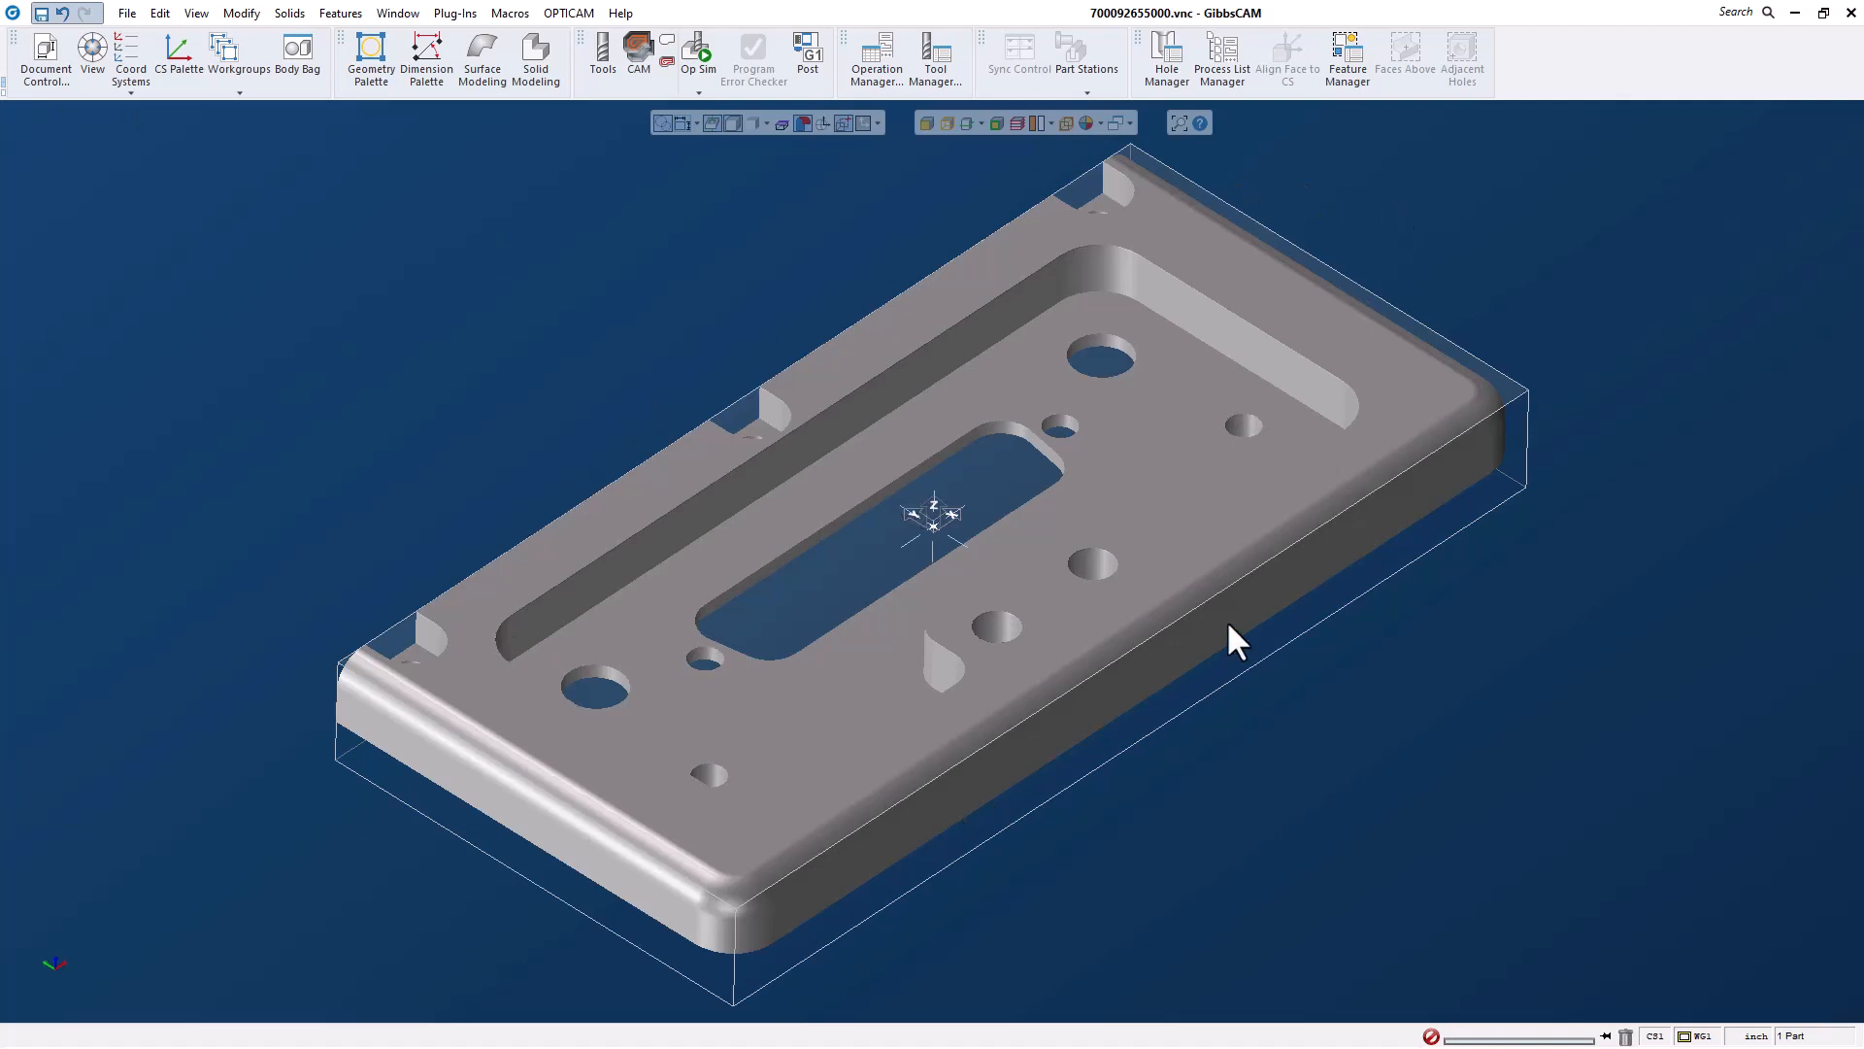
- Select the plate body and start the 5th Axis Vise macro
click(745, 542)
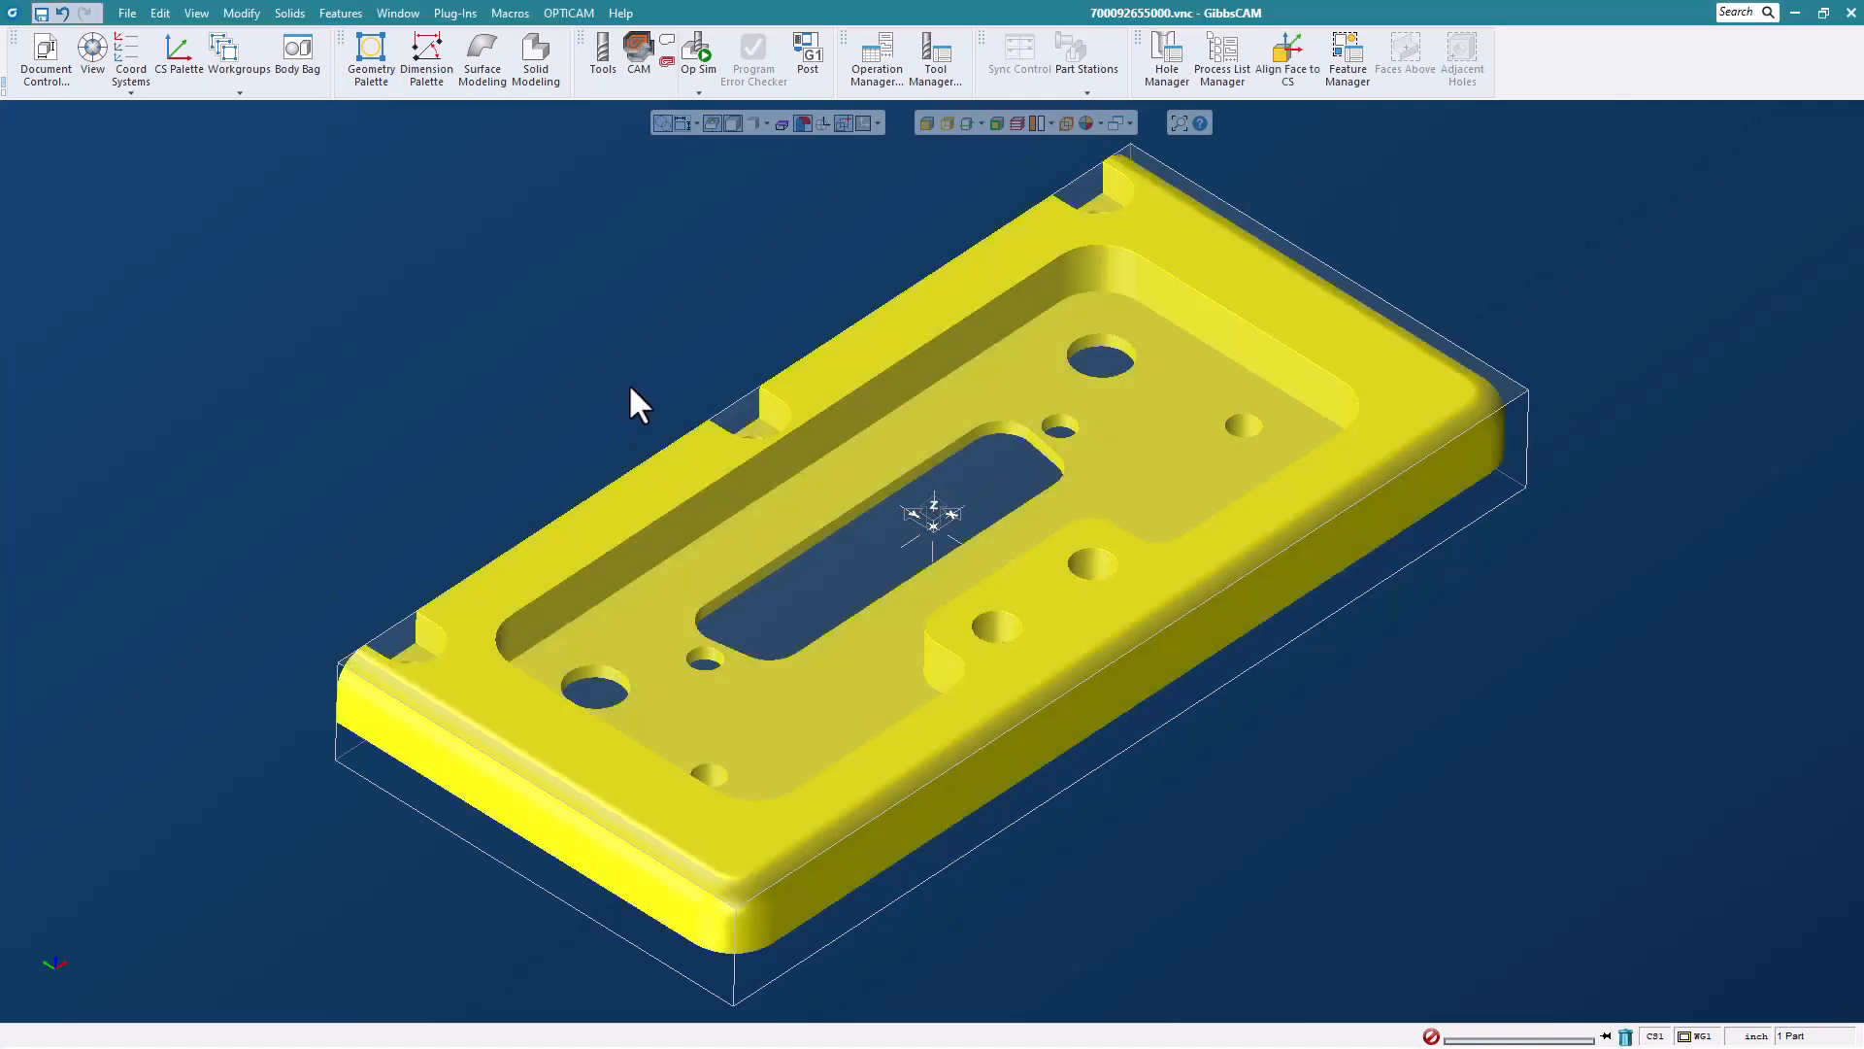
click(510, 14)
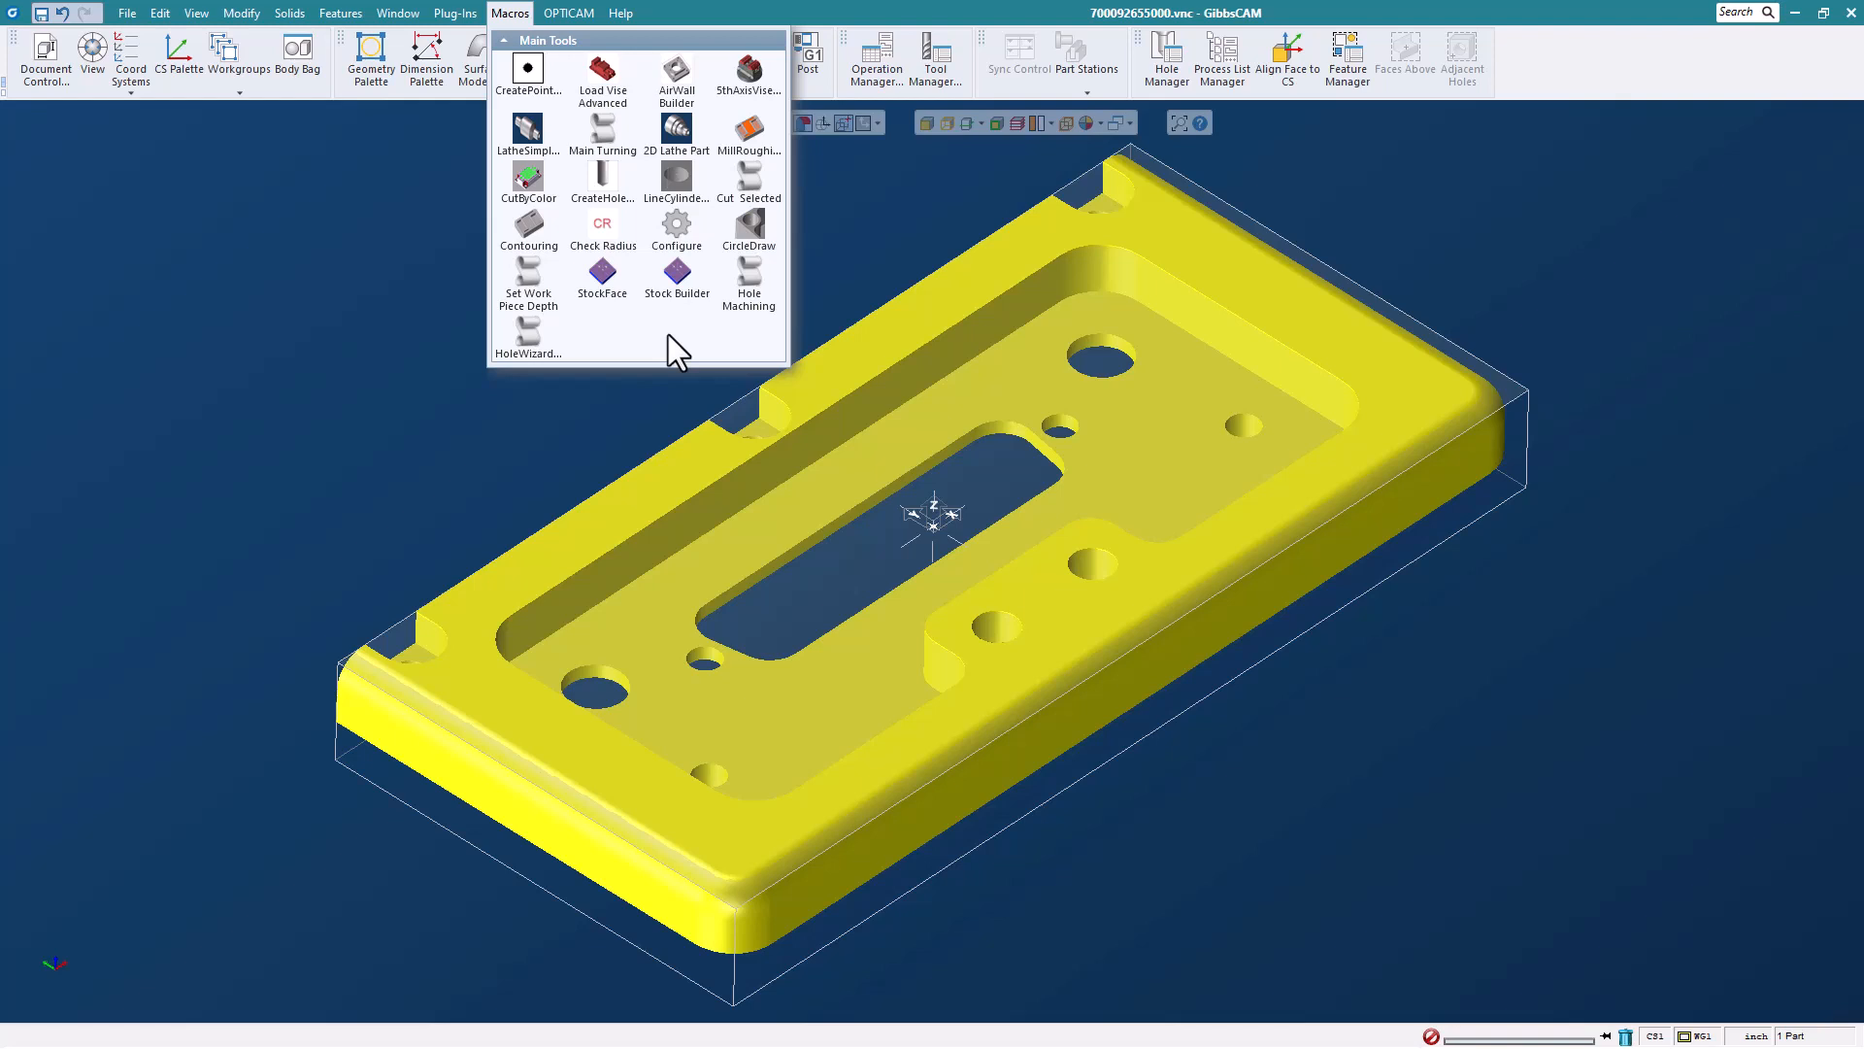
click(758, 81)
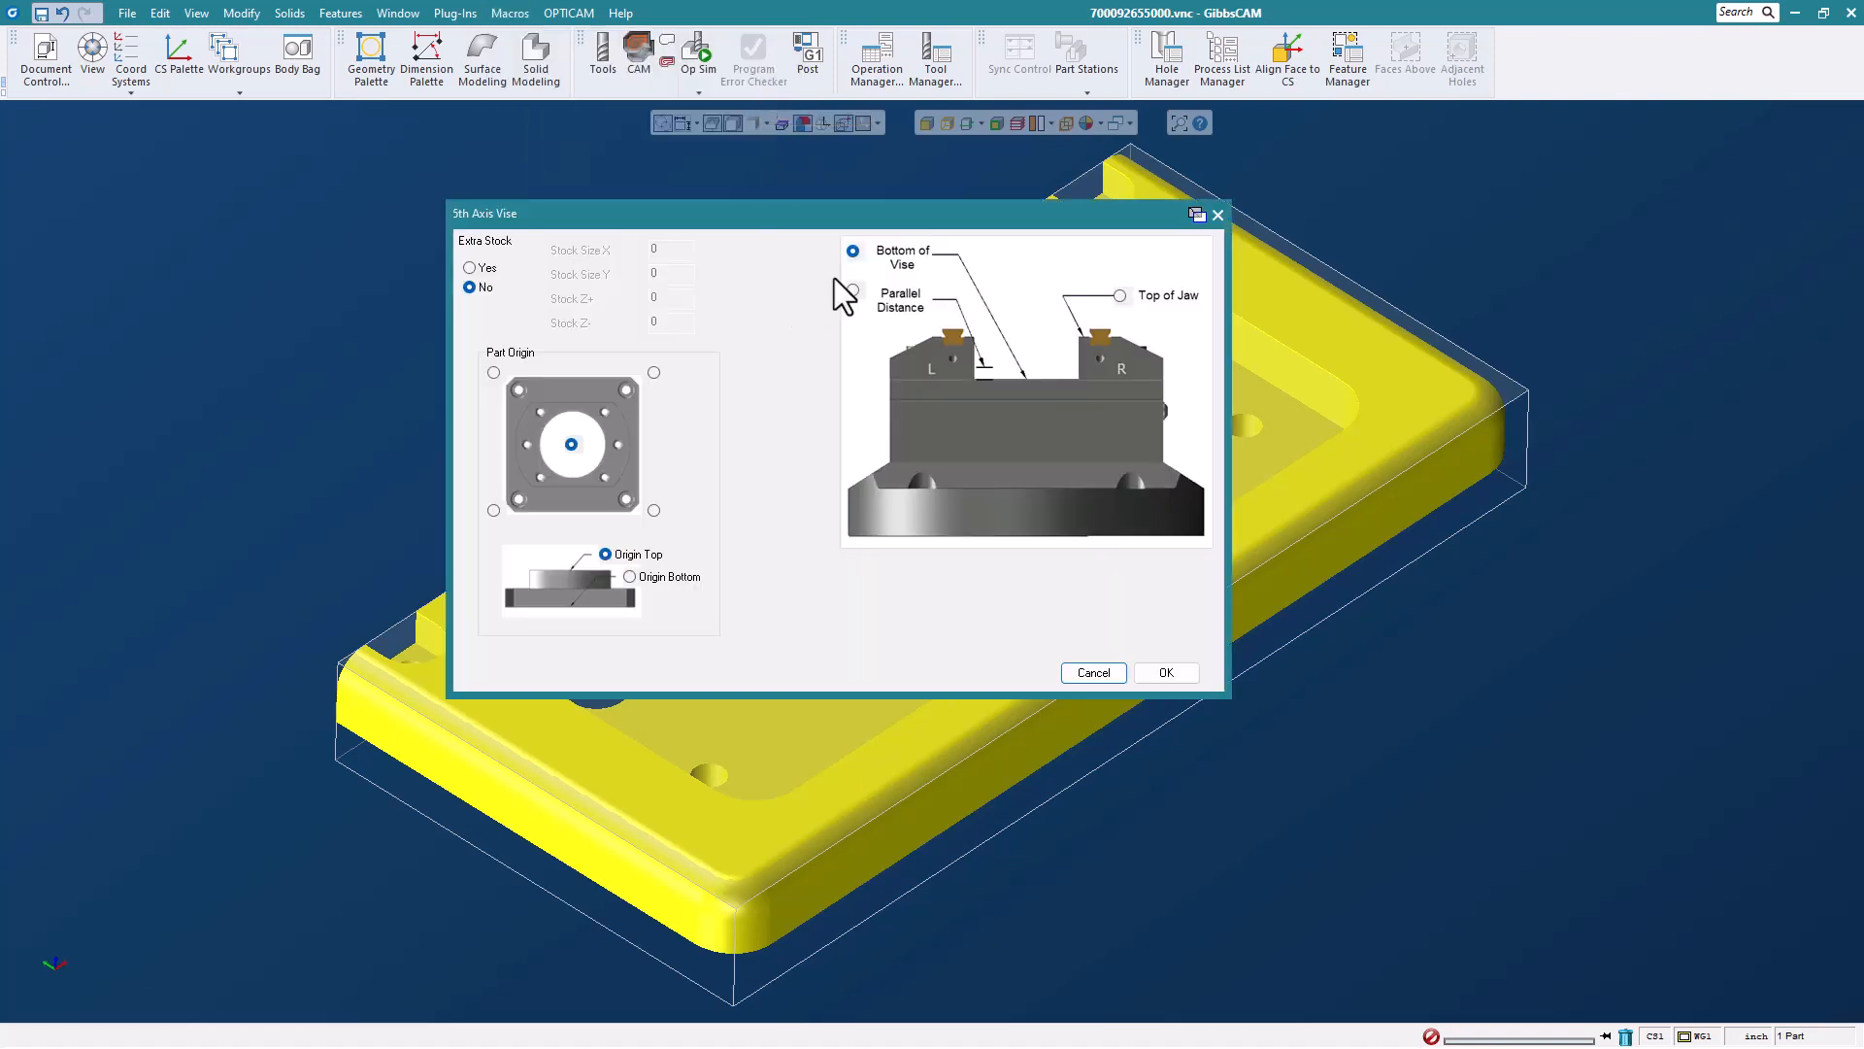
drag(852, 216, 880, 206)
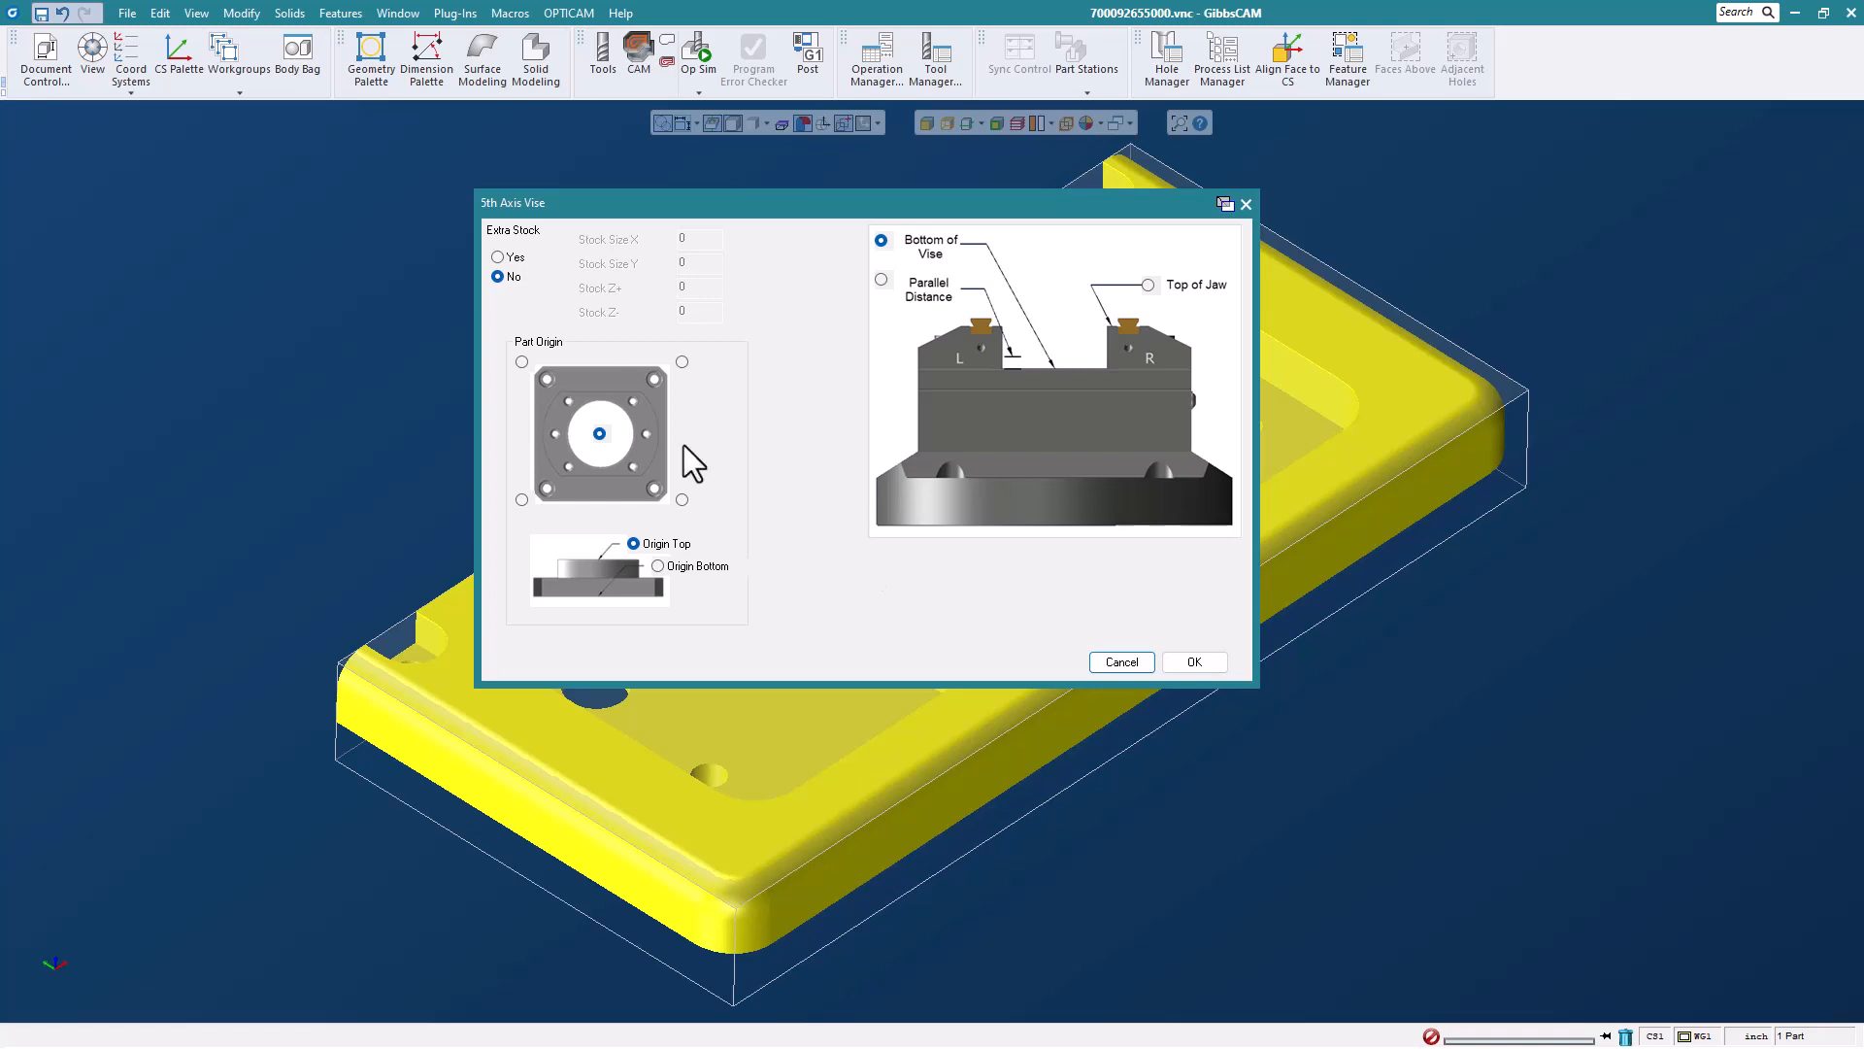
- Enable extra stock for the vise setup with stock size X 0.05, Y 0.05, Z+ 0.05 and Z- 0.1
click(498, 258)
click(701, 241)
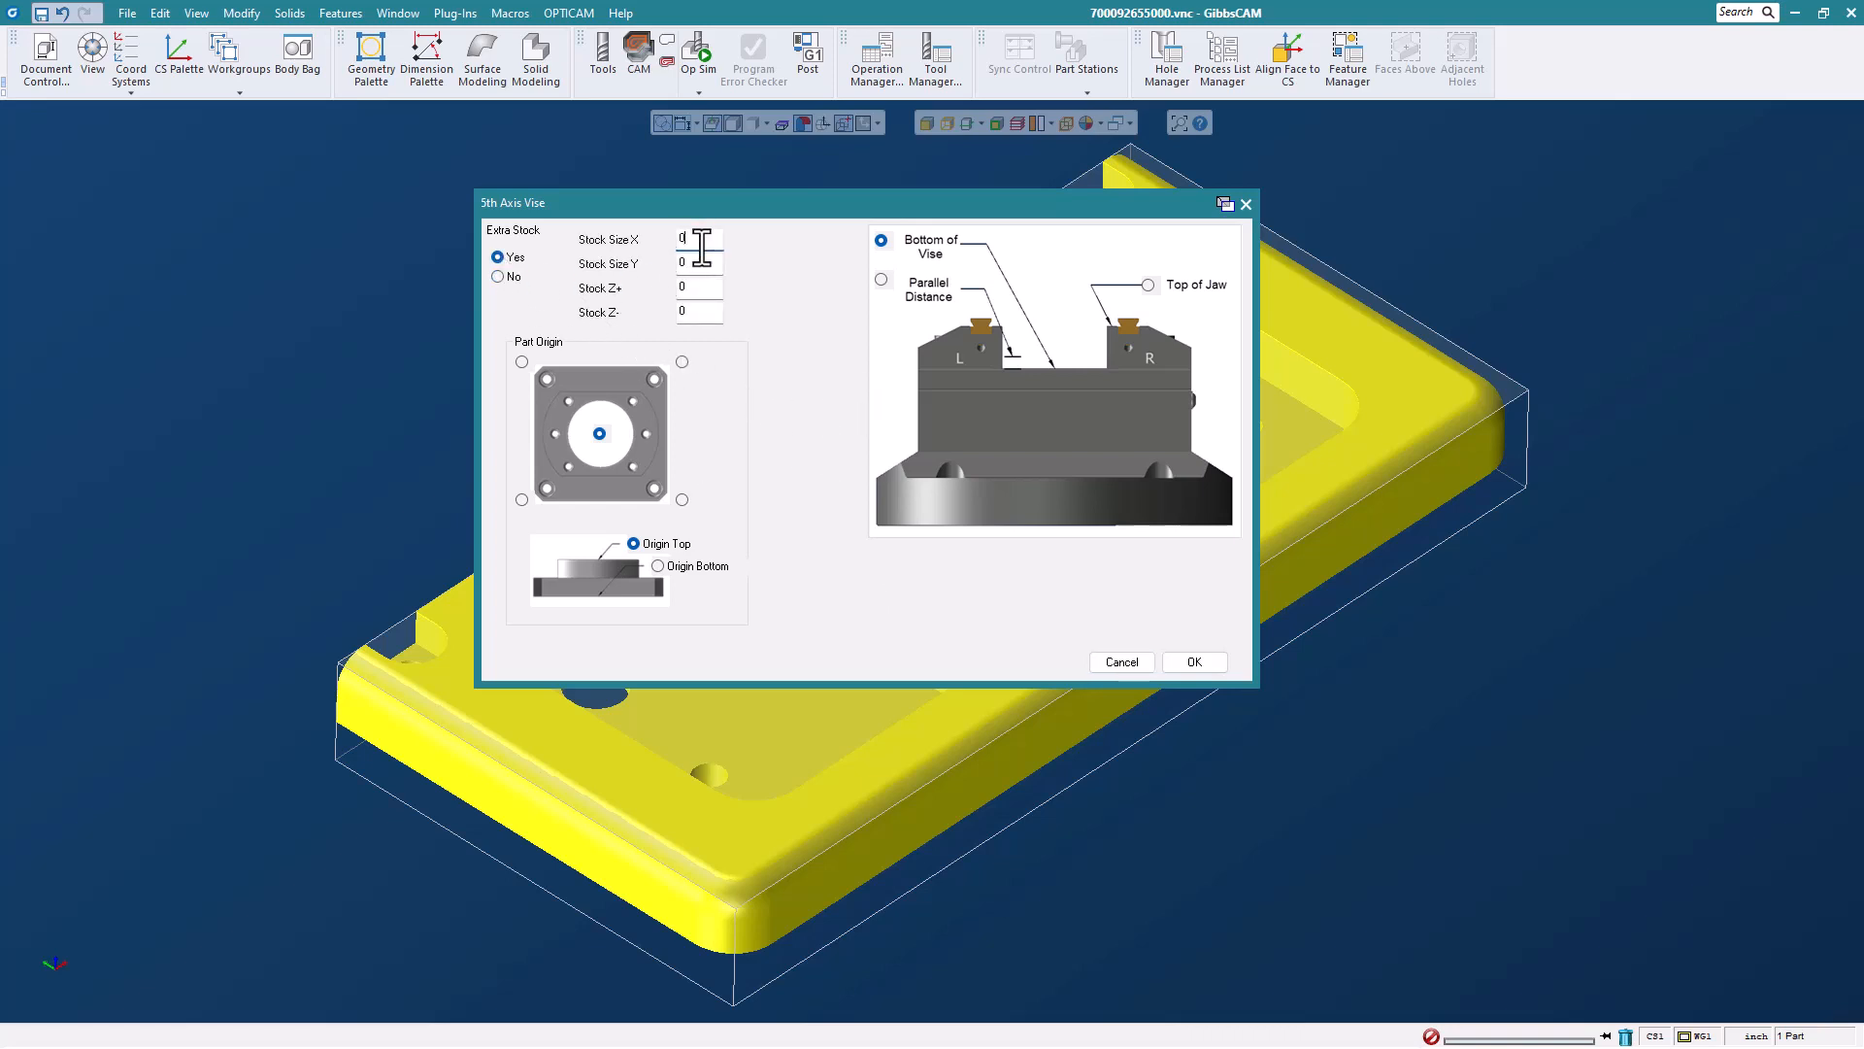
key(BackSpace)
text(.05)
click(695, 262)
key(BackSpace)
double_click(691, 287)
text(.05)
double_click(690, 313)
drag(854, 211, 831, 195)
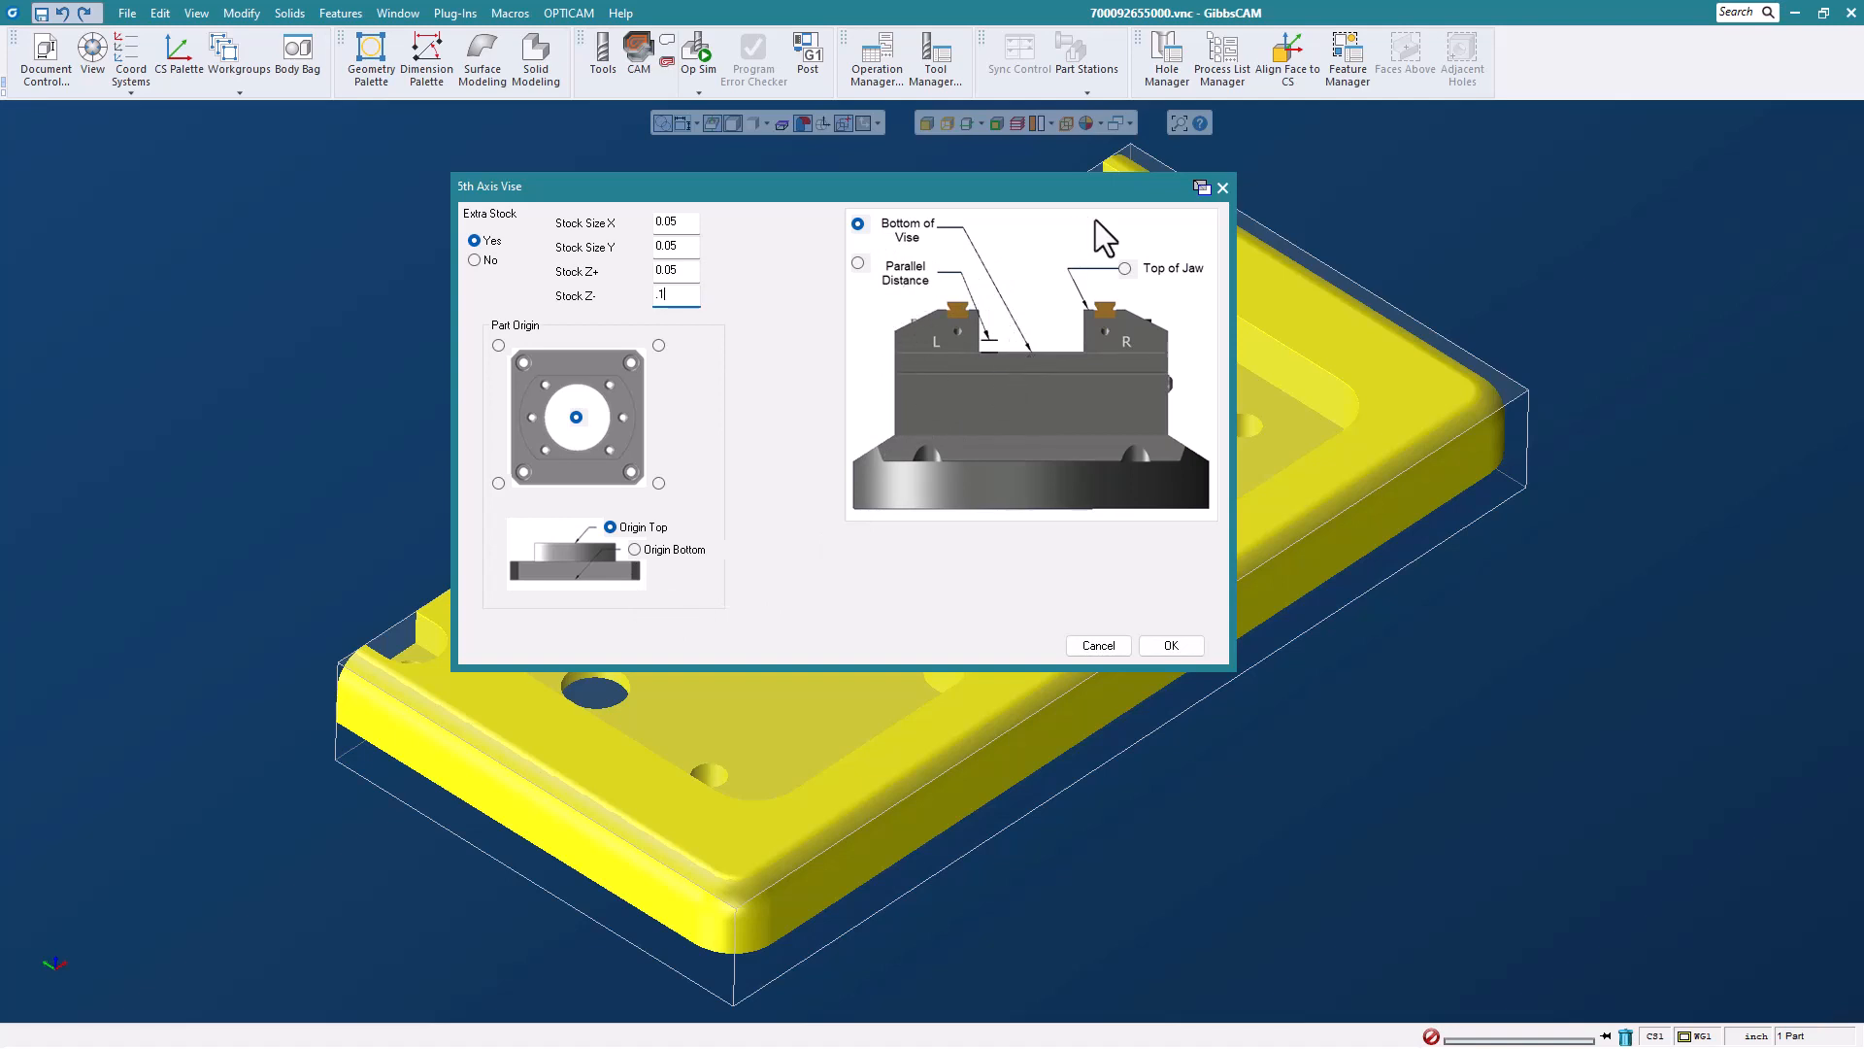
- Build the vise around the part using the Top of Jaw reference, and clear the body selection
click(1125, 268)
click(1170, 645)
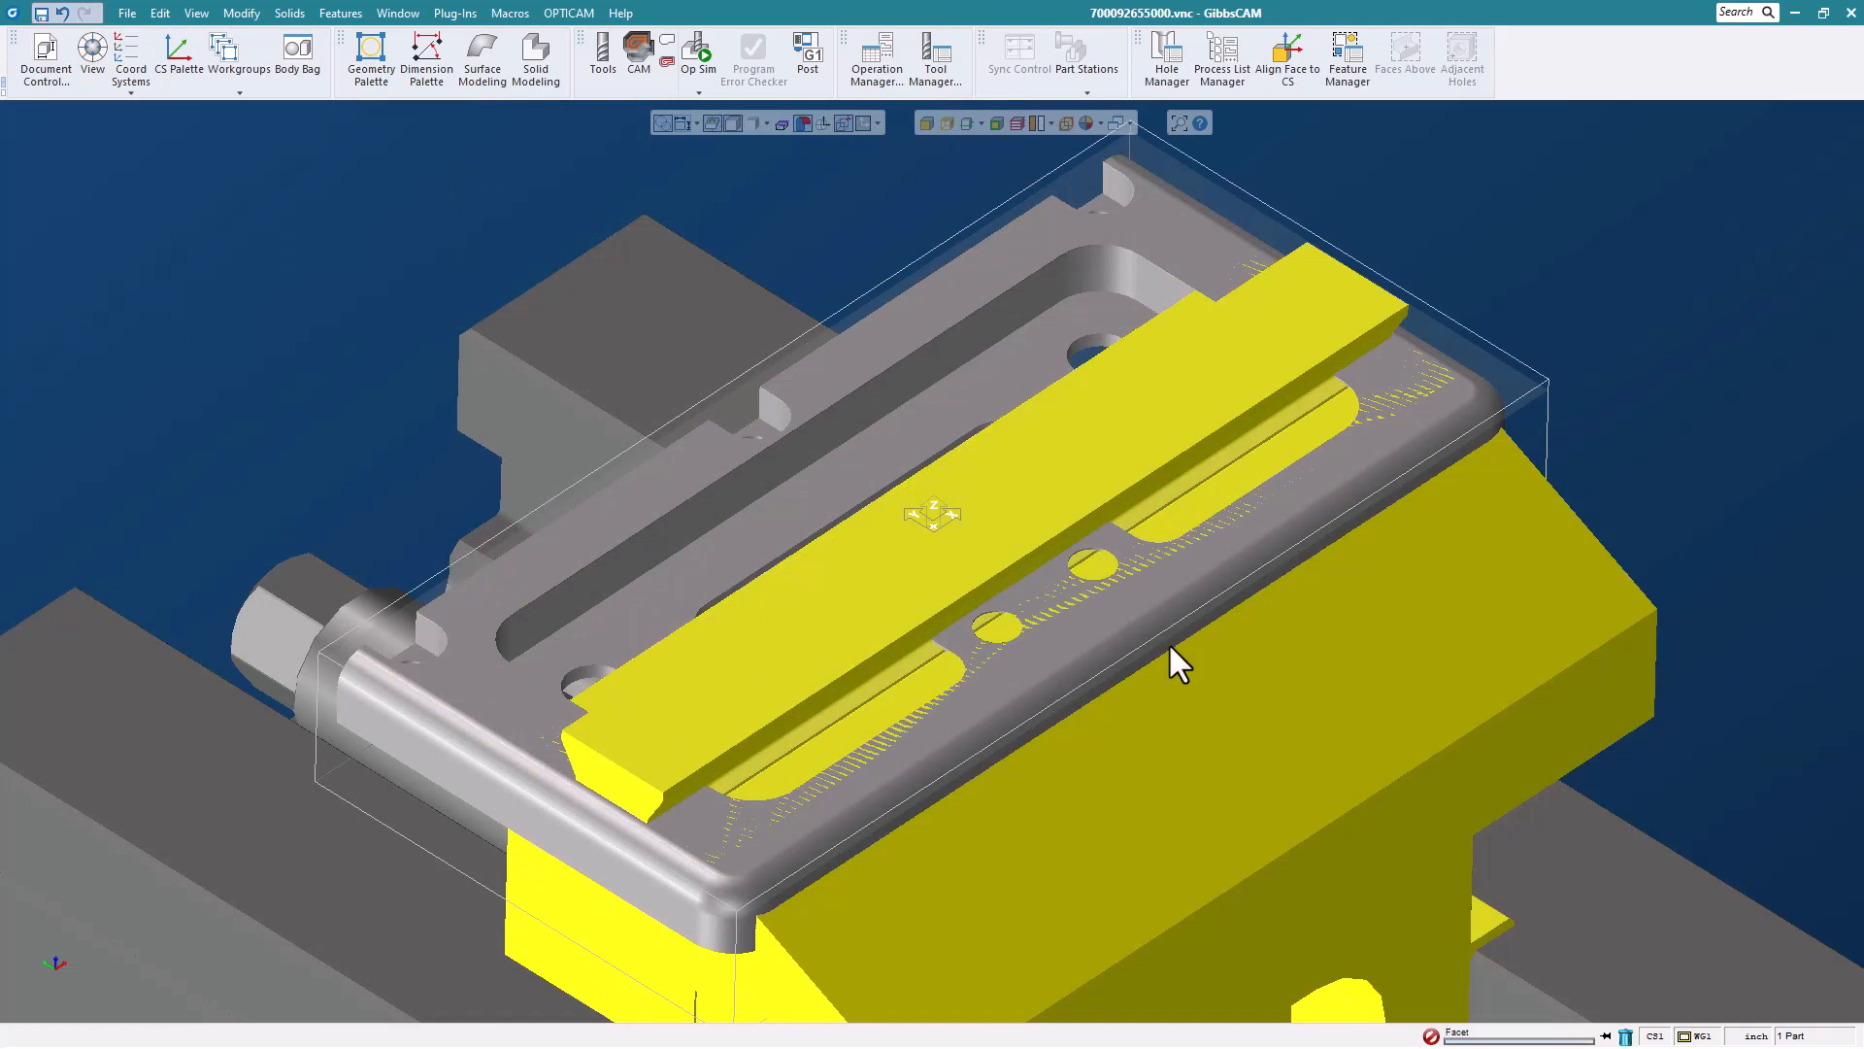
scroll(1081, 667, down, 5)
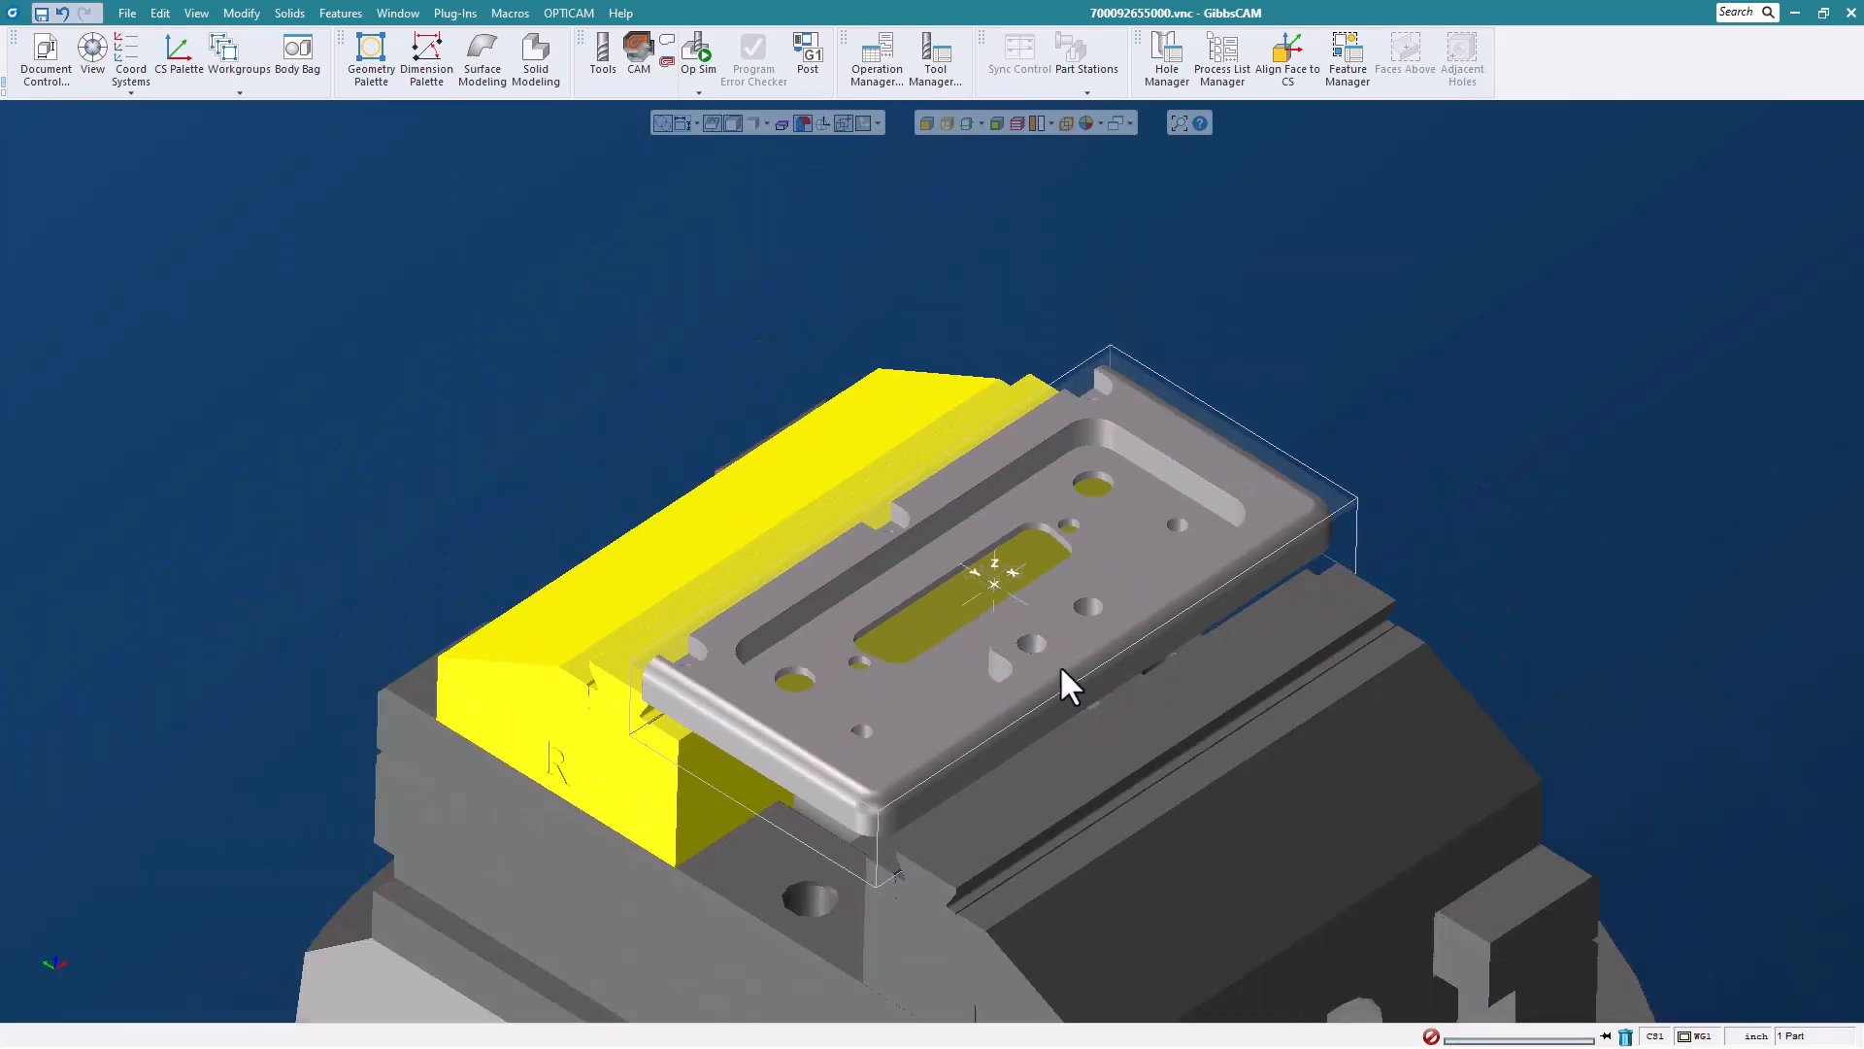
shift+middle_drag(983, 544, 914, 425)
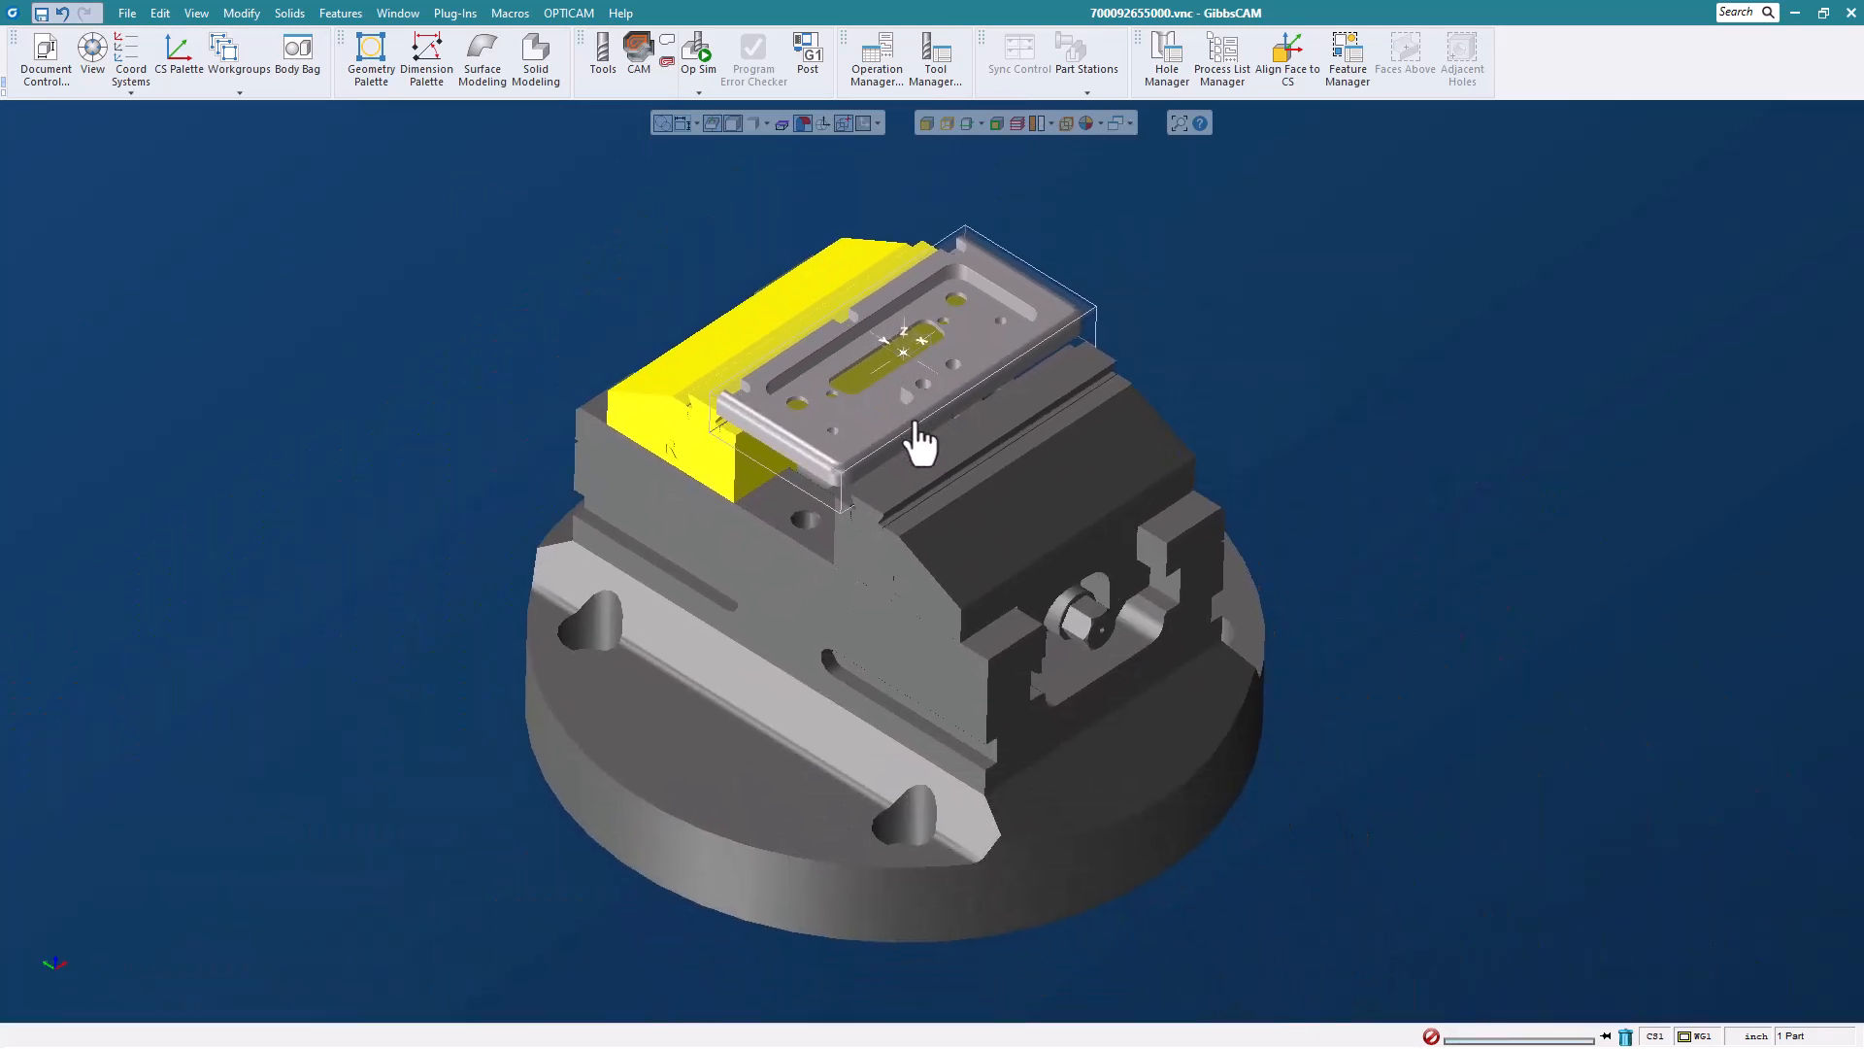
key(ctrl+d)
middle_drag(903, 718, 1161, 295)
shift+middle_drag(936, 370, 939, 396)
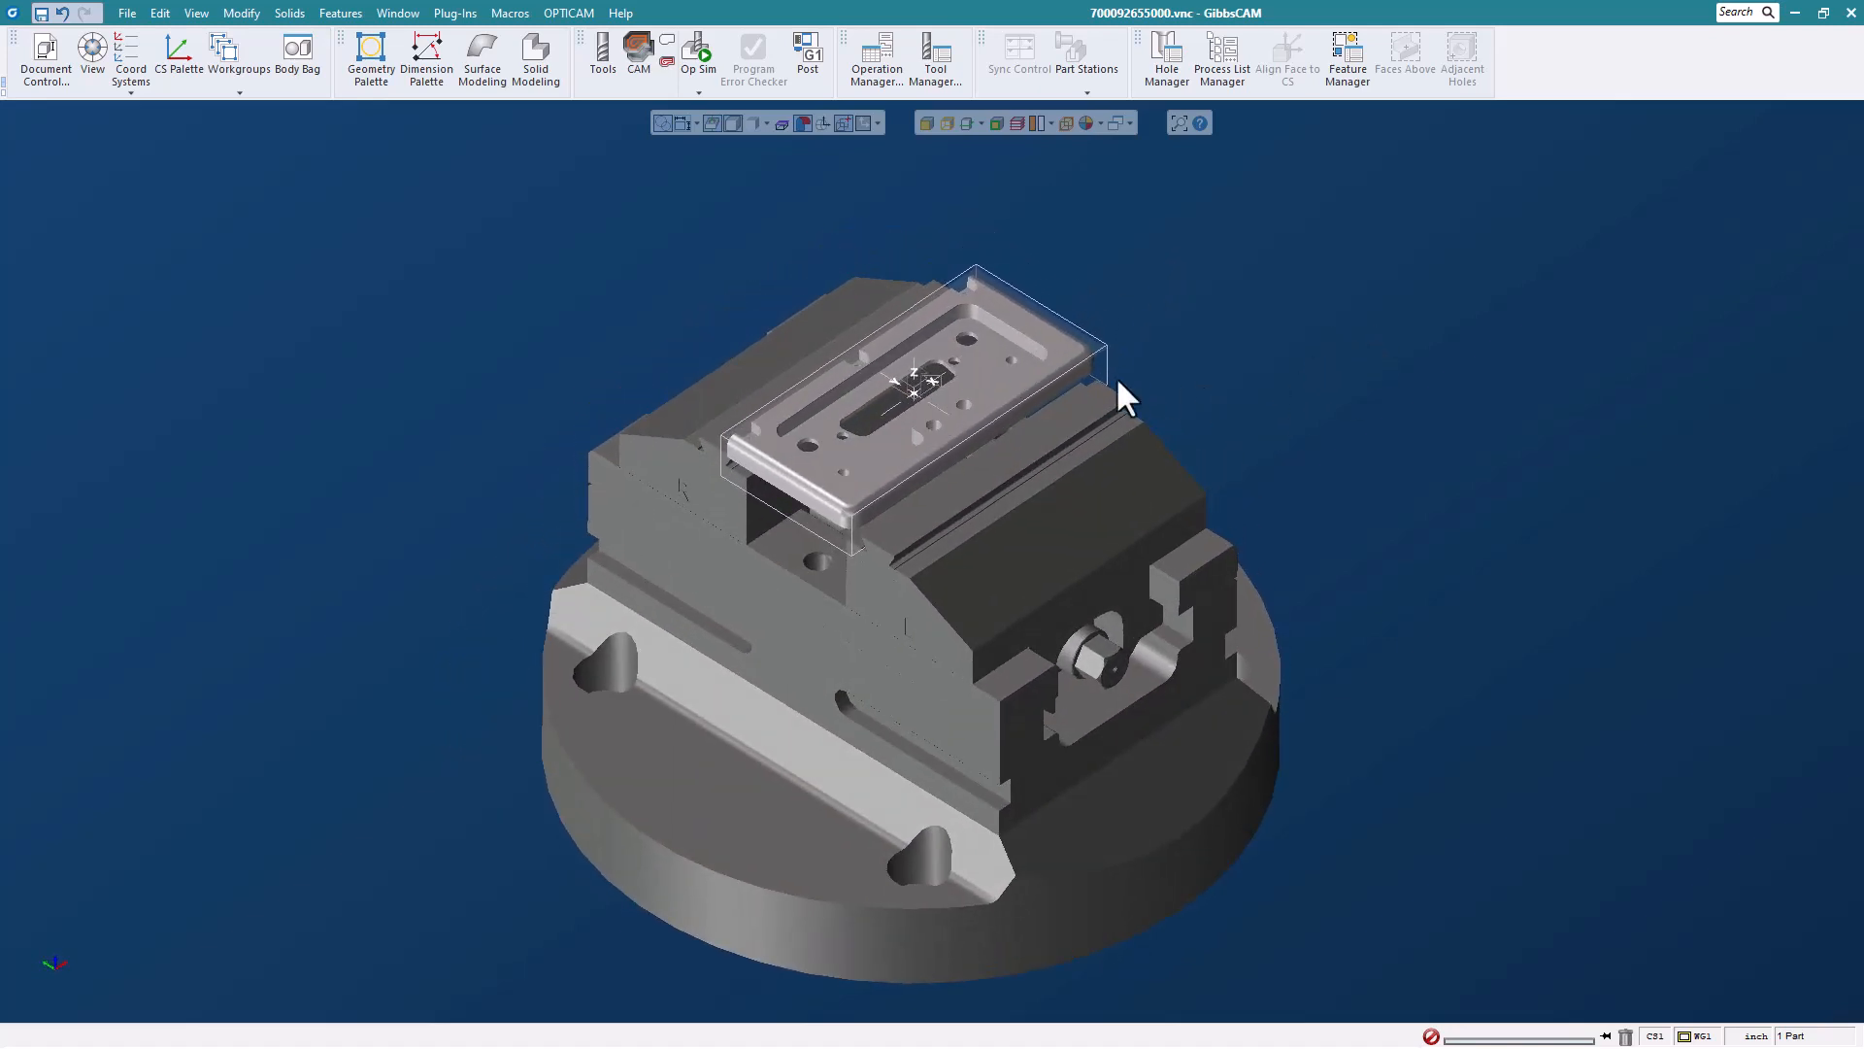
middle_drag(1120, 395, 800, 424)
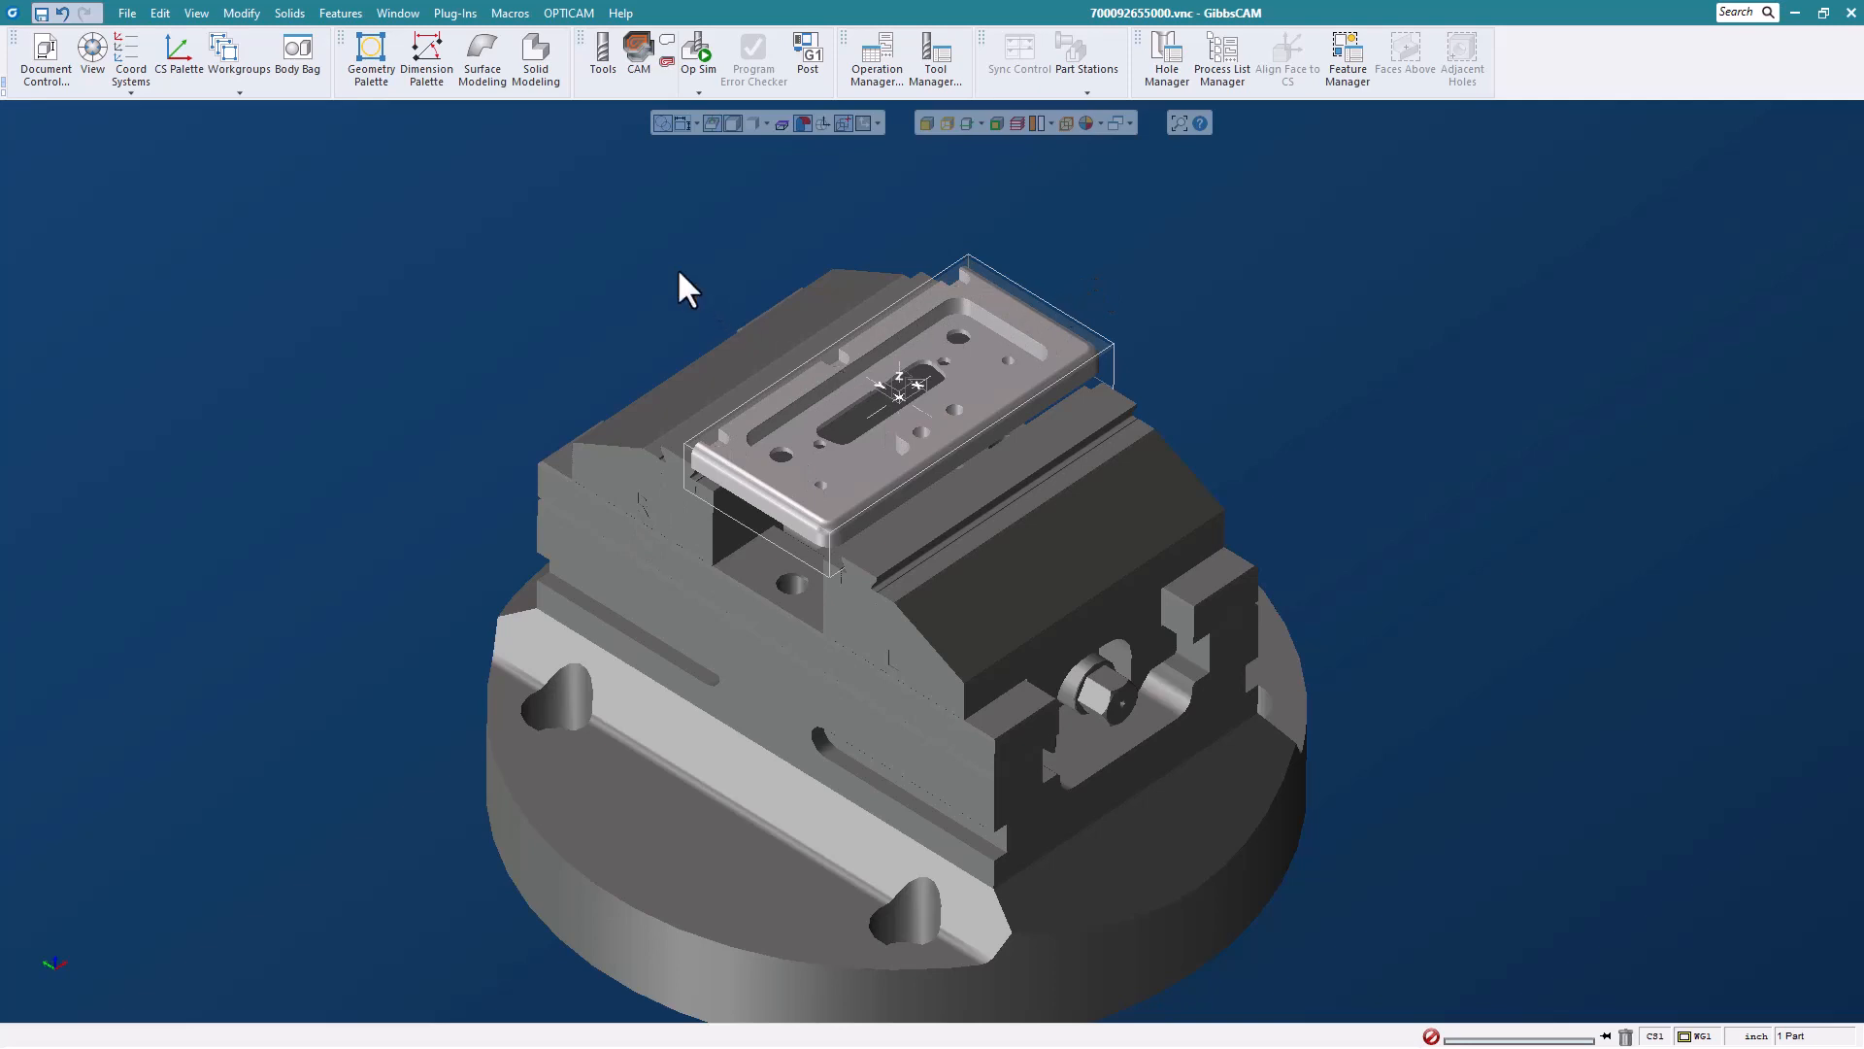
- Display the tool list and the CAM process and operation lists
click(600, 60)
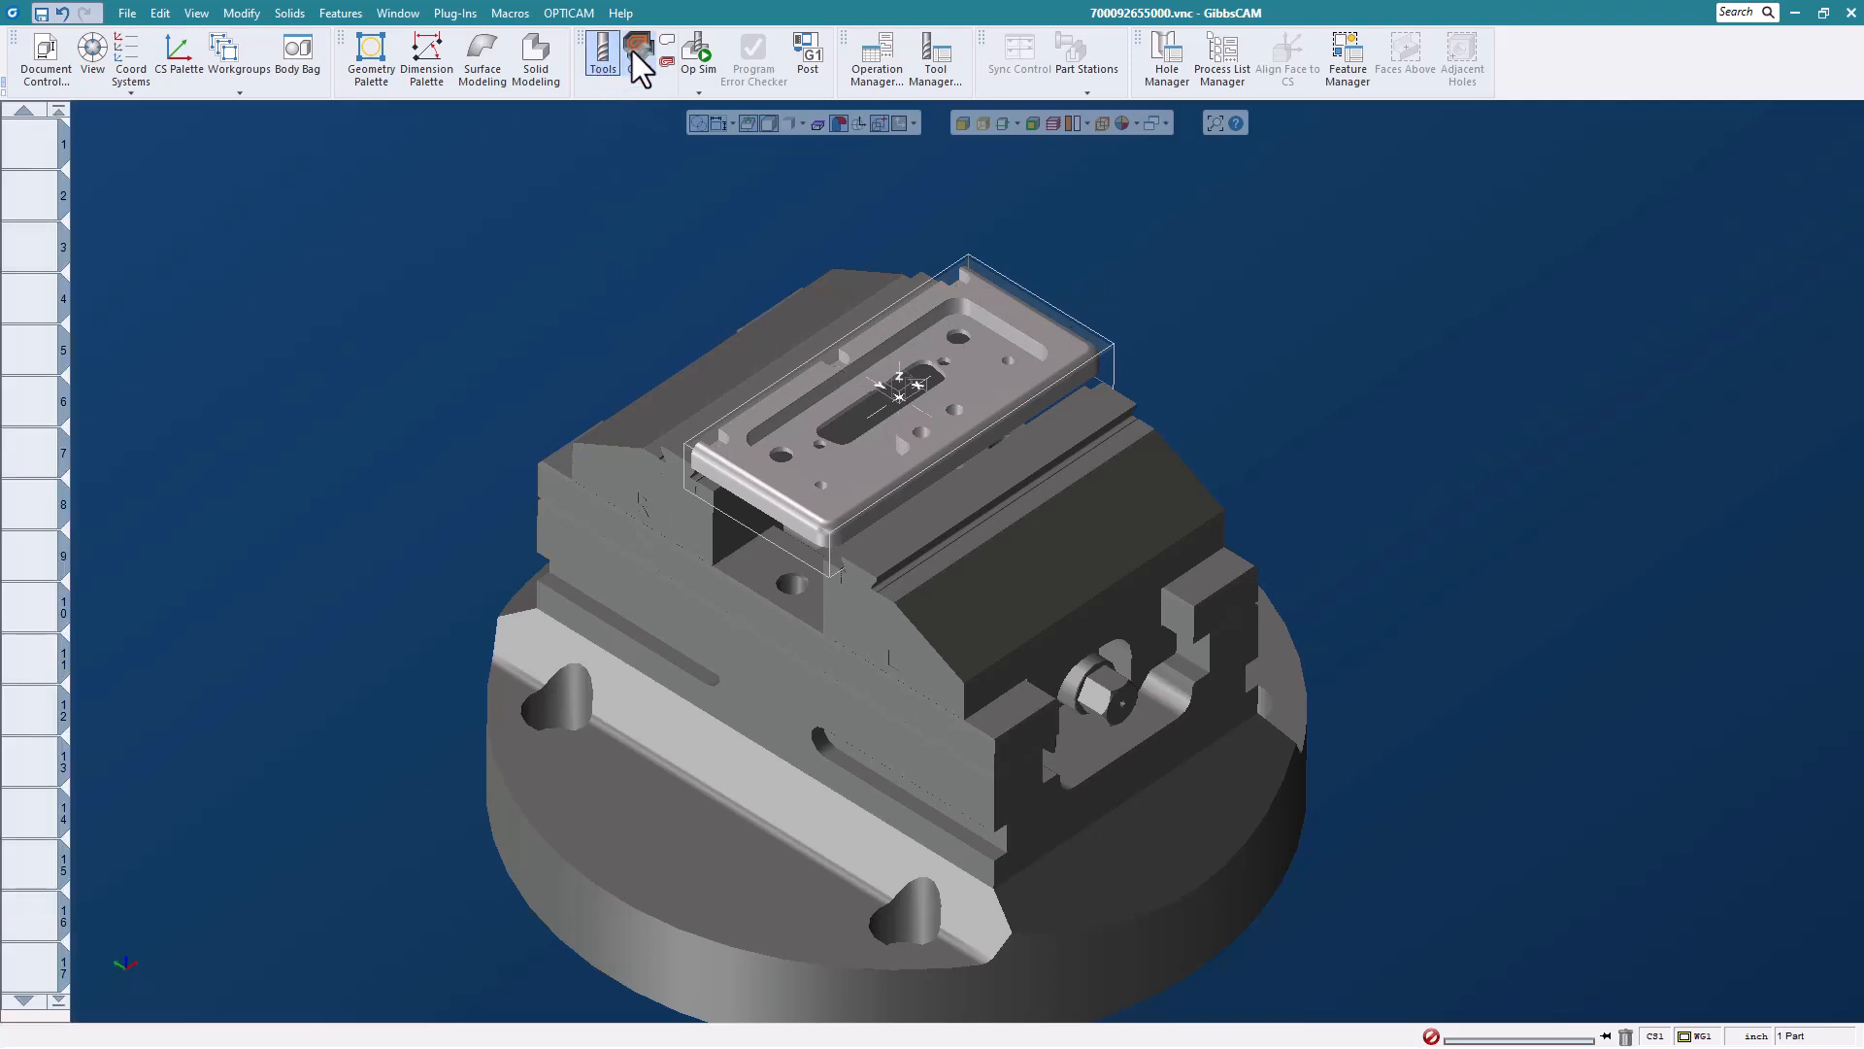
click(638, 54)
scroll(653, 311, down, 1)
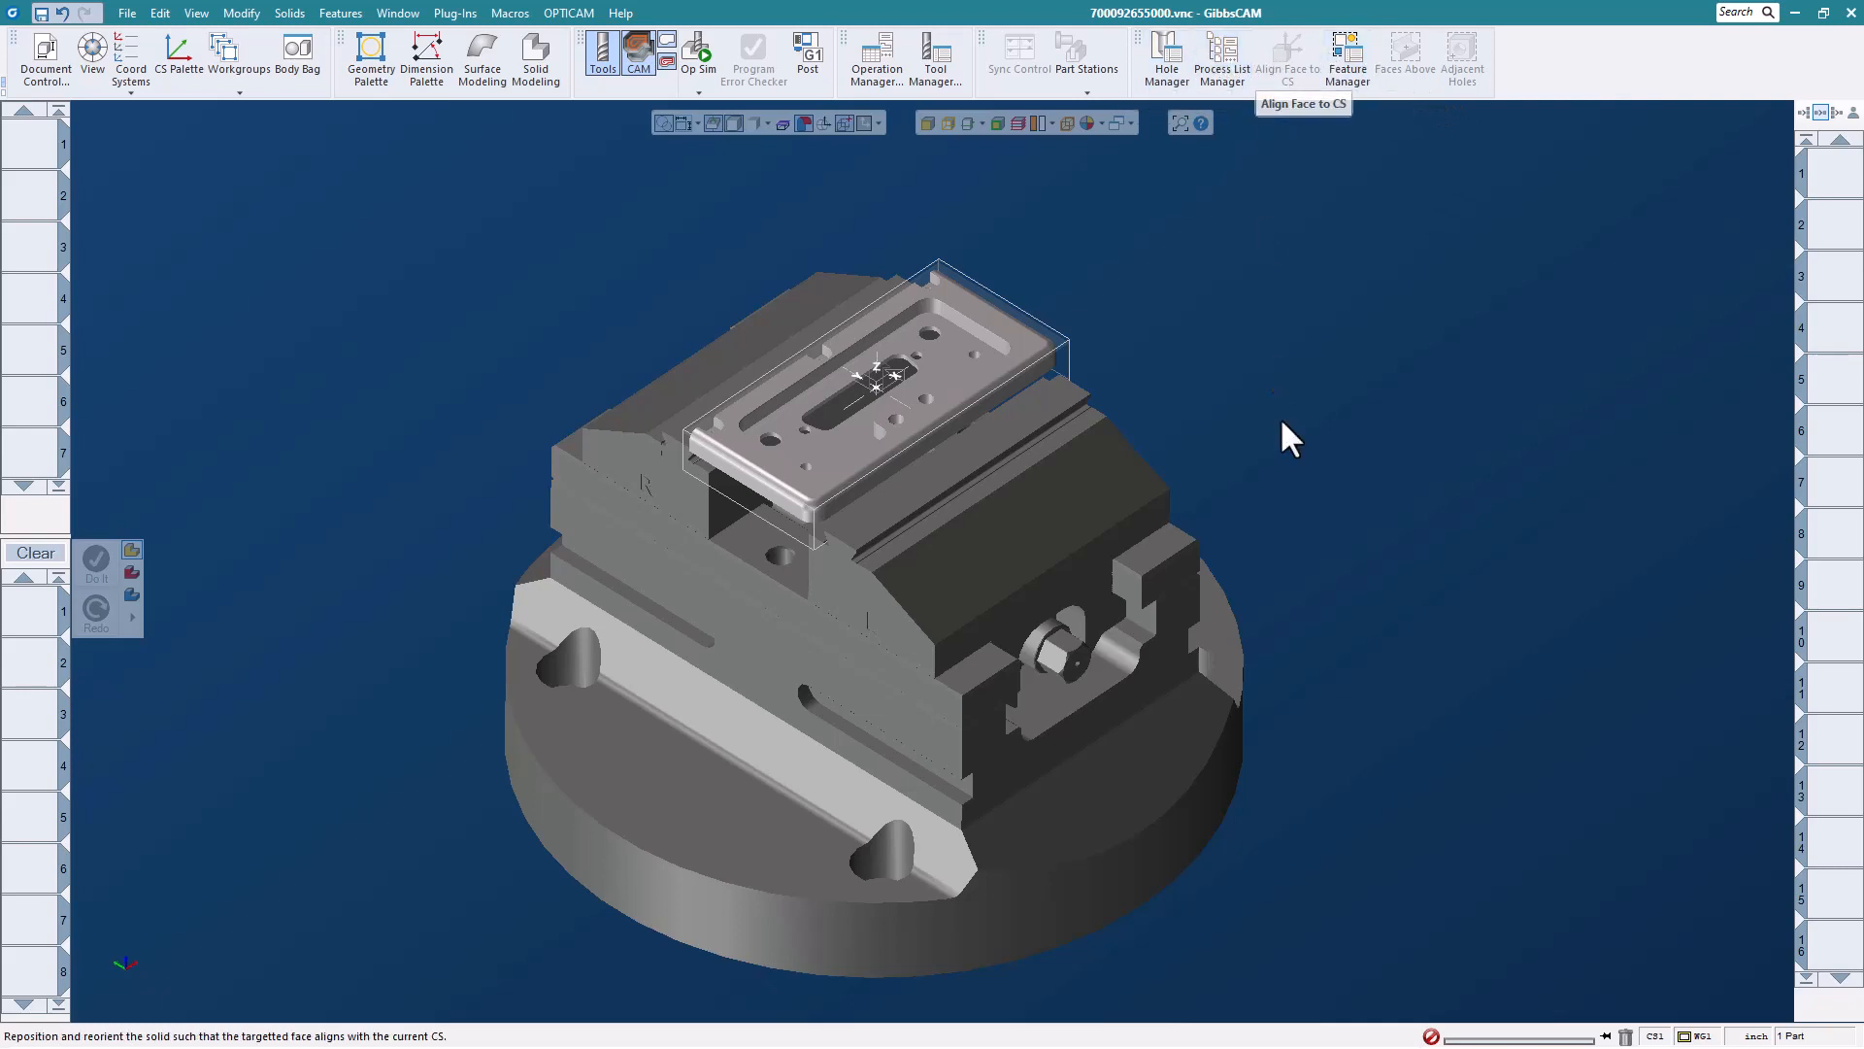
right_click(48, 622)
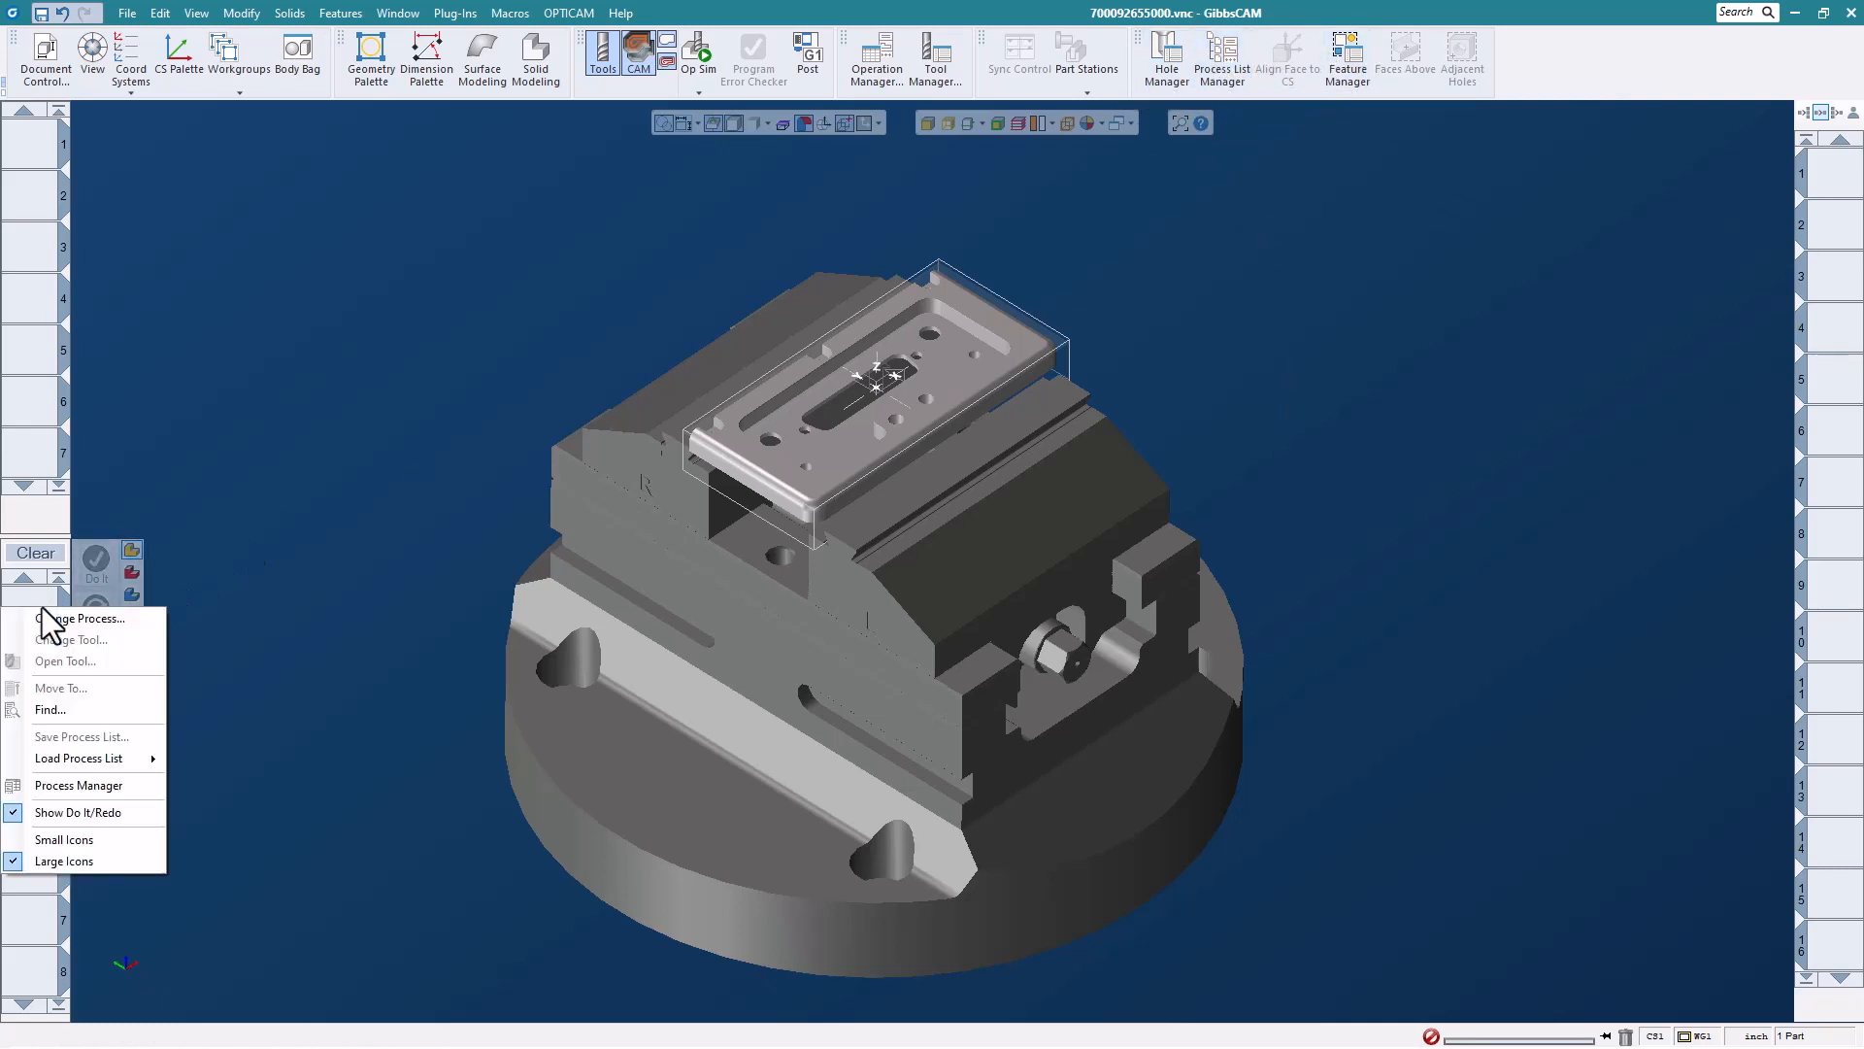
mouse_move(90, 759)
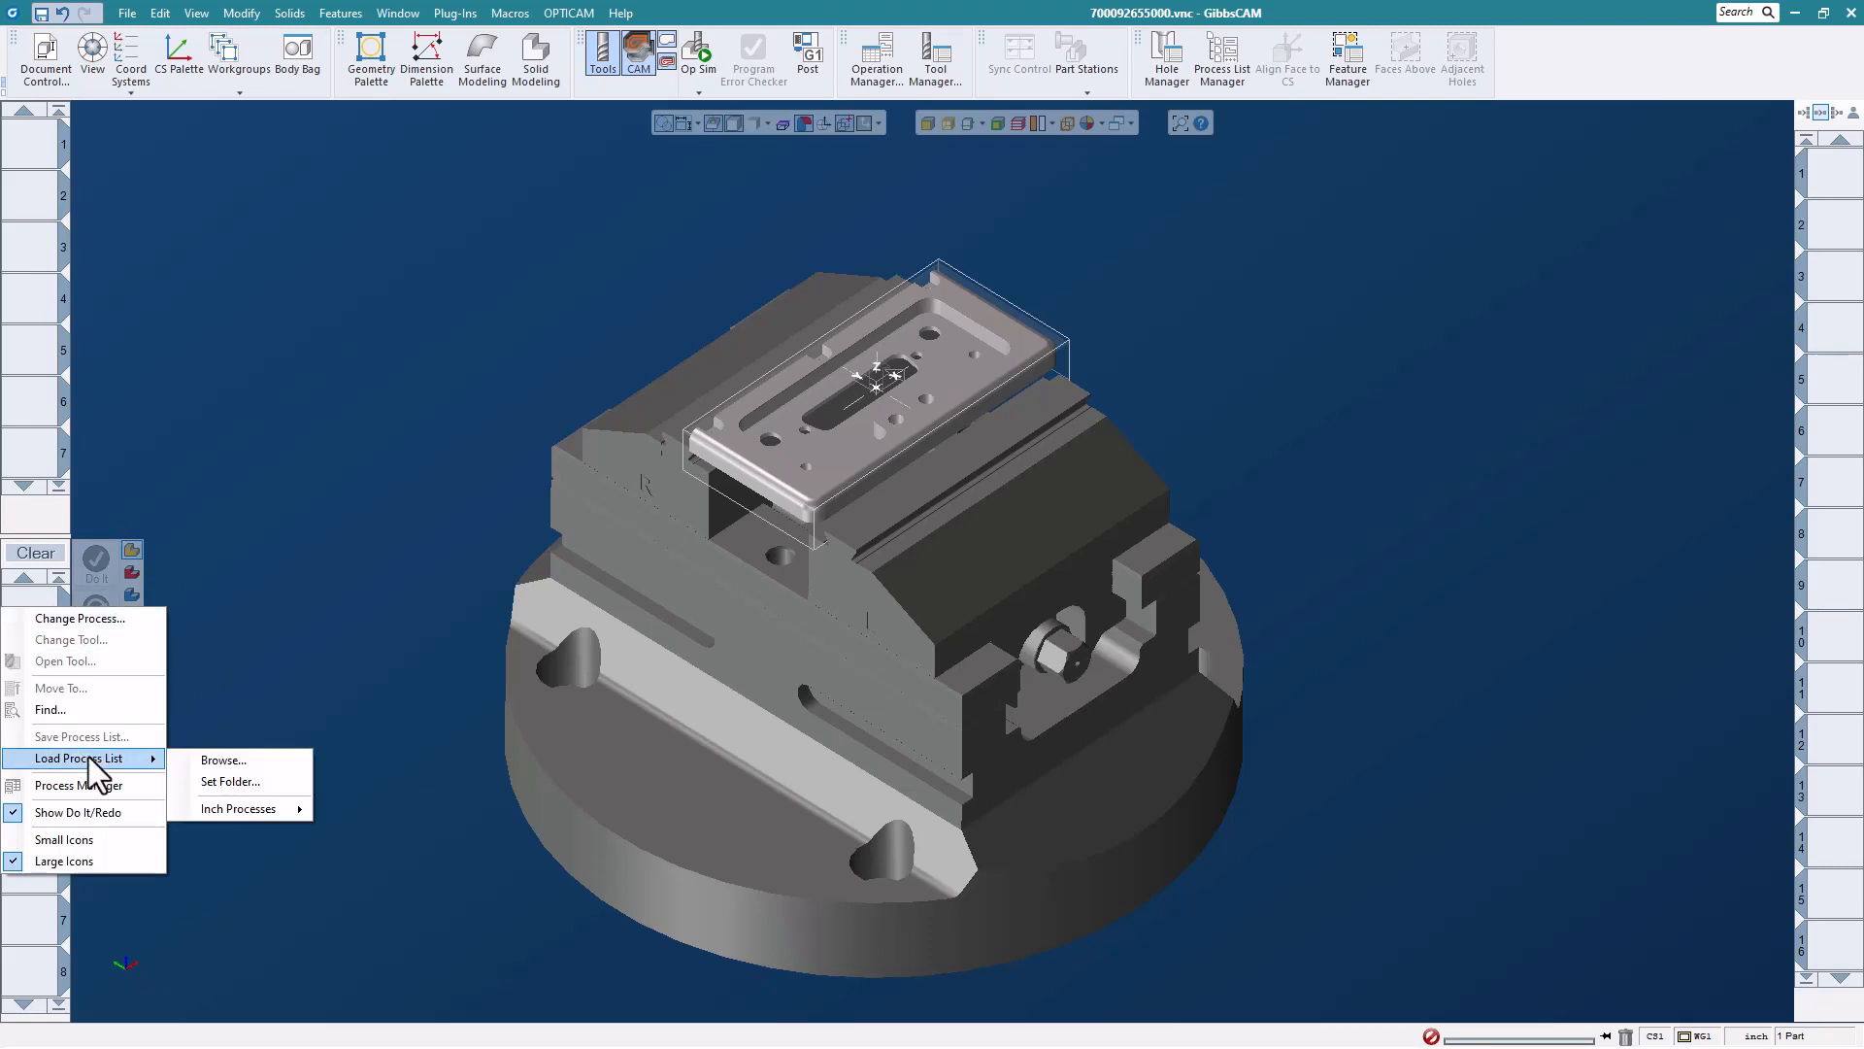
click(204, 491)
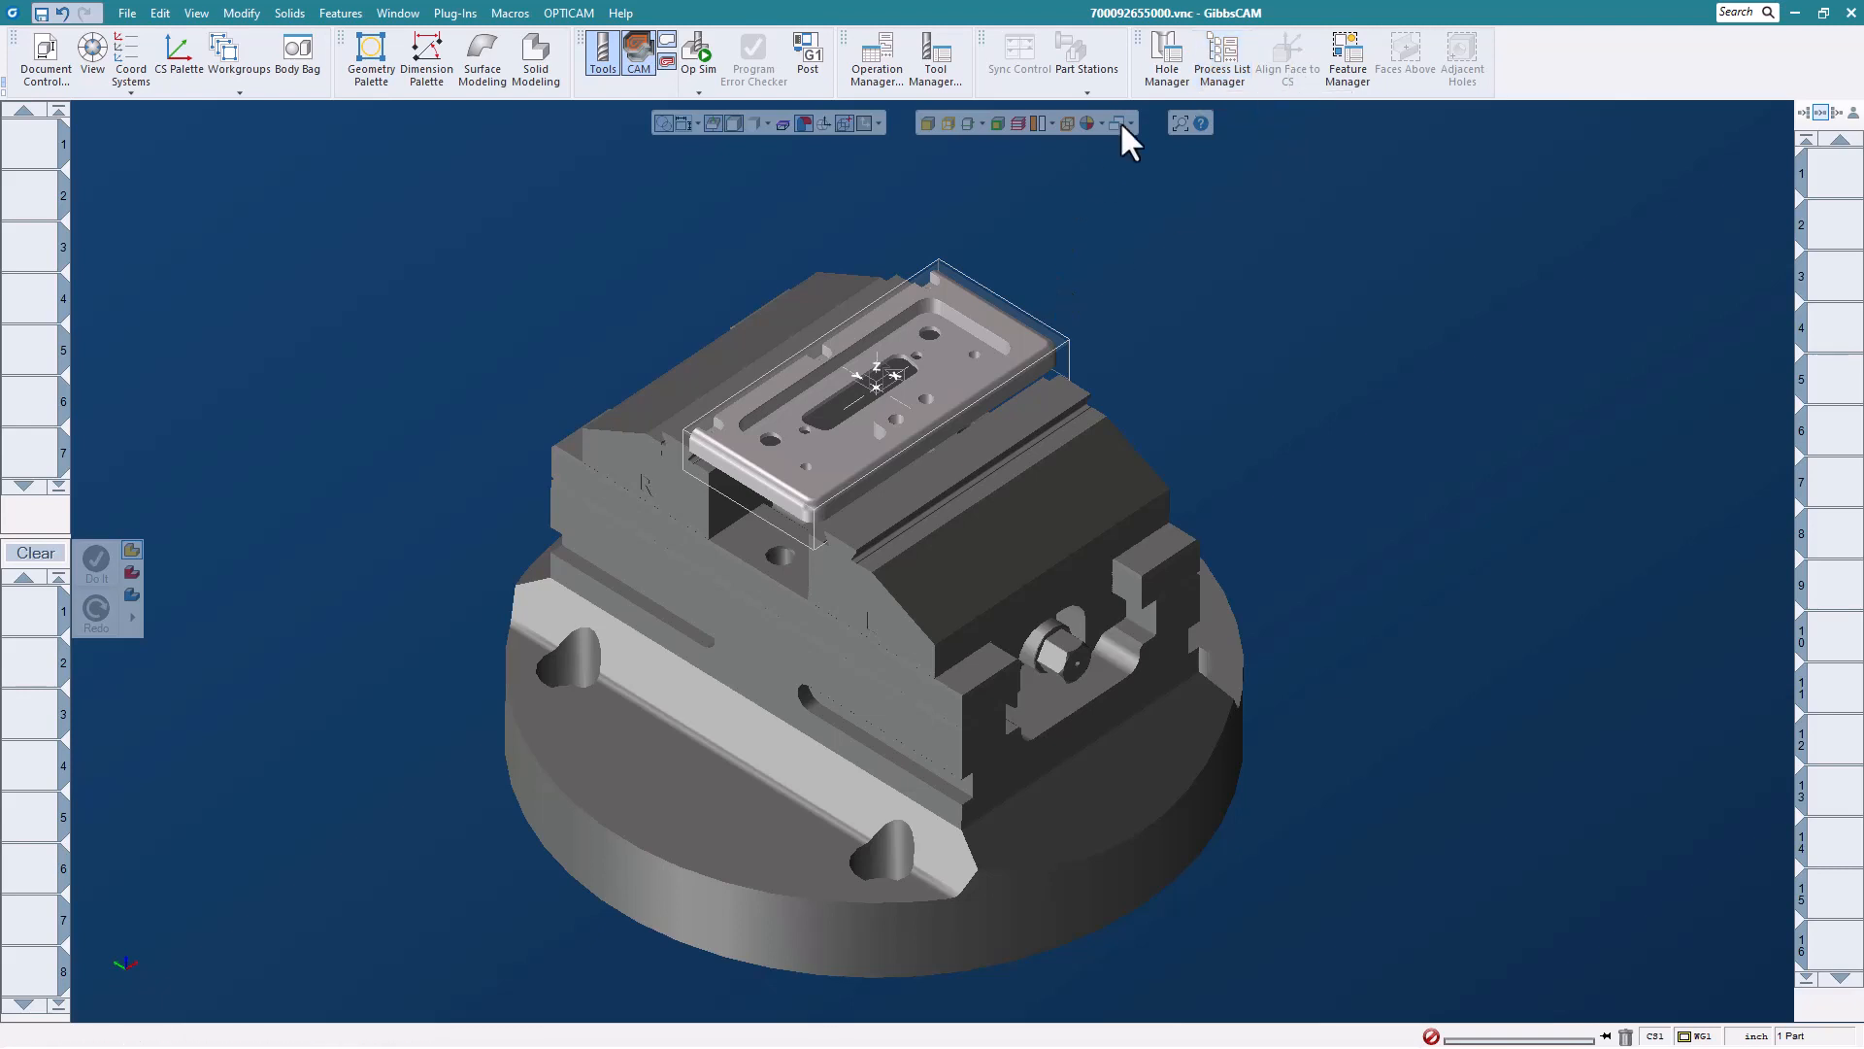
- Load the saved process "2 inch face mill.PRC2" from the Face Milling folder of the Inch Processes milling library
click(1238, 78)
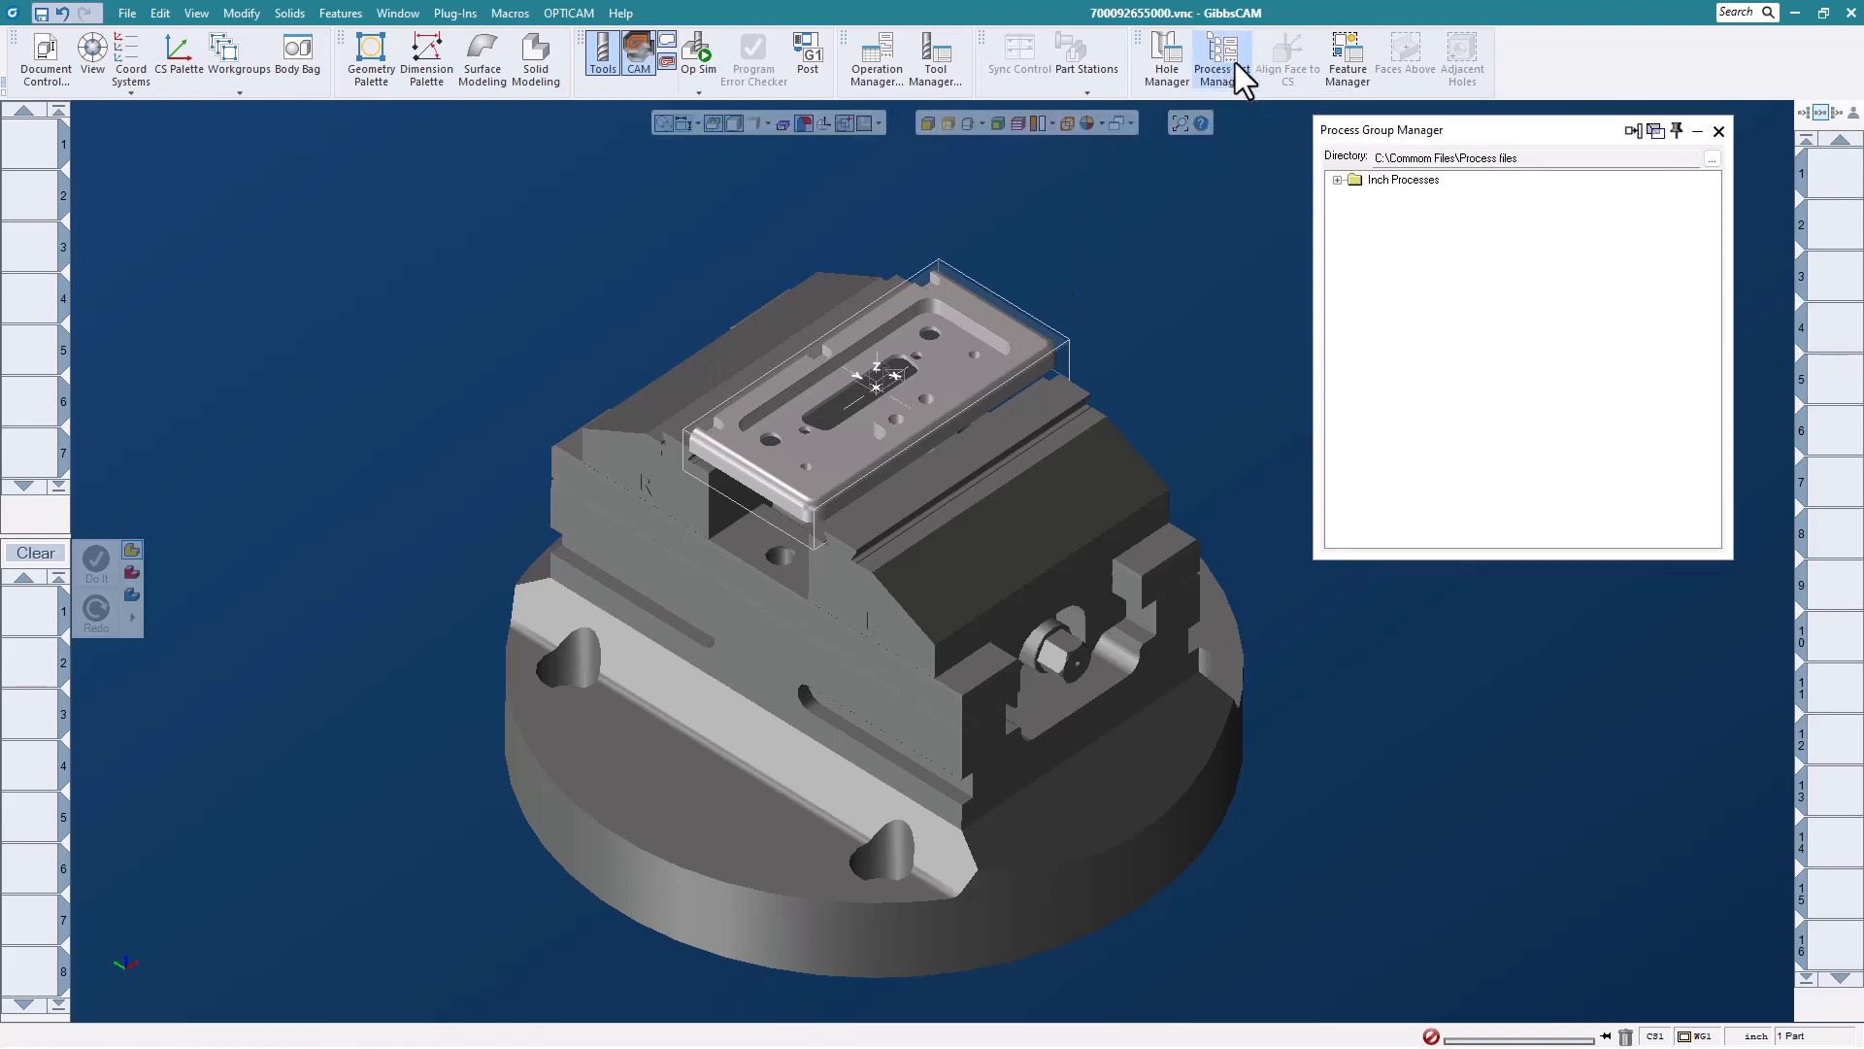
drag(1415, 133, 1351, 133)
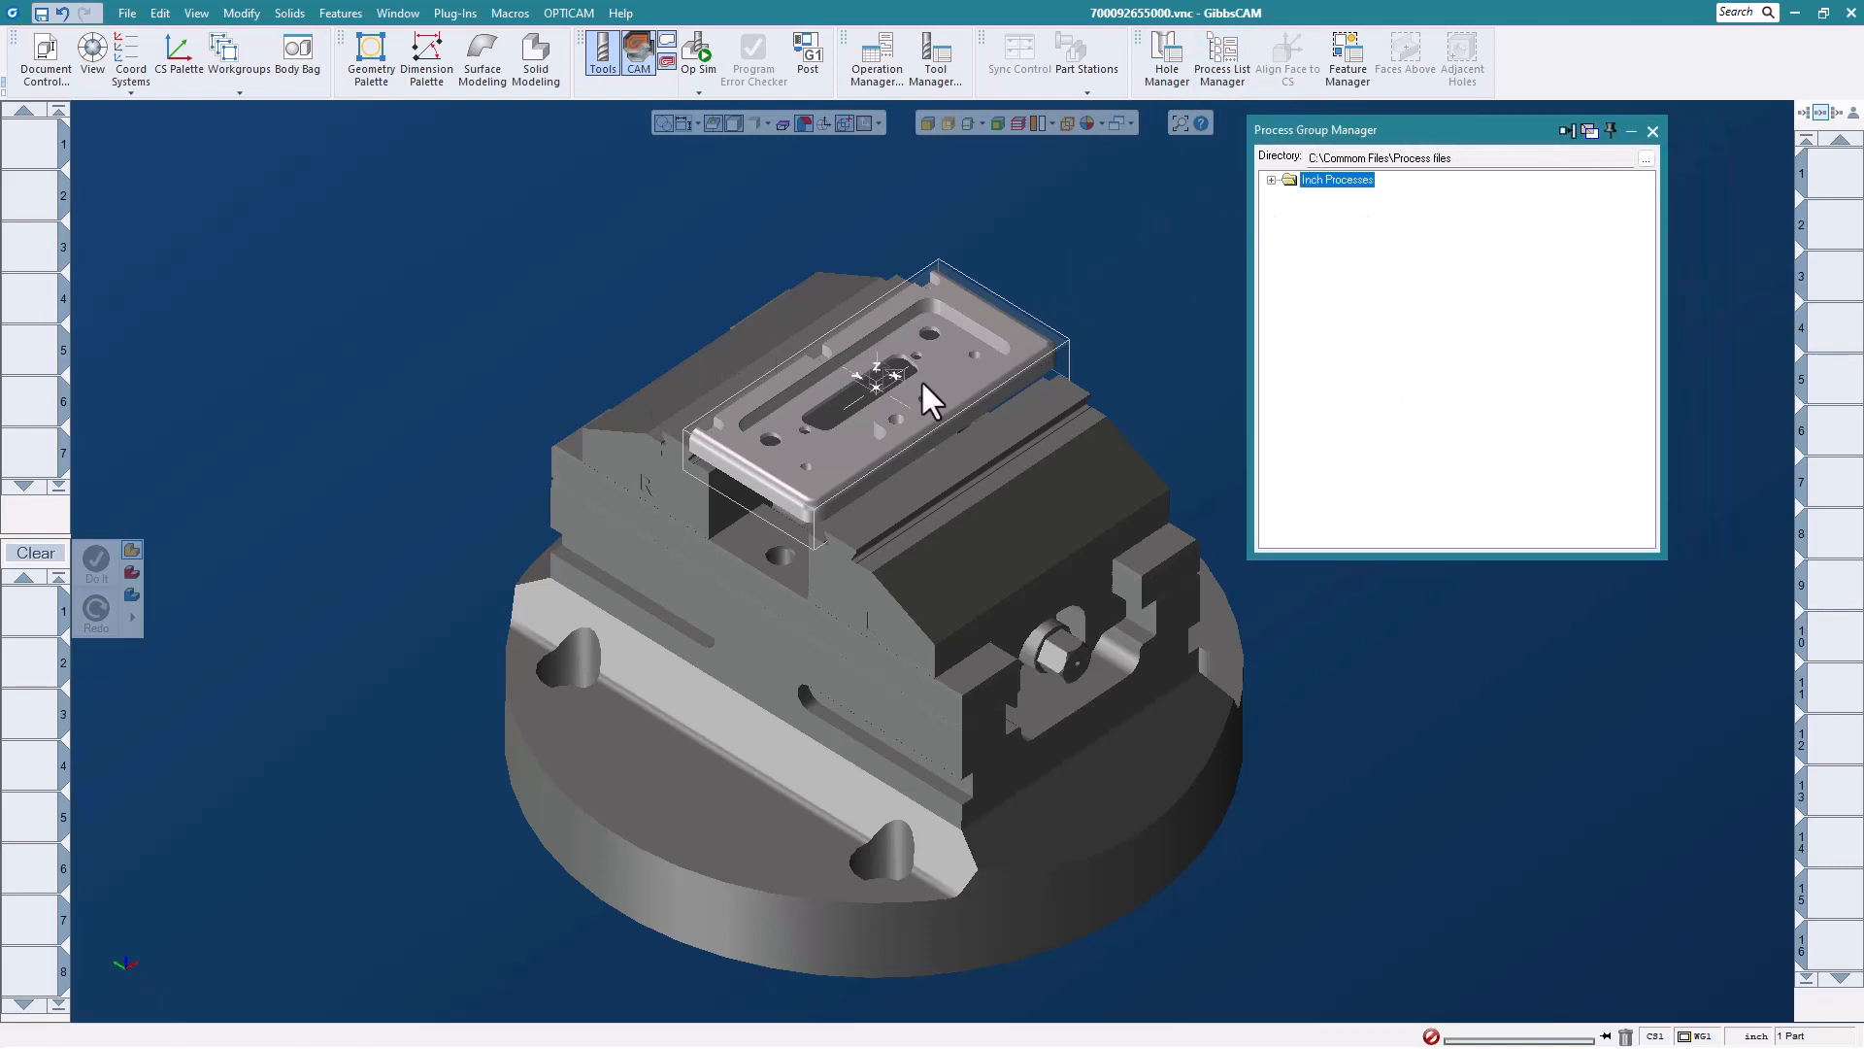
click(1271, 180)
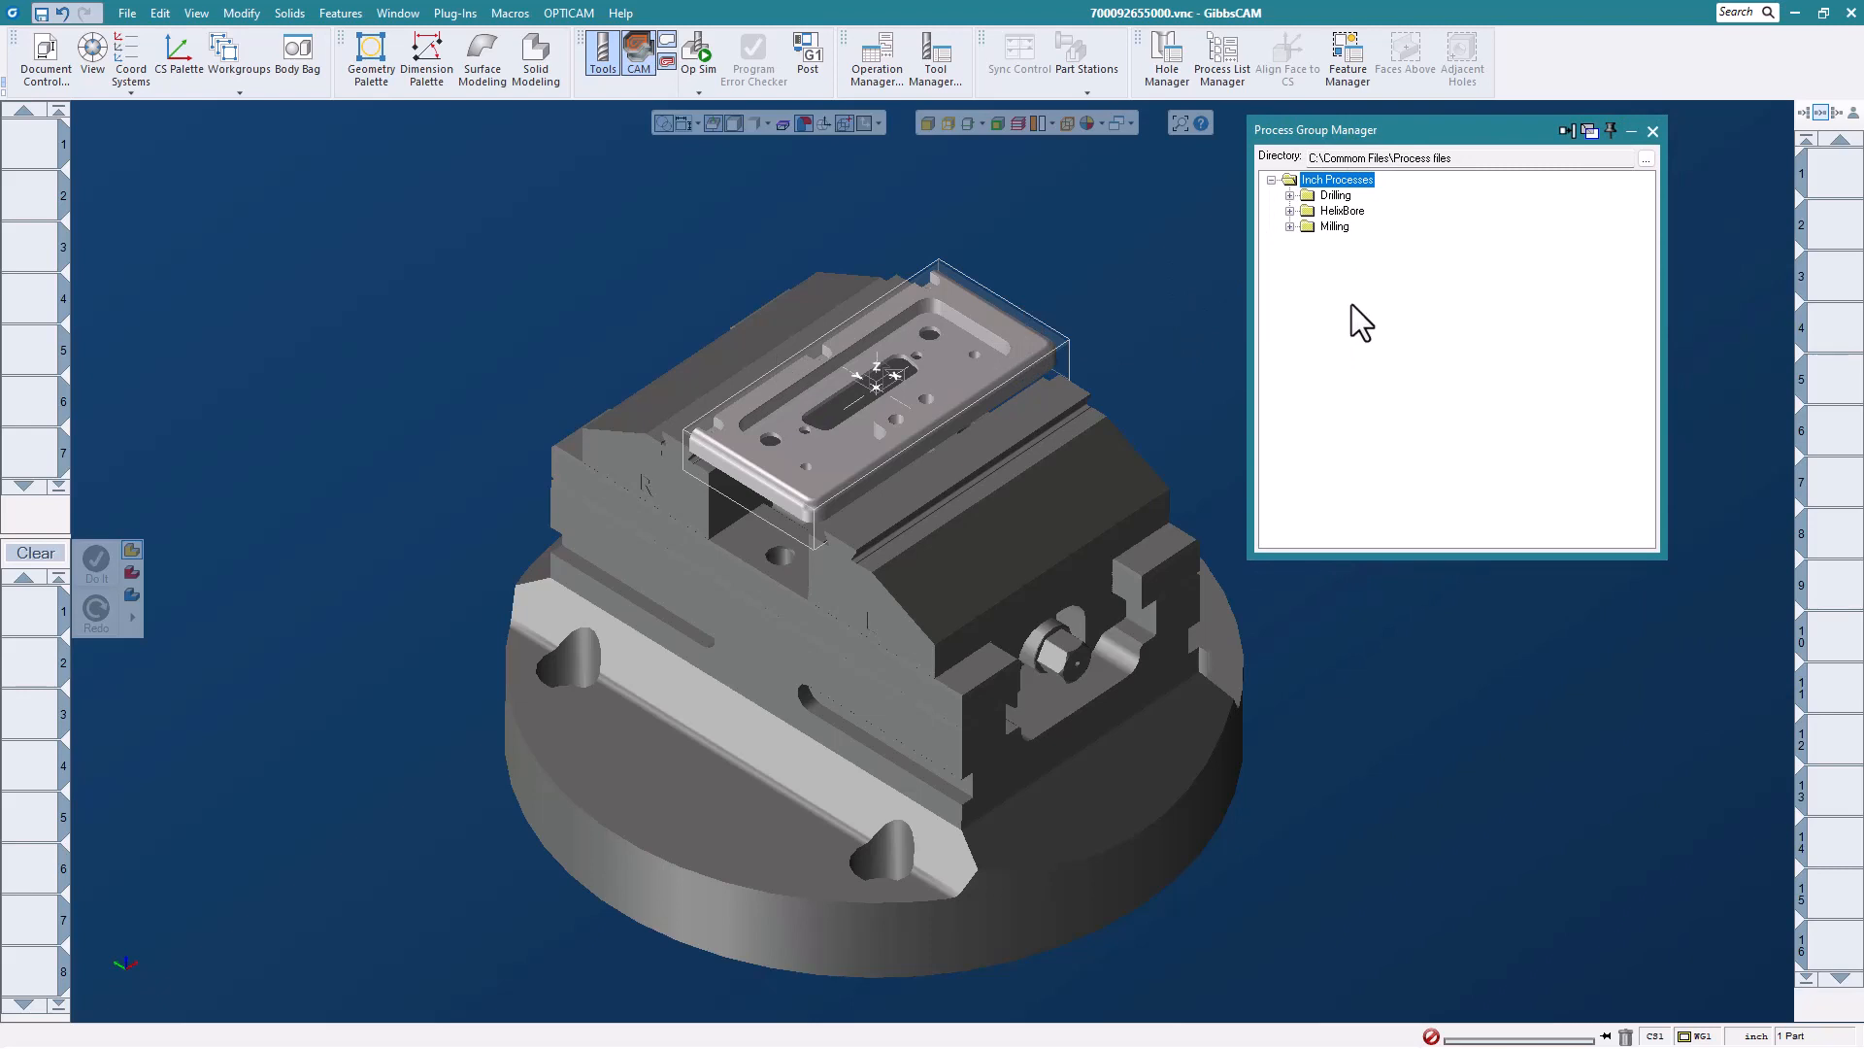
click(1290, 227)
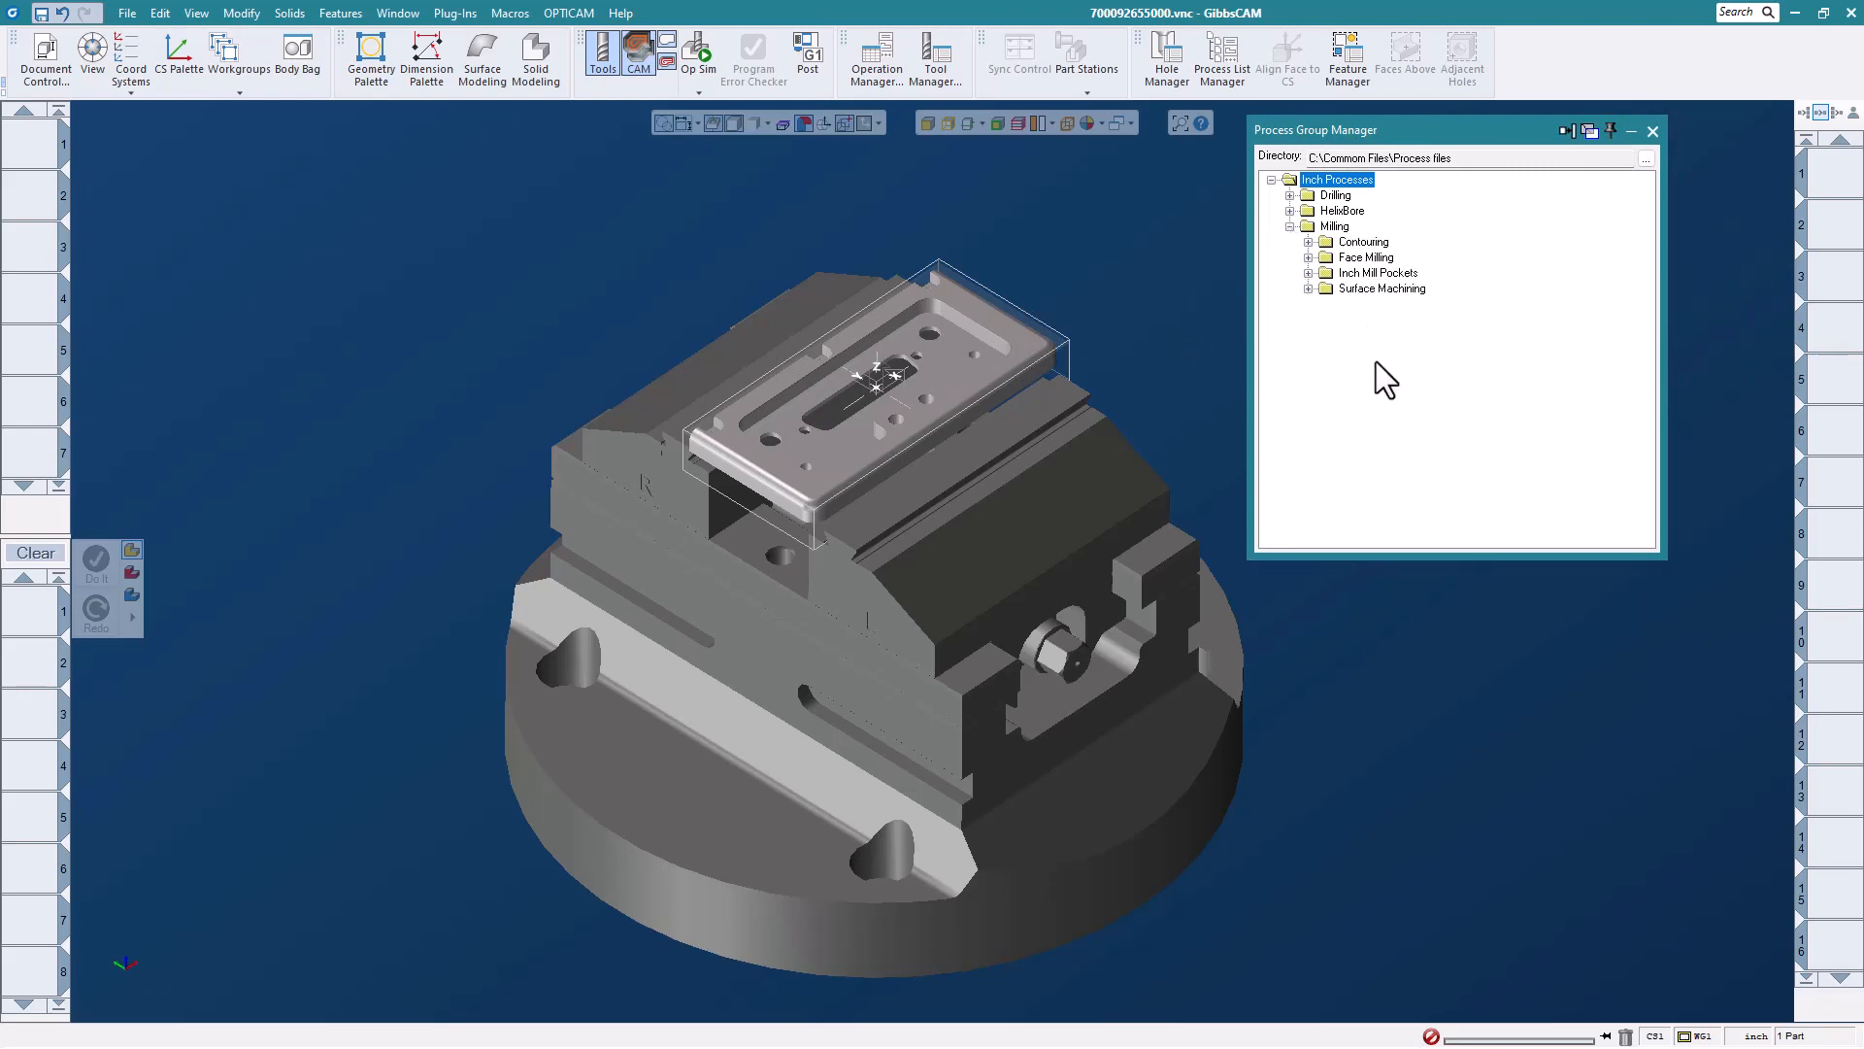
click(1308, 257)
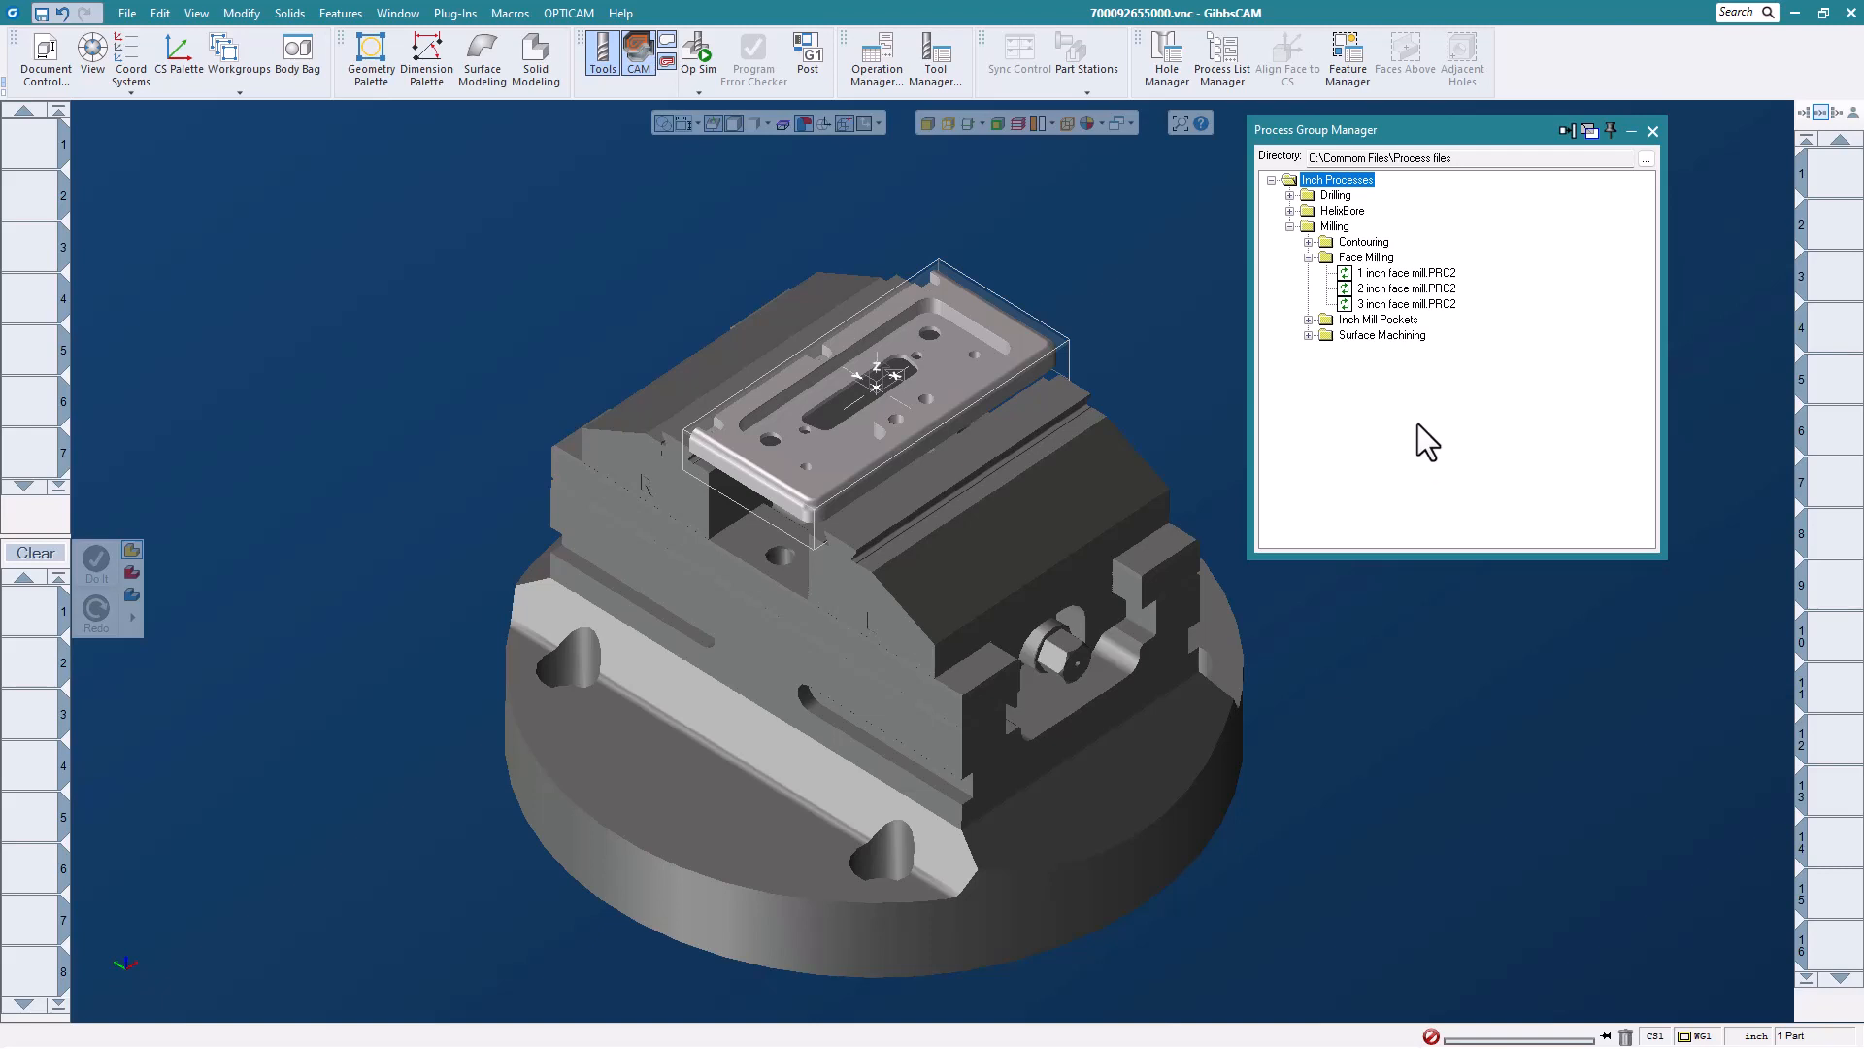
double_click(1420, 289)
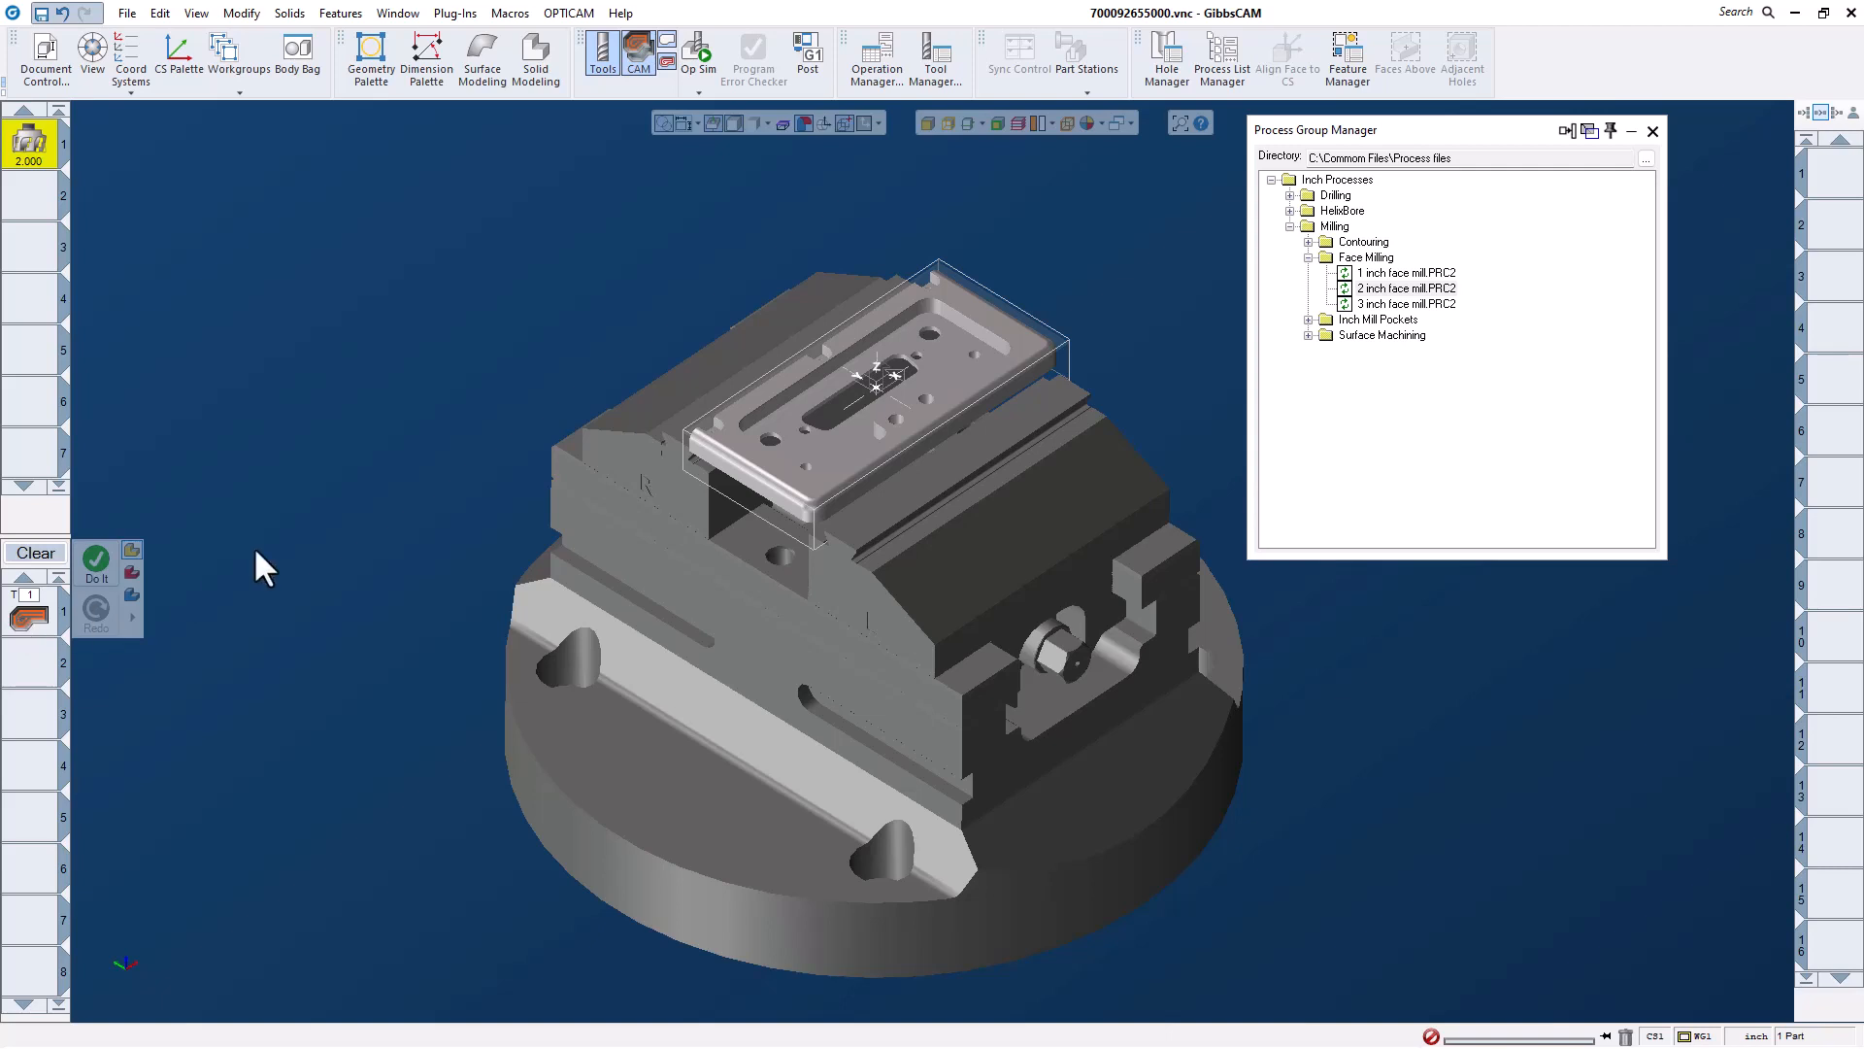
- Generate the face milling operation over the top of the stock from the loaded process
click(96, 567)
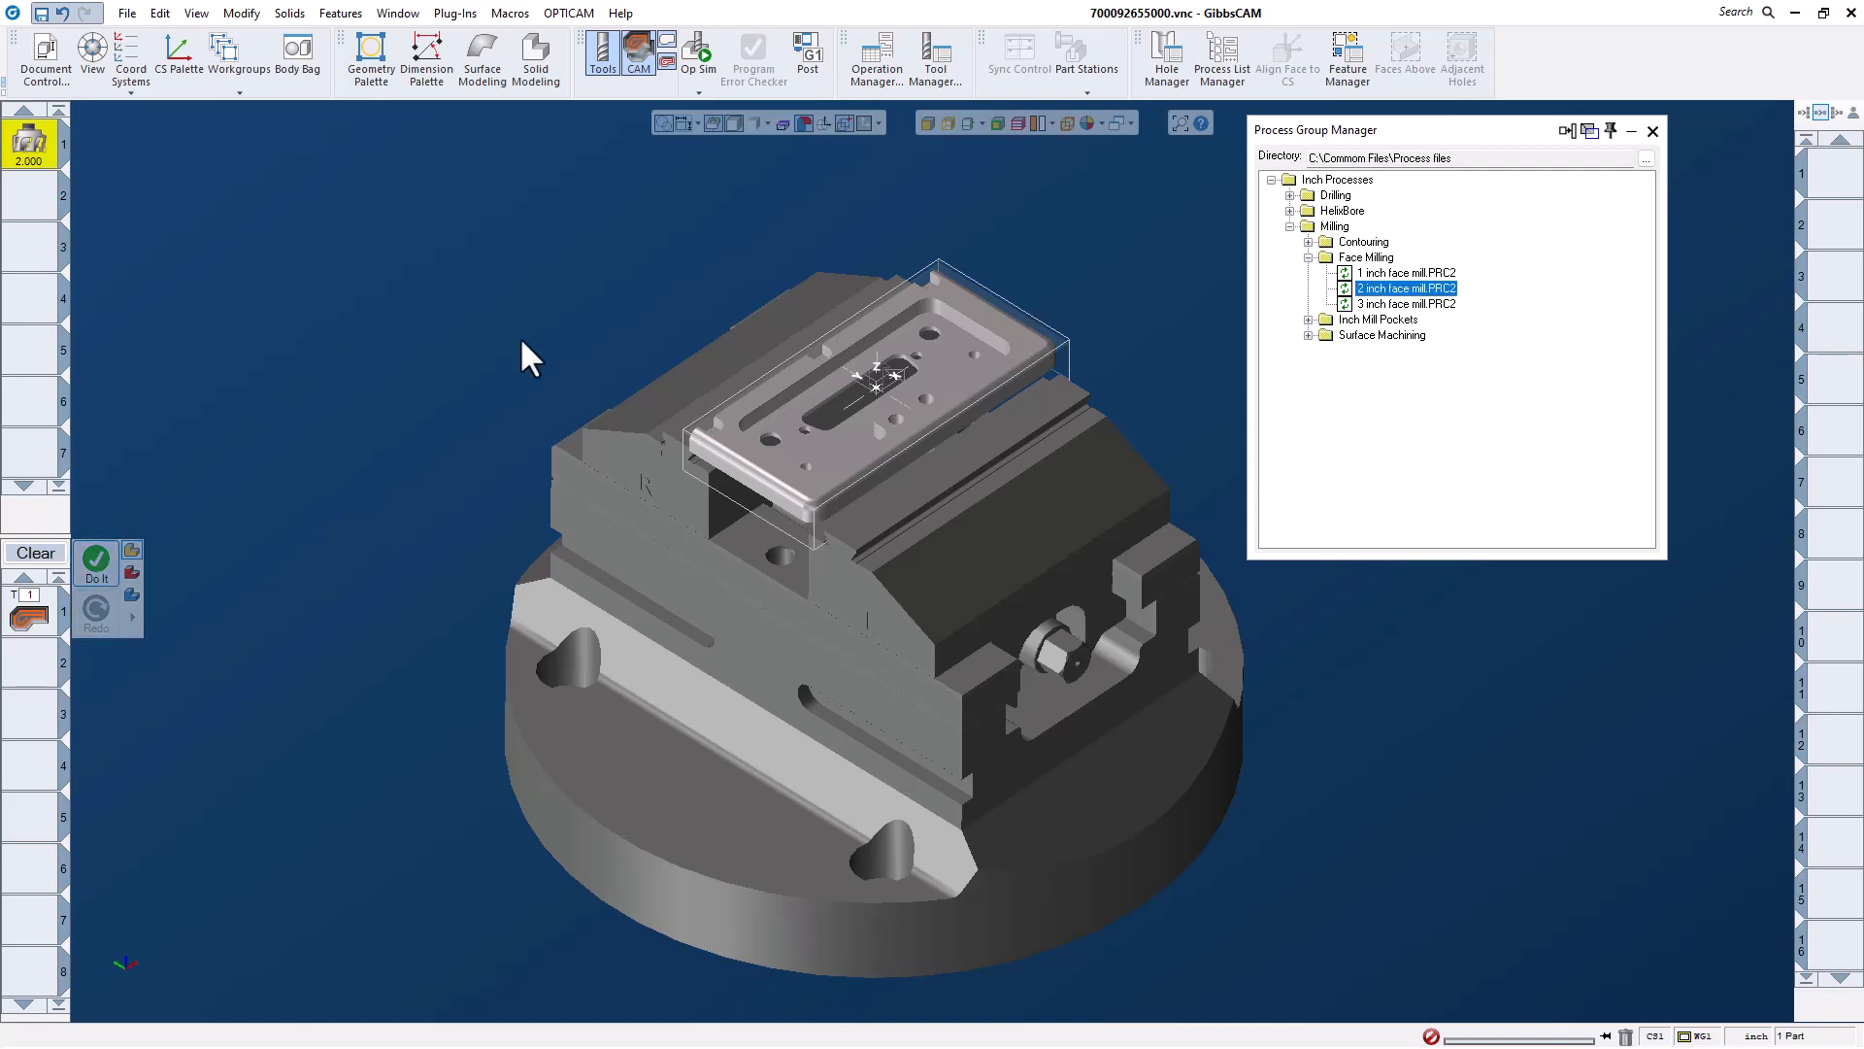
click(96, 568)
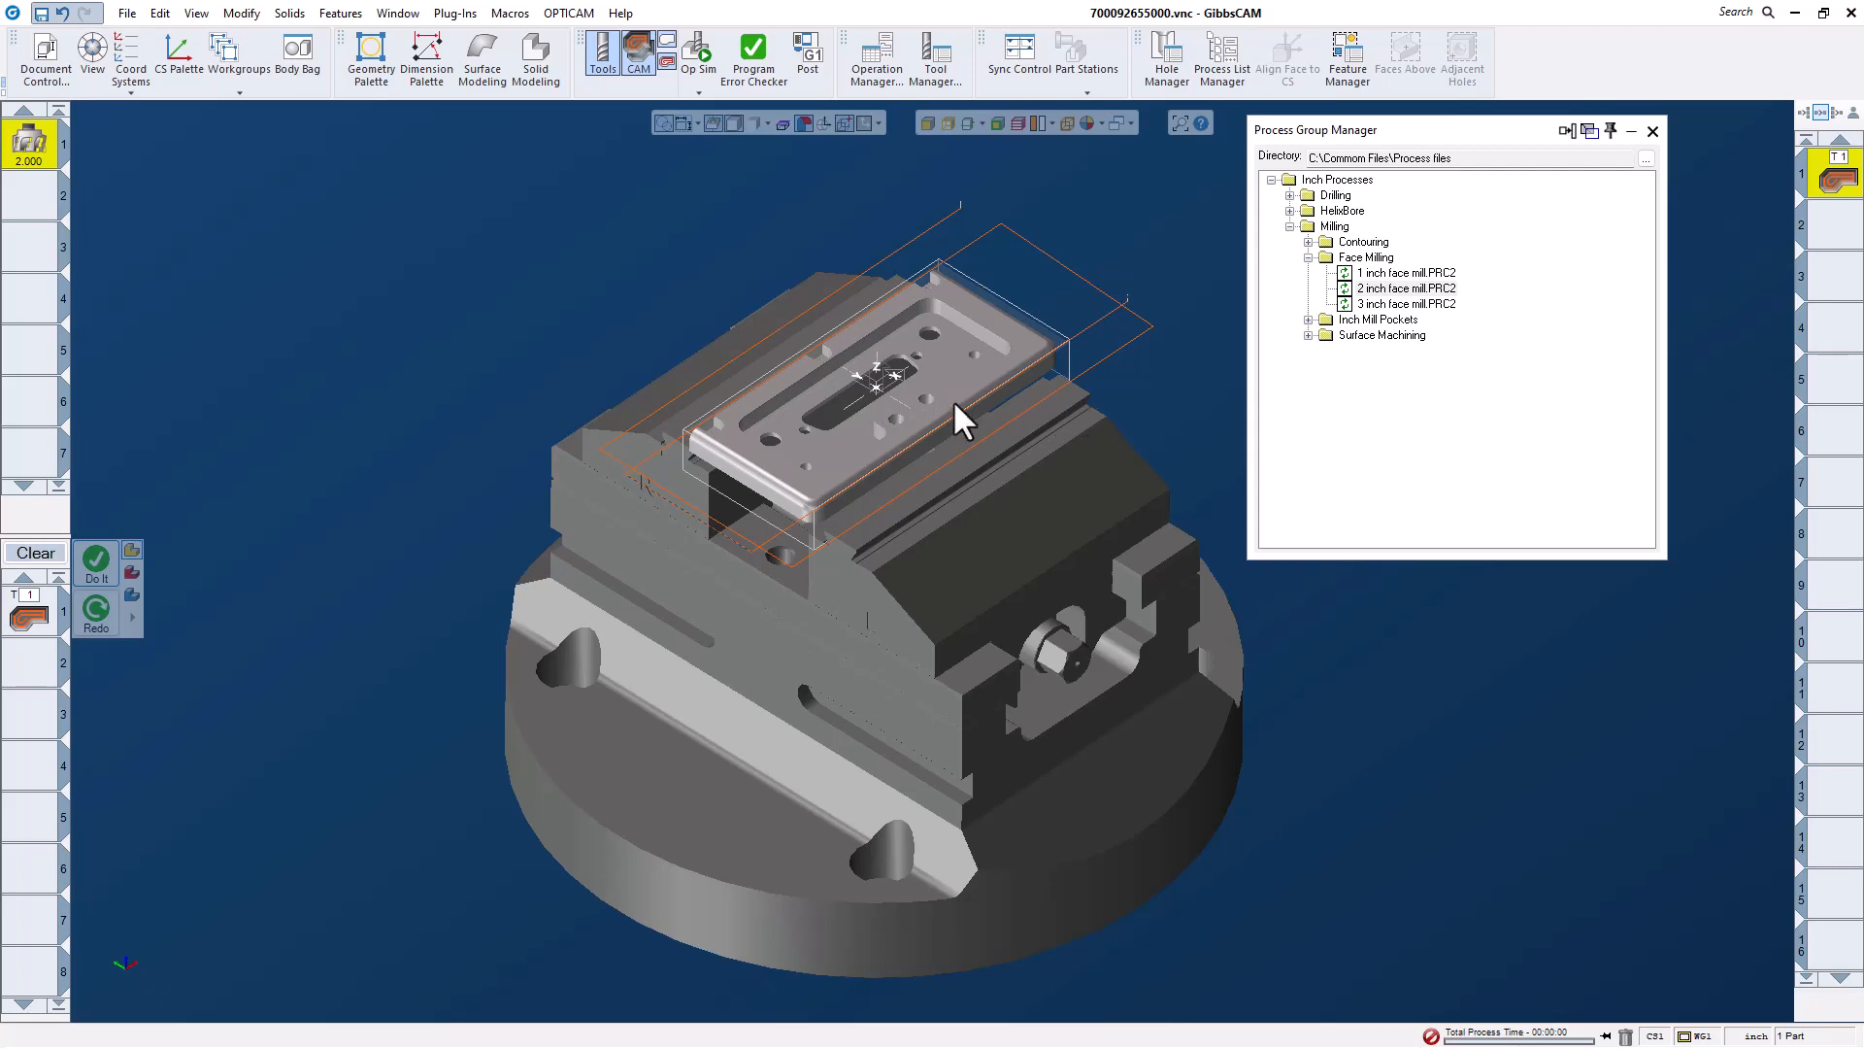
scroll(946, 413, up, 1)
scroll(893, 422, down, 1)
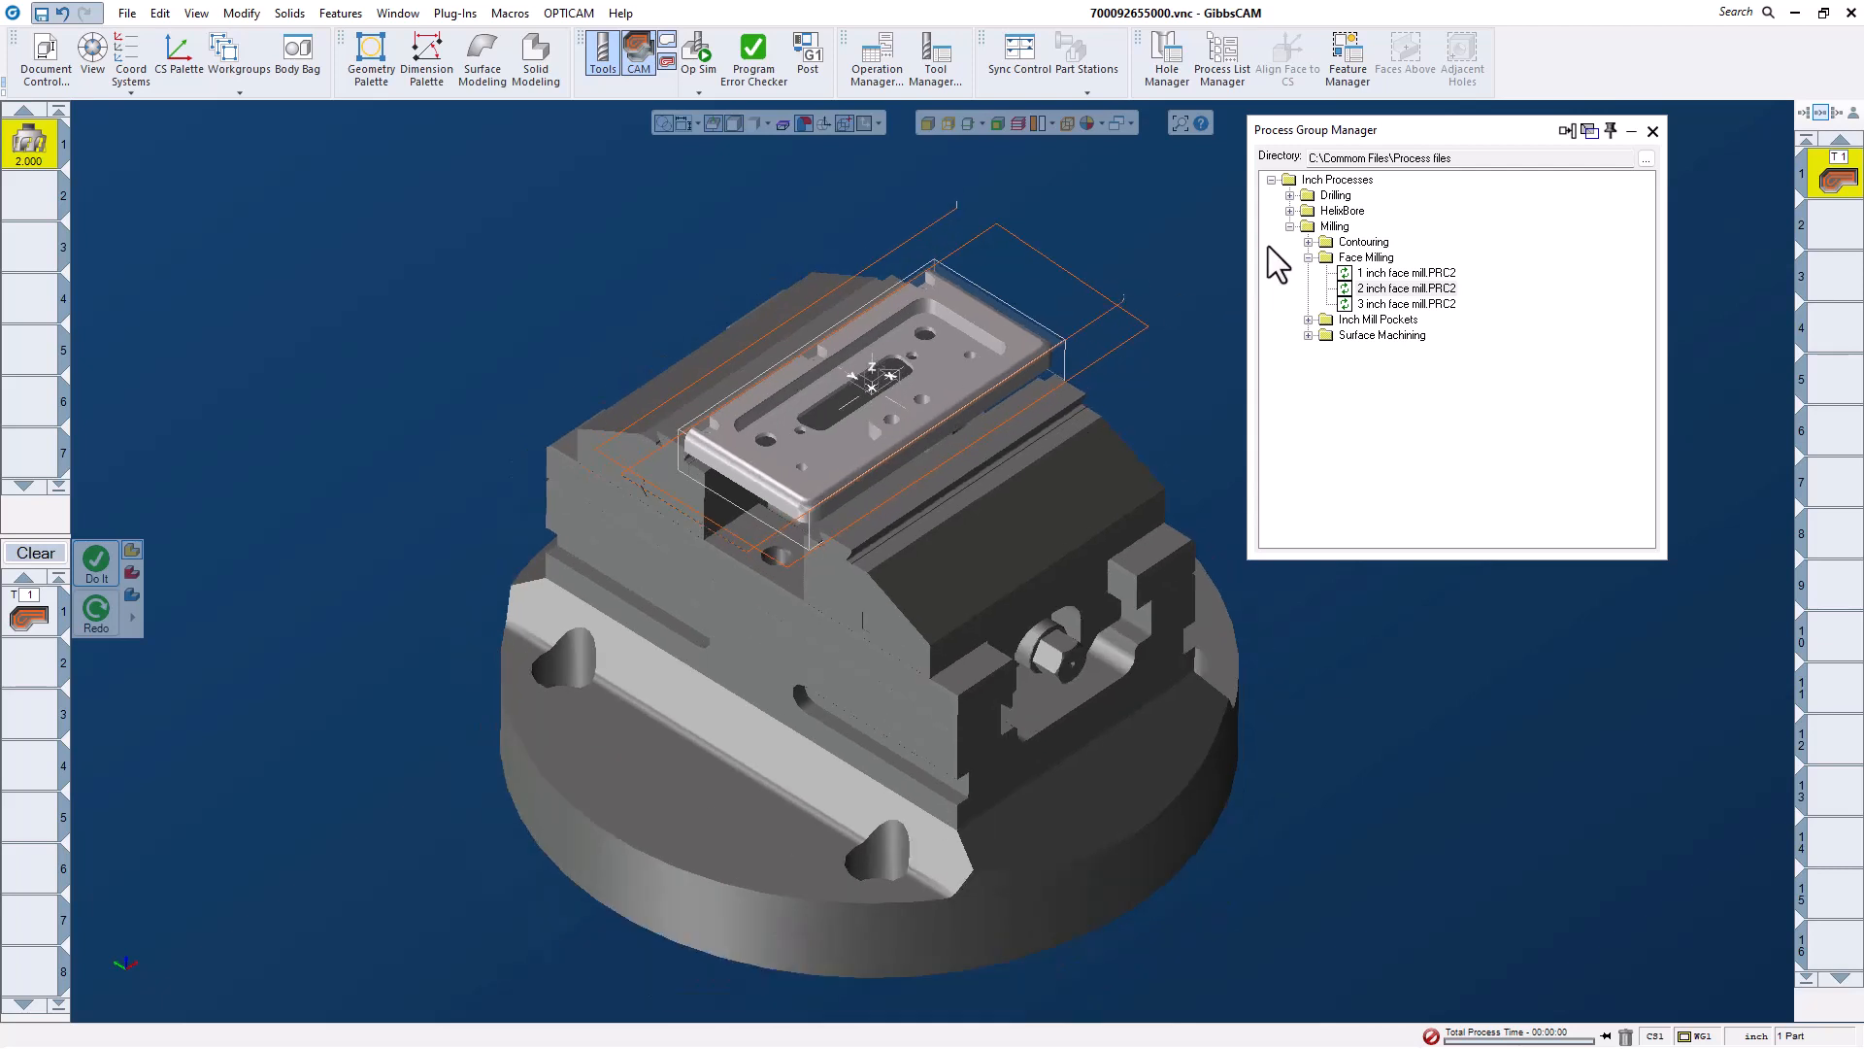
- Load the contouring process ".500 Emill 3 Extra Offsets-.100 Extra Stepover.PRC2" from the Milling library
click(1289, 226)
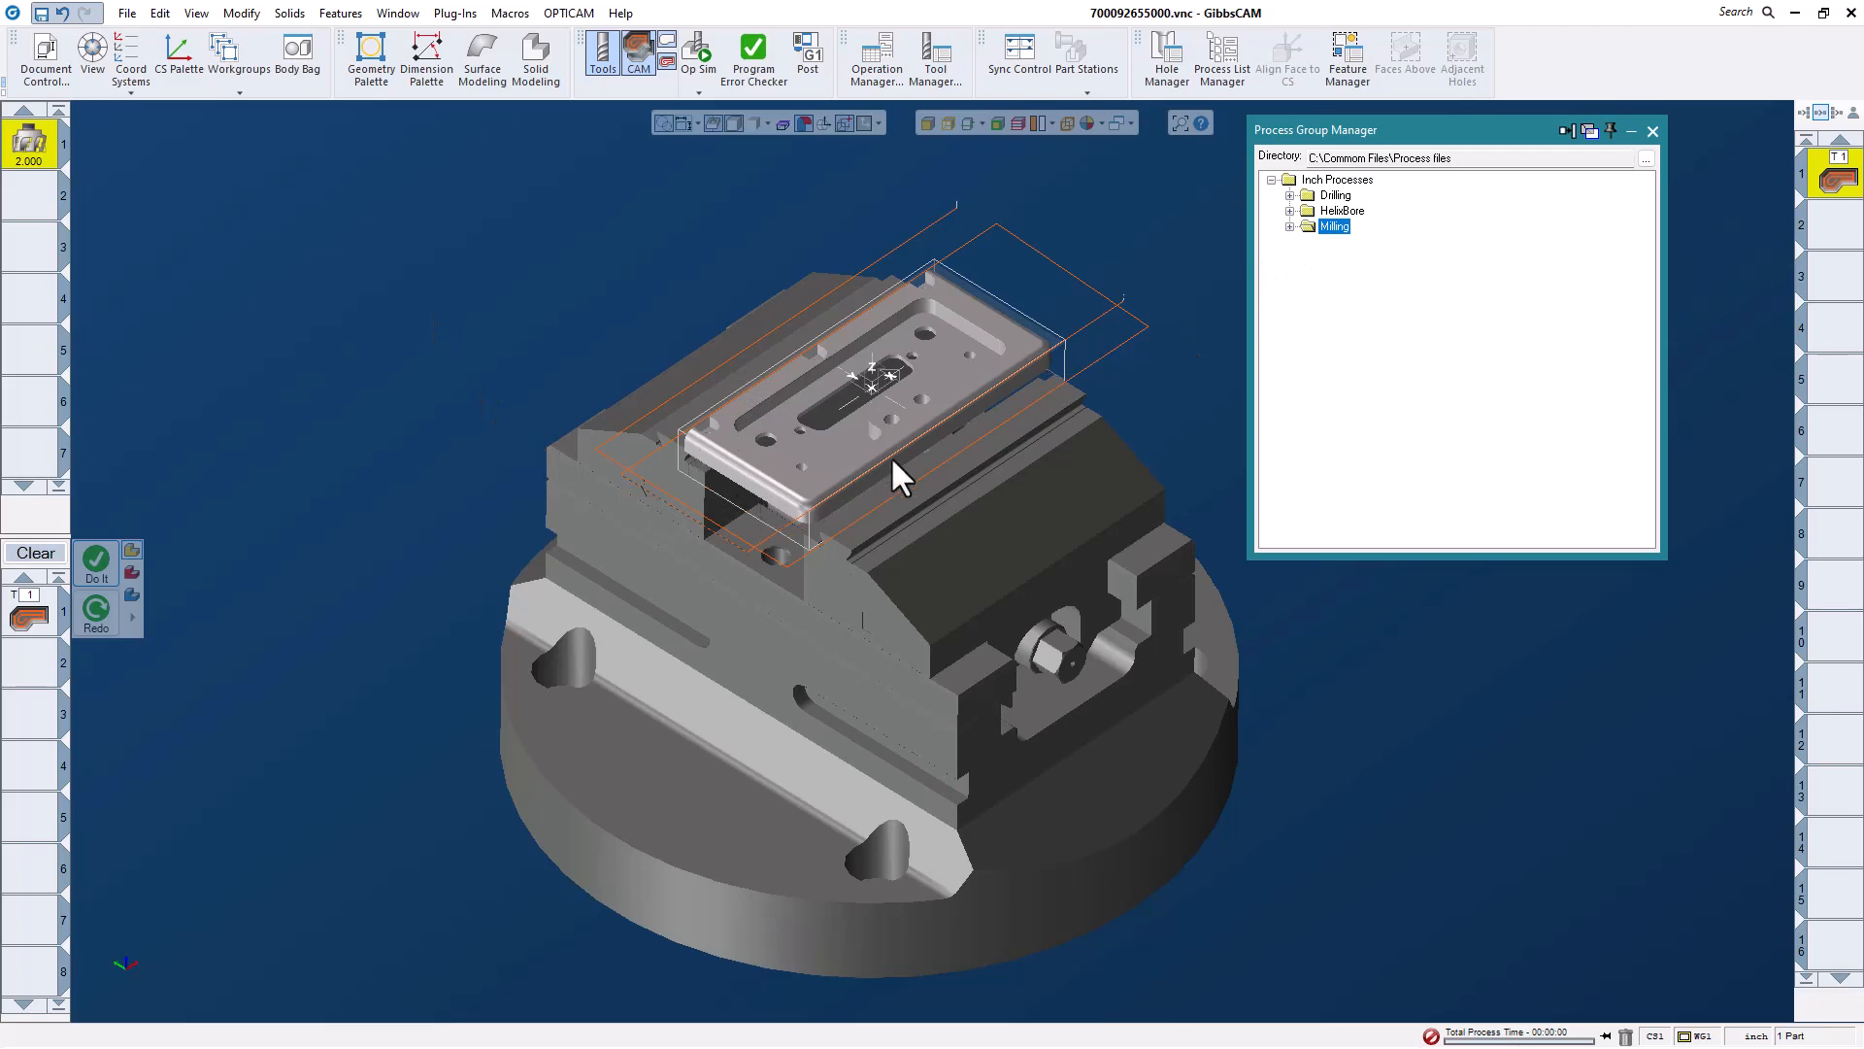
click(1292, 228)
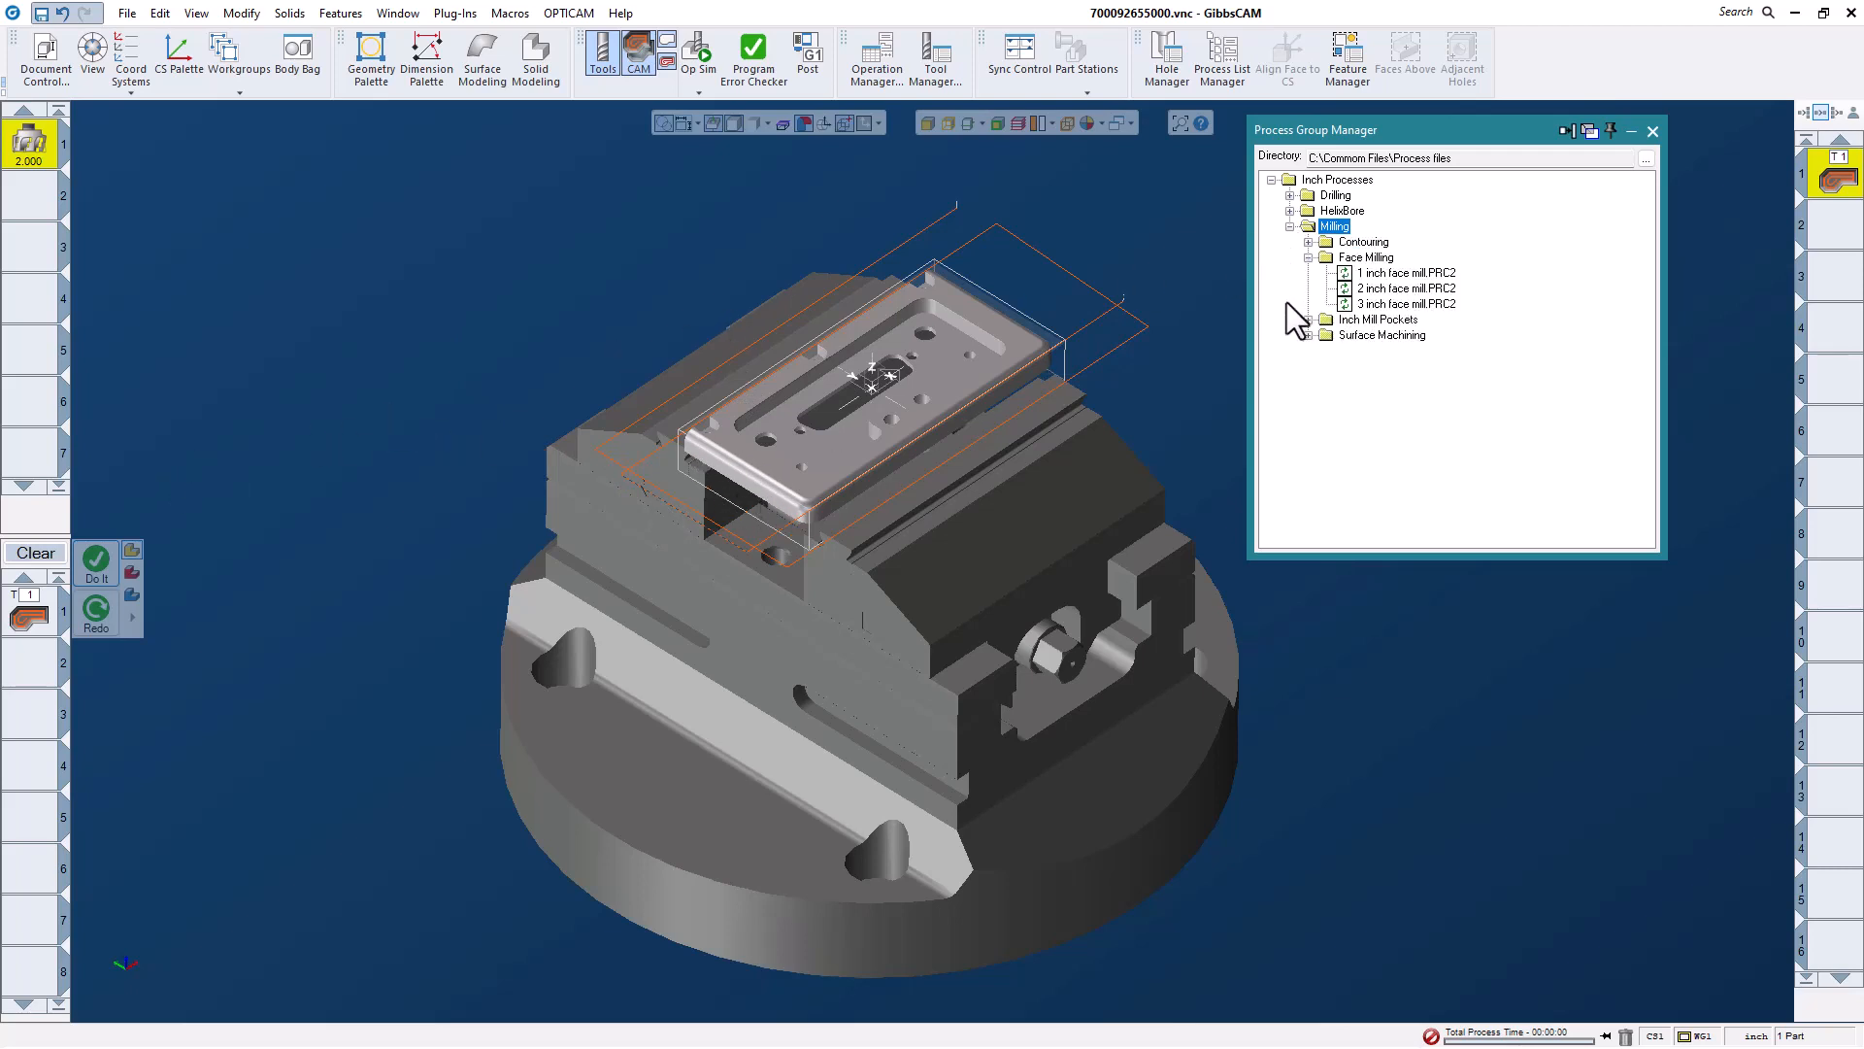
click(1308, 258)
click(1308, 242)
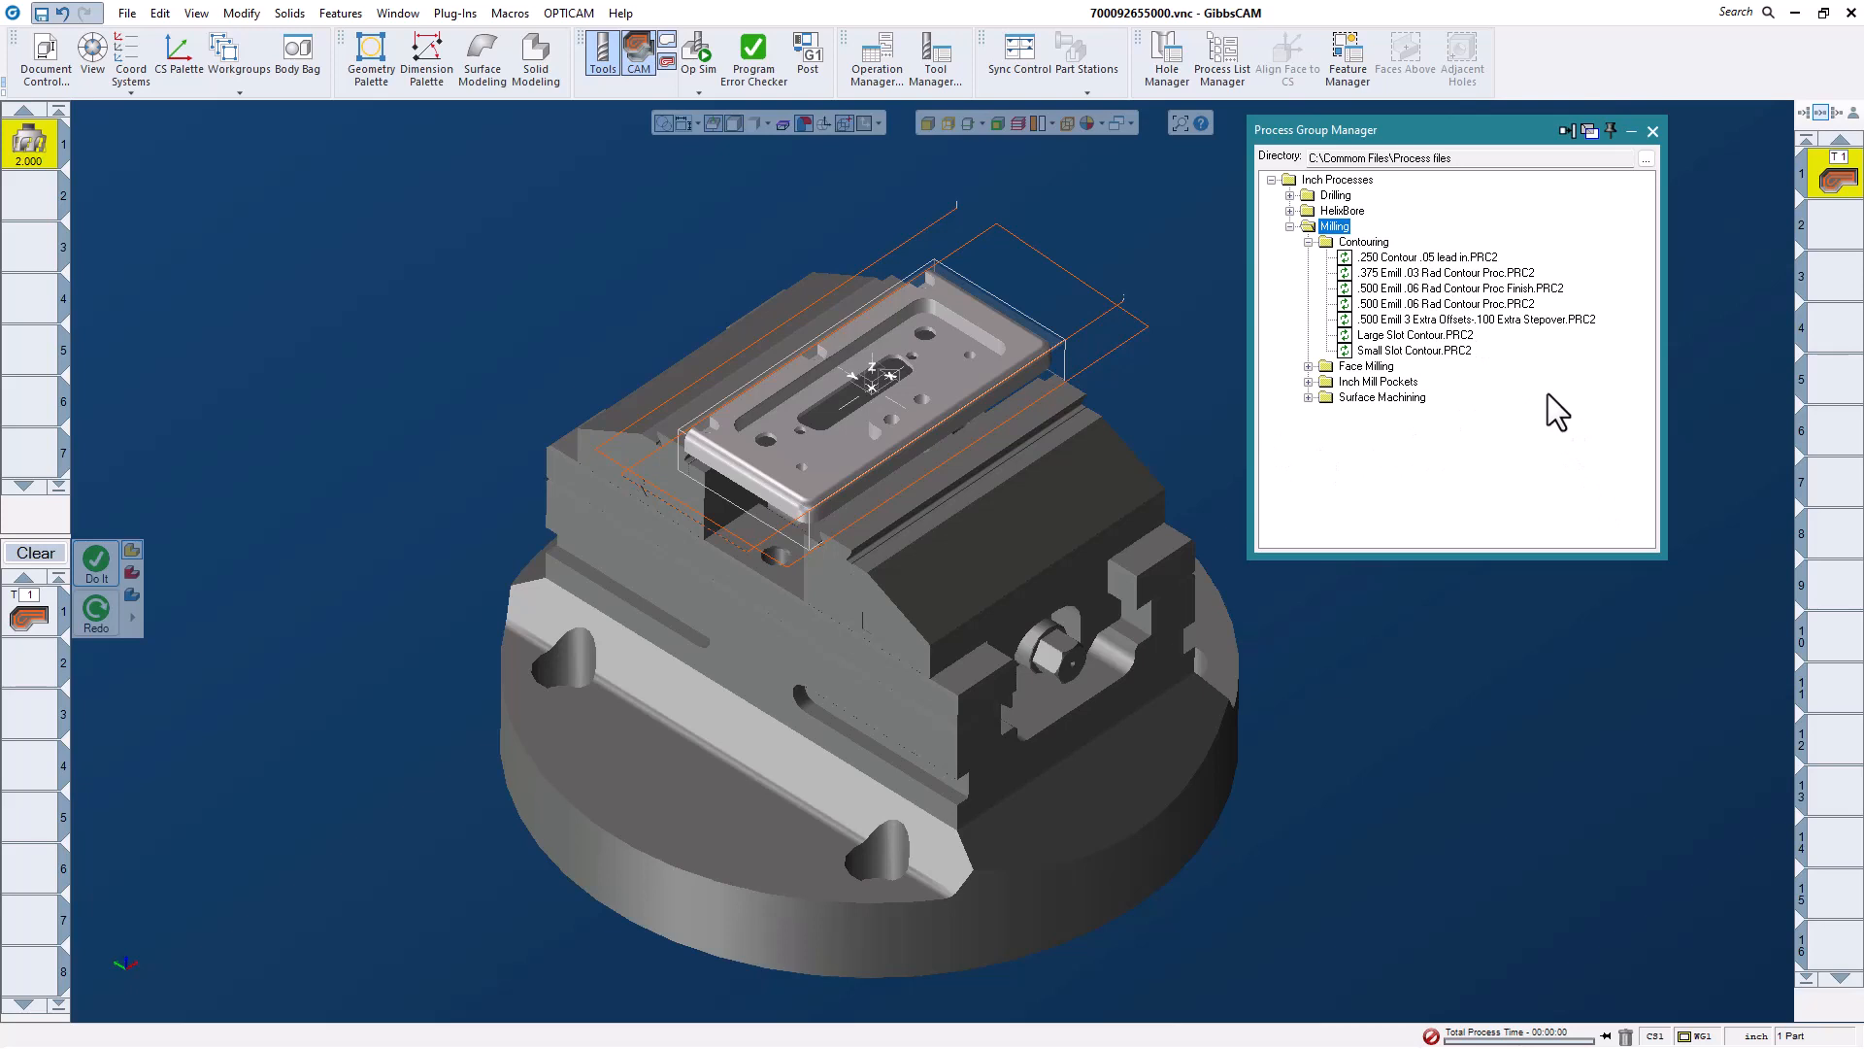
click(1523, 321)
double_click(1523, 322)
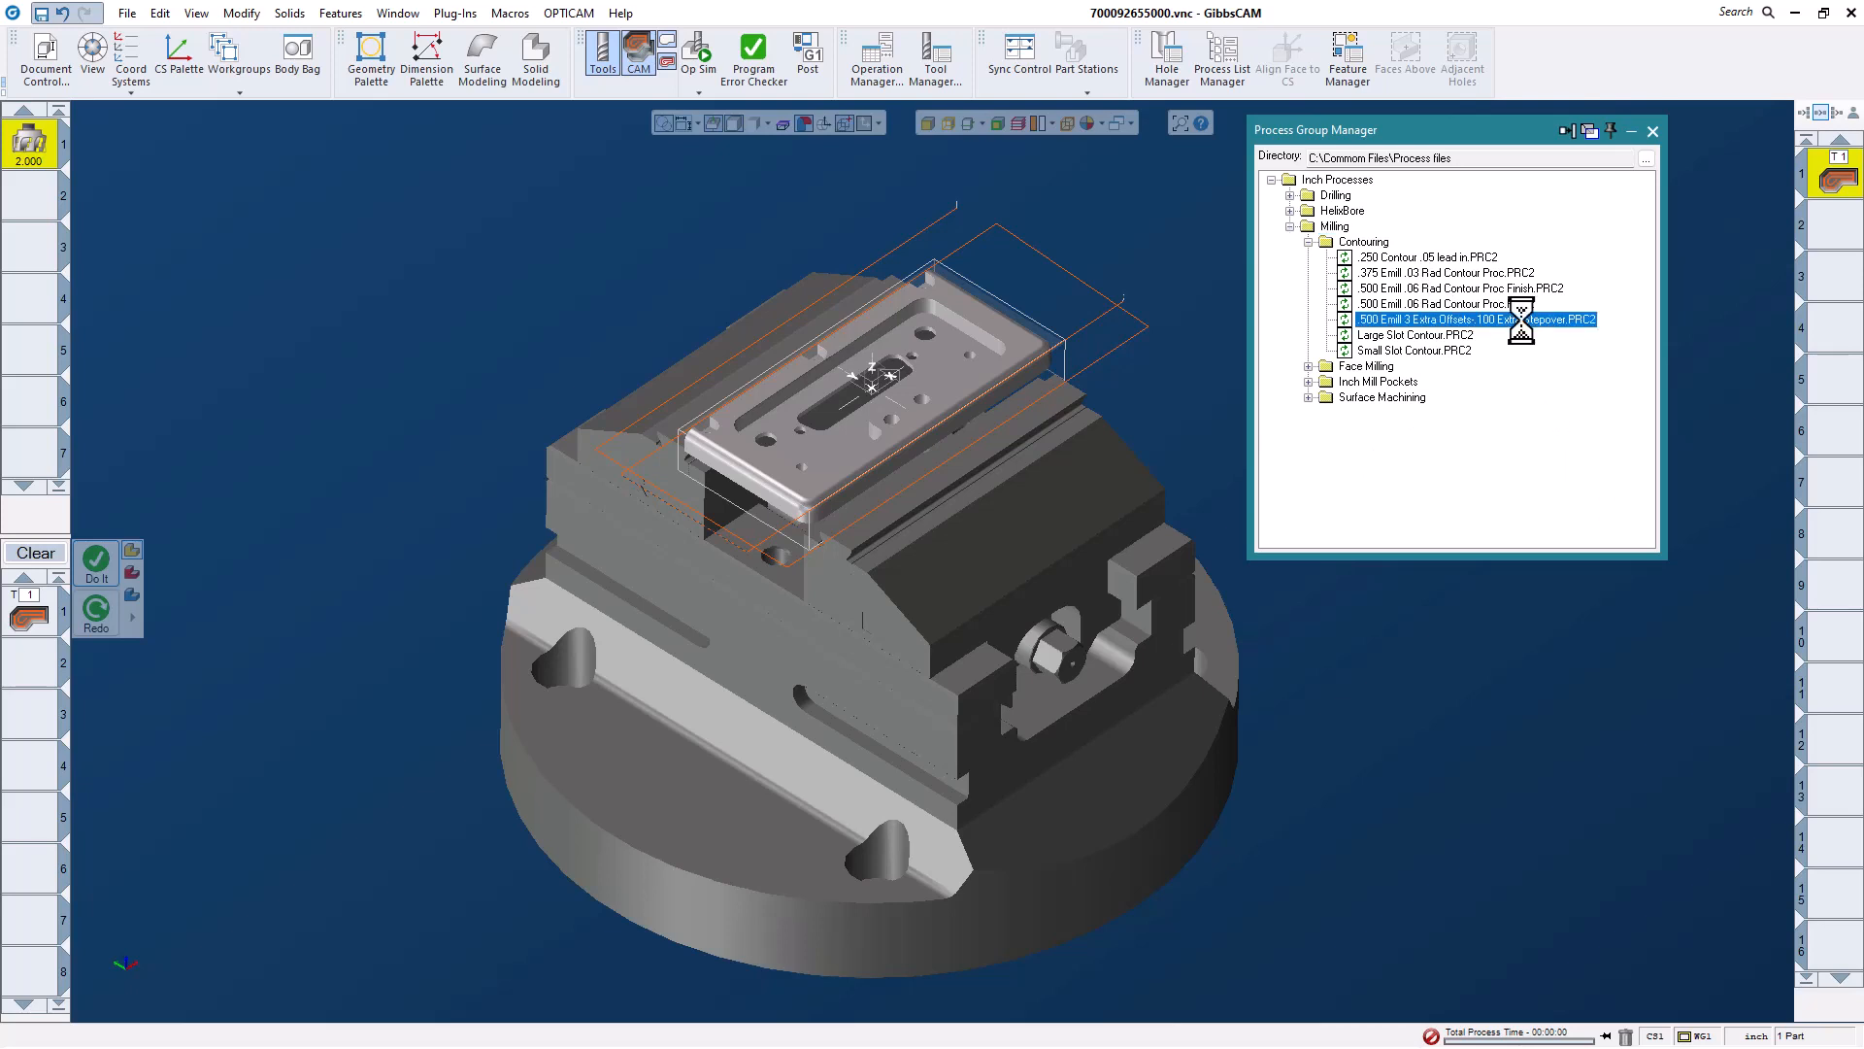
- Switch to face selection and select the plate's near short end wall, adjoining corner and long side wall as contour faces
scroll(790, 524, up, 5)
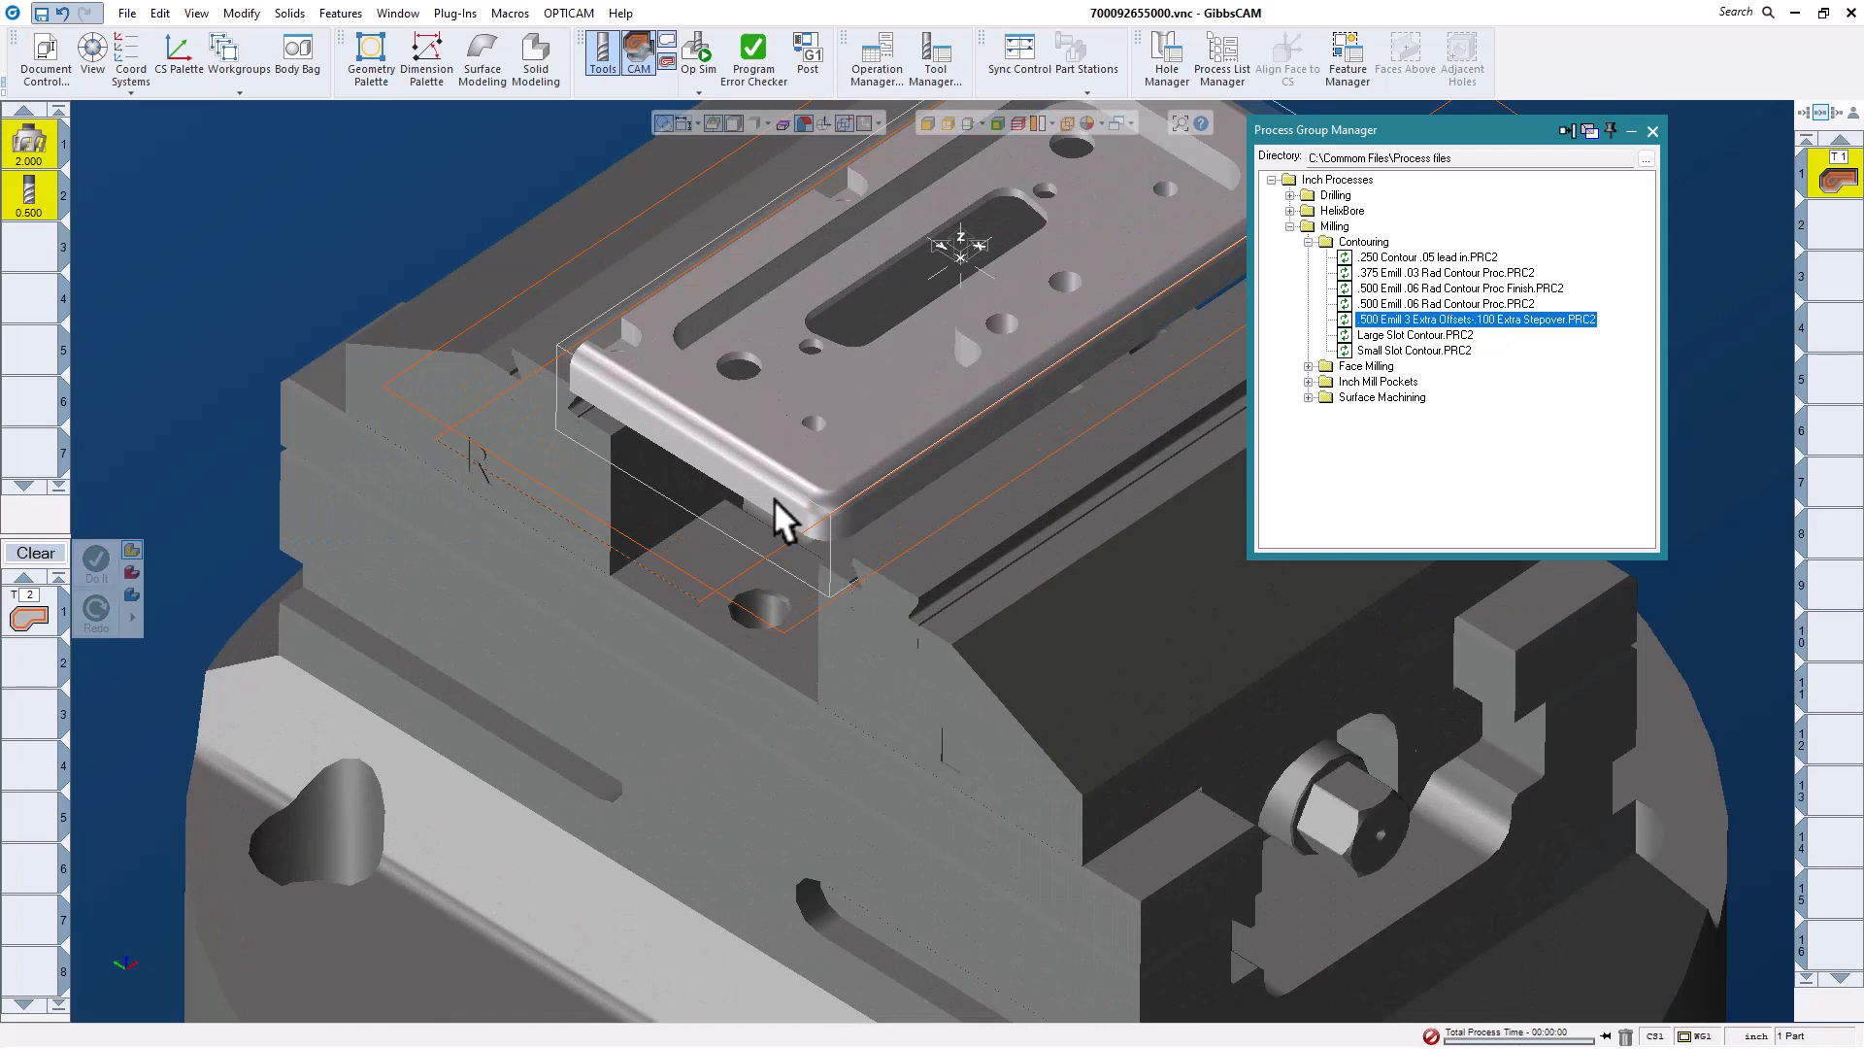
click(808, 525)
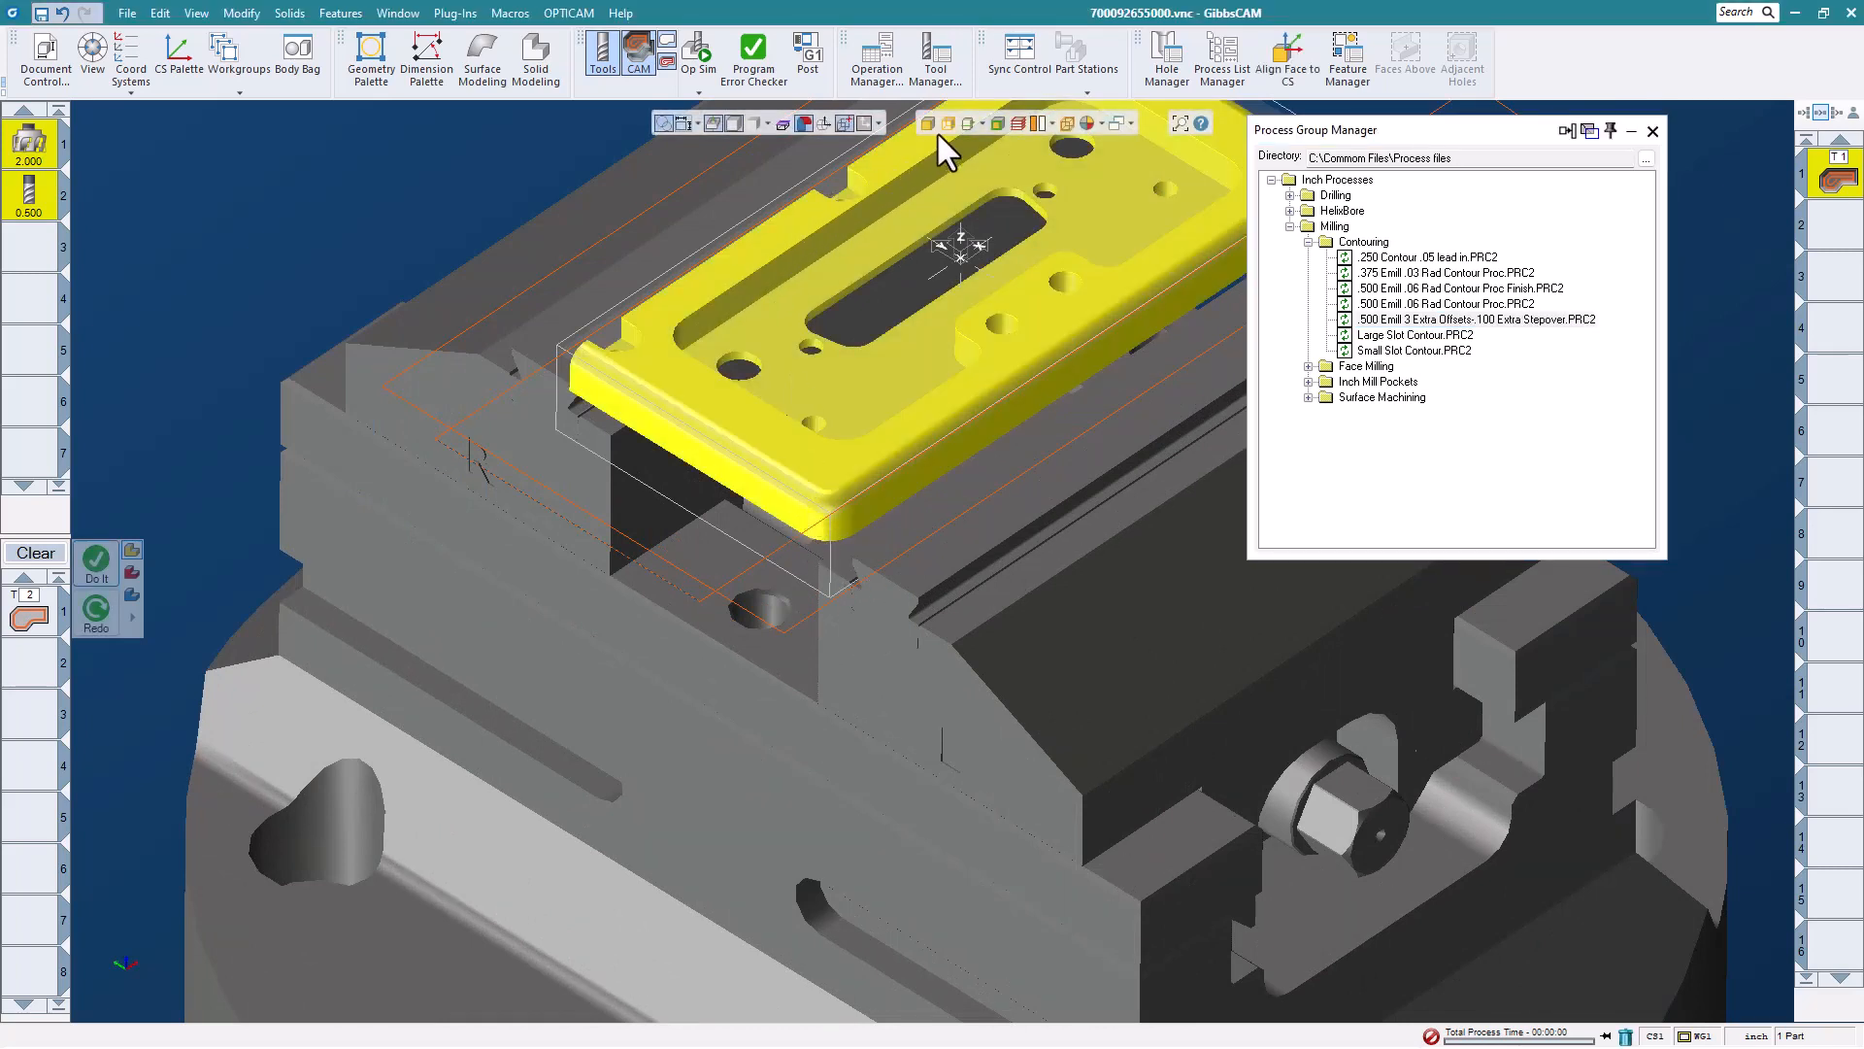
click(767, 495)
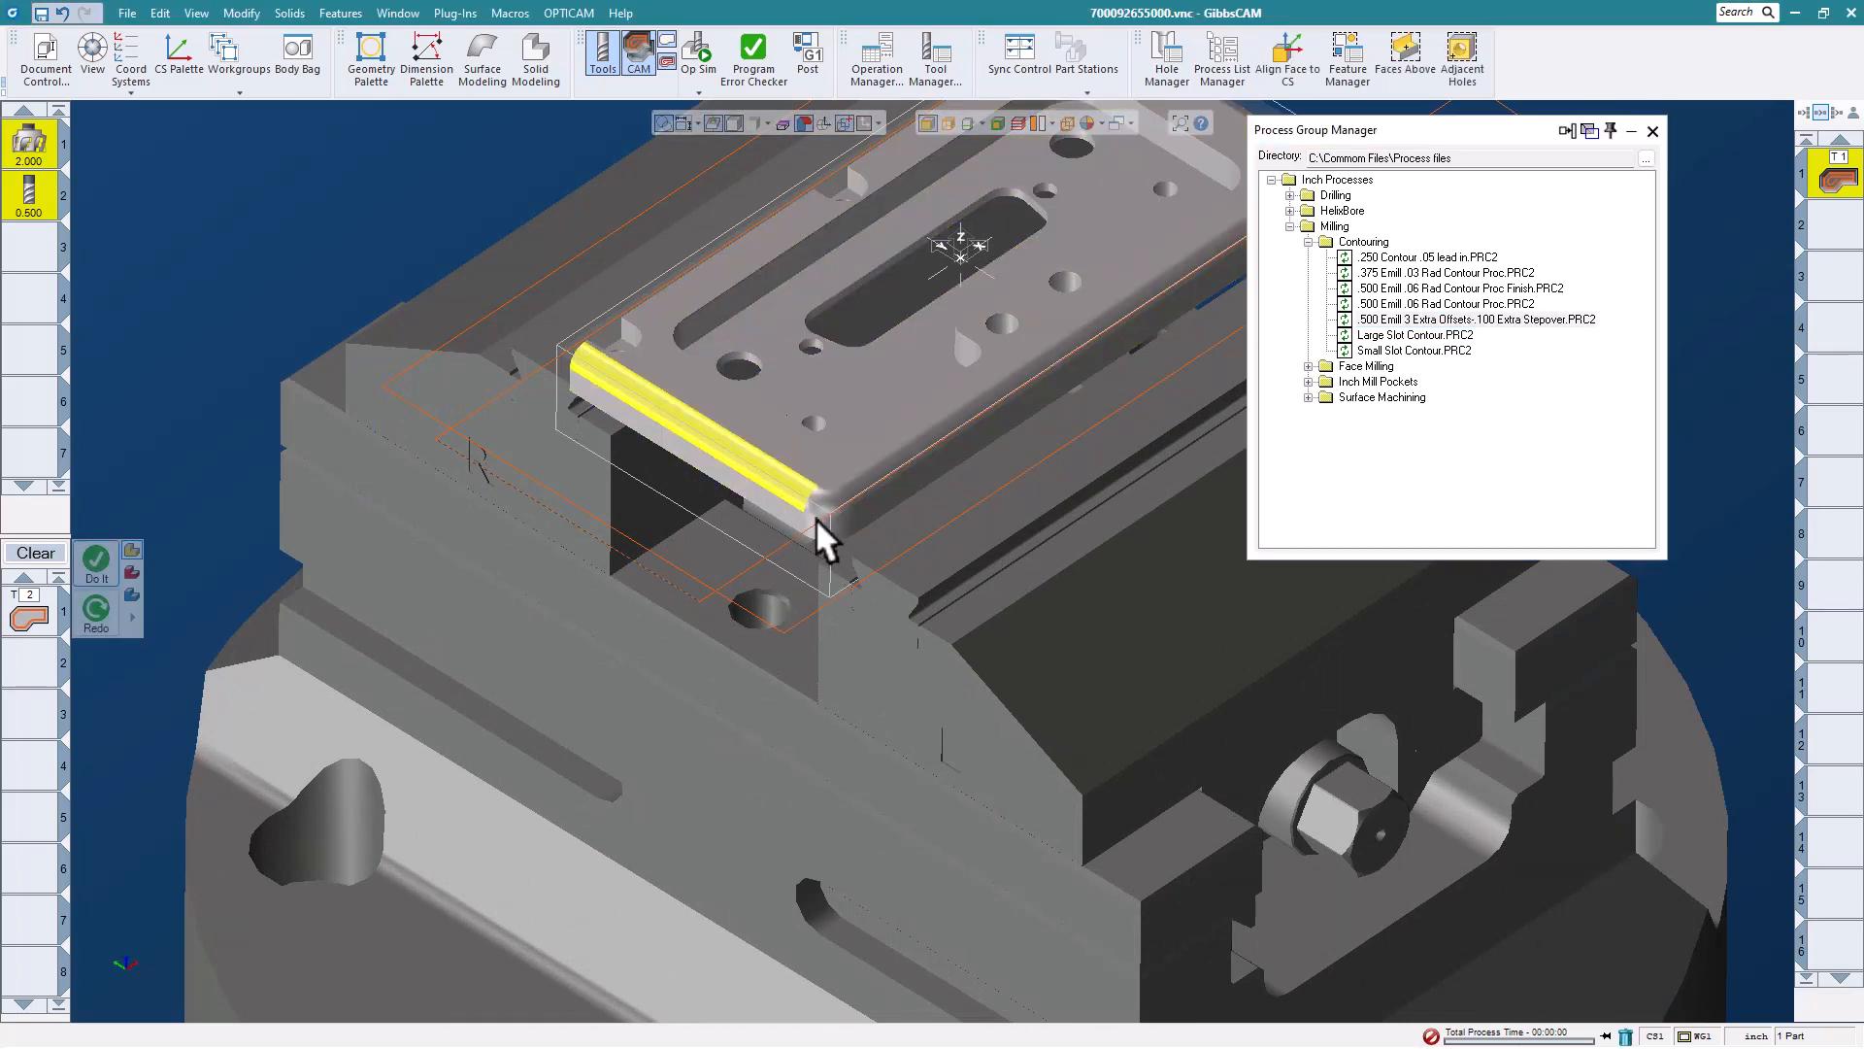
click(792, 506)
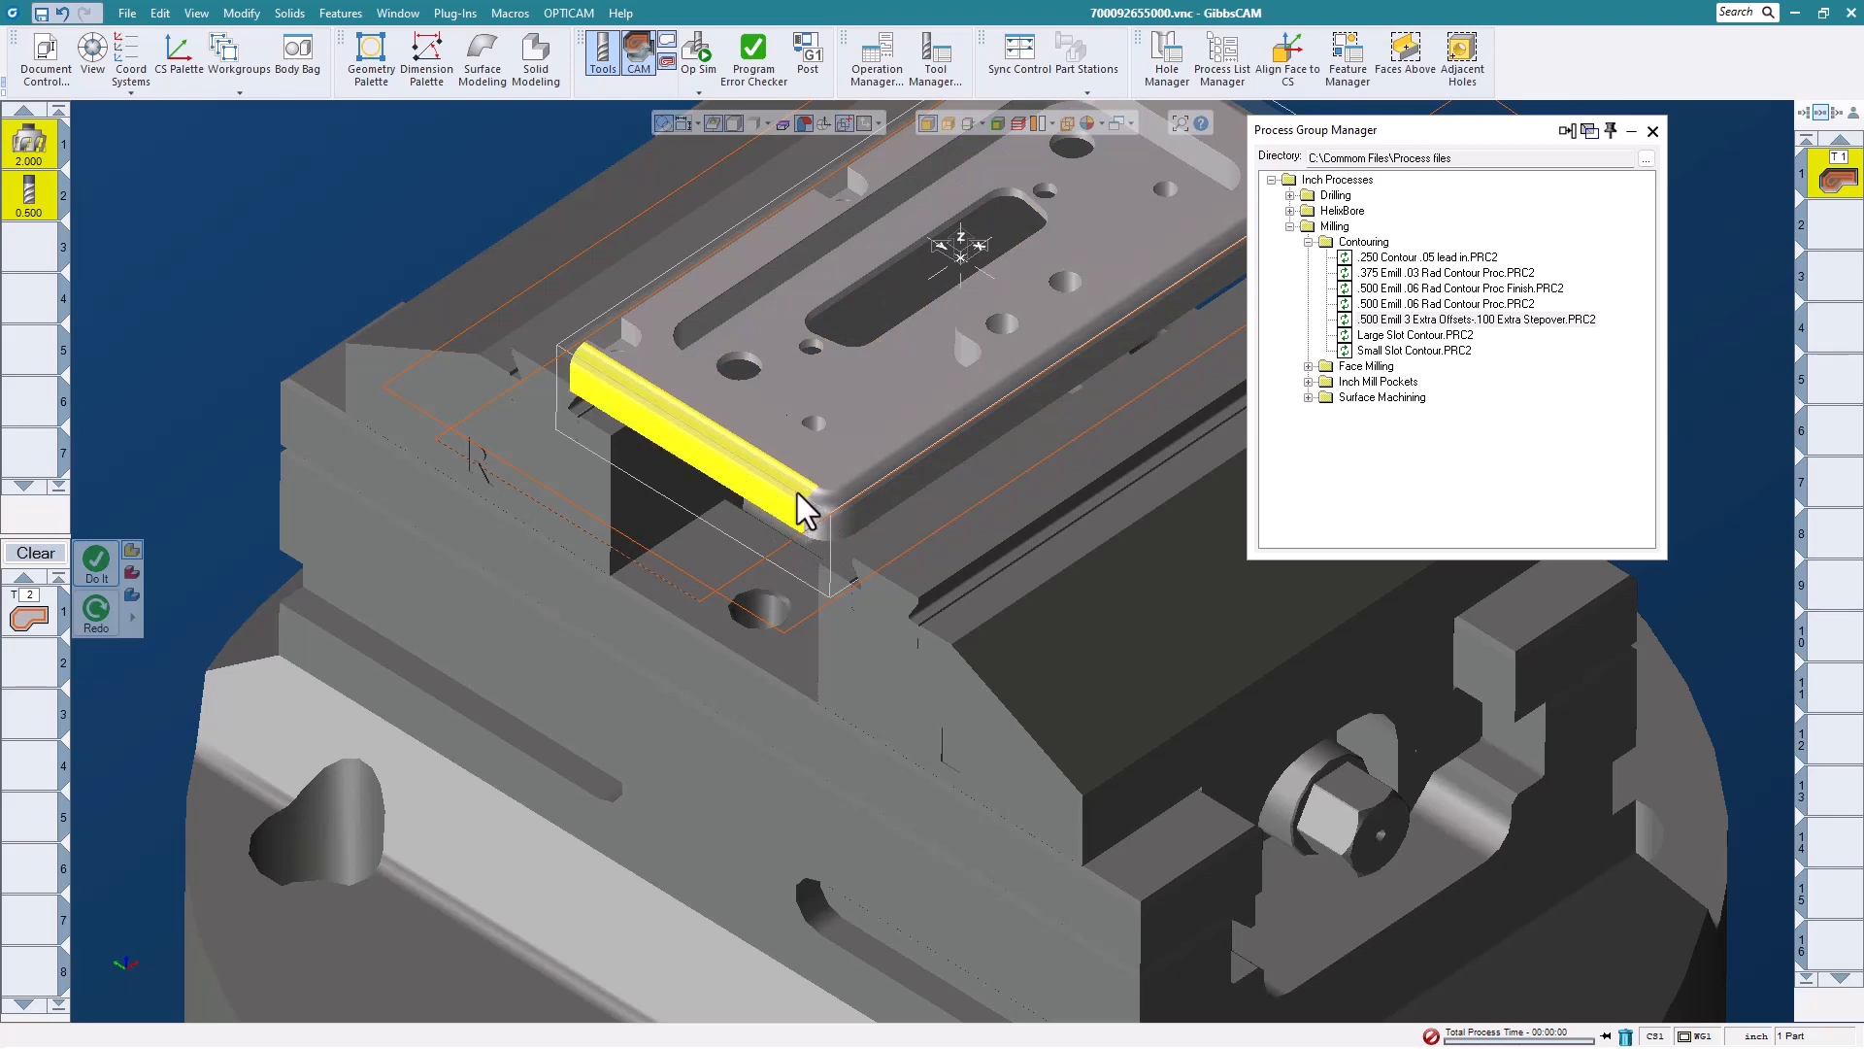
click(848, 510)
click(857, 498)
- Add the remaining outer corner and side wall faces on the far sides of the plate to the contour selection
scroll(691, 471, down, 4)
middle_drag(1163, 282, 250, 788)
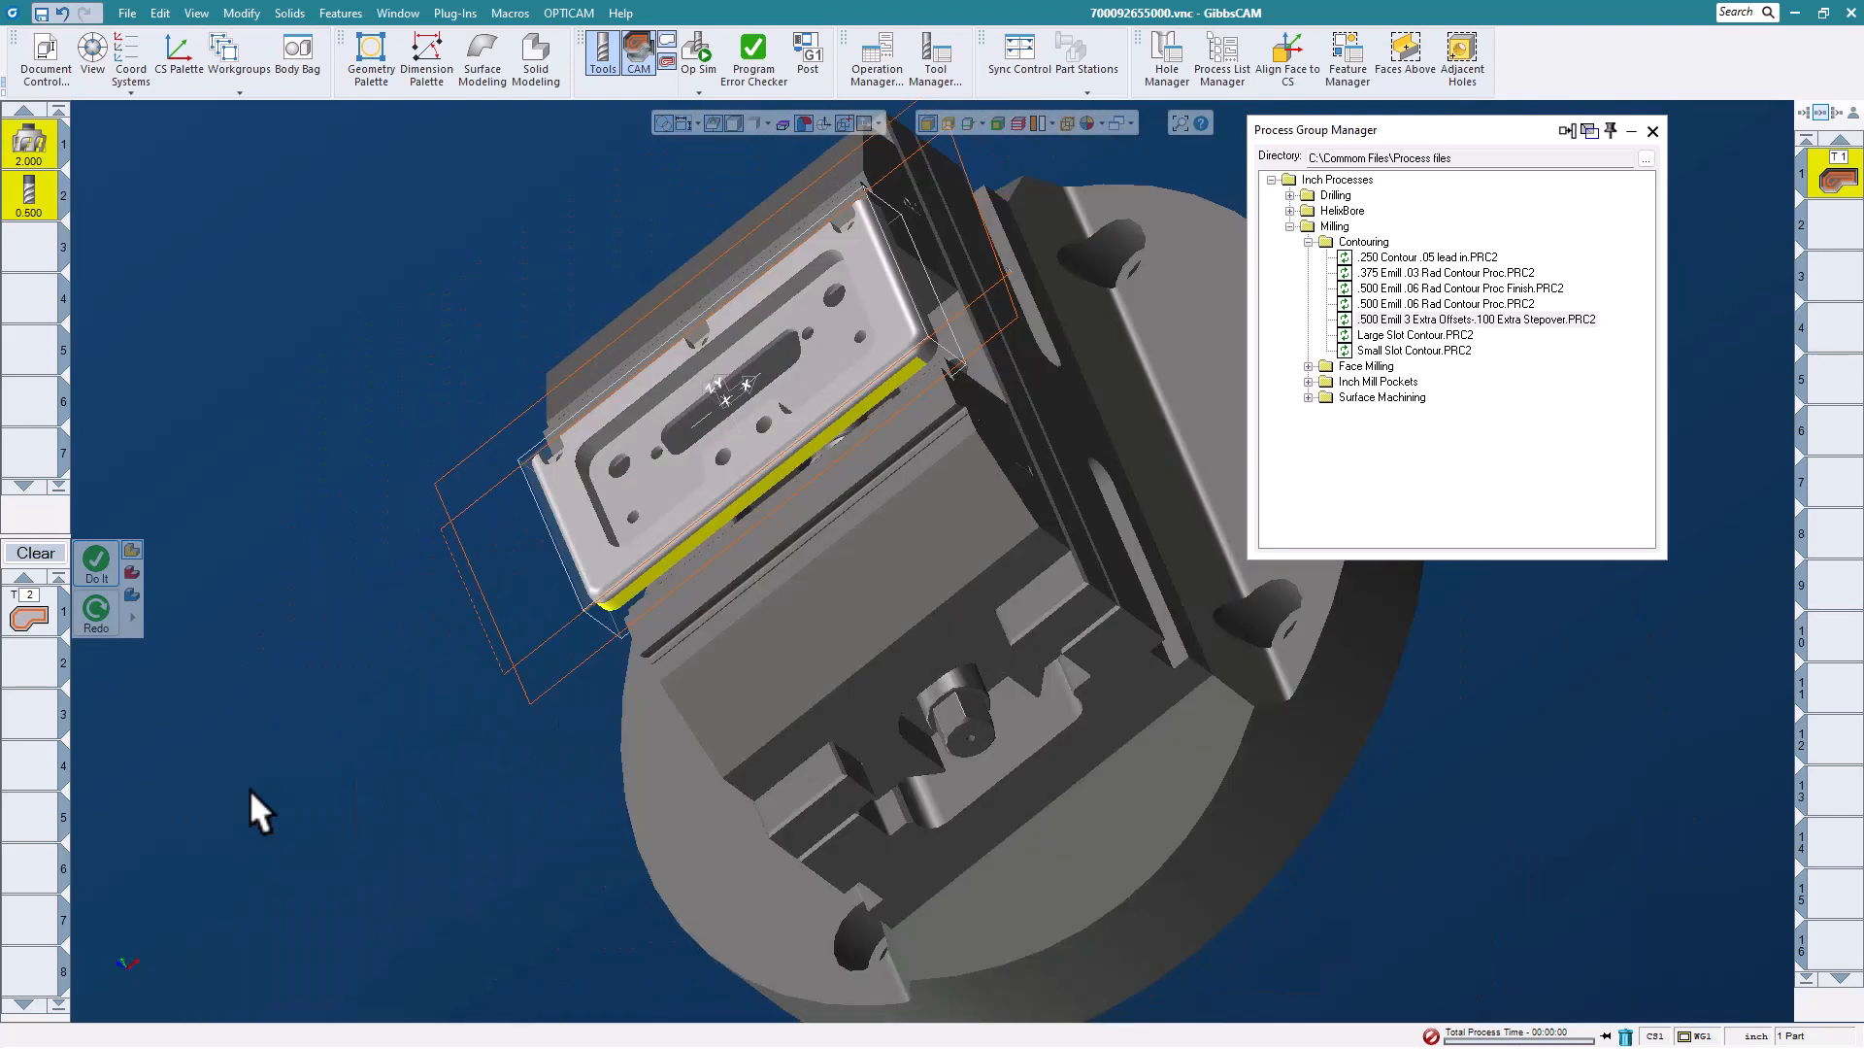
scroll(860, 444, up, 5)
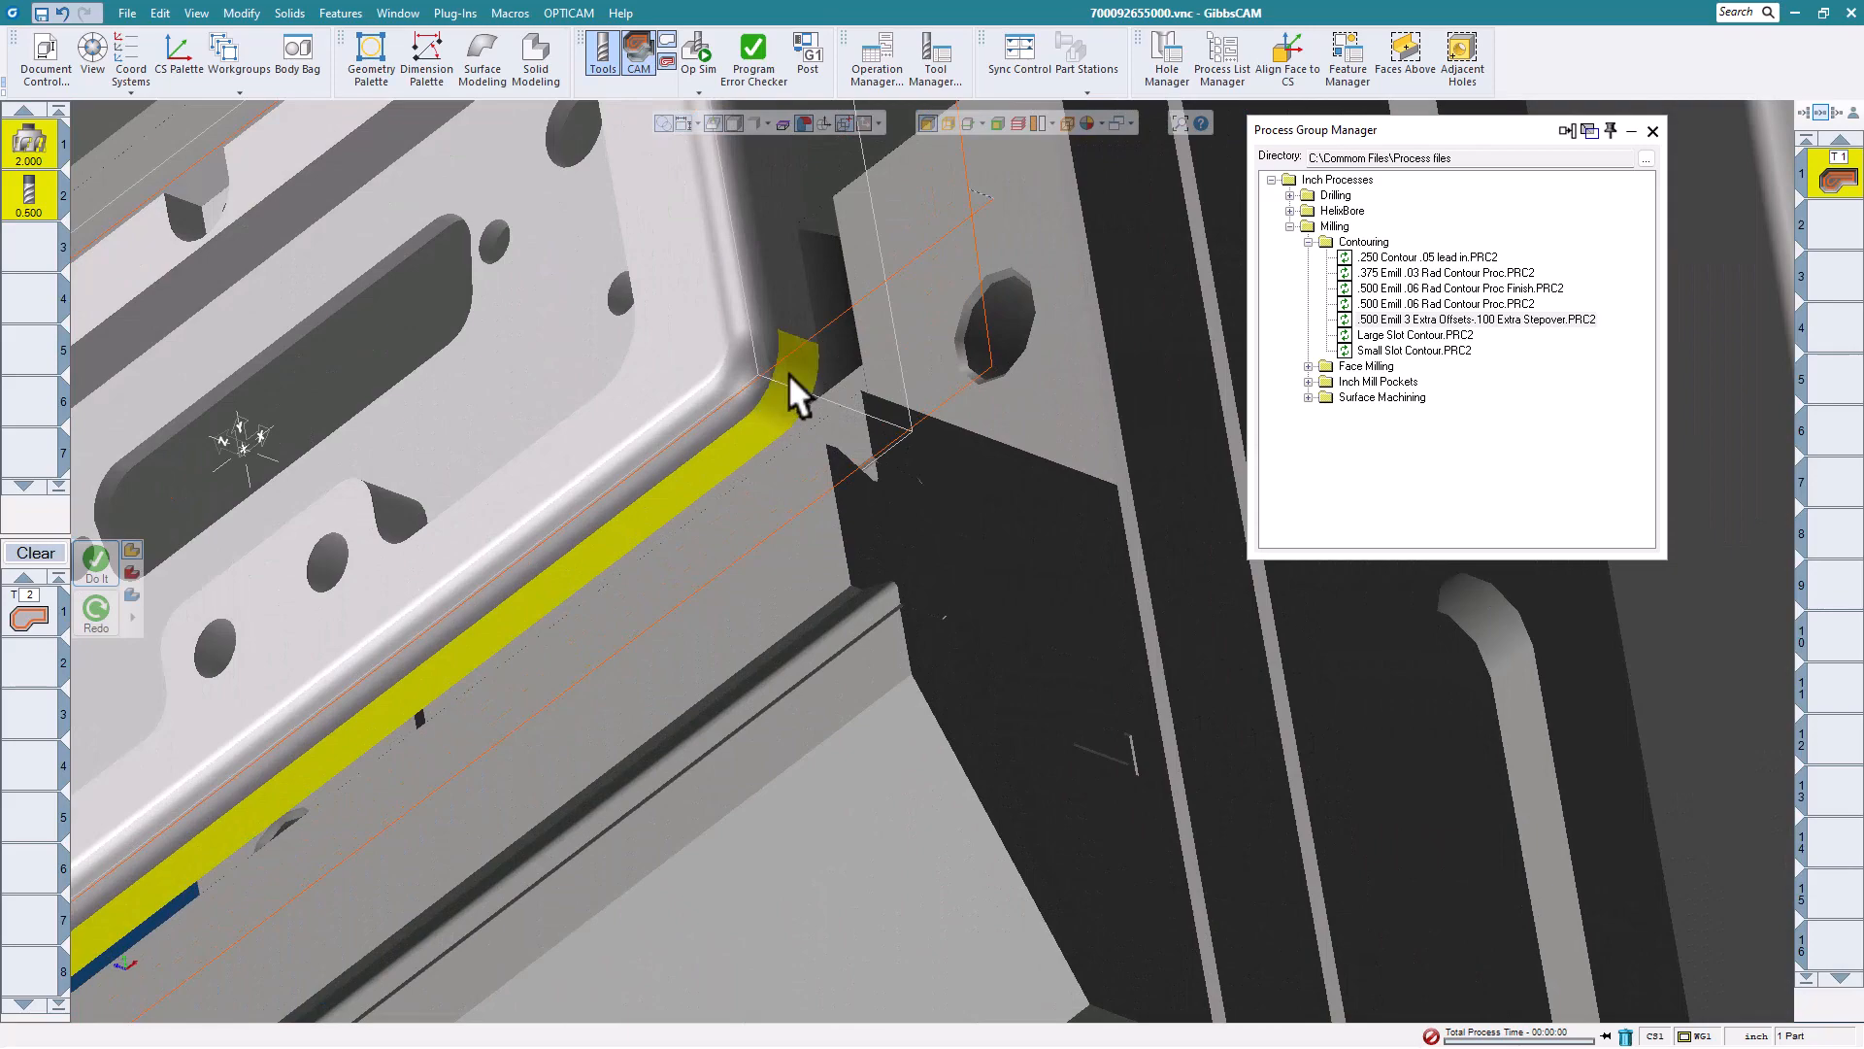
click(779, 328)
middle_drag(779, 330, 1012, 709)
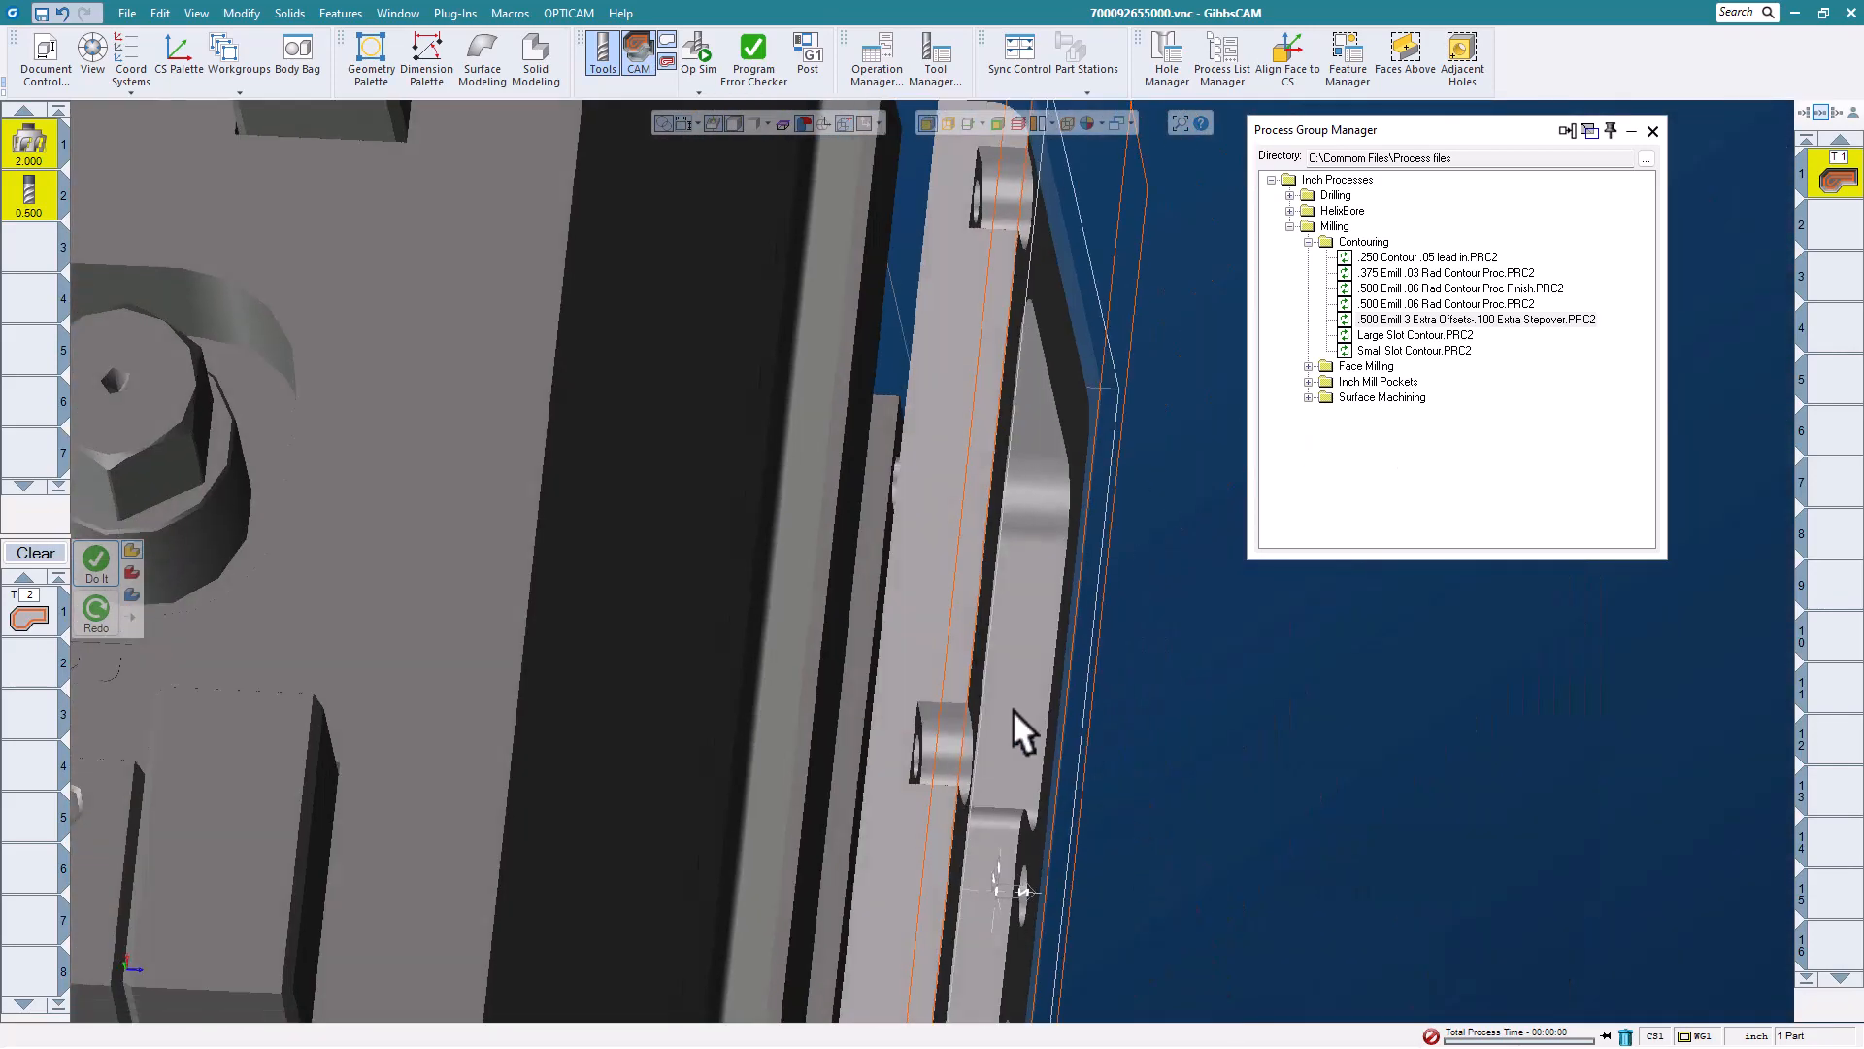
click(959, 532)
scroll(964, 511, down, 4)
middle_drag(964, 511, 967, 656)
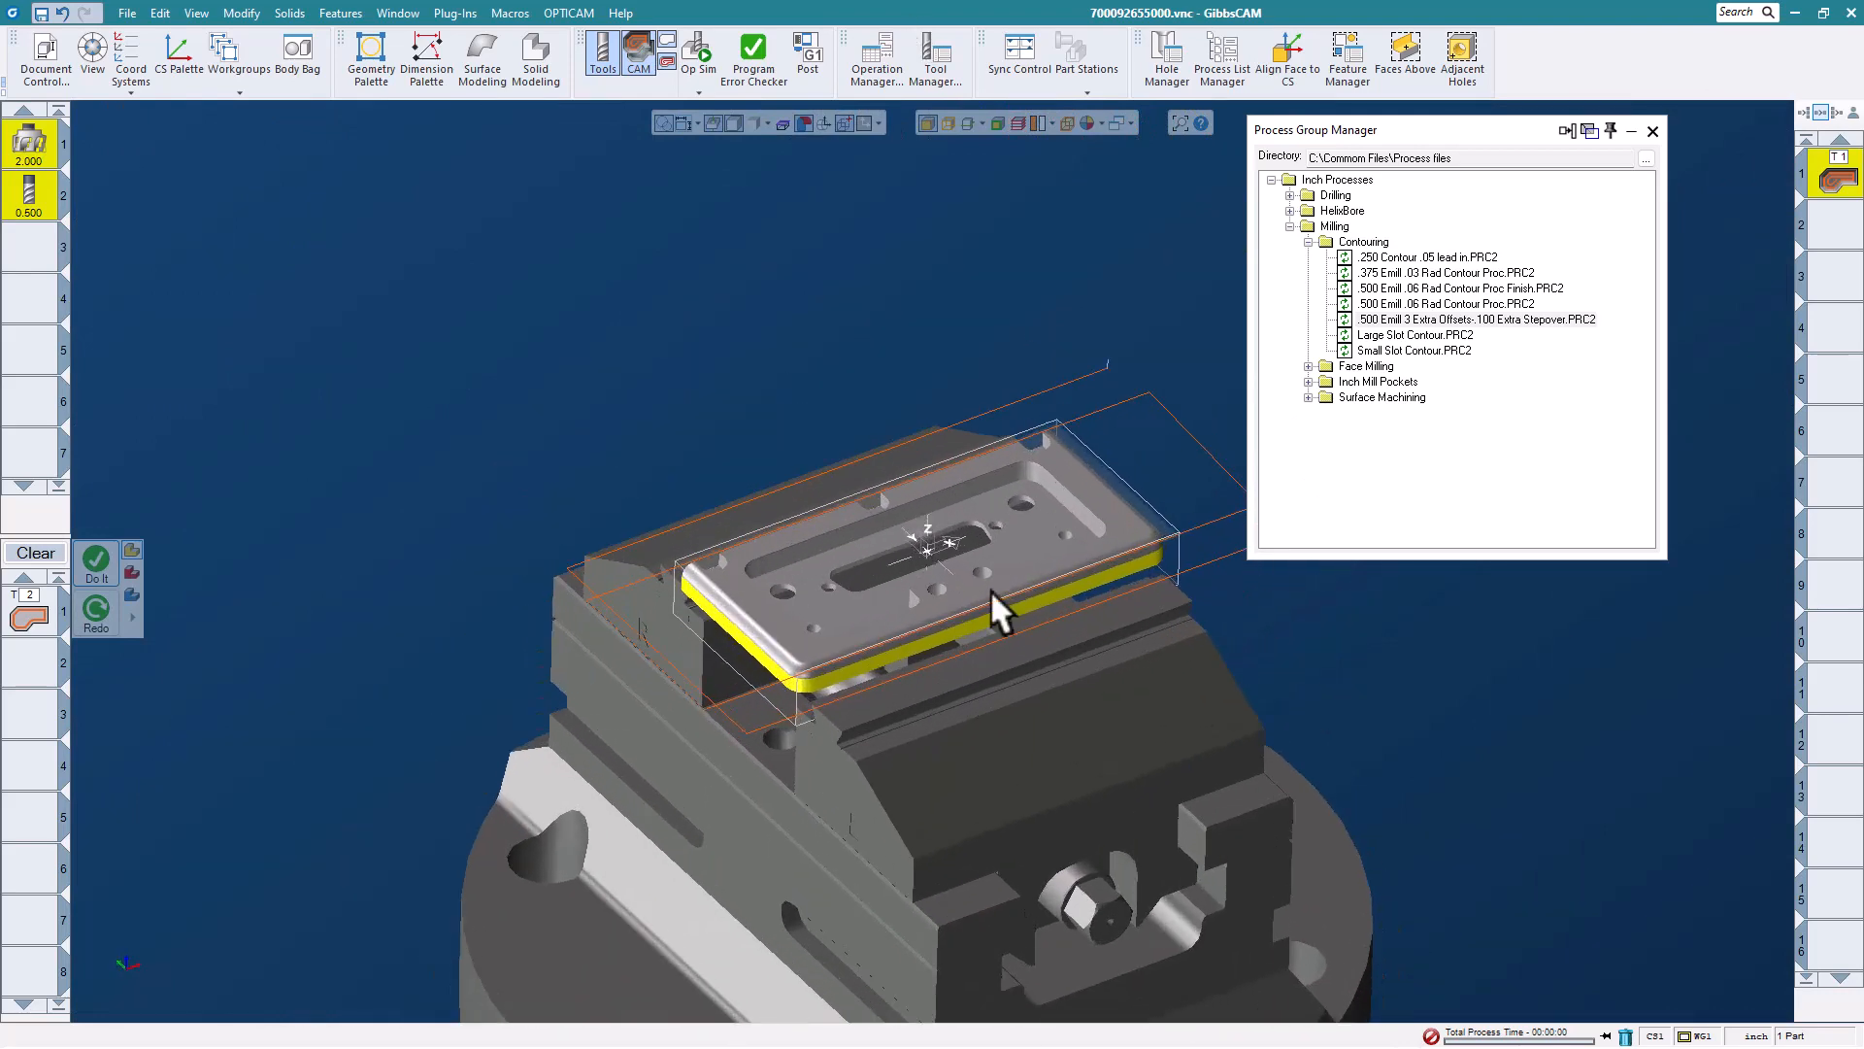
- Generate the contouring operation around the selected outer walls from the loaded process and acknowledge the slice offset message
click(94, 566)
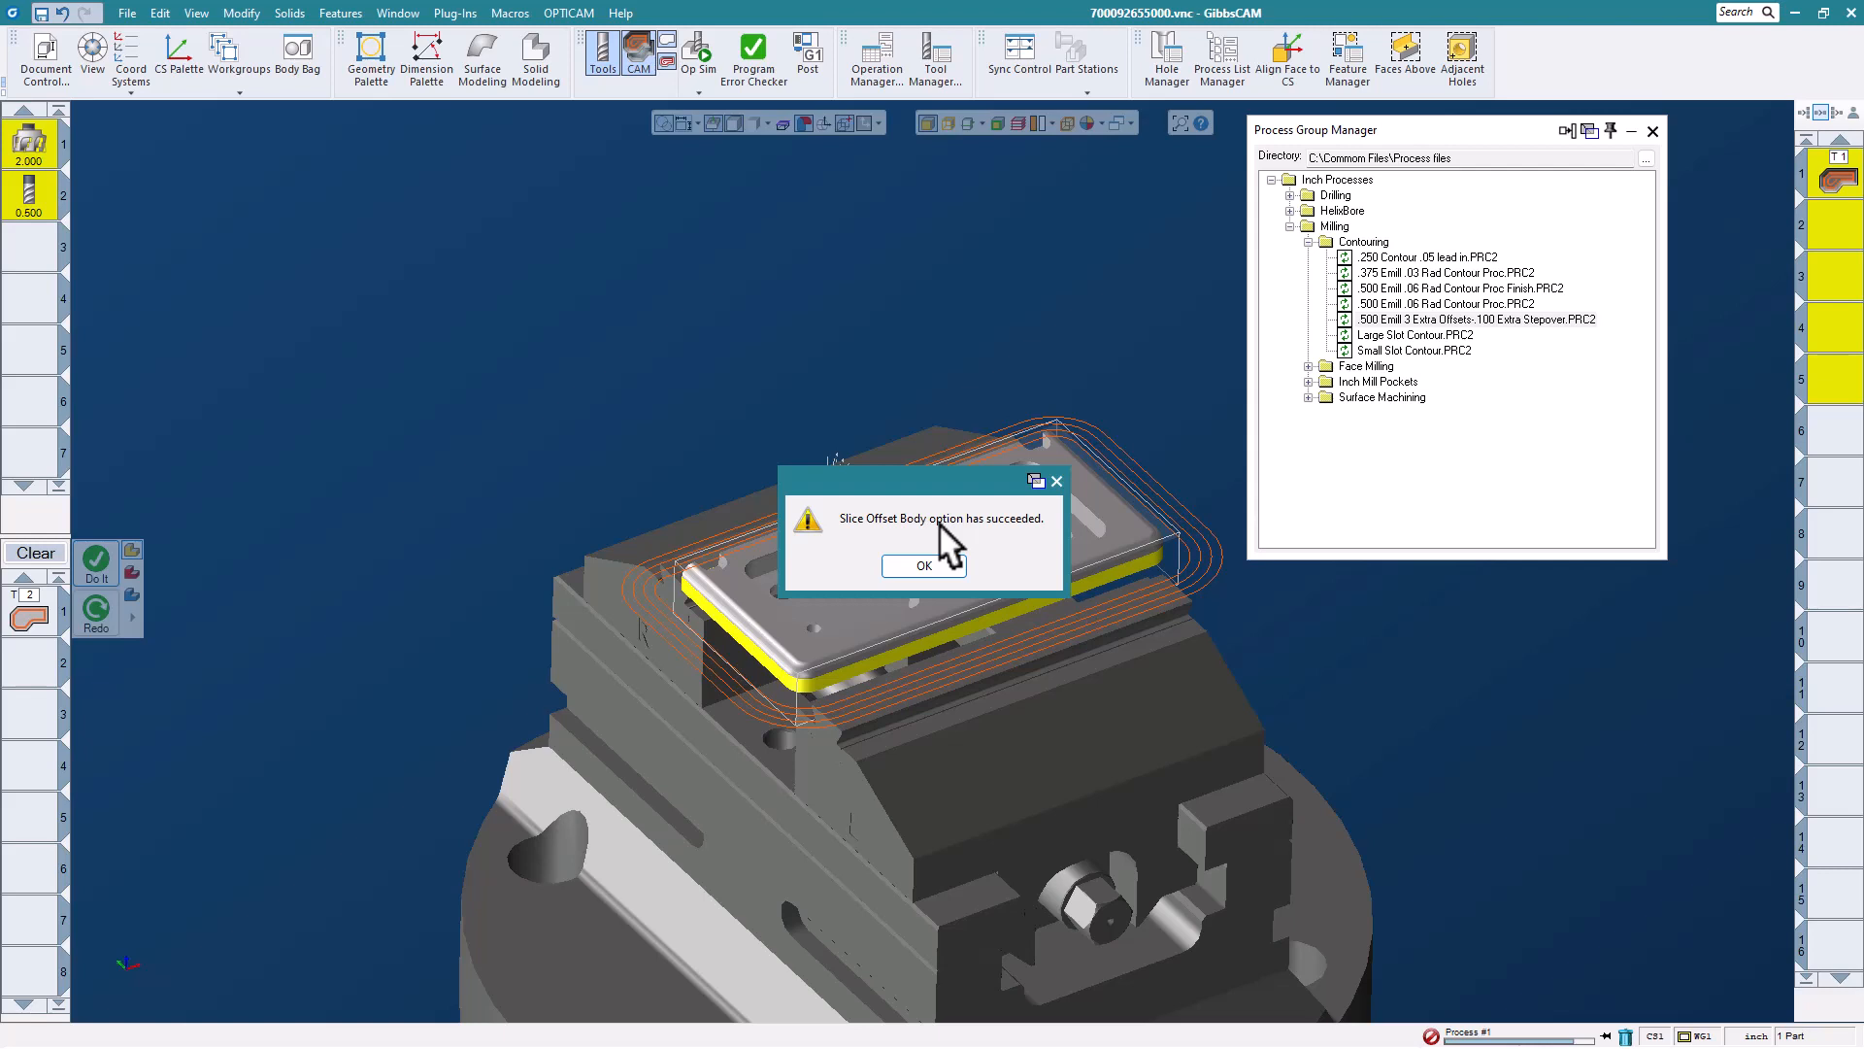
click(925, 565)
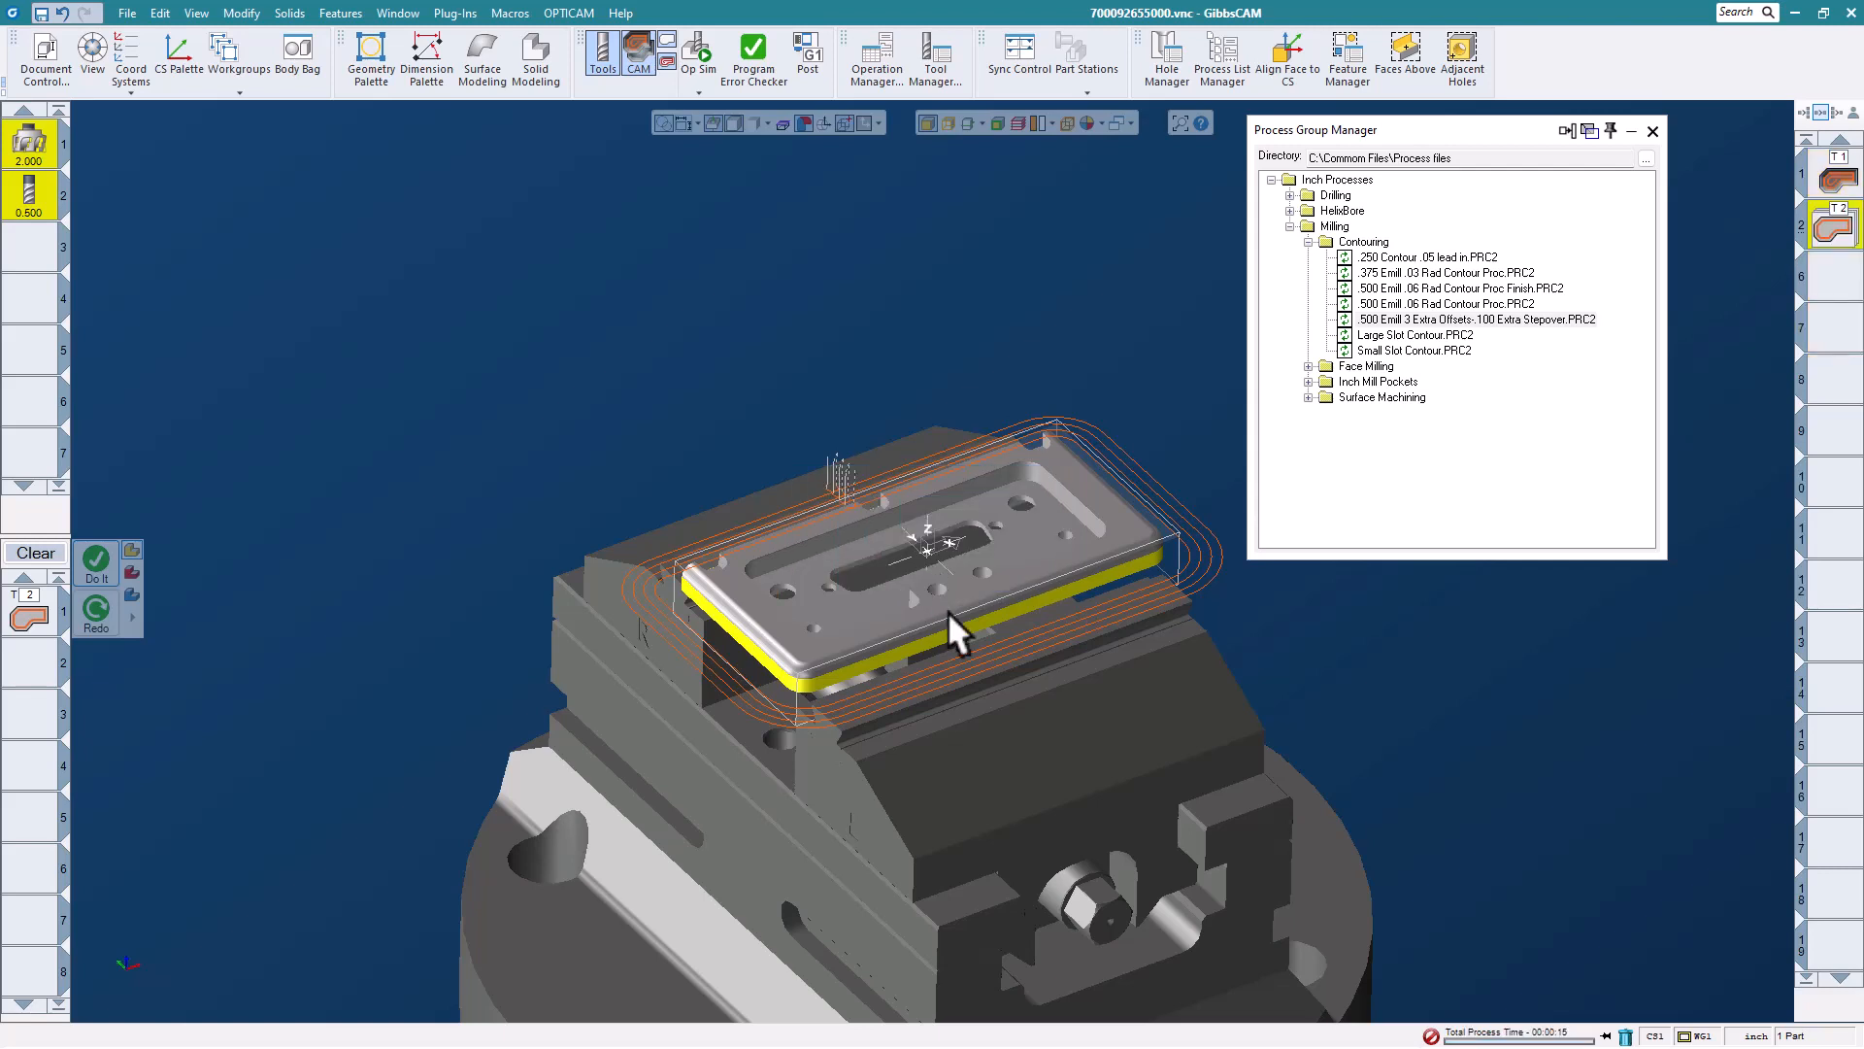
mouse_move(948, 610)
middle_down()
mouse_move(981, 721)
mouse_move(944, 714)
mouse_move(947, 587)
middle_up()
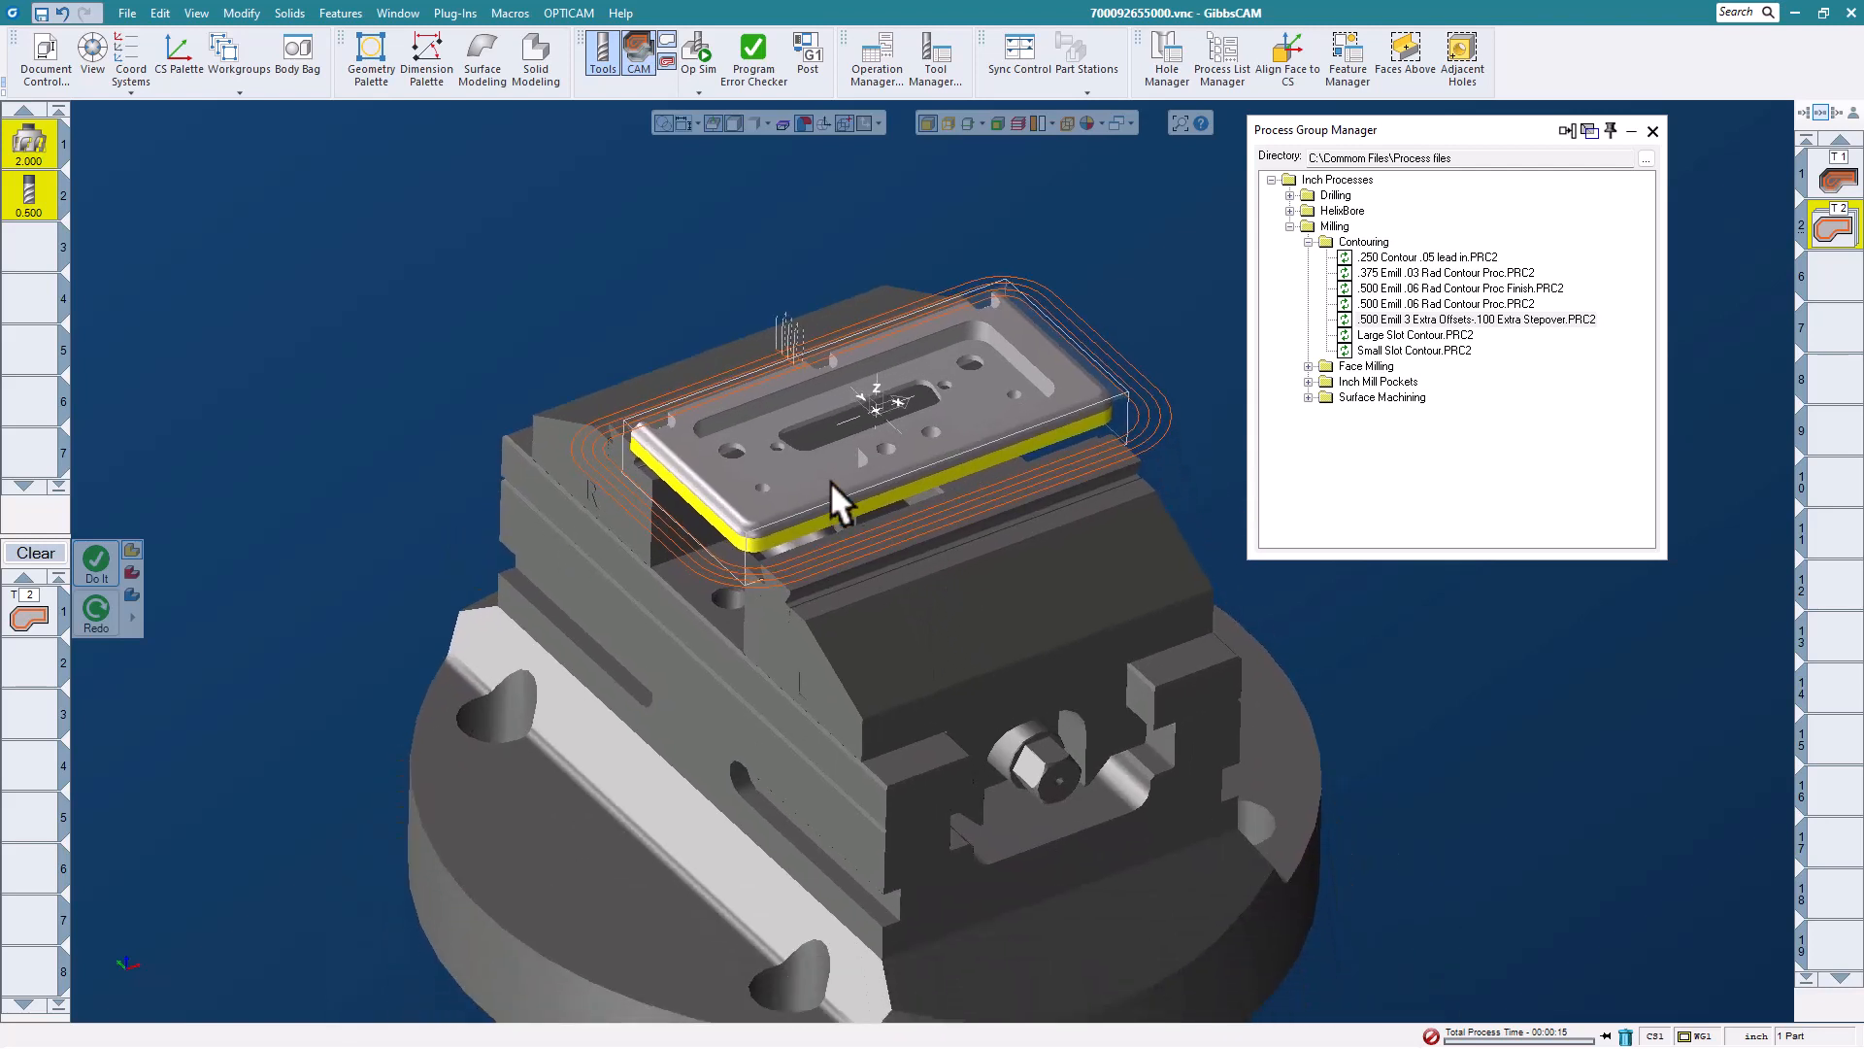
middle_drag(800, 450, 765, 458)
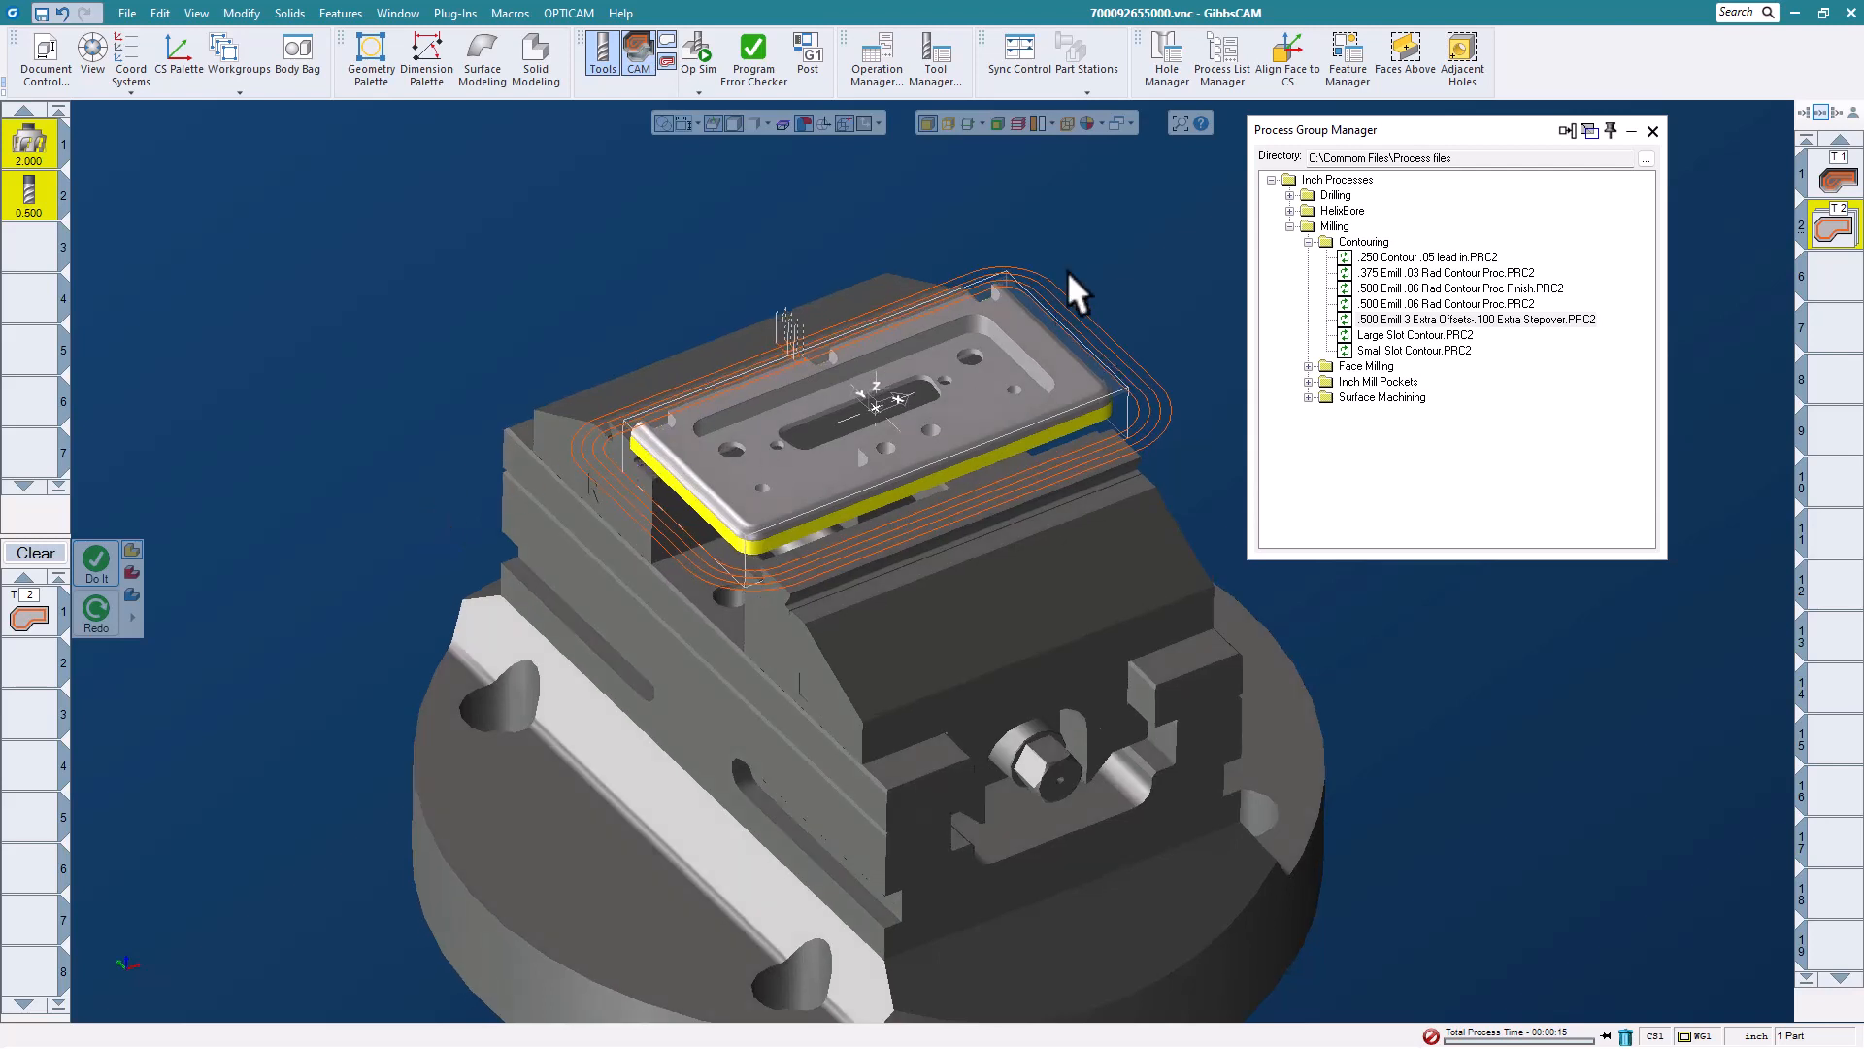
- Simulate the face milling and contouring cuts on opaque stock, and inspect the result against the part with translucent stock
click(697, 50)
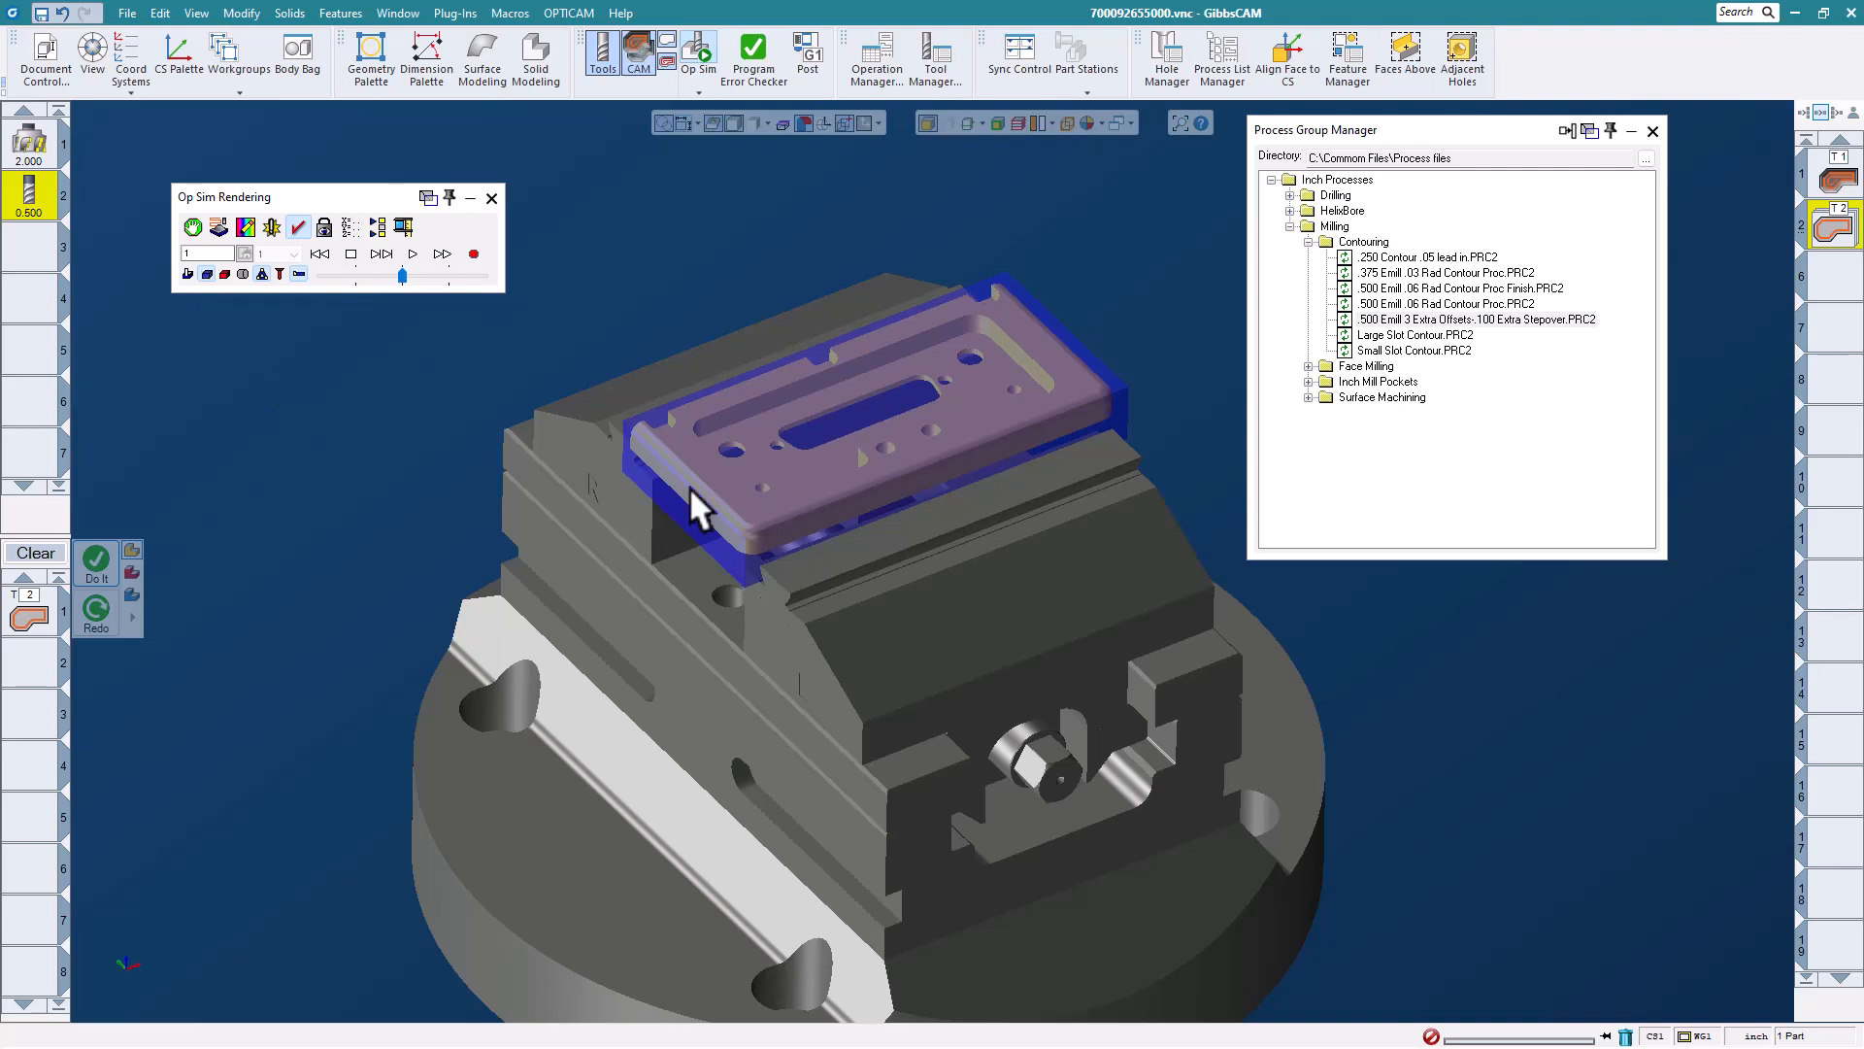
click(205, 272)
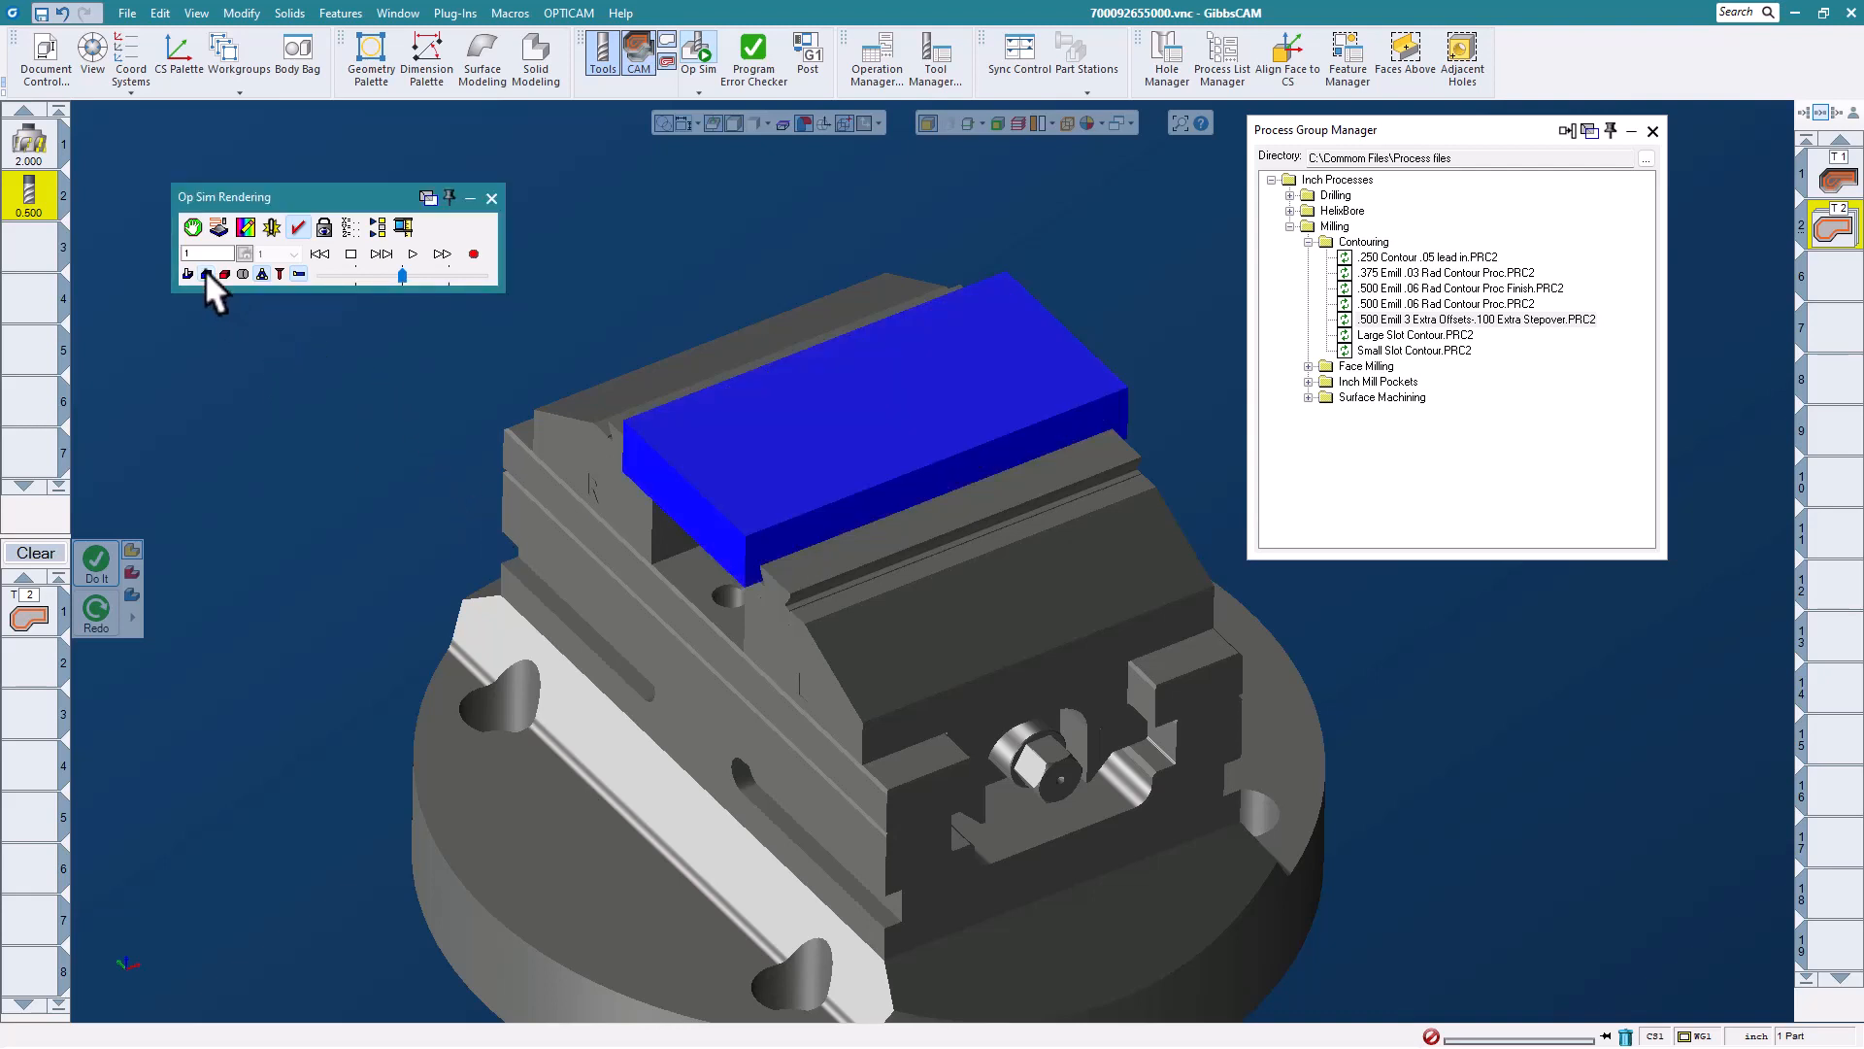
click(406, 252)
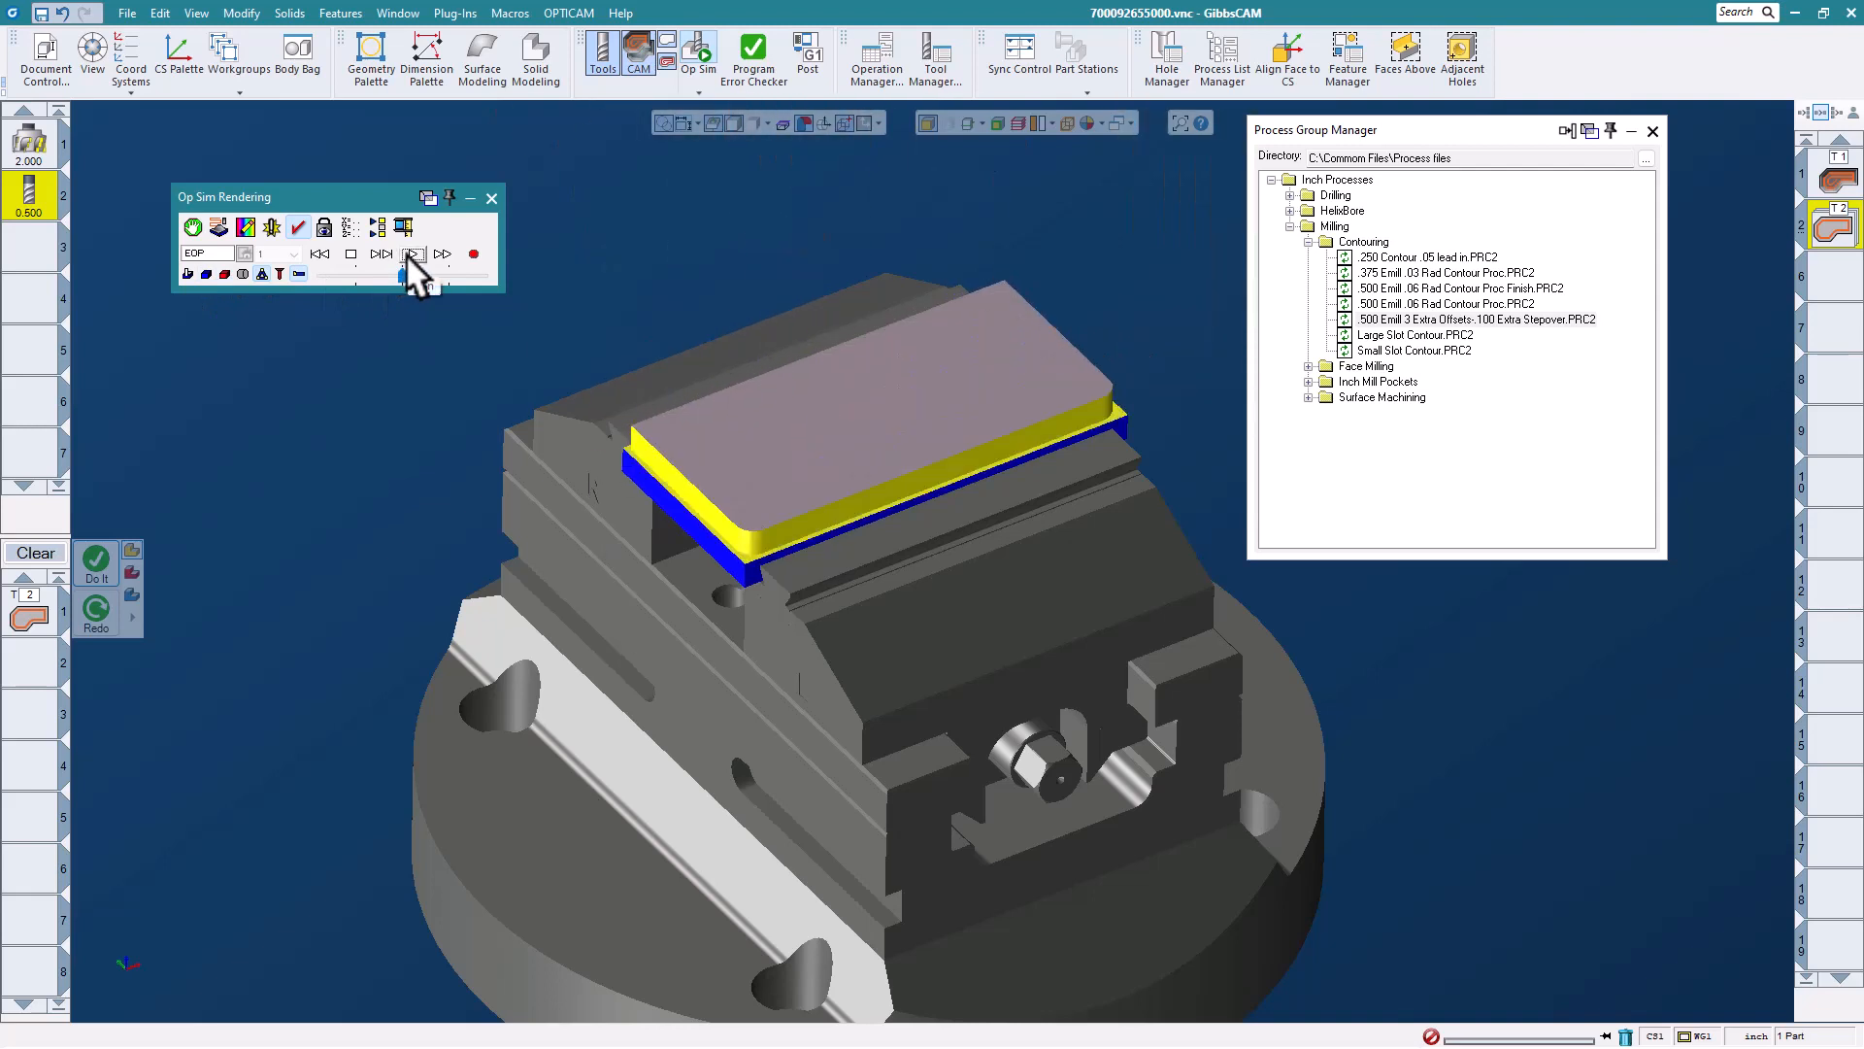
click(201, 272)
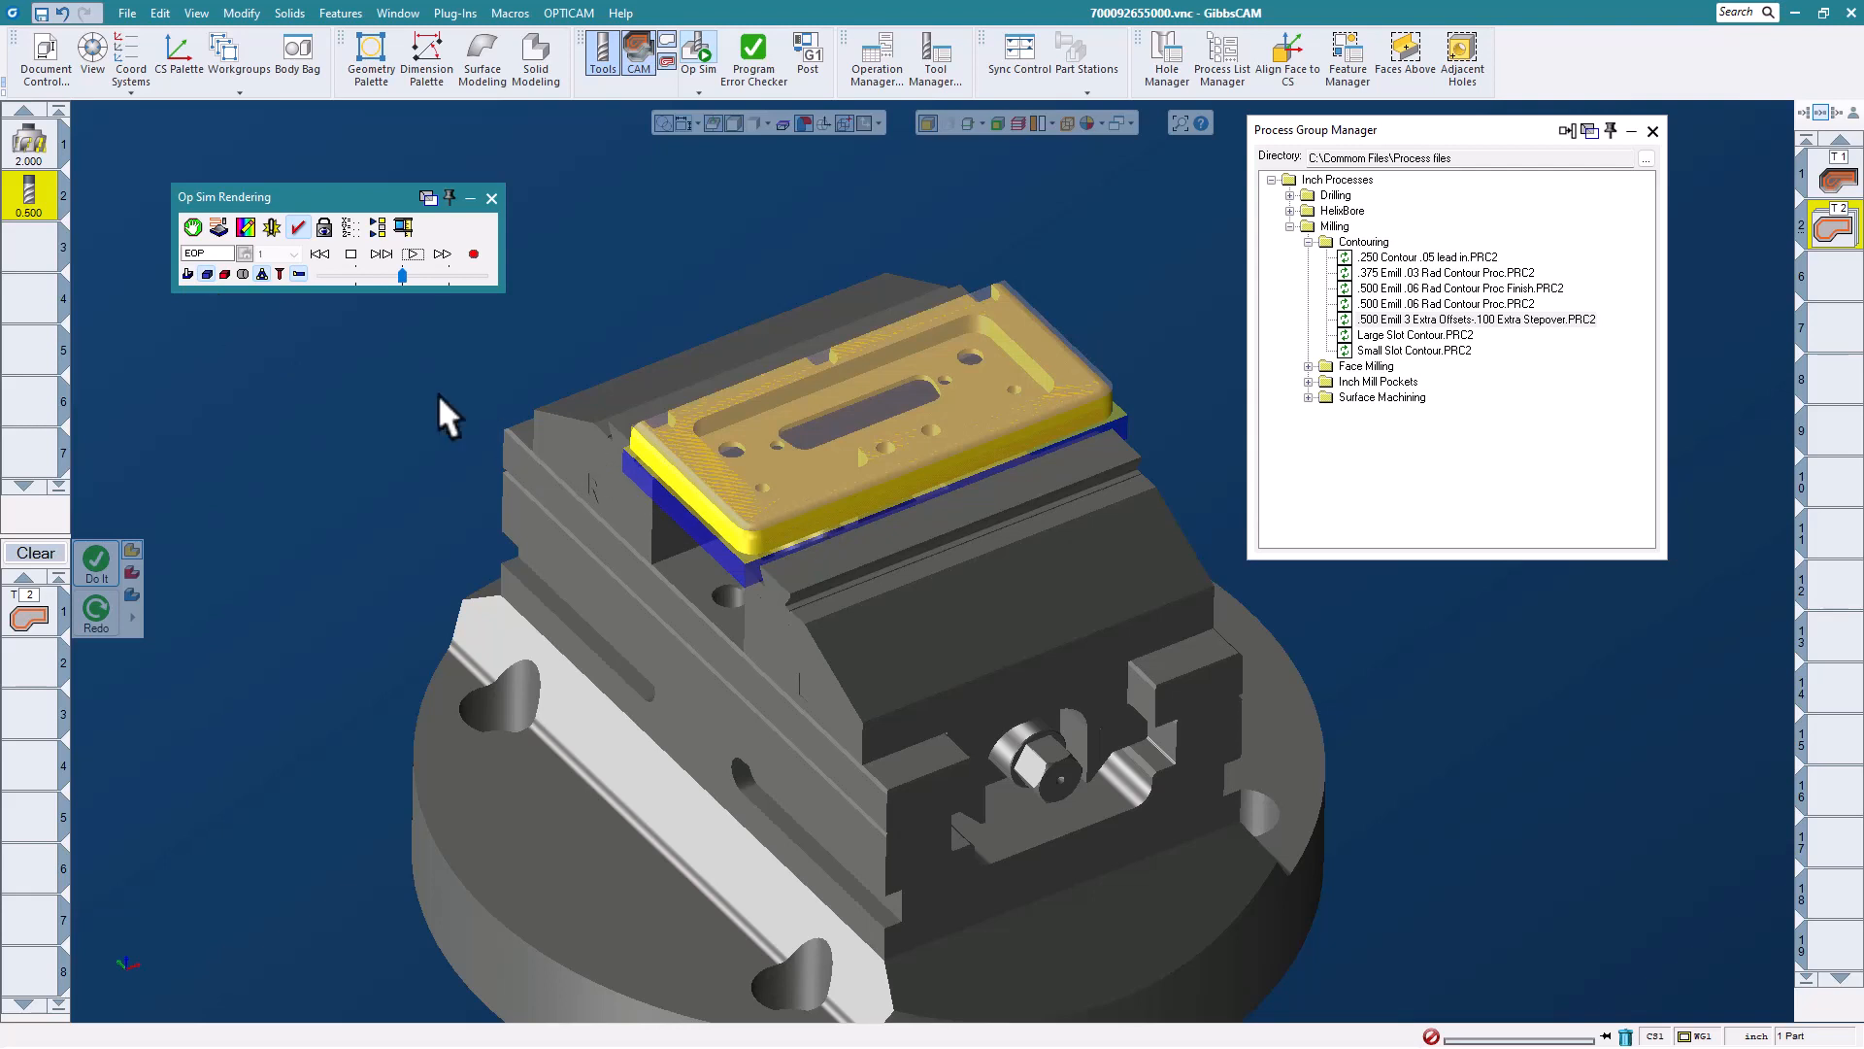
scroll(1031, 430, up, 2)
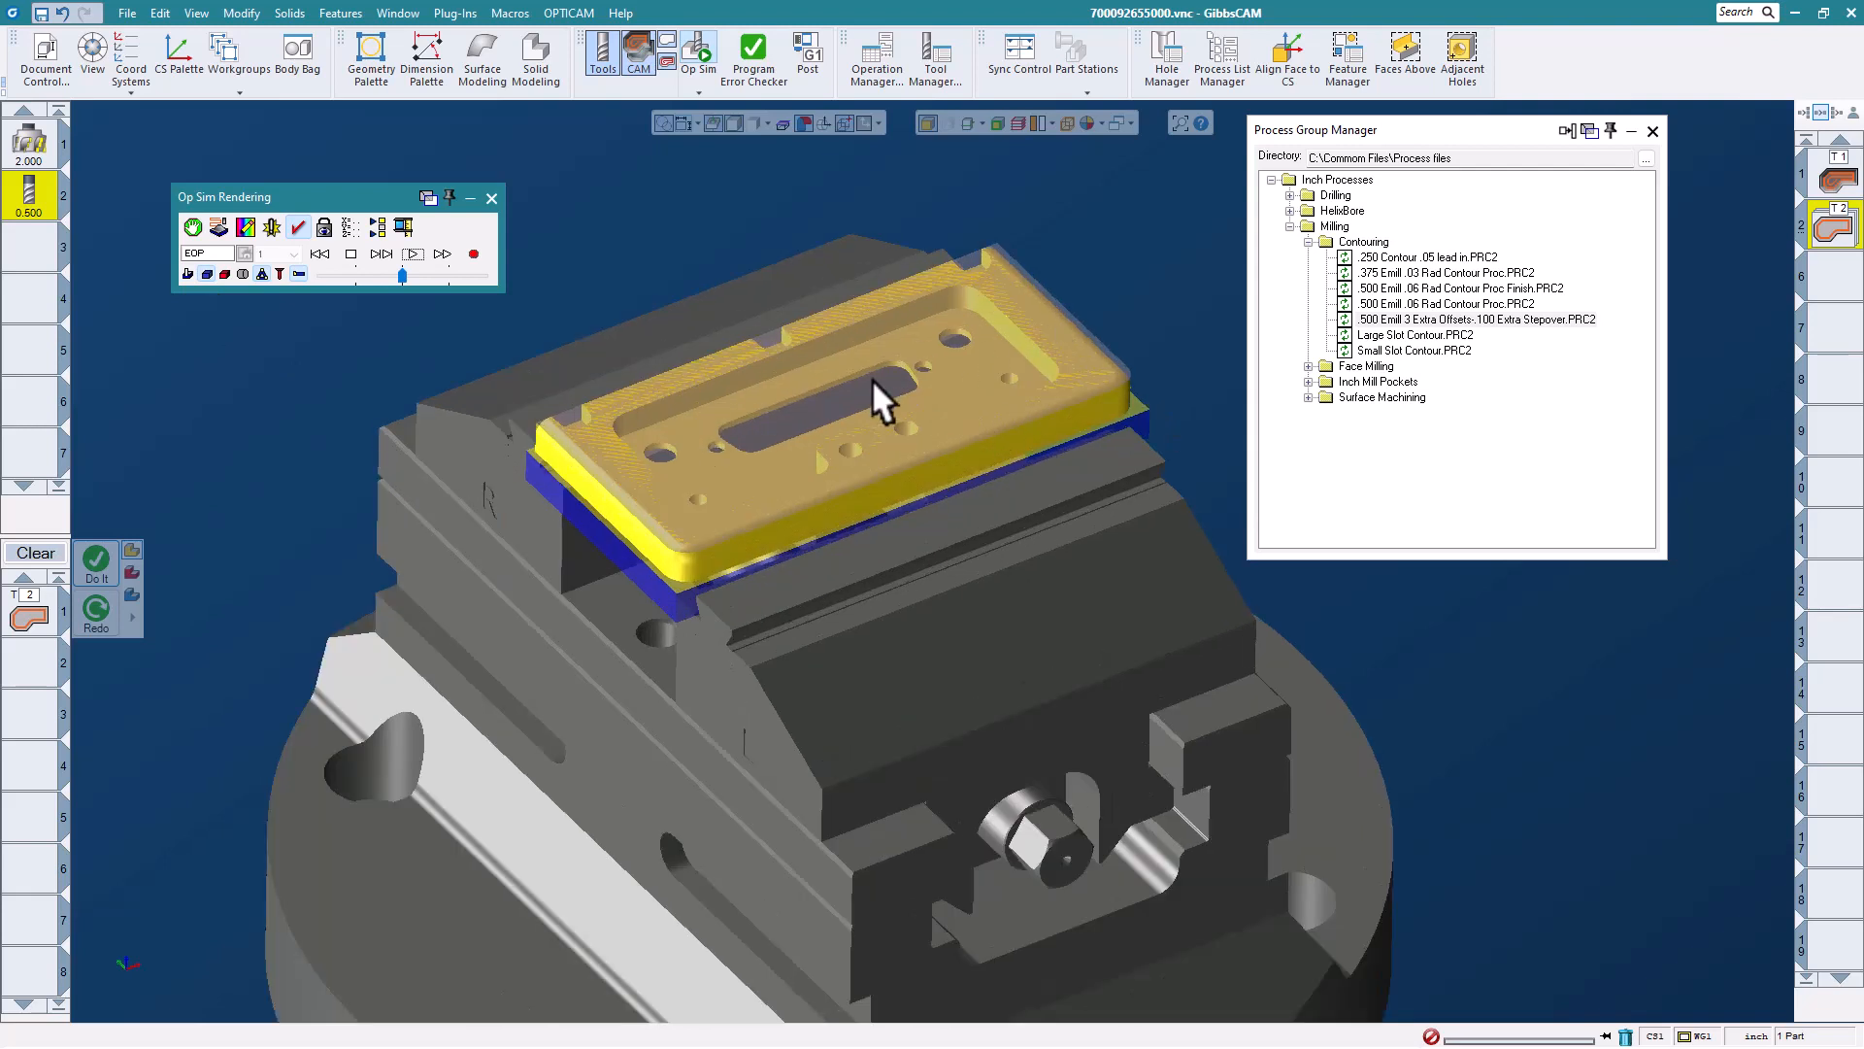
scroll(872, 379, down, 3)
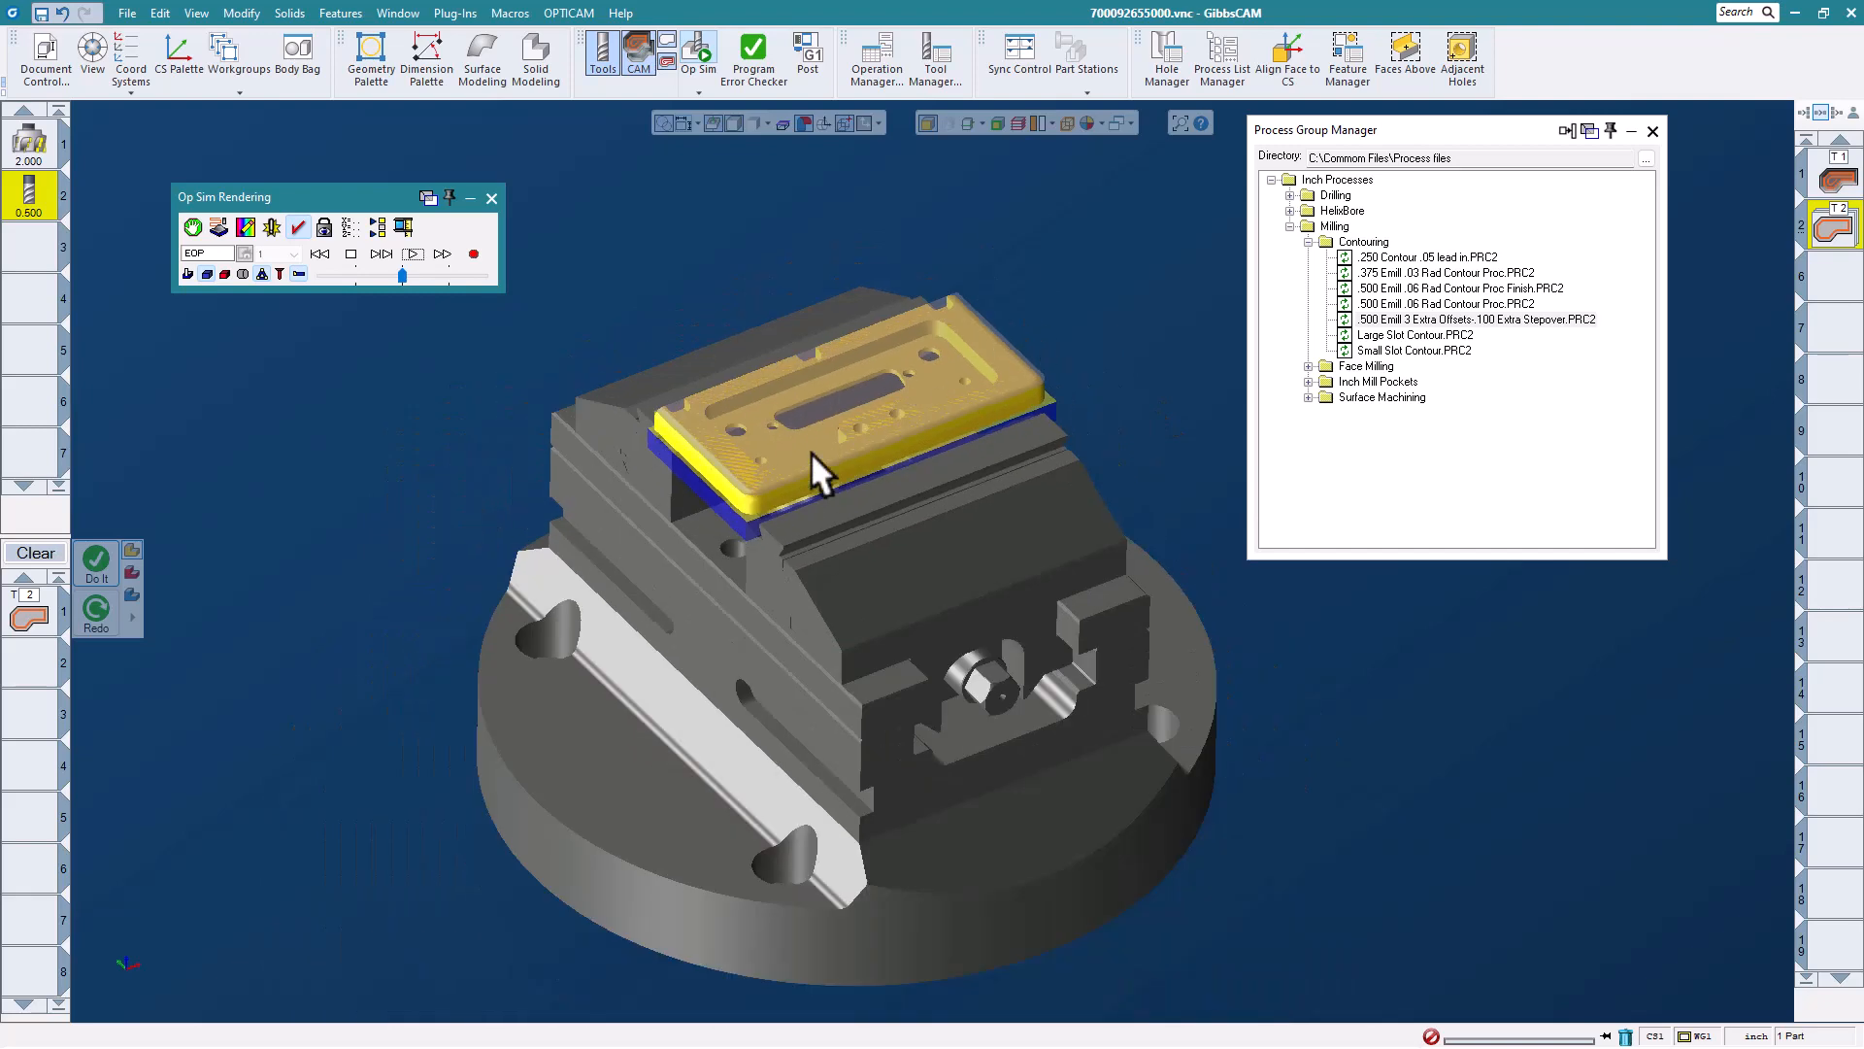
click(491, 197)
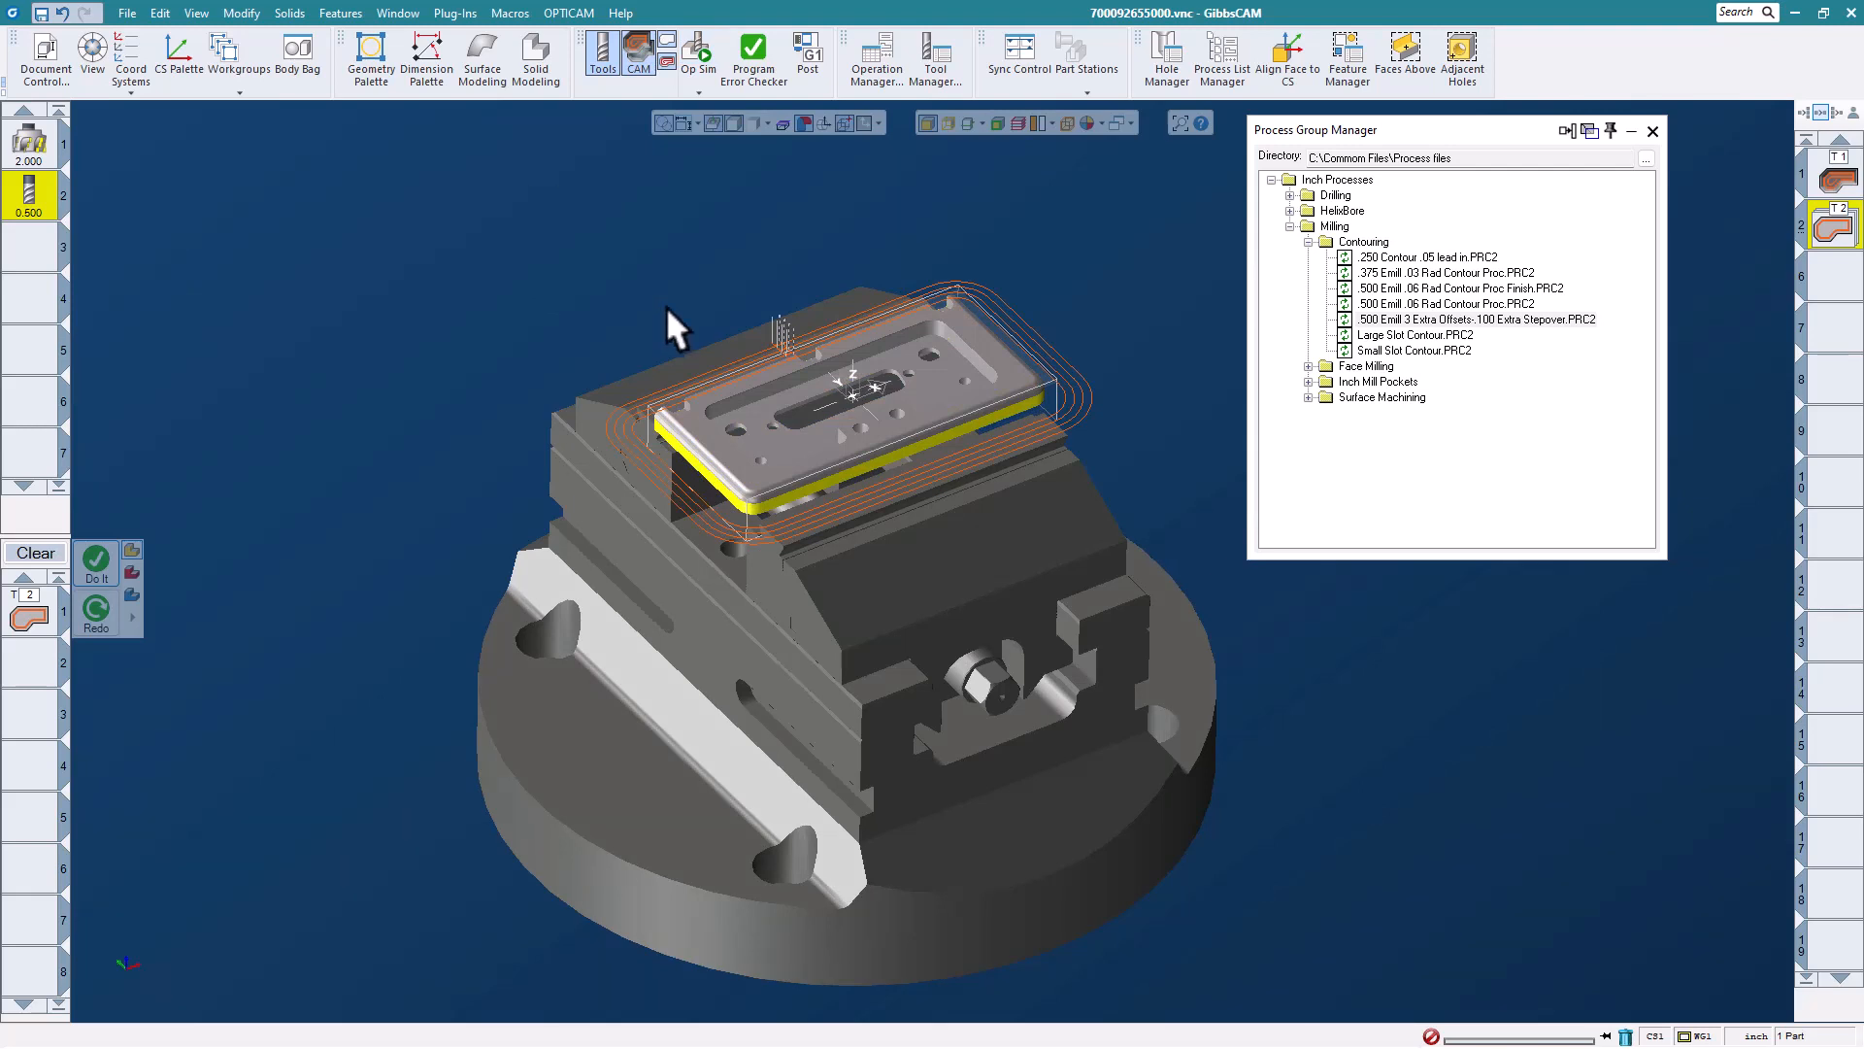
- Select the rounded faces along the plate's upper outer edge on both short ends and the near long side
scroll(667, 309, up, 2)
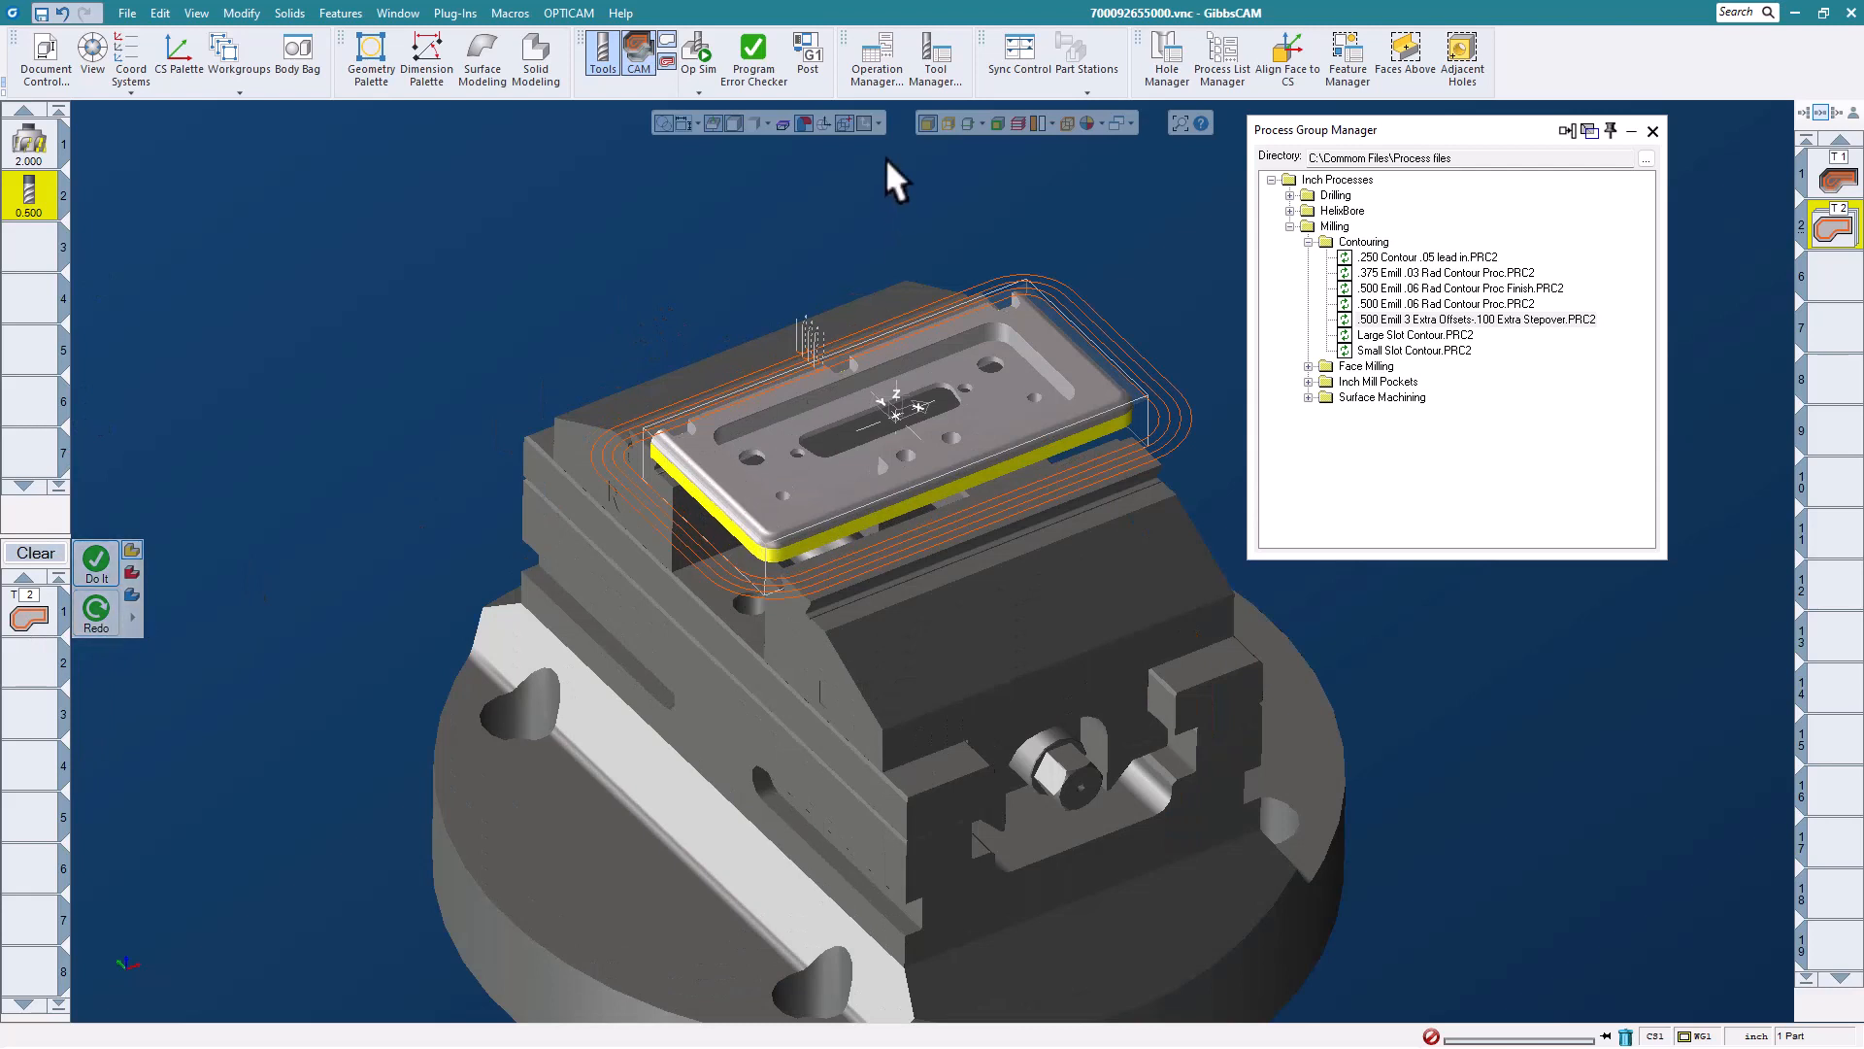
click(767, 529)
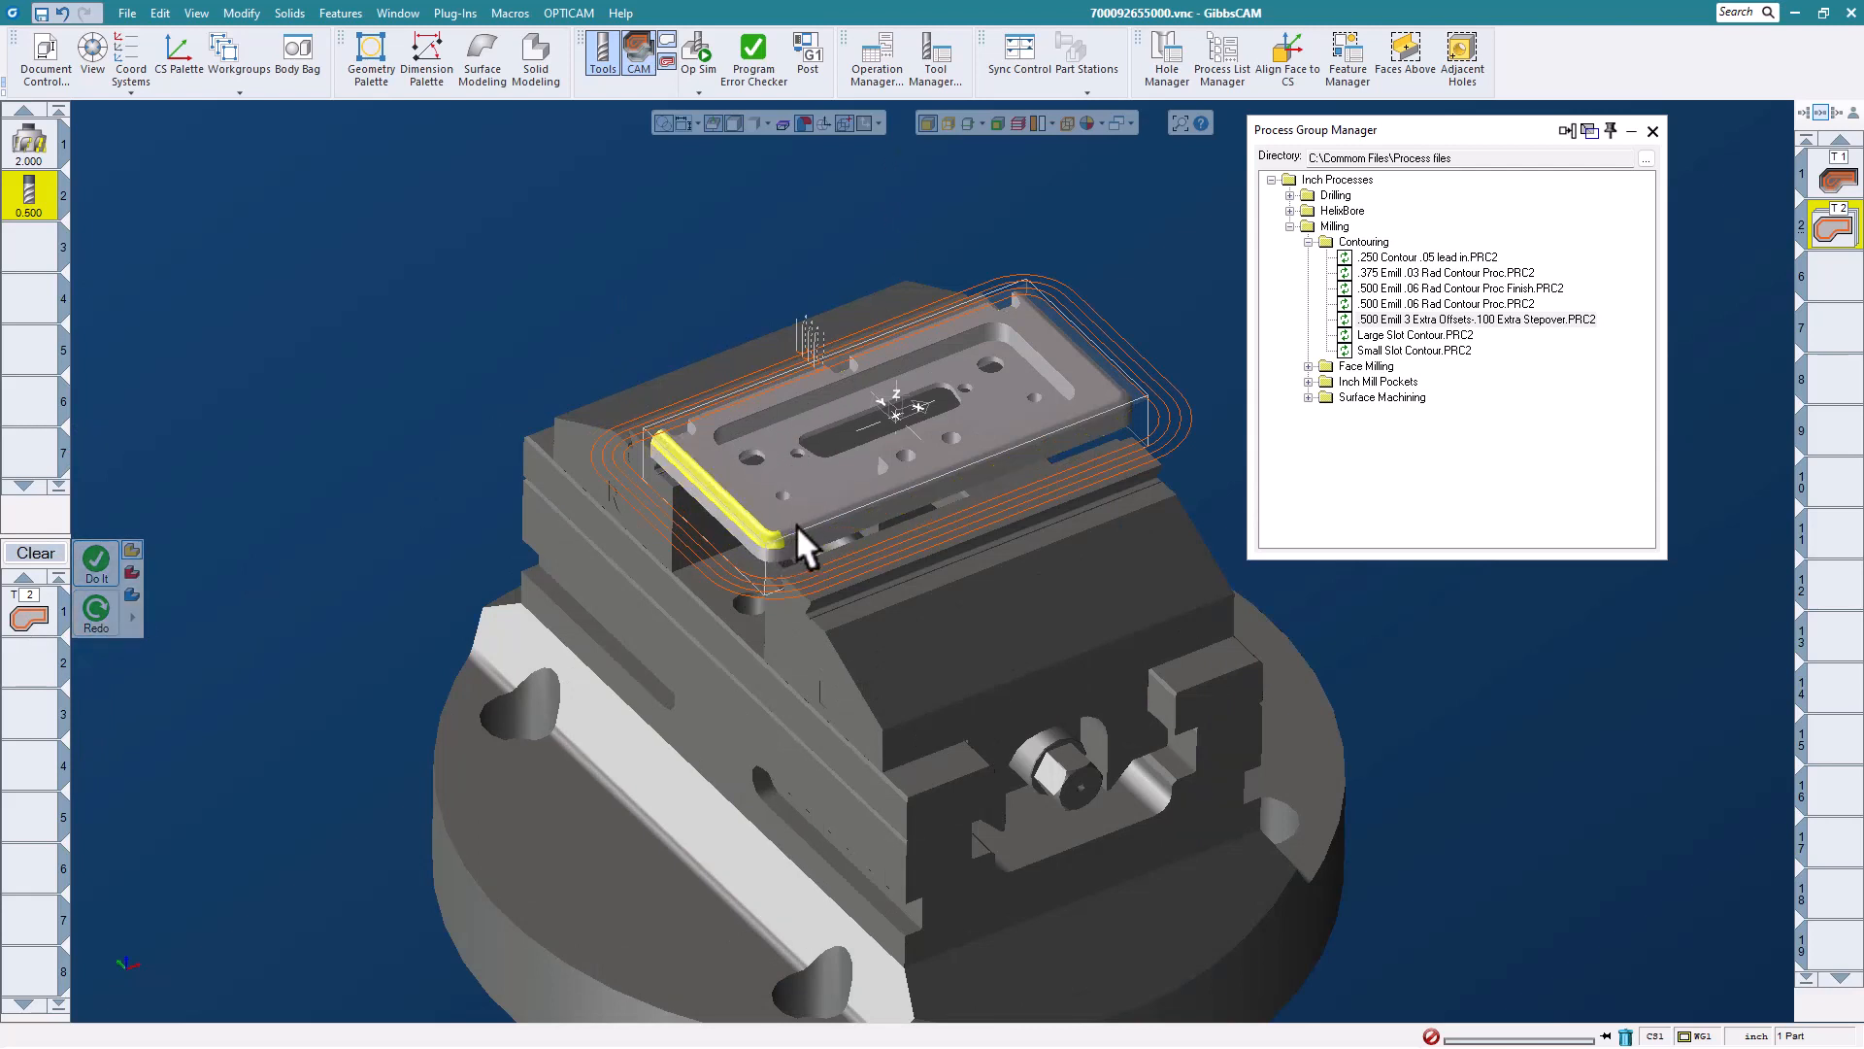
click(802, 526)
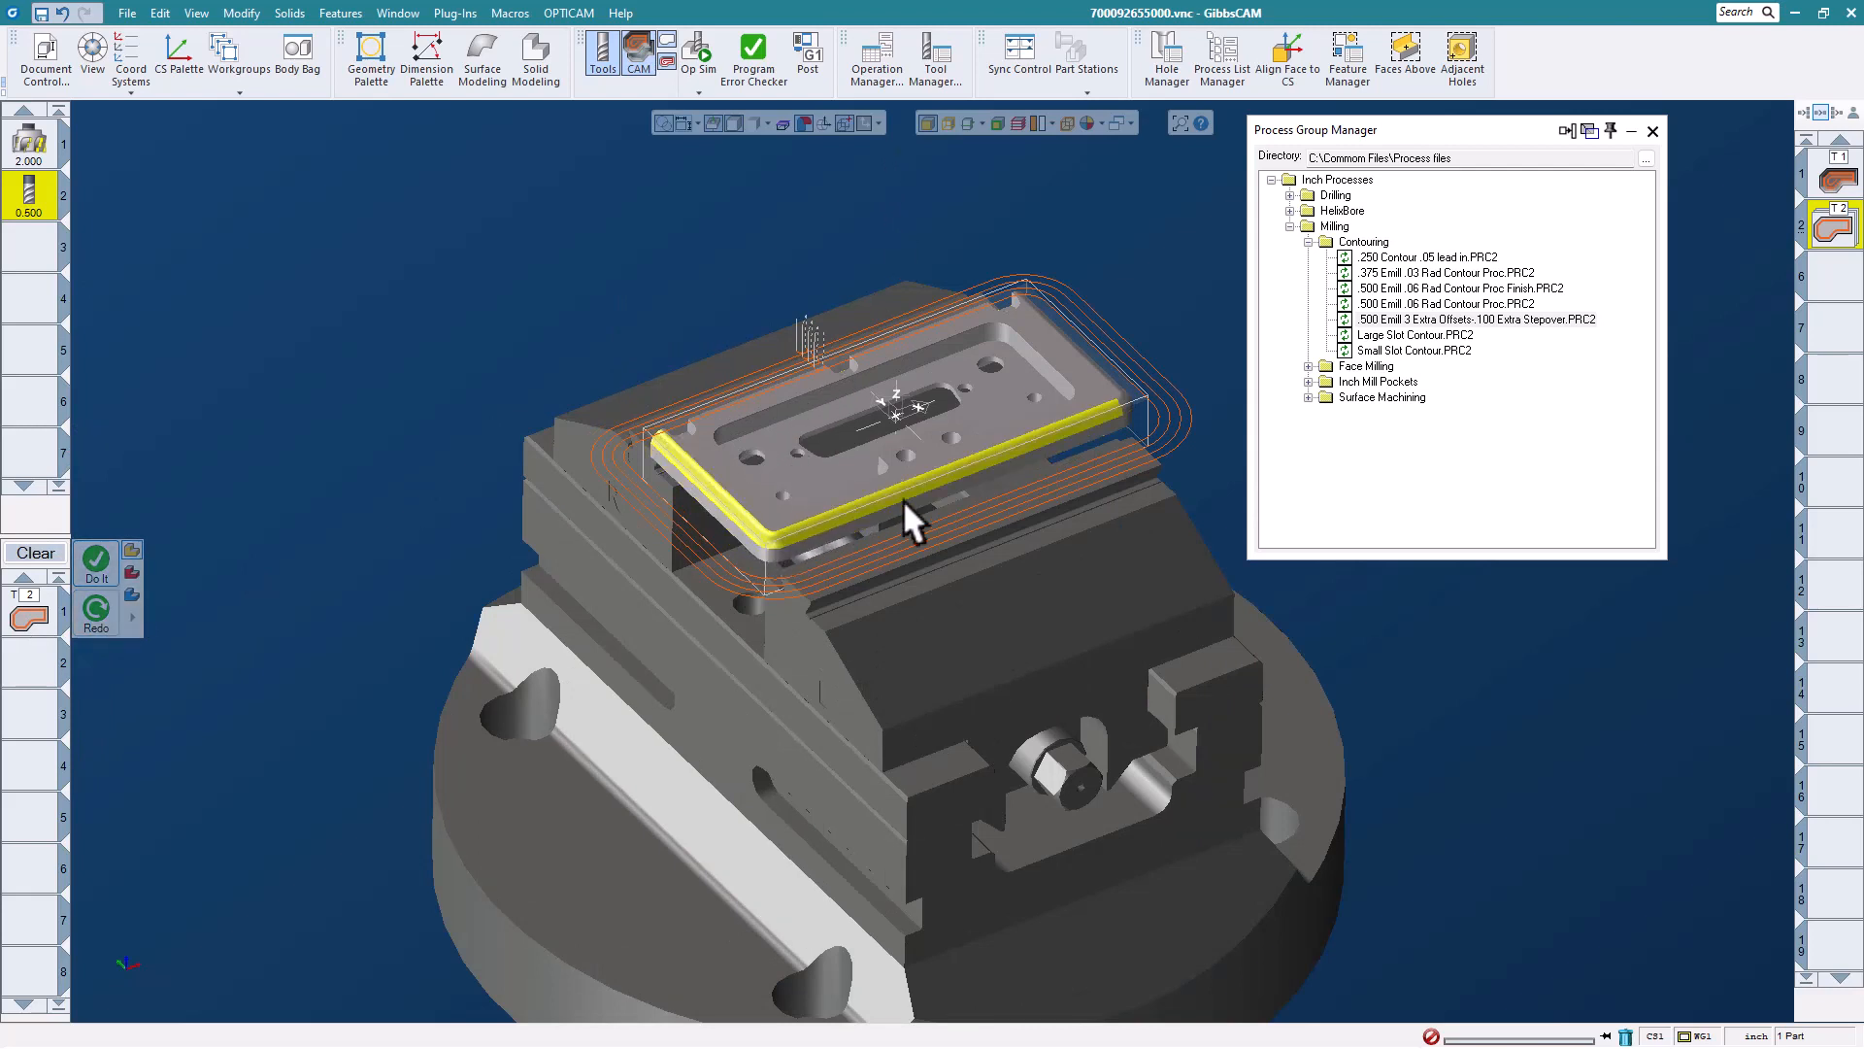
click(1115, 379)
- Load ".250 Surface flow.PRC2" from the Surface Machining folder and generate its operation on the selected rounded edge faces
click(1308, 242)
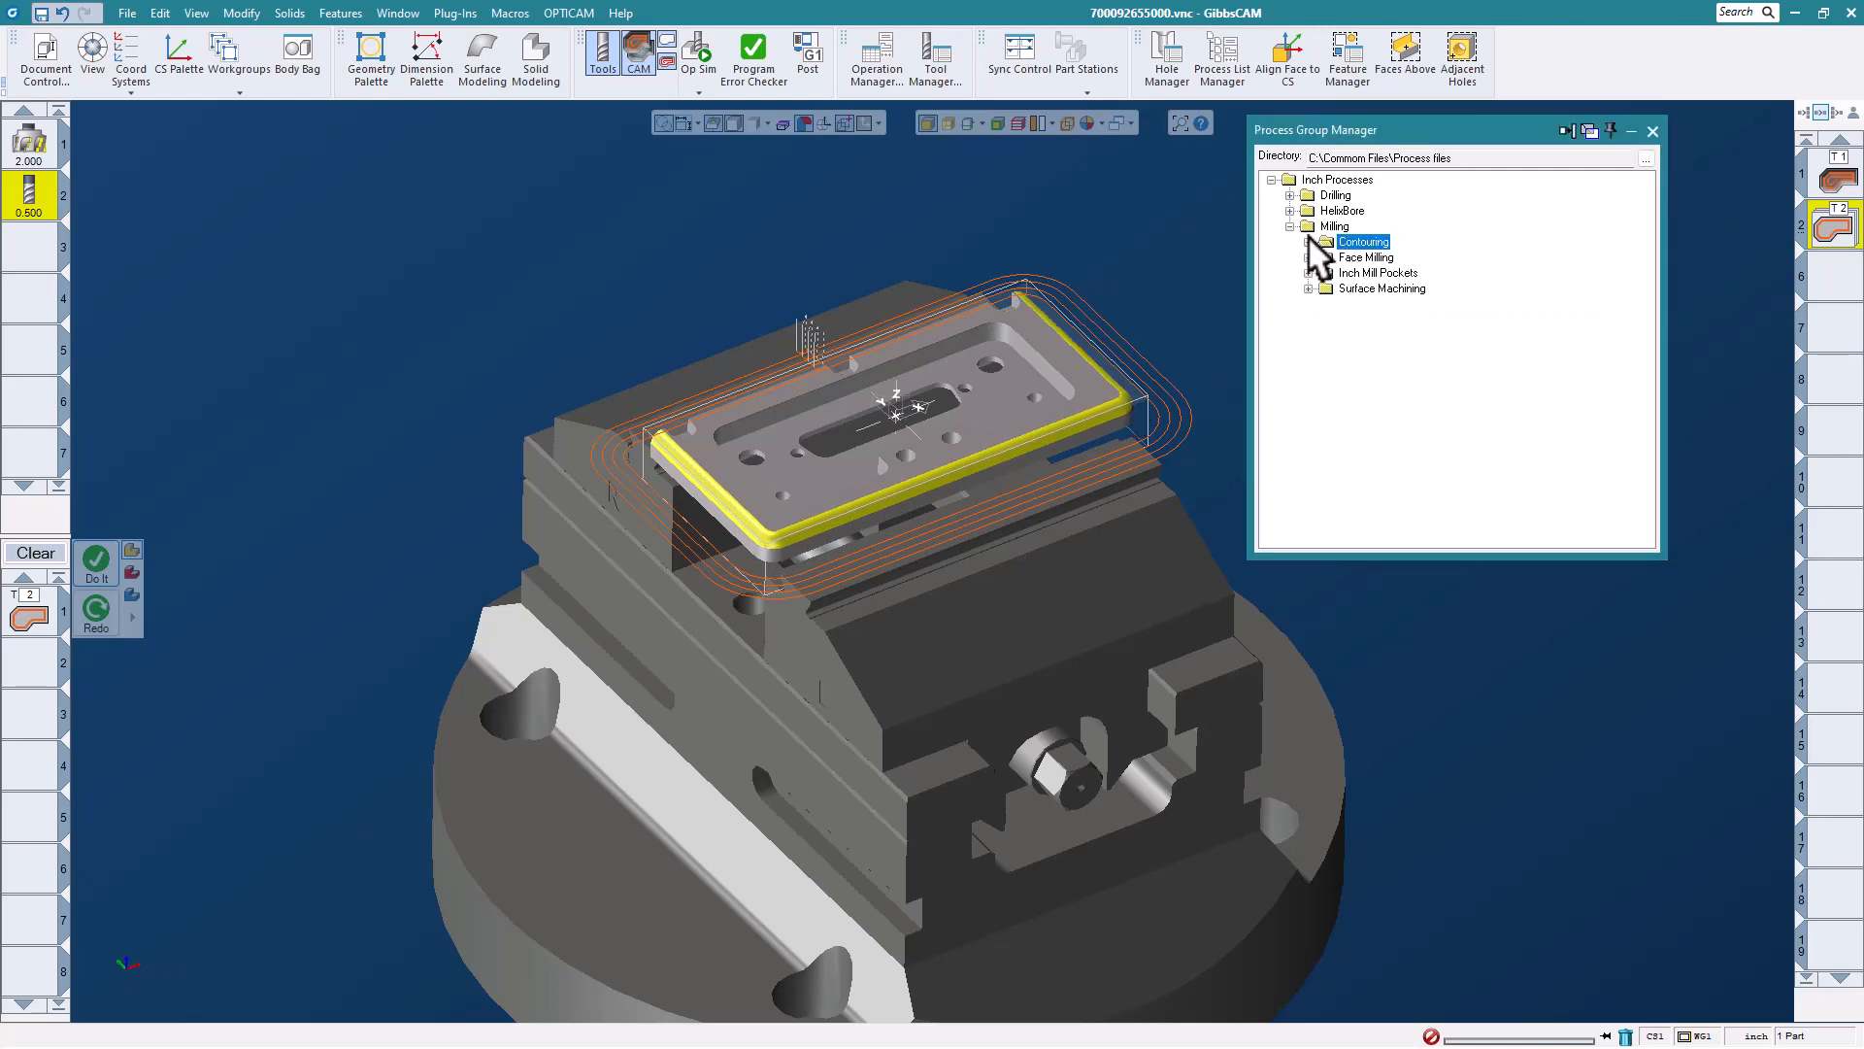
click(1308, 288)
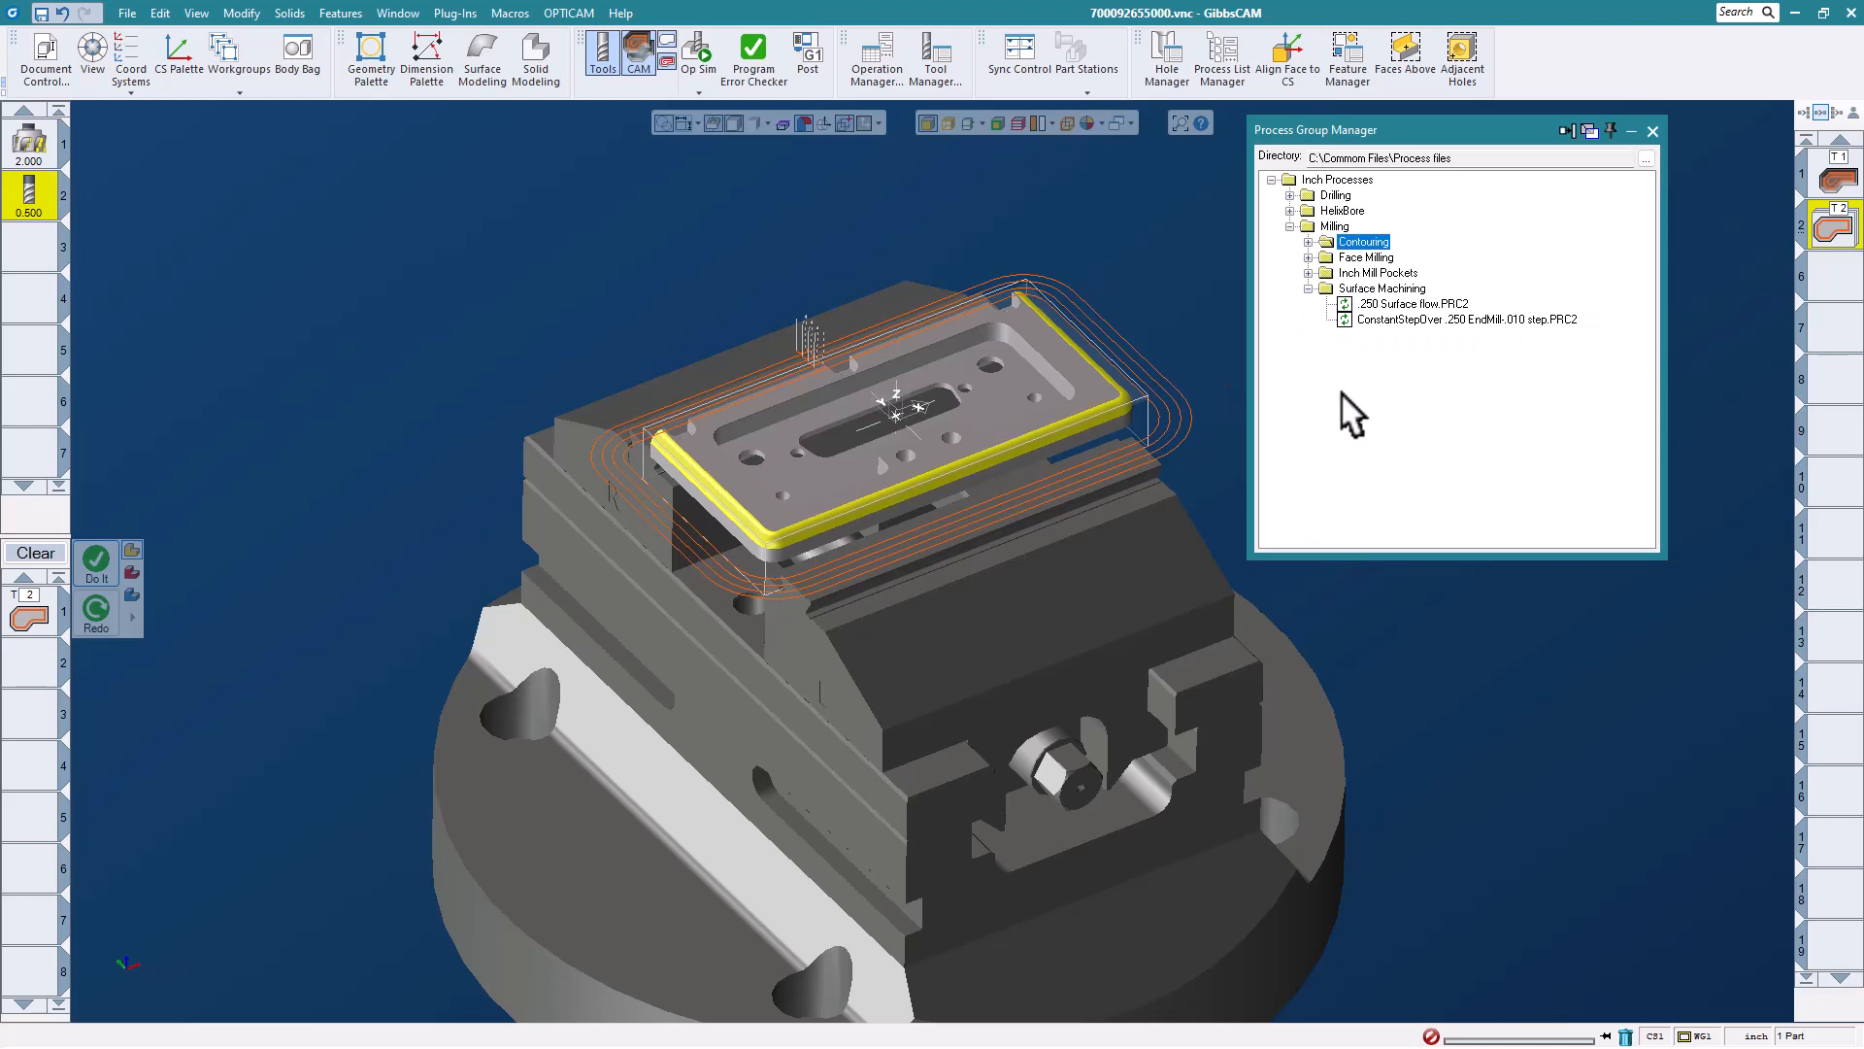
double_click(1398, 304)
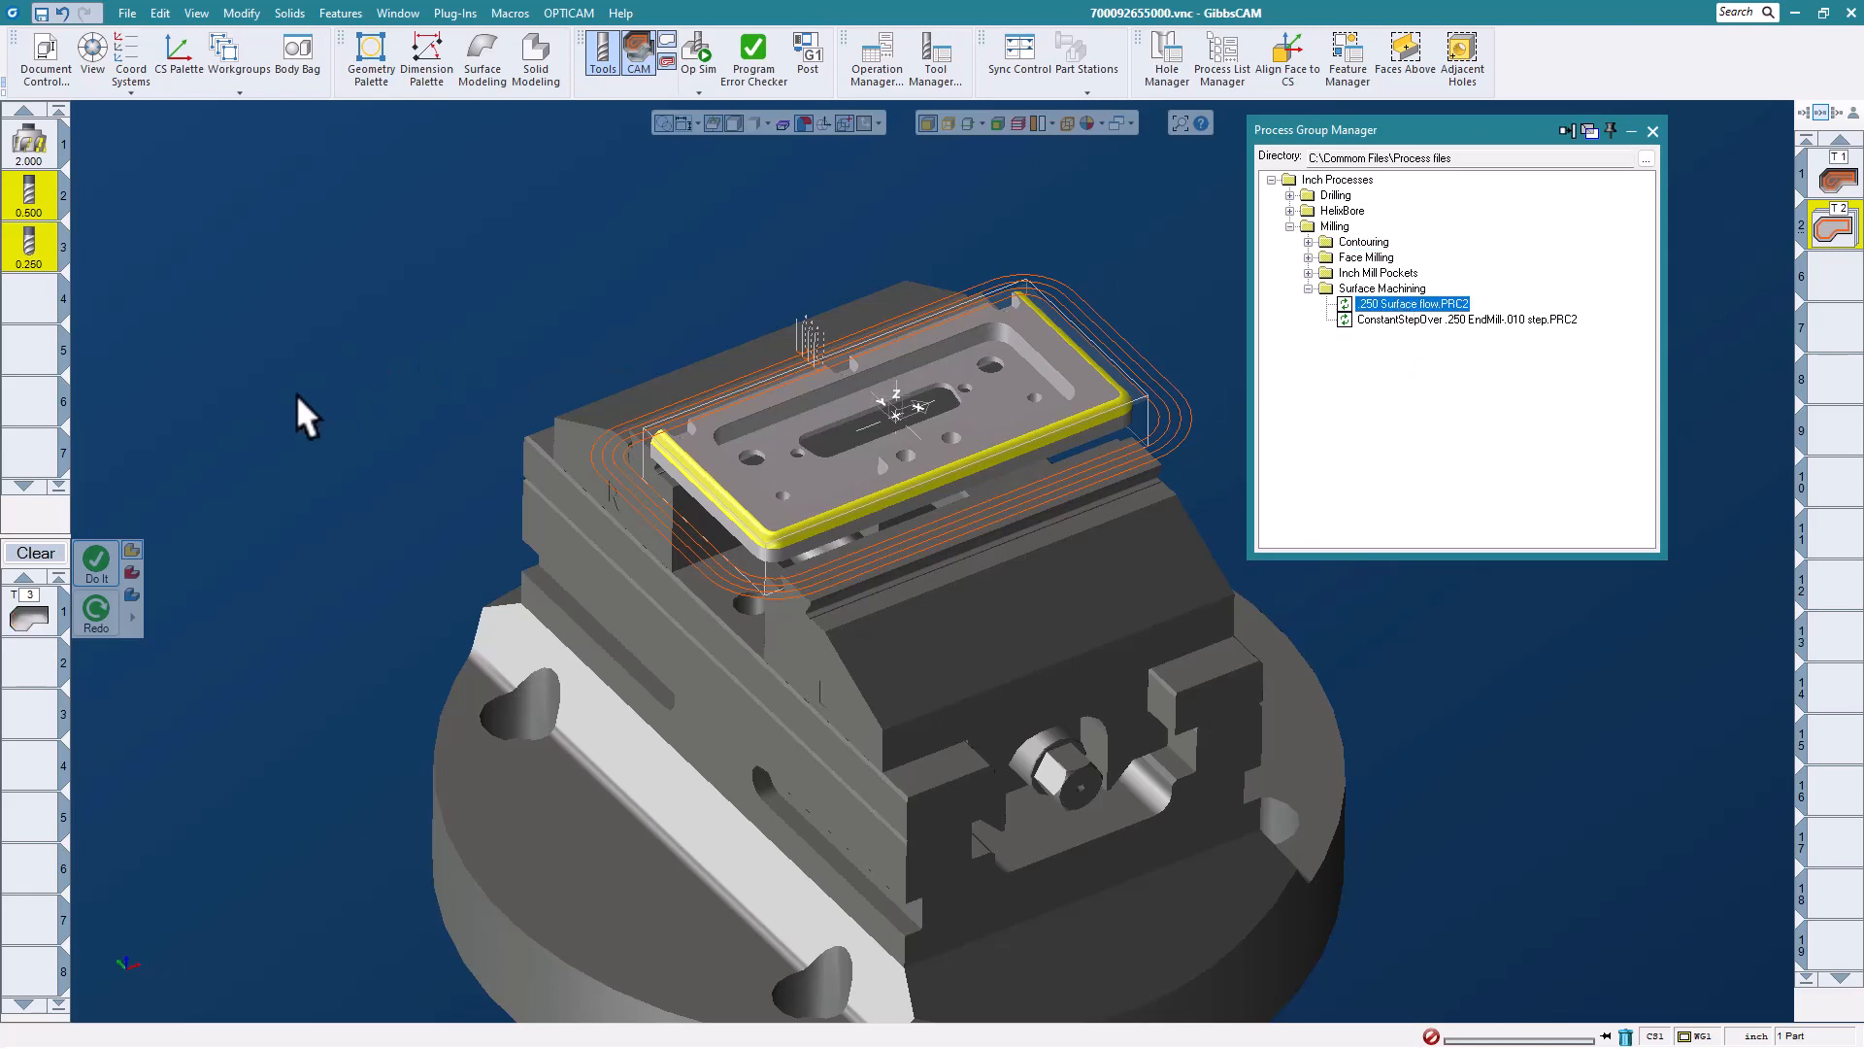
click(96, 563)
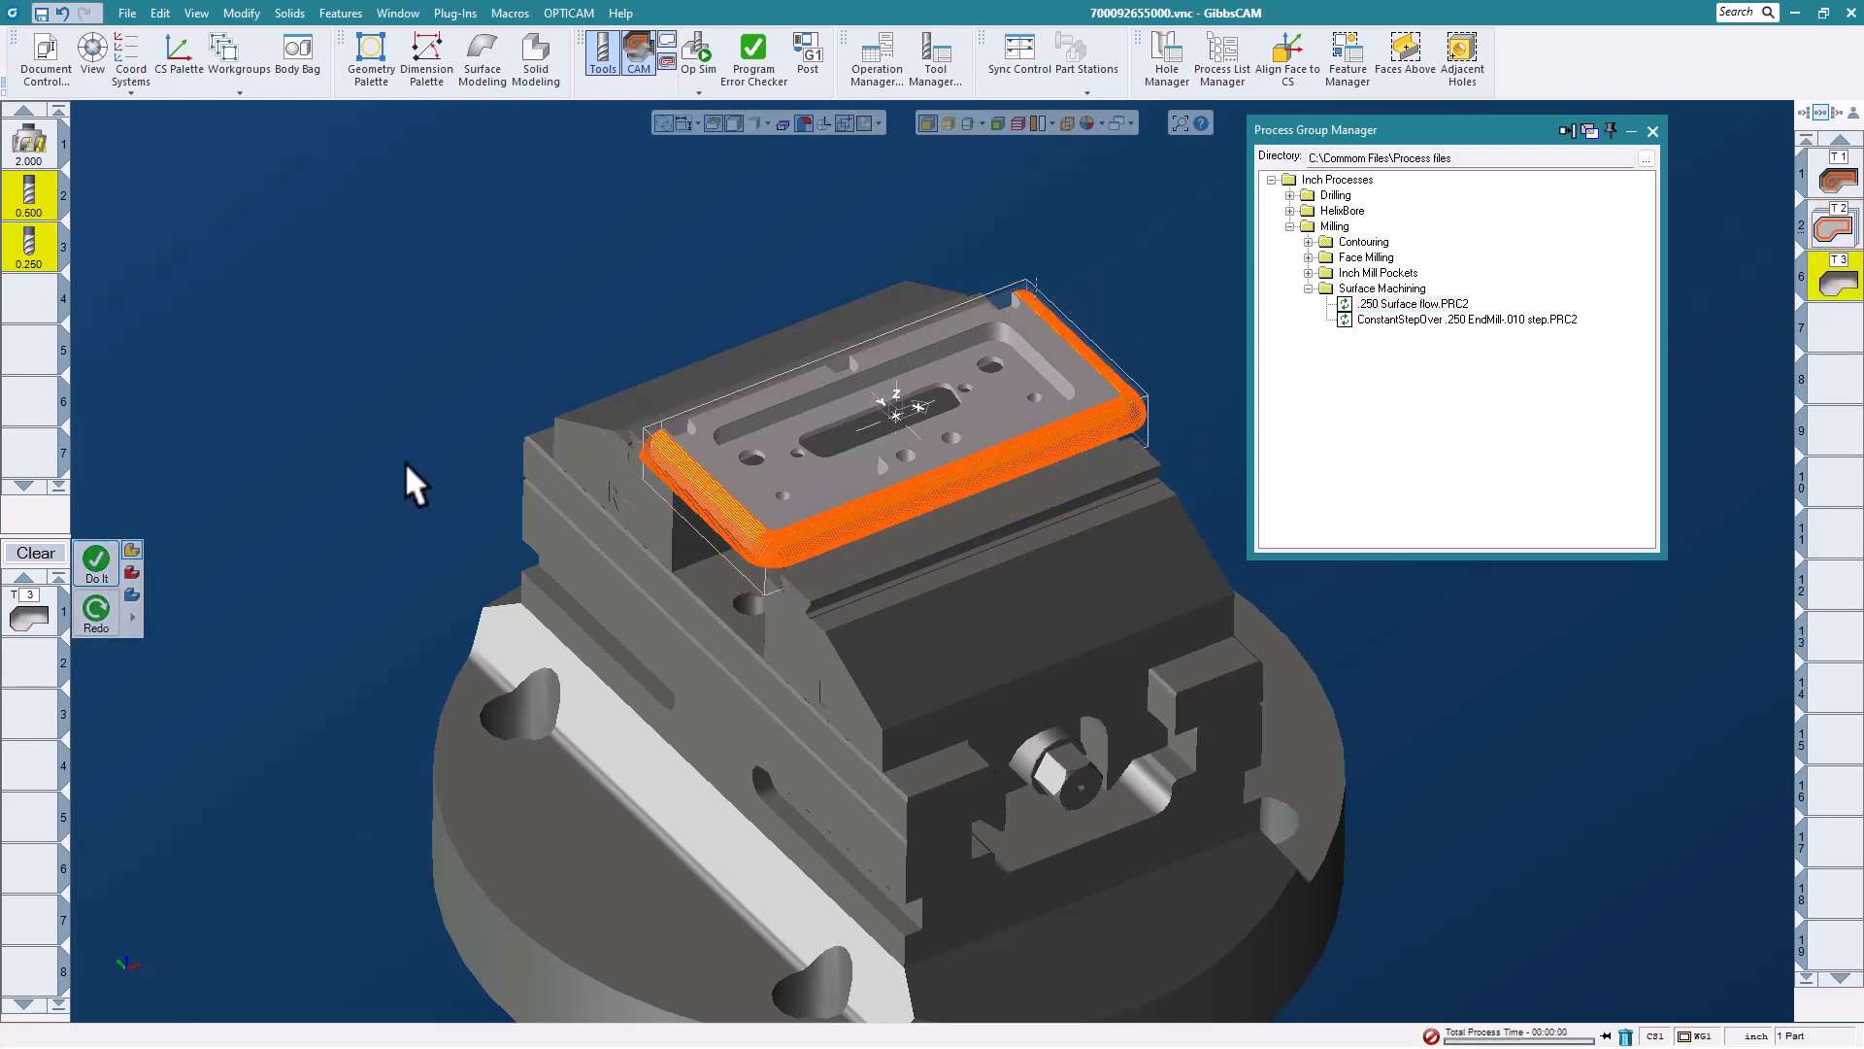
- Simulate the surface flow operation on the plate's rounded edges
click(700, 49)
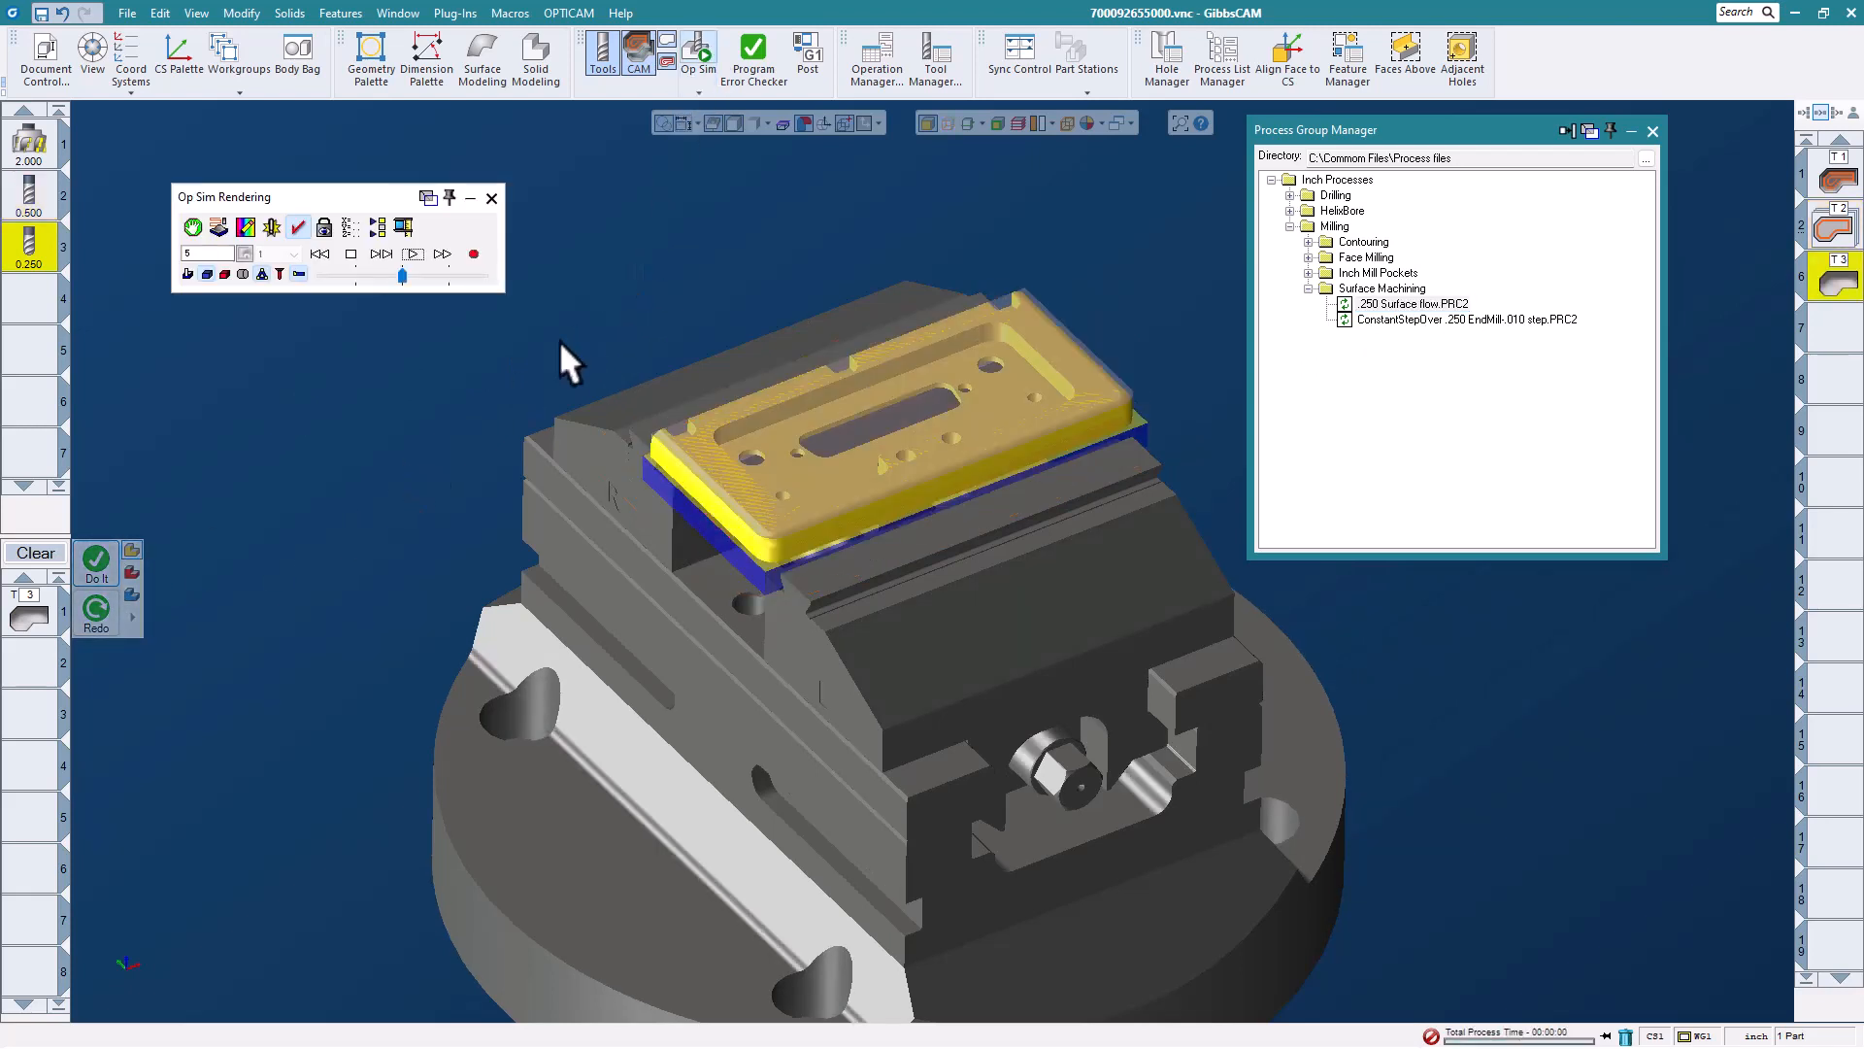
click(412, 253)
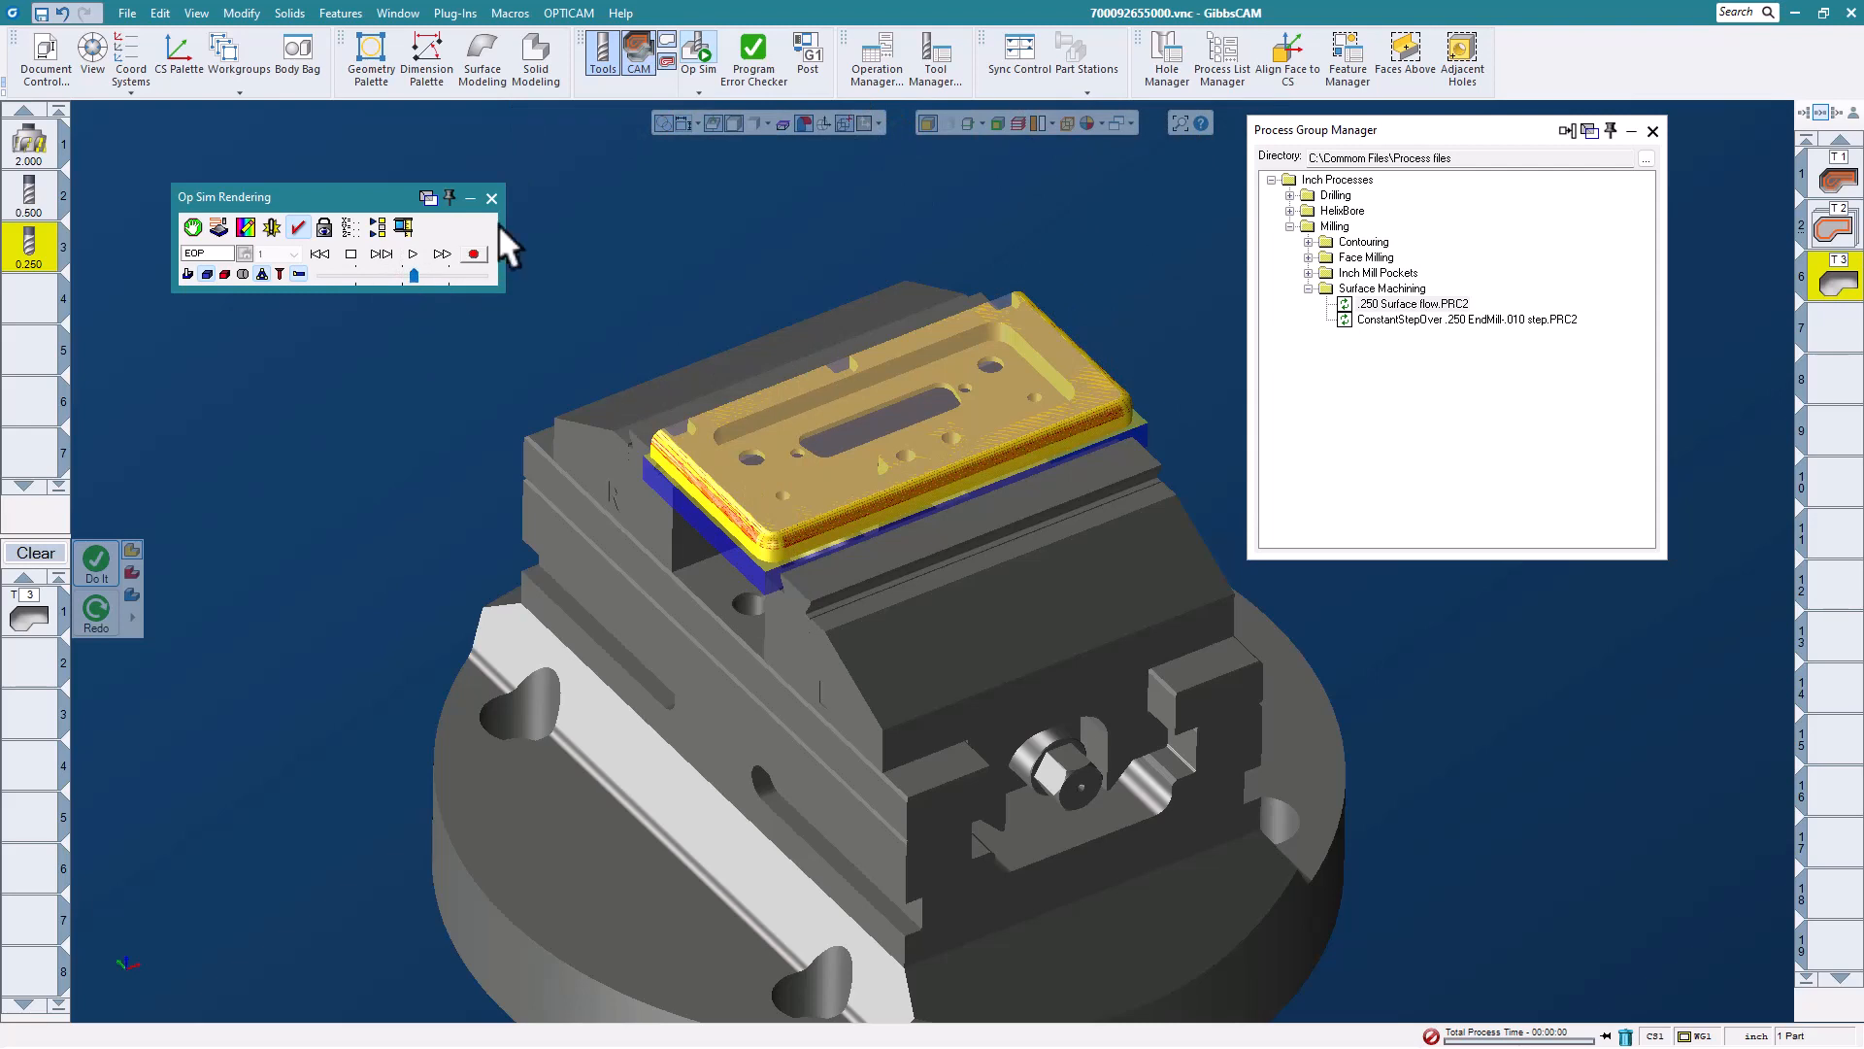
click(491, 196)
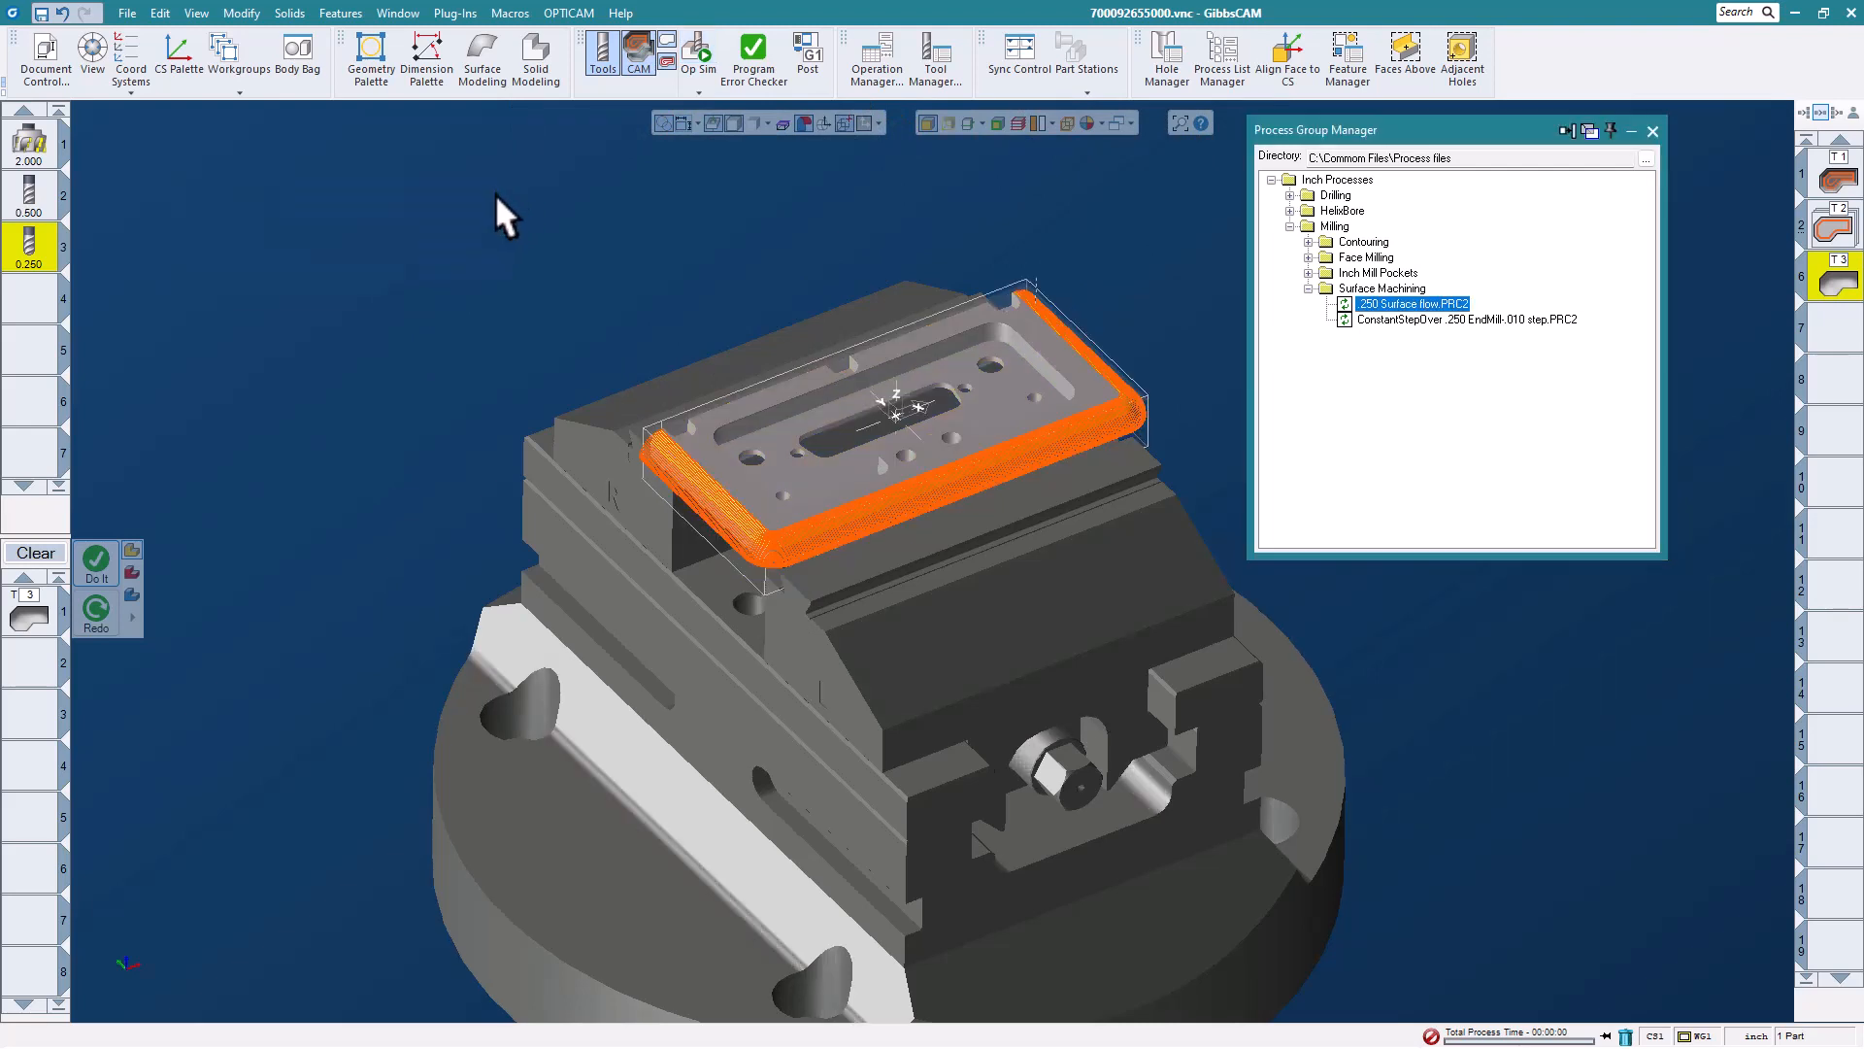
- Collapse the Surface Machining folder and select the plate's pocket floor together with all faces above it
click(1308, 288)
scroll(744, 445, up, 1)
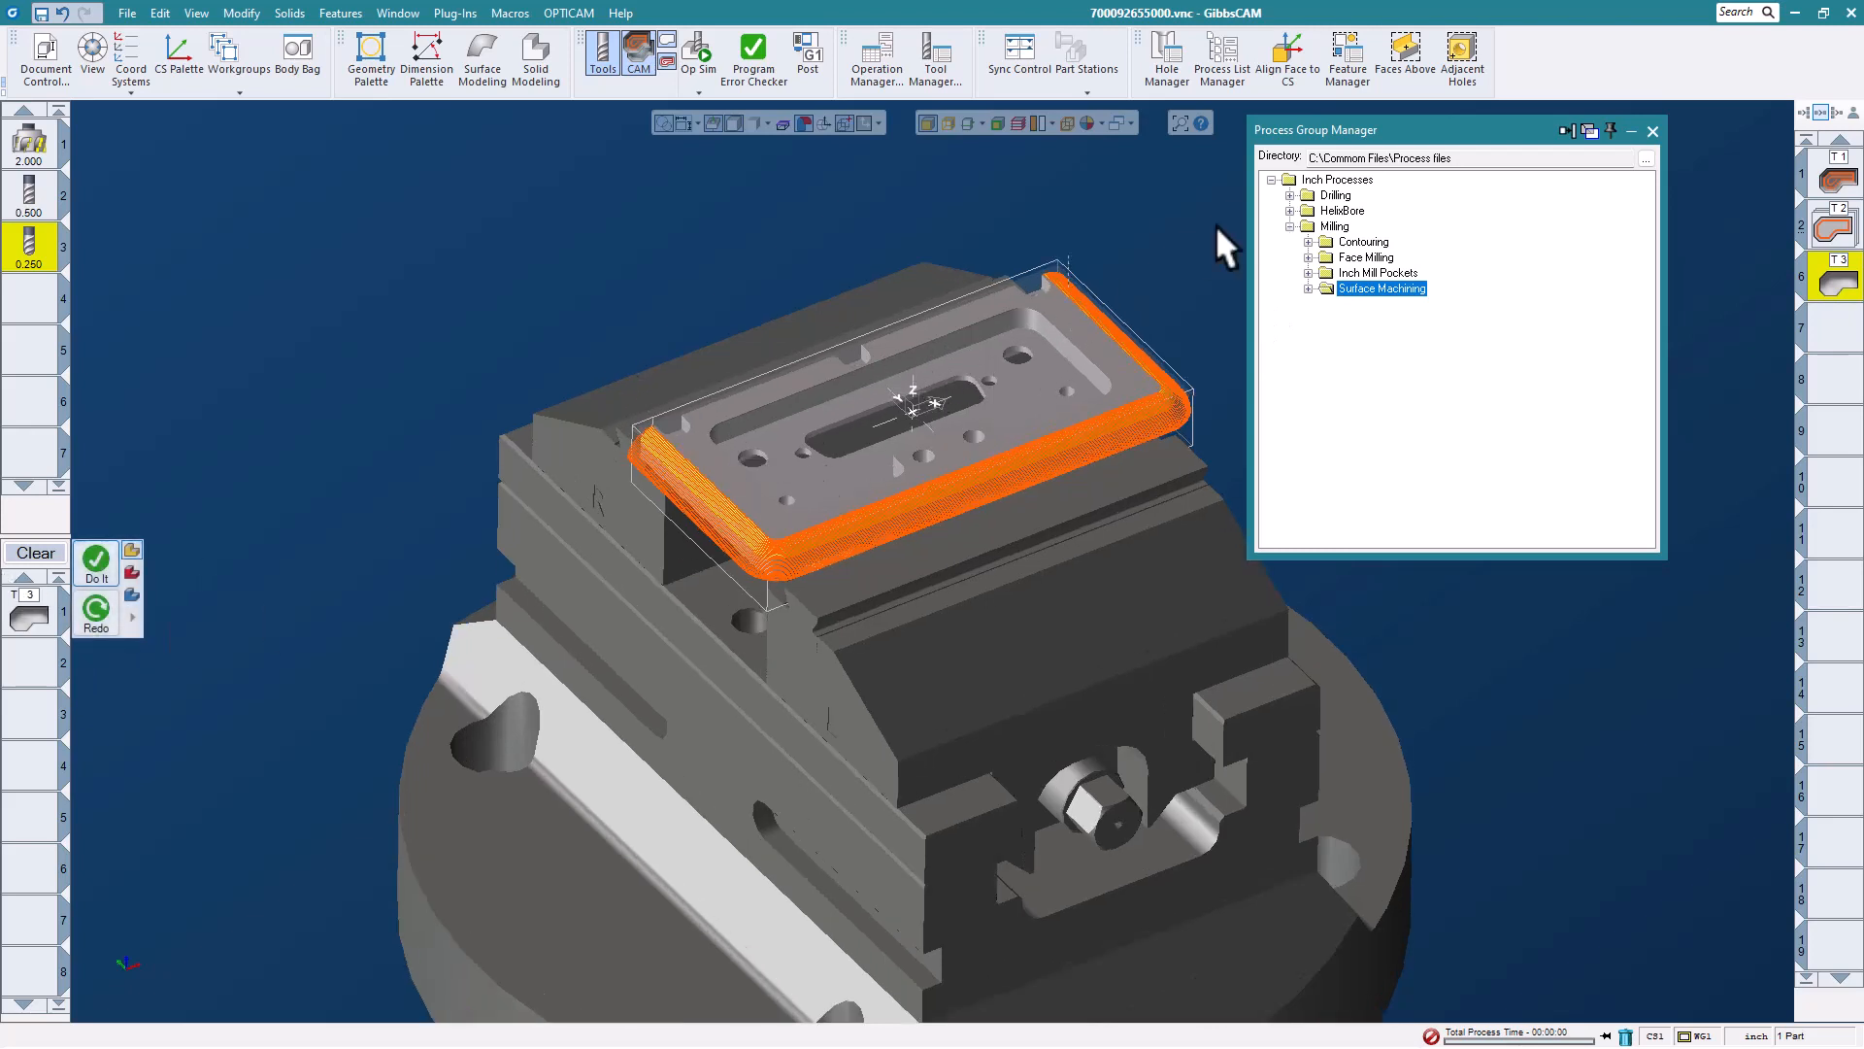
click(1012, 386)
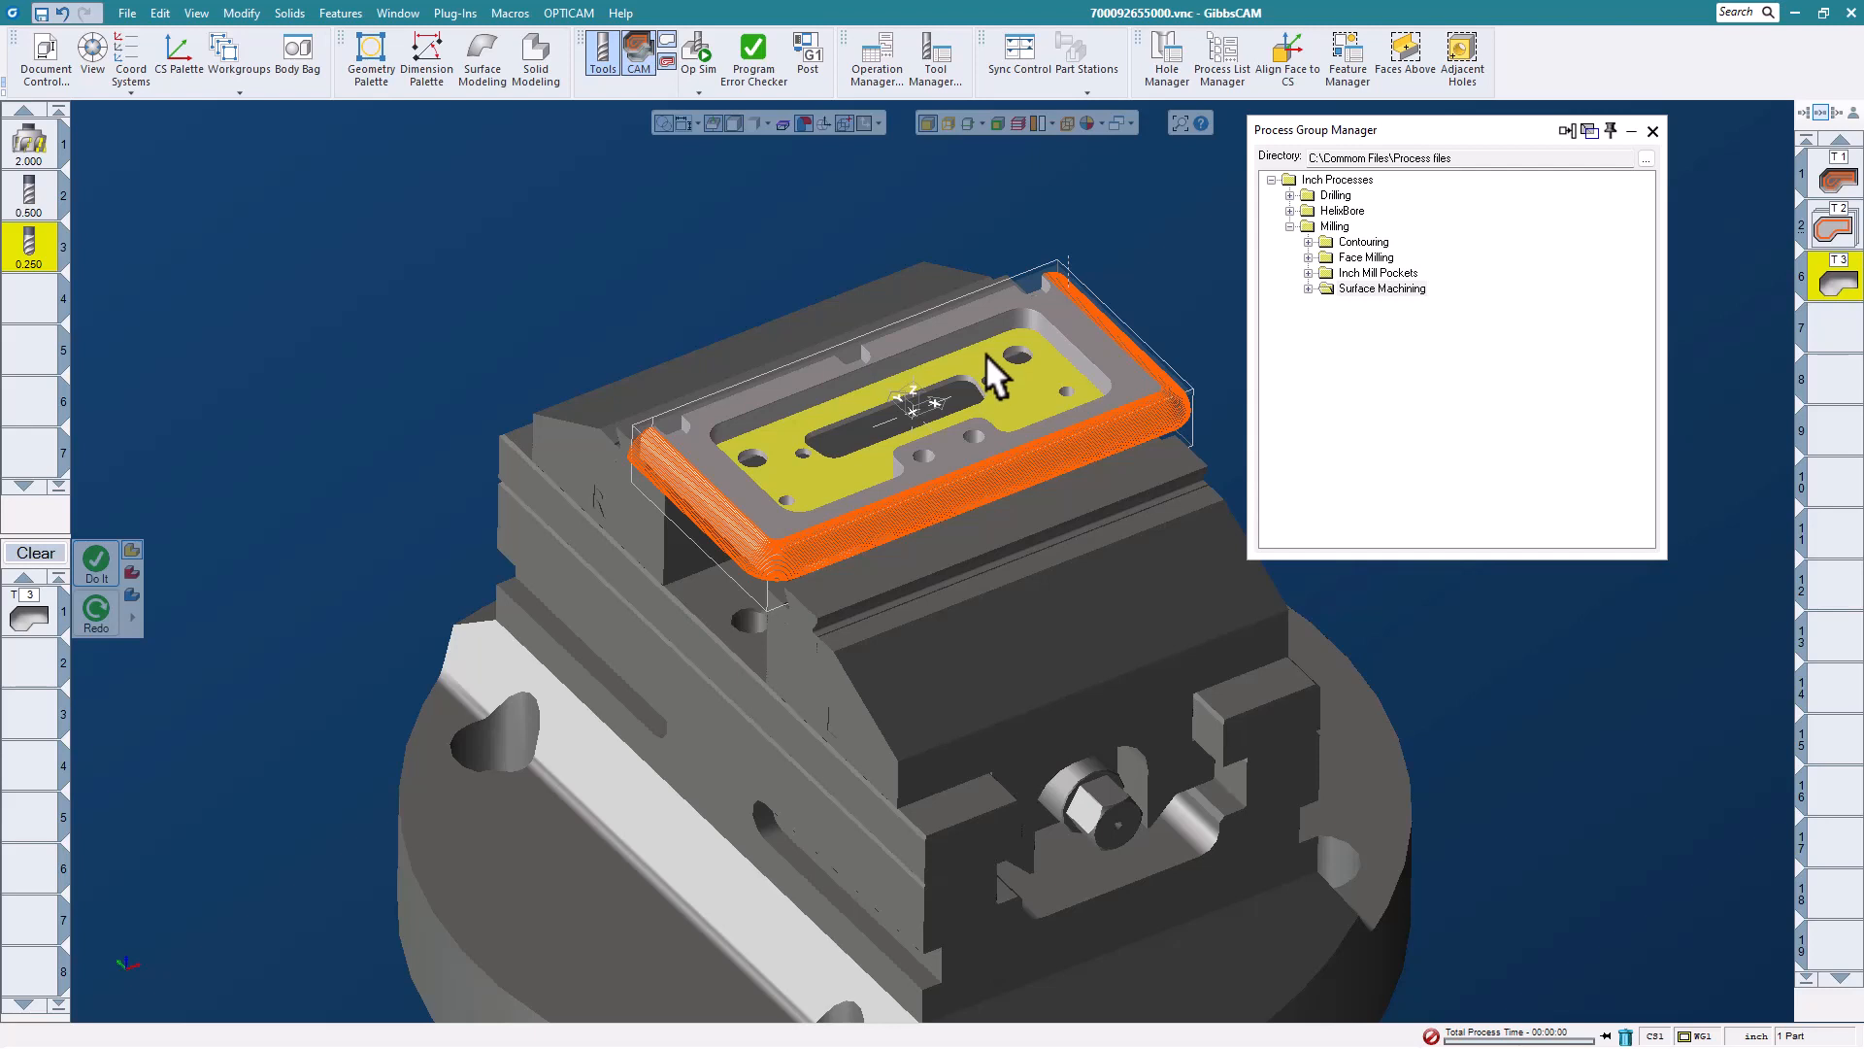
right_click(987, 353)
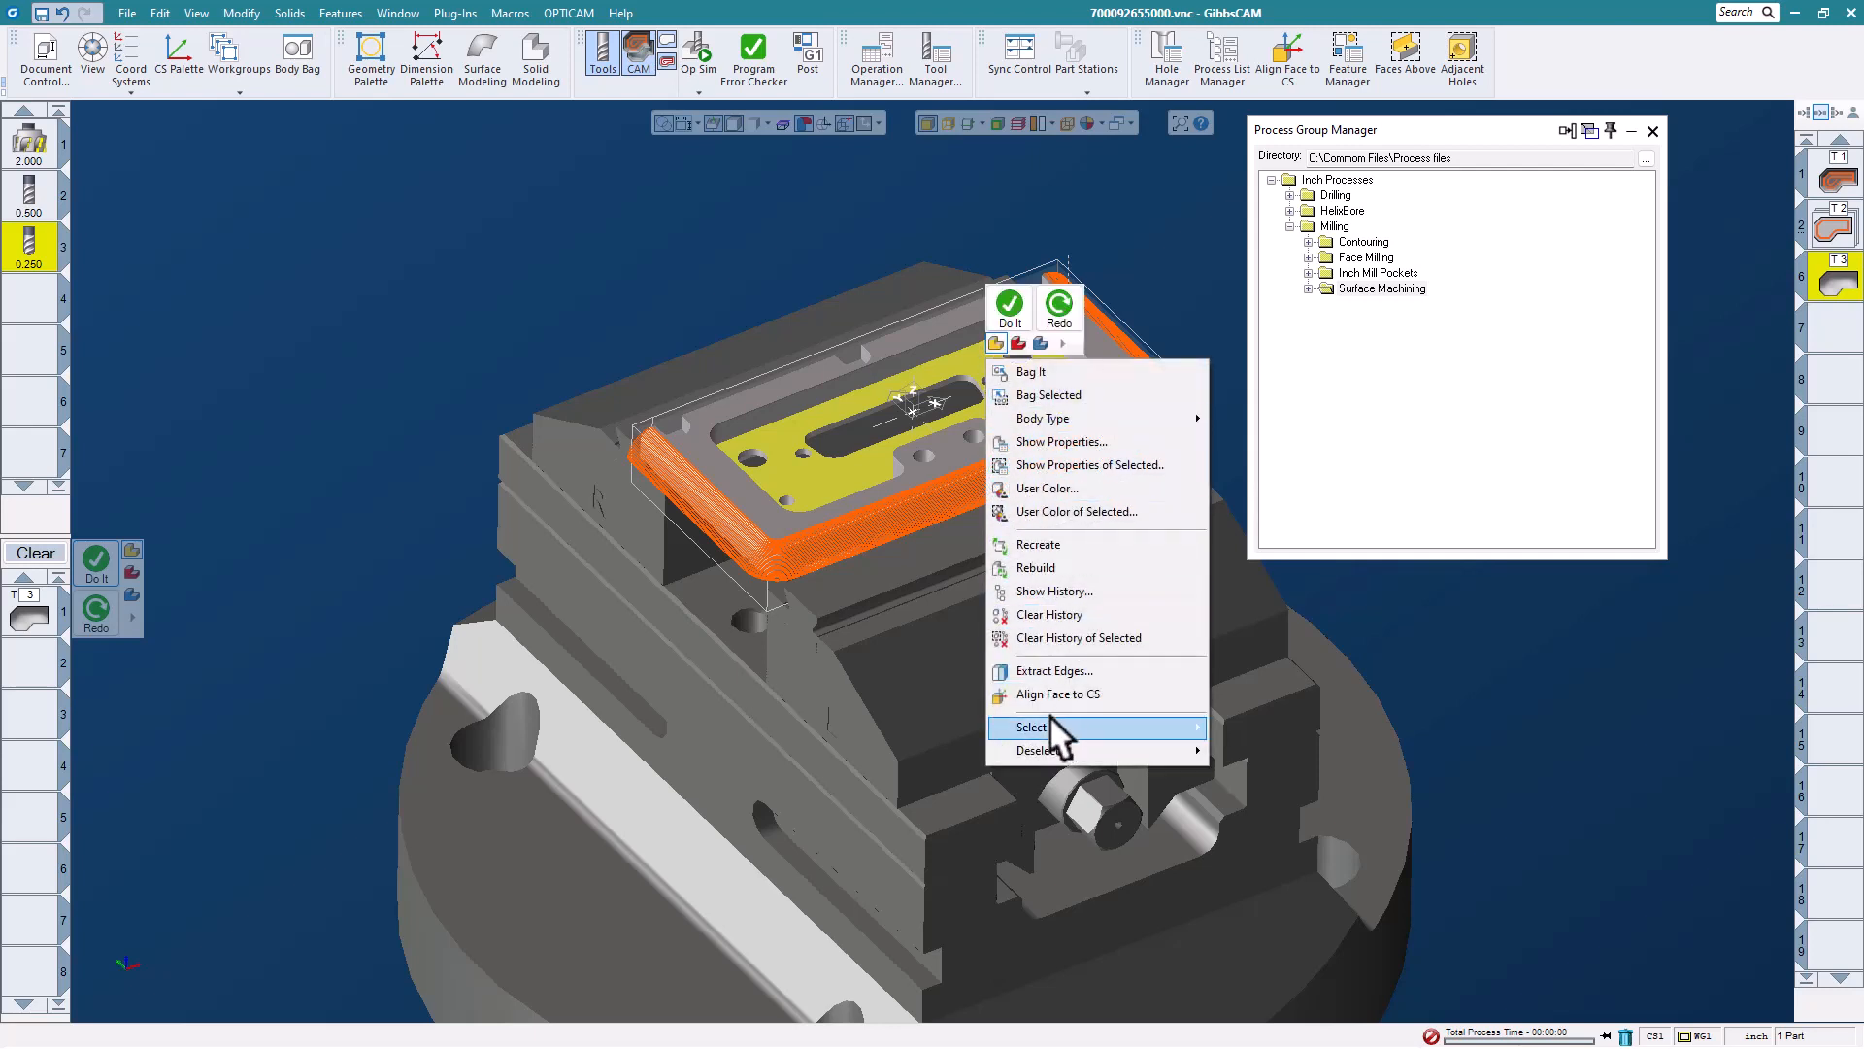
mouse_move(1051, 719)
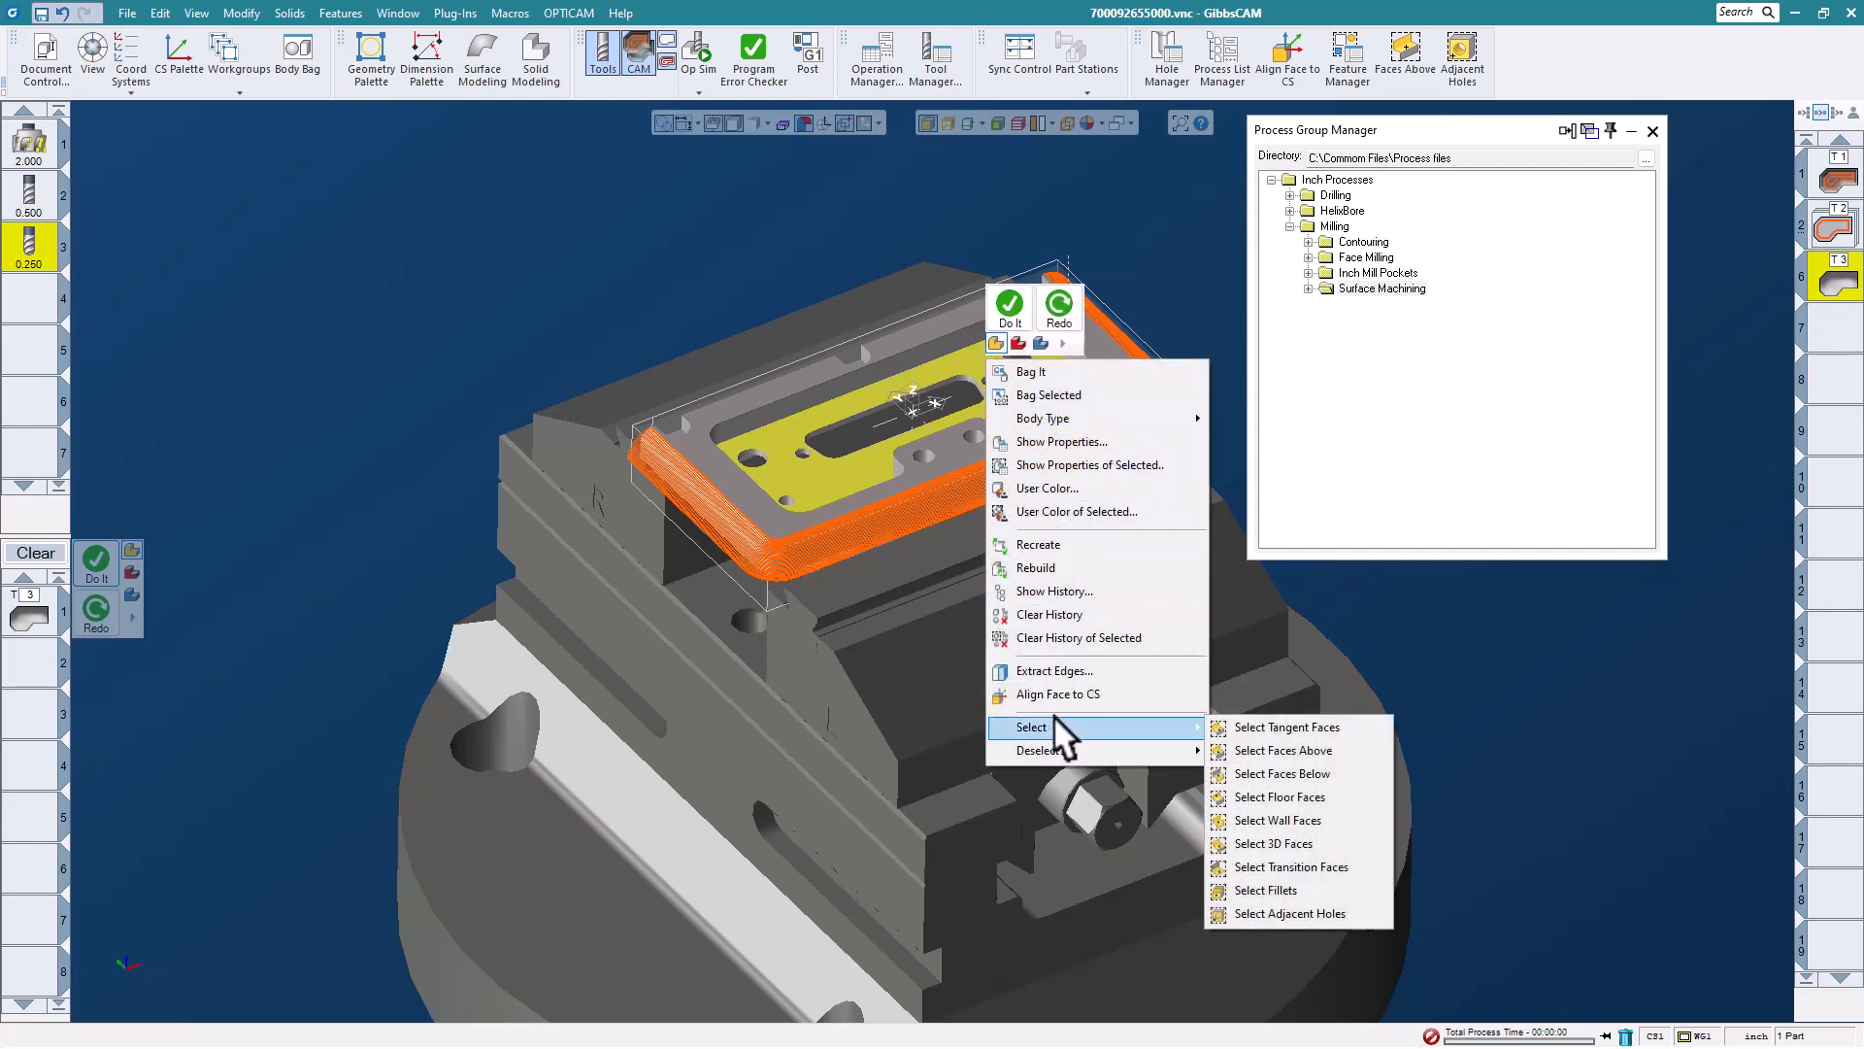
click(1297, 748)
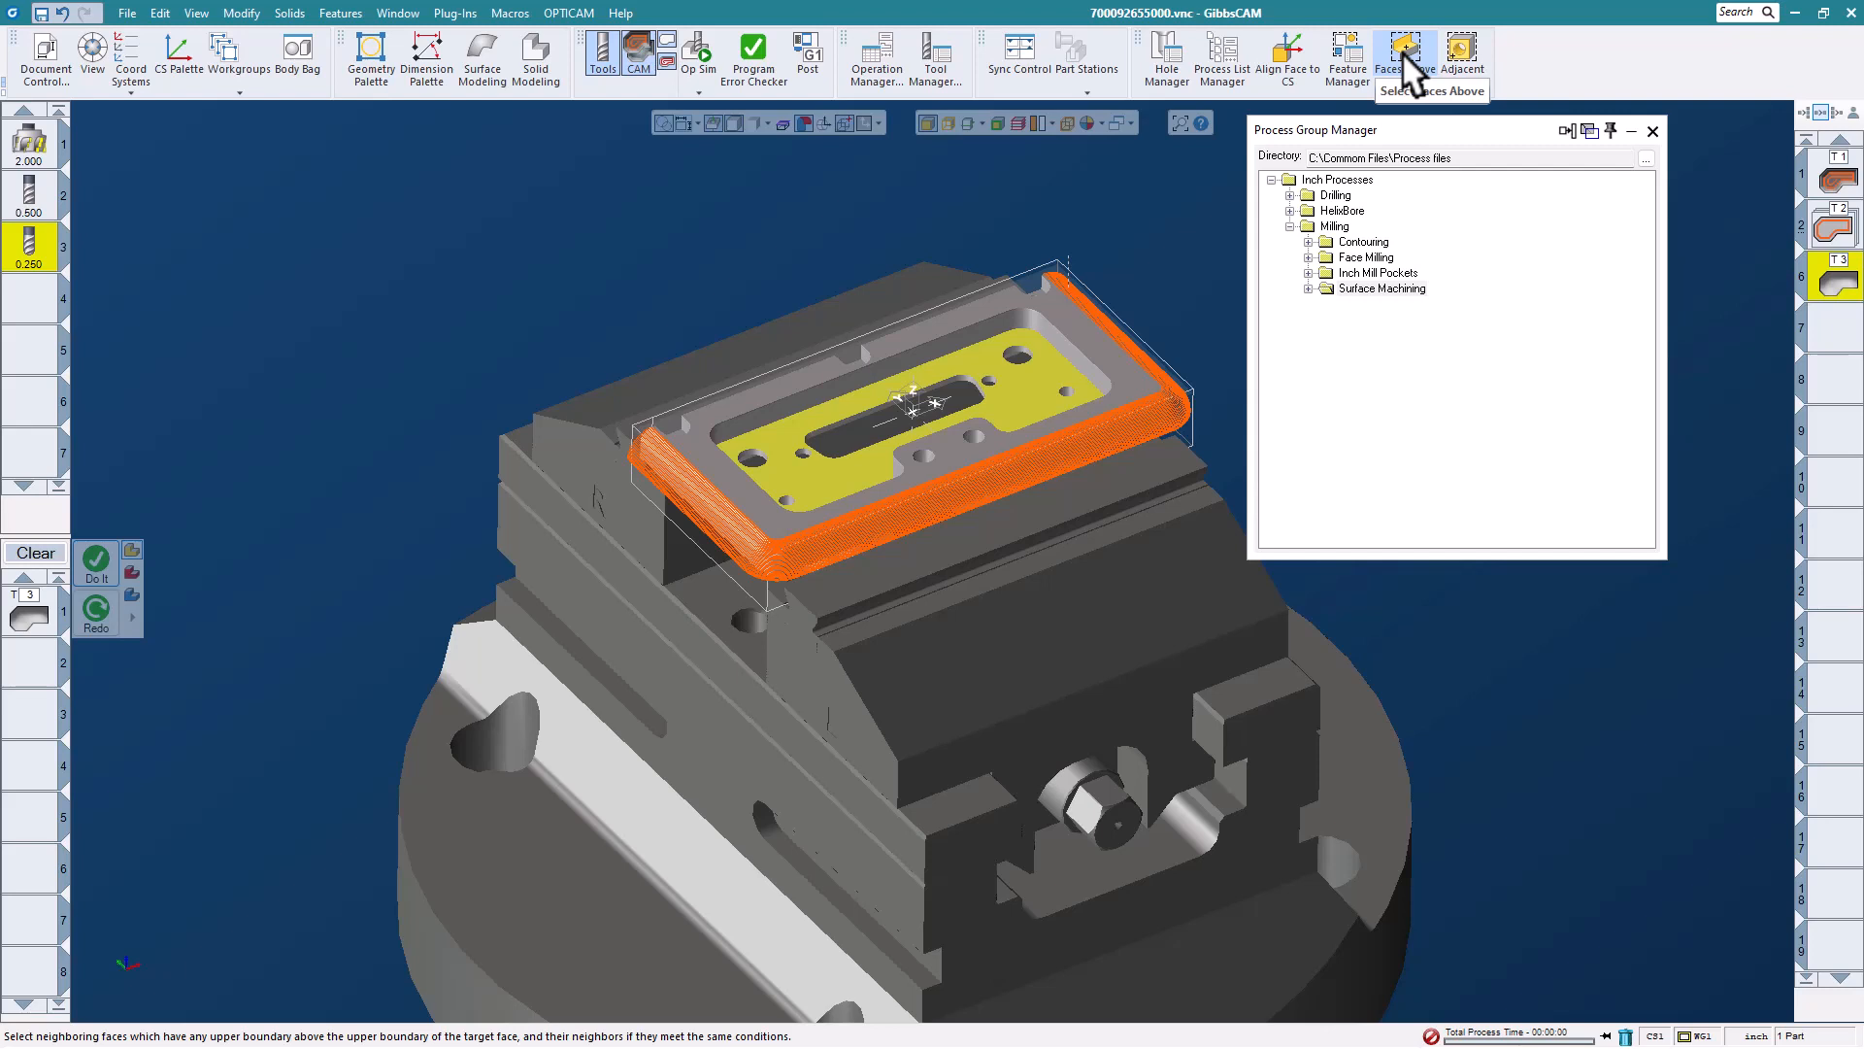
click(1403, 51)
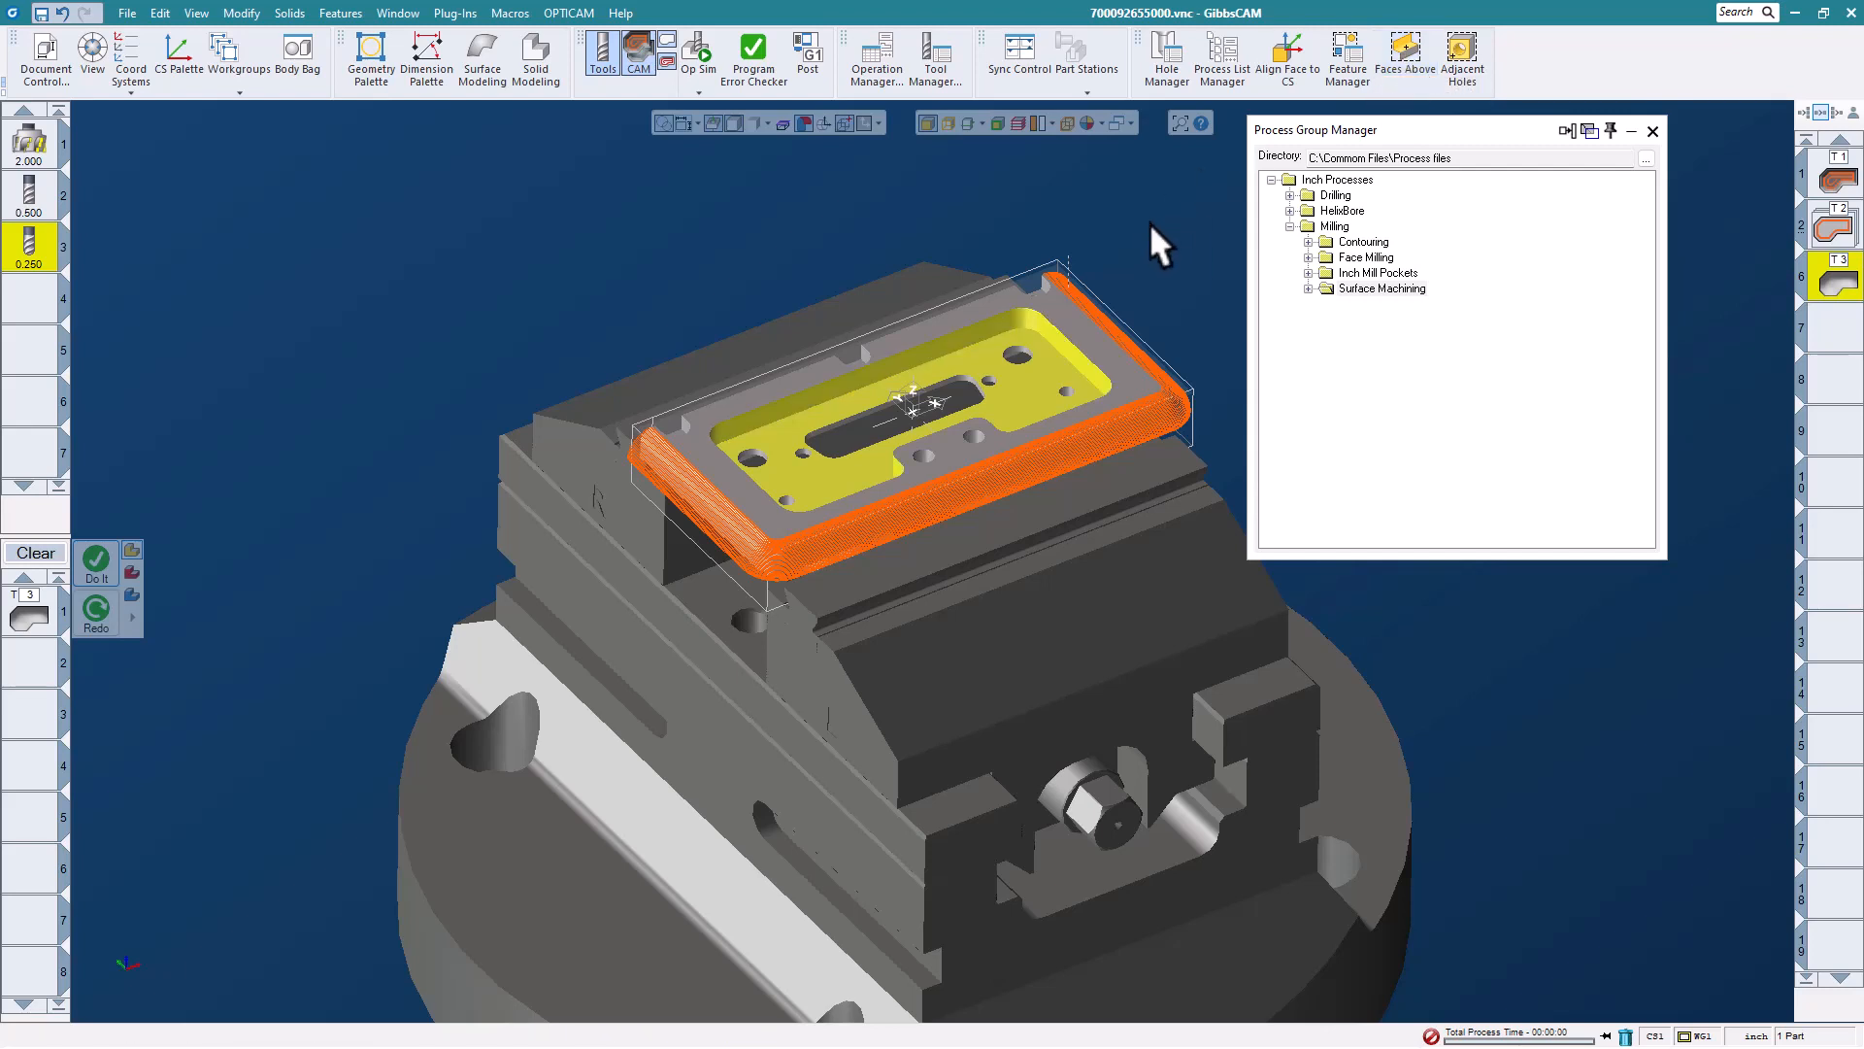
- Load "ADV3D Pocketing .250 end mill.PRC2" from the Inch Mill Pockets folder and generate its operation on the selected pocket faces
click(1306, 272)
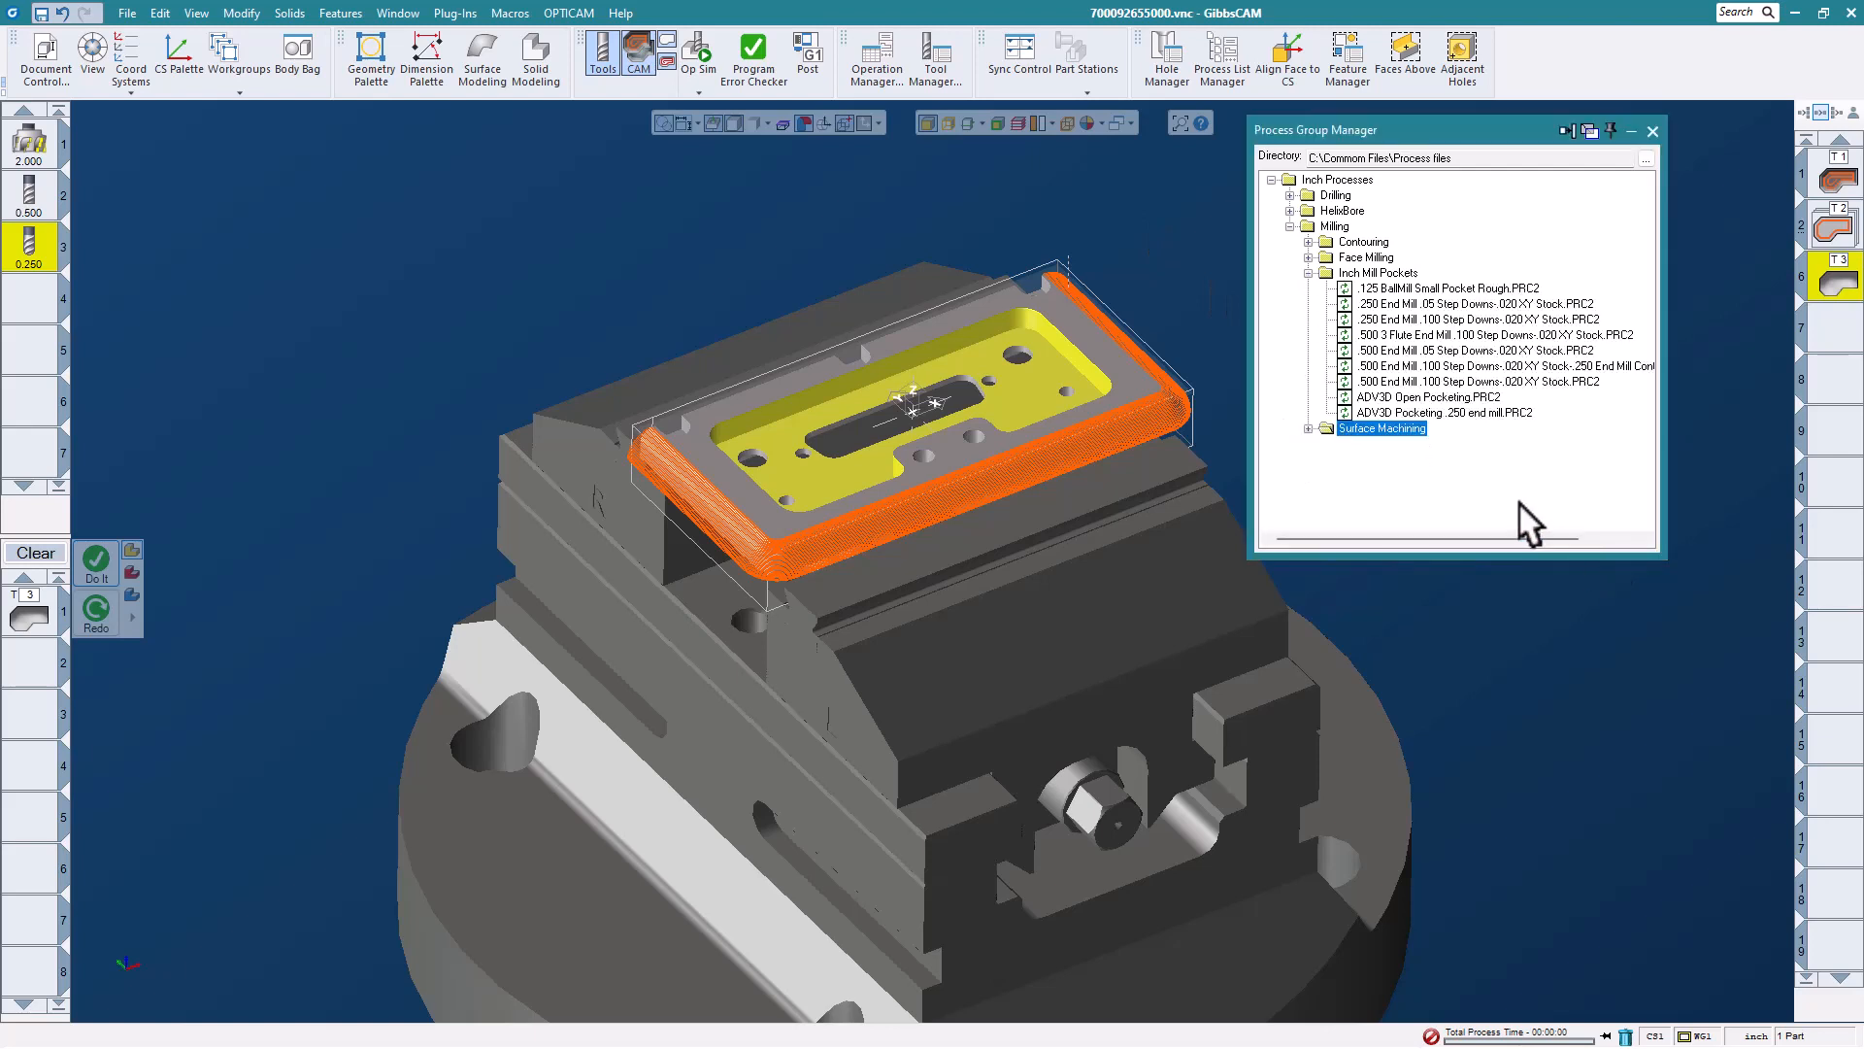
click(1470, 413)
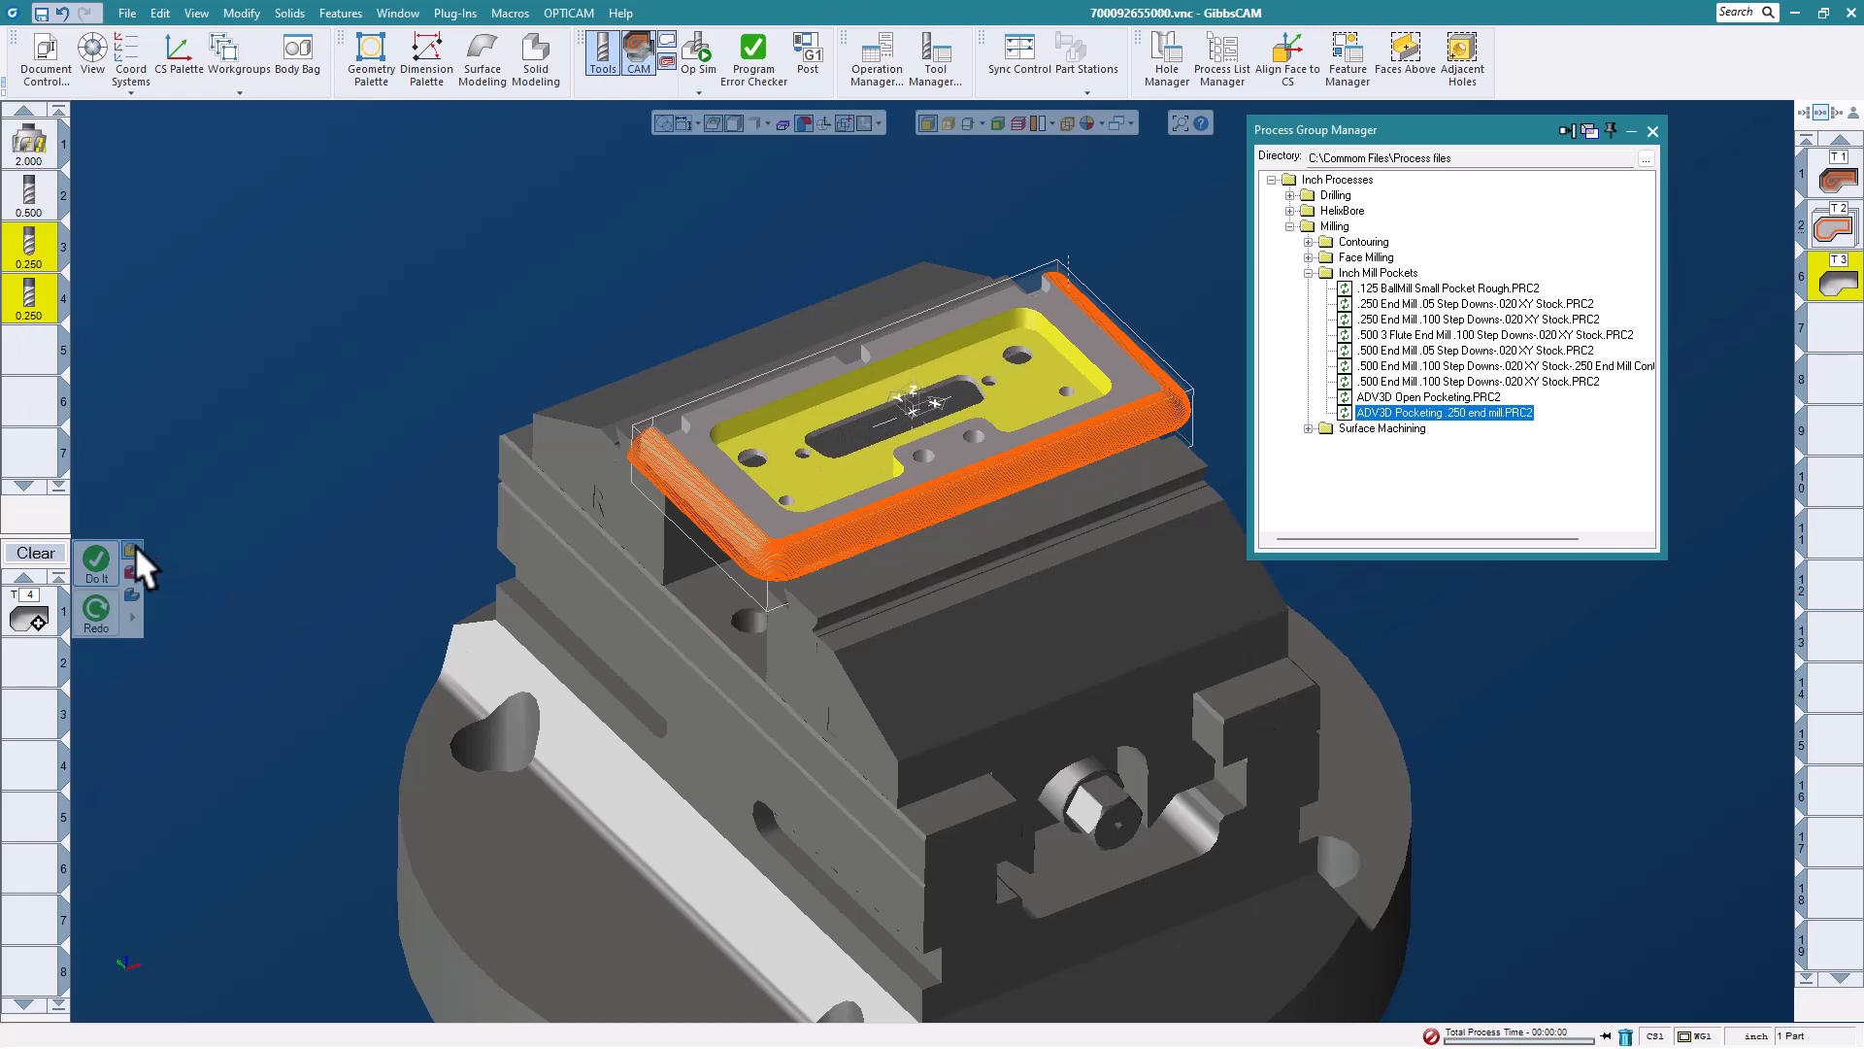
click(97, 564)
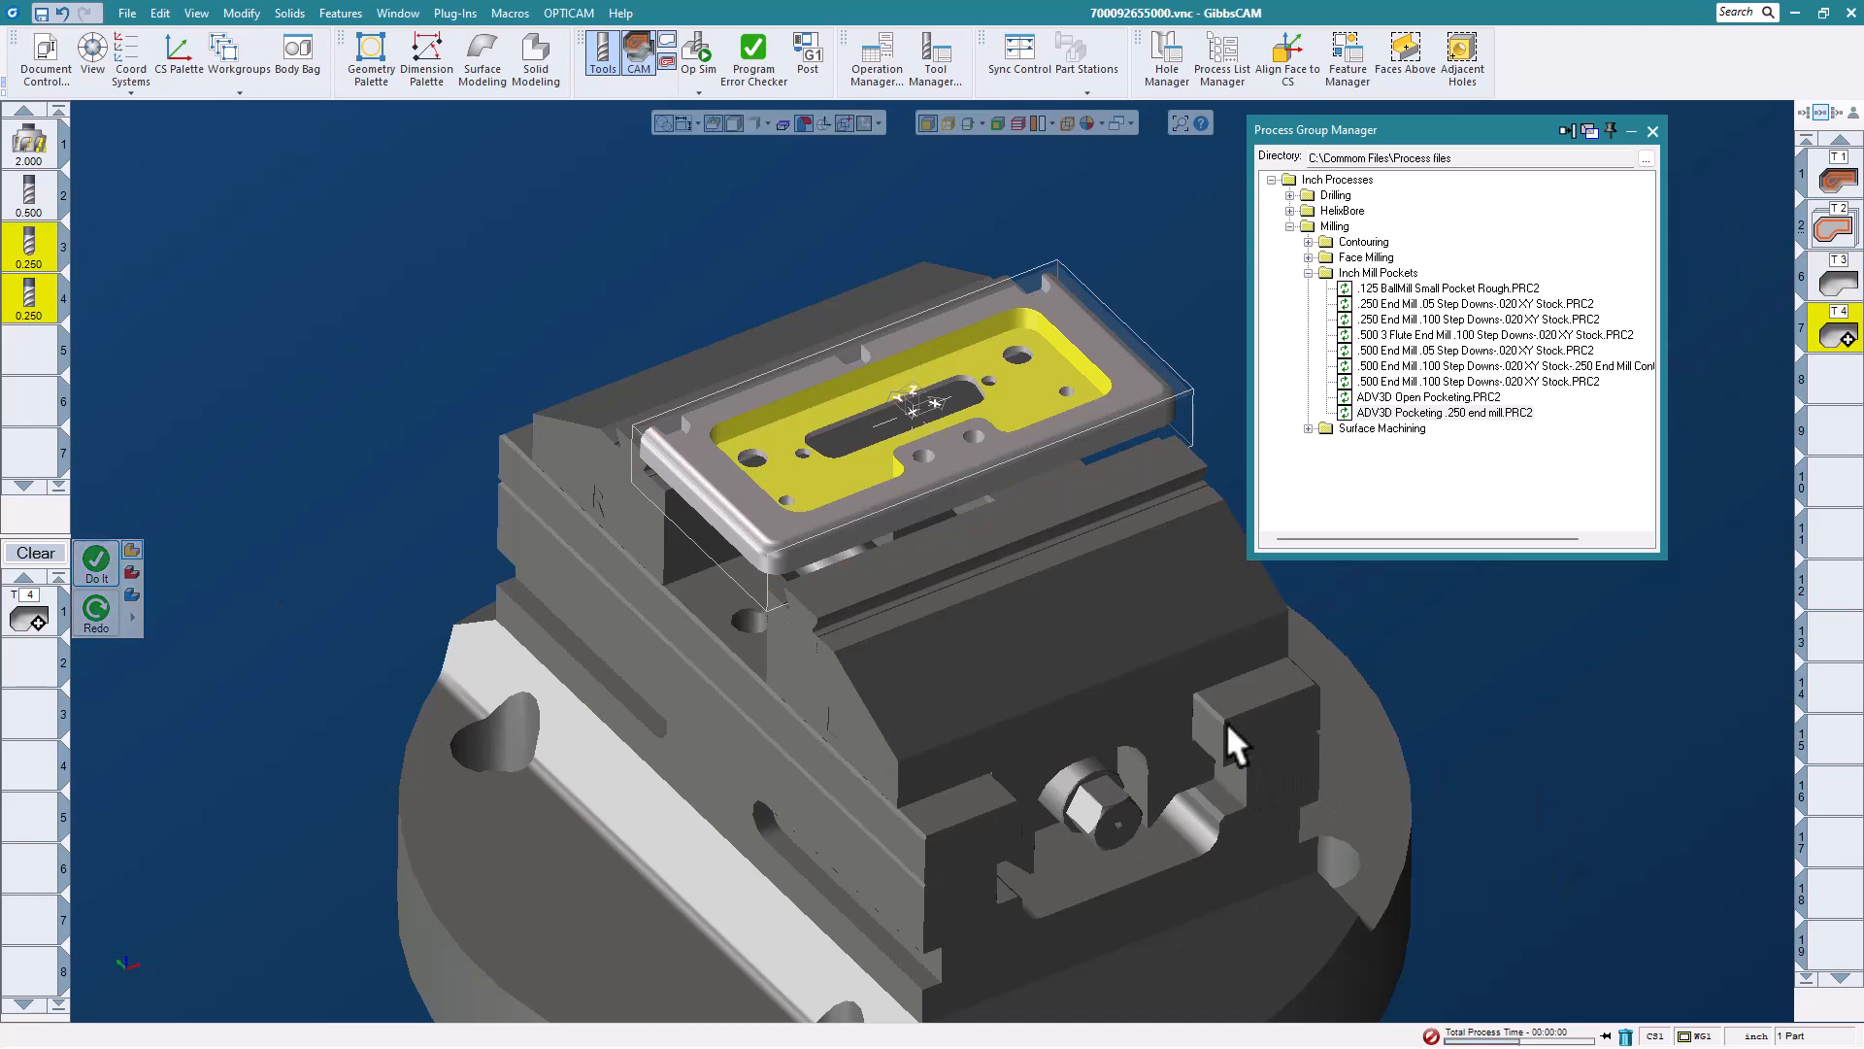
middle_drag(778, 309, 827, 379)
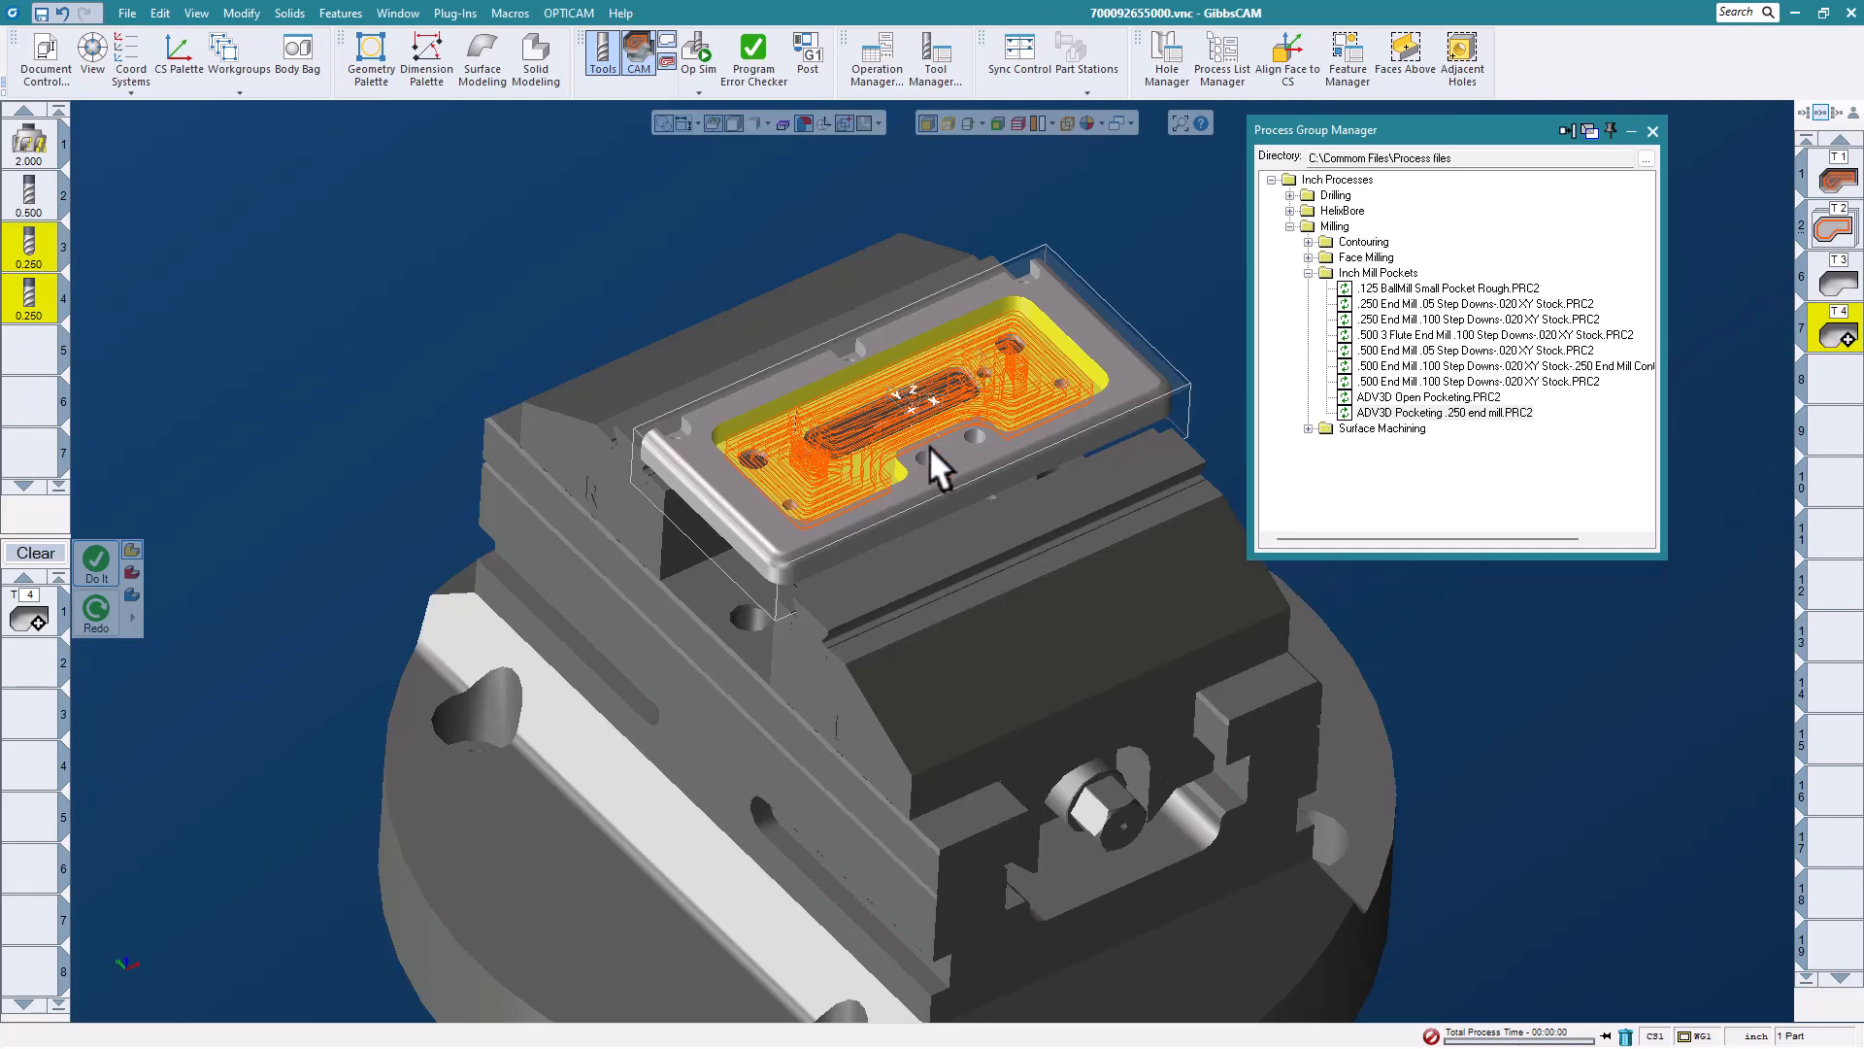
scroll(929, 445, up, 1)
scroll(929, 445, down, 1)
mouse_move(930, 445)
middle_down()
mouse_move(946, 414)
mouse_move(932, 427)
middle_up()
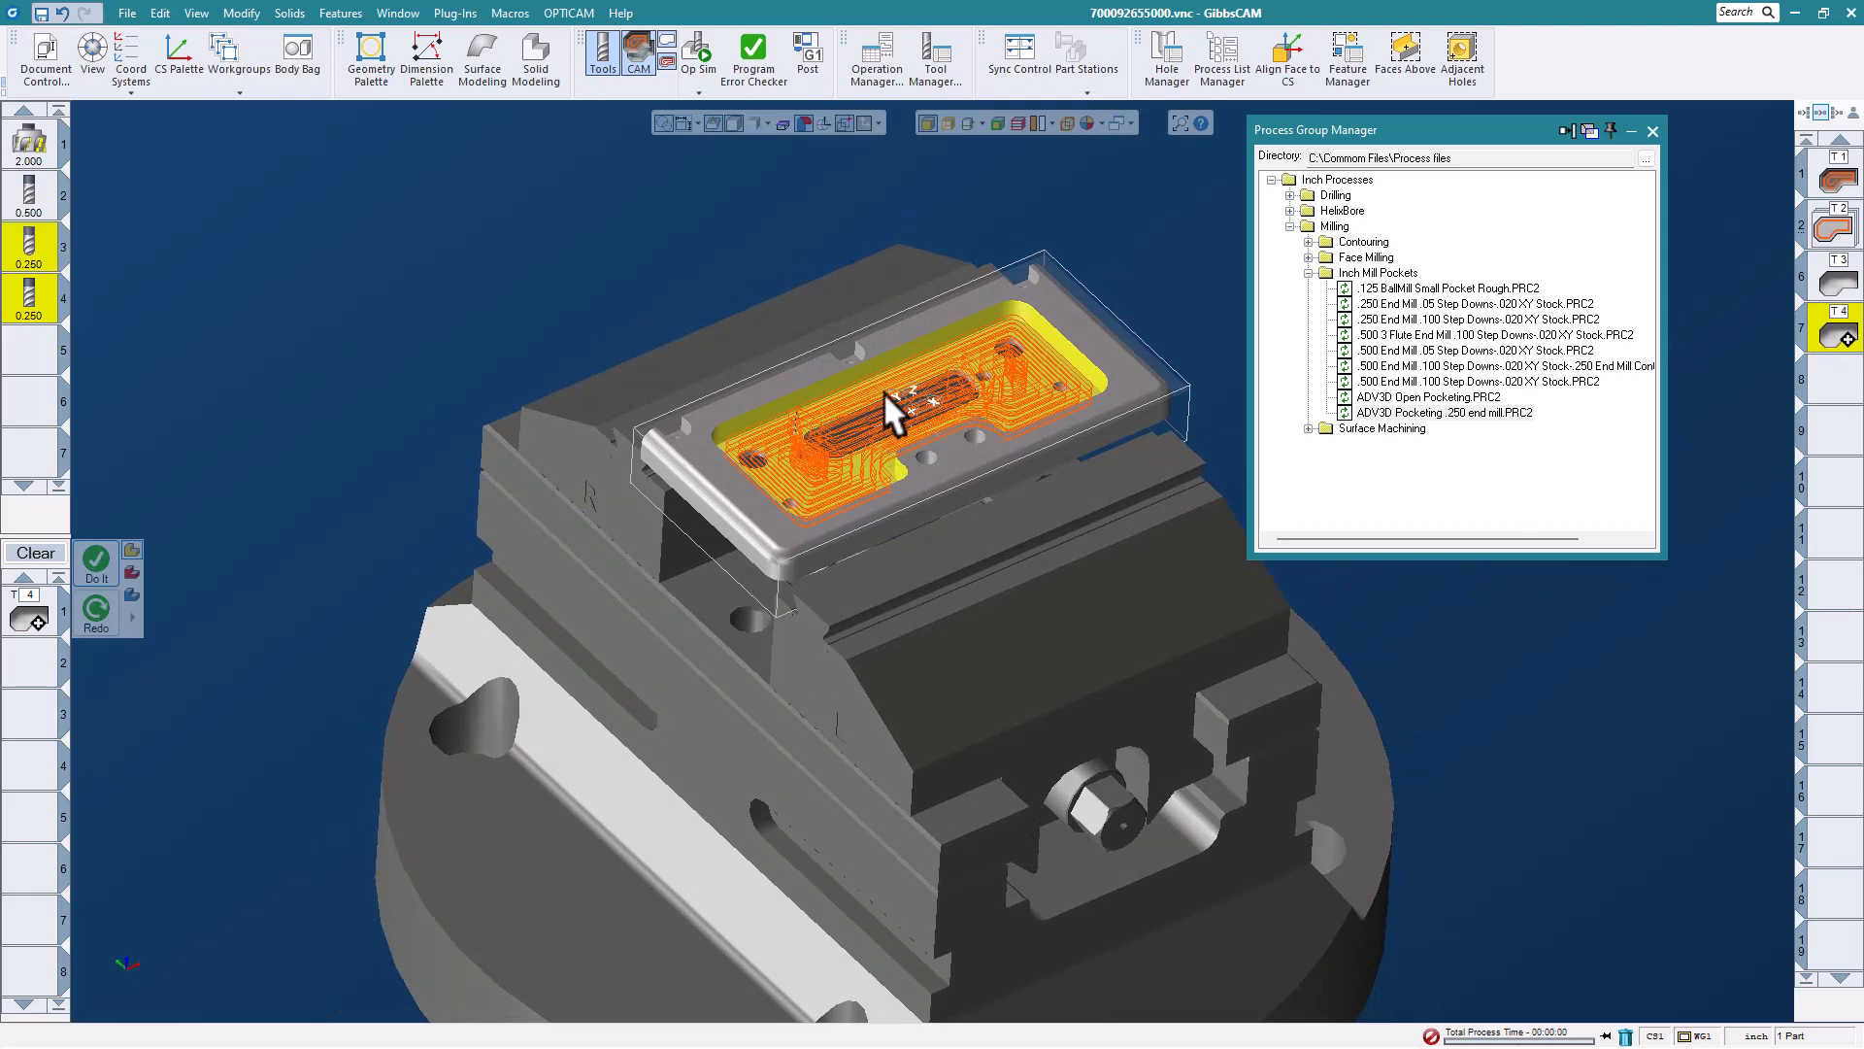
middle_drag(883, 392, 843, 329)
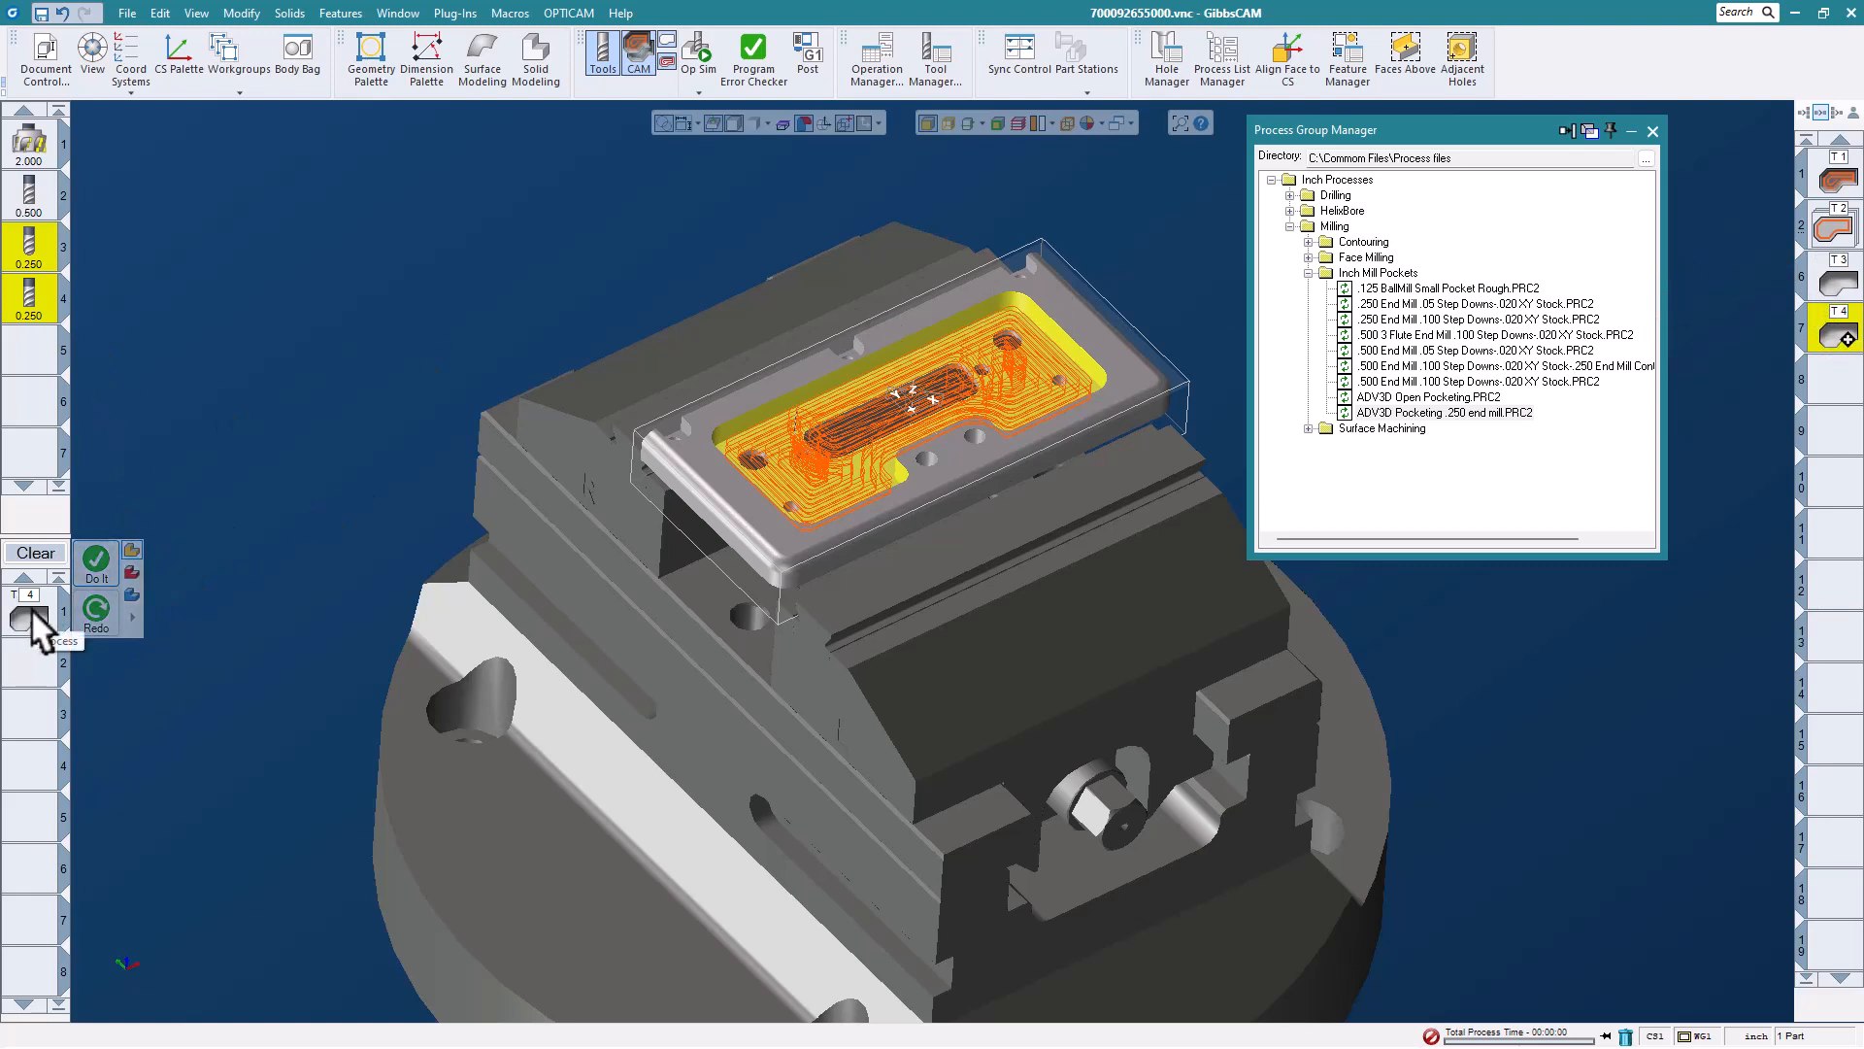
- Examine the geometry, holder and offset settings of milling tool 4 used for the pocketing process
click(34, 293)
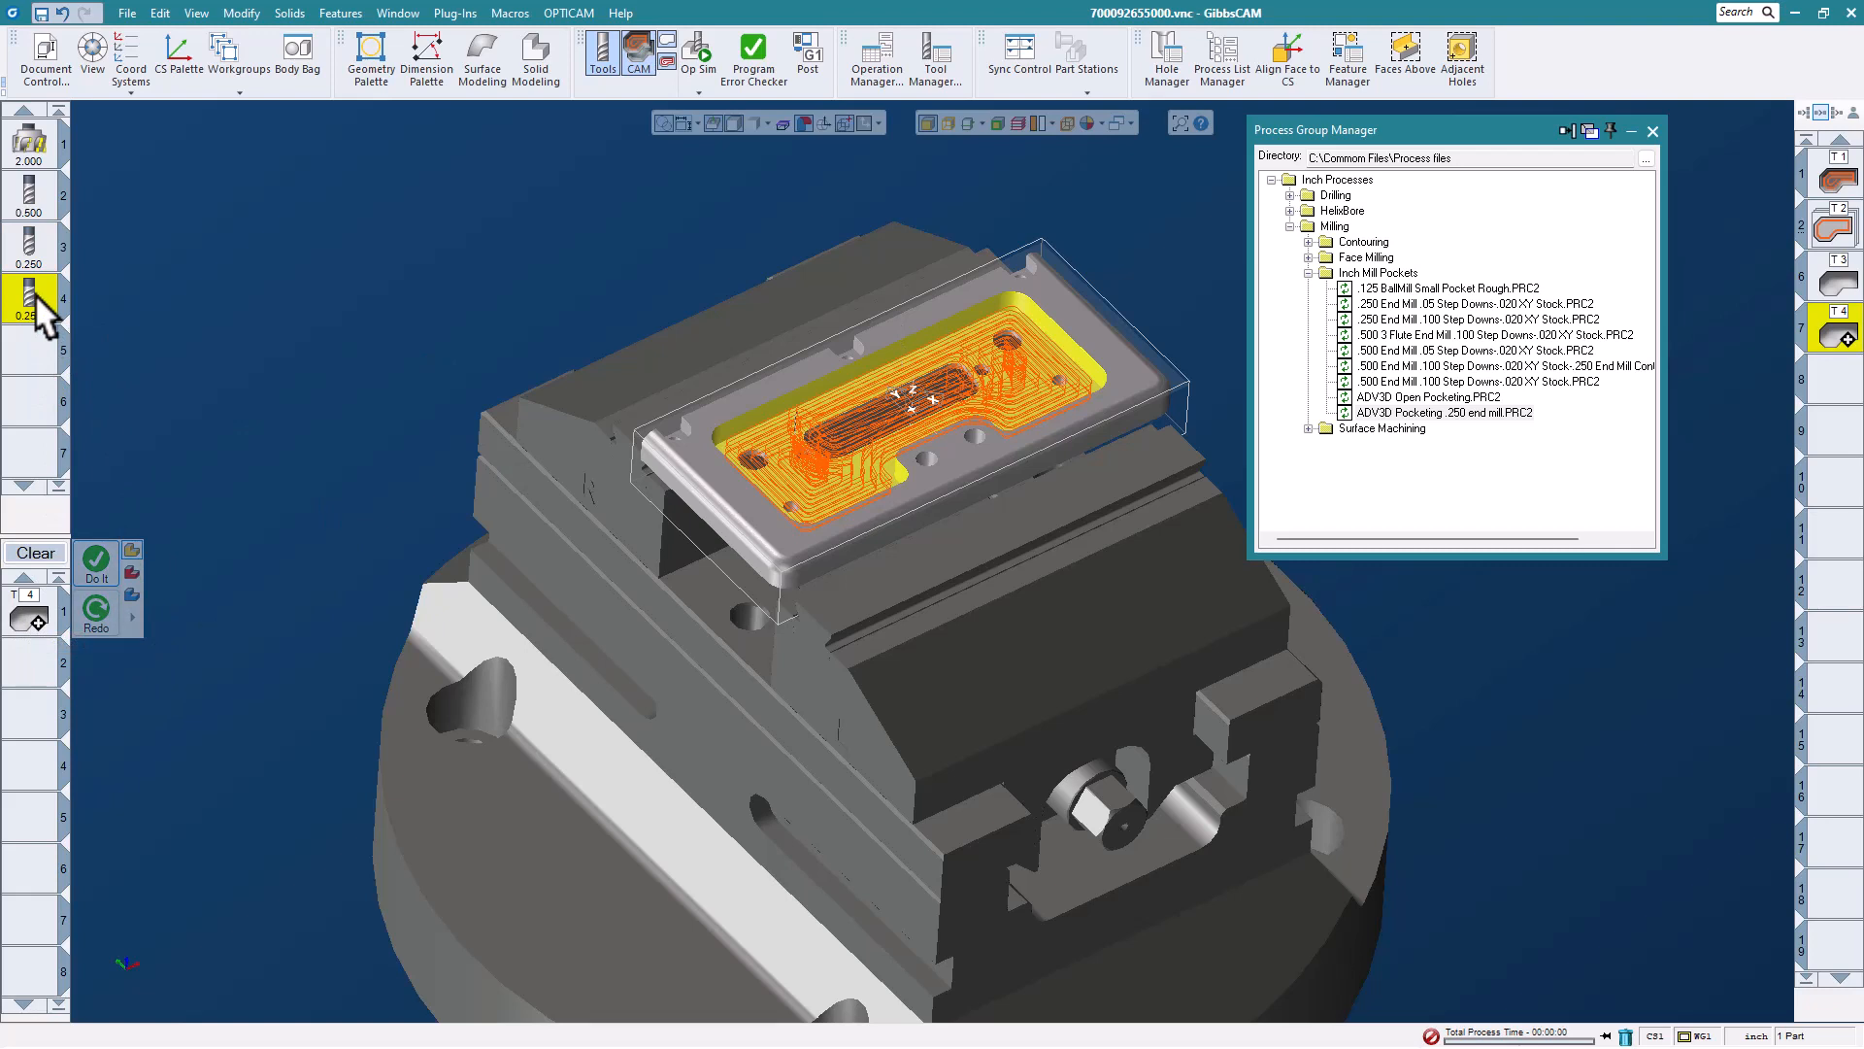
double_click(35, 293)
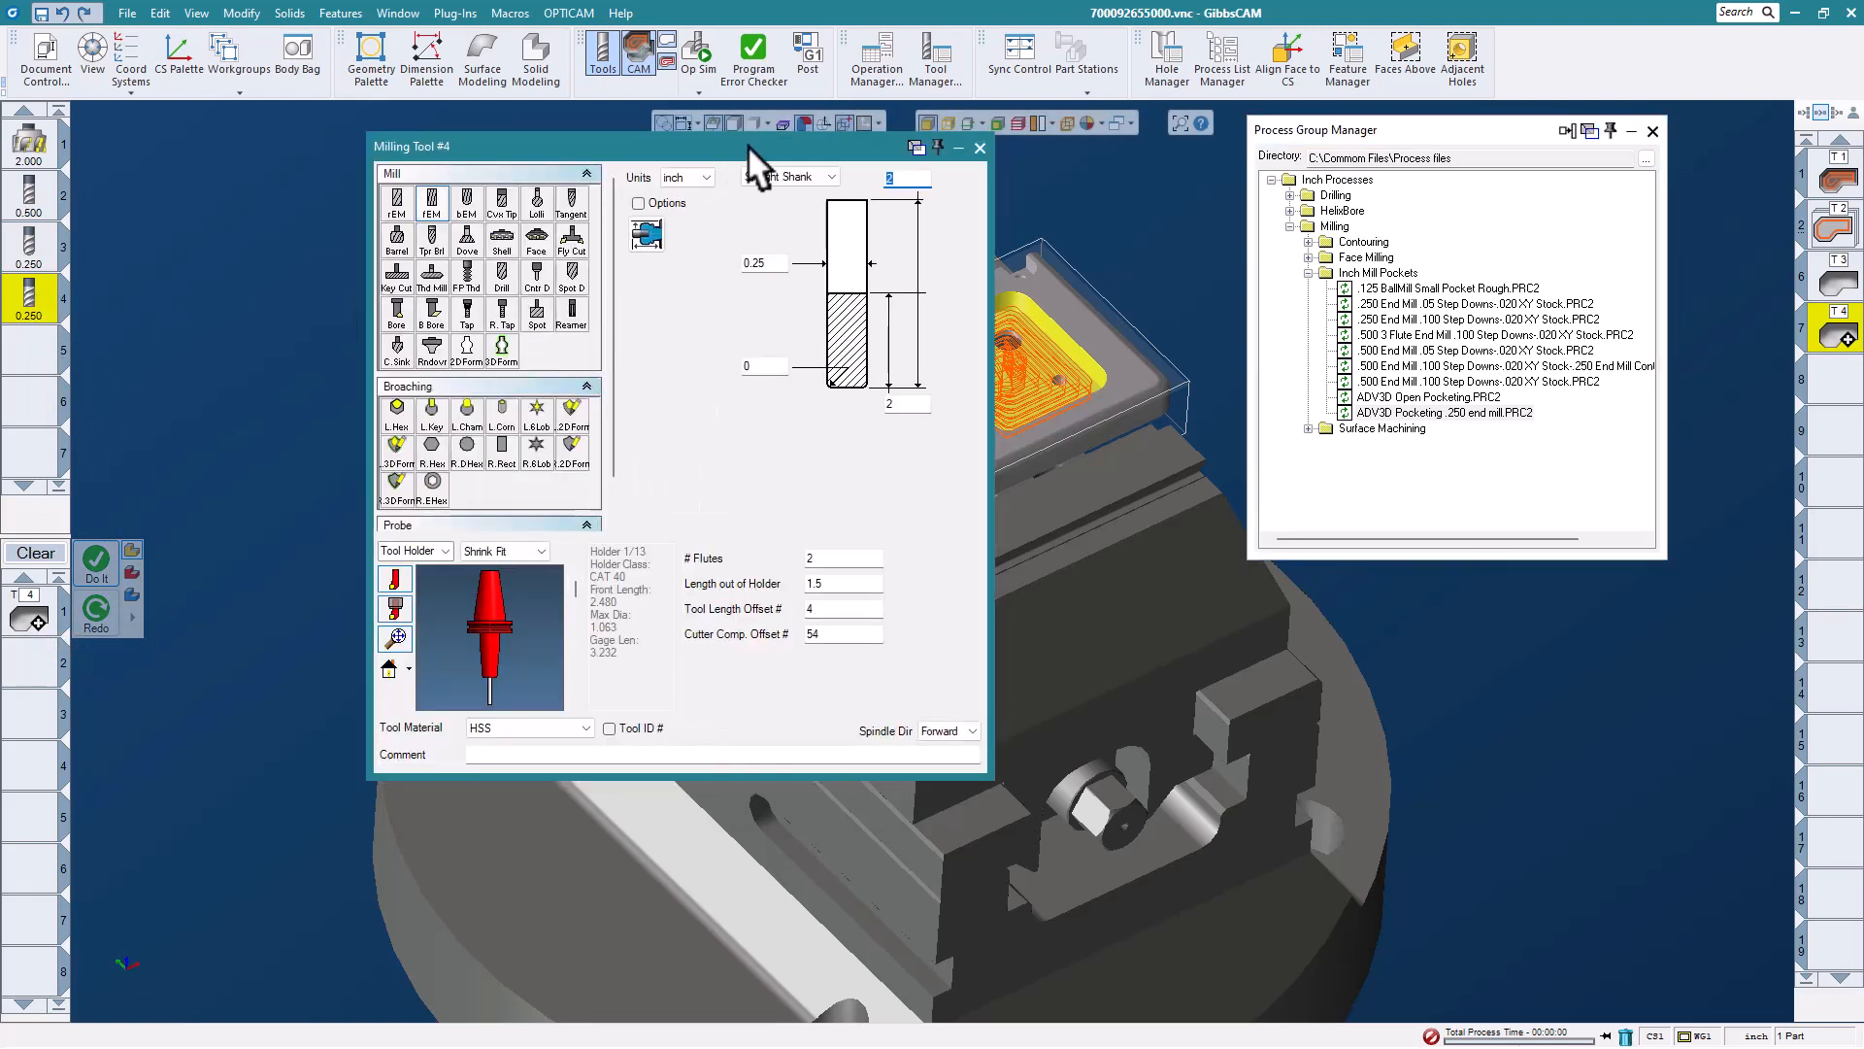
drag(748, 144, 705, 165)
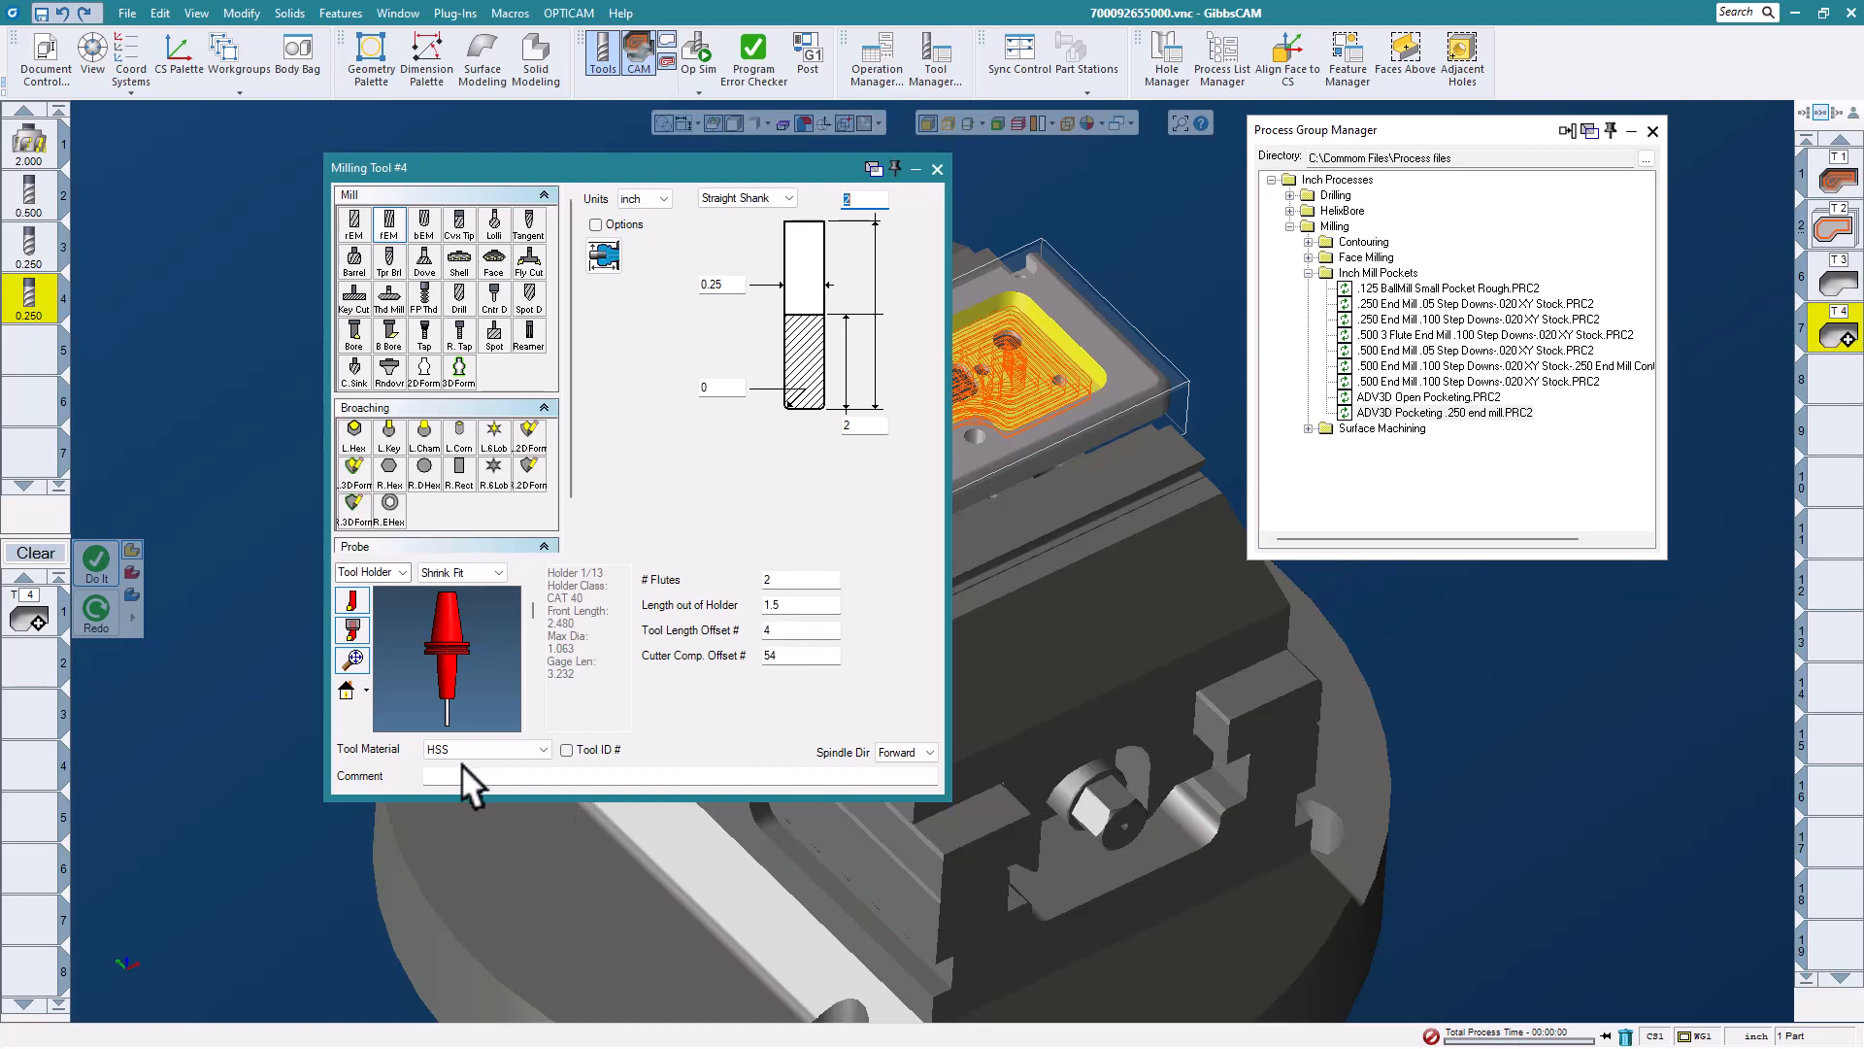
click(937, 165)
- Review the Advanced 3D Pocketing process's surface, mill feature, options, entry/exit, boundary and rotation settings
click(35, 618)
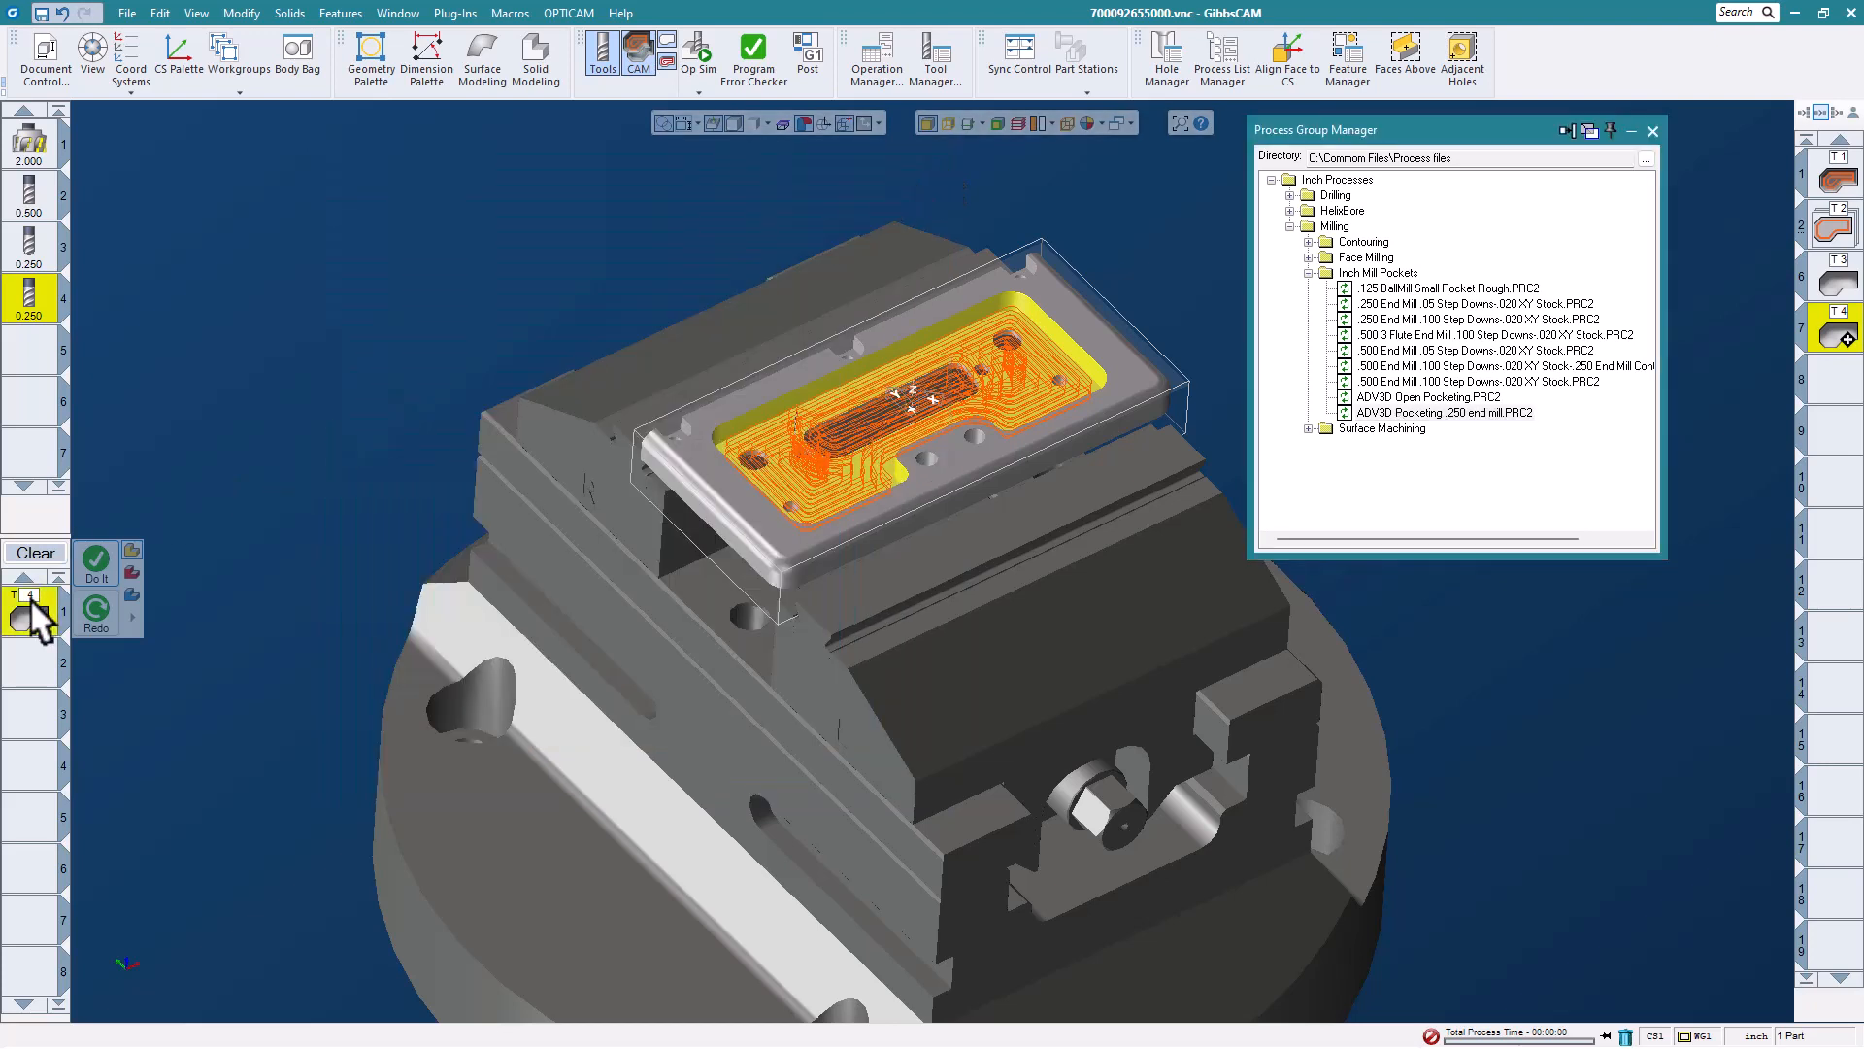
double_click(32, 608)
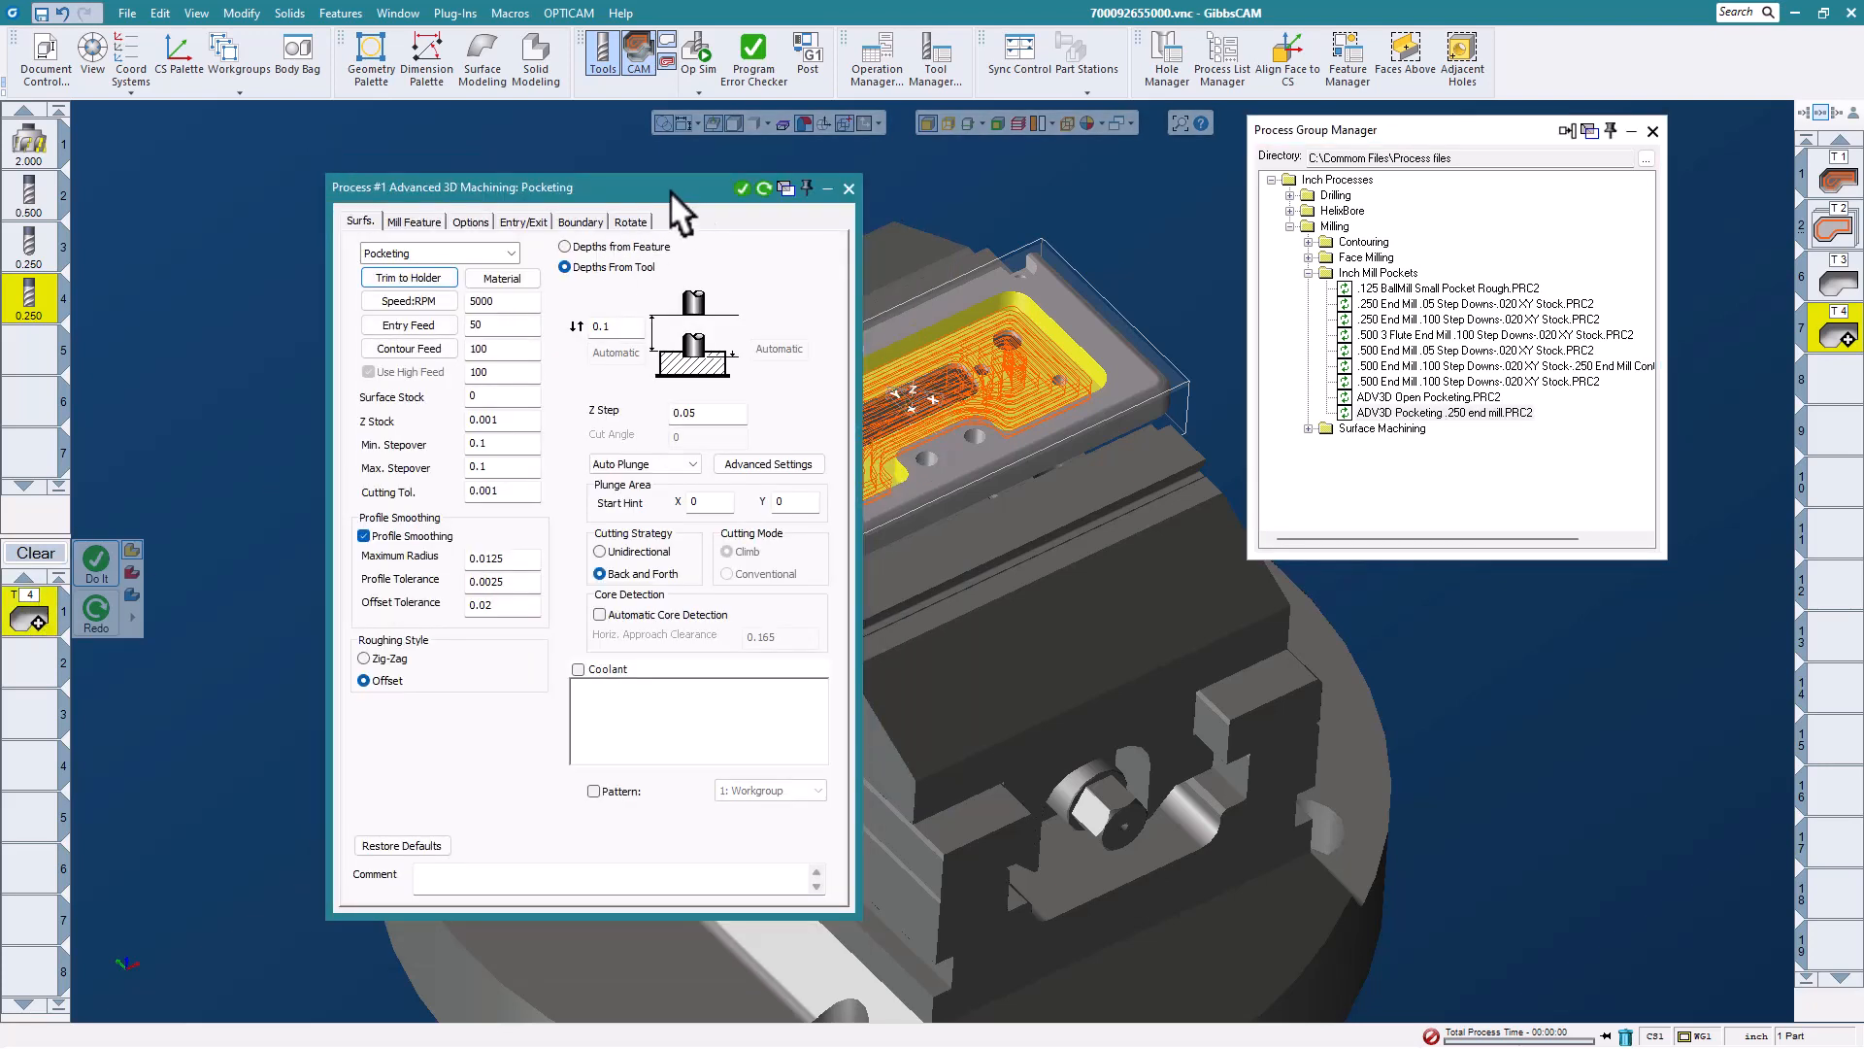
drag(670, 190, 845, 173)
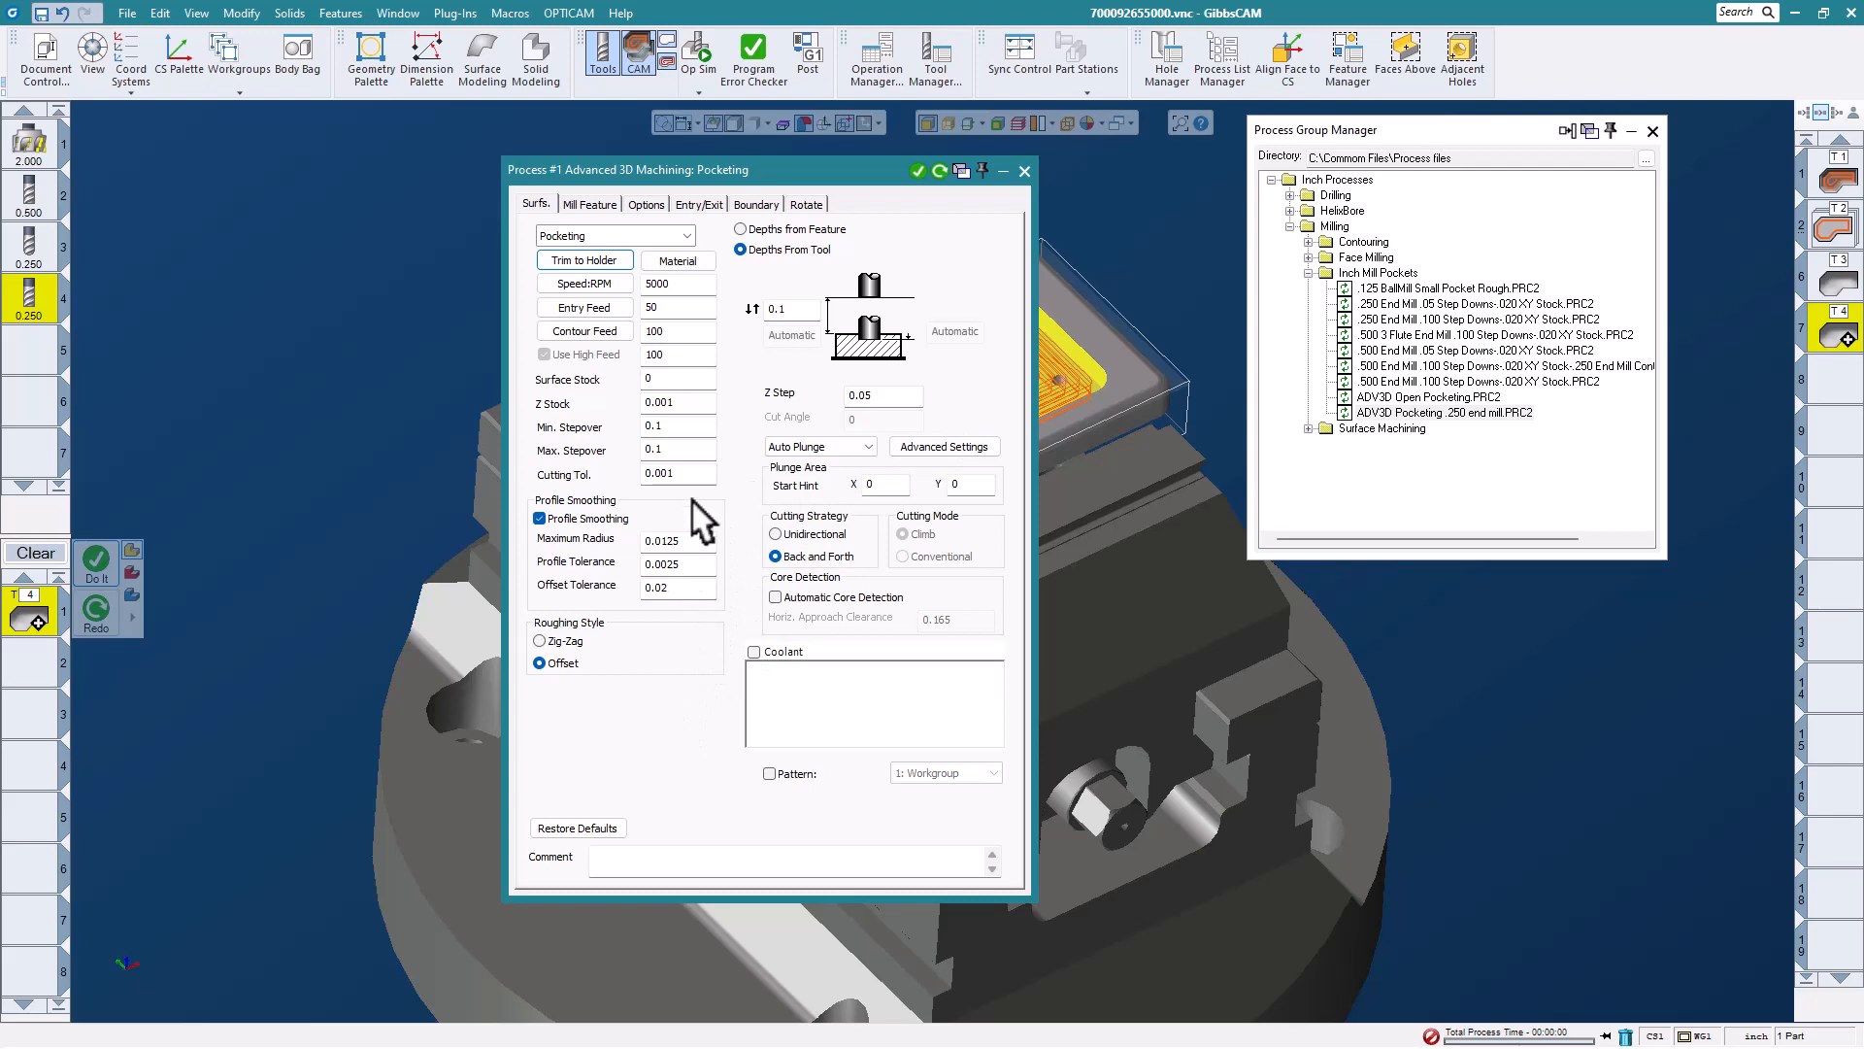
click(599, 193)
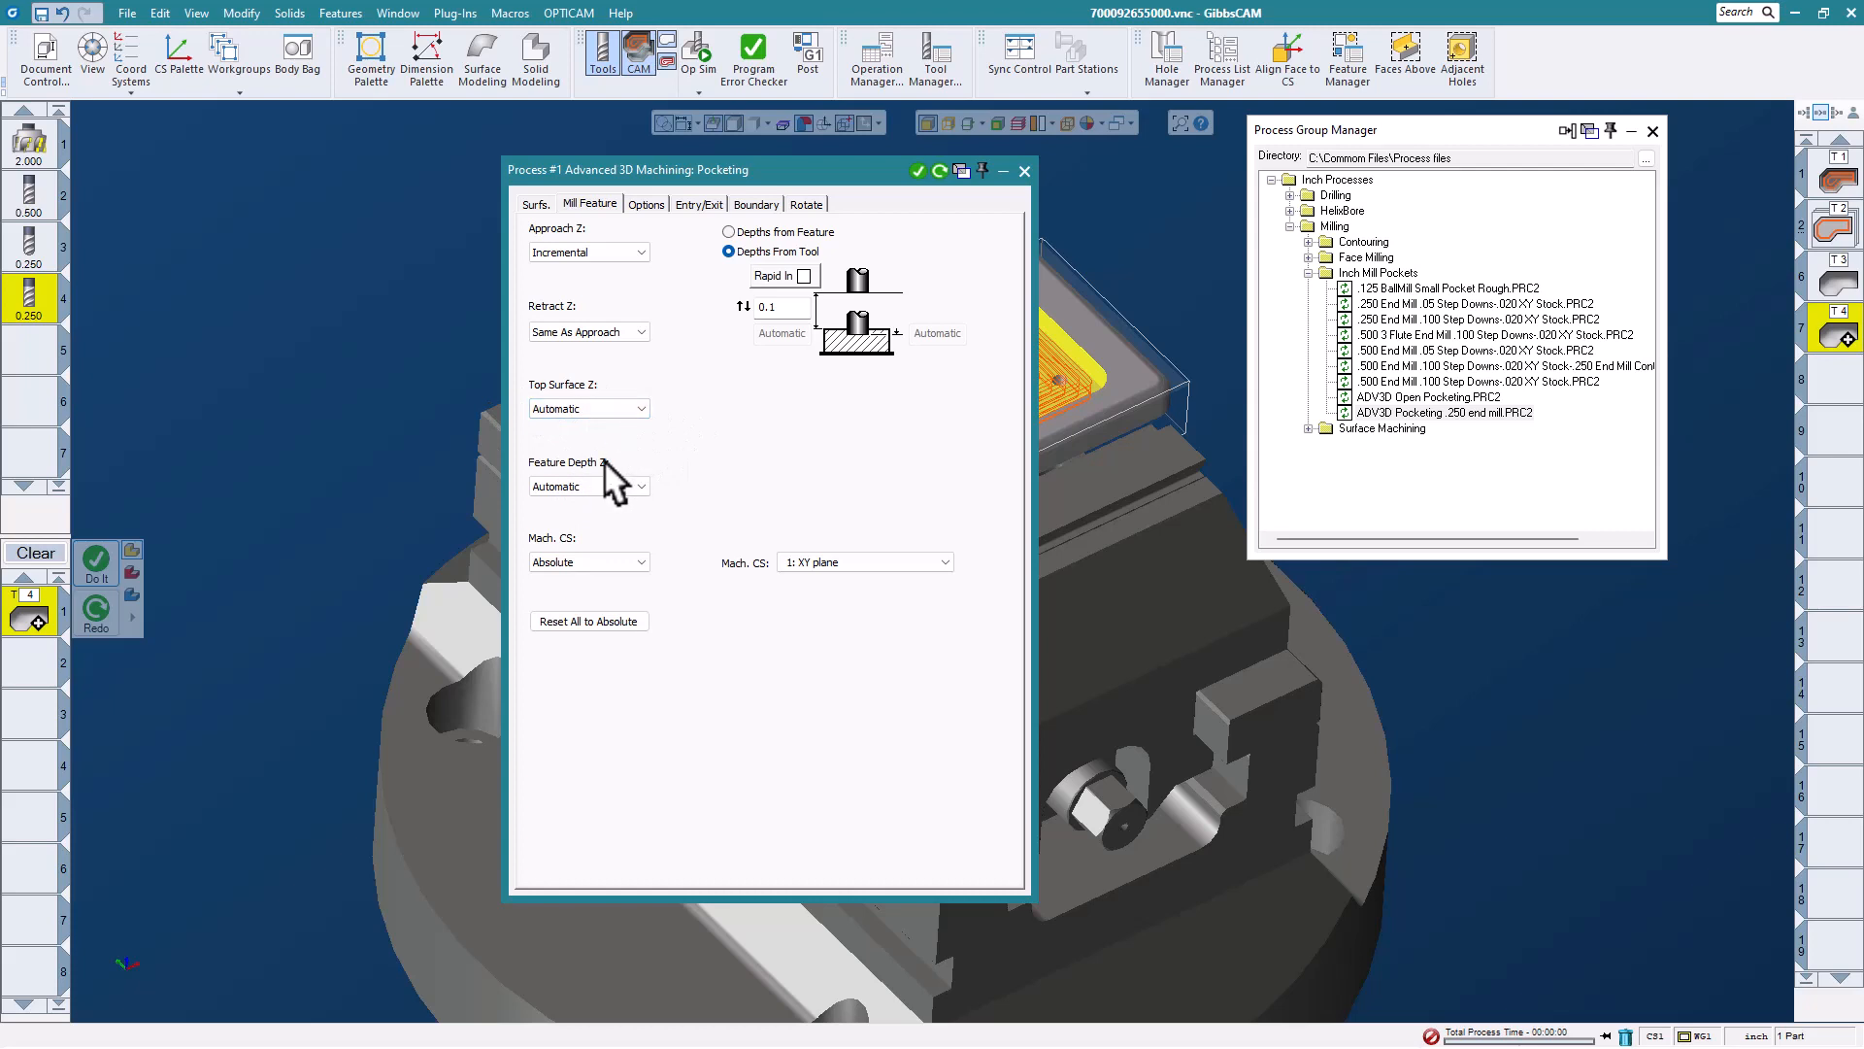
click(645, 204)
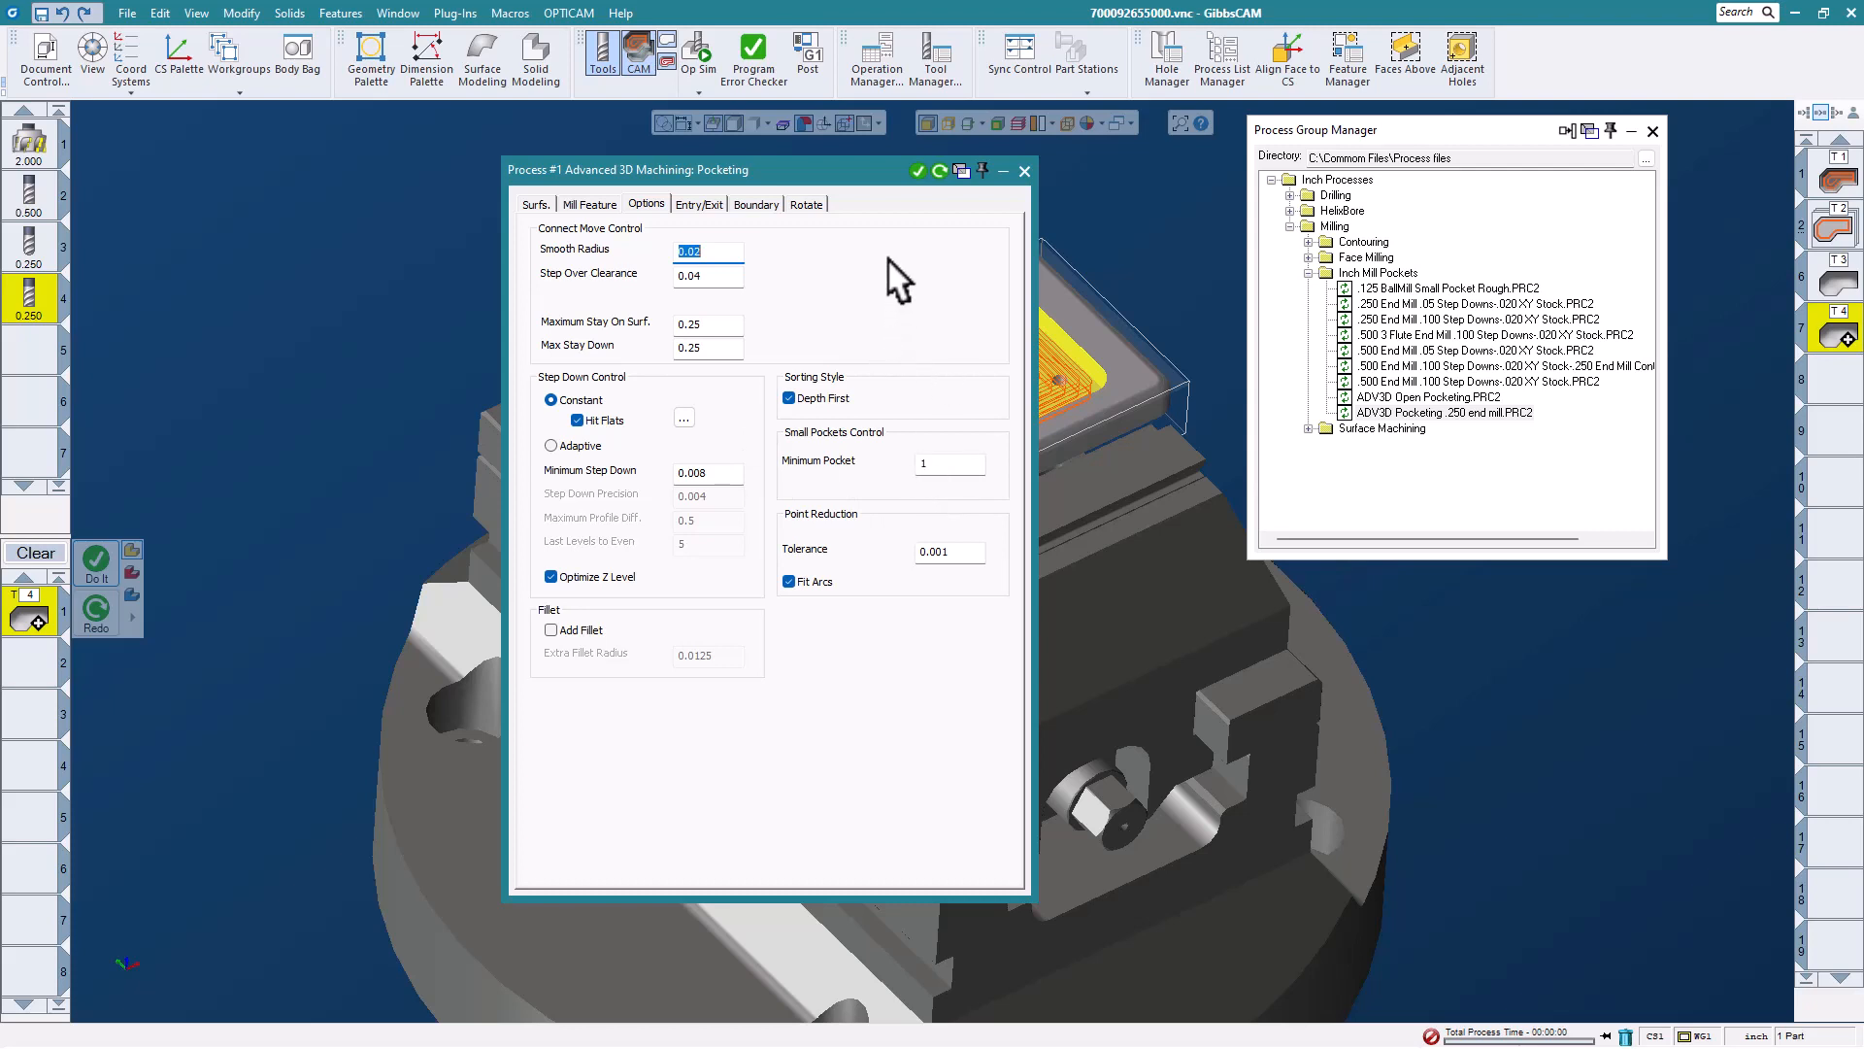
click(690, 203)
click(751, 202)
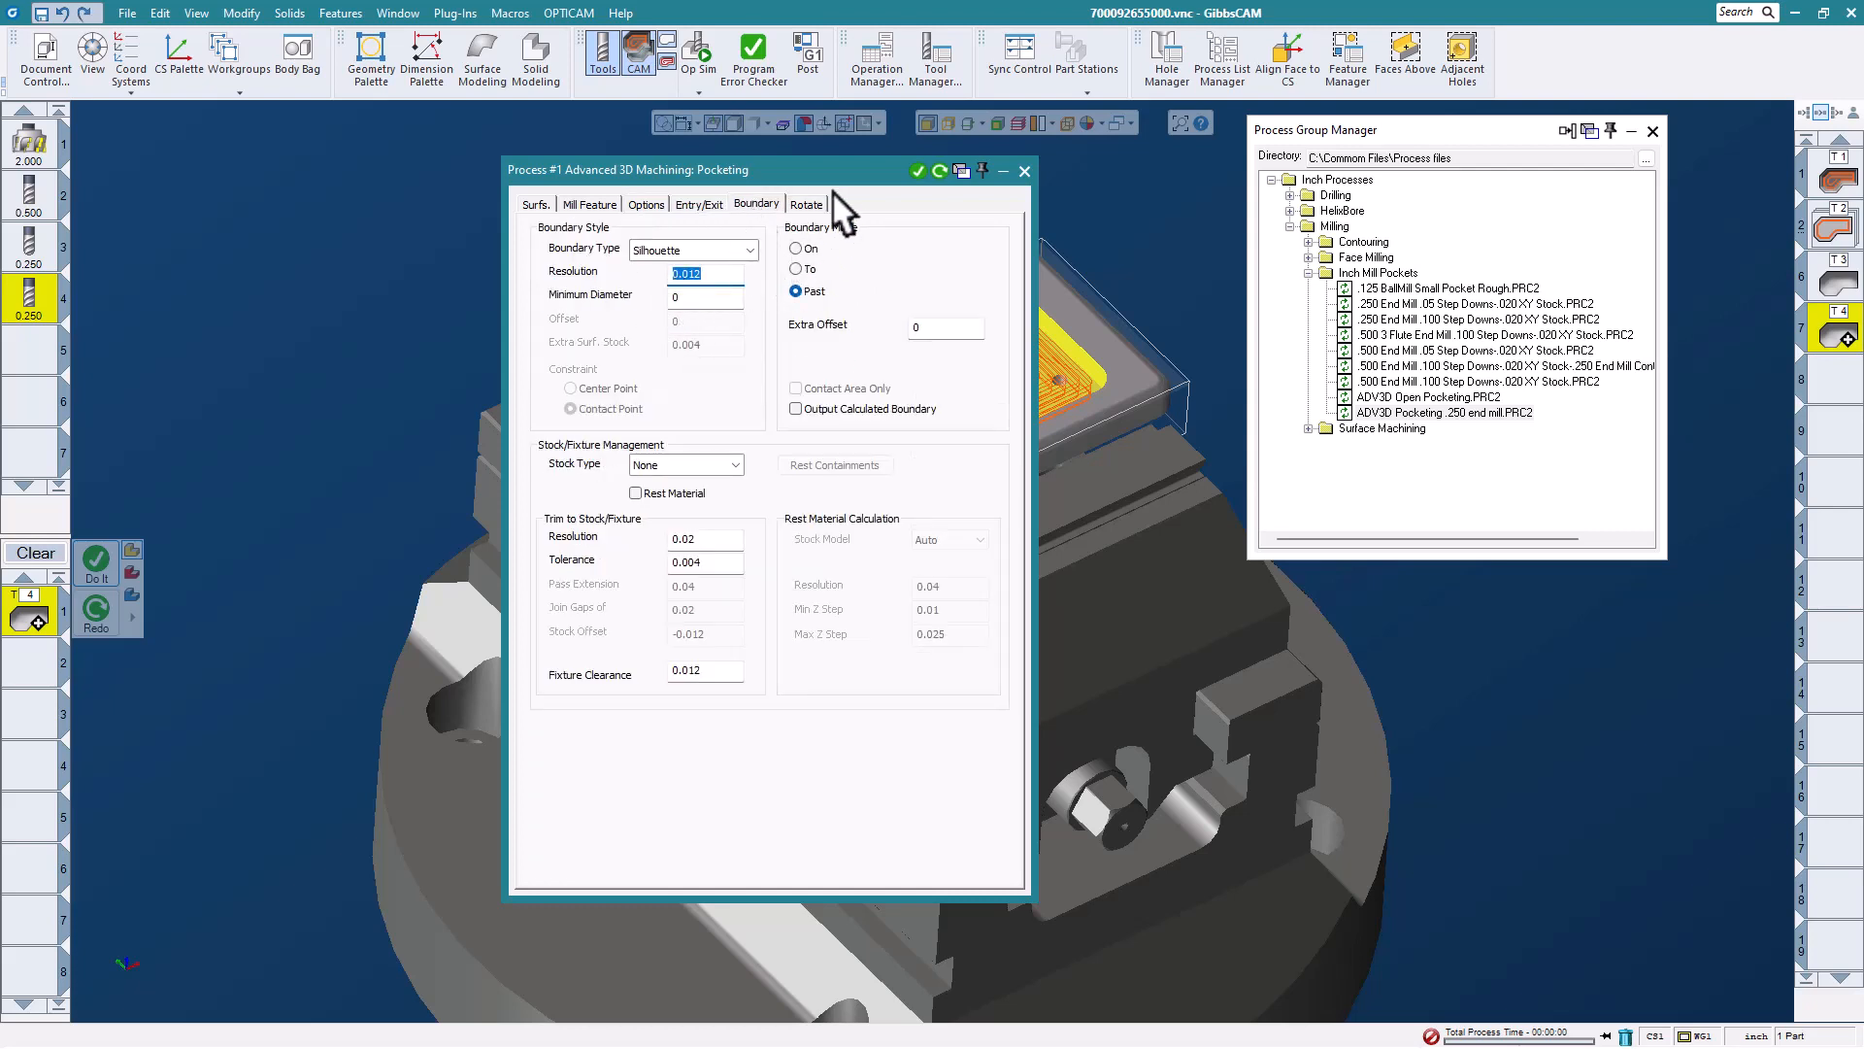
click(806, 204)
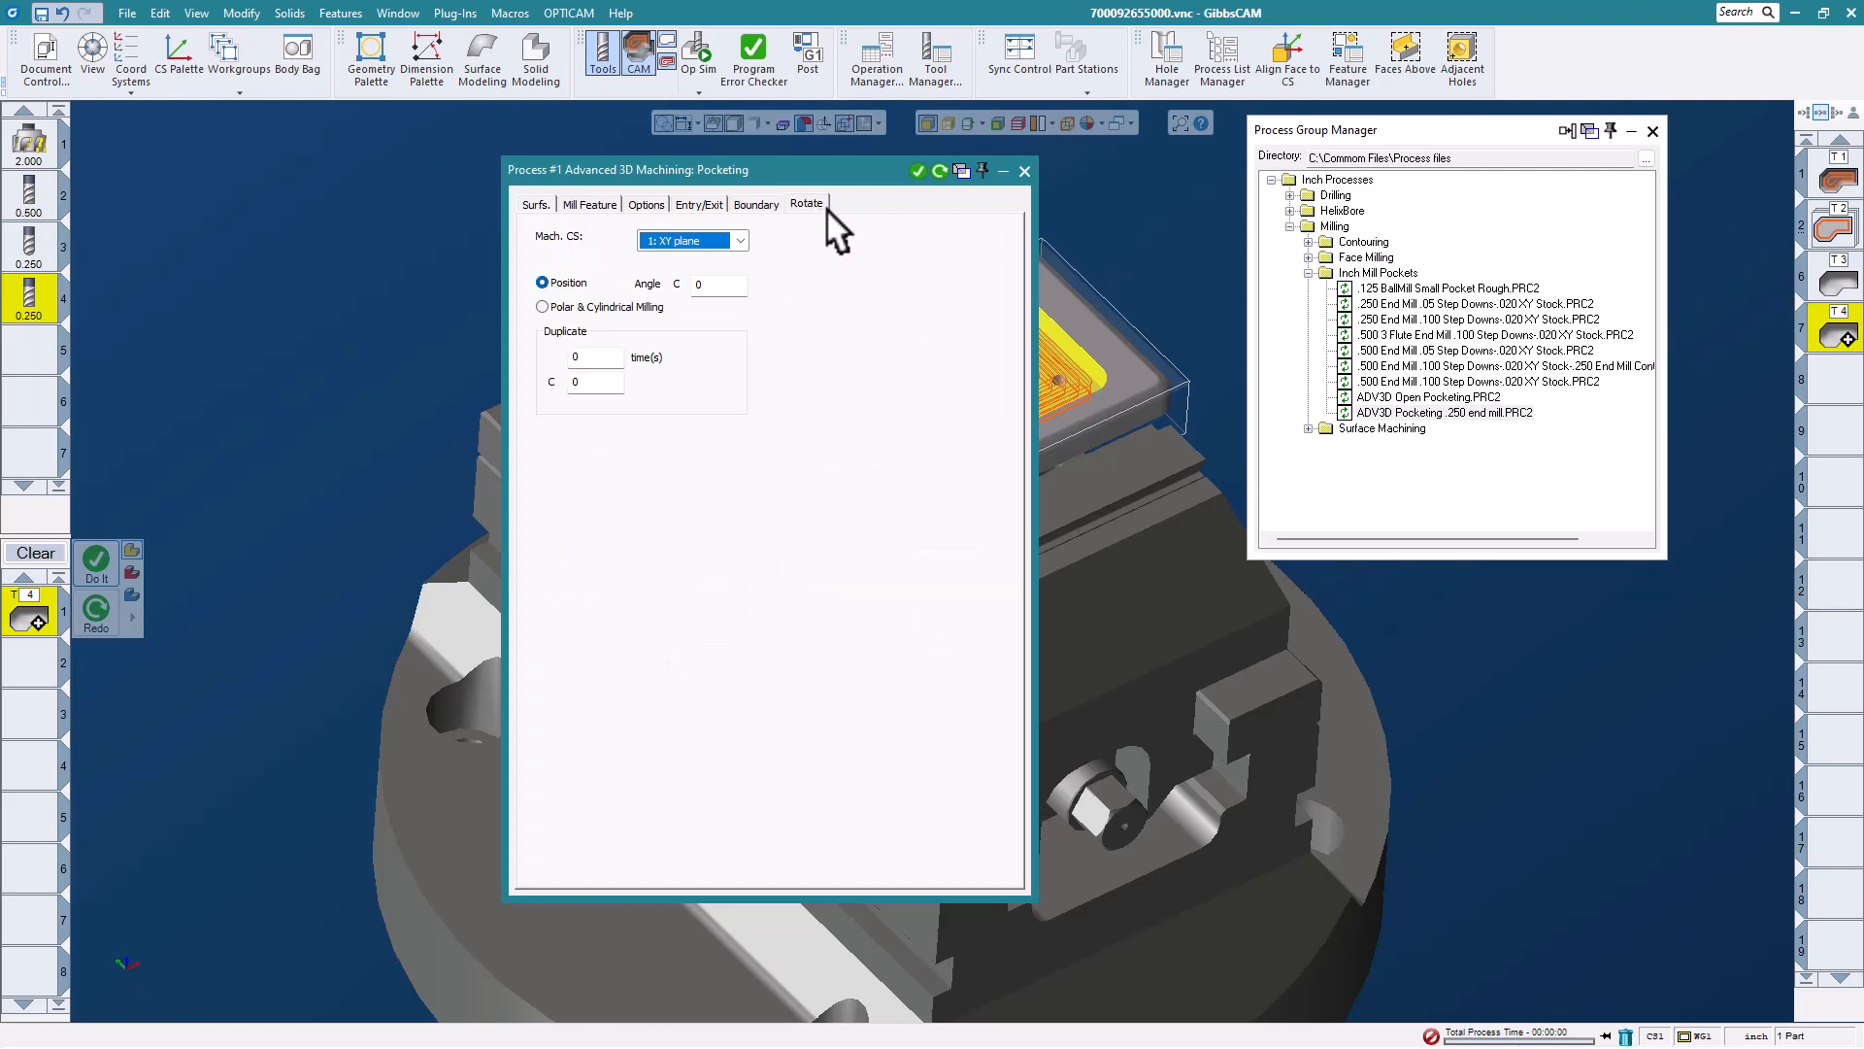
click(1023, 170)
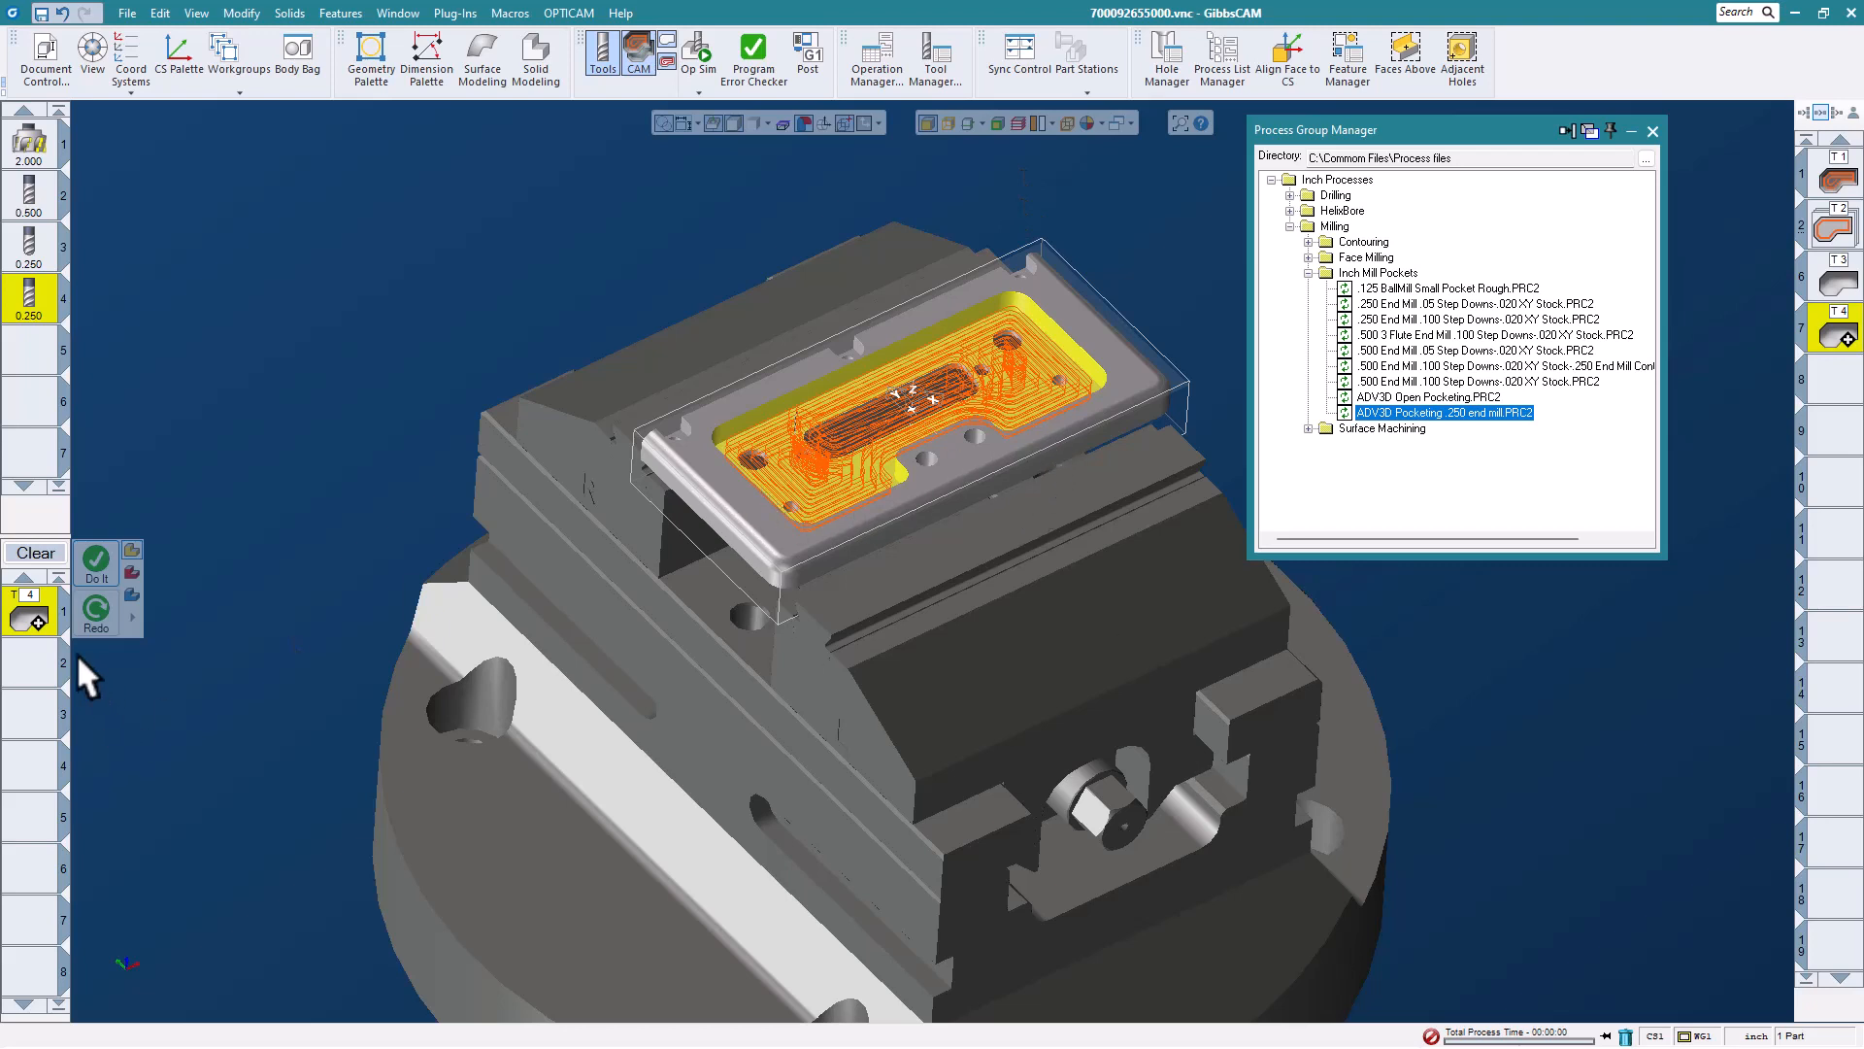
right_click(39, 610)
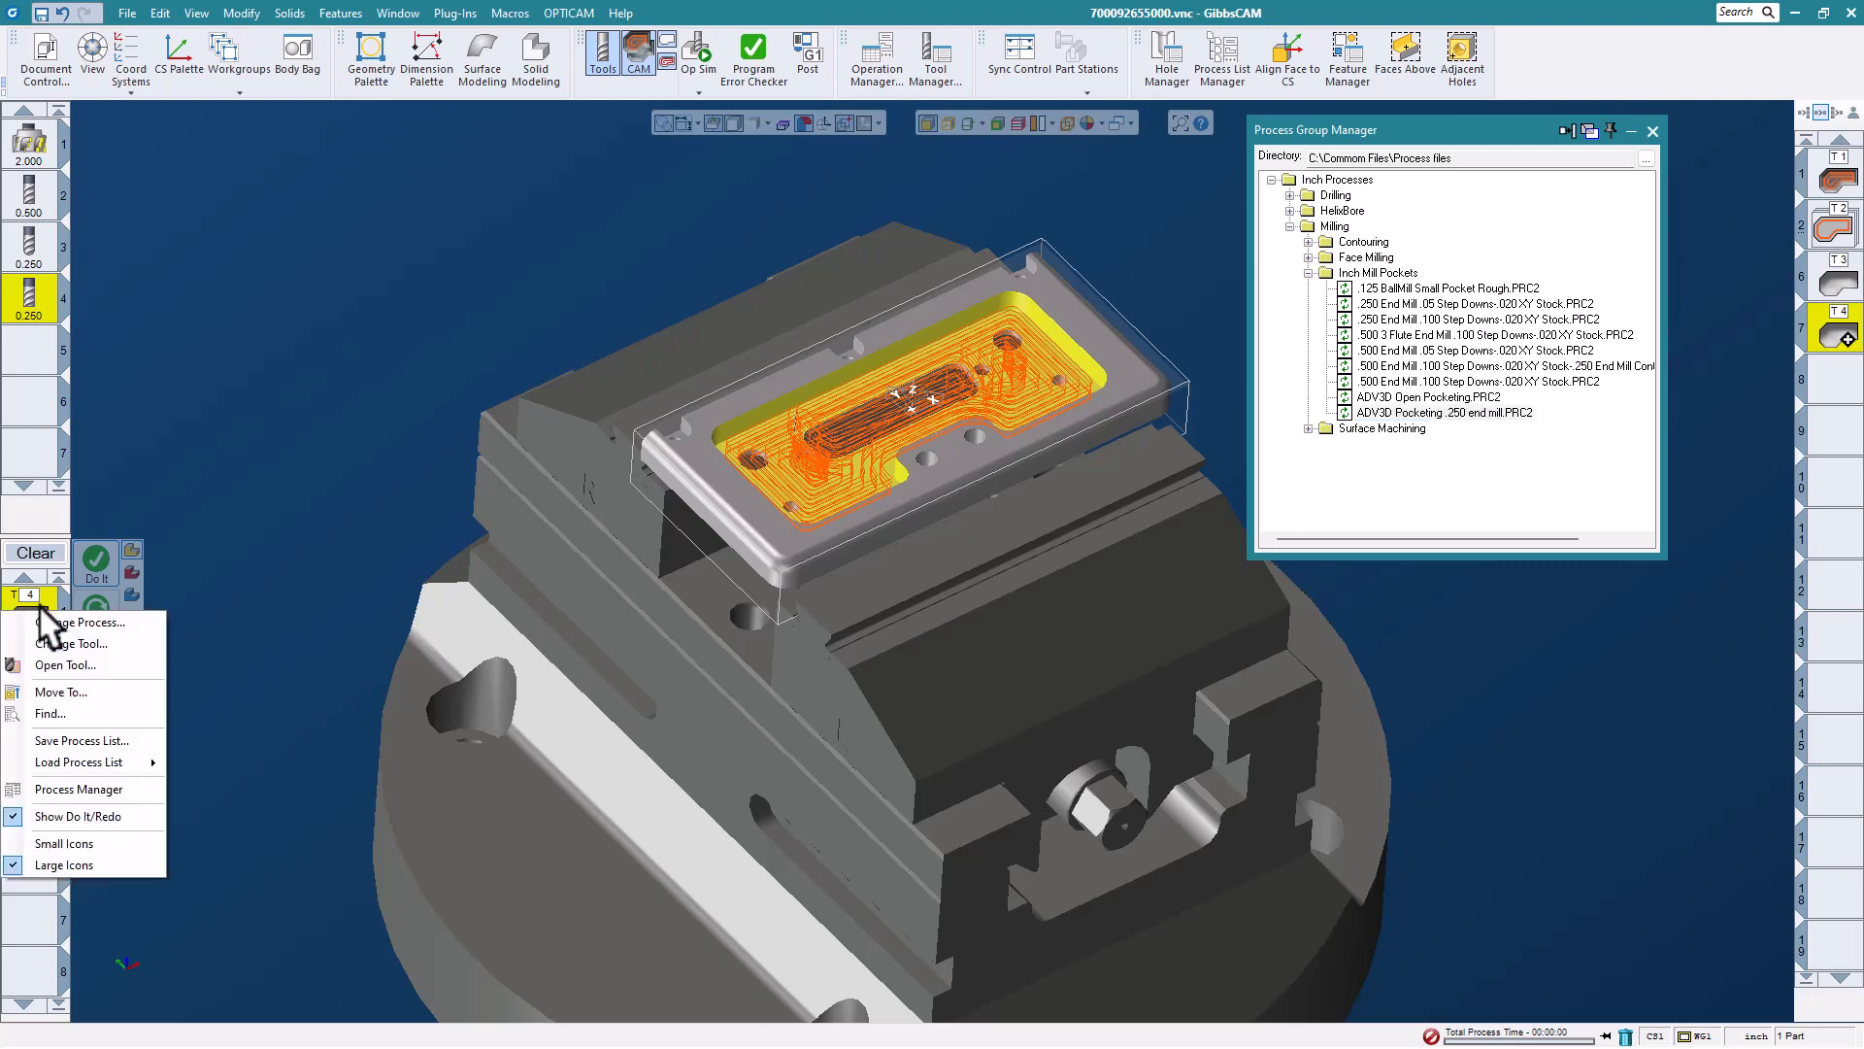
click(120, 738)
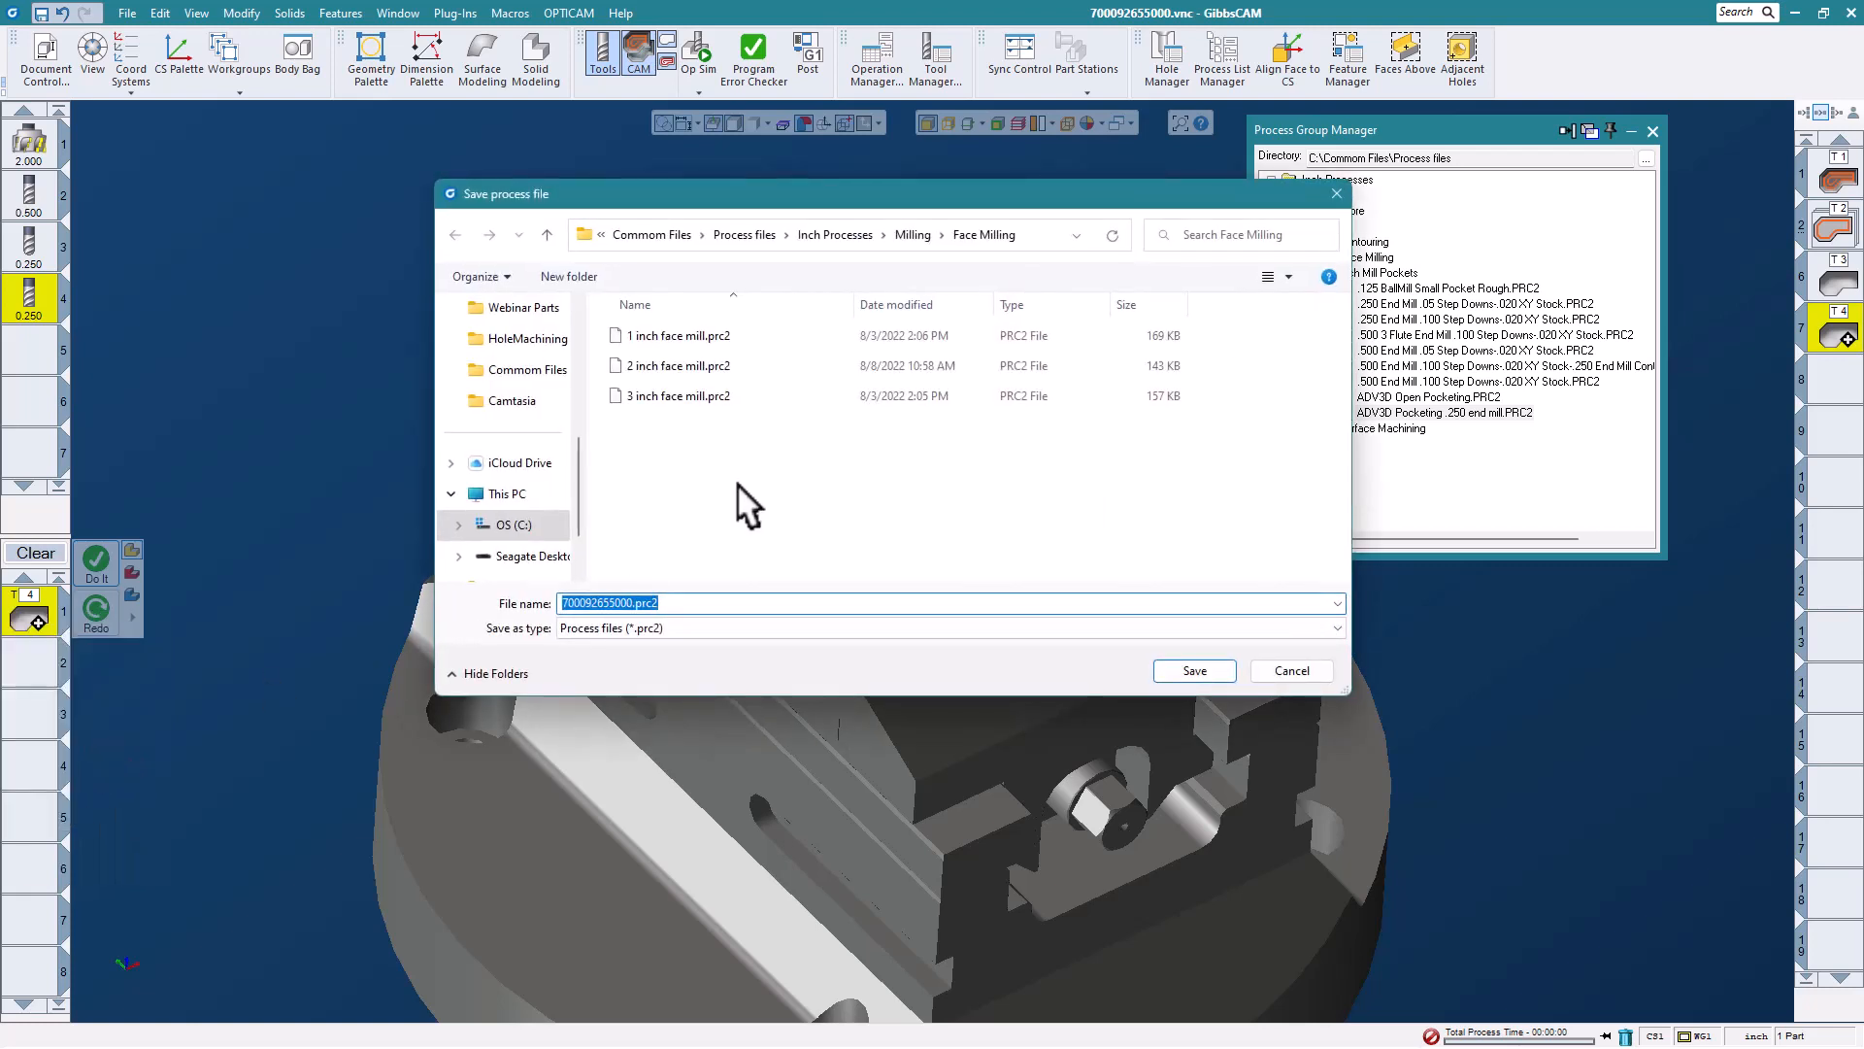
click(835, 235)
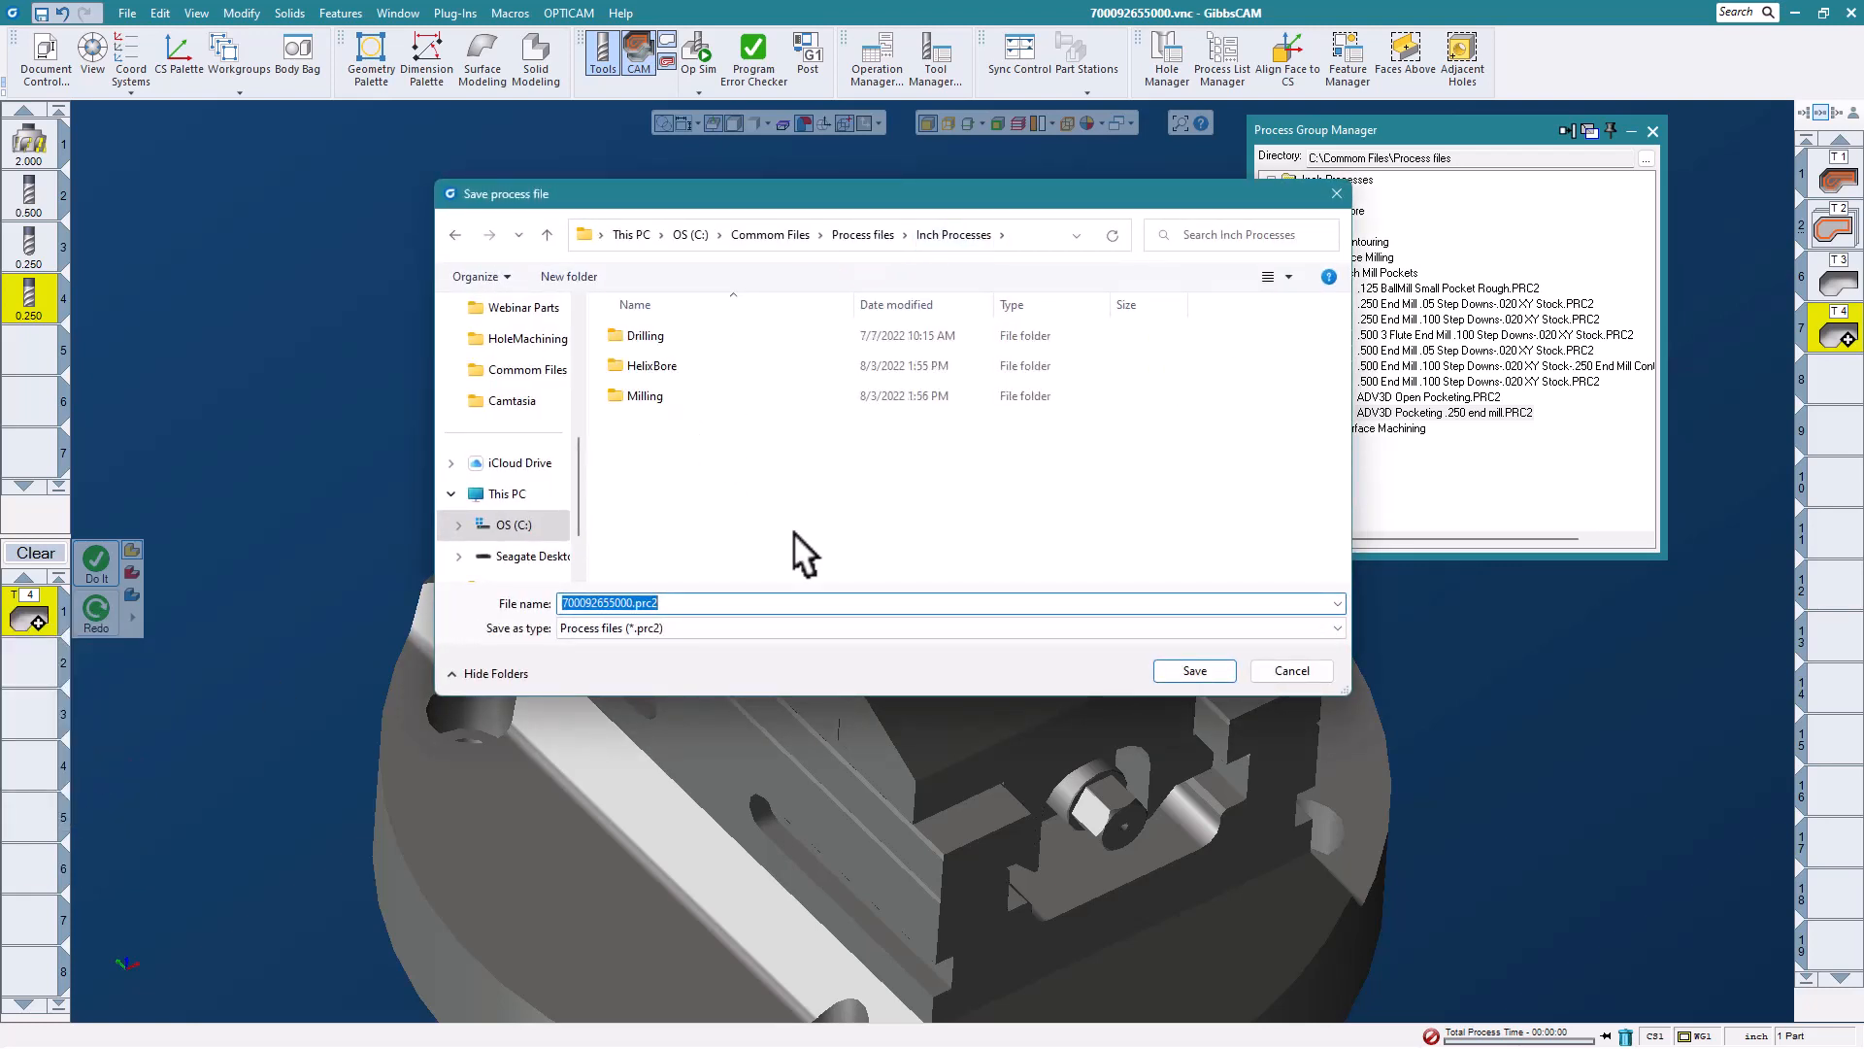
double_click(633, 393)
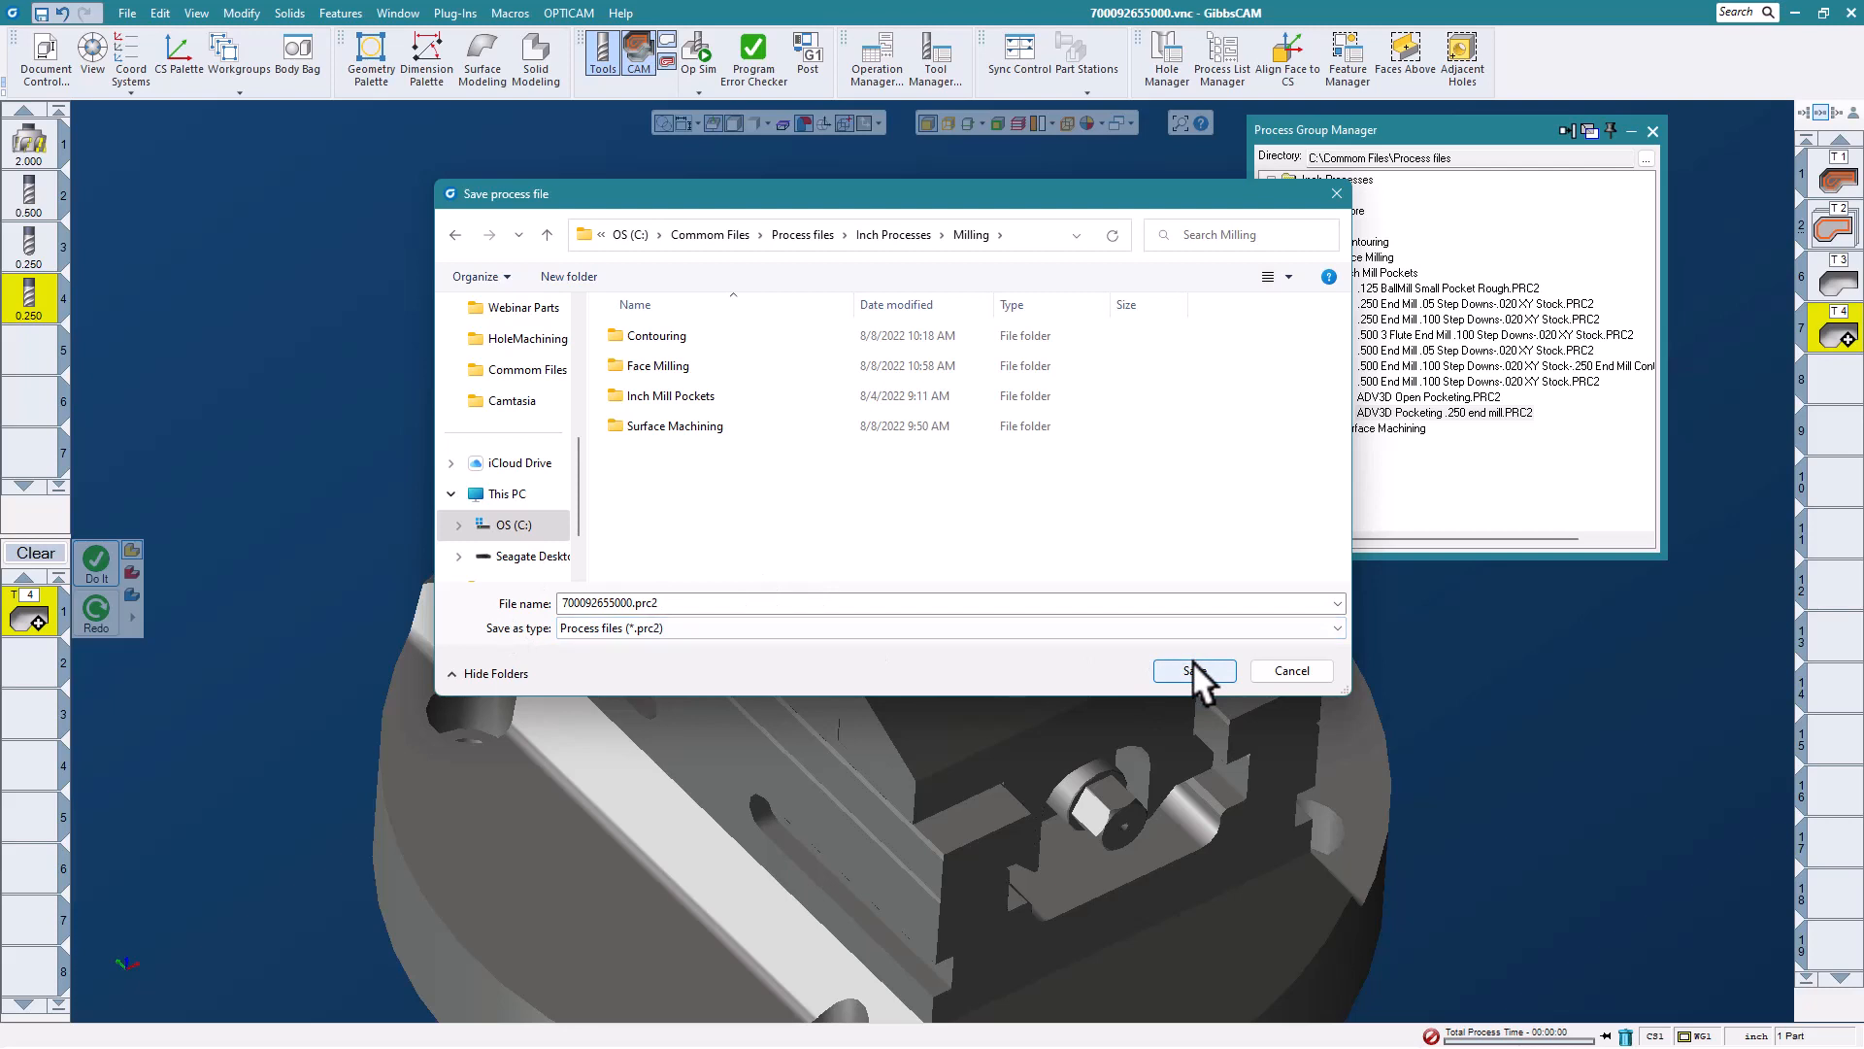
click(1291, 670)
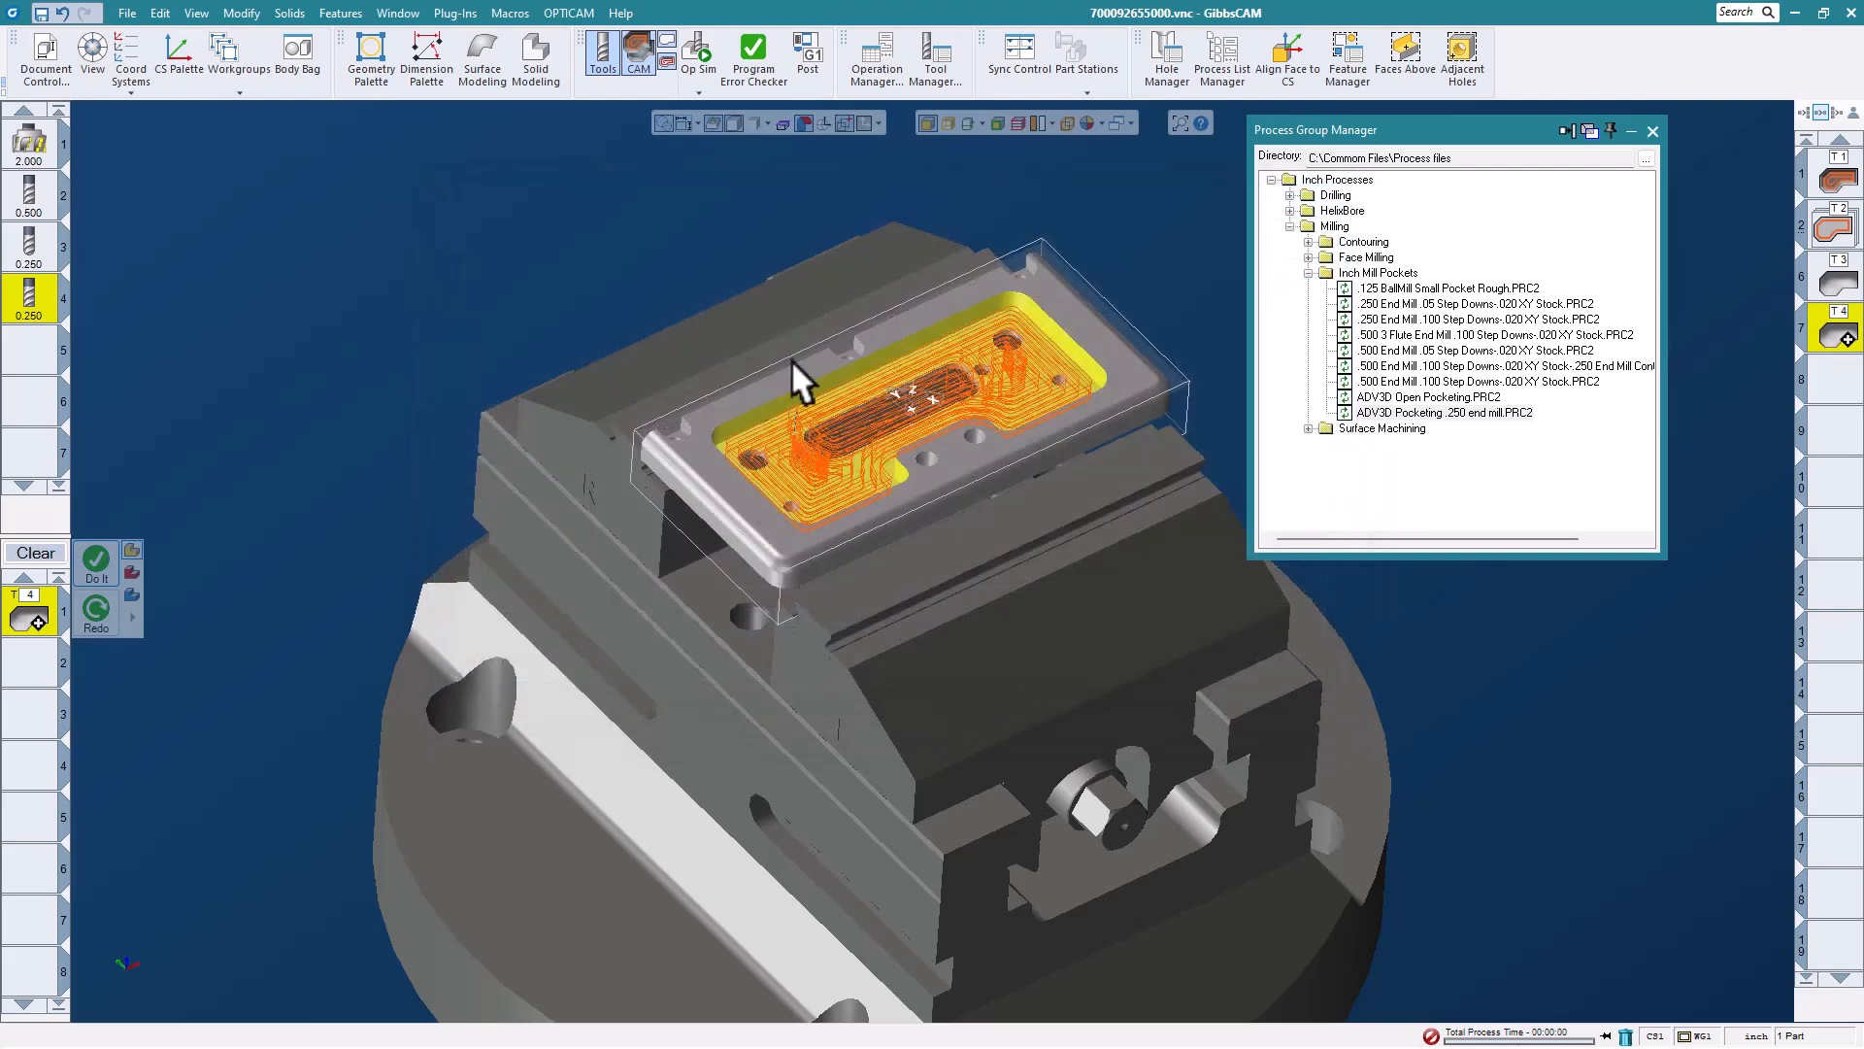
- Move the Process Group Manager aside to uncover the plate and collapse the Inch Mill Pockets folder
middle_drag(790, 361, 827, 431)
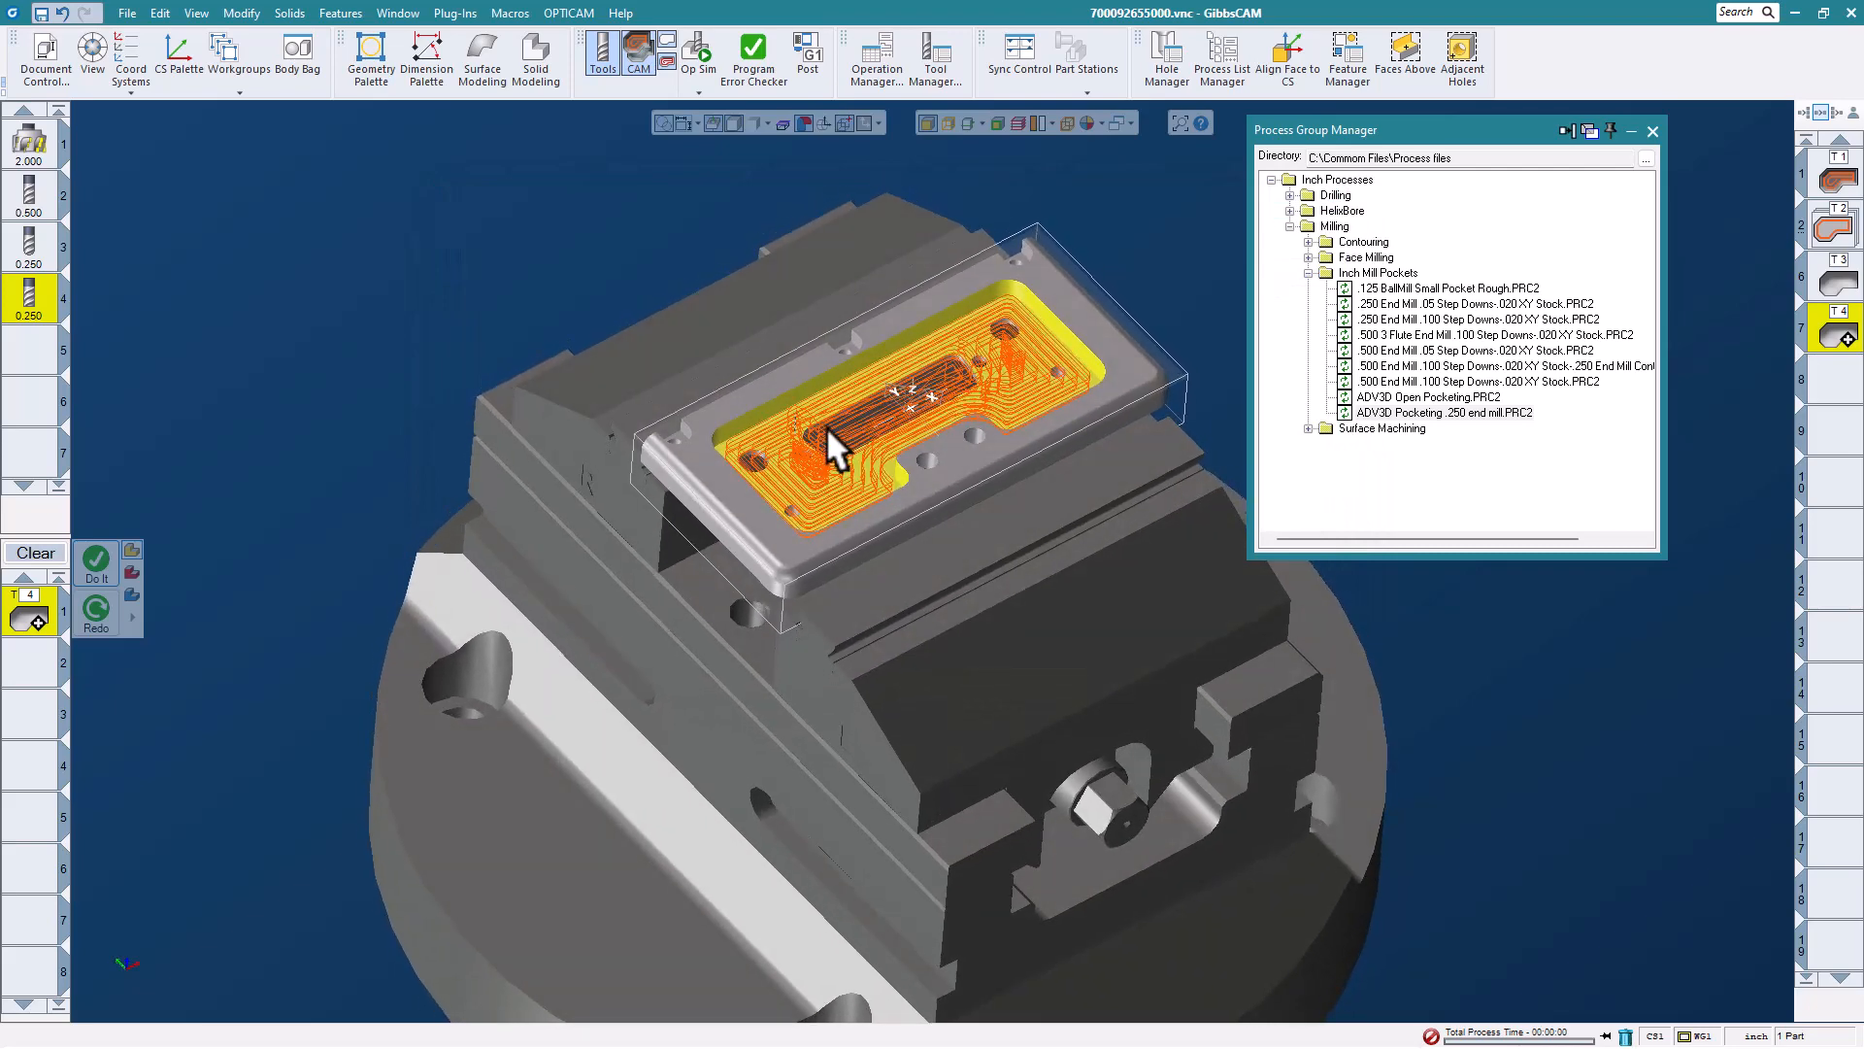
middle_drag(954, 361, 830, 378)
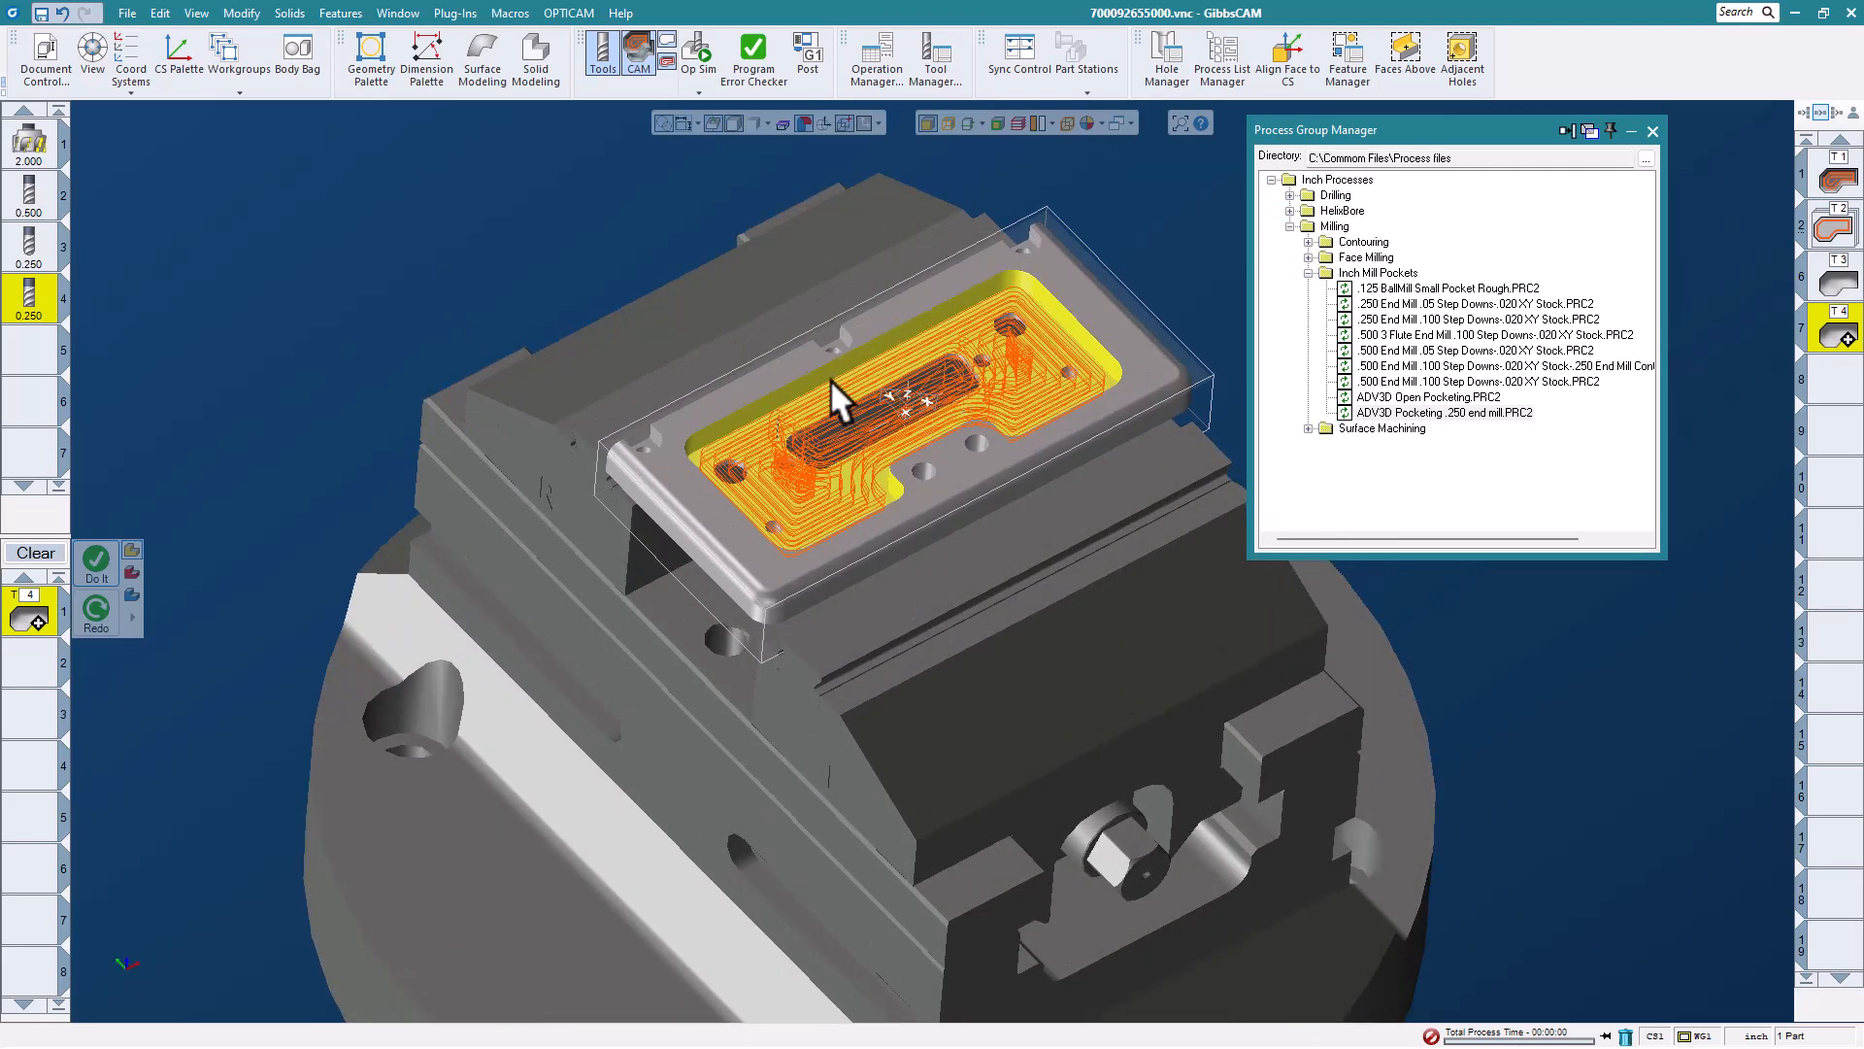
drag(1525, 118, 1583, 121)
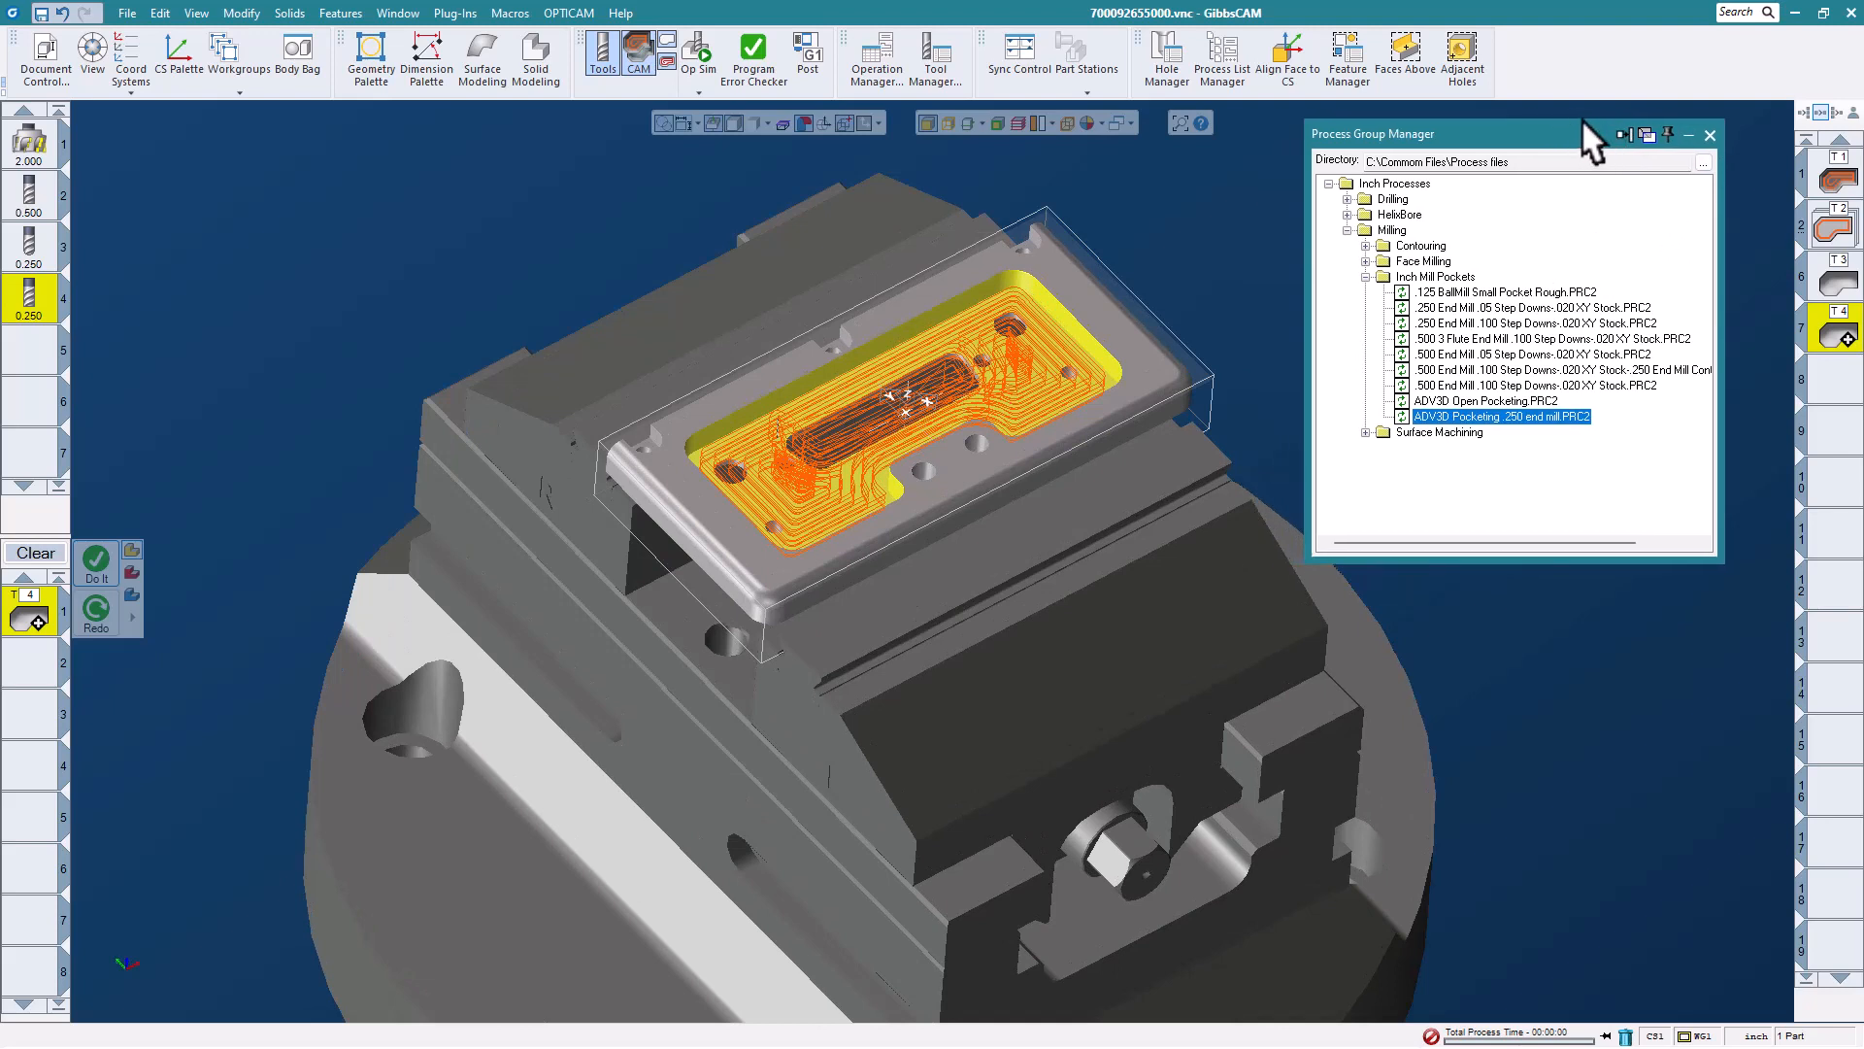
click(1366, 277)
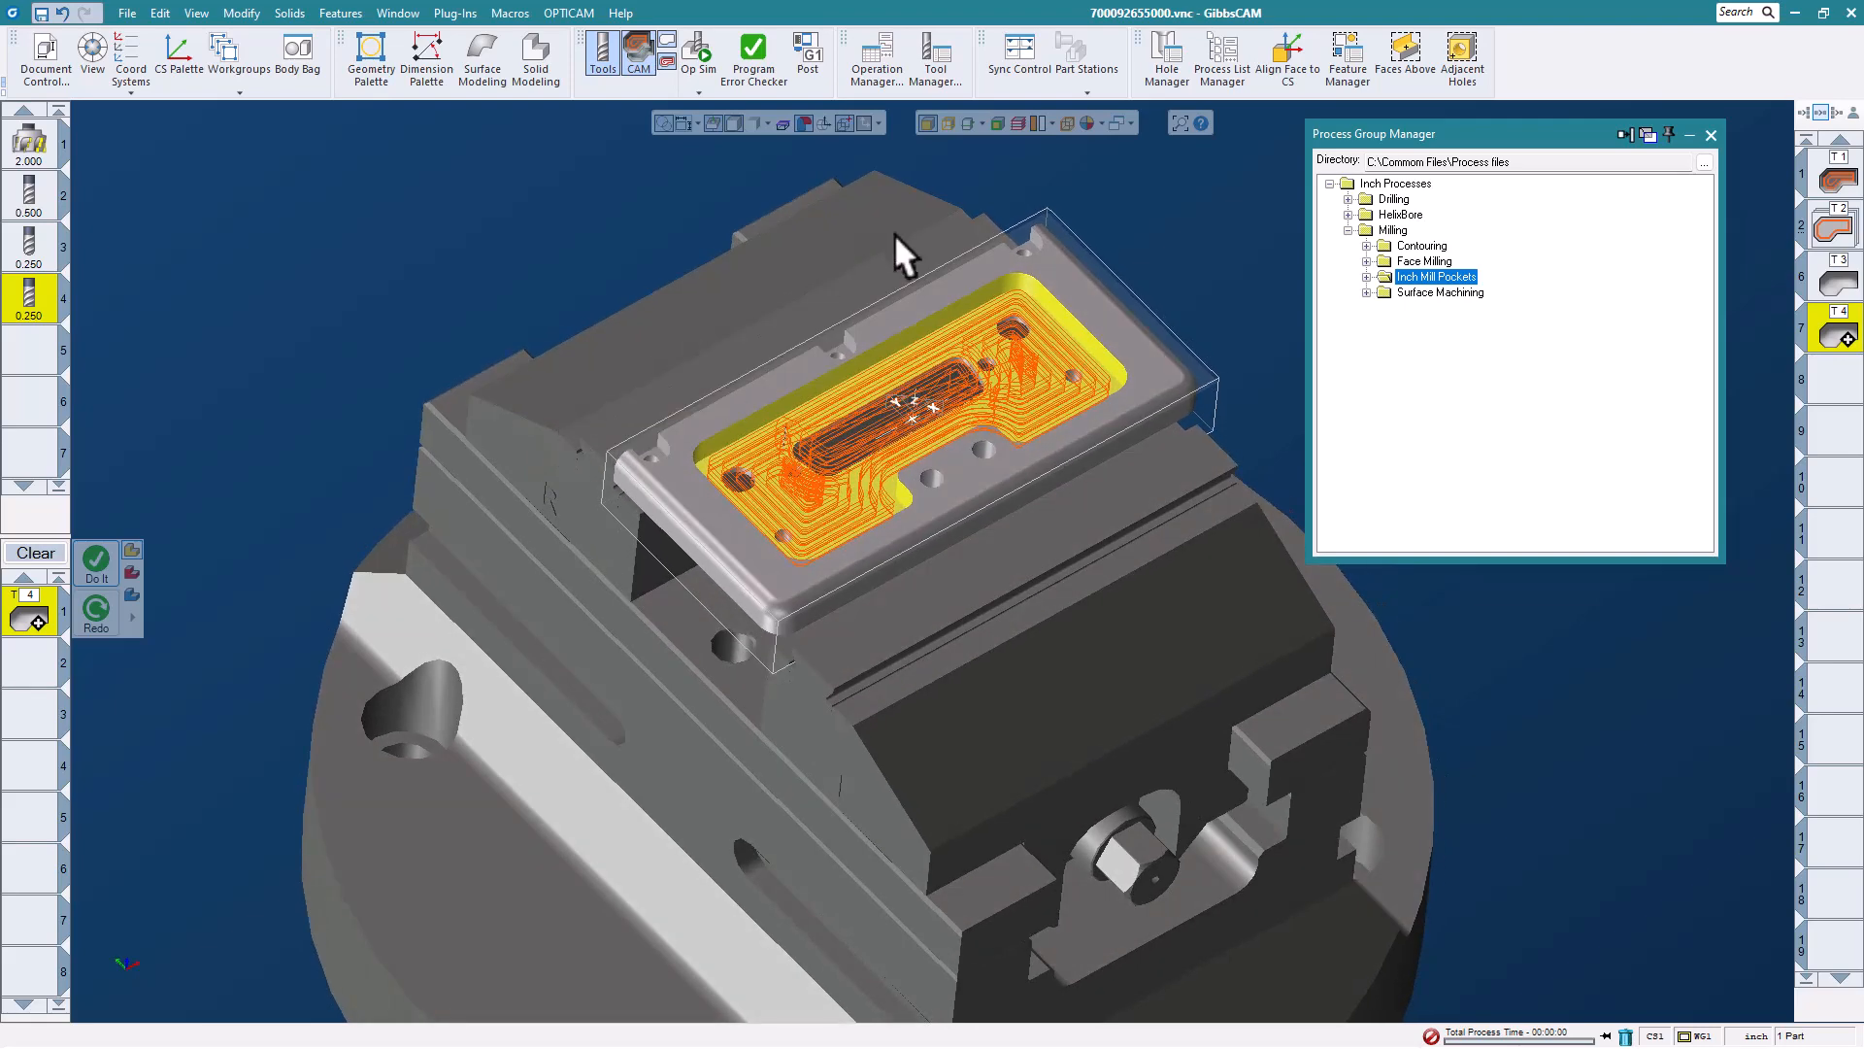
- Clear the pocket selection and select the curved wall faces, including tangent faces, of the three notches along the plate's far long edge
scroll(1121, 226, up, 3)
click(1155, 229)
middle_drag(864, 352, 1015, 328)
click(1051, 216)
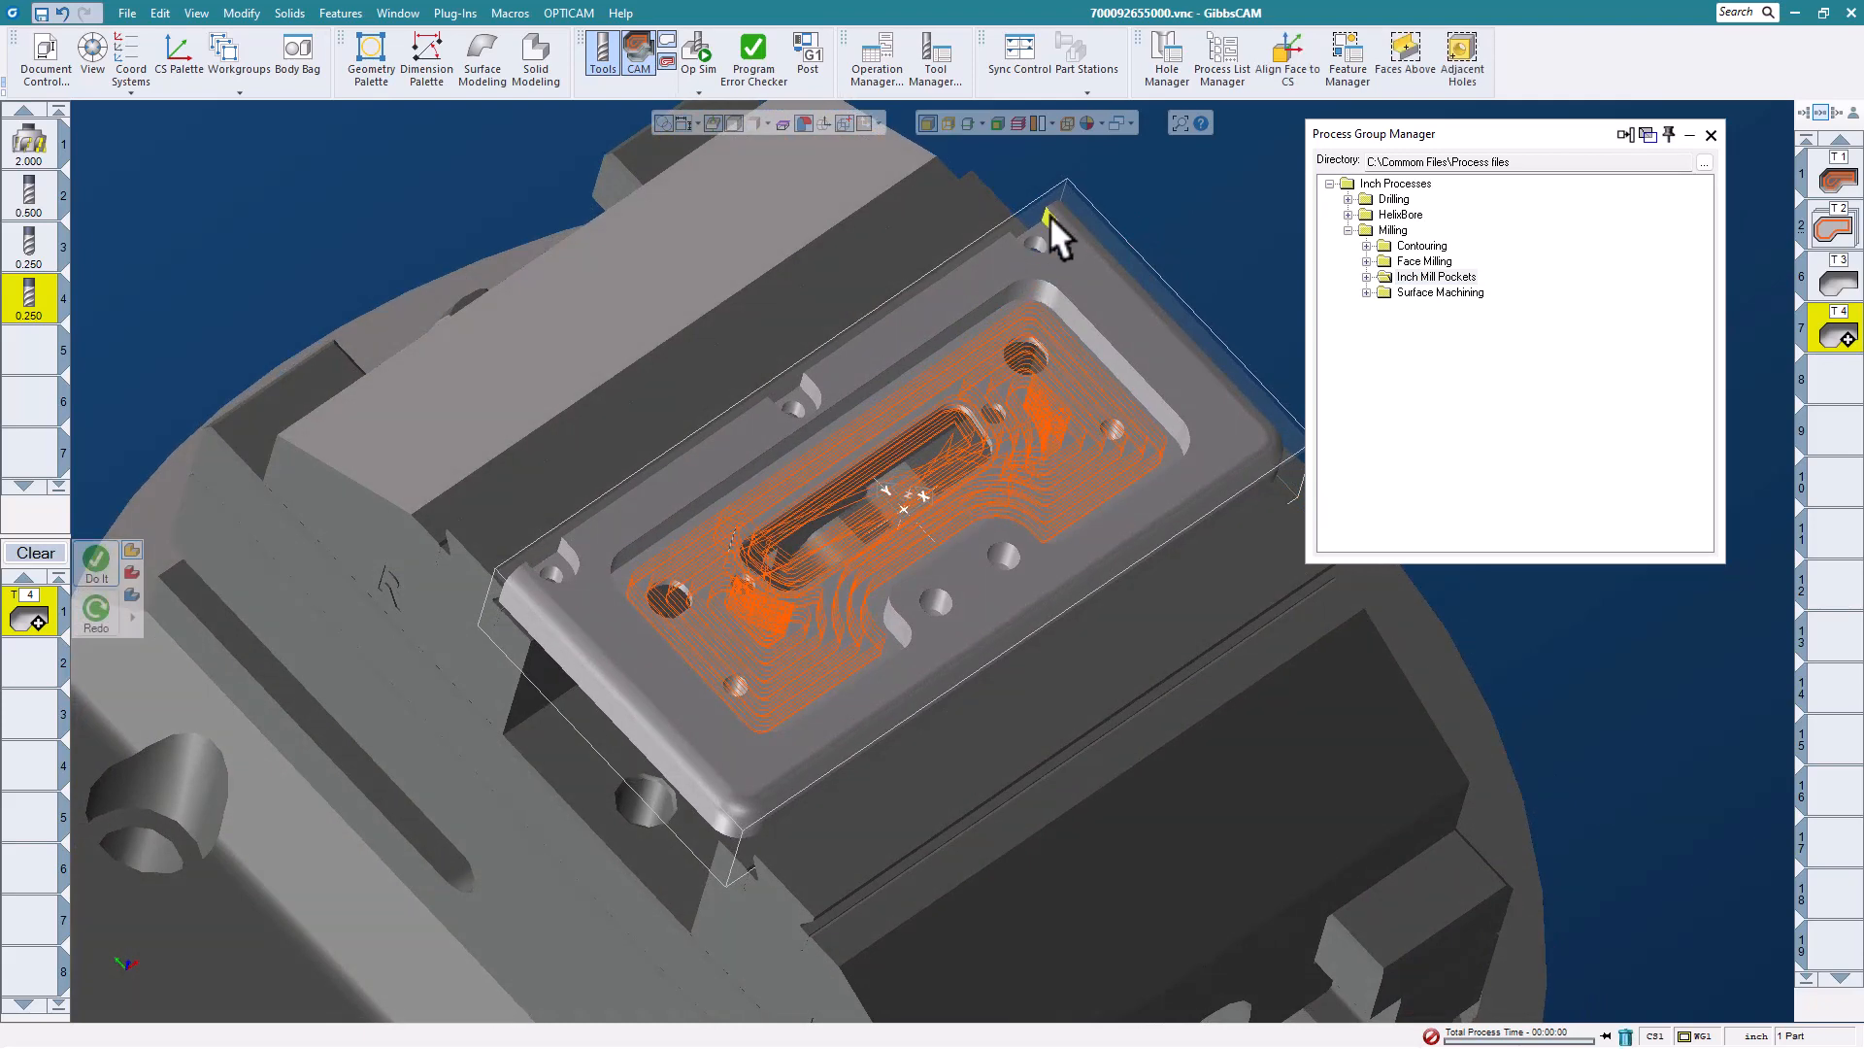
right_click(1051, 216)
mouse_move(1126, 592)
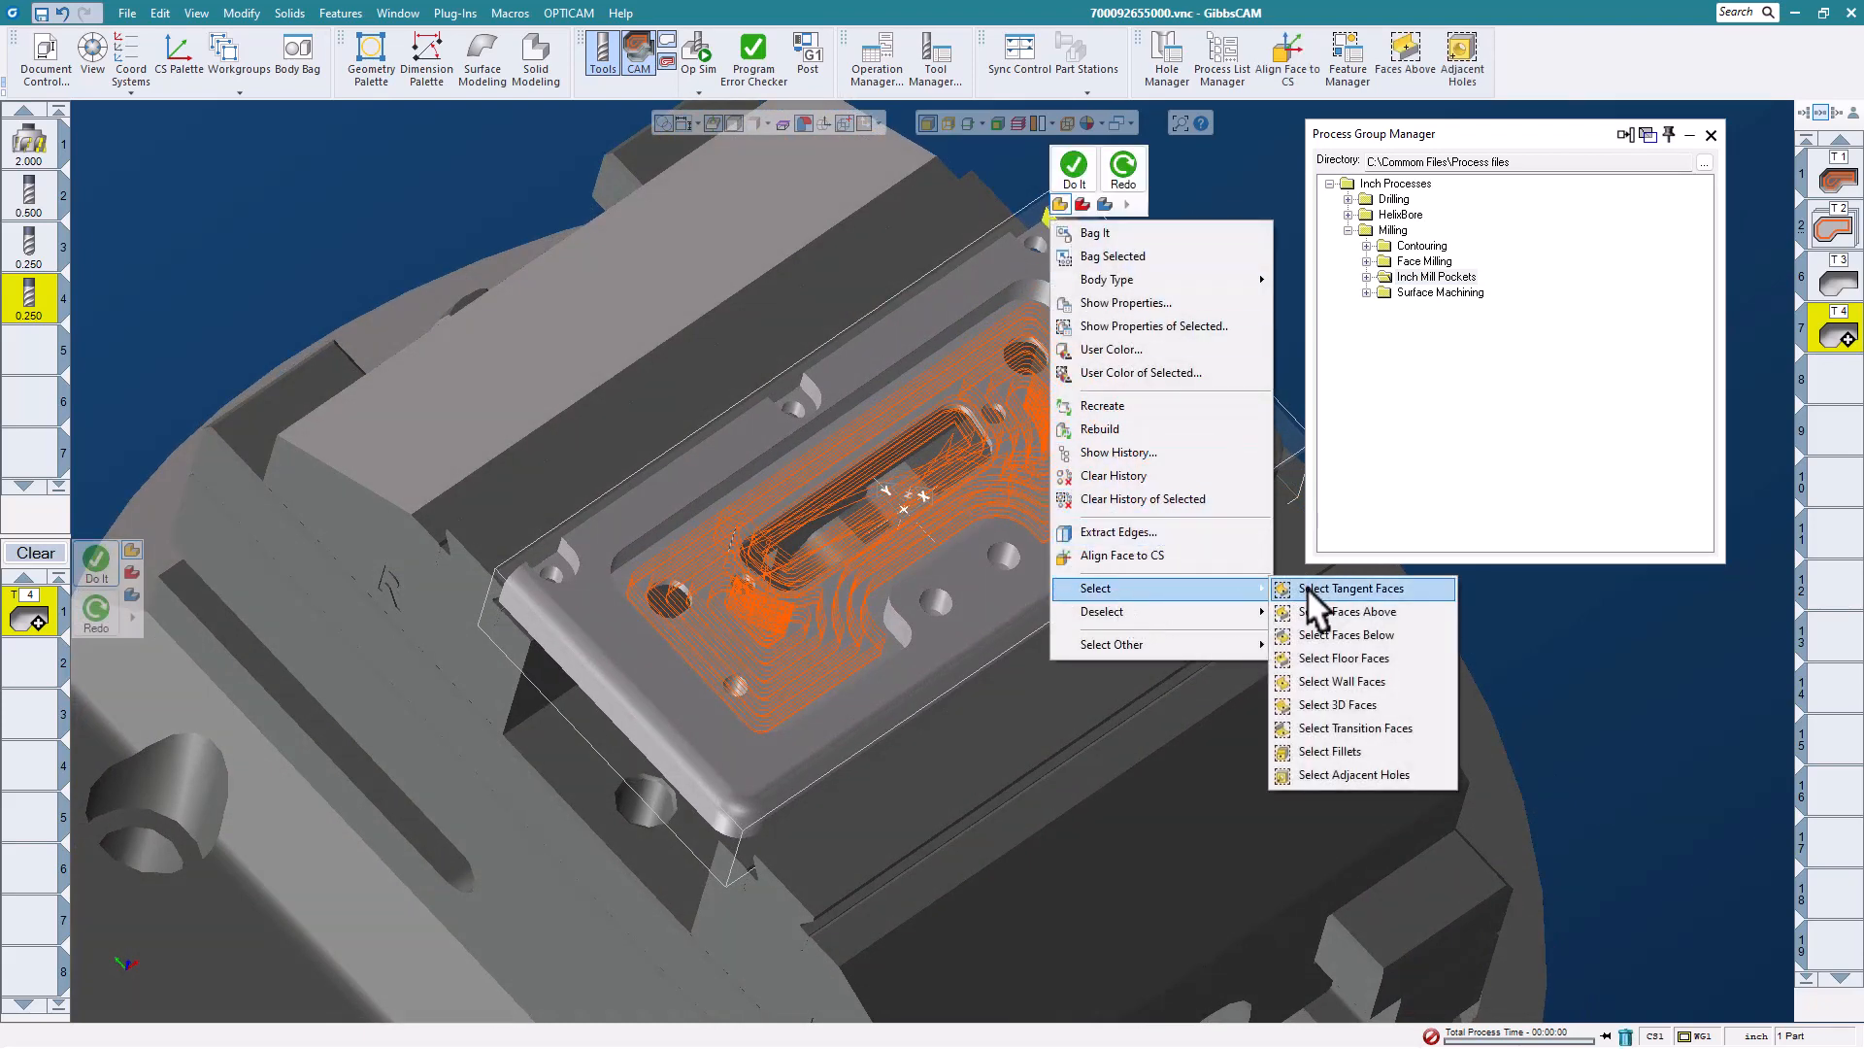
click(1332, 593)
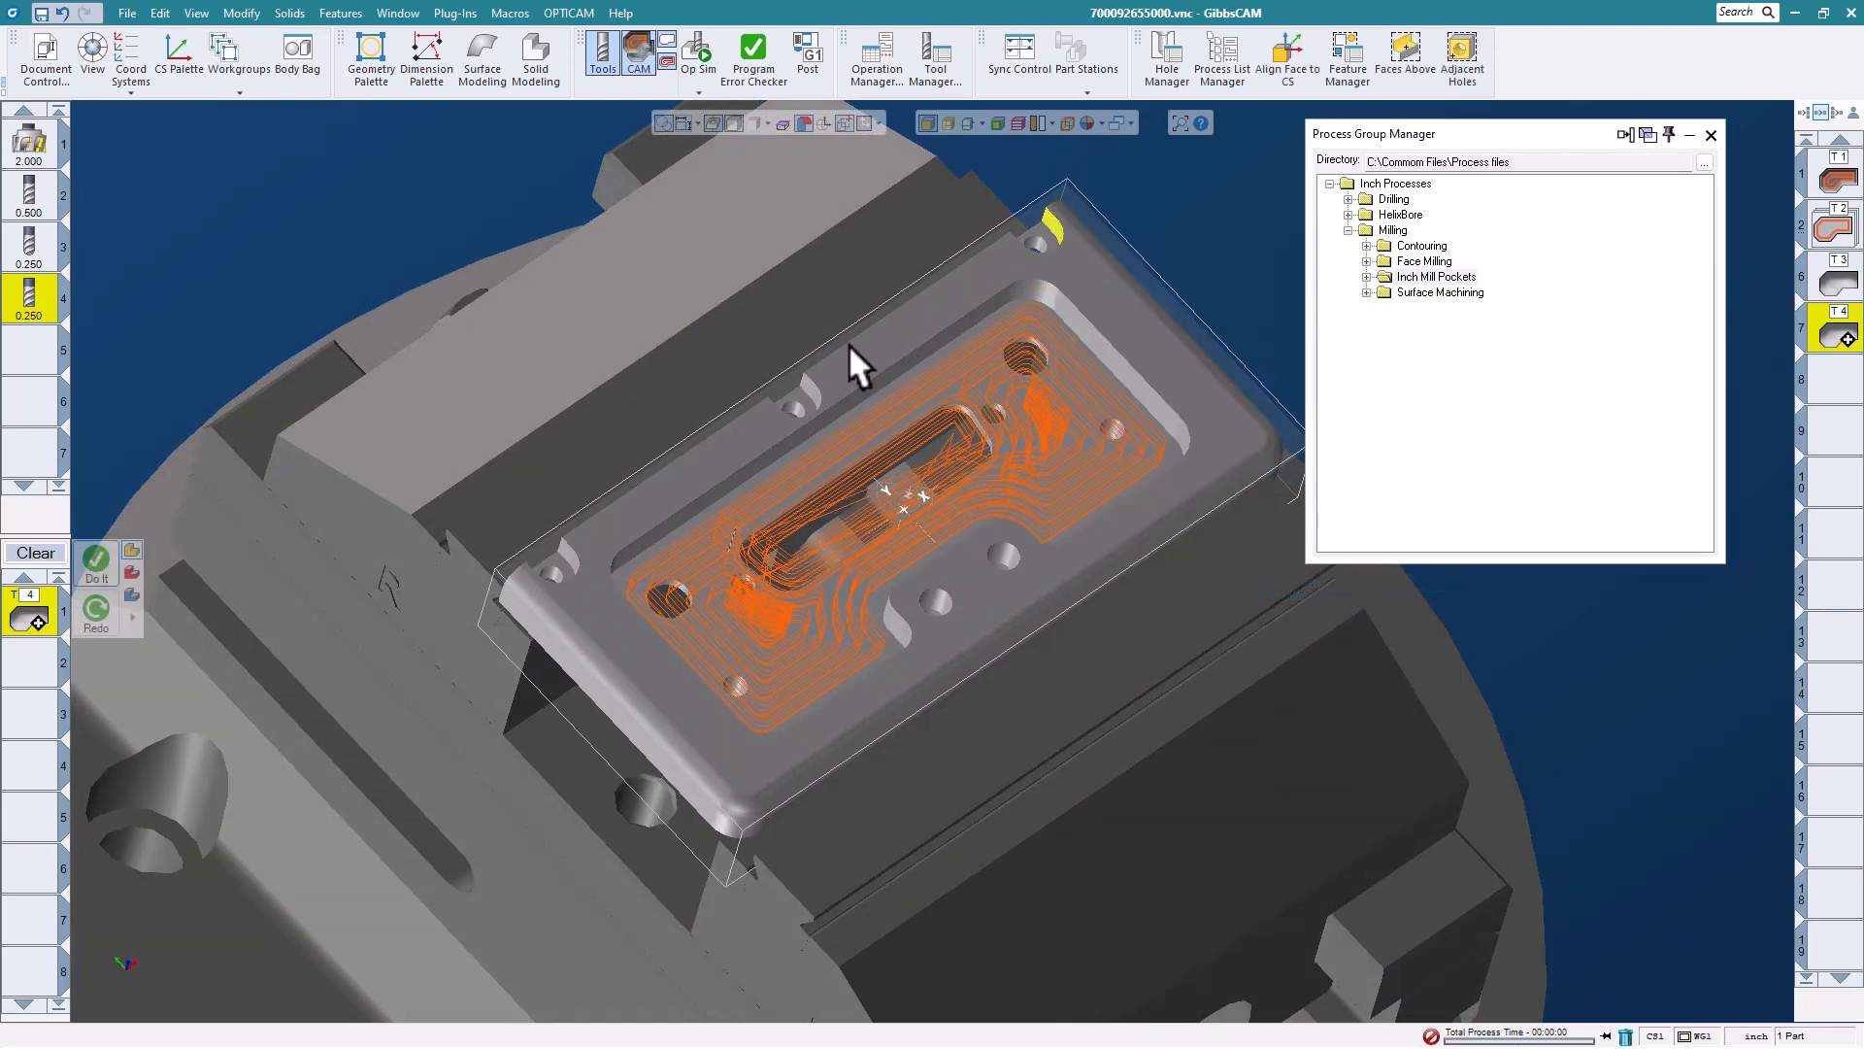
right_click(806, 382)
mouse_move(903, 755)
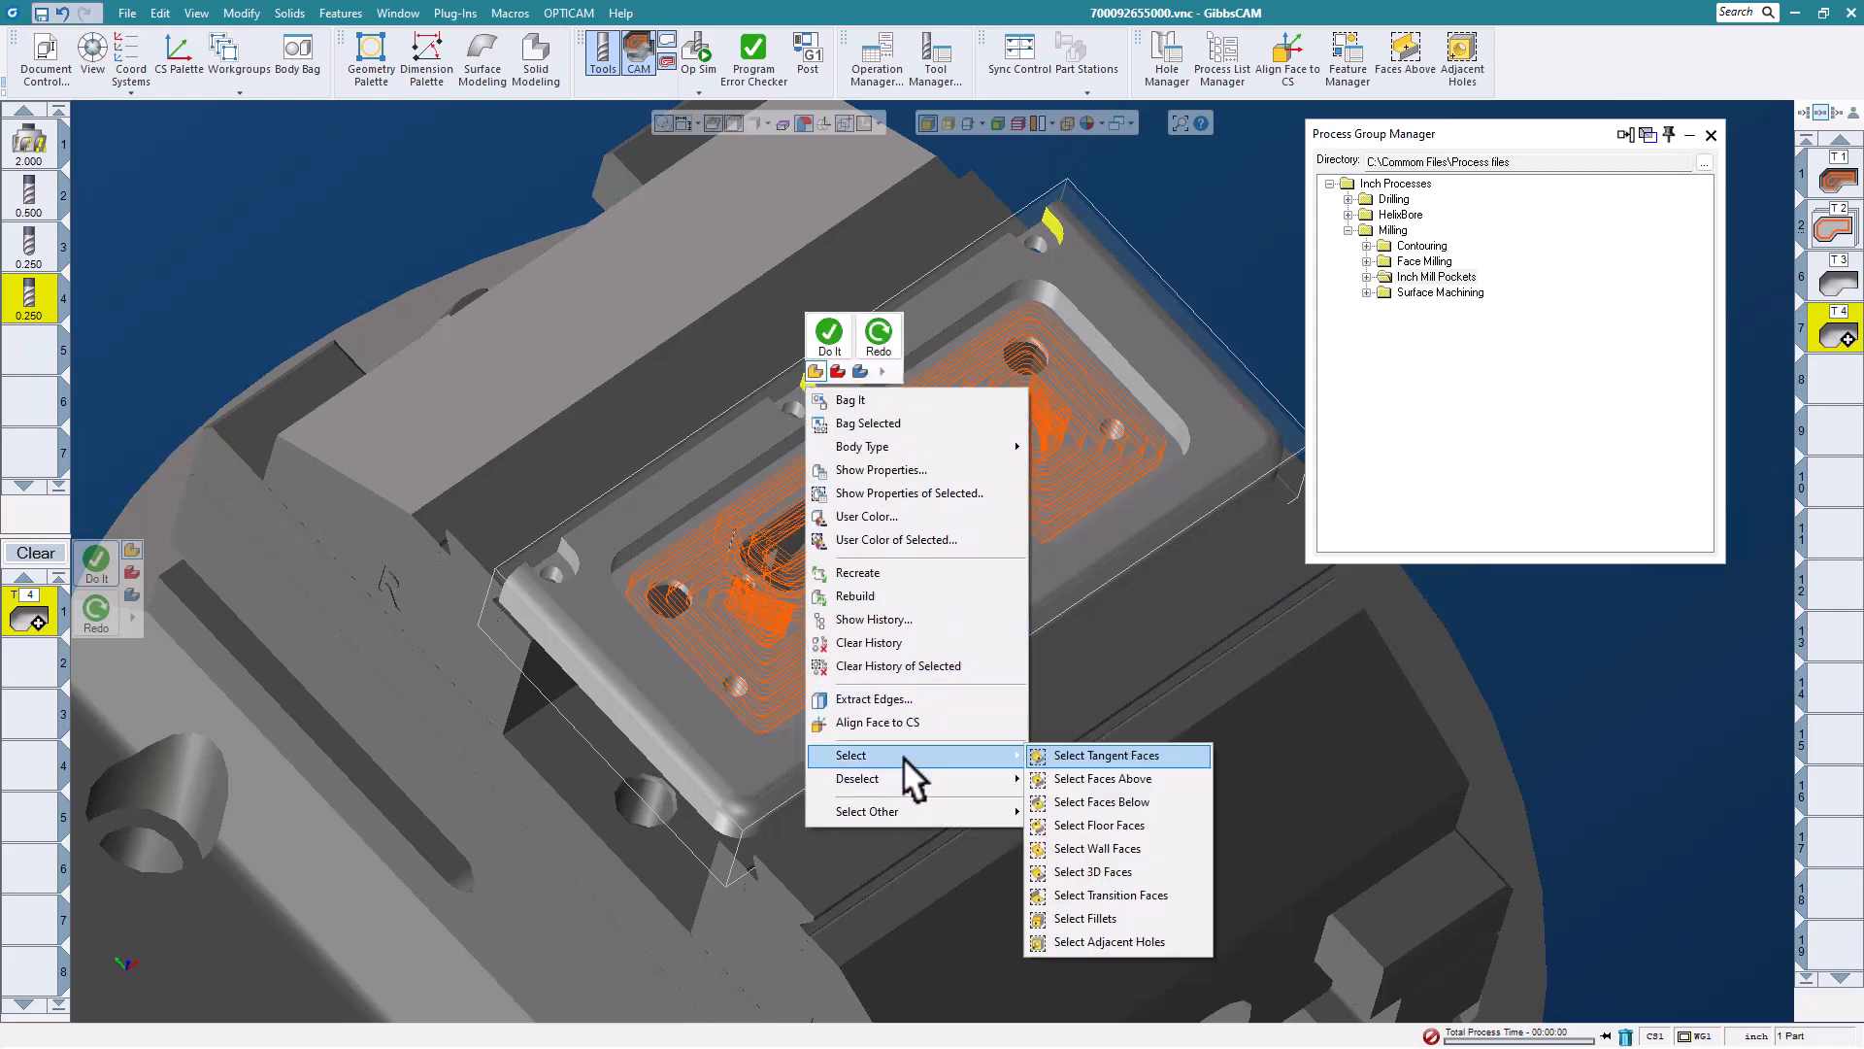
click(1069, 753)
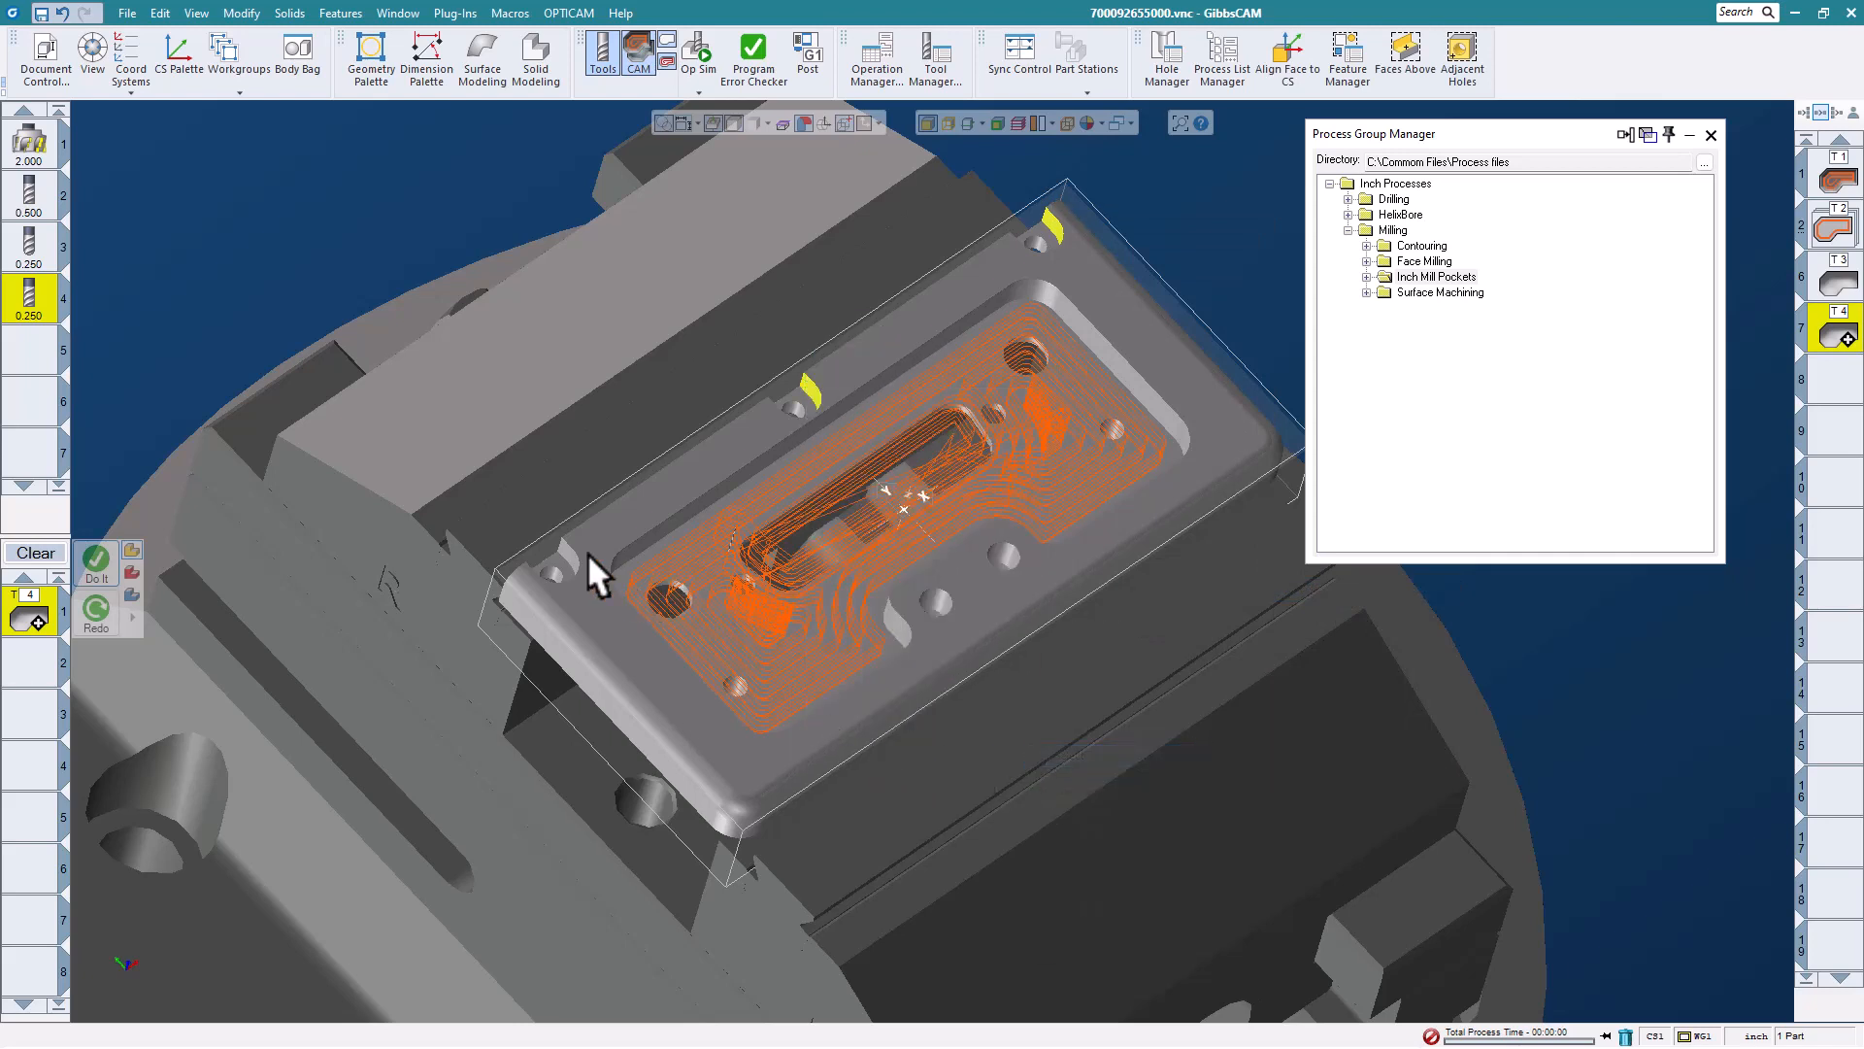
right_click(563, 543)
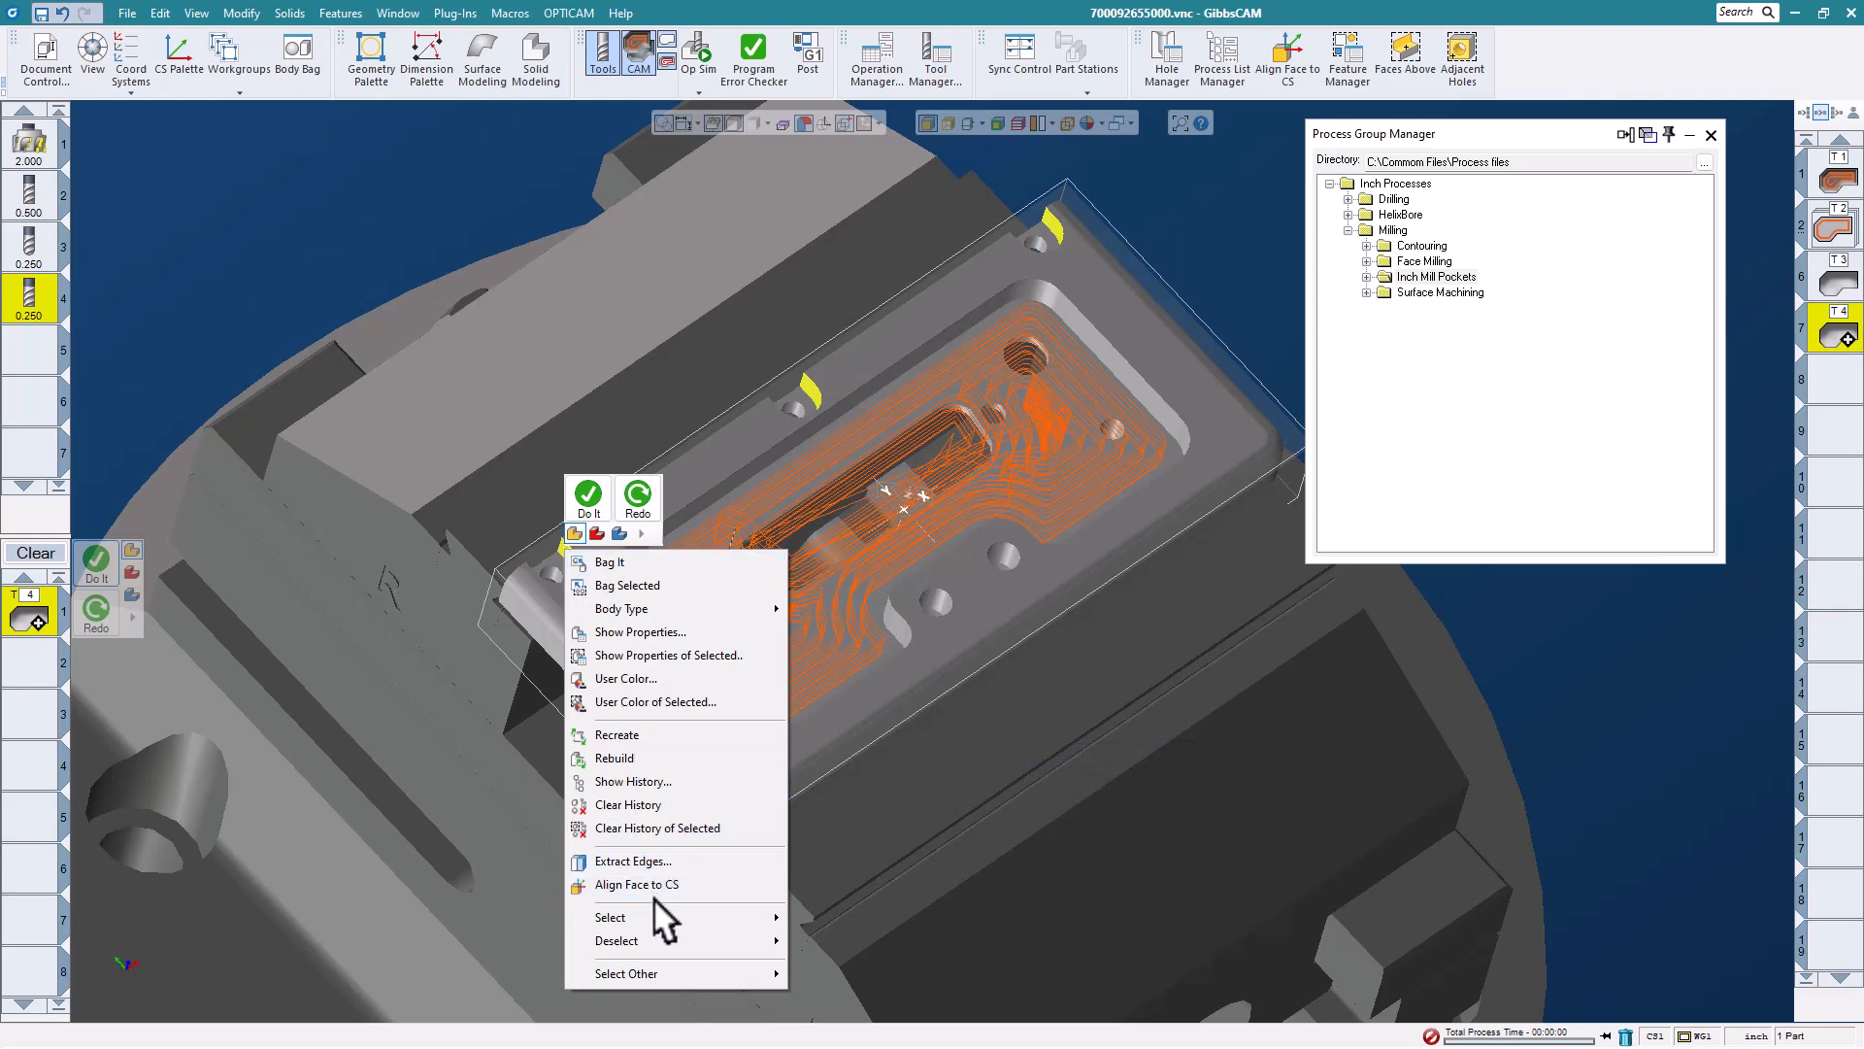
mouse_move(662, 901)
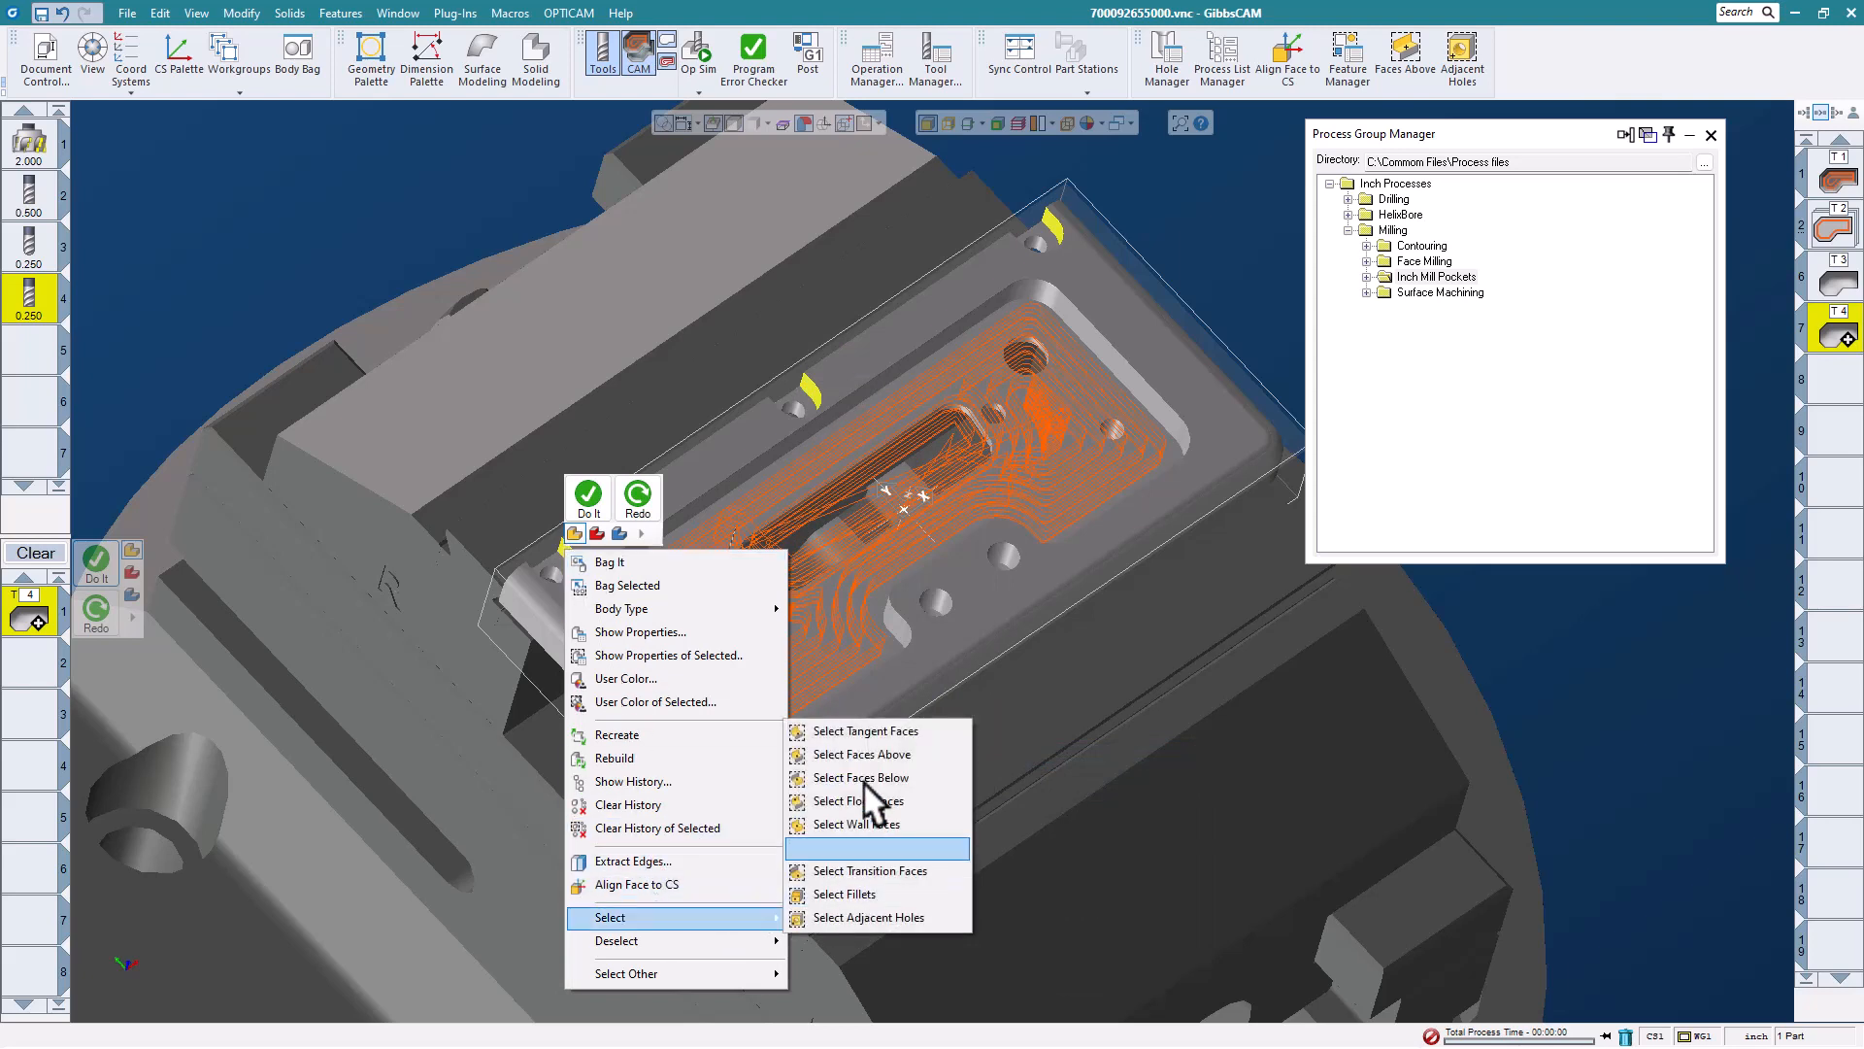
click(869, 730)
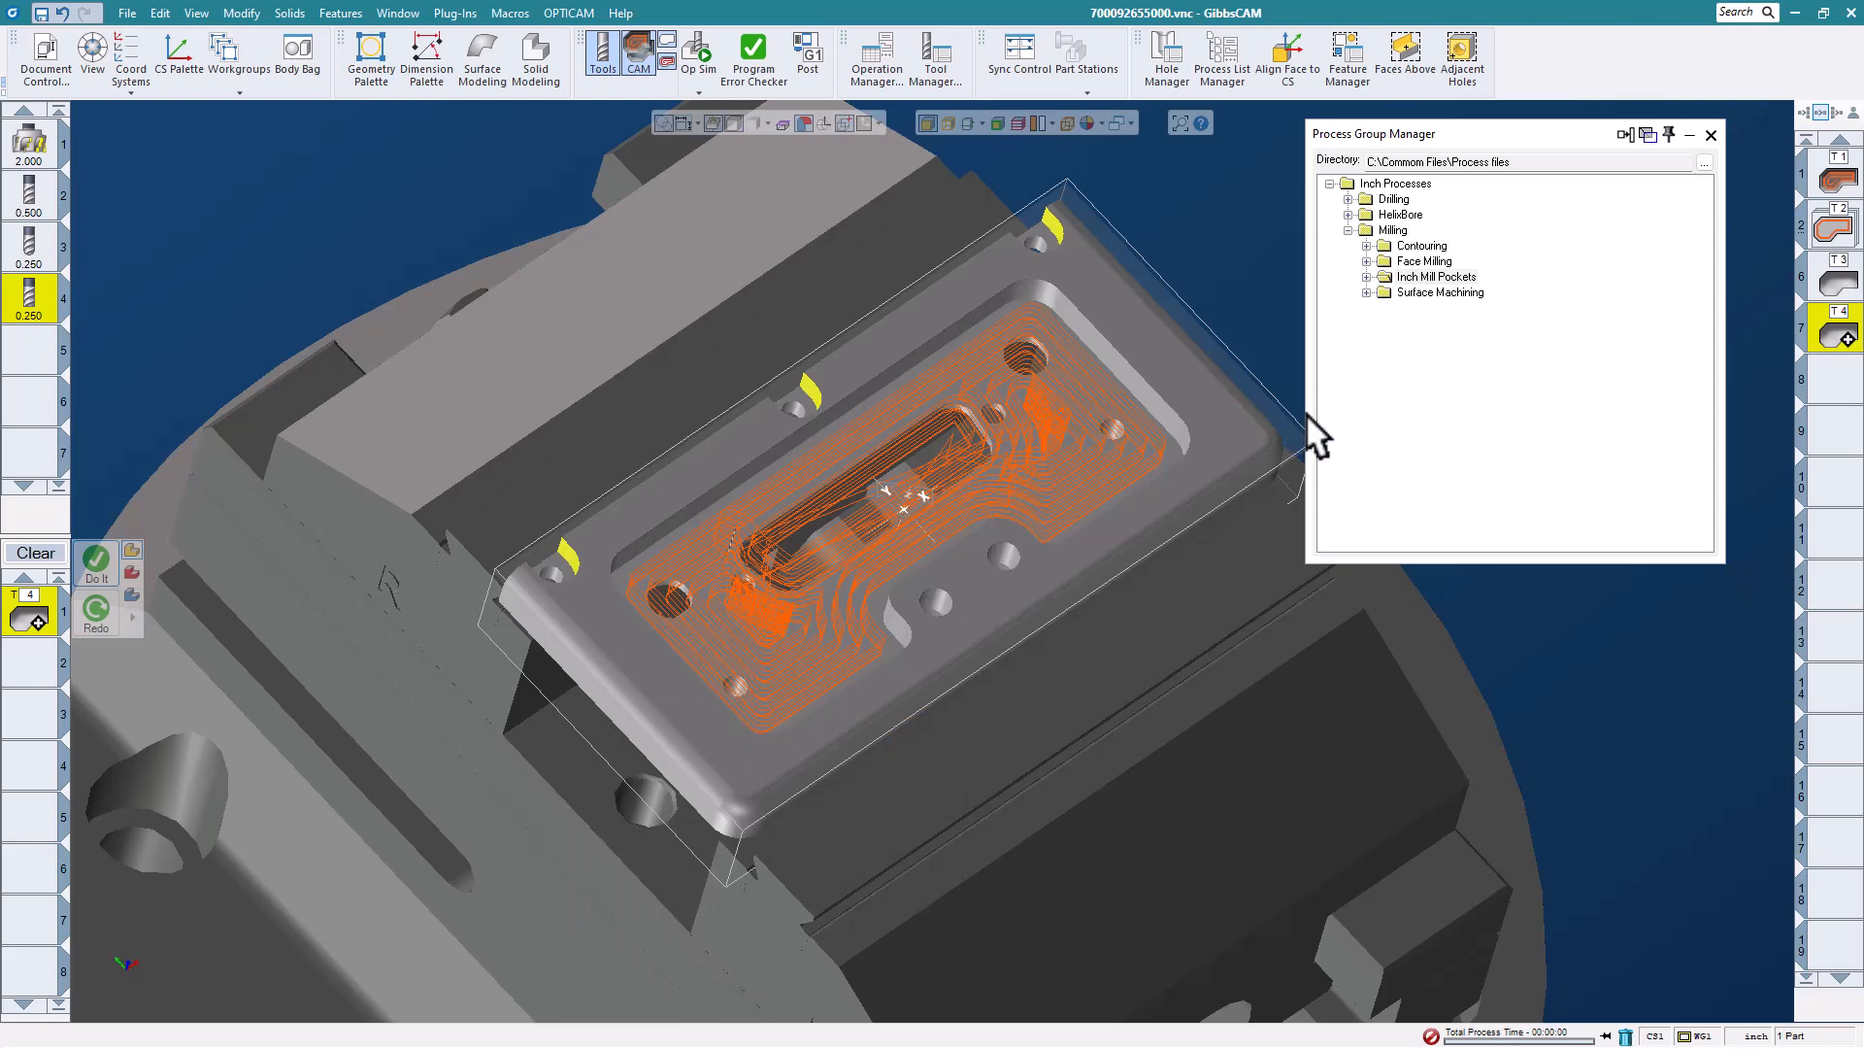
- Load the Small Slot Contour.PRC2 process from the Contouring folder and generate its toolpath on the selected notch walls
click(1366, 246)
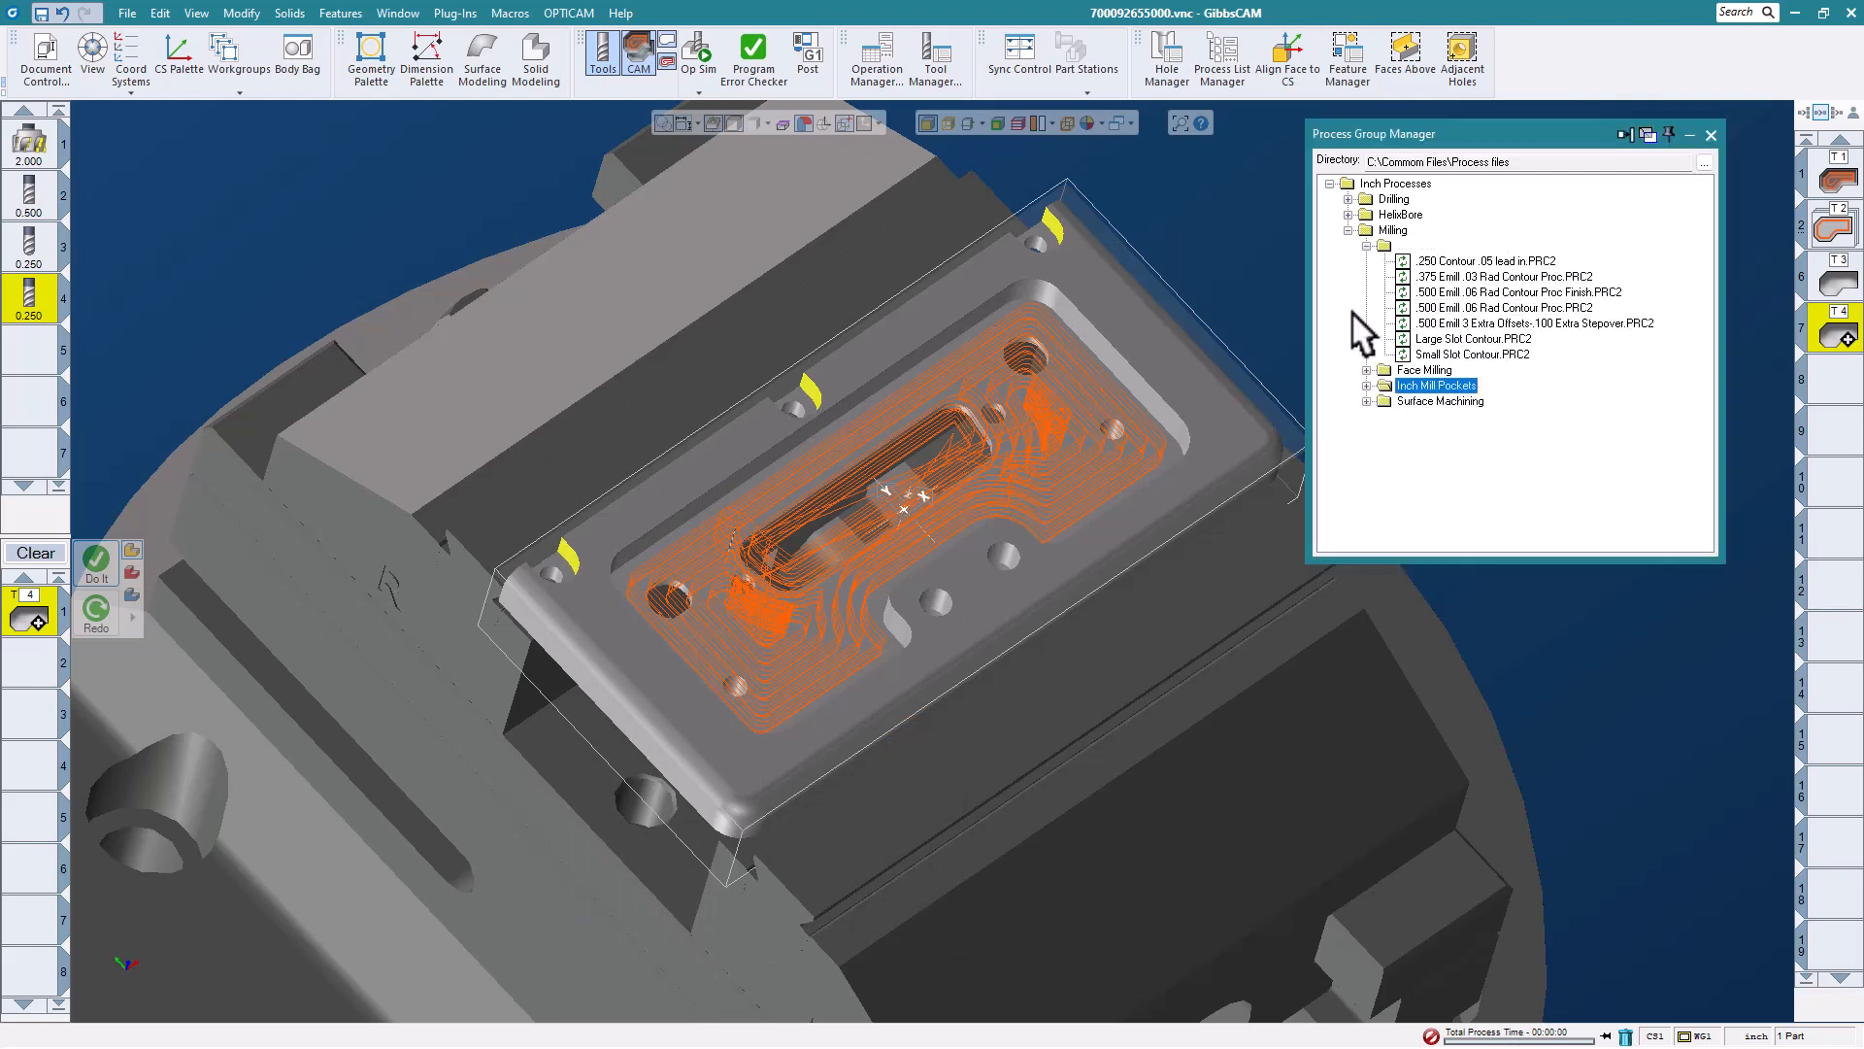
click(1476, 355)
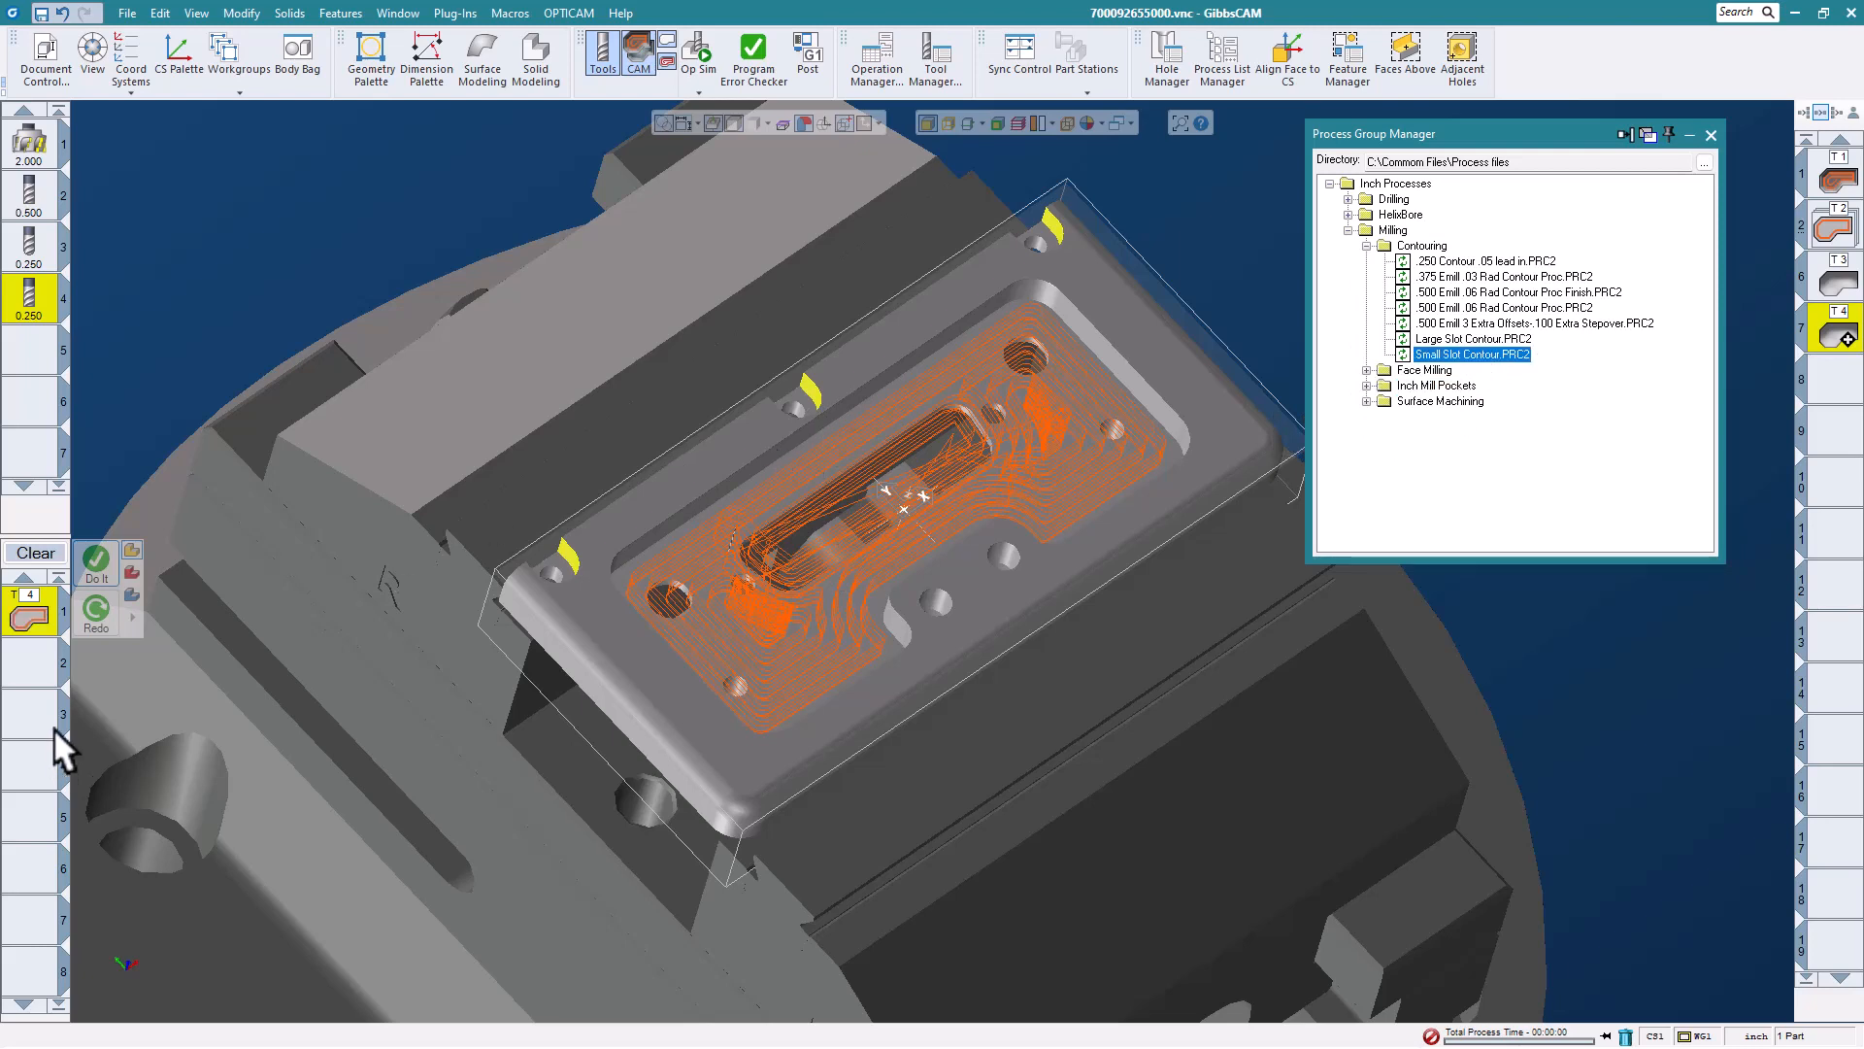
click(98, 567)
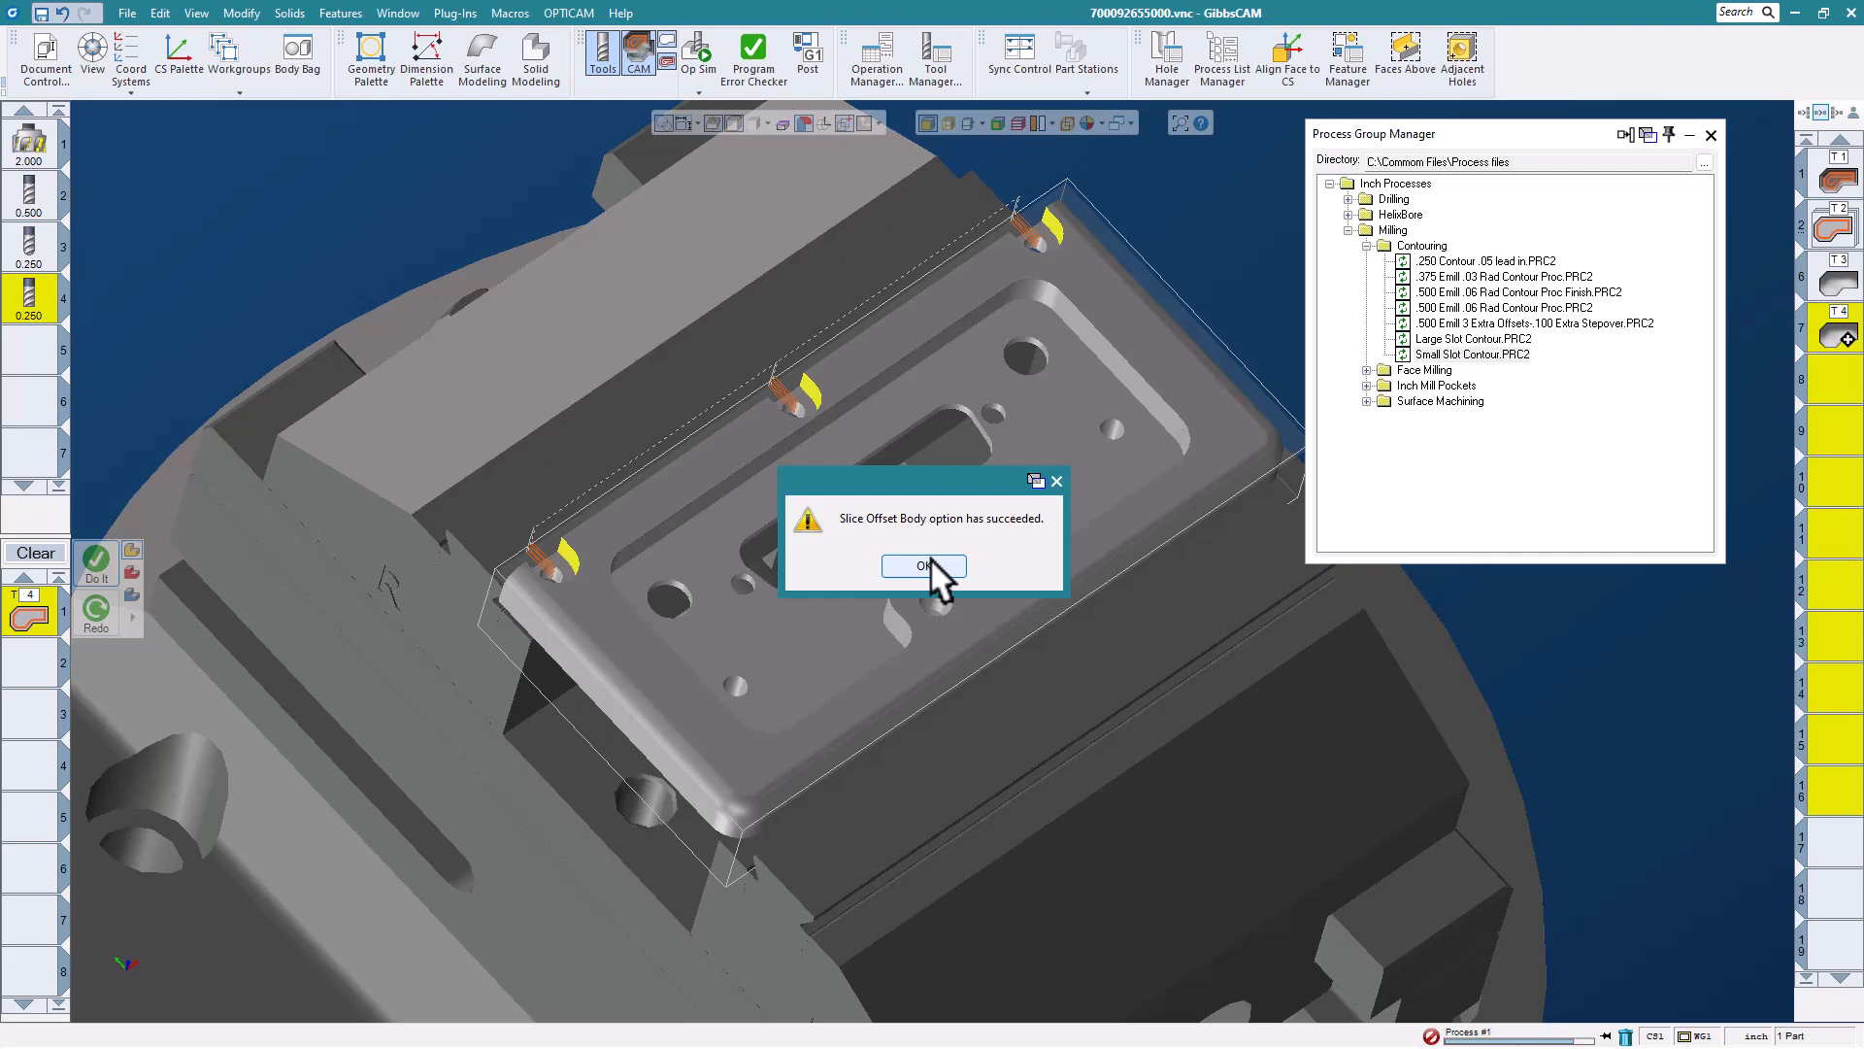
click(925, 565)
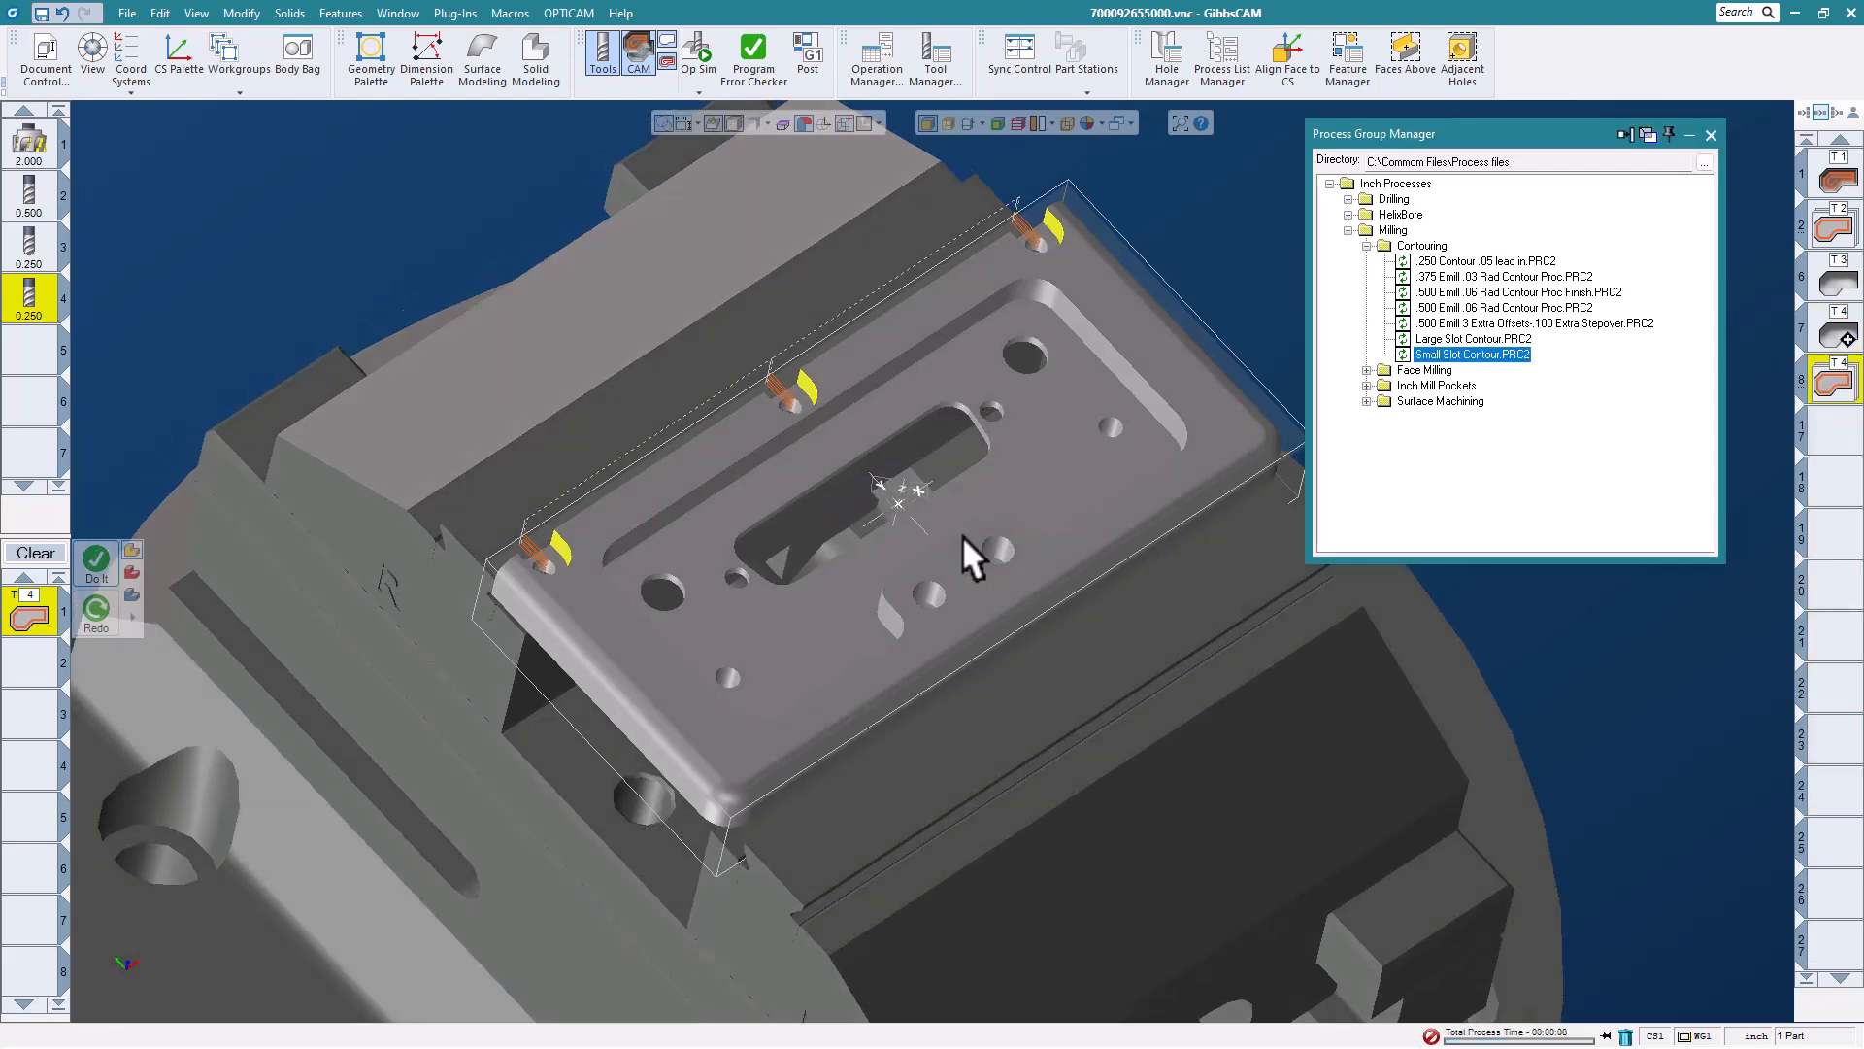
- Simulate the machining operations from the start in Op Sim and close the simulation
middle_drag(963, 534, 860, 381)
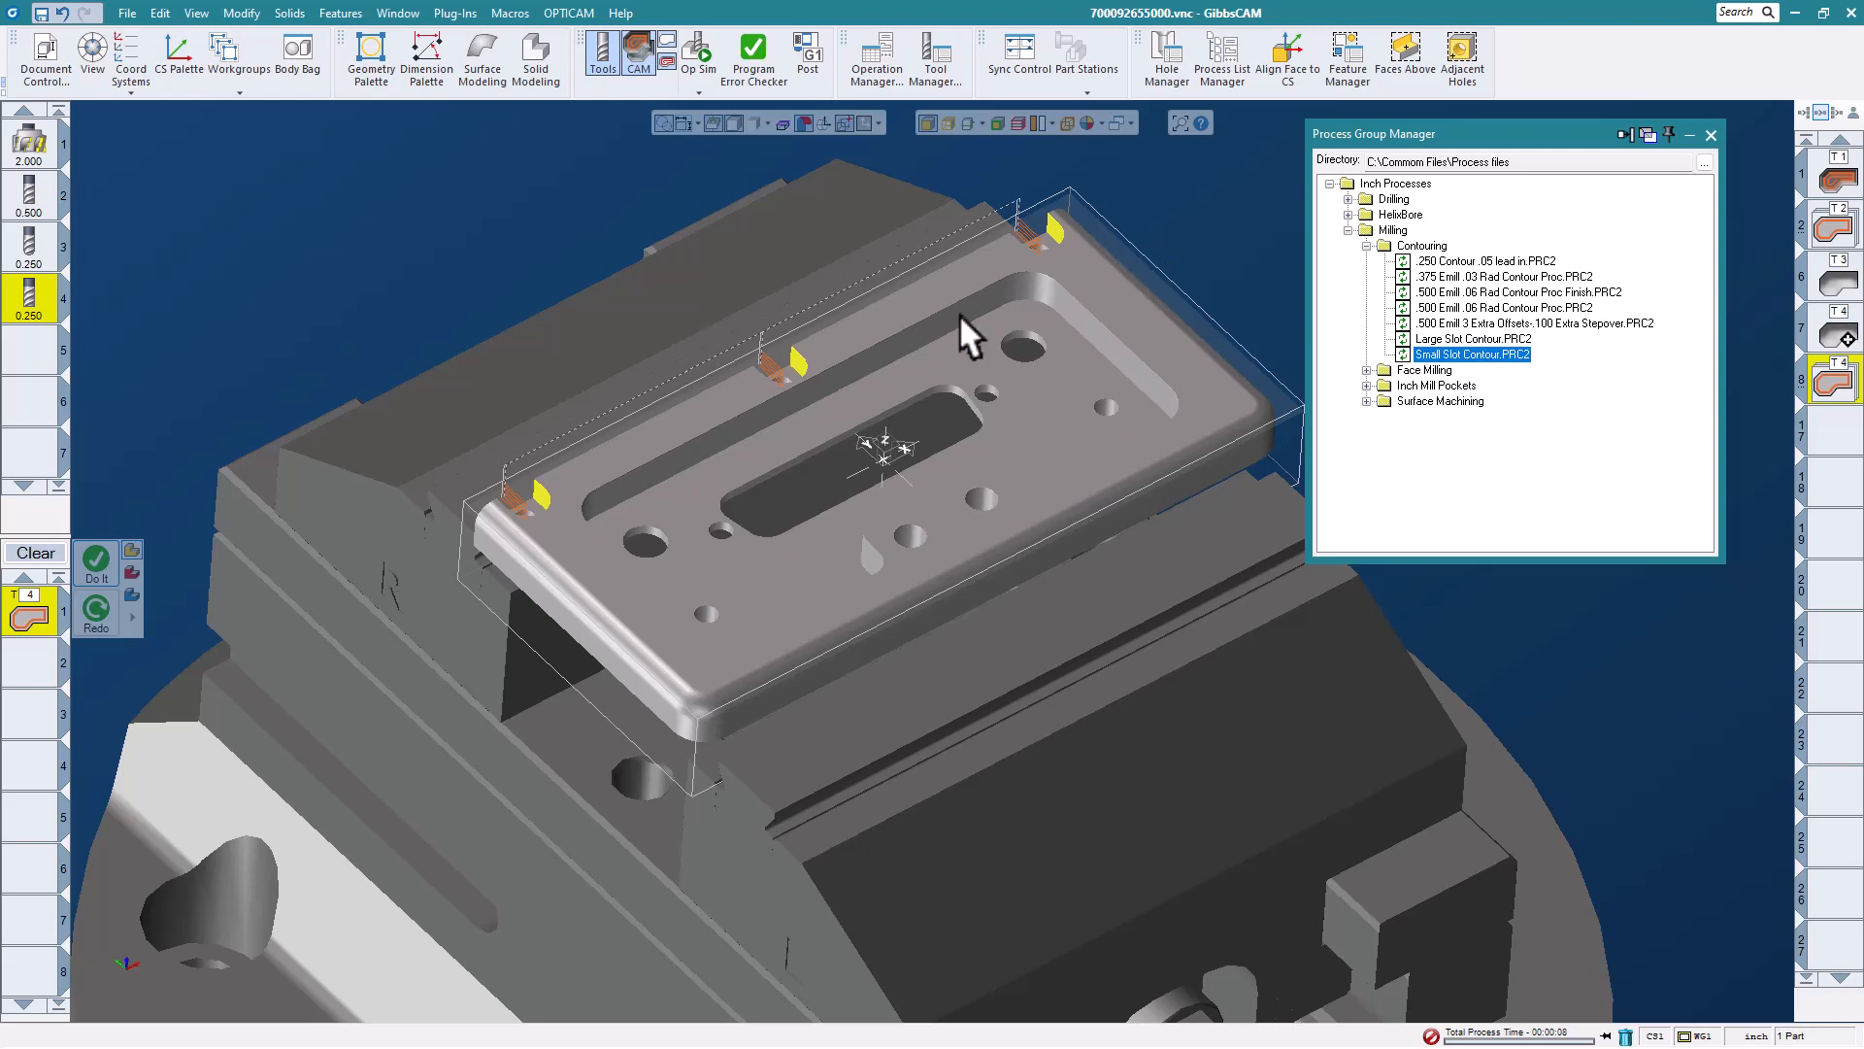
click(703, 60)
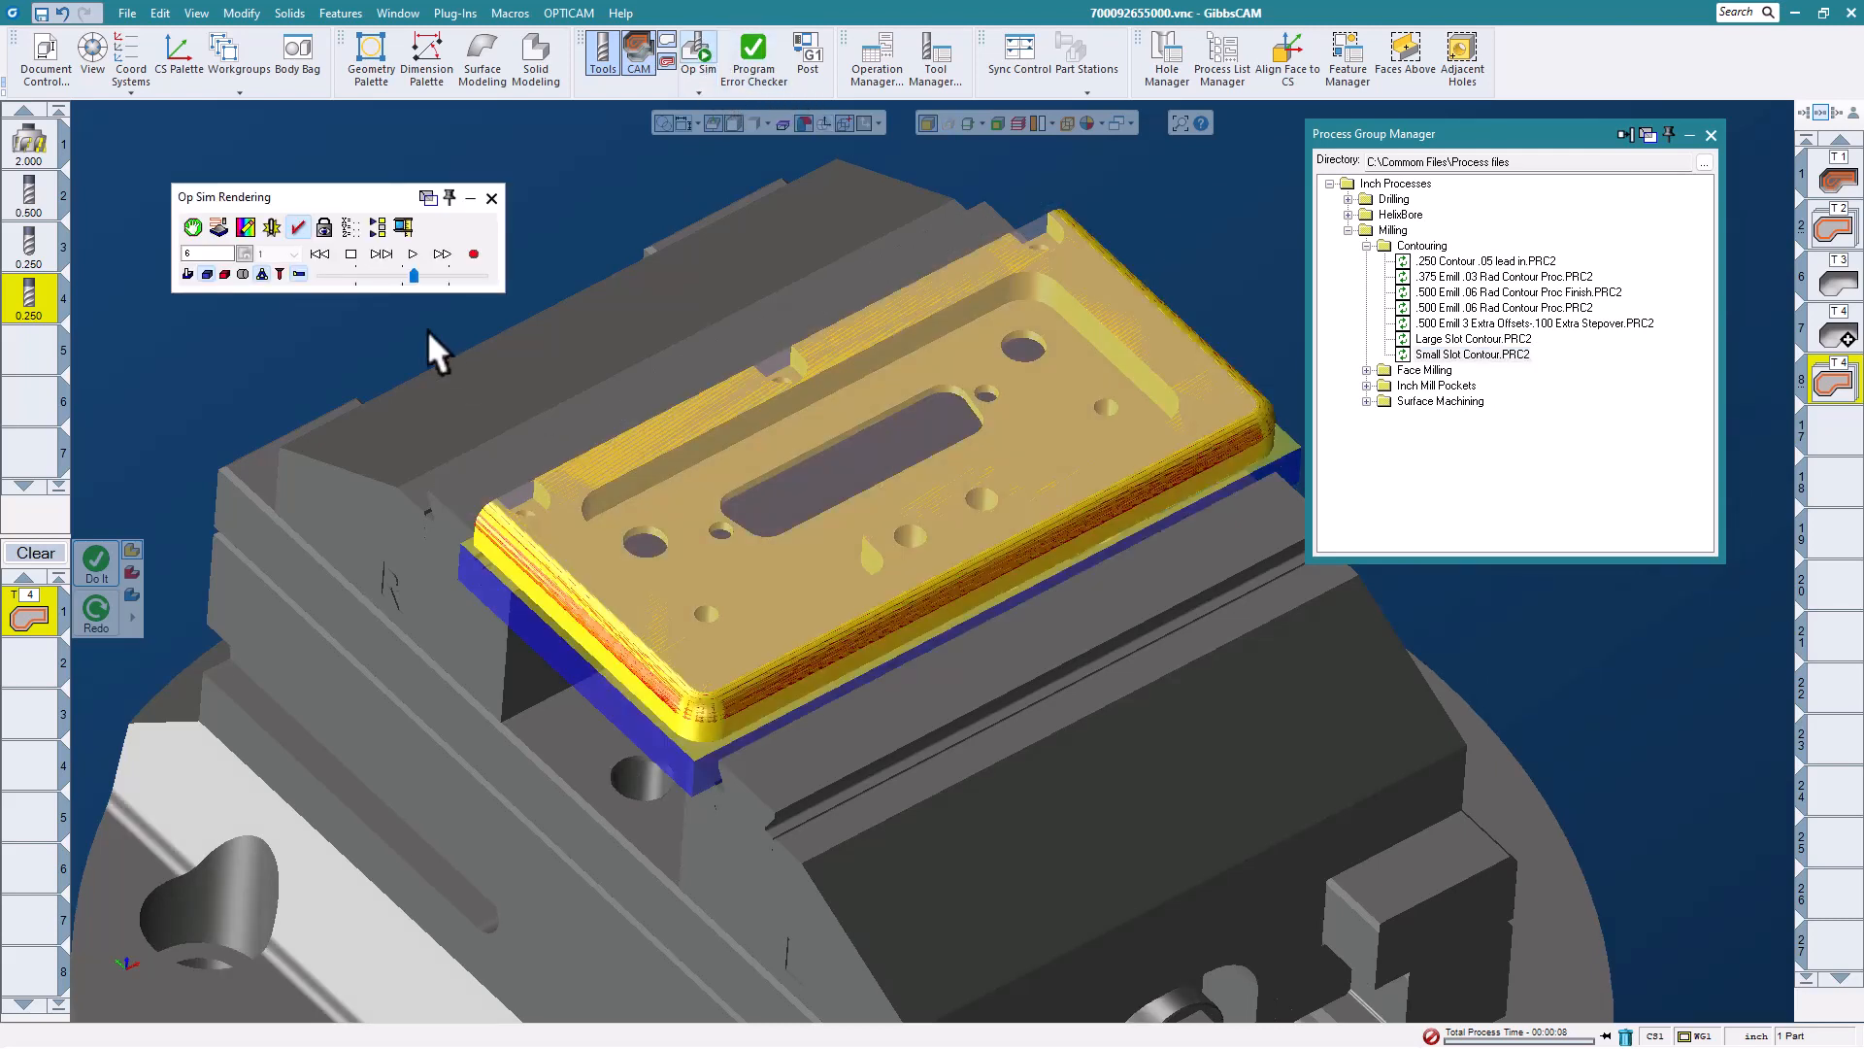
click(320, 253)
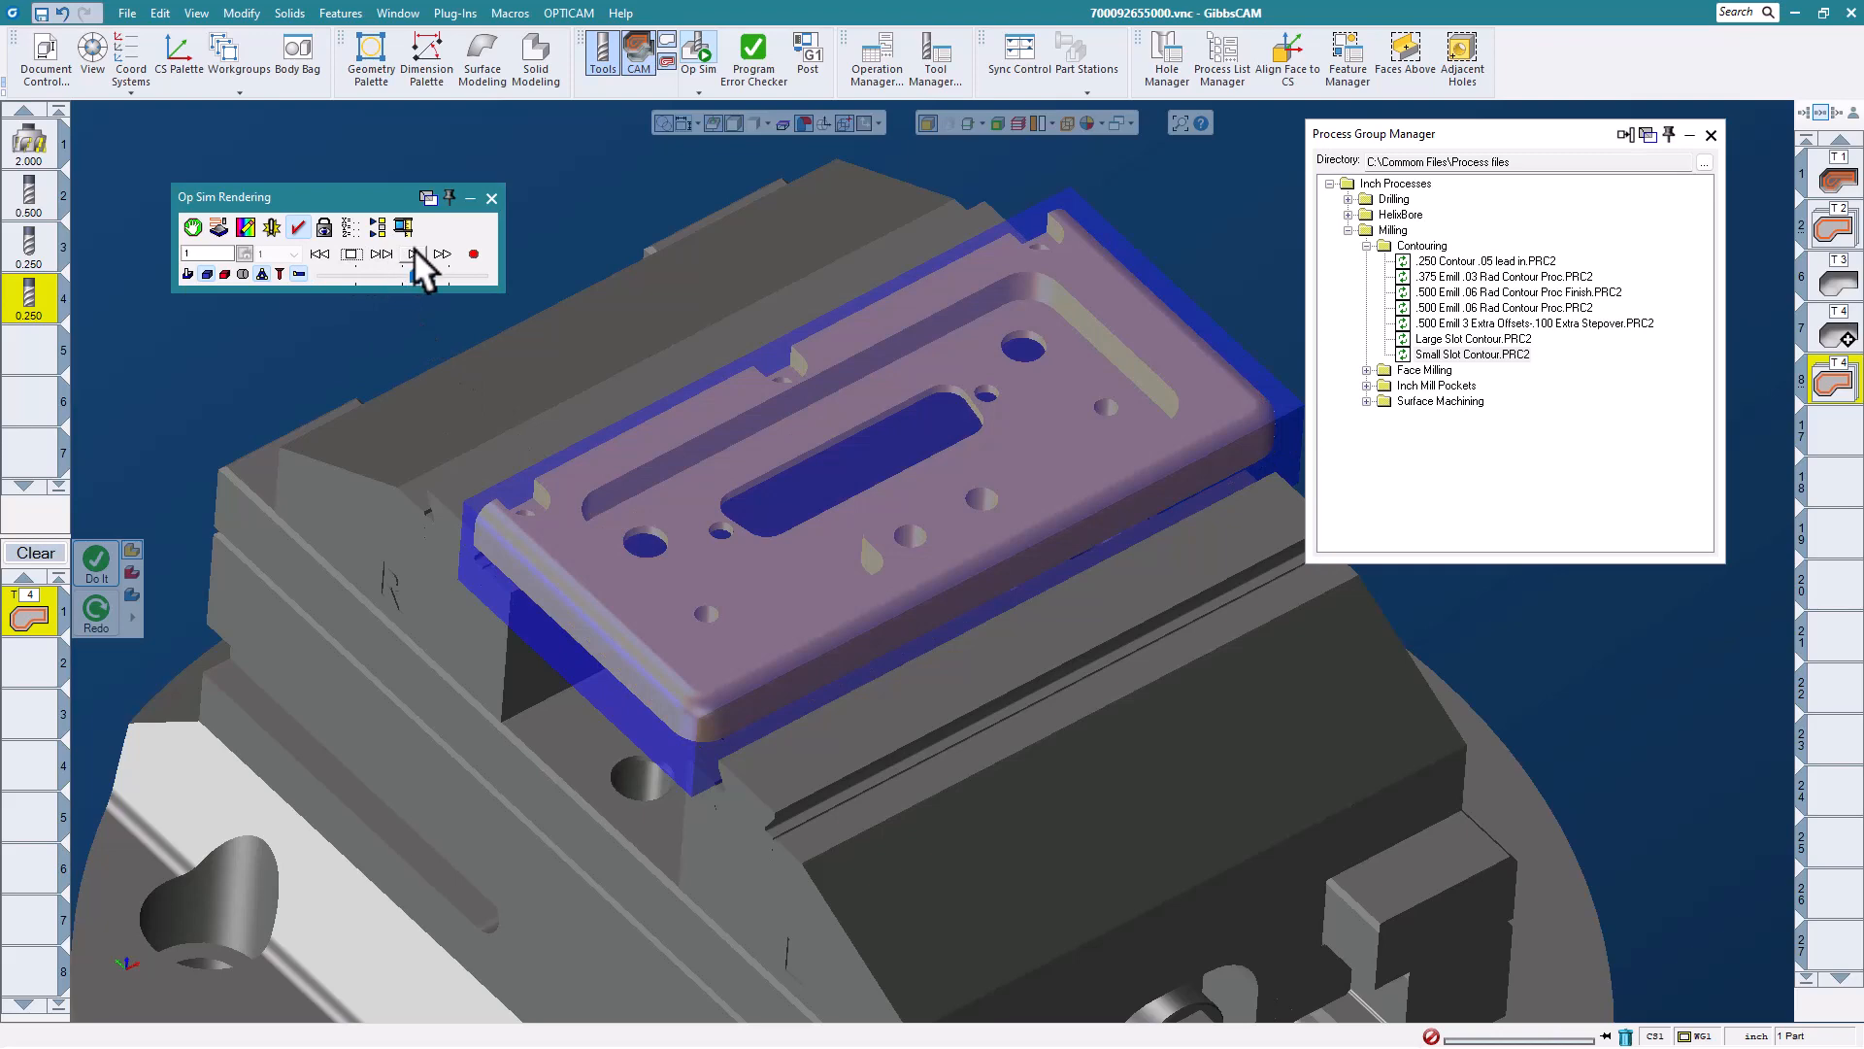
click(415, 254)
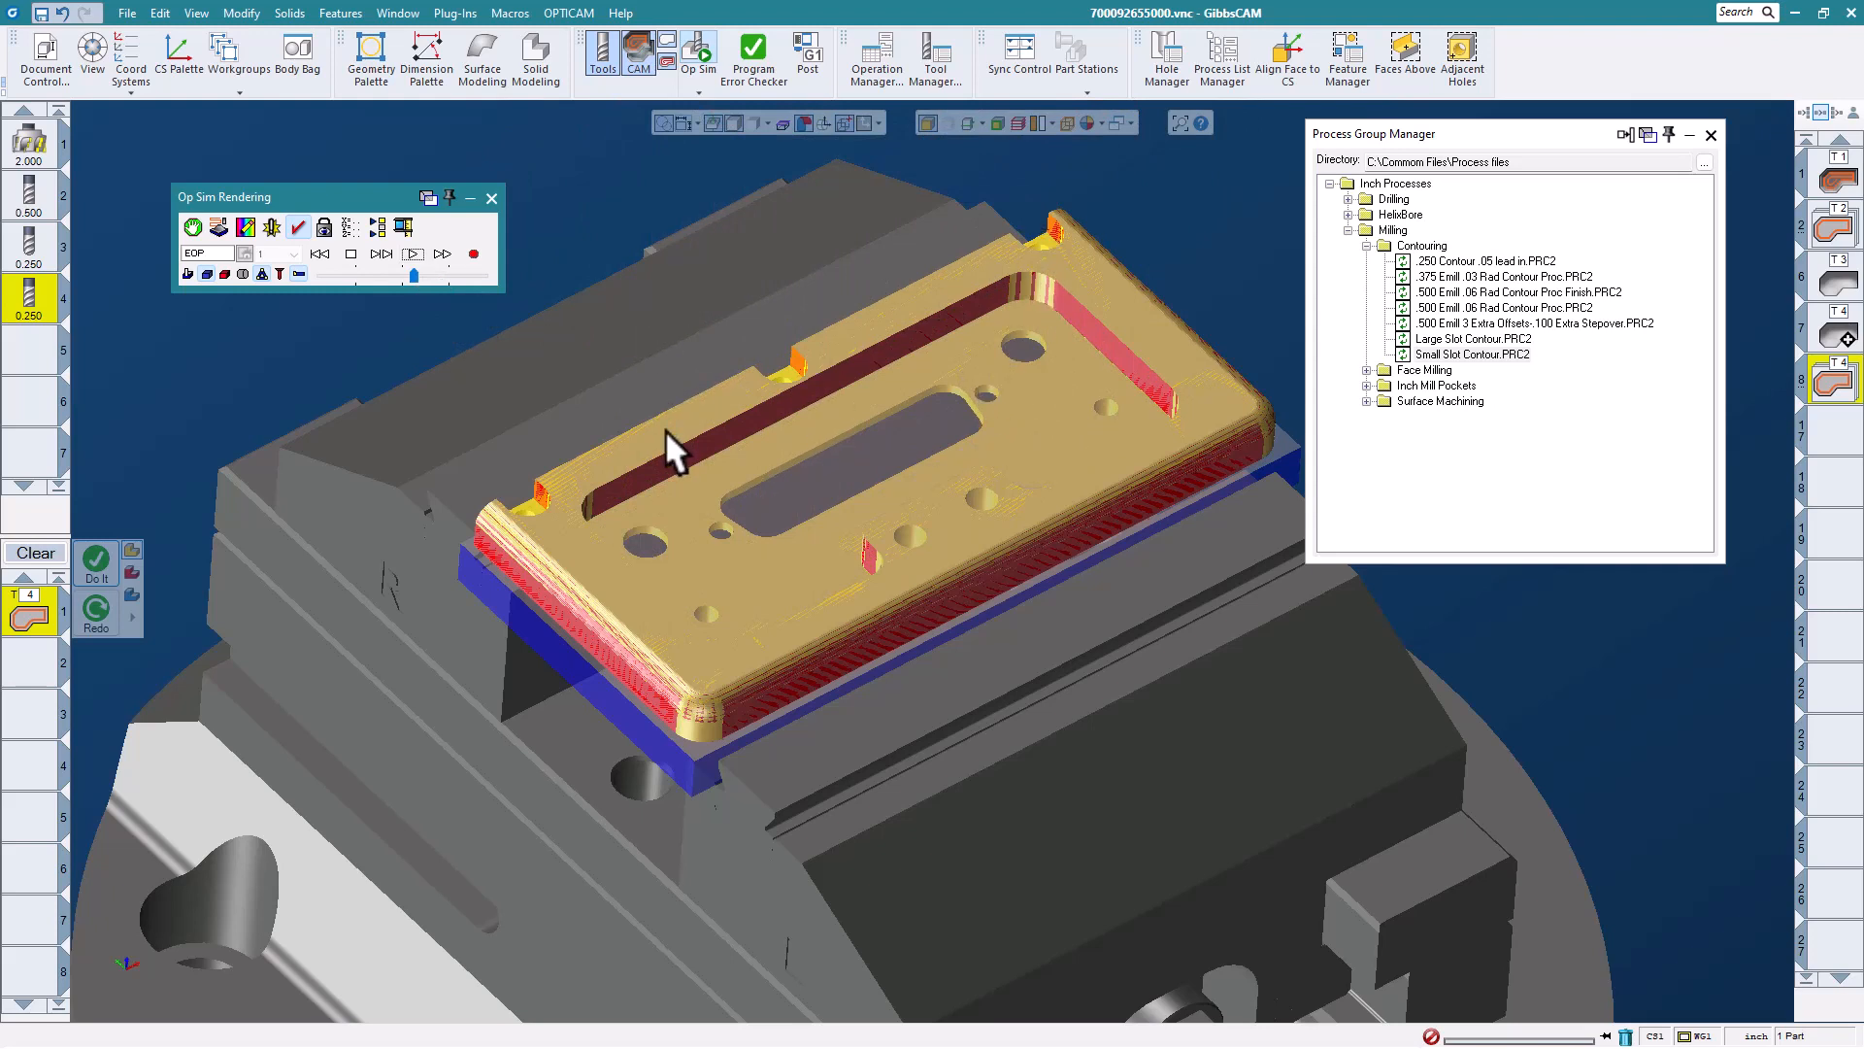
click(492, 195)
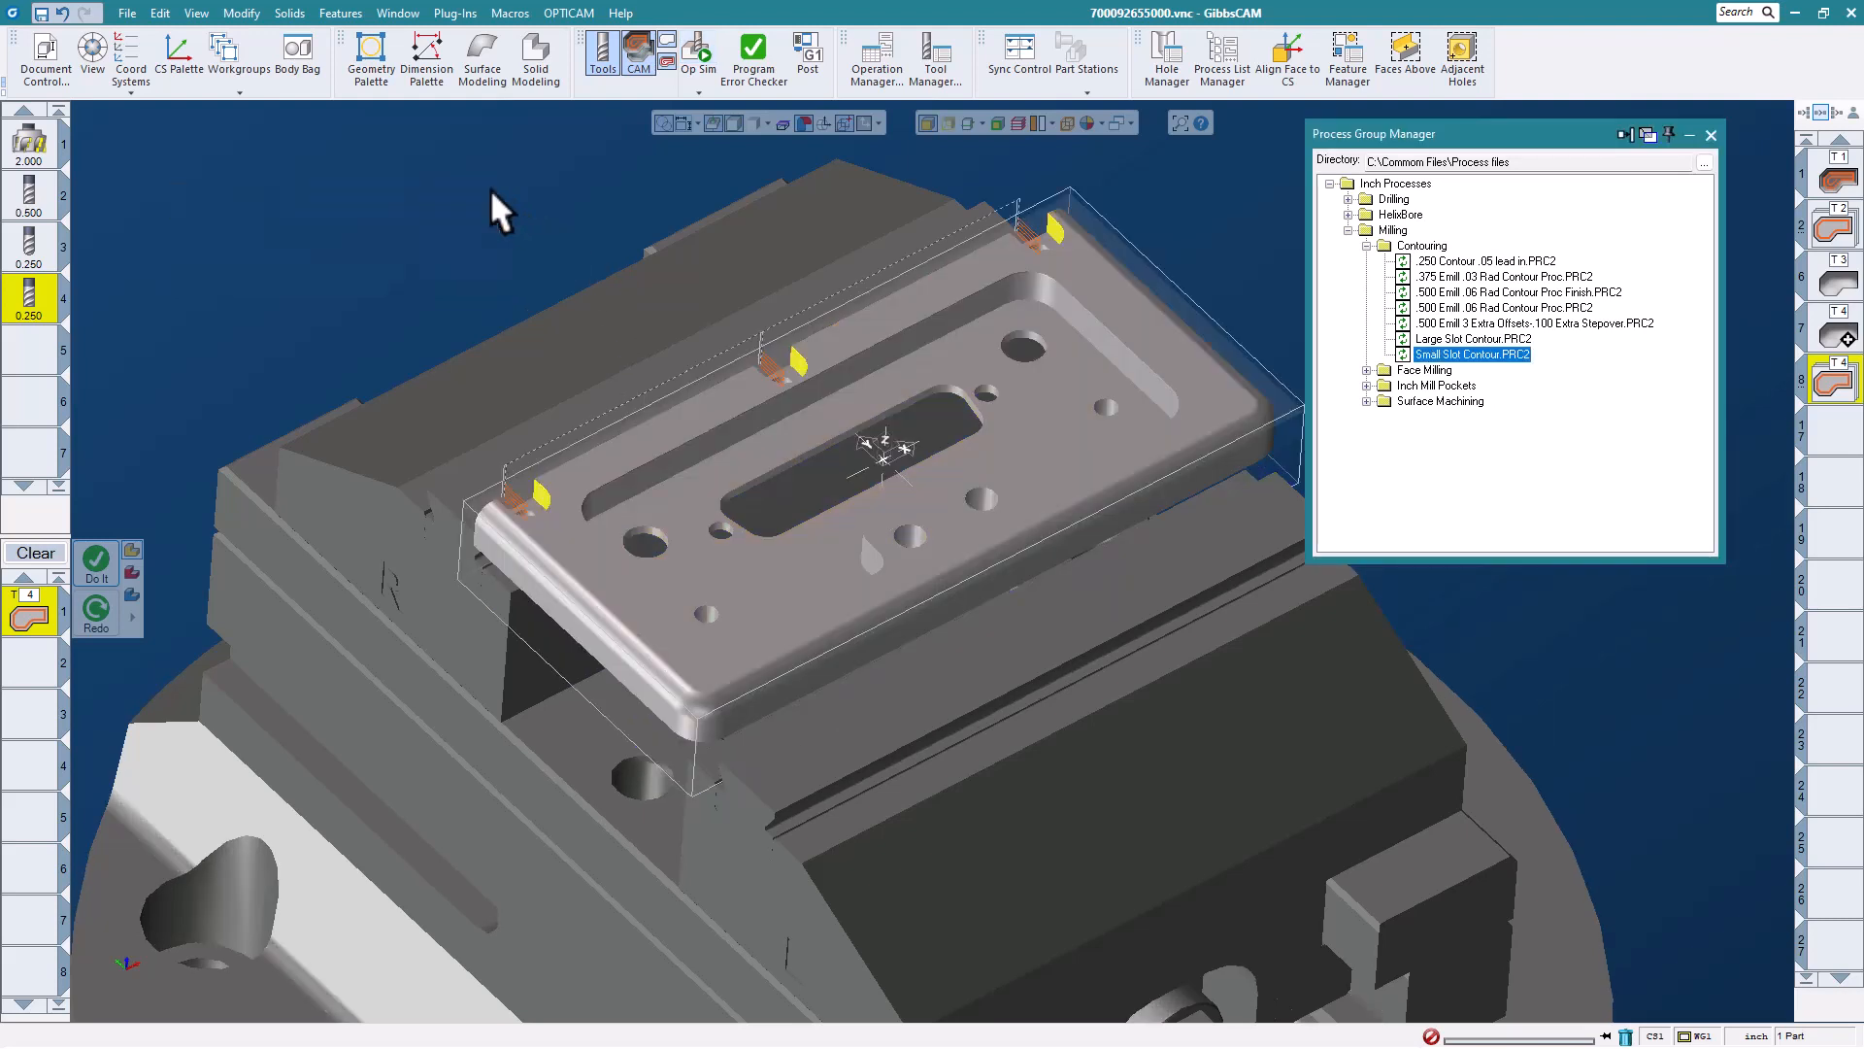
- Select the long side wall of the central slot and extend the selection to its wall faces
scroll(850, 441, up, 2)
click(791, 443)
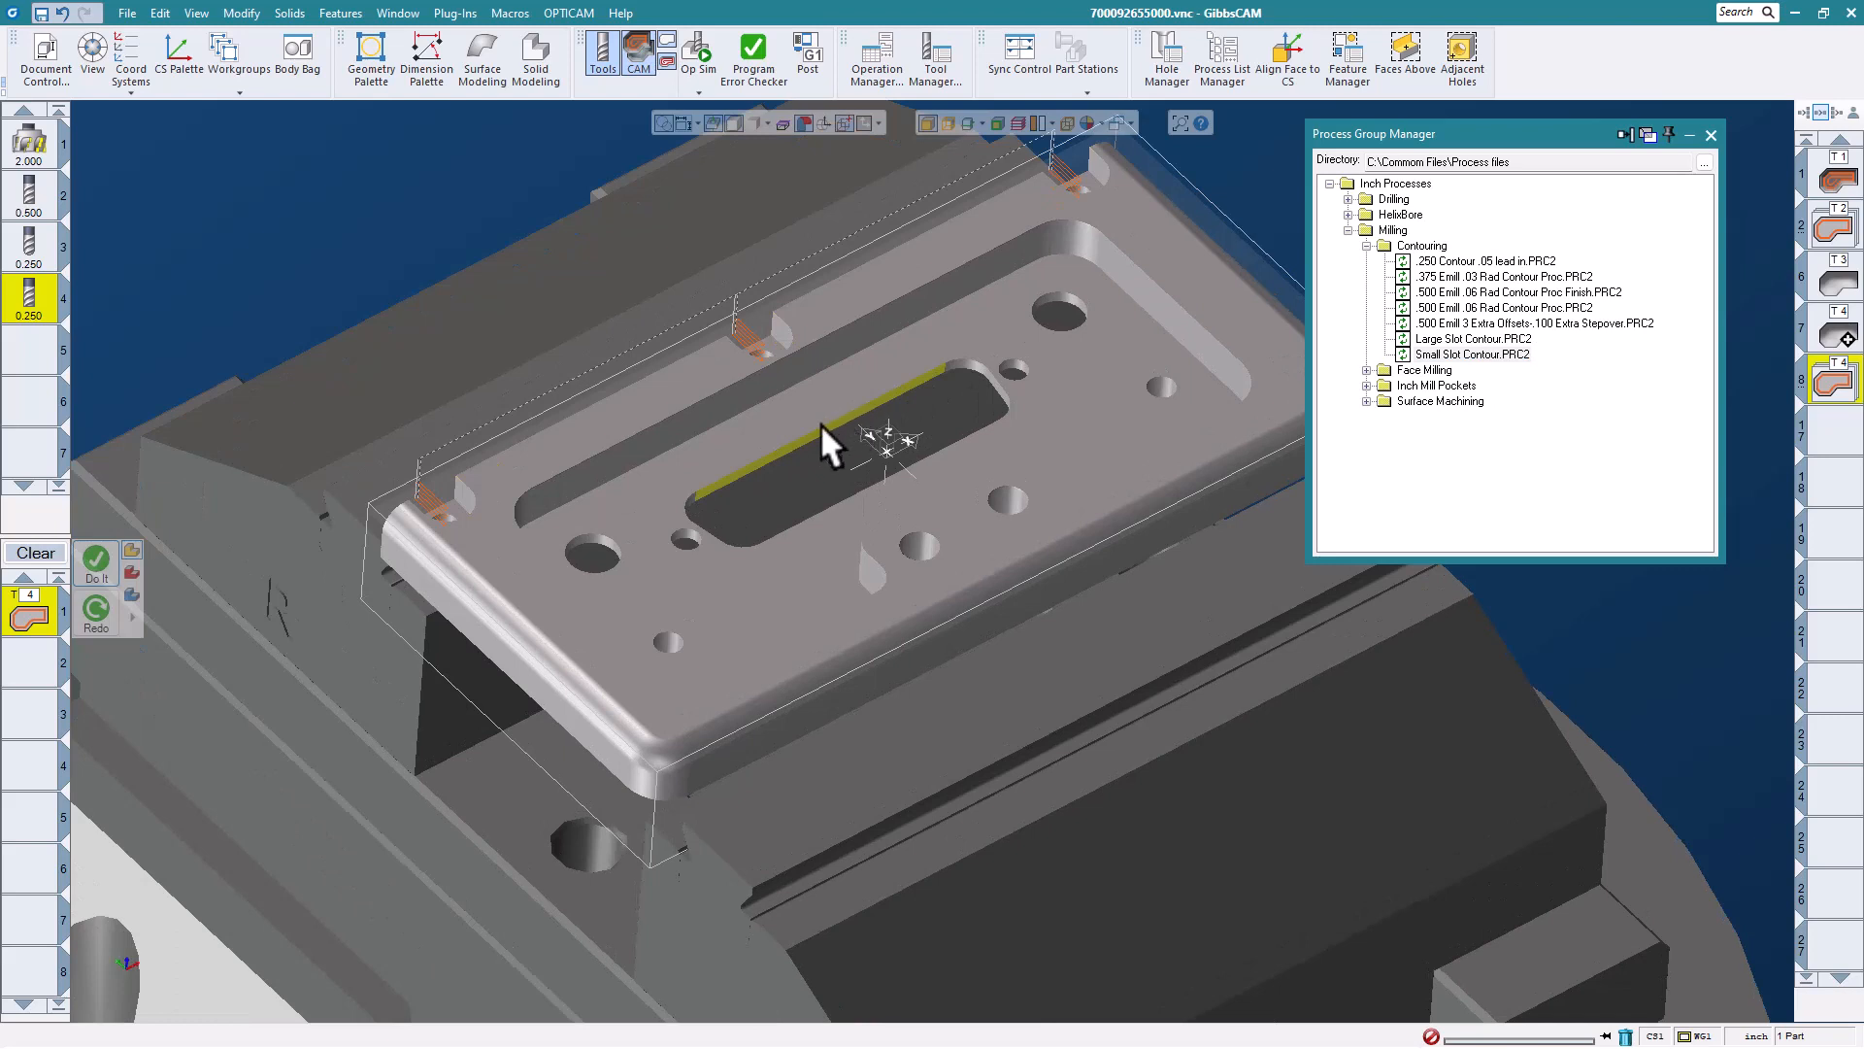
right_click(821, 425)
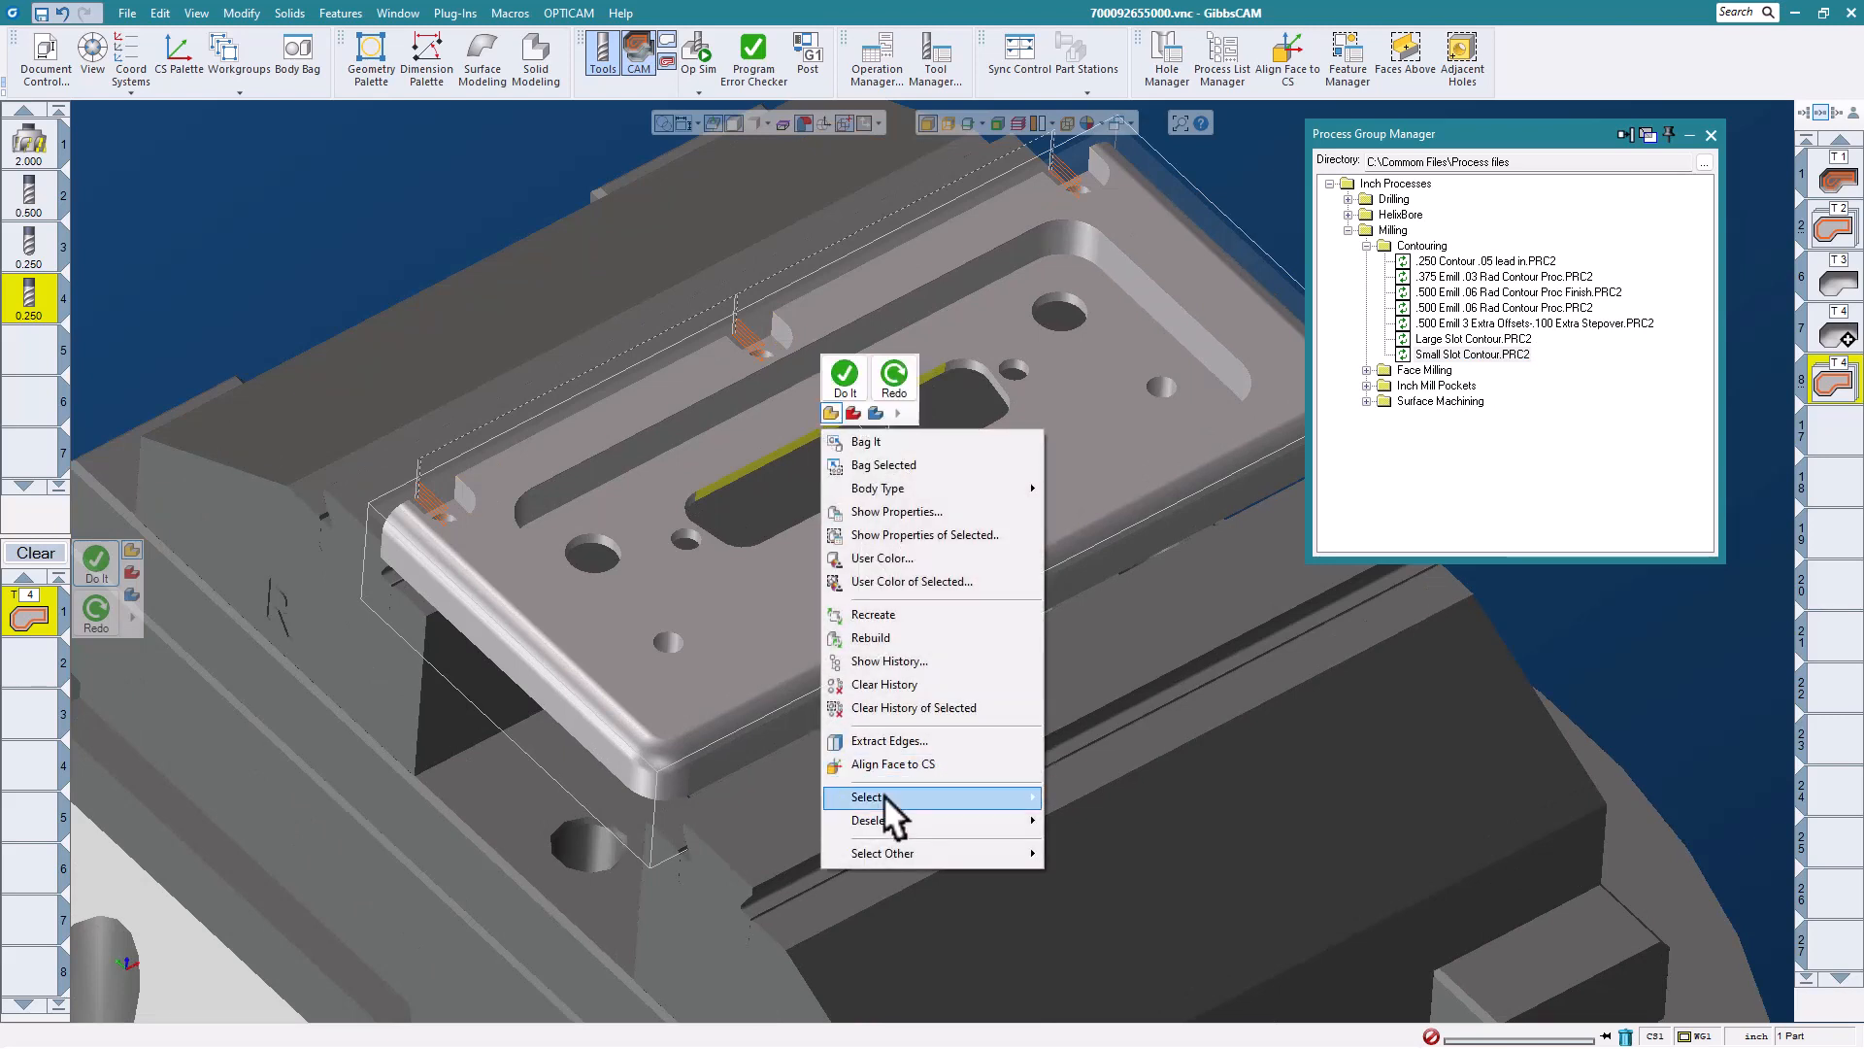
mouse_move(886, 810)
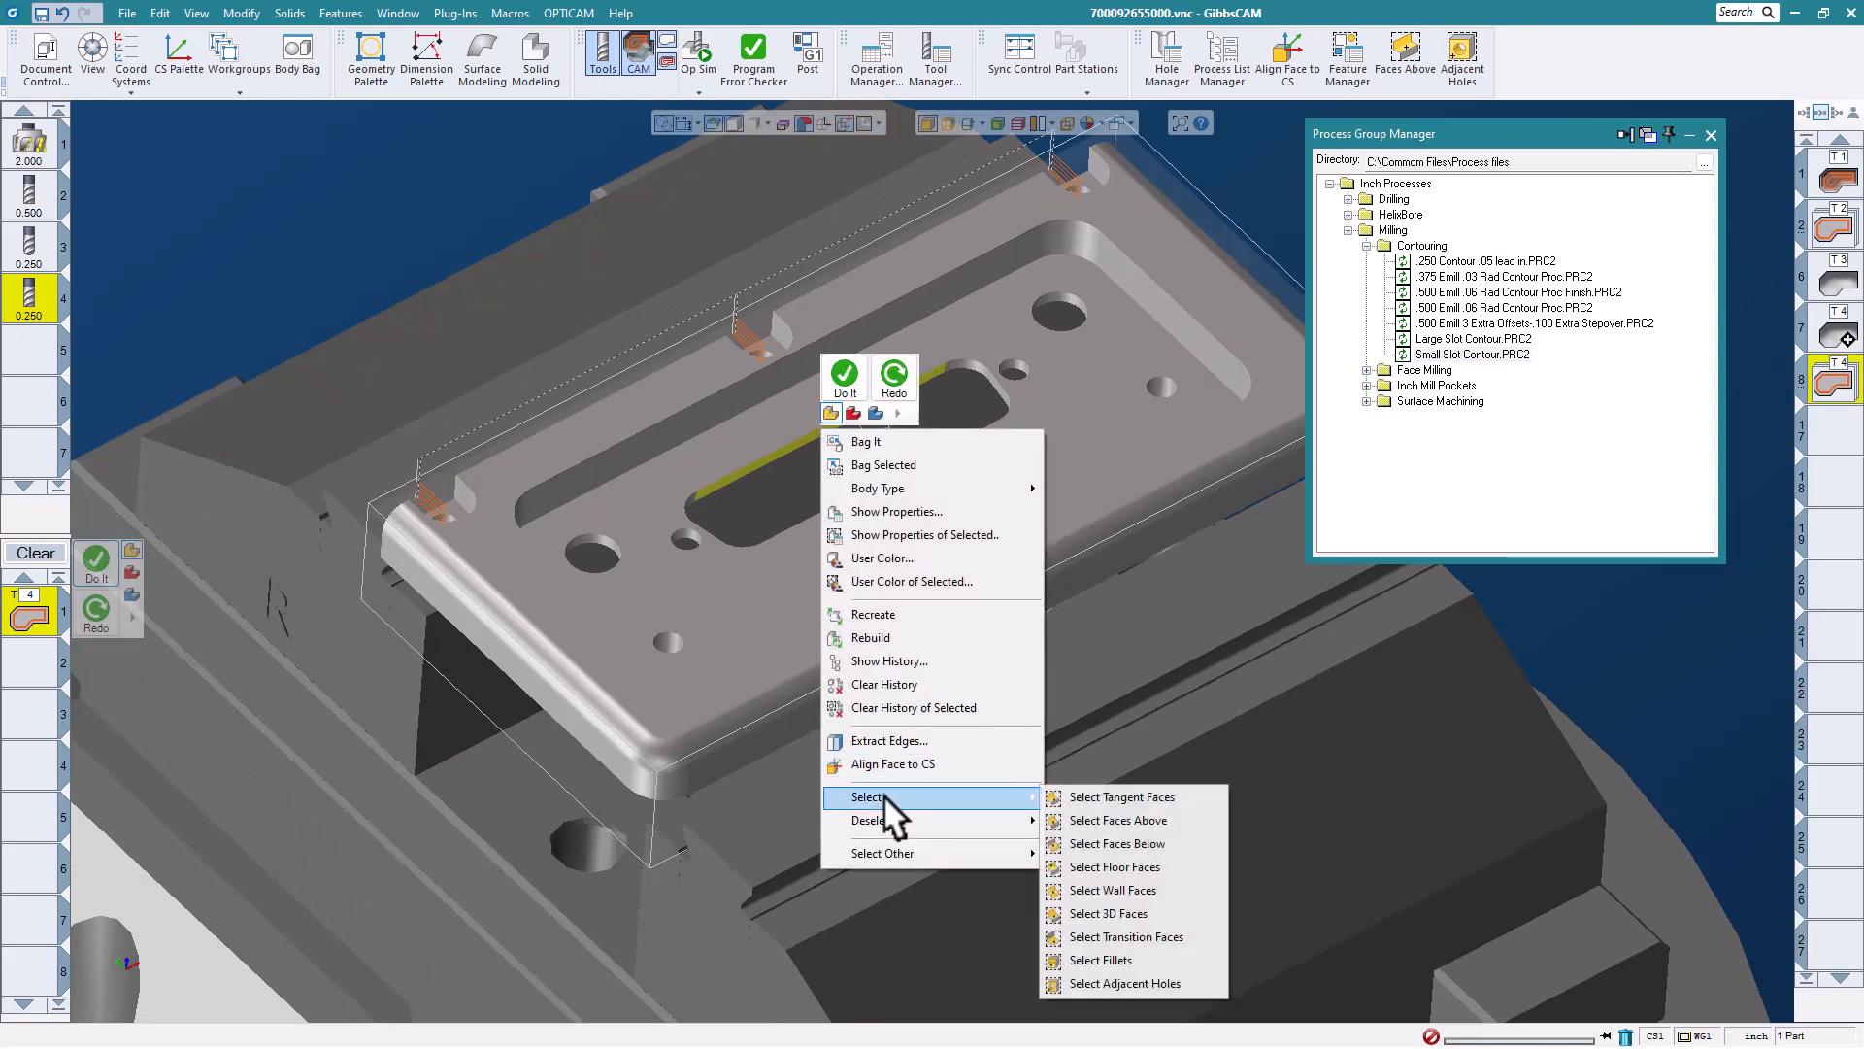
click(1126, 889)
scroll(848, 493, down, 2)
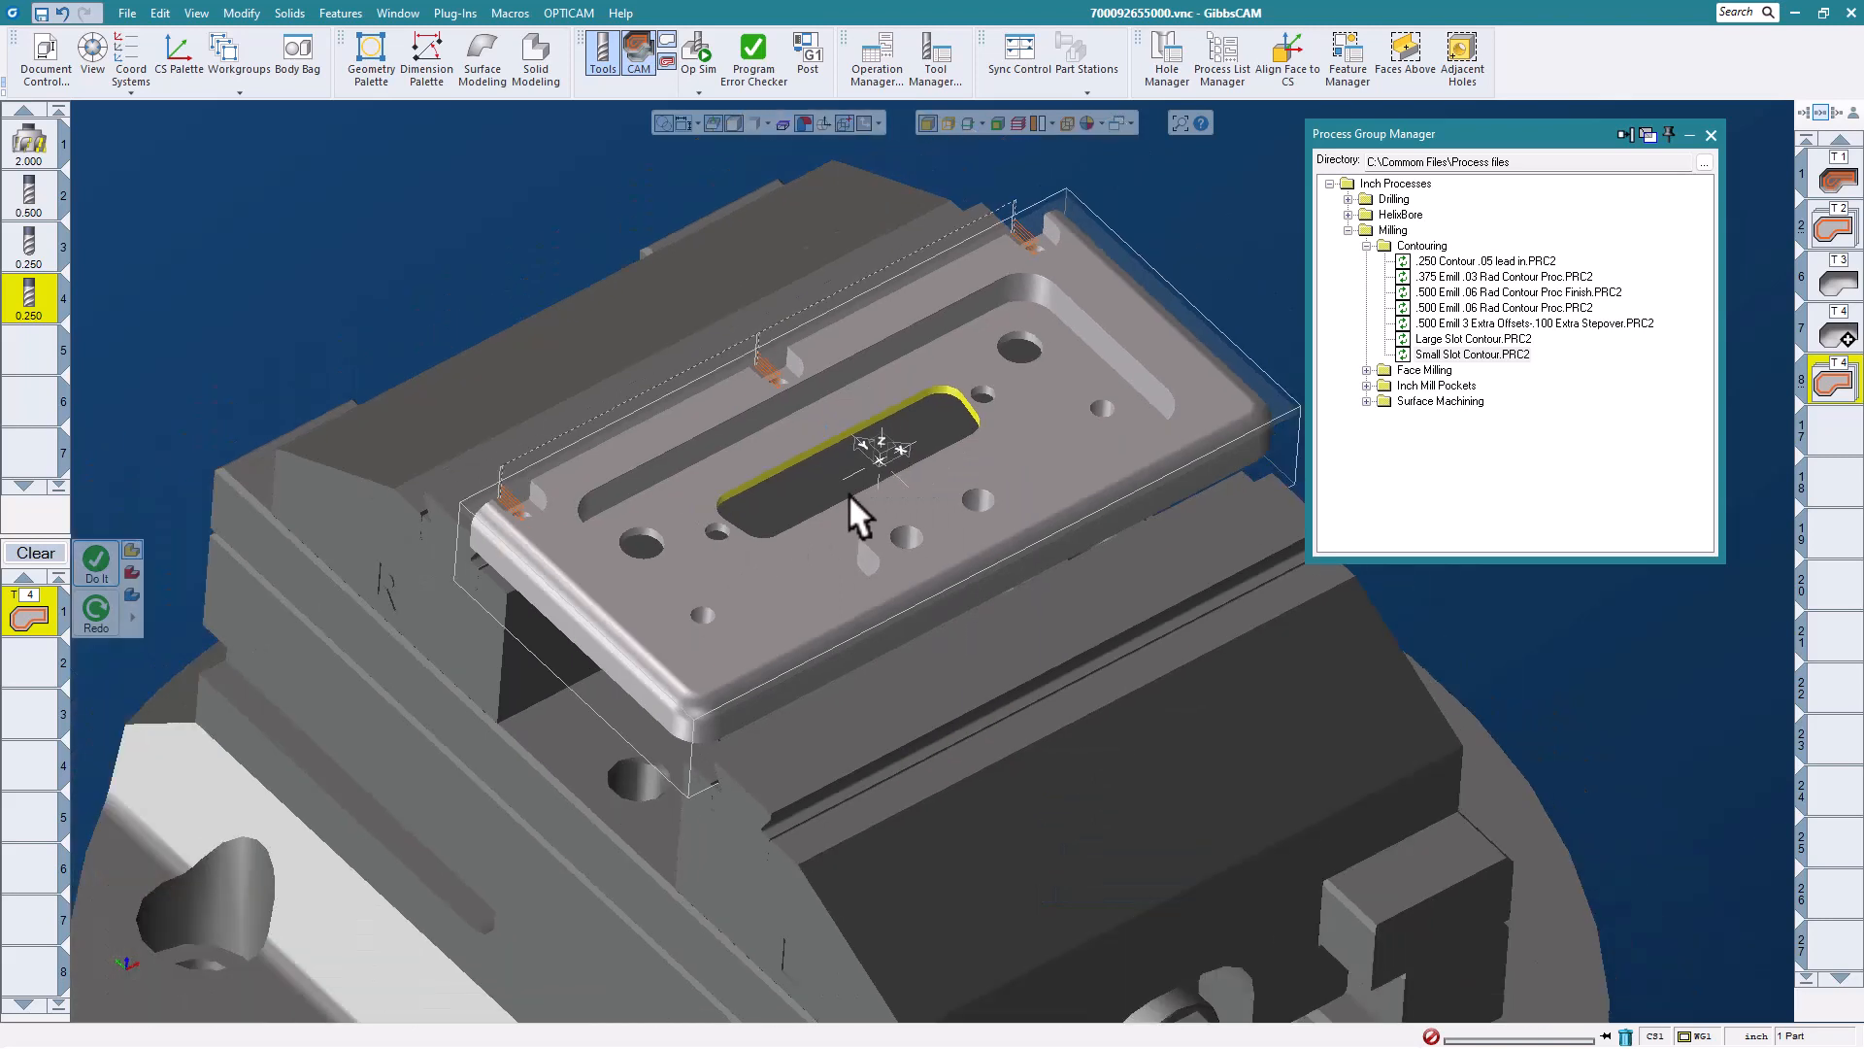
- Apply the .250 Contour .05 lead in.PRC2 process to the central slot walls, generate its toolpath and close the Process Group Manager
click(1508, 260)
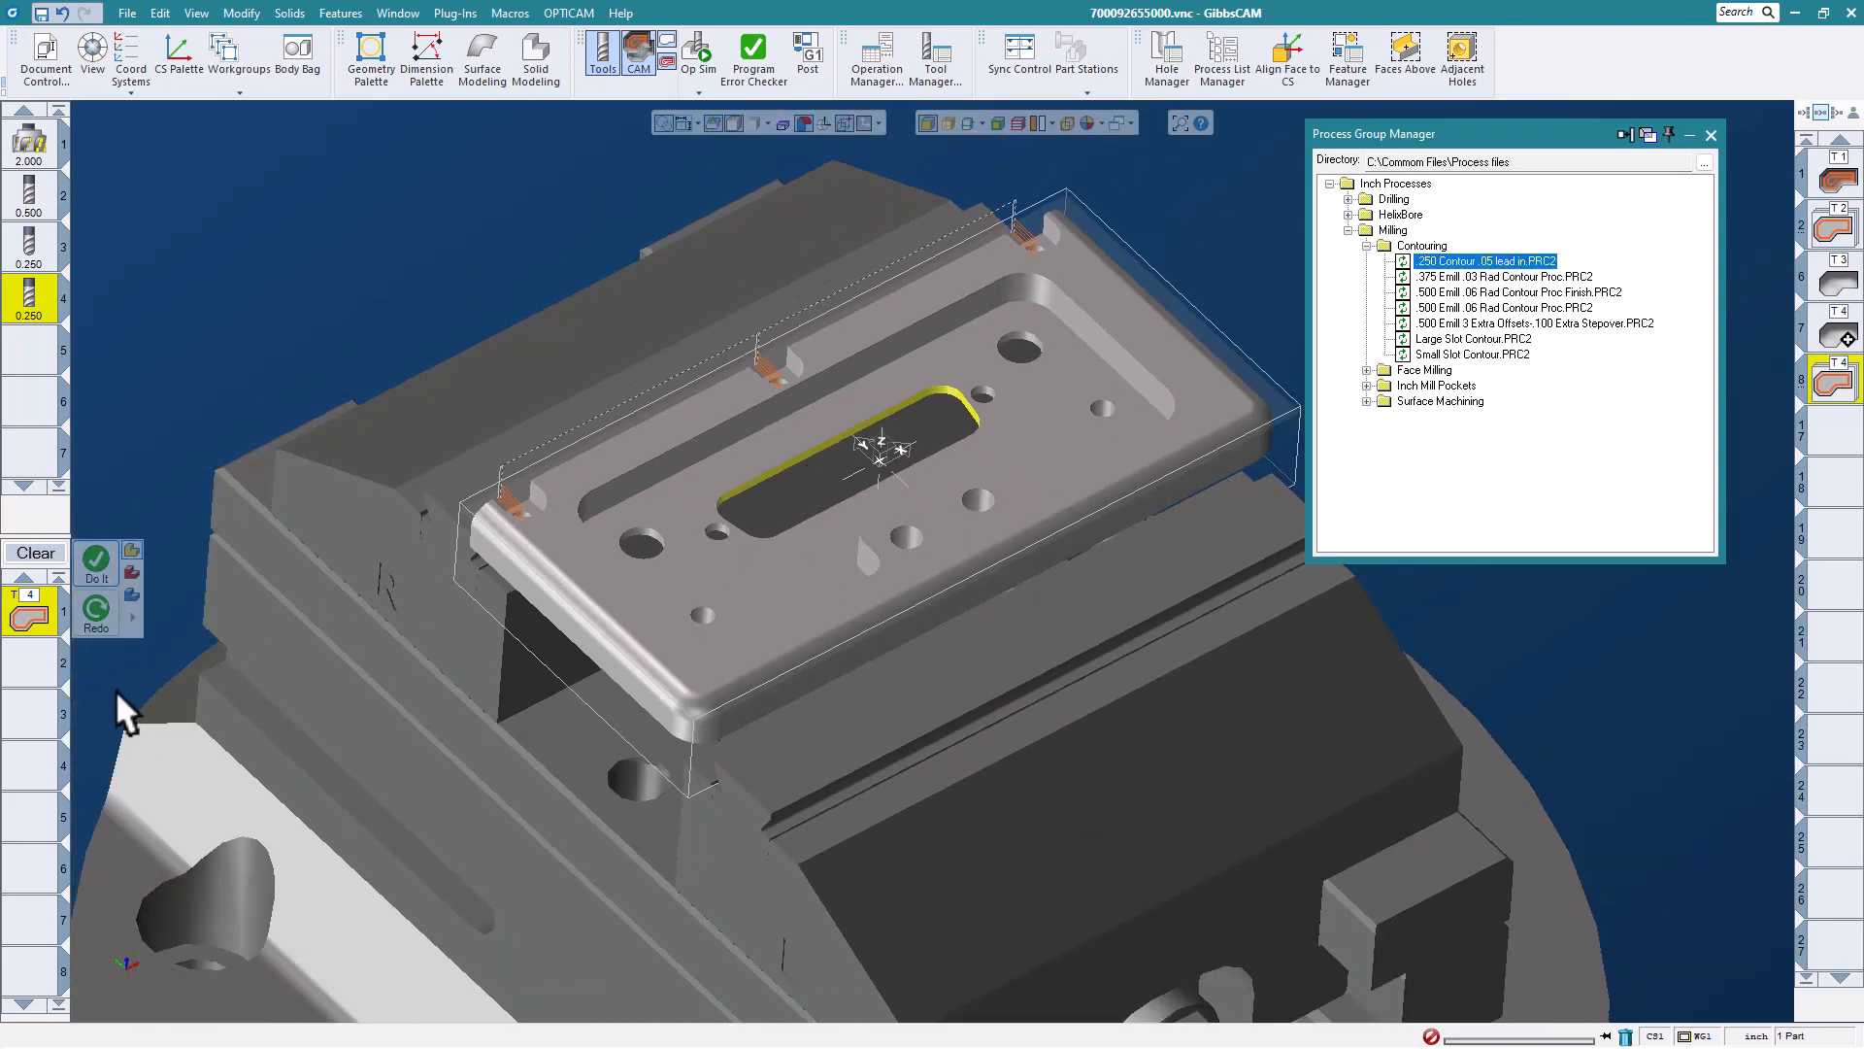
click(96, 559)
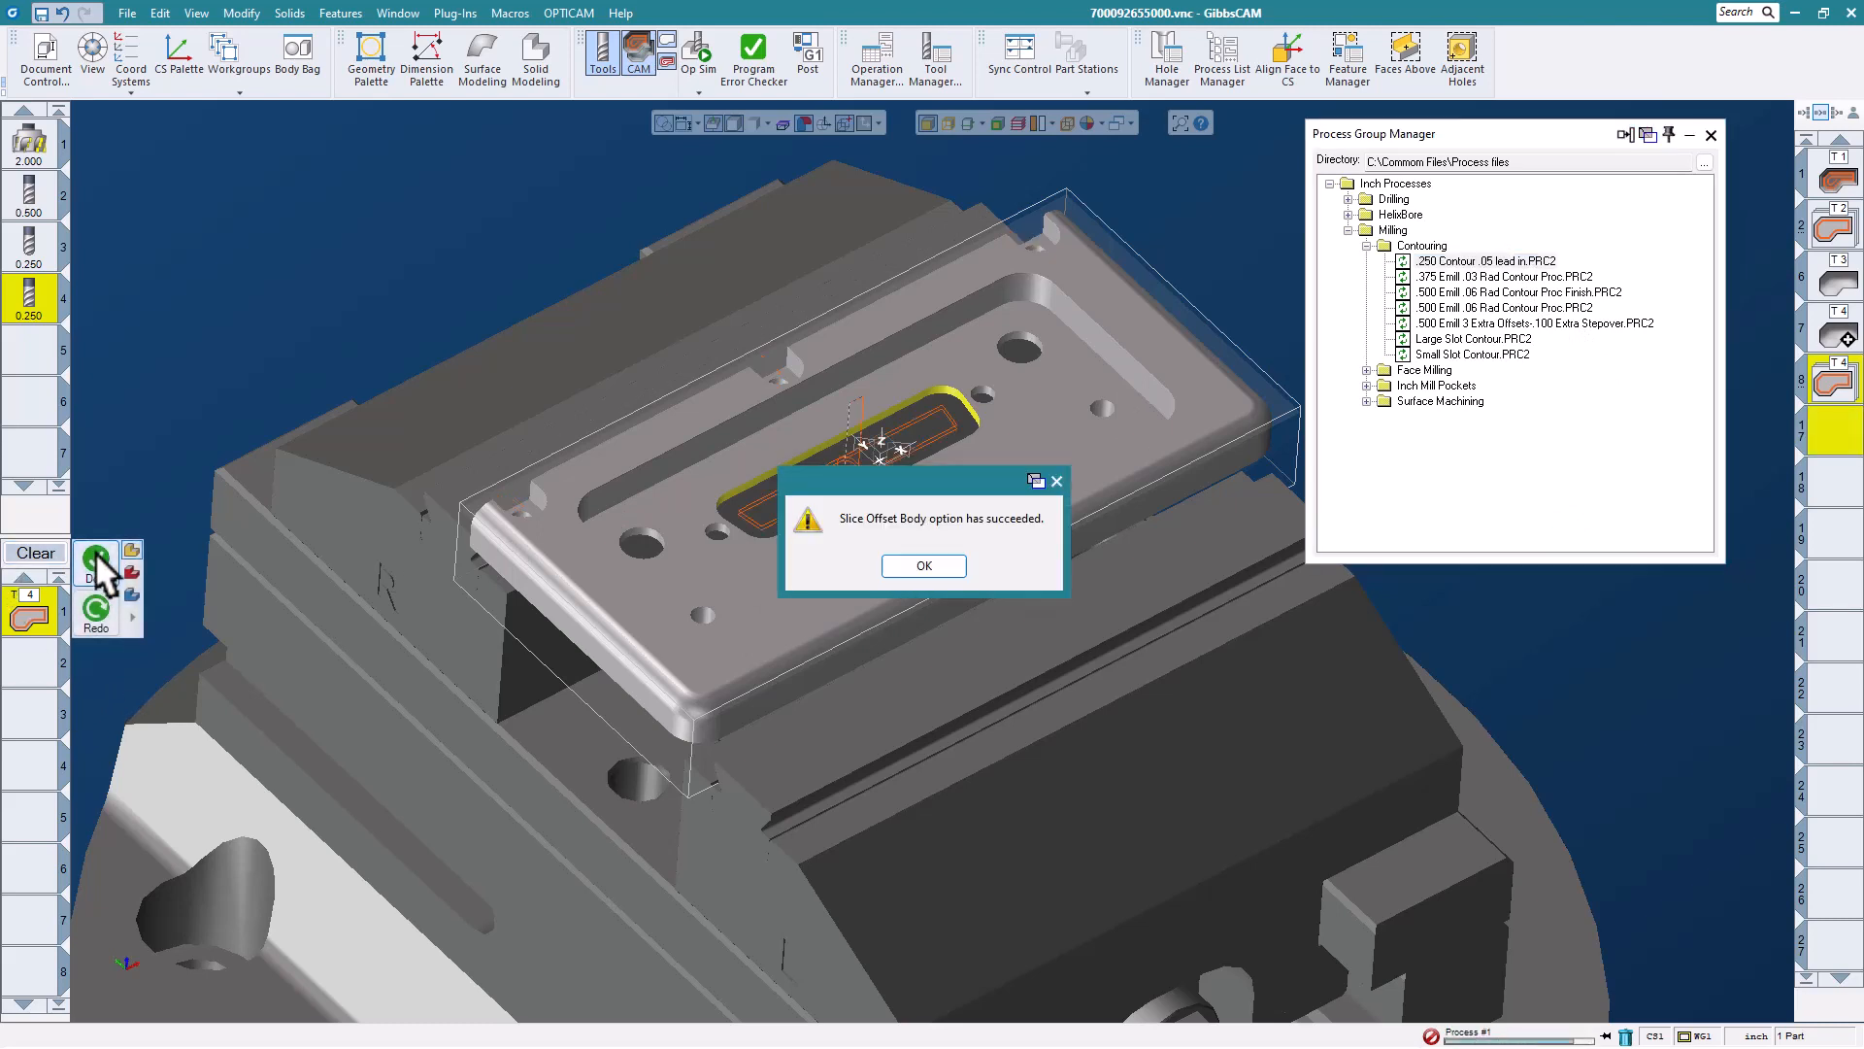
click(928, 565)
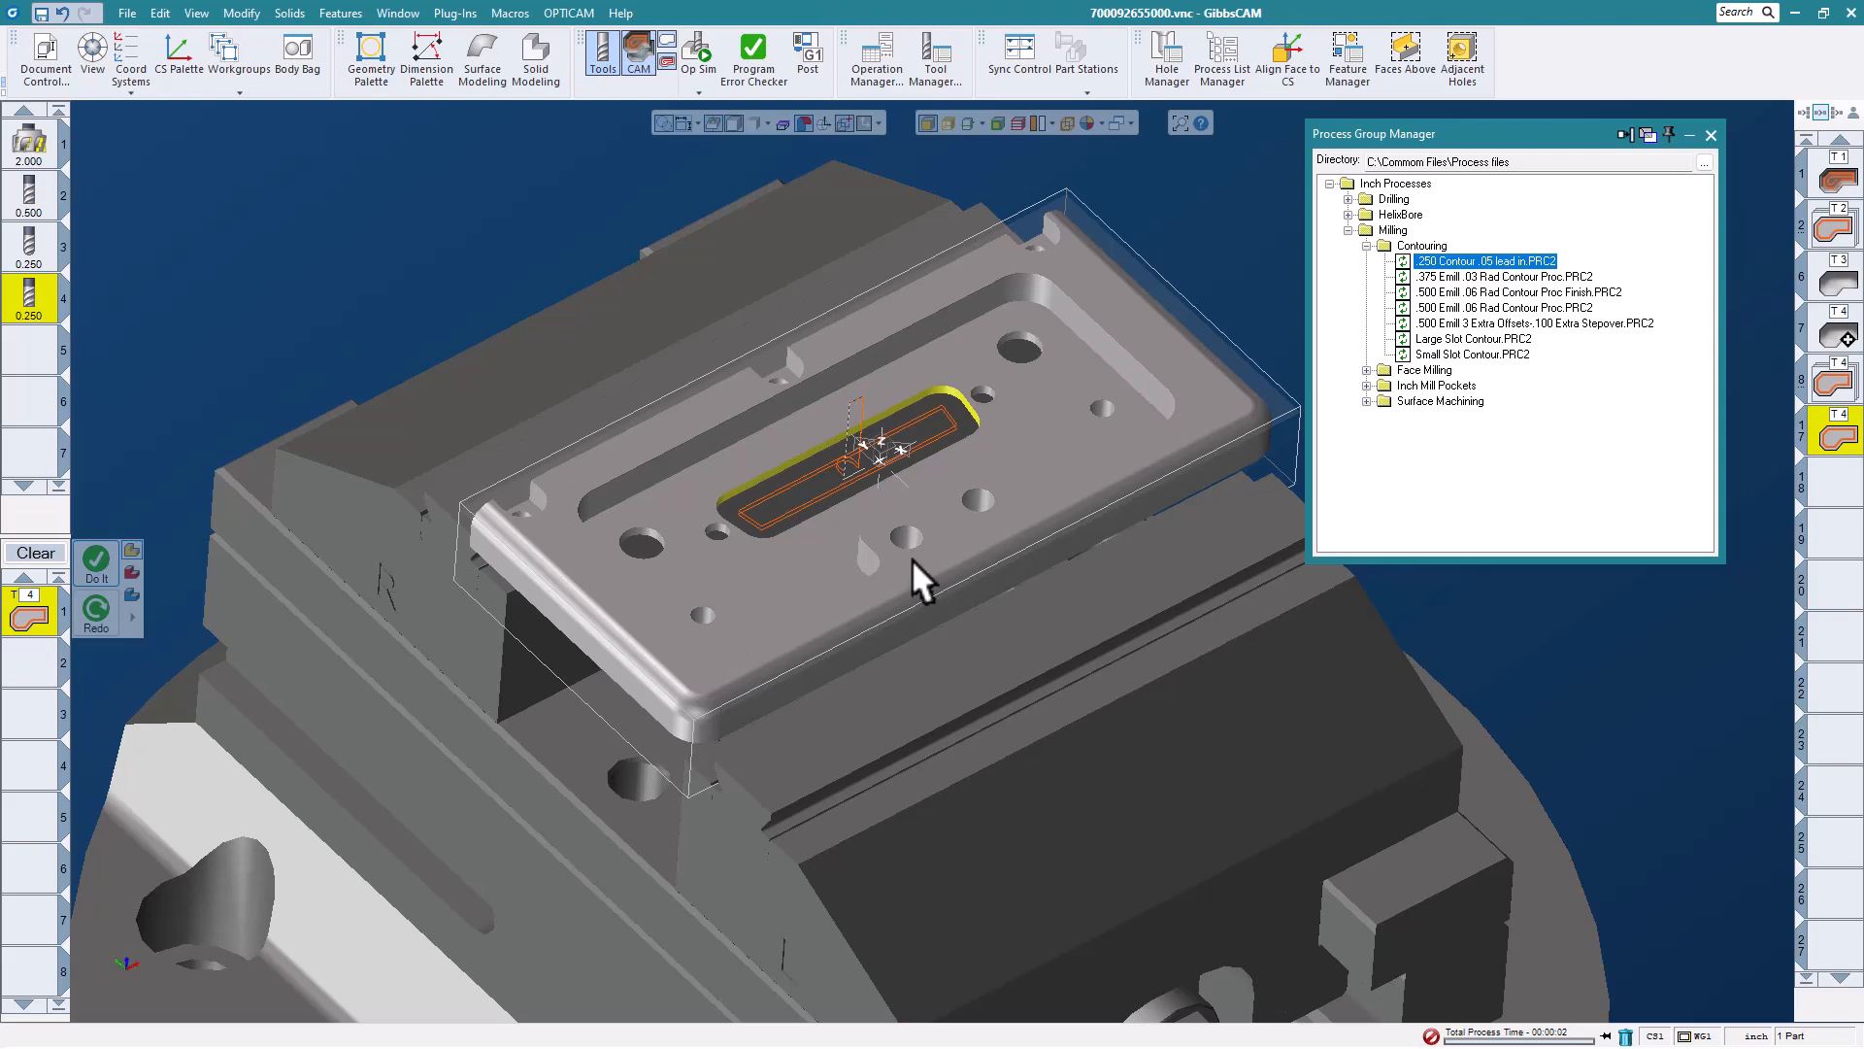
middle_drag(867, 452, 839, 458)
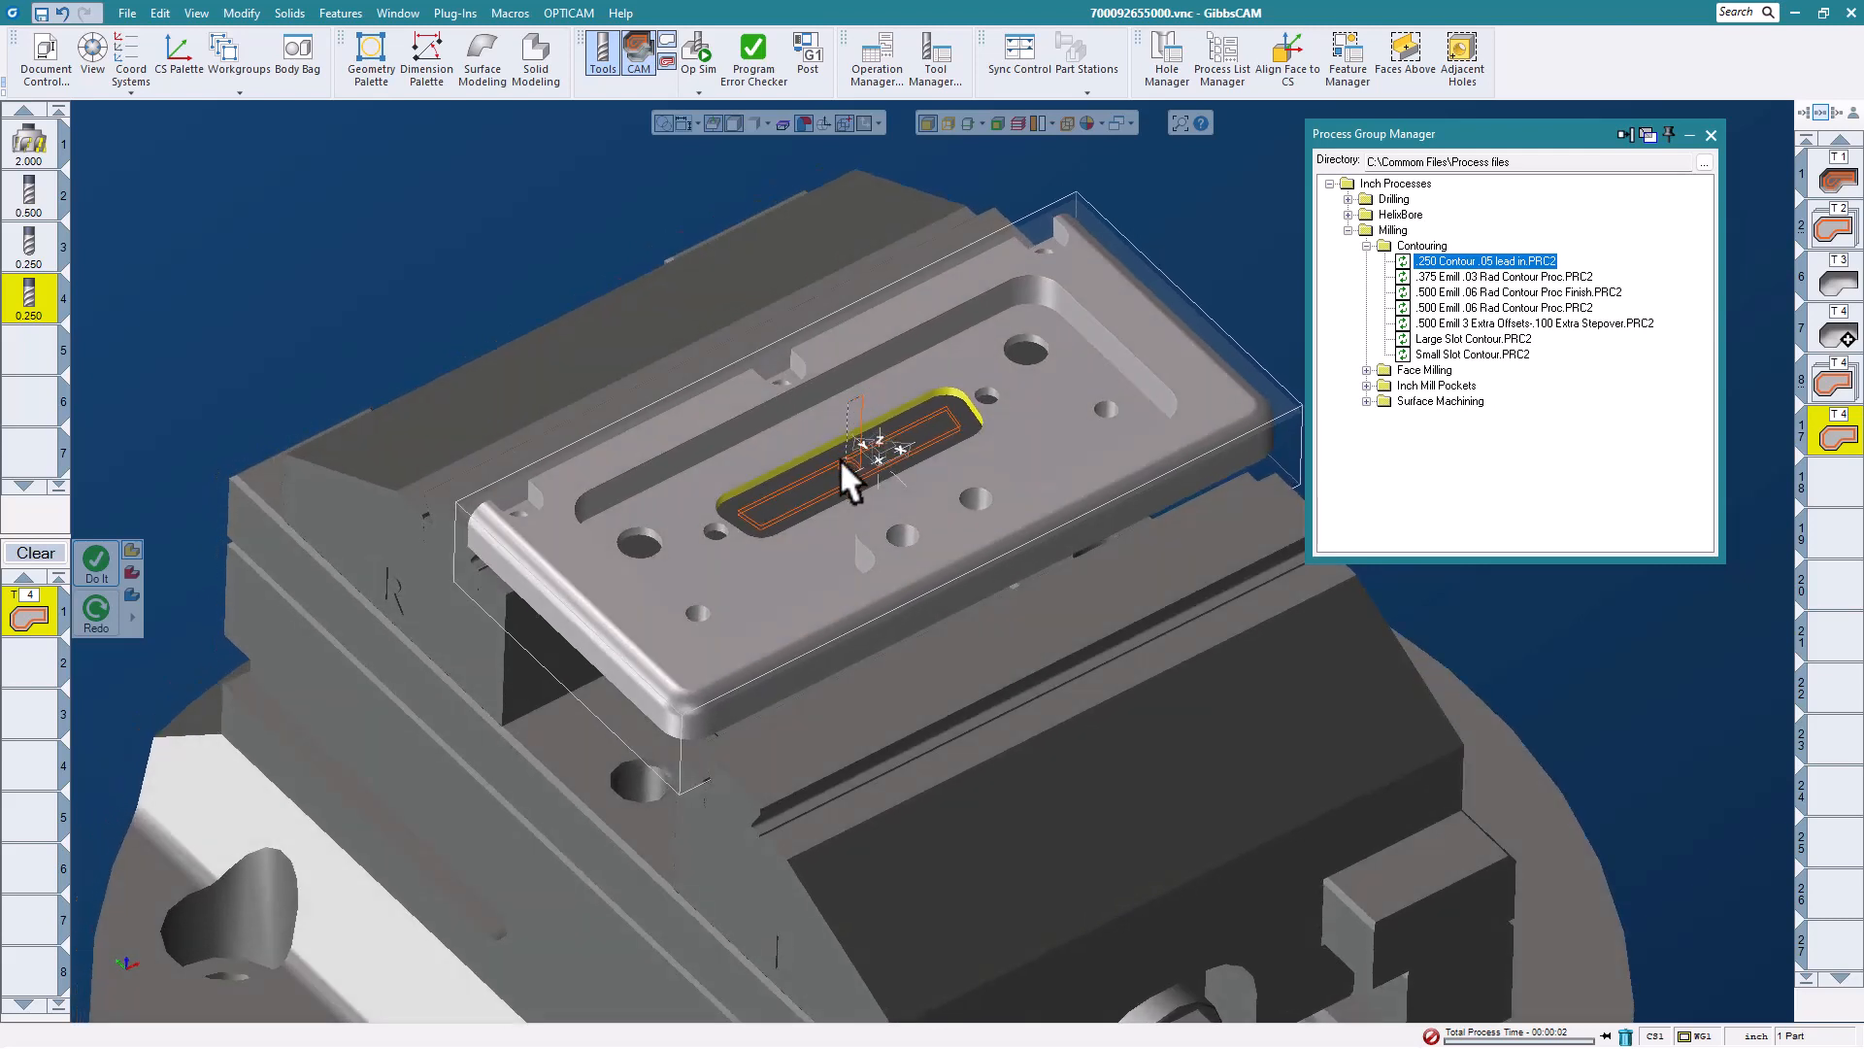
middle_drag(1074, 214, 925, 311)
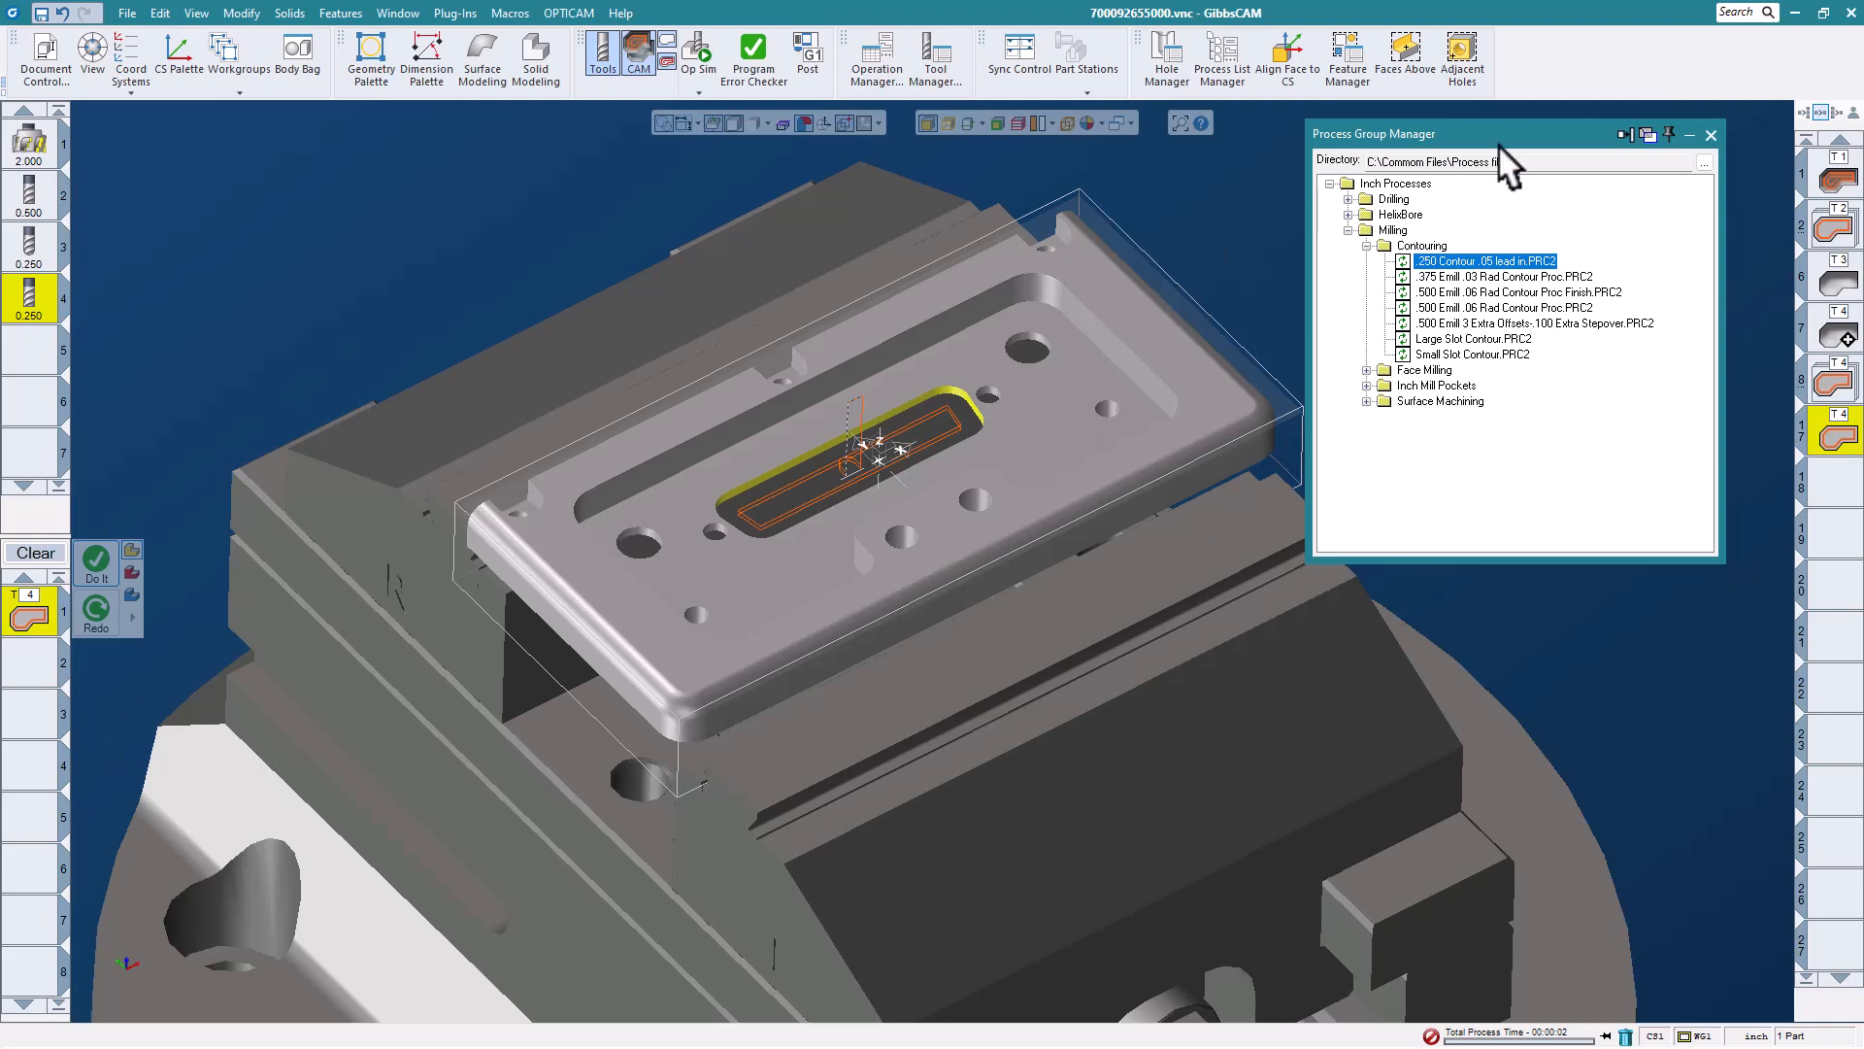
click(1711, 136)
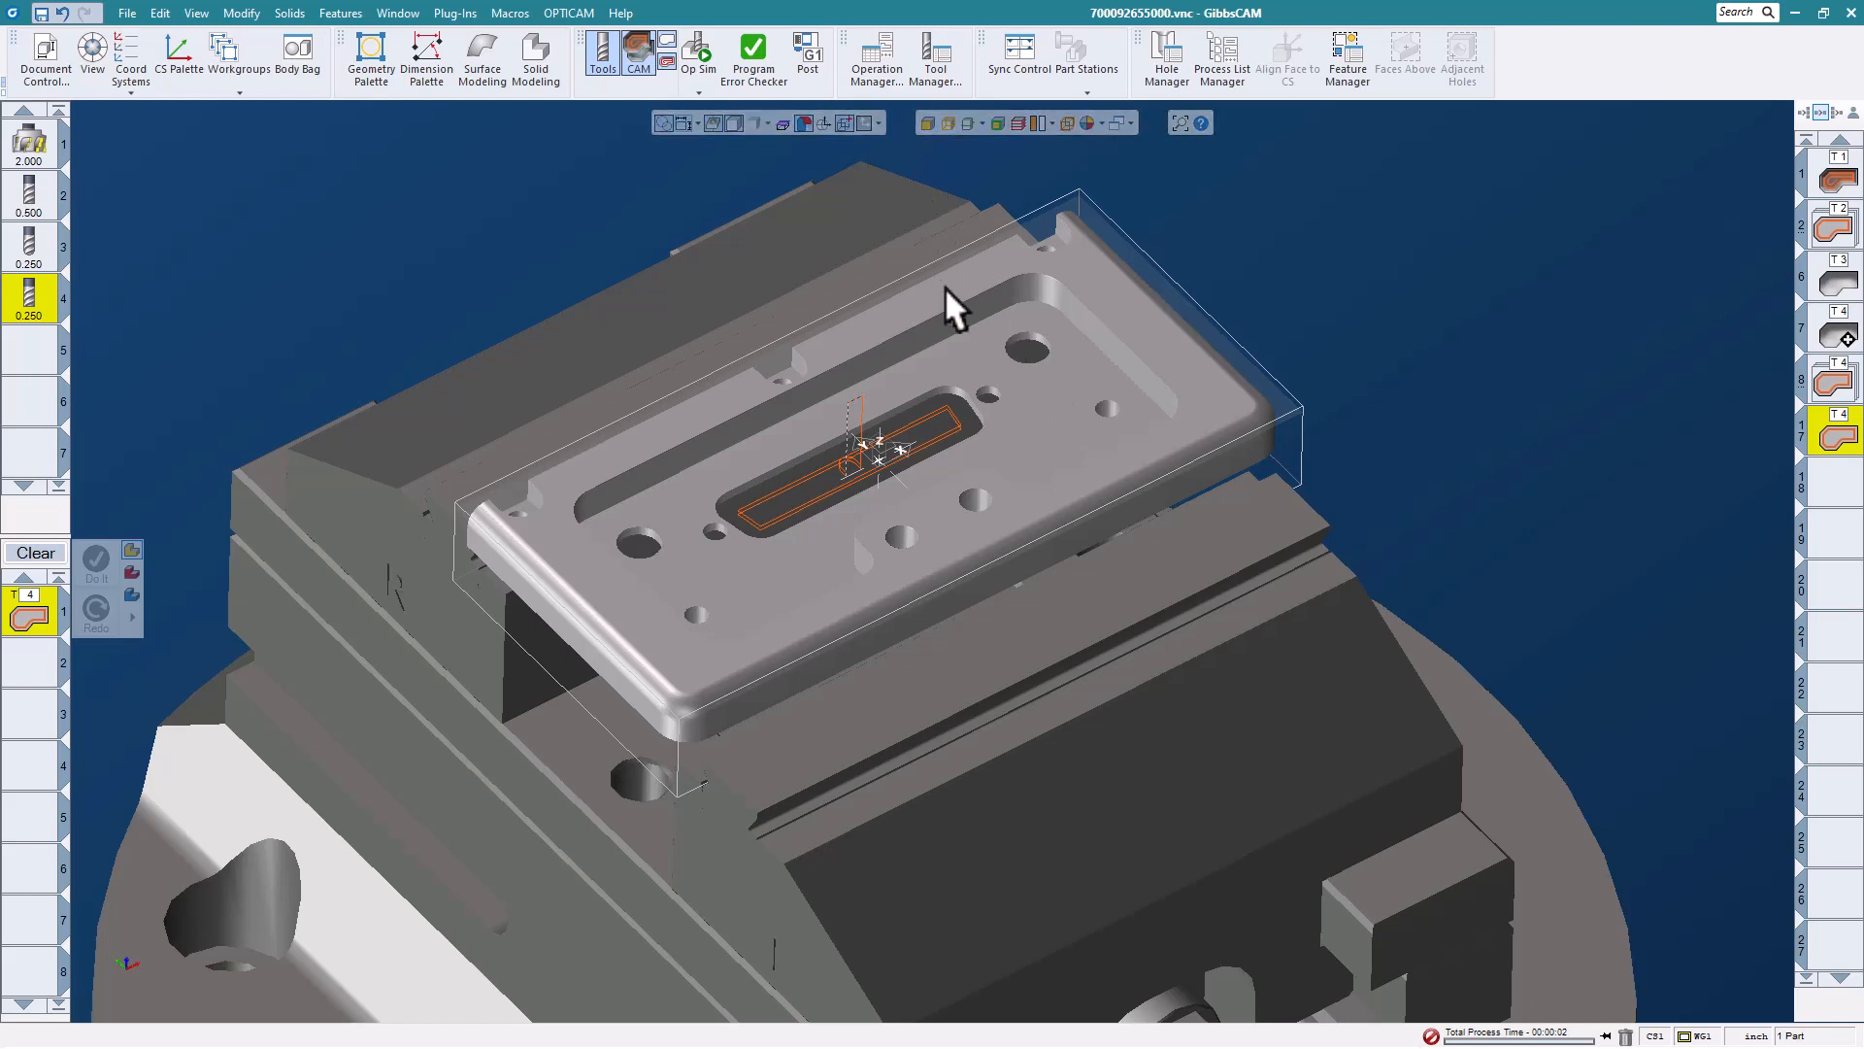
- Run automatic feature recognition on the plate body in the Hole Manager and auto-group the recognized holes
click(969, 315)
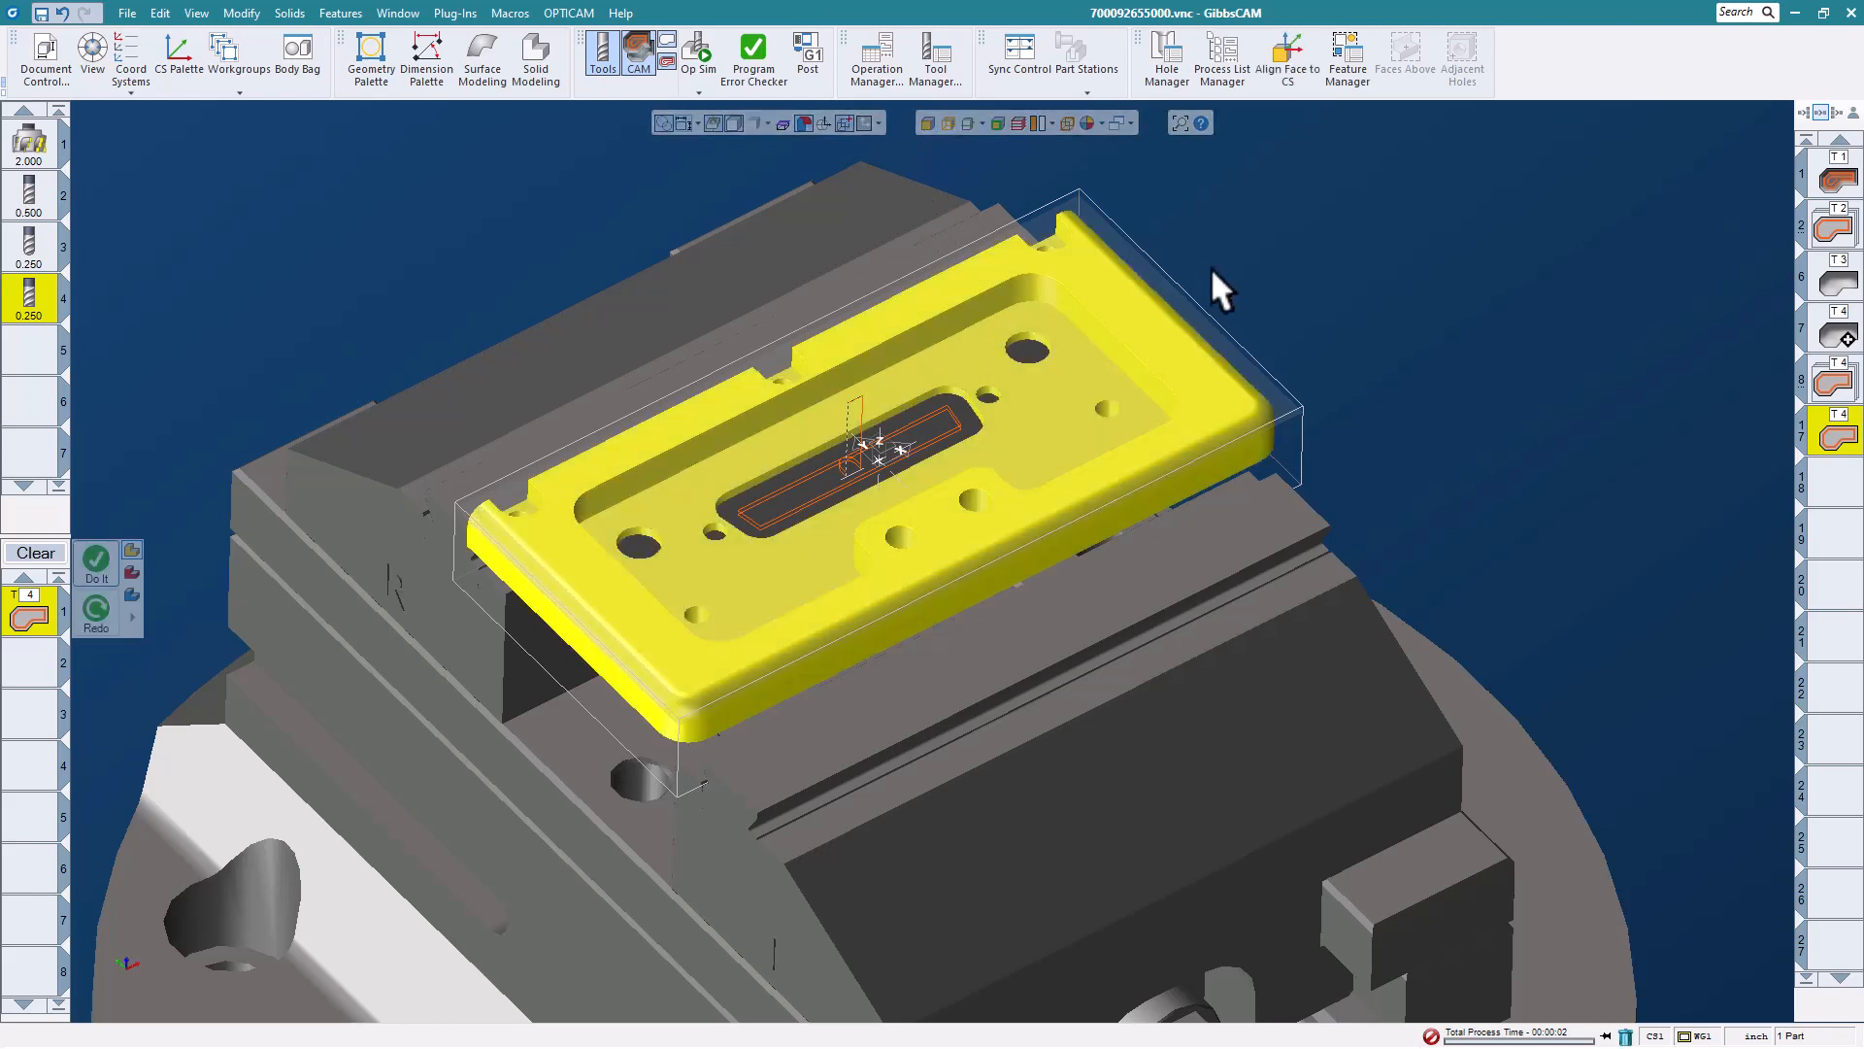
click(1162, 51)
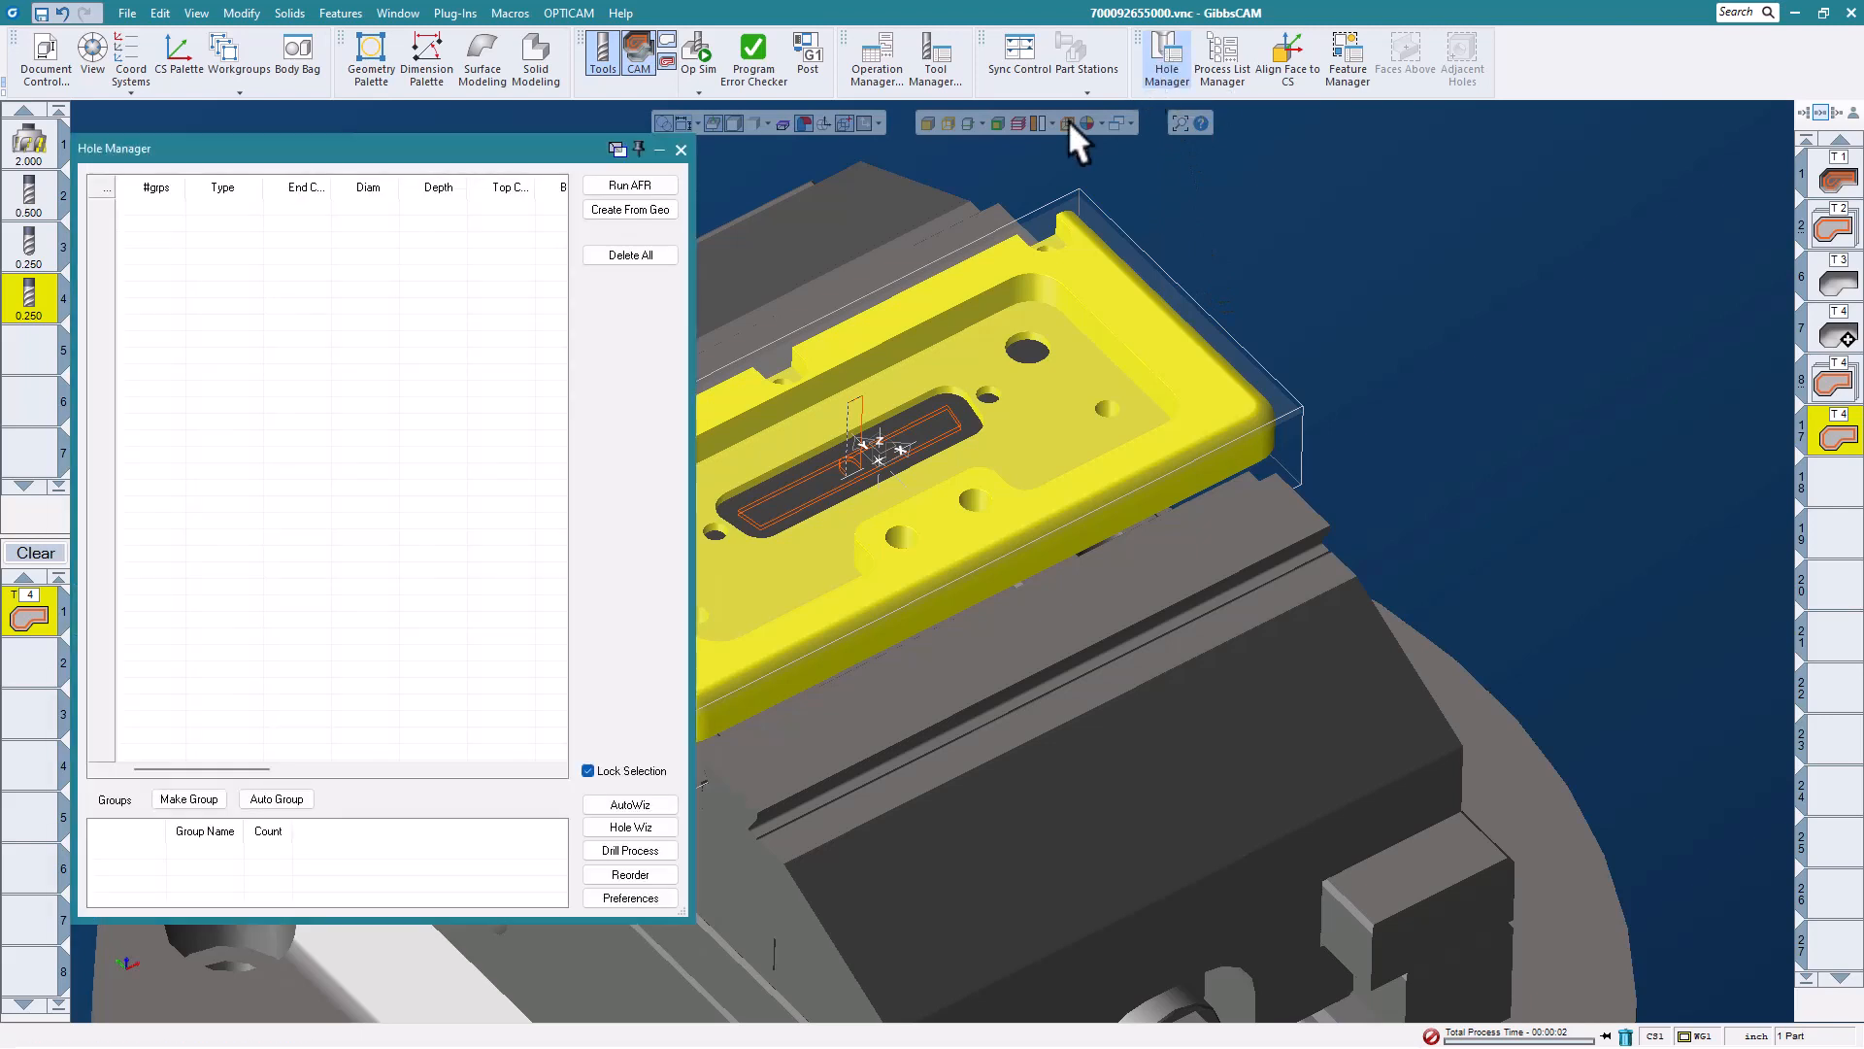
click(638, 179)
drag(528, 140, 560, 128)
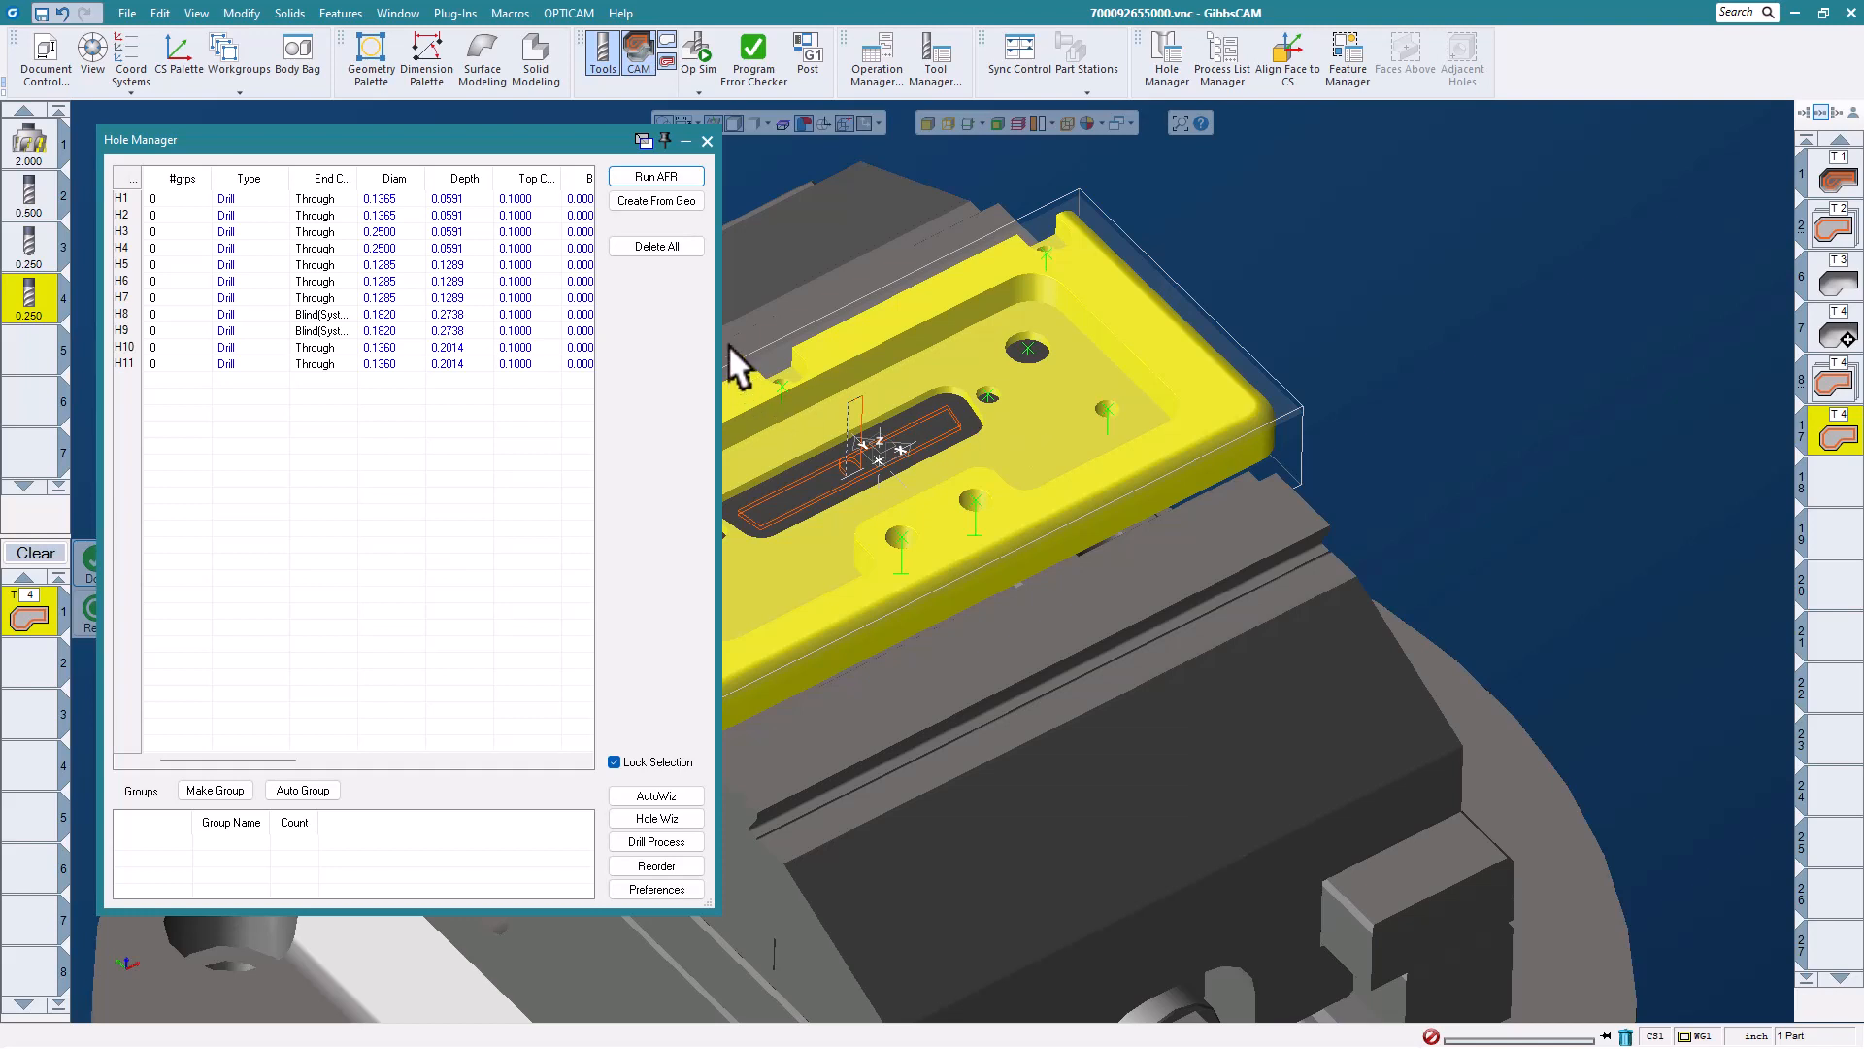
click(302, 789)
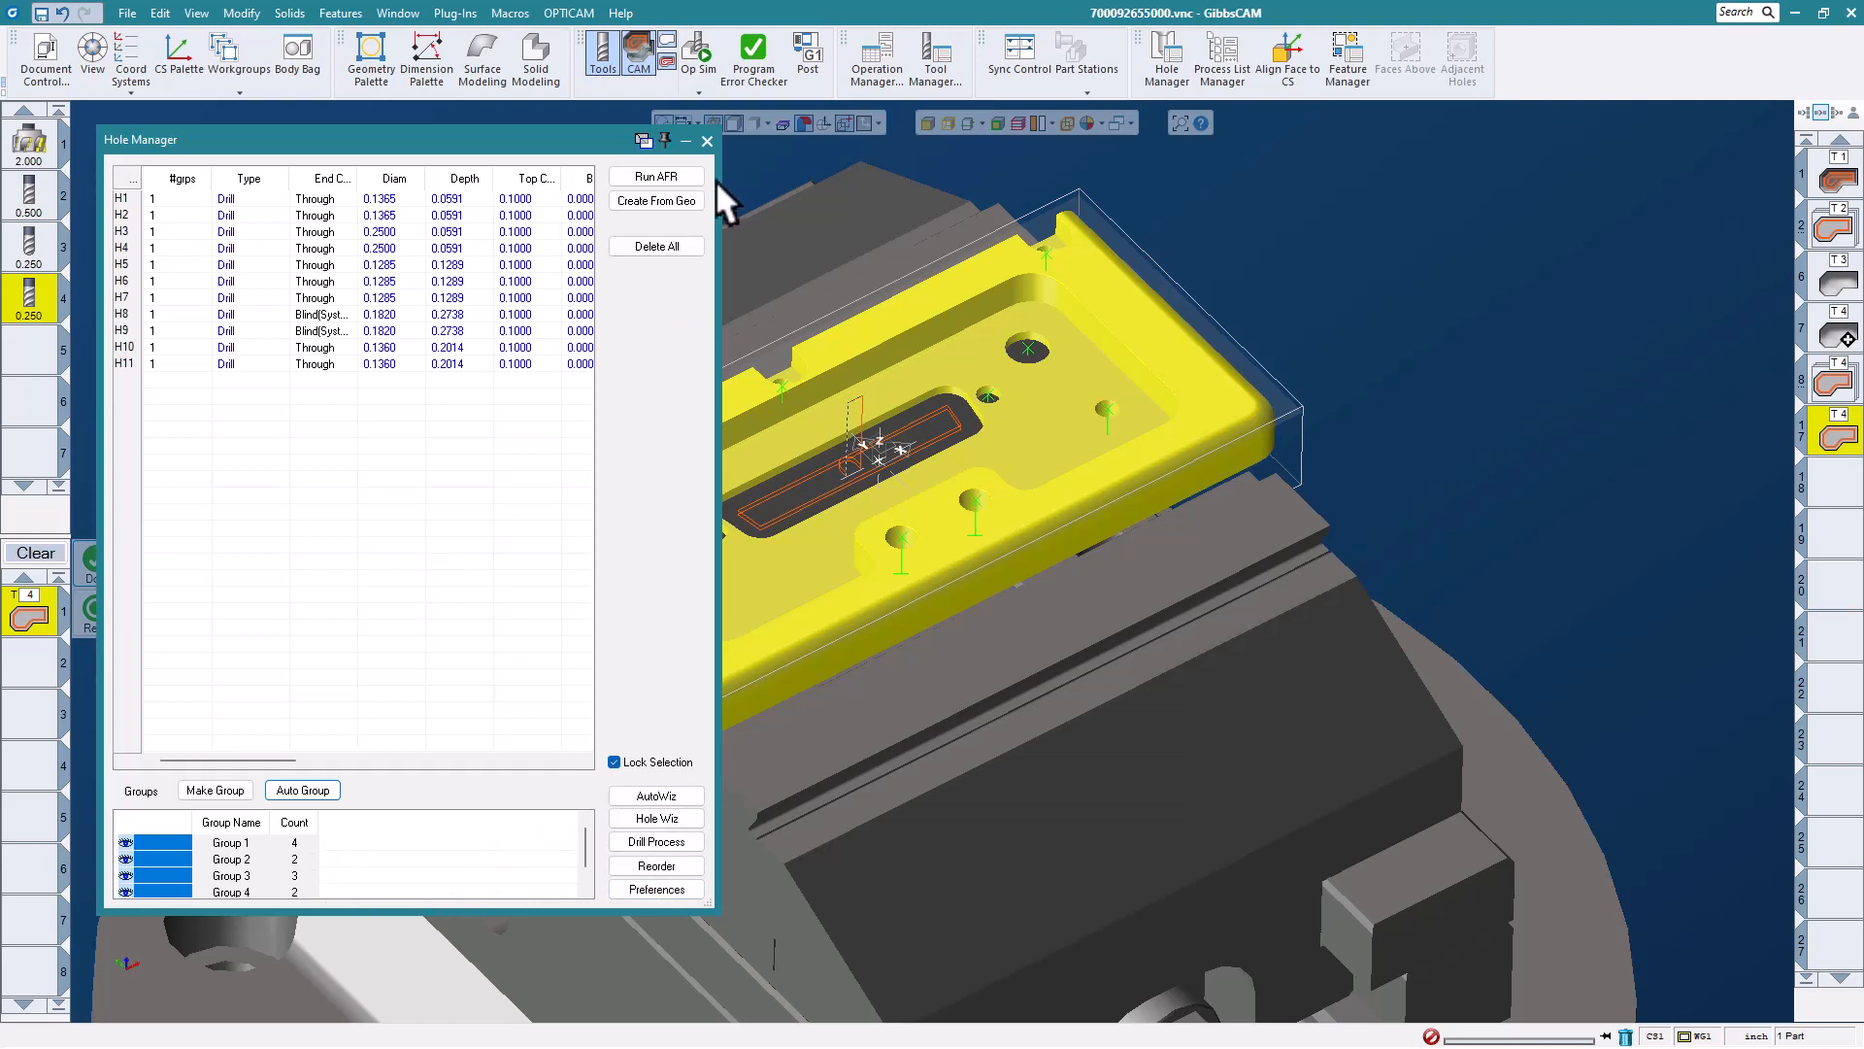
click(707, 140)
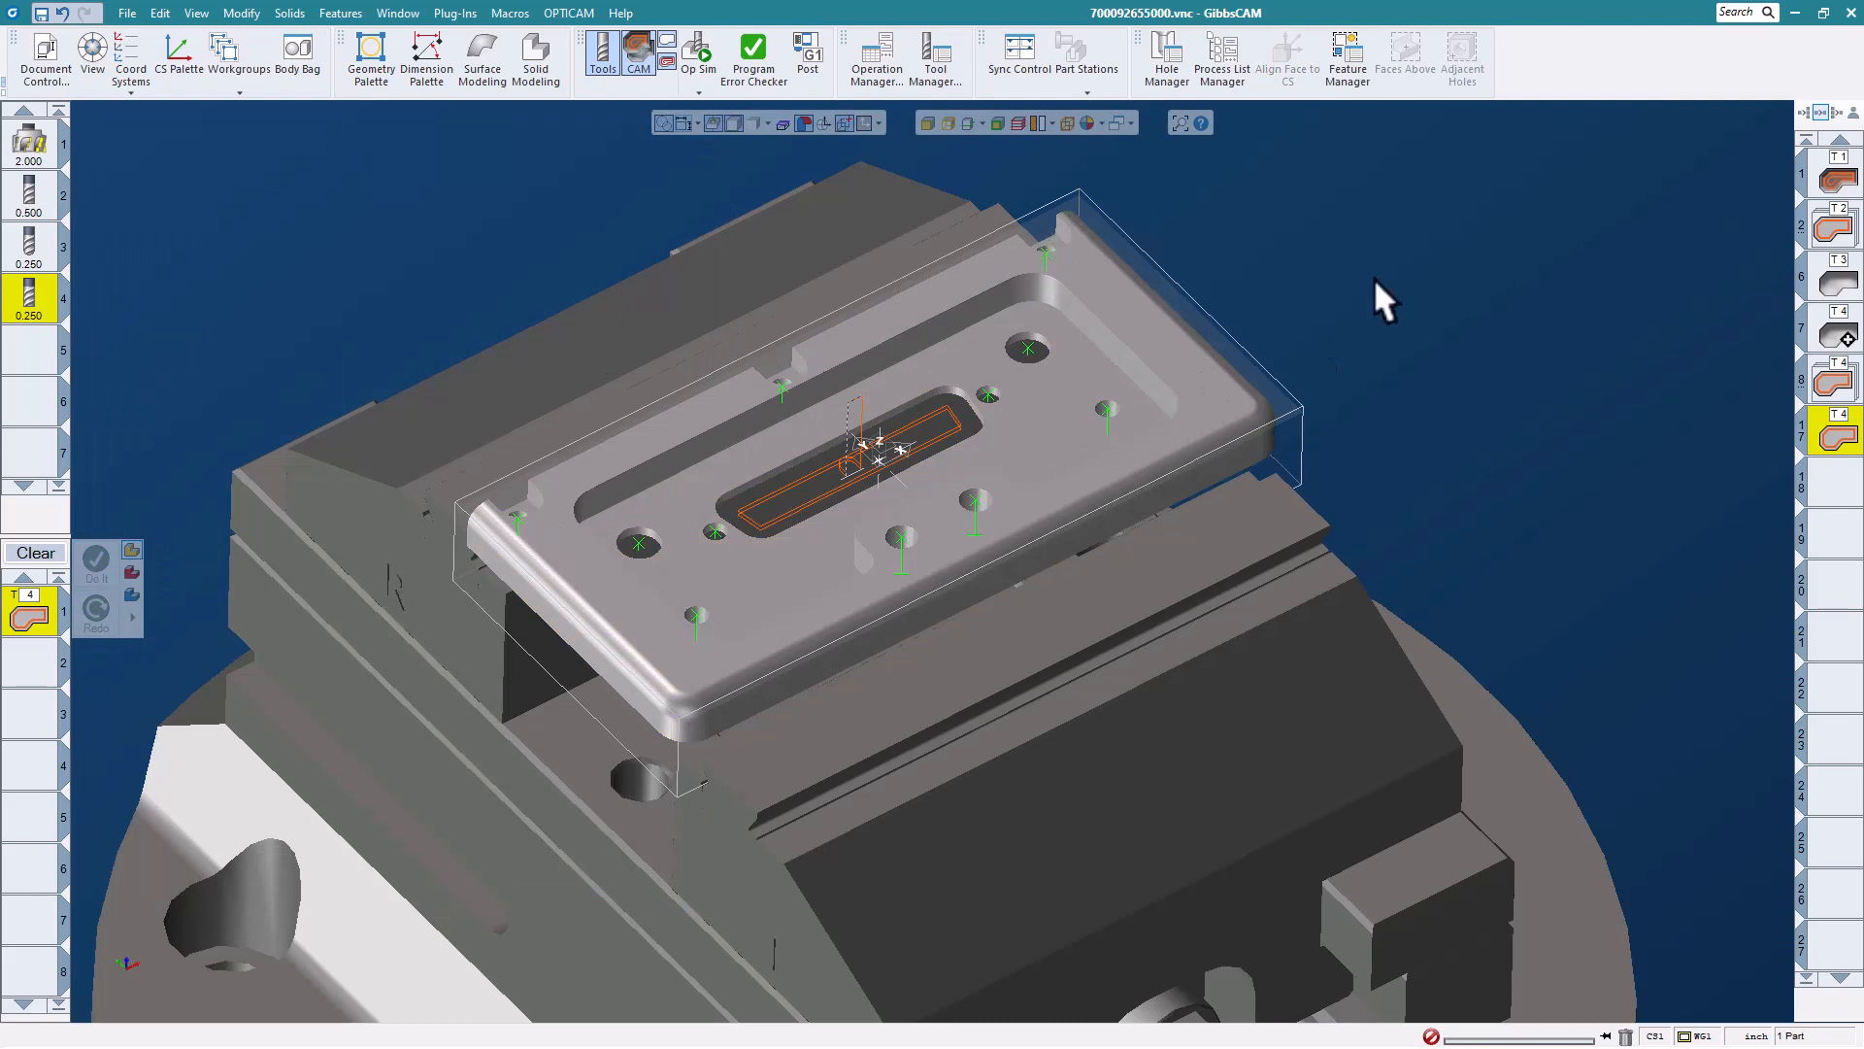
- Inspect the hole definition of the far-corner notch hole, including its end condition, diameters and depth
click(1045, 247)
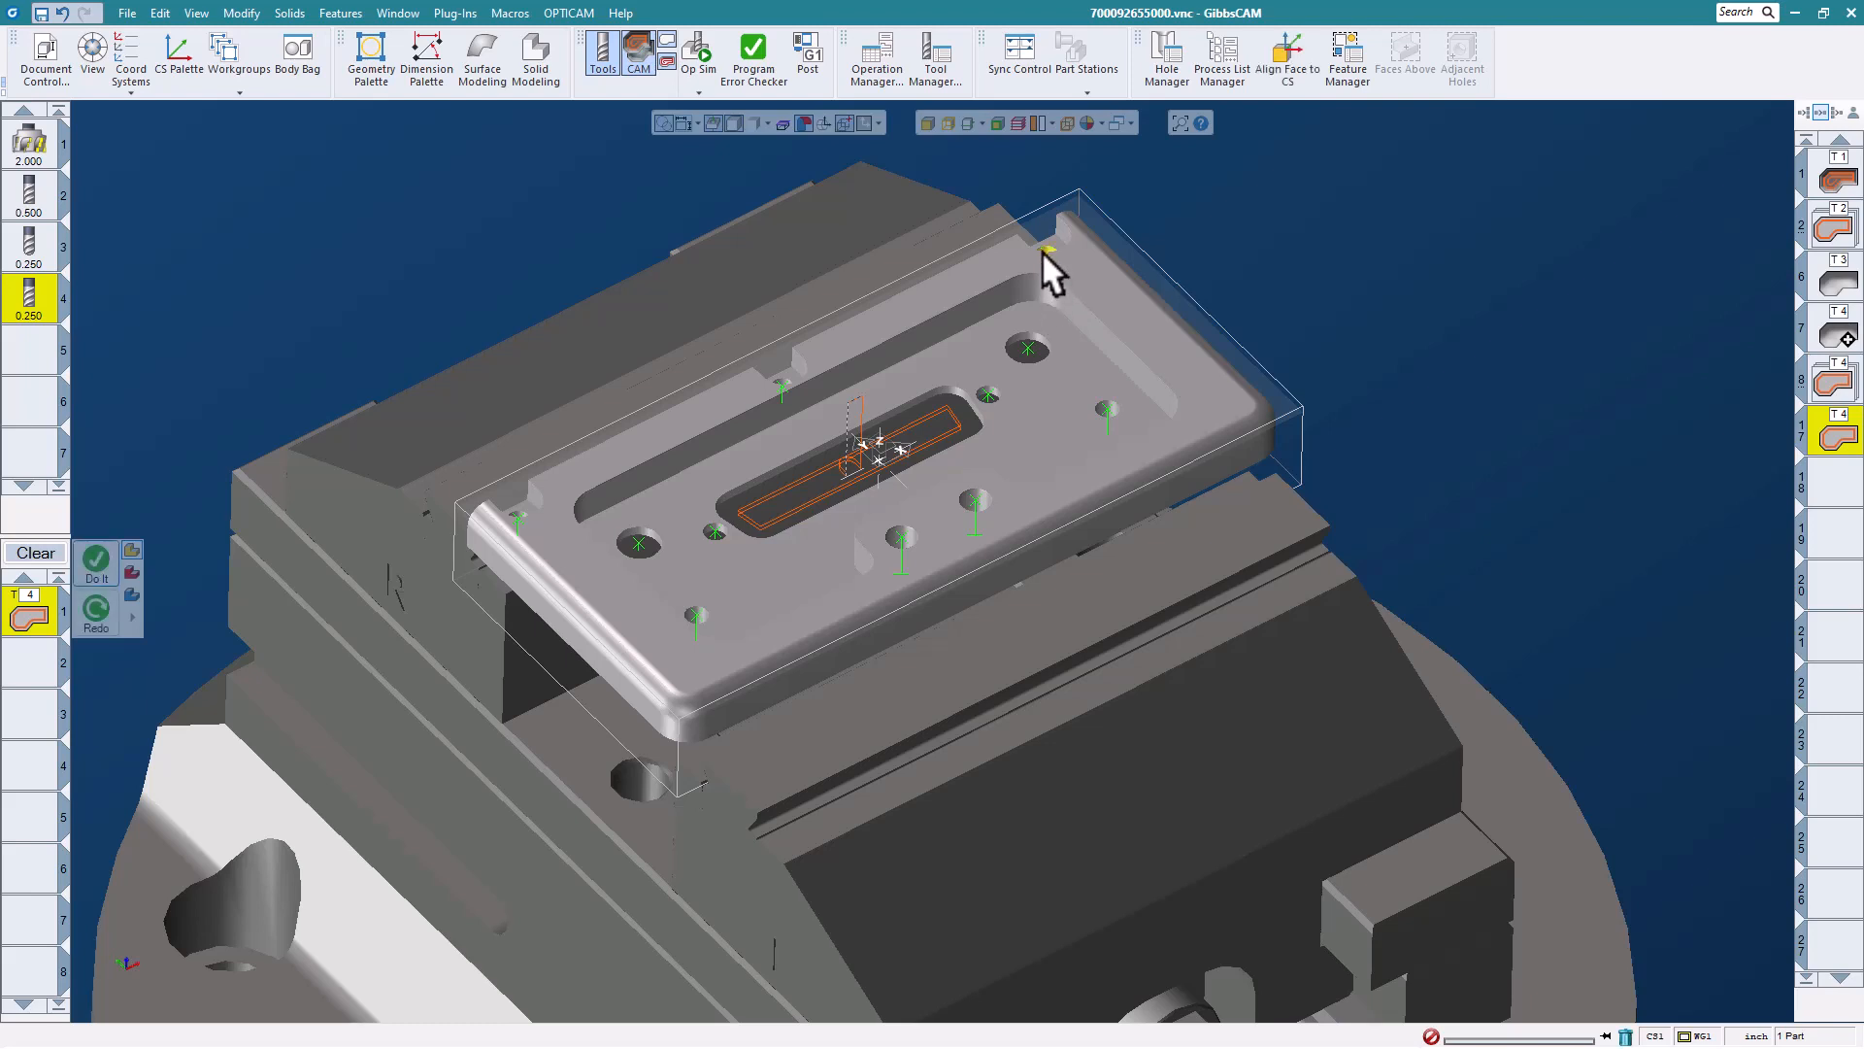
right_click(1043, 247)
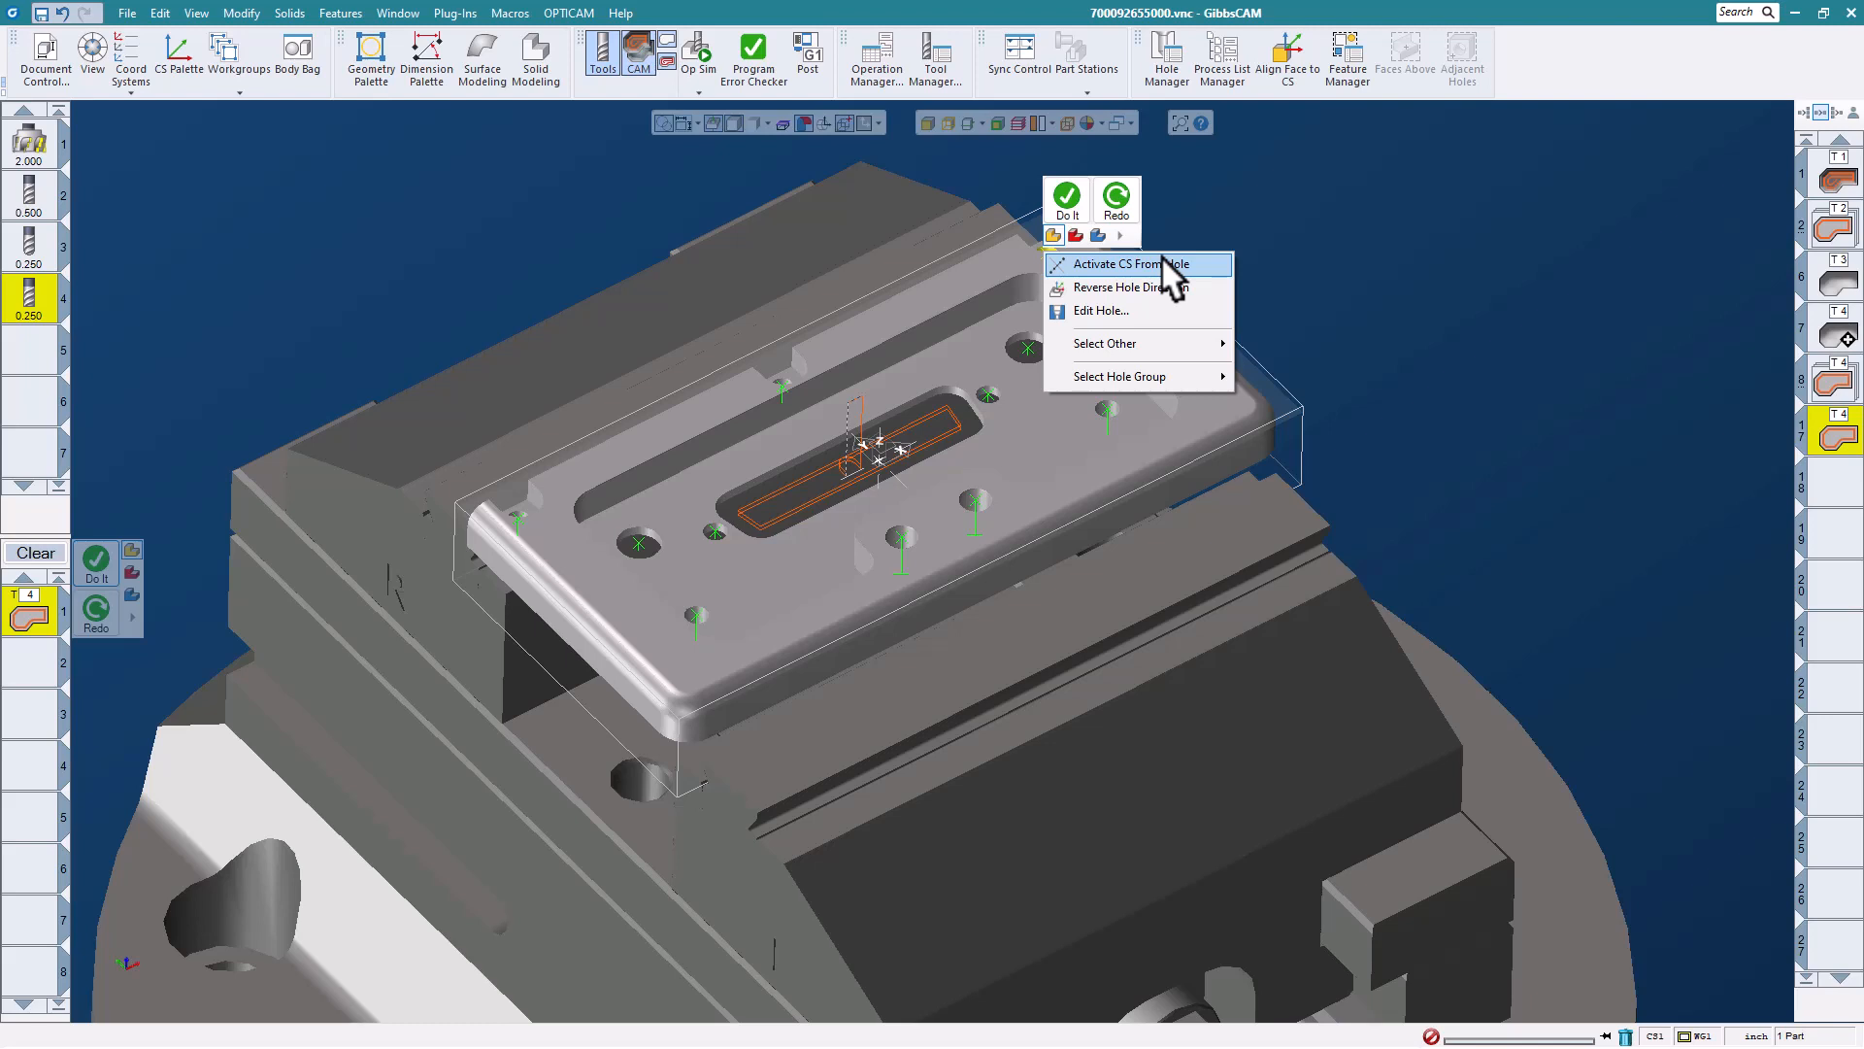
click(1121, 309)
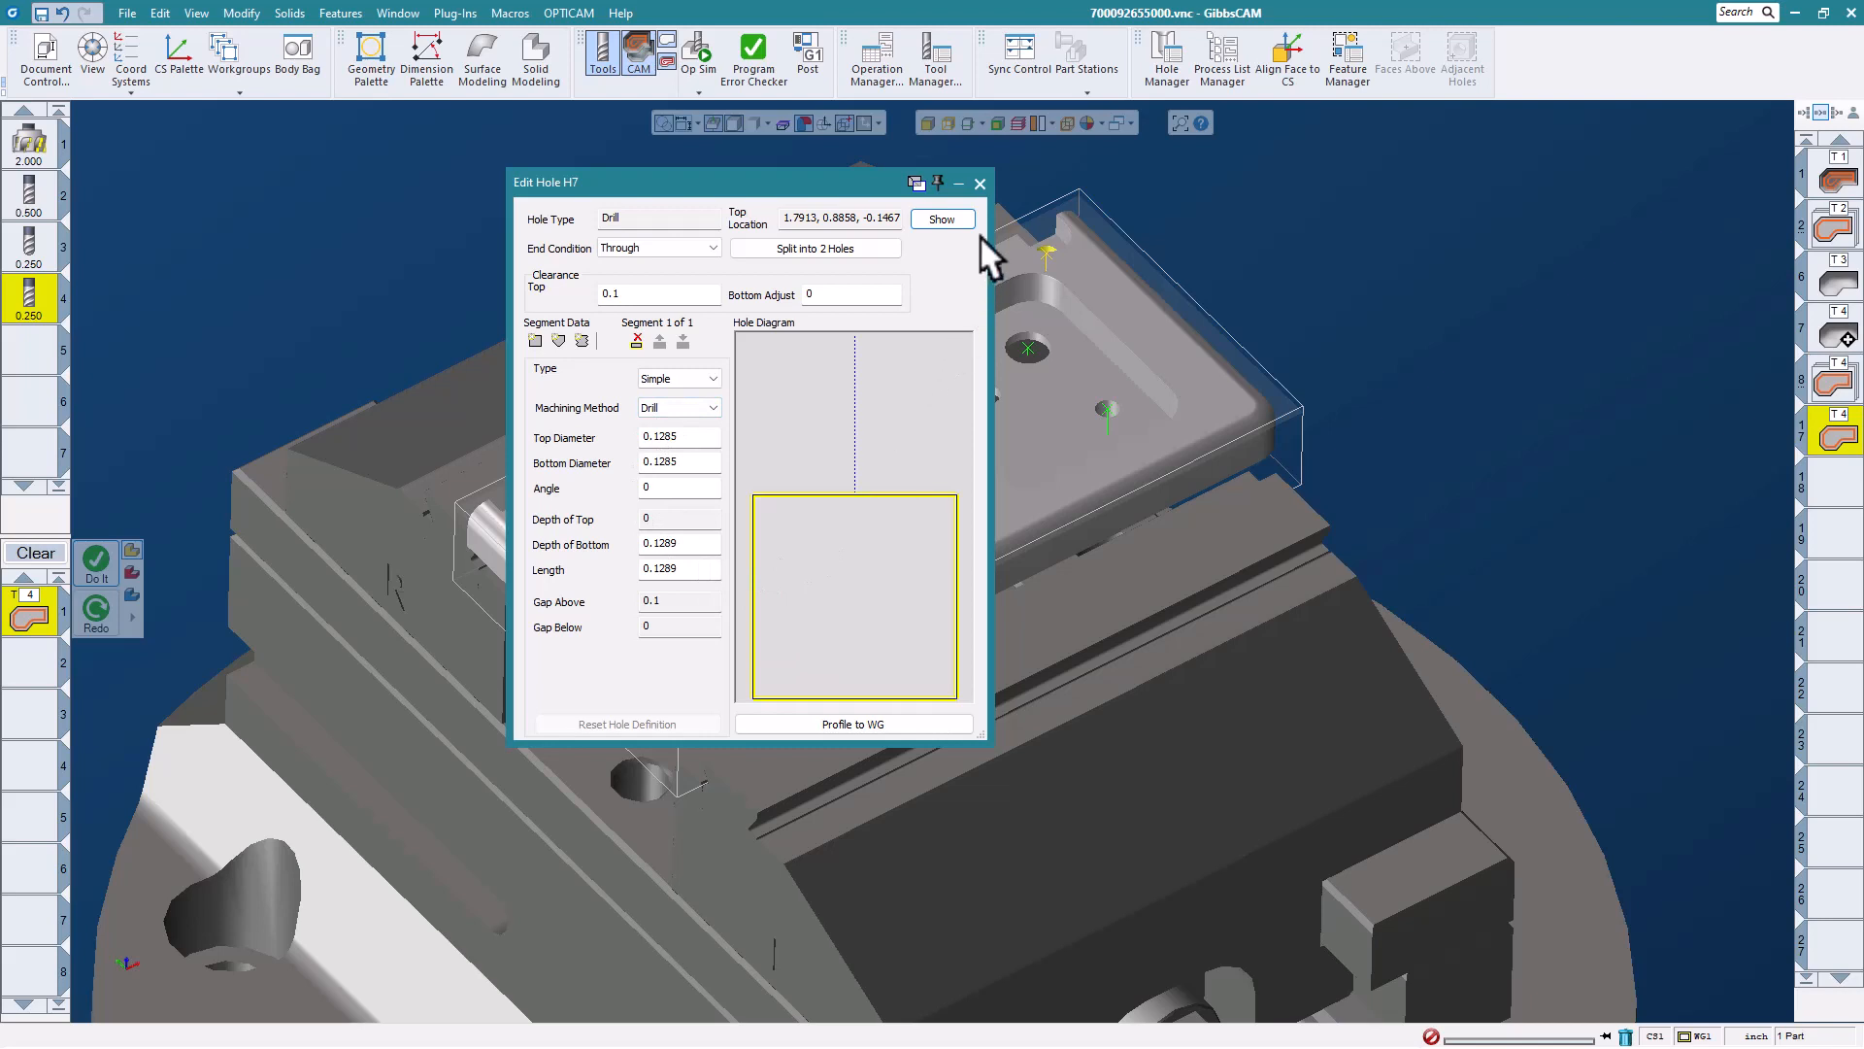
click(976, 180)
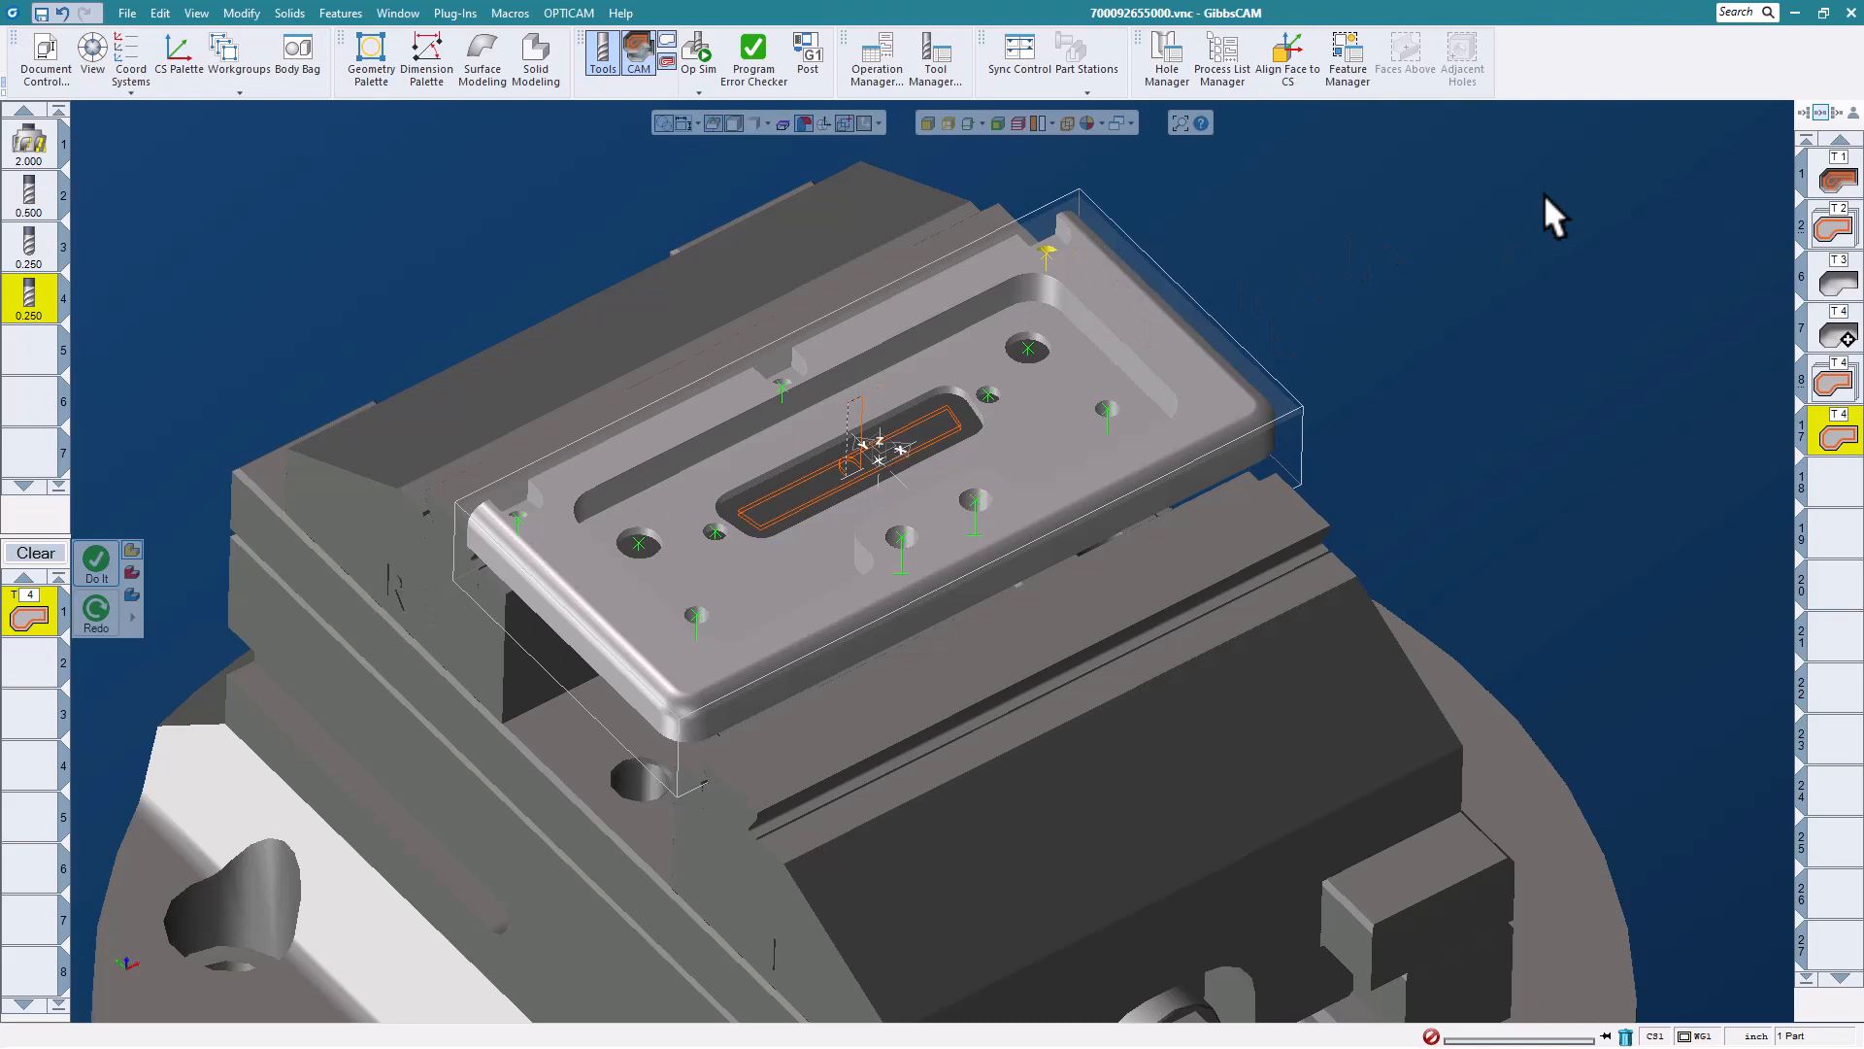
- Select the hole group of the three notch holes, run the Hole Machining macro on it and load the resulting drilling operation
right_click(1041, 247)
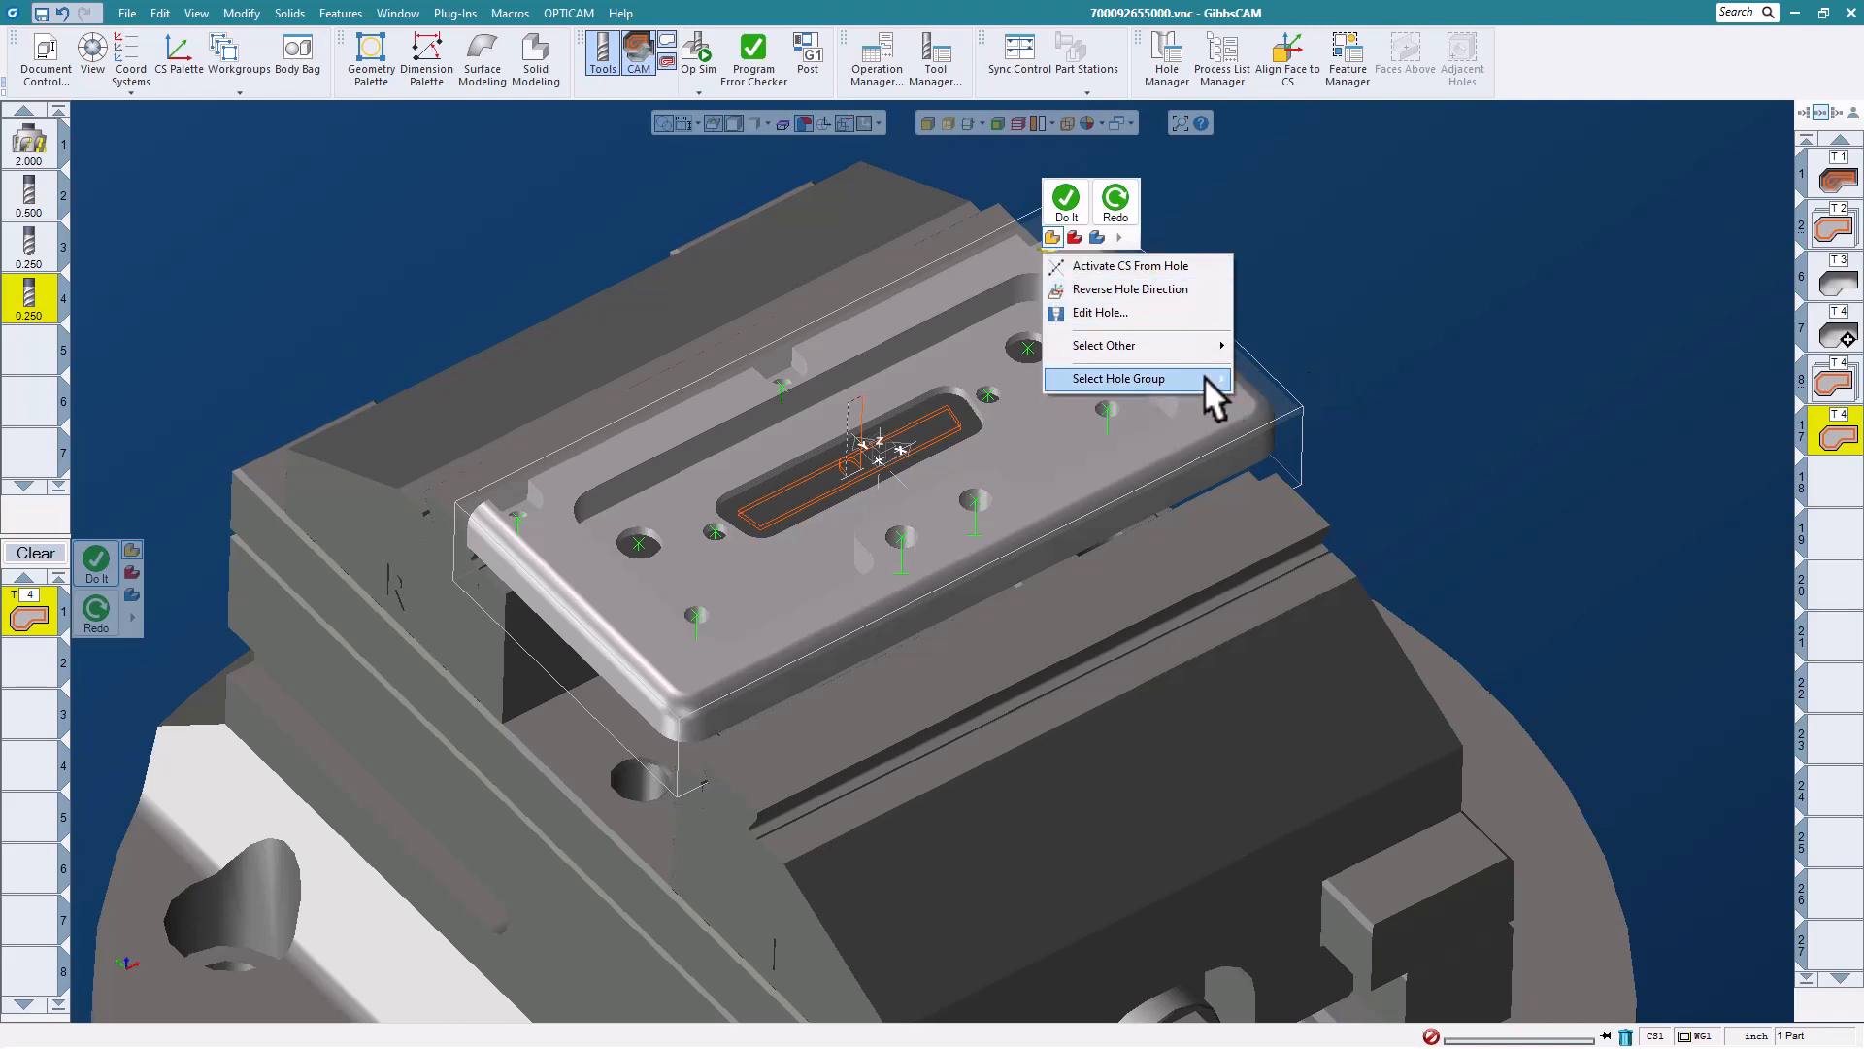
mouse_move(1204, 378)
click(1274, 377)
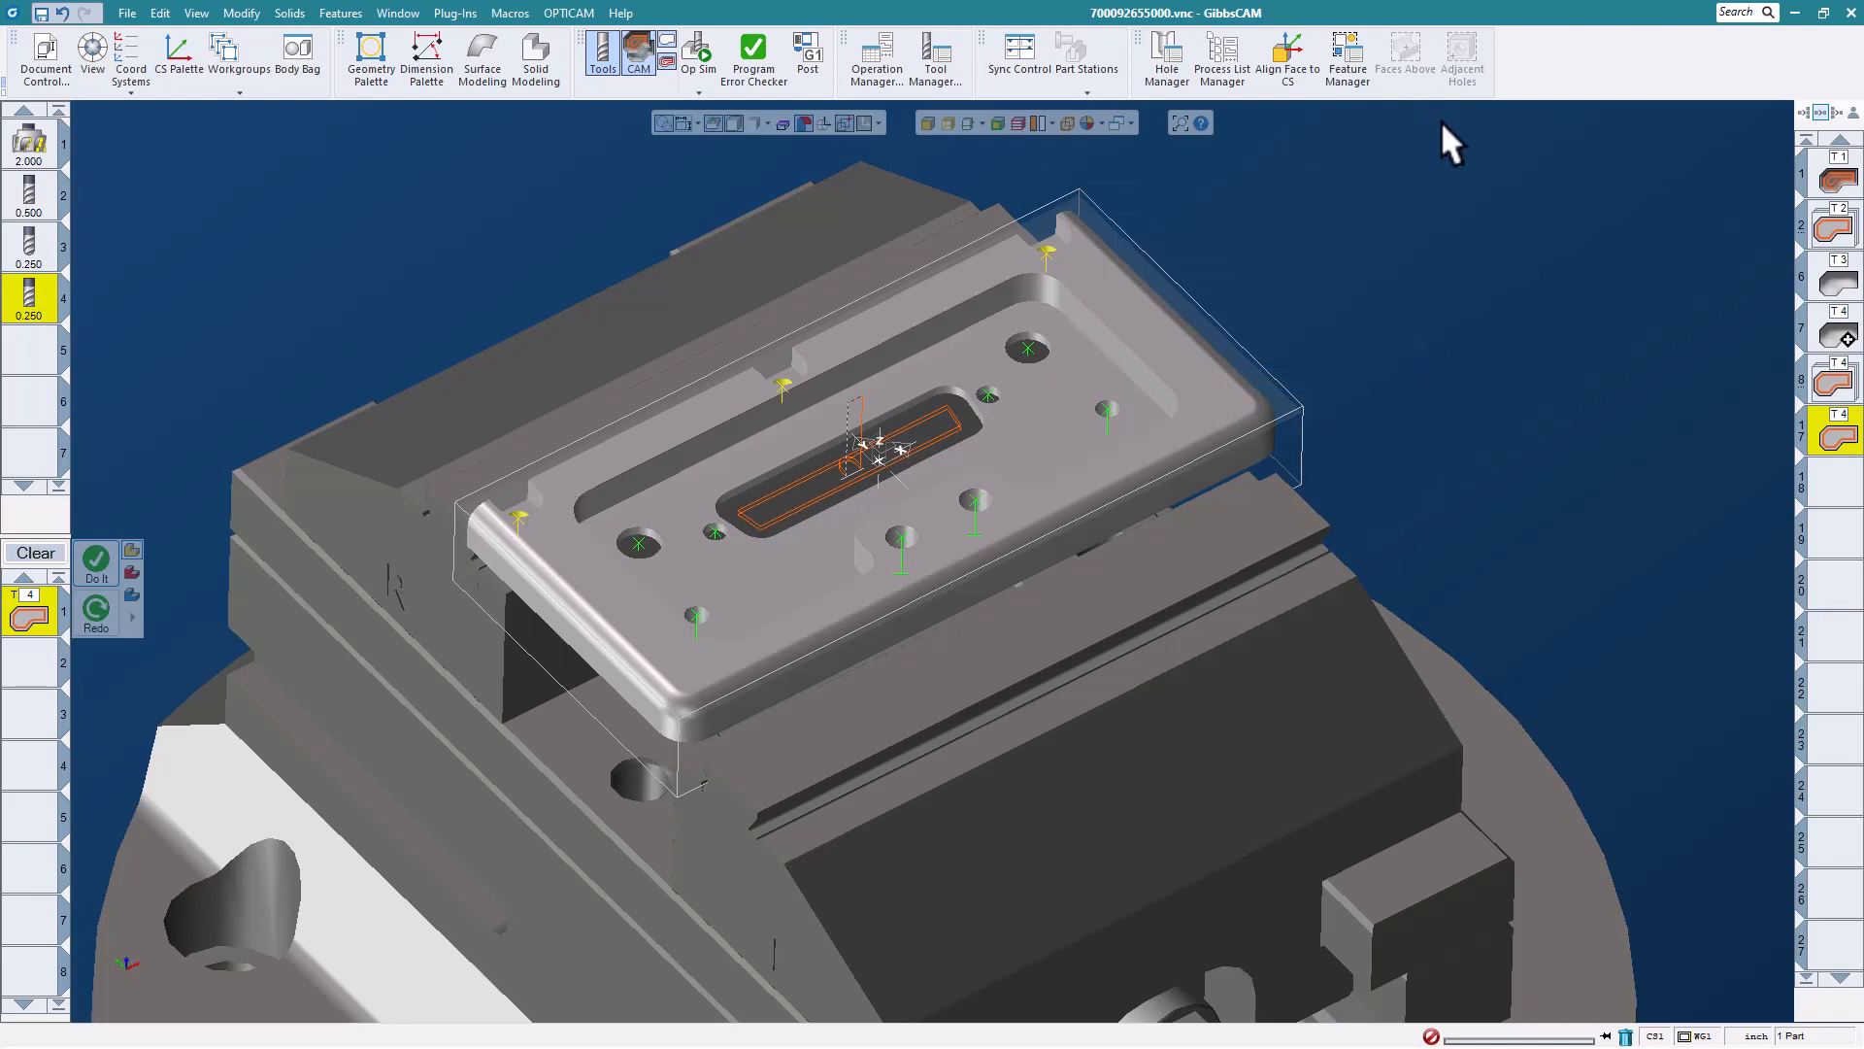
click(517, 14)
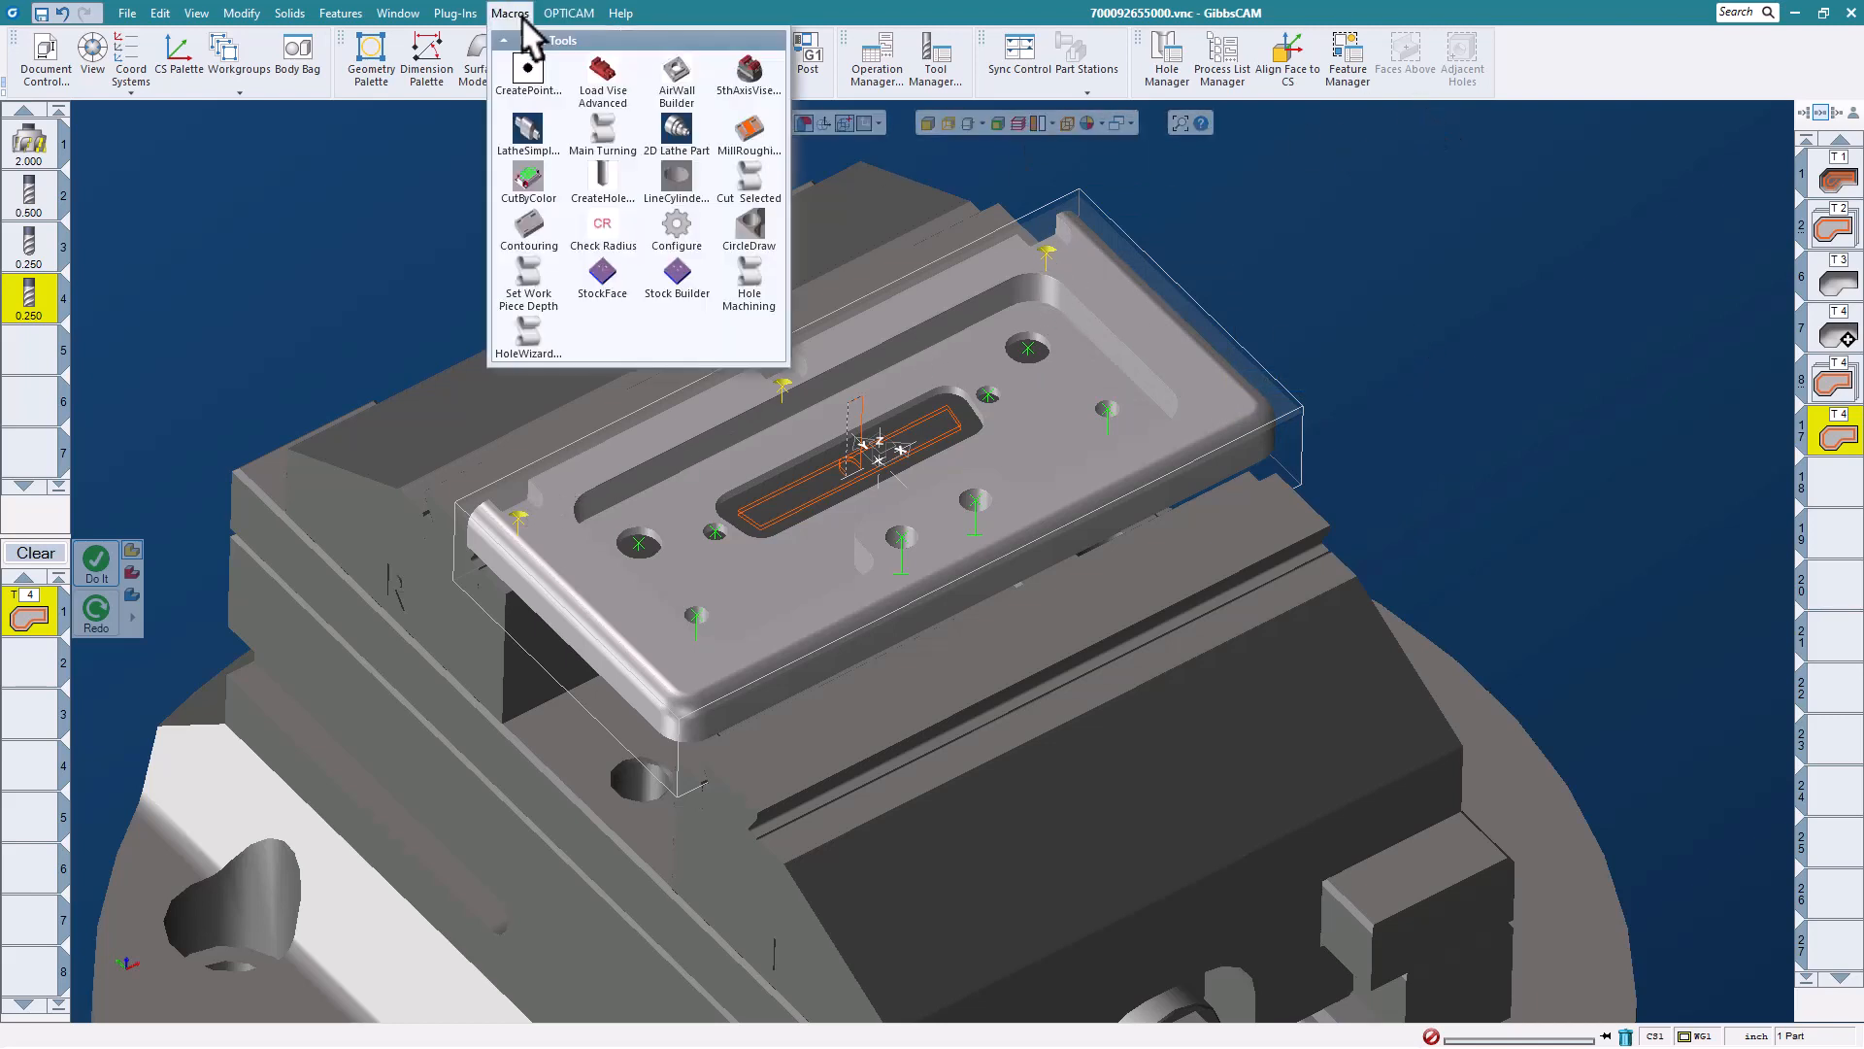
click(752, 276)
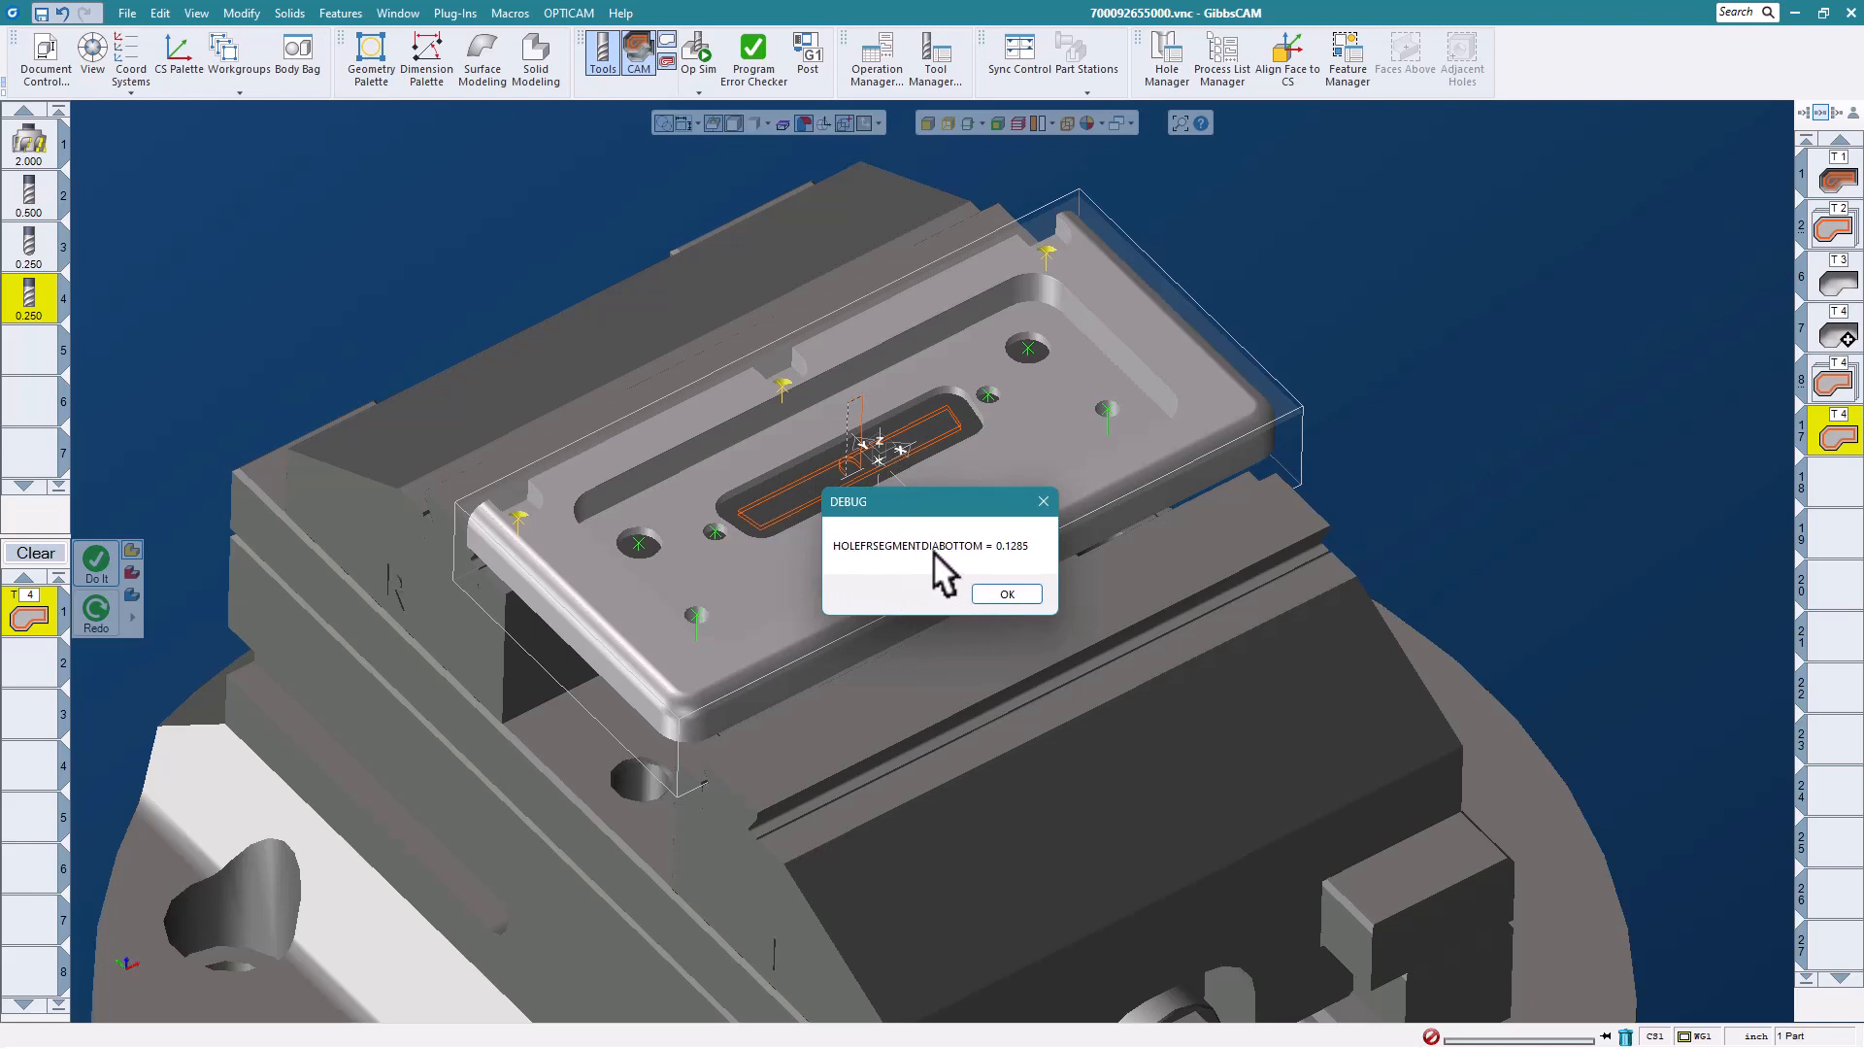
click(1010, 591)
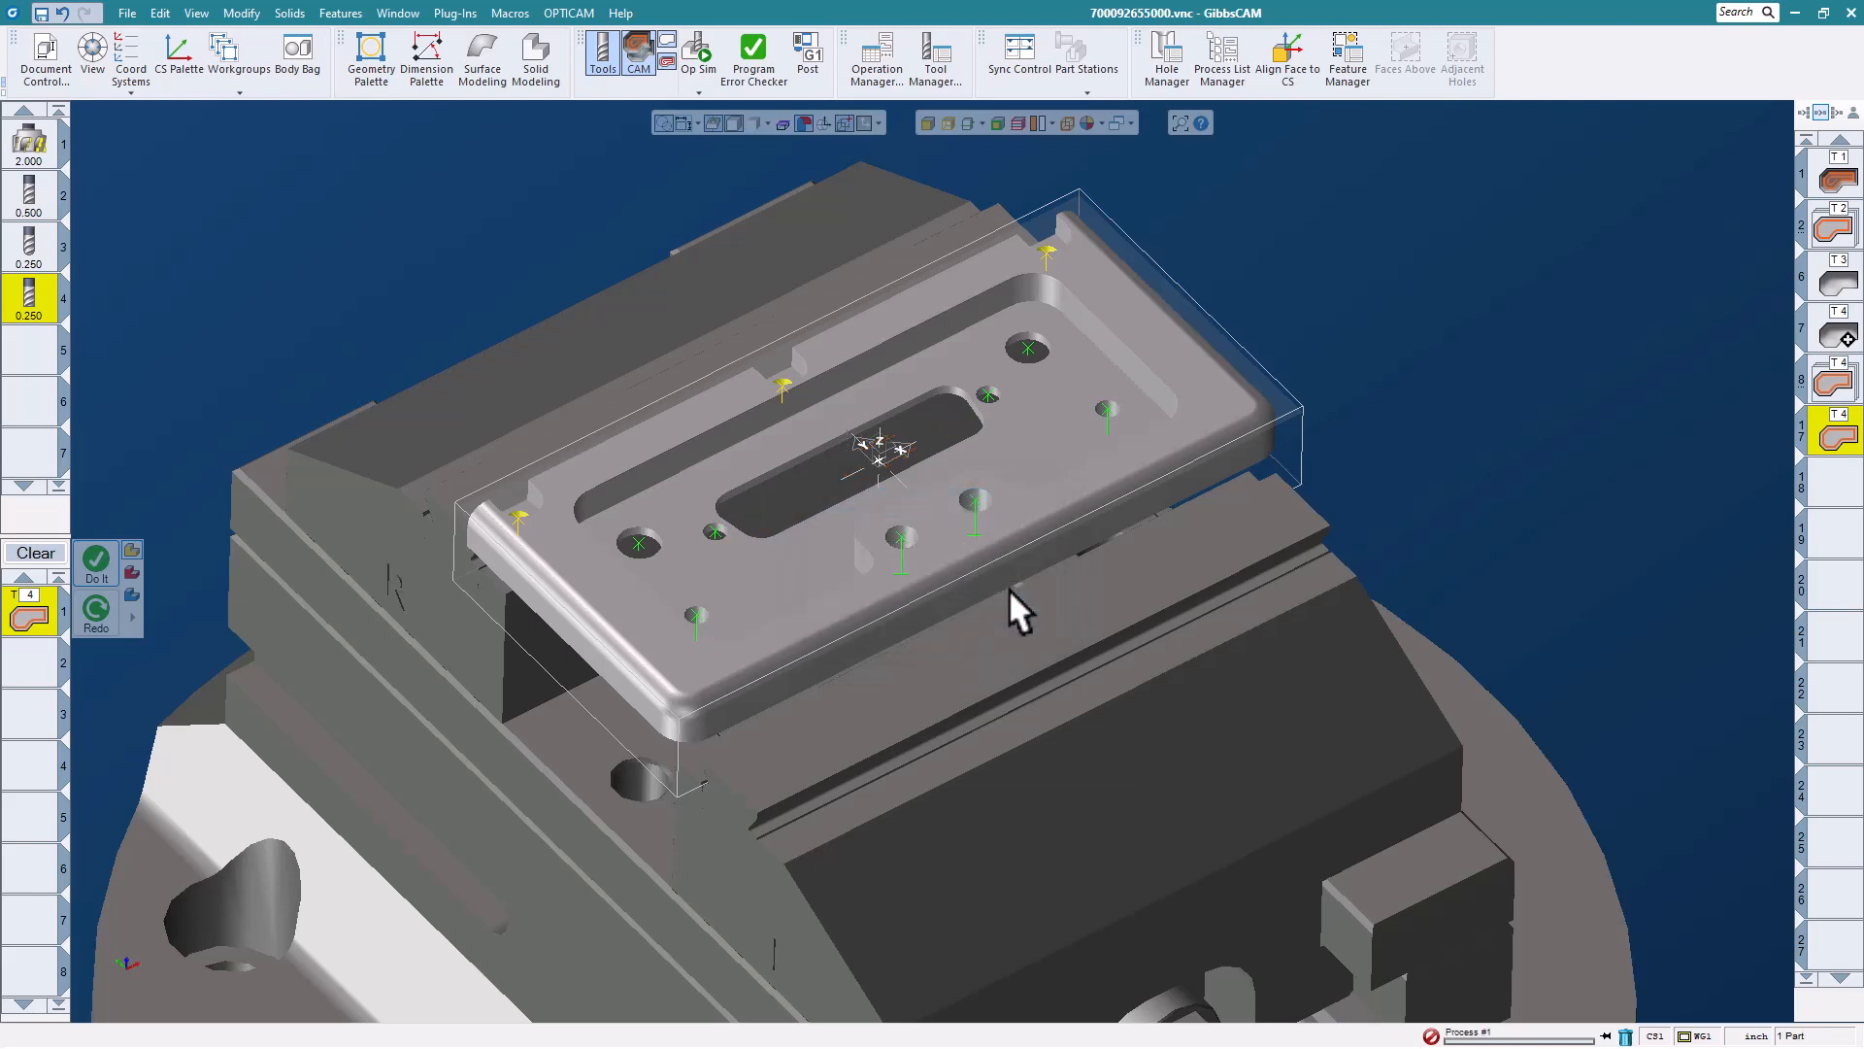
click(943, 590)
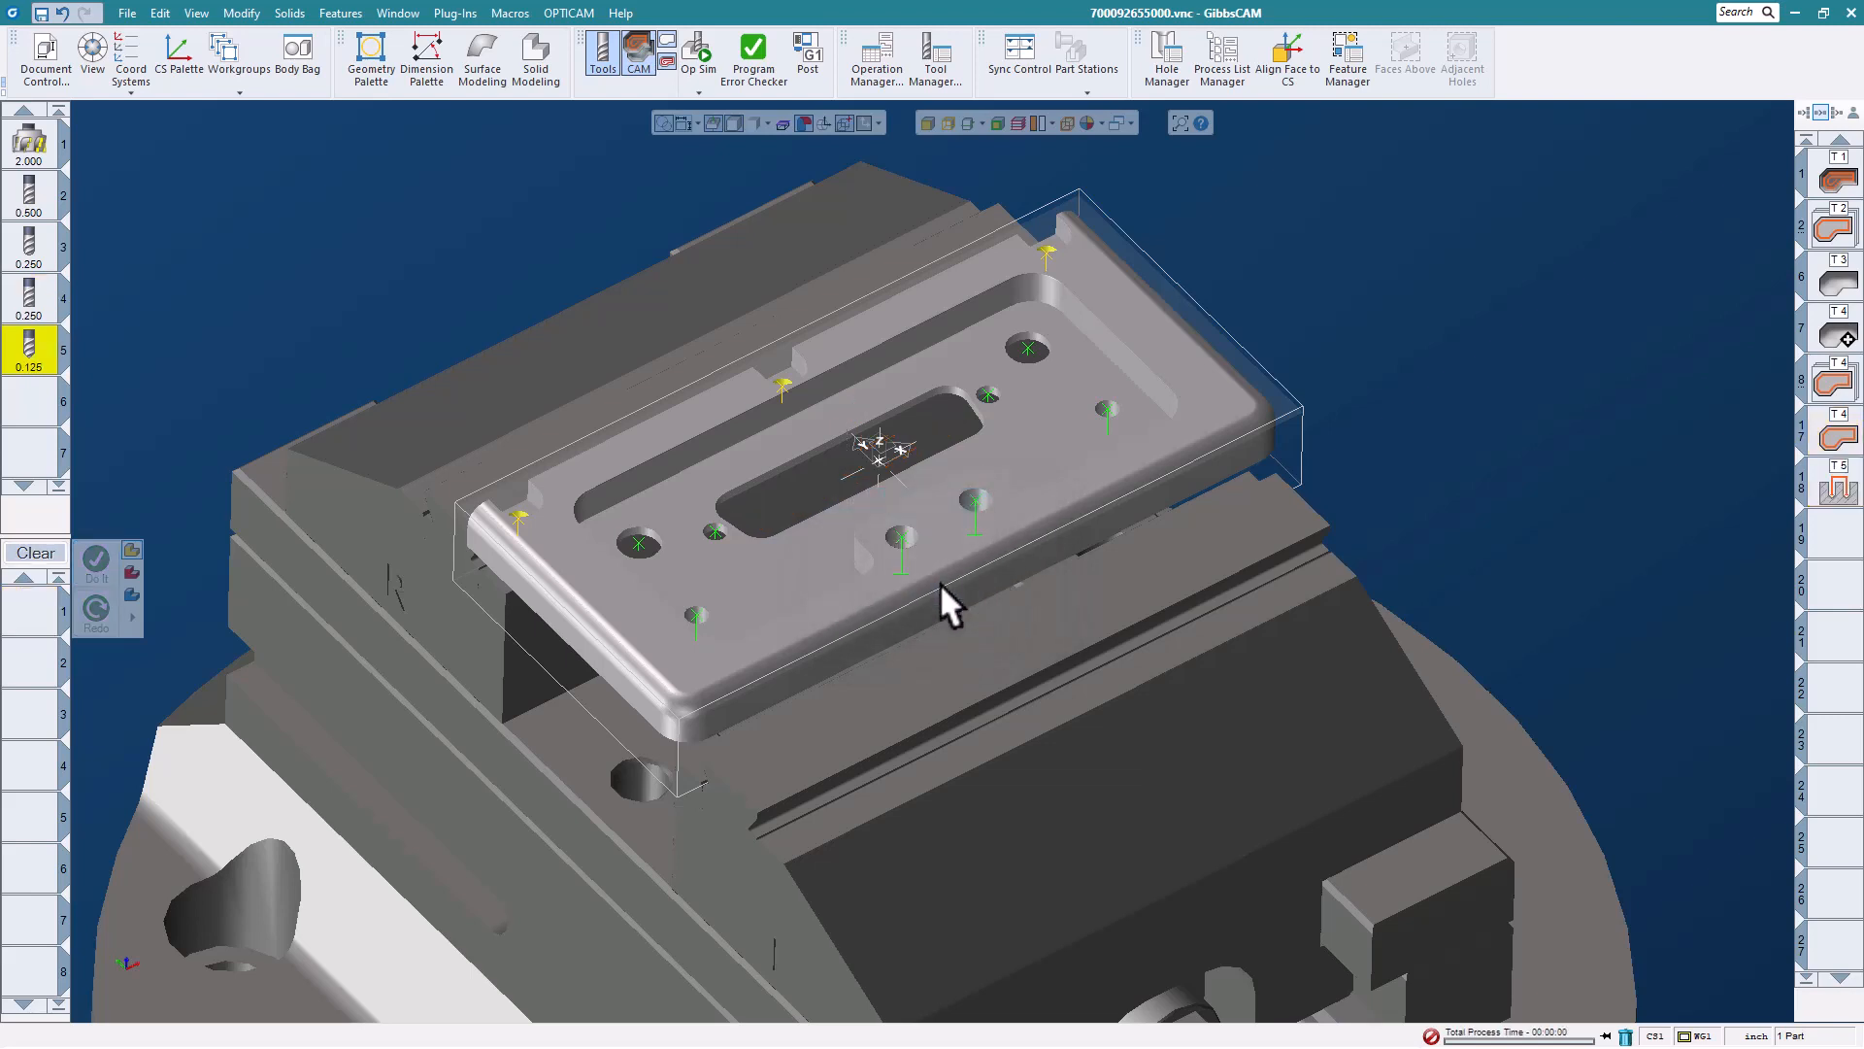
click(1838, 486)
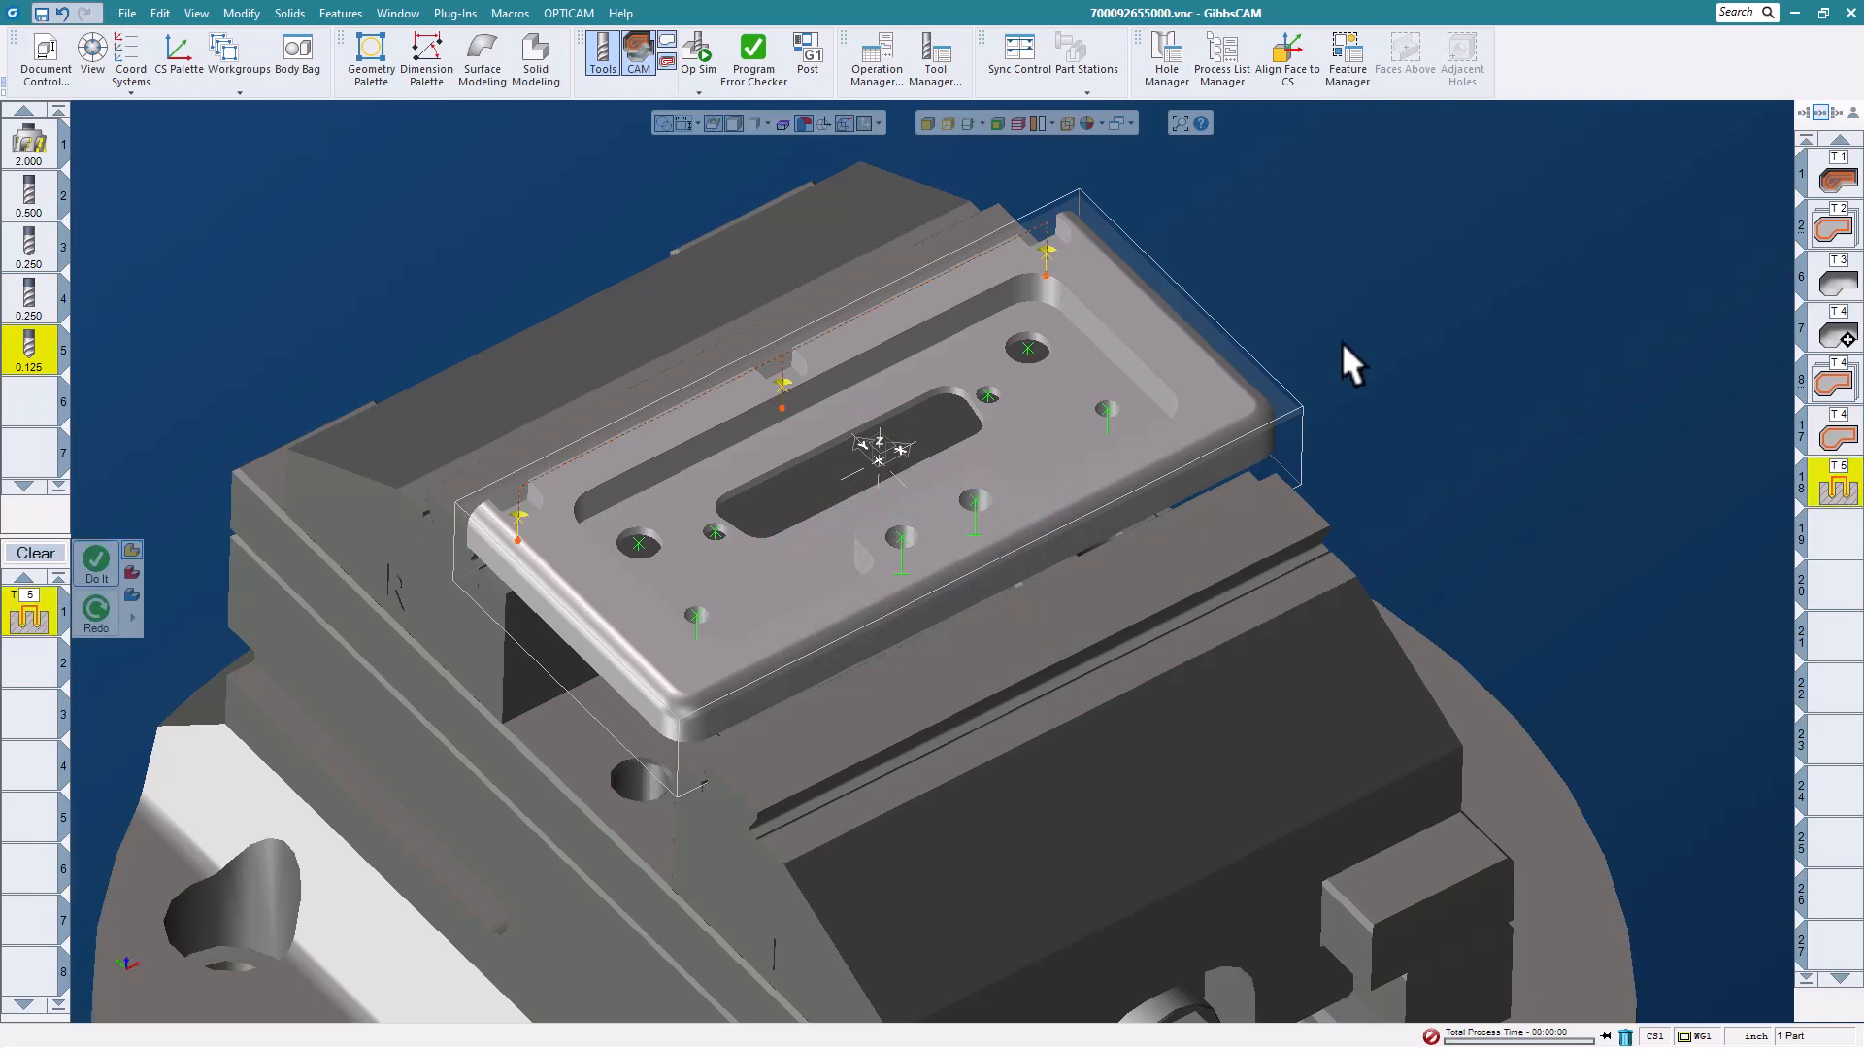
- Select the hole group of the two large floor holes, run the Hole Machining macro on it and load the resulting drilling operation
click(1027, 344)
right_click(1026, 344)
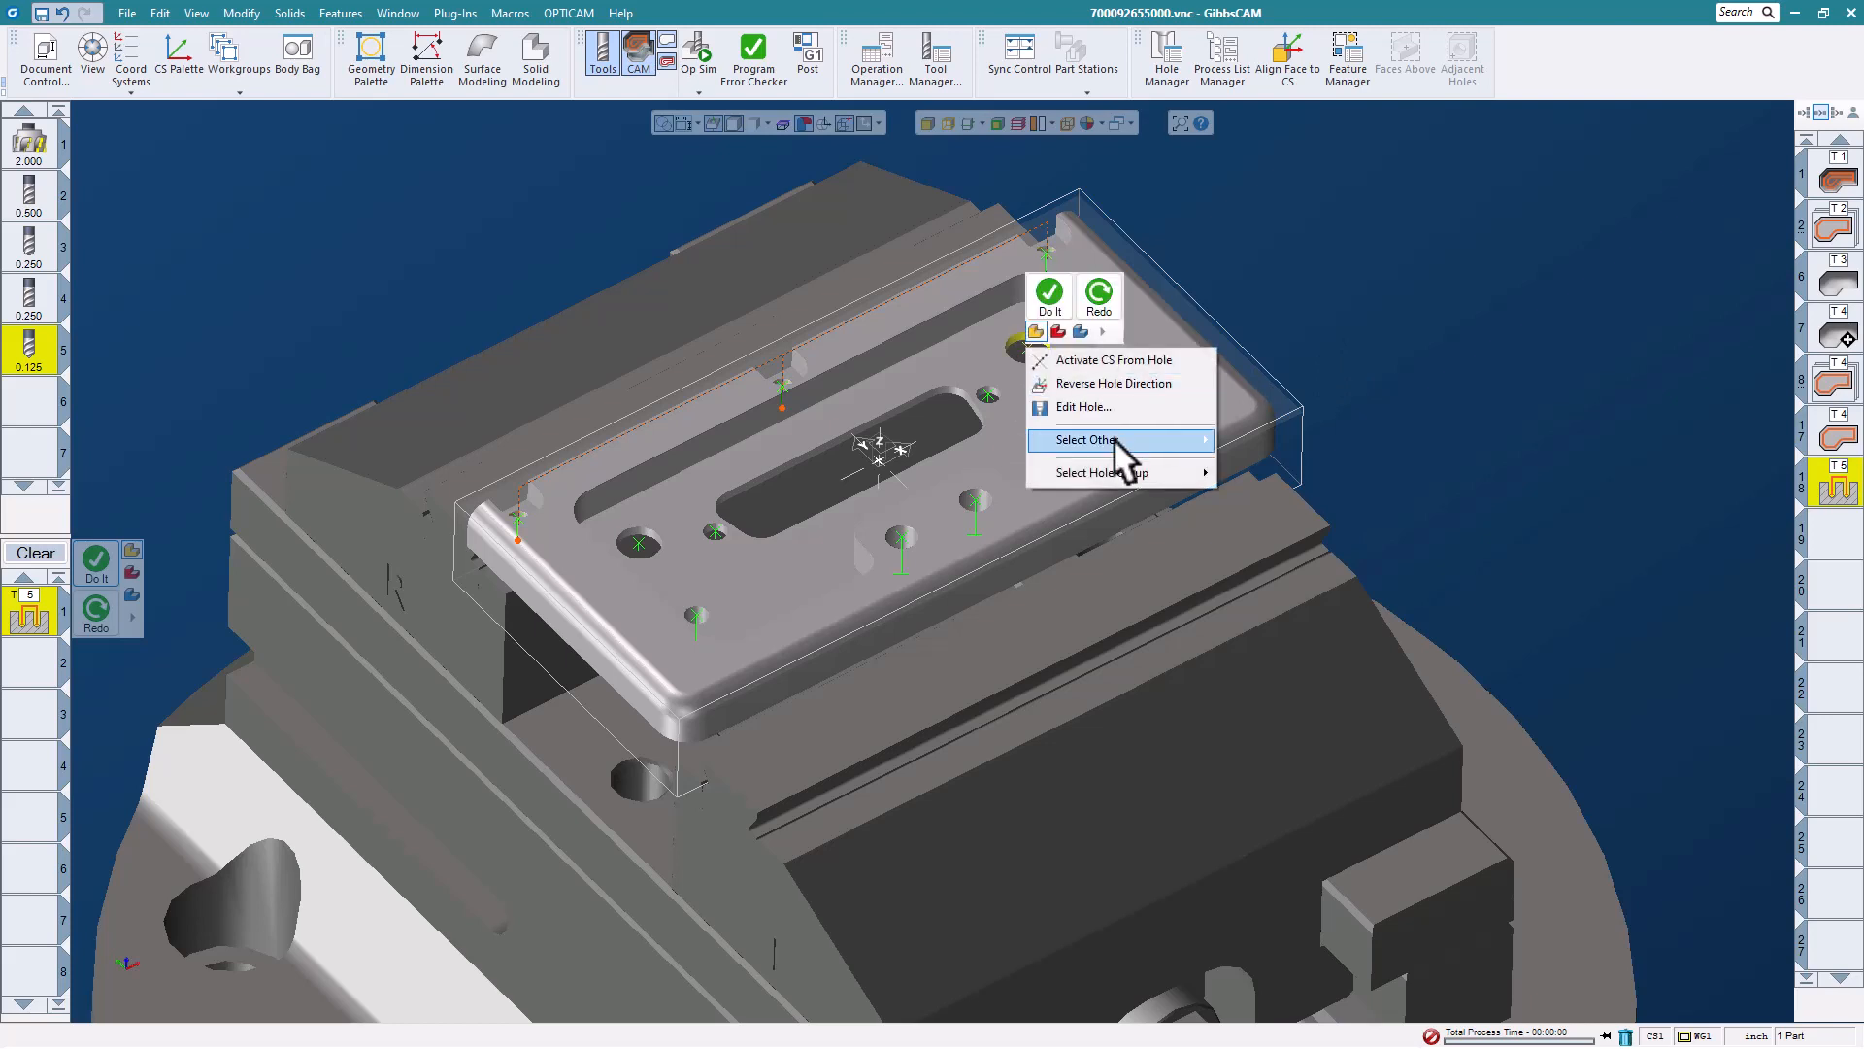
mouse_move(1196, 470)
click(1270, 472)
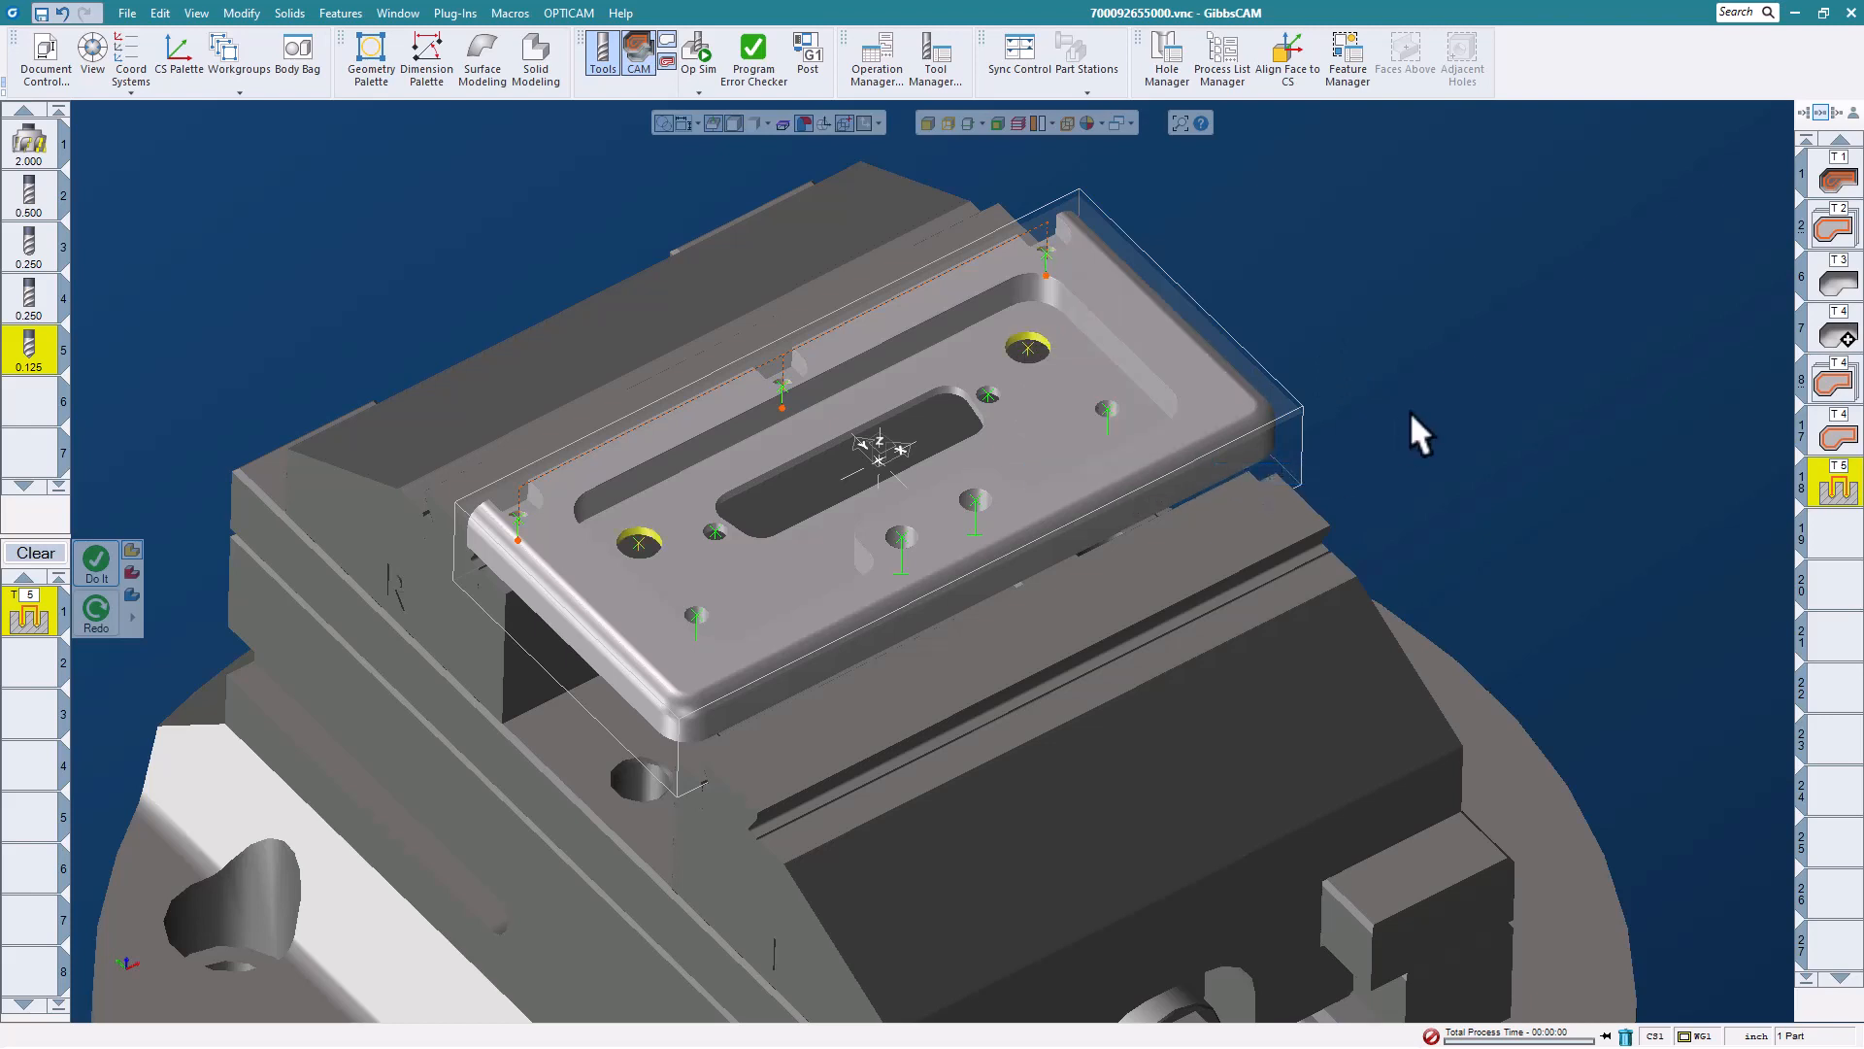
click(510, 13)
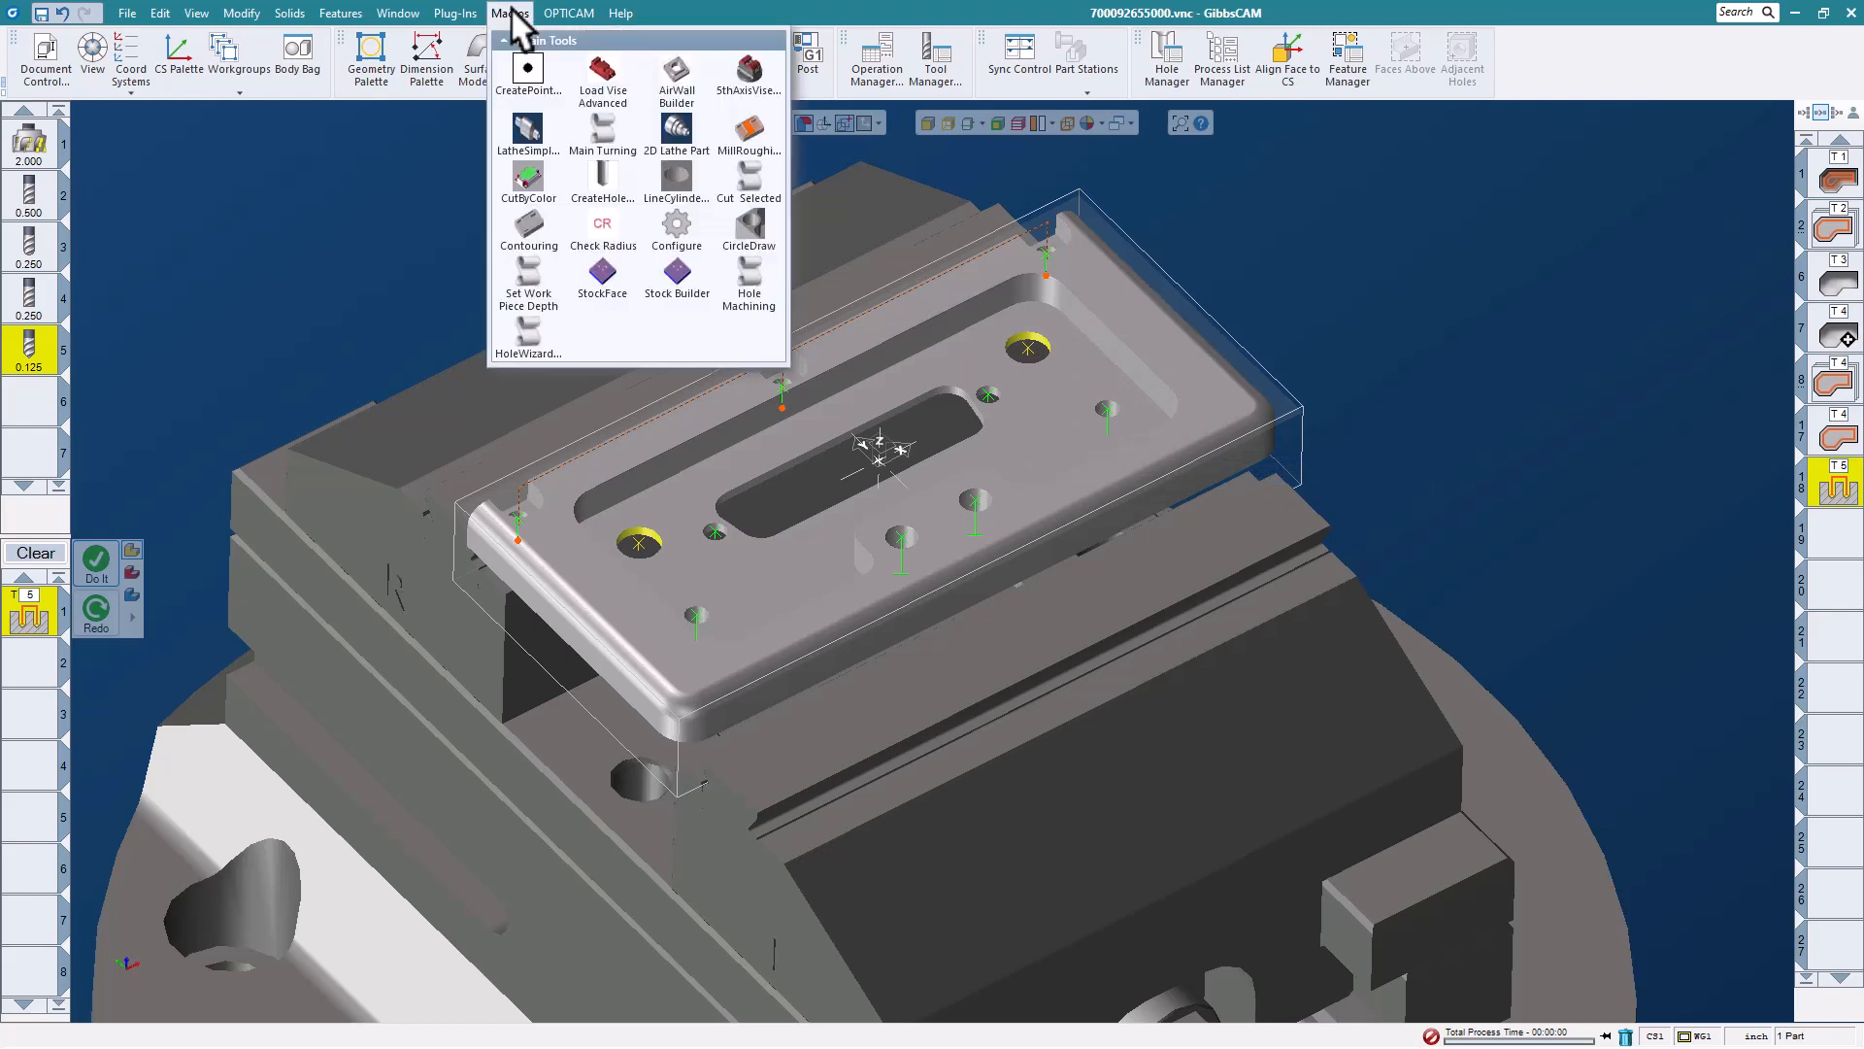
click(759, 273)
click(1009, 592)
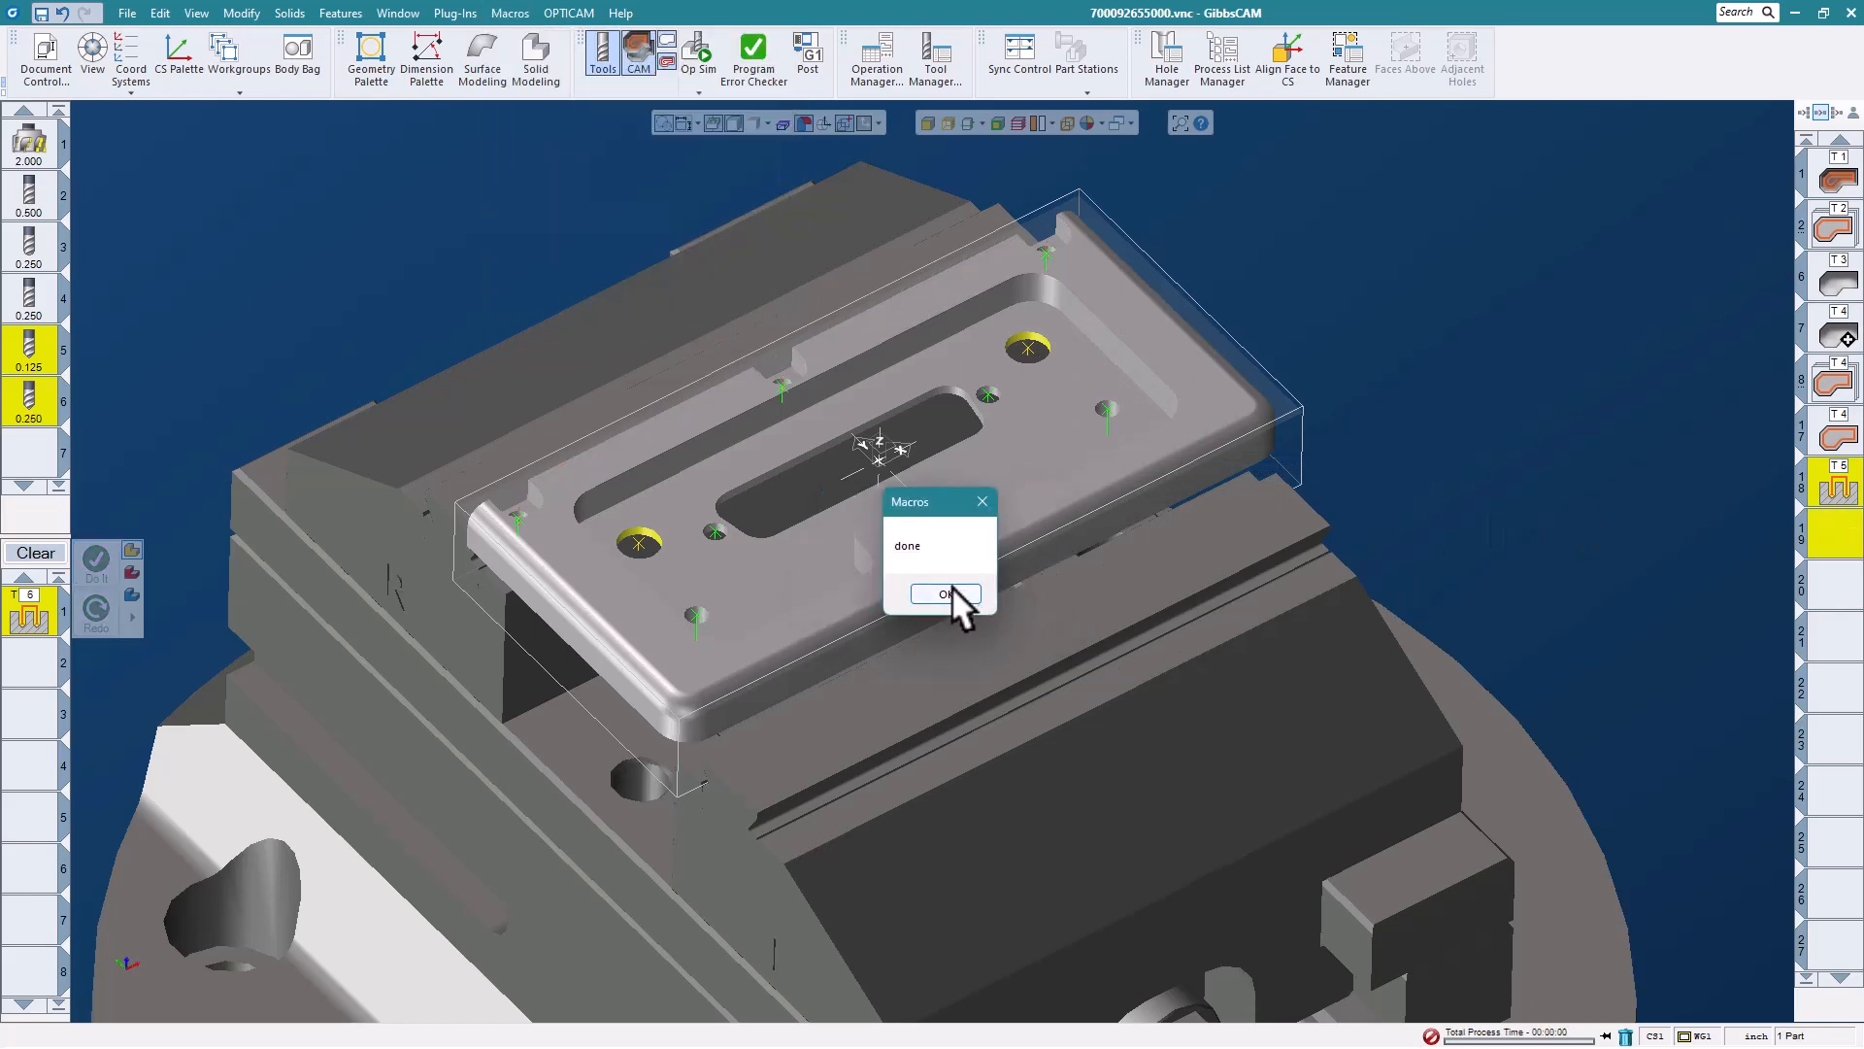
click(944, 594)
click(1832, 540)
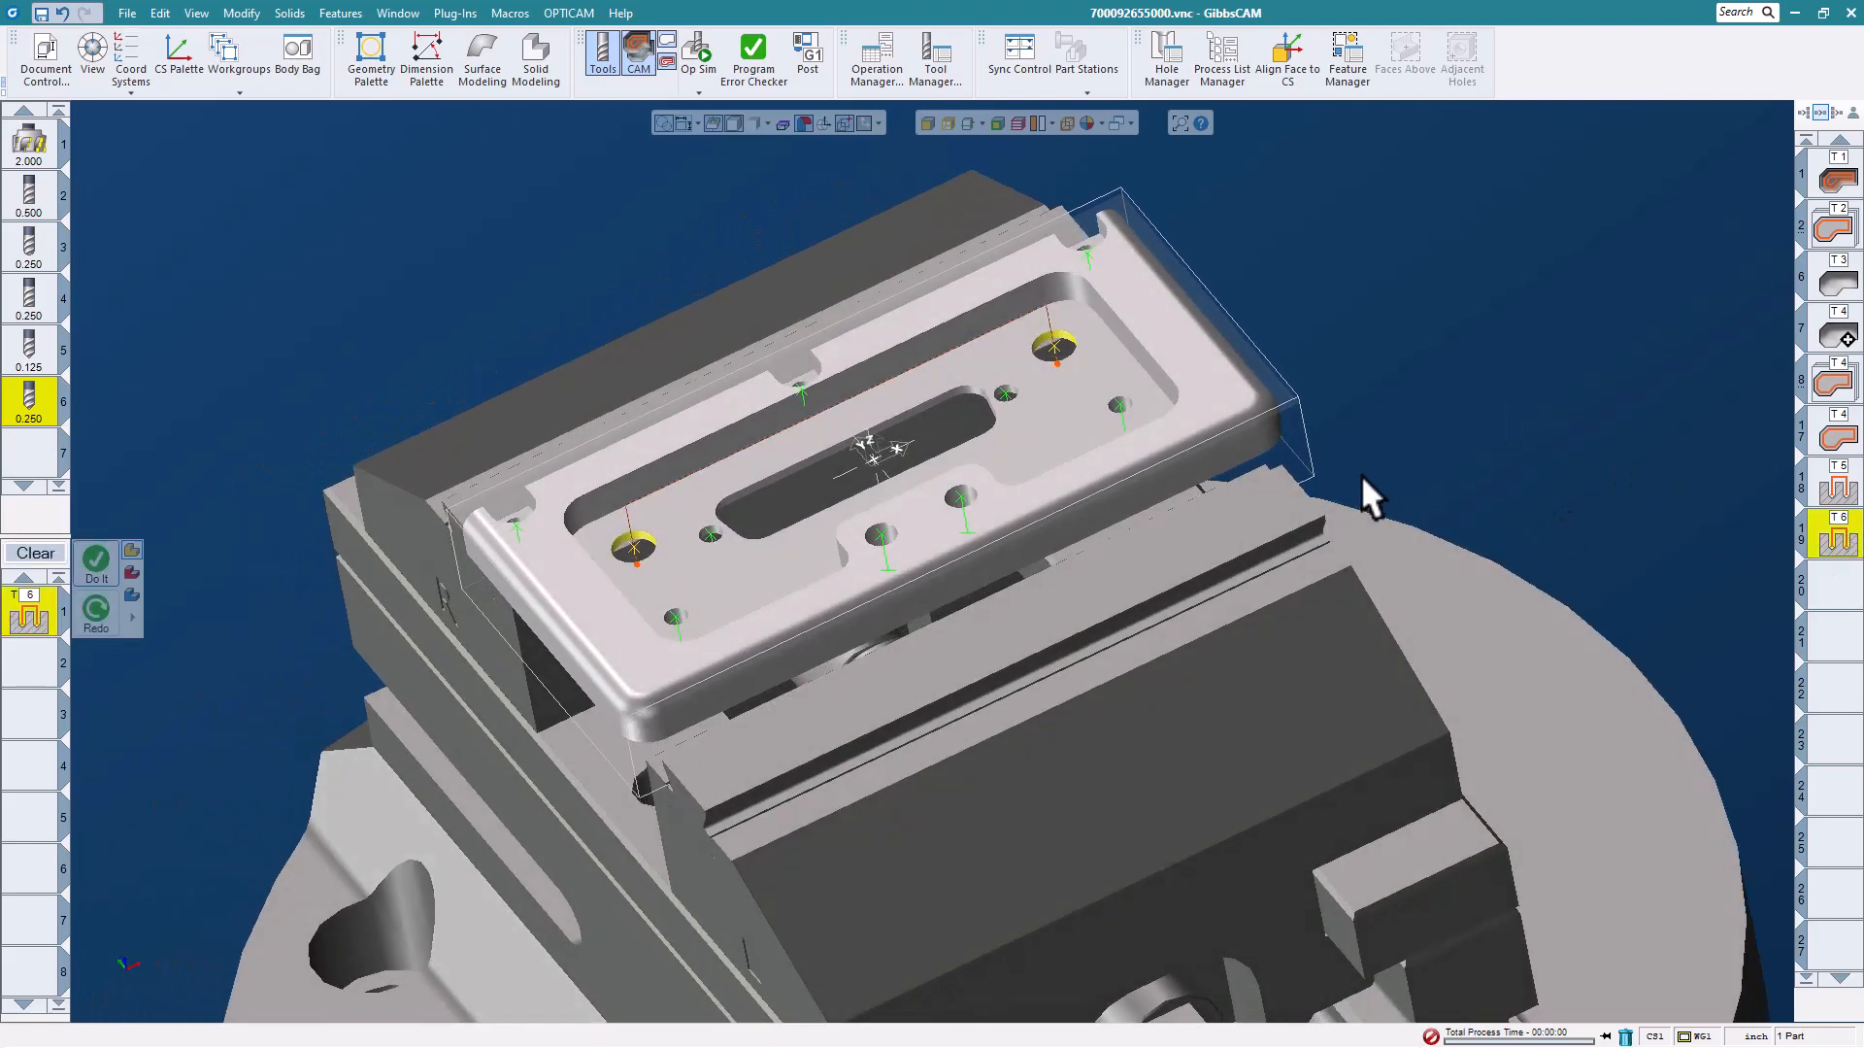
middle_drag(1362, 474, 1551, 488)
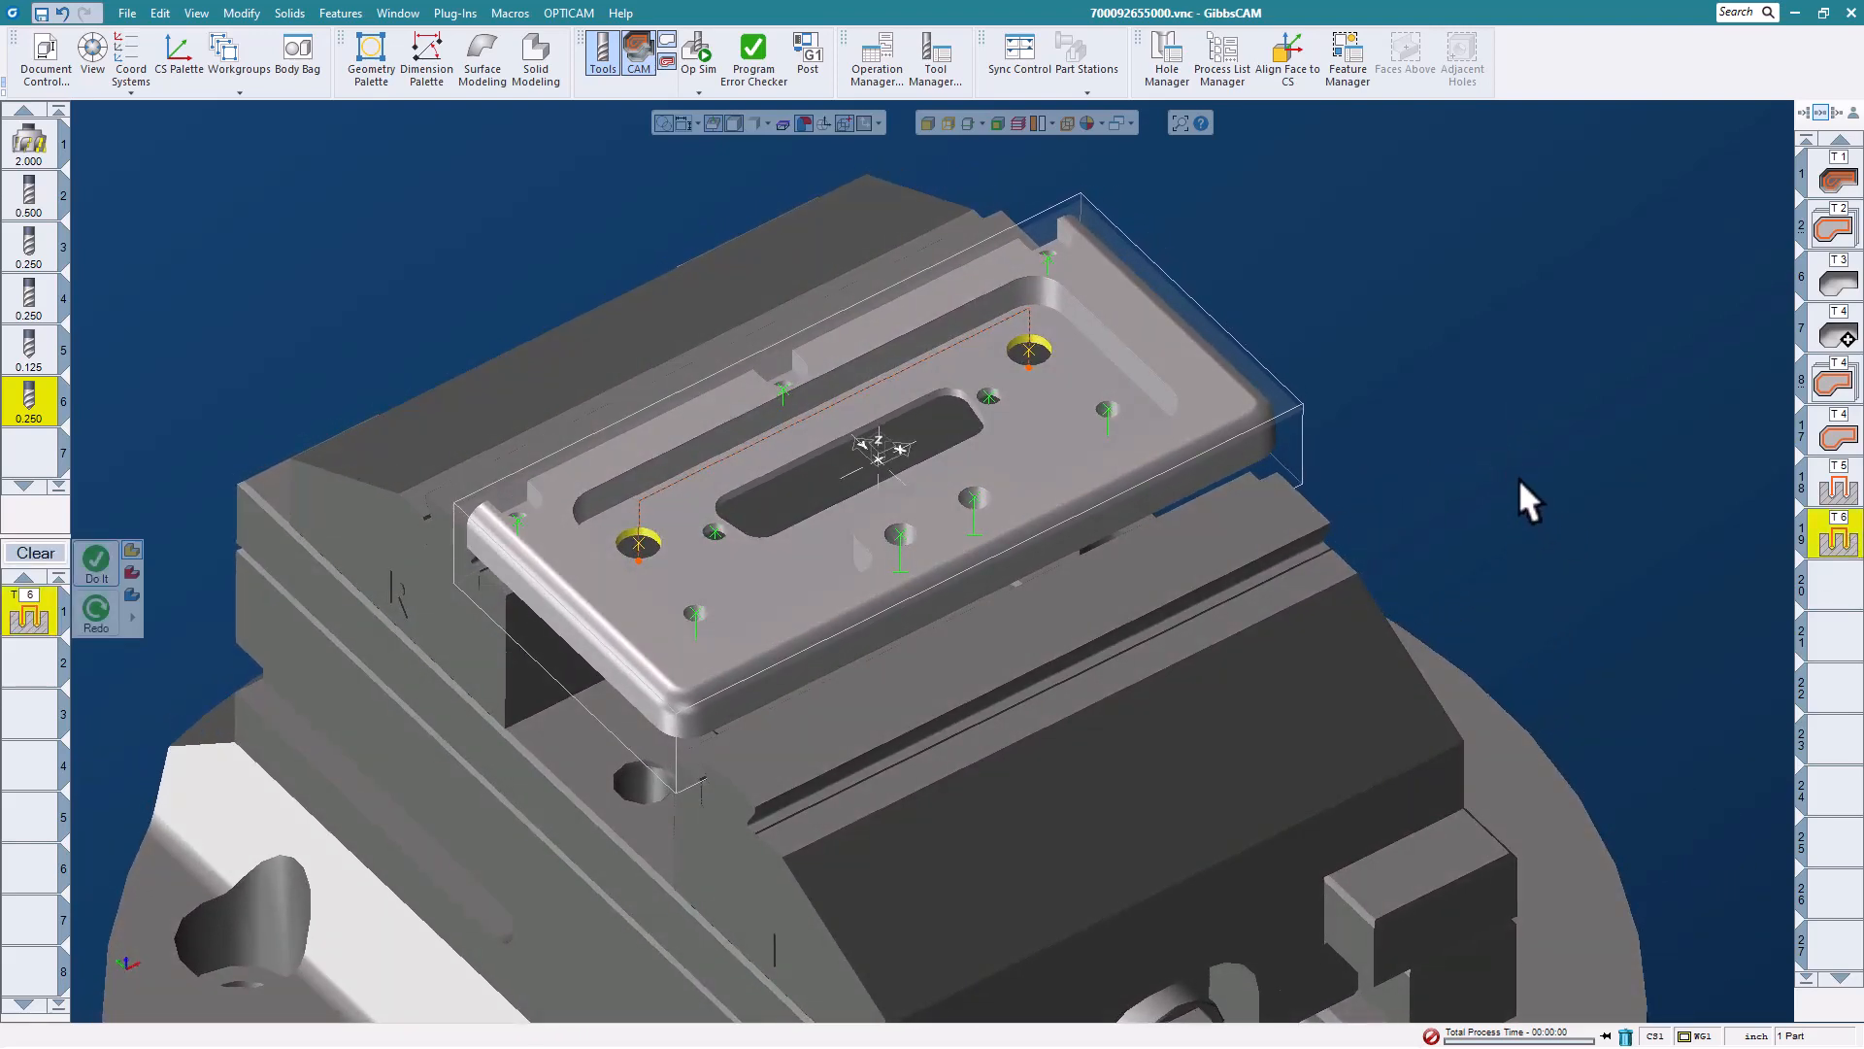
- Clear the process list and select Group 1, the hole group of the four small holes in the pocket floor
click(36, 553)
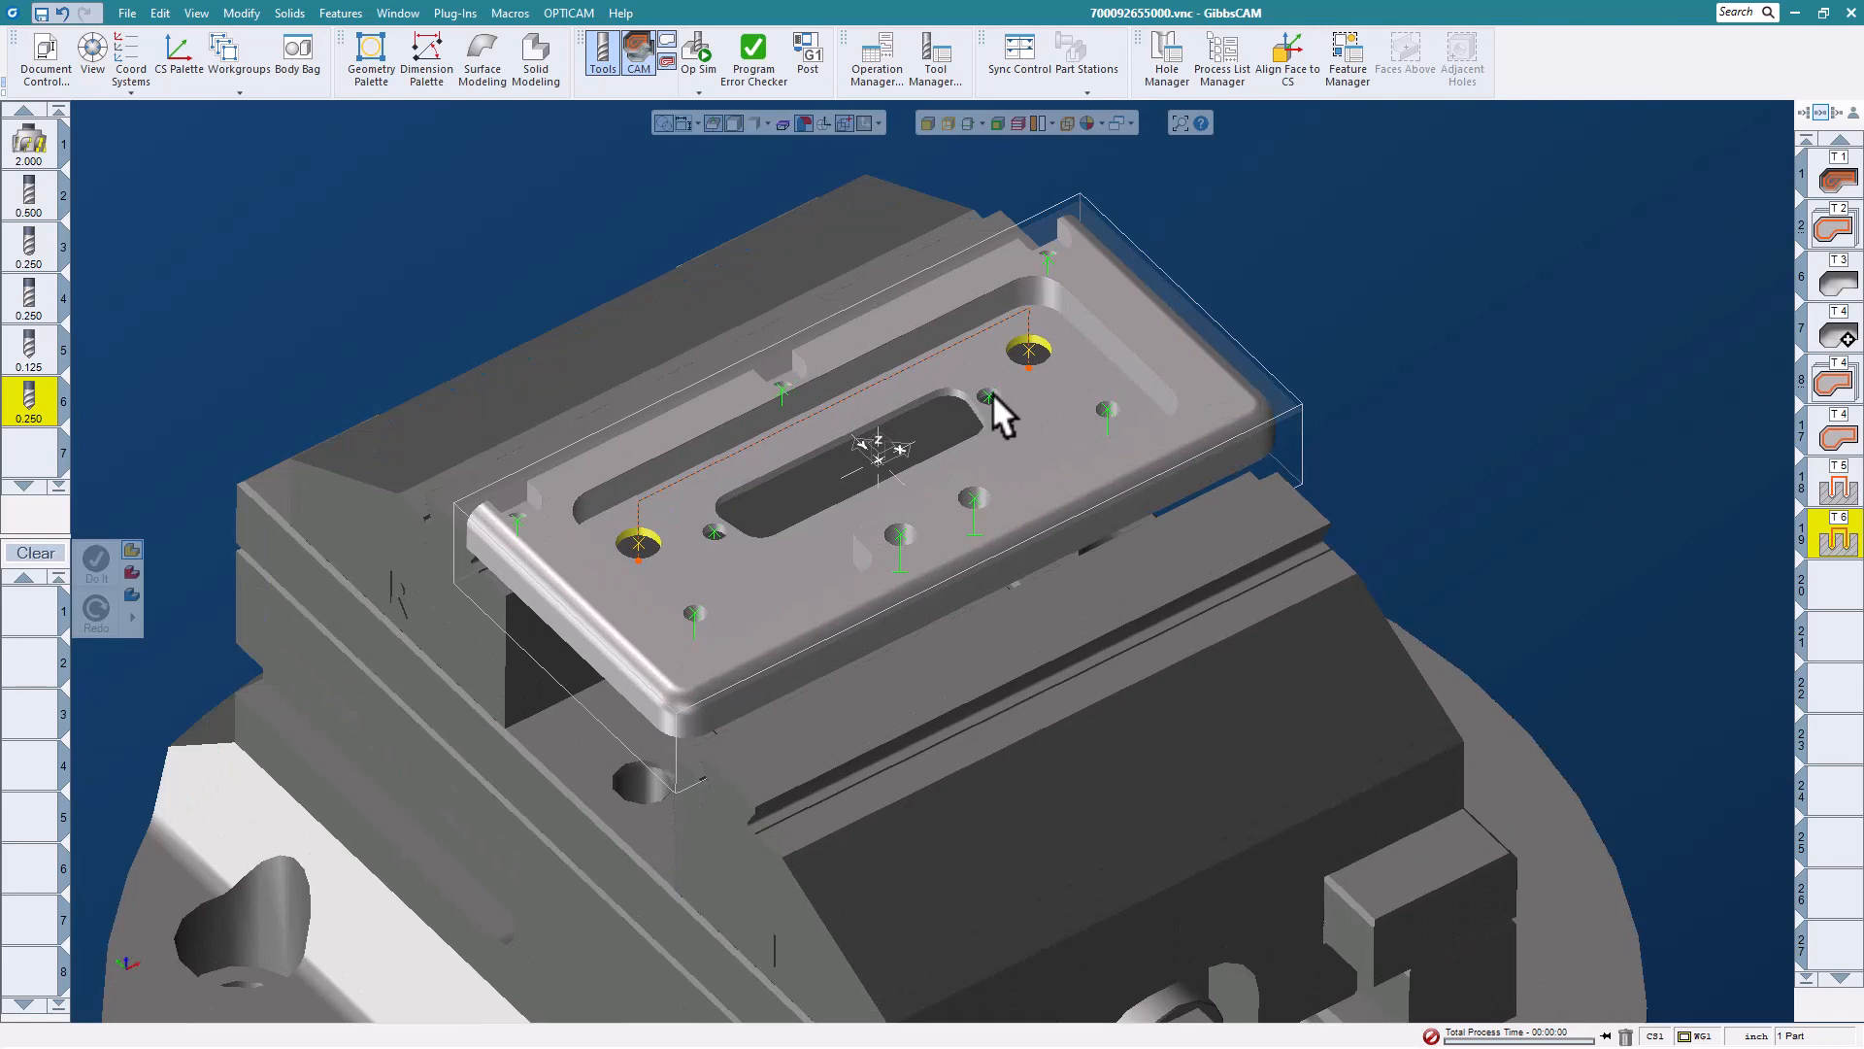
right_click(987, 392)
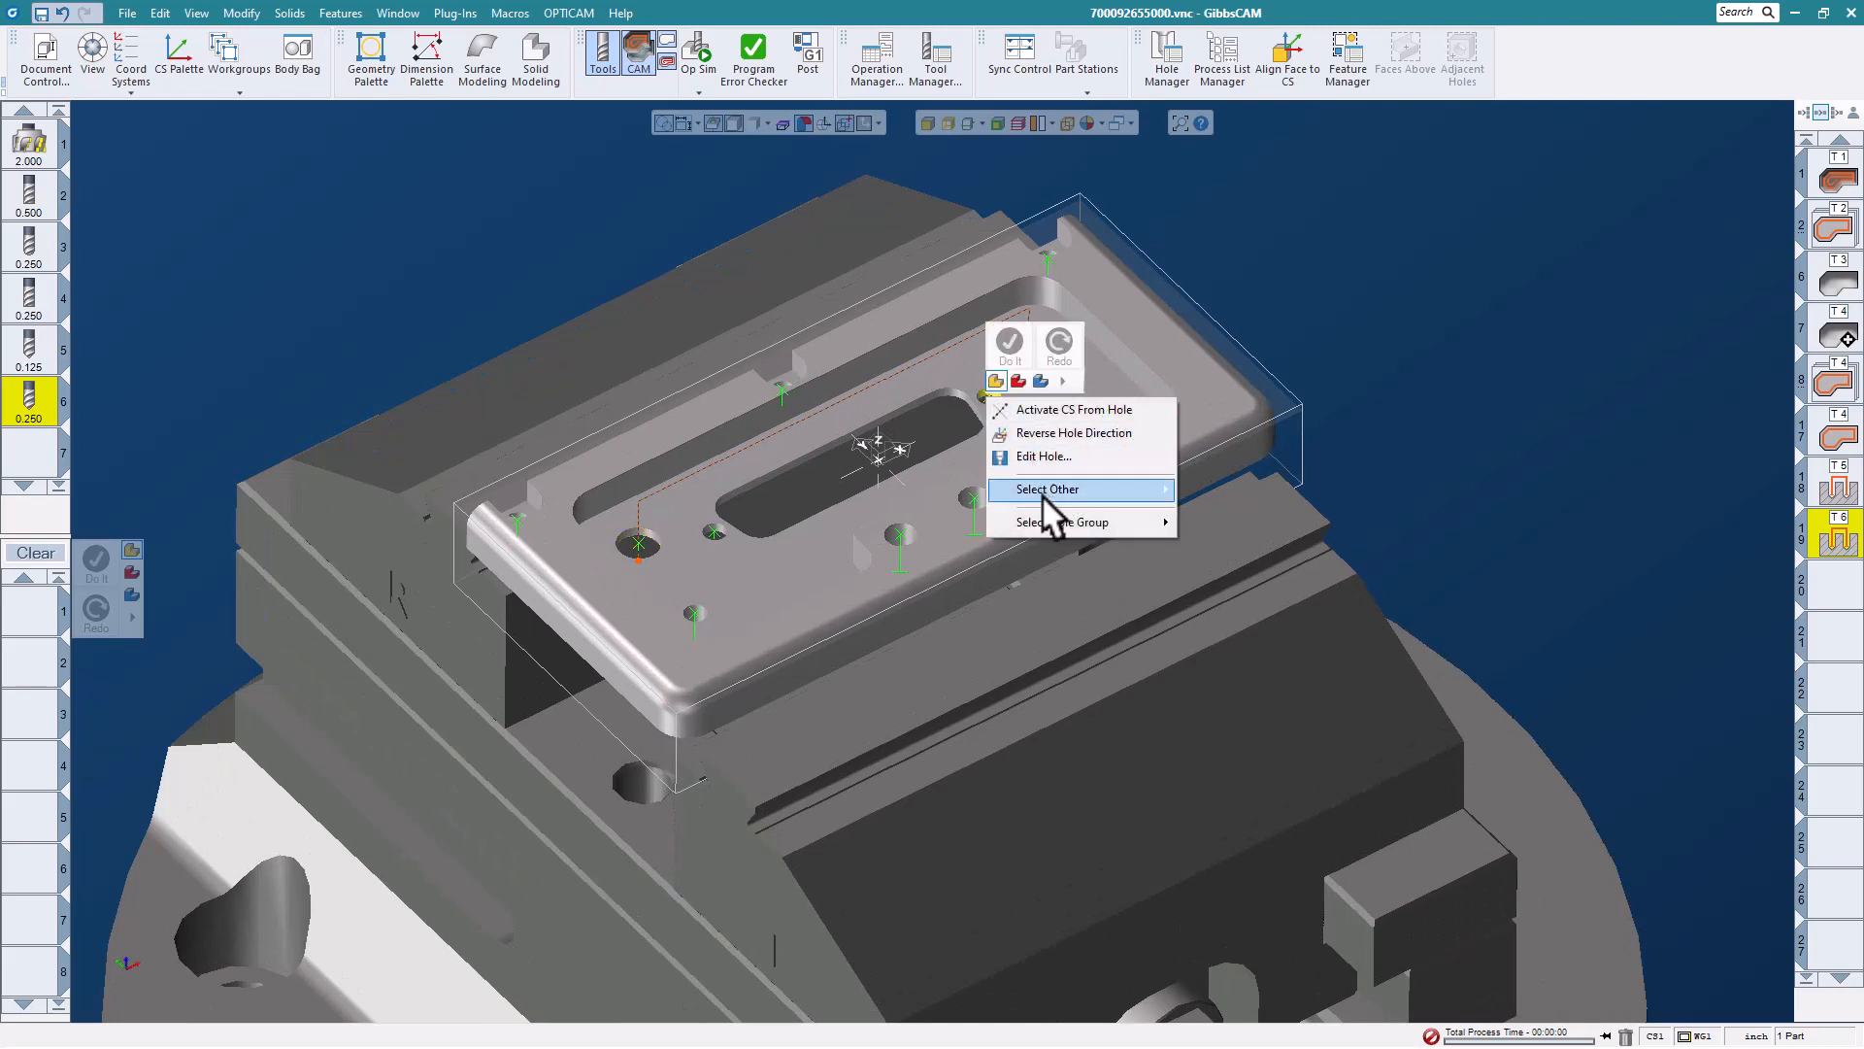
mouse_move(1075, 514)
click(1204, 521)
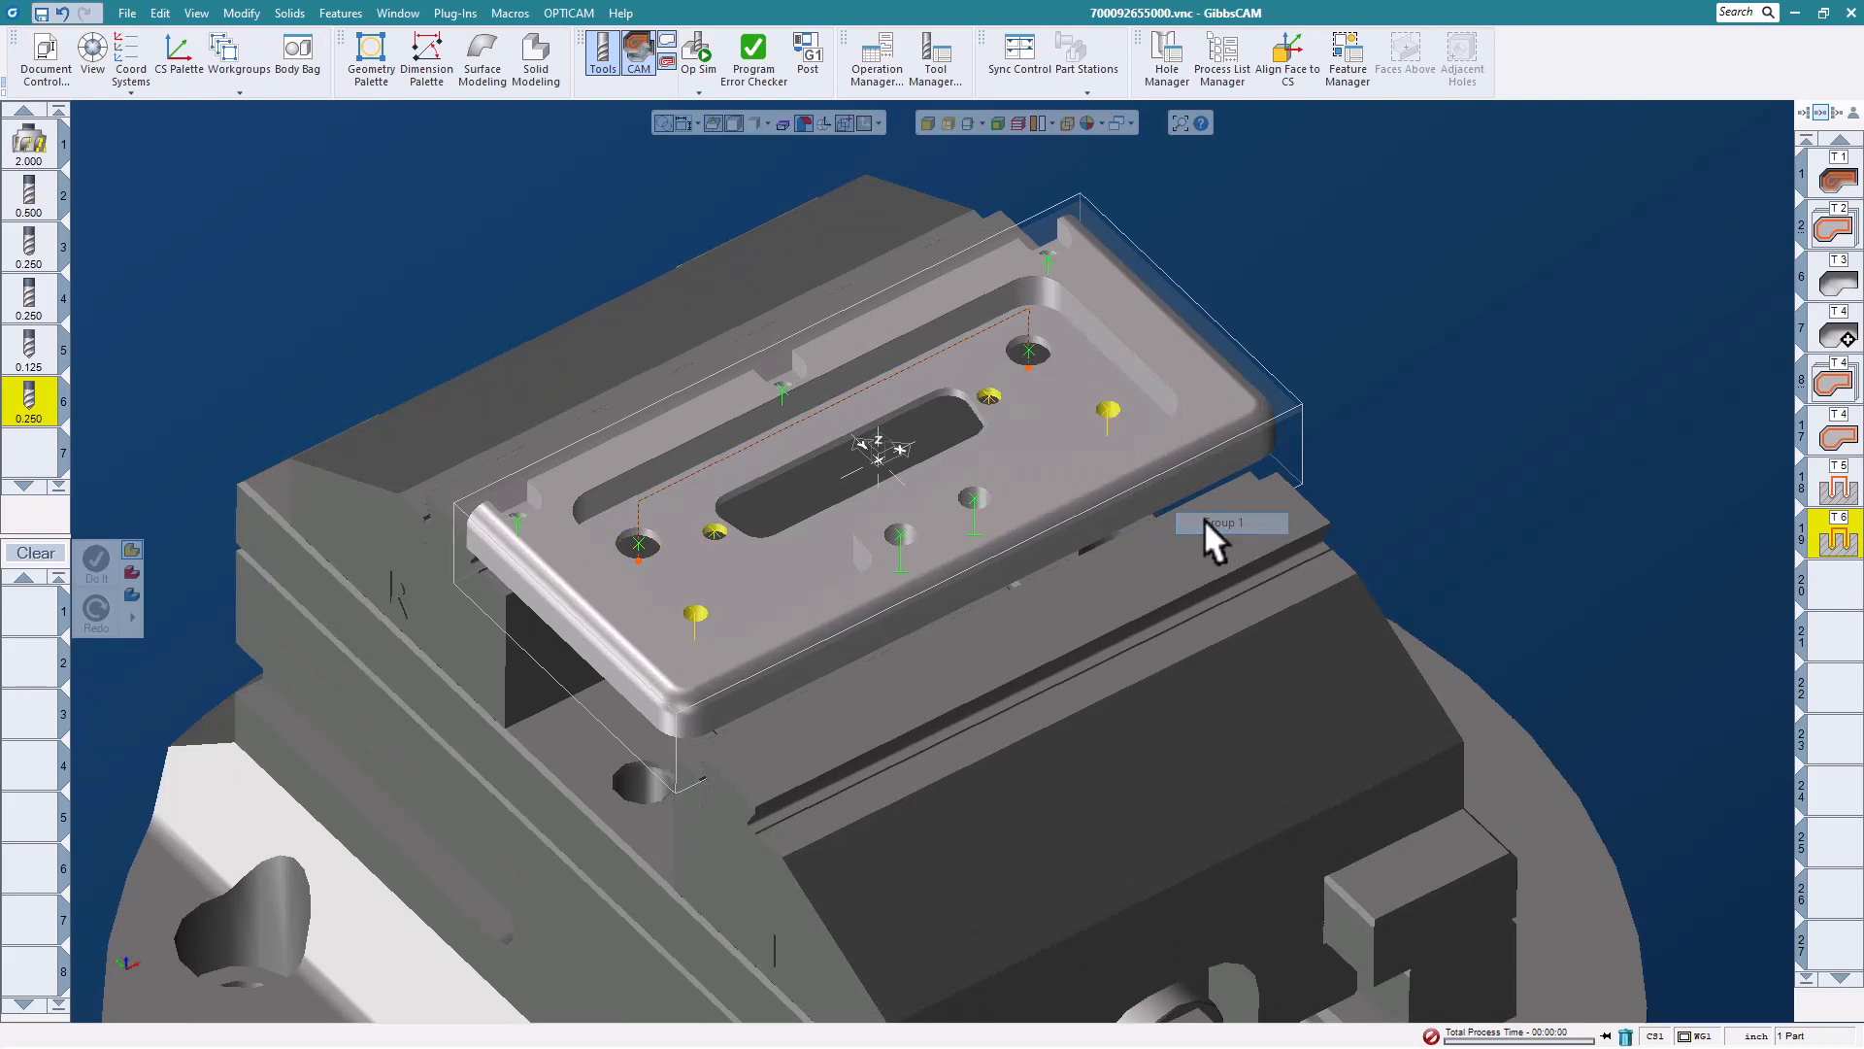
middle_drag(909, 509, 963, 462)
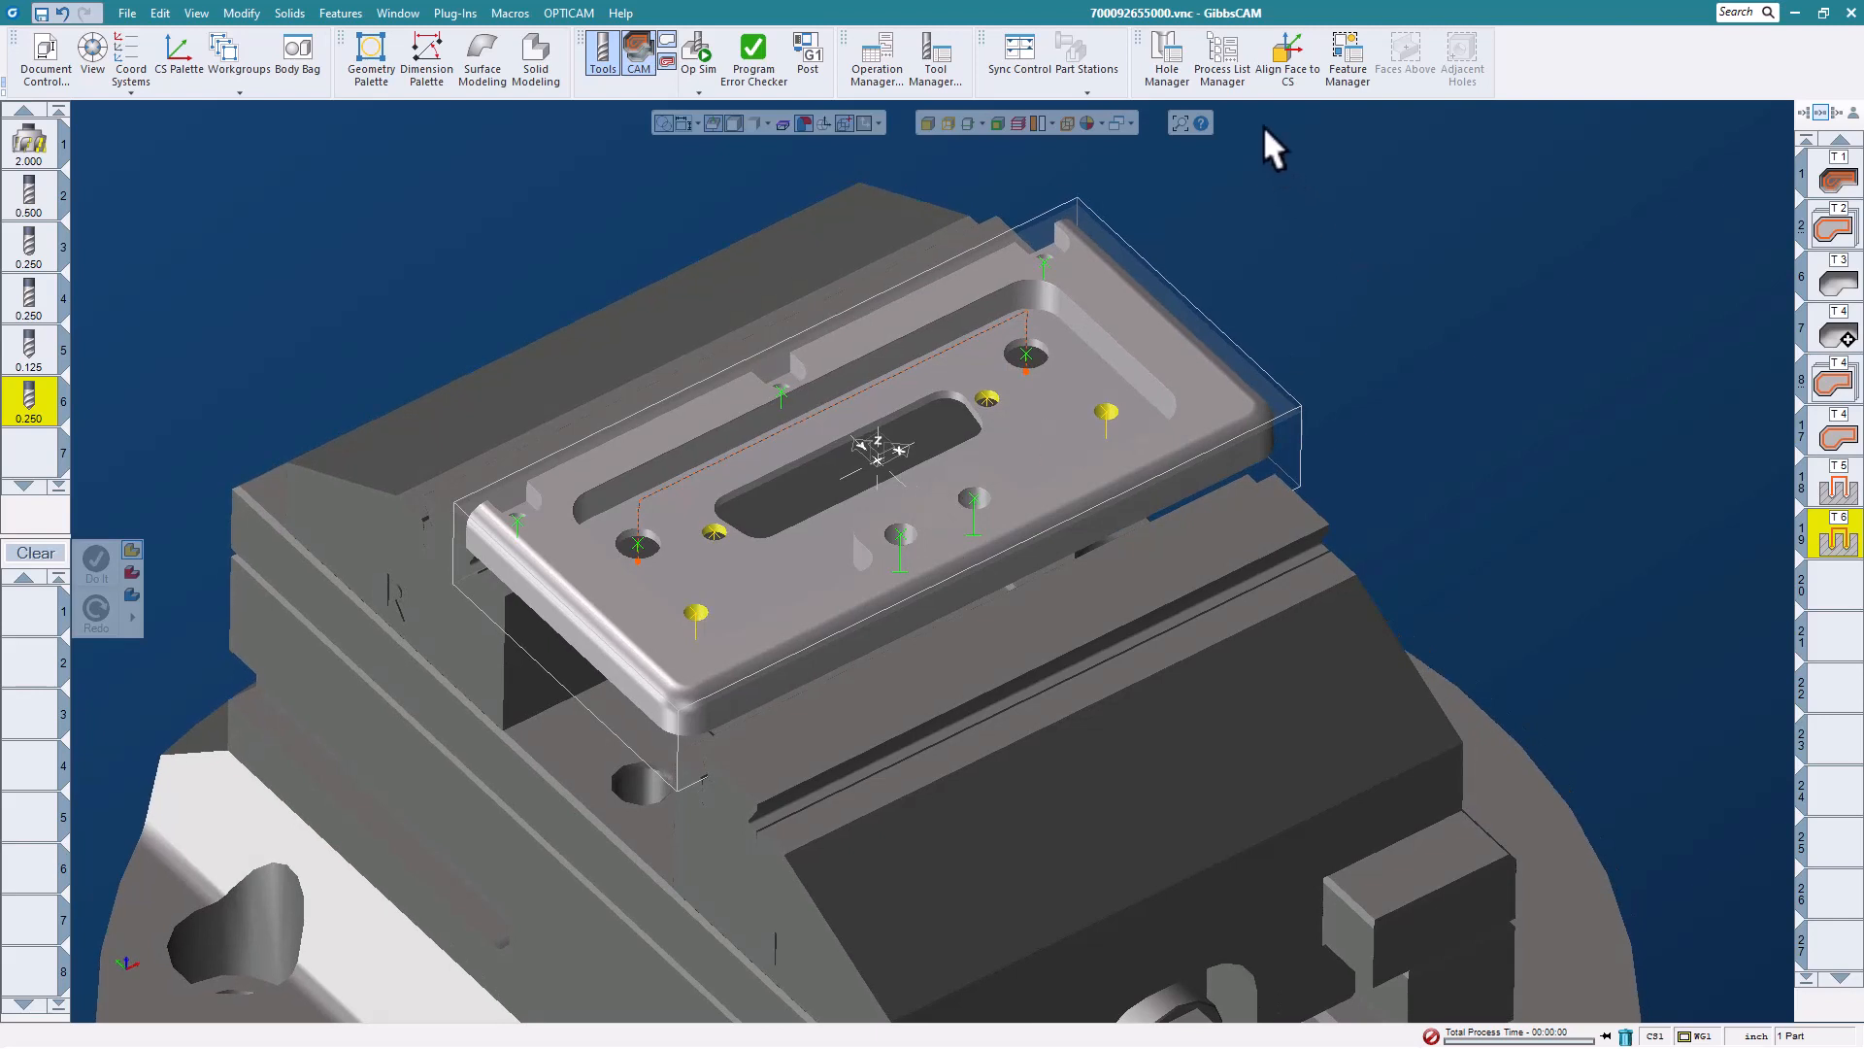
- Apply the 10-32 tap.PRC2 process from the Inch Taps folder to the four selected holes and generate the drilling and tapping operations
click(1225, 82)
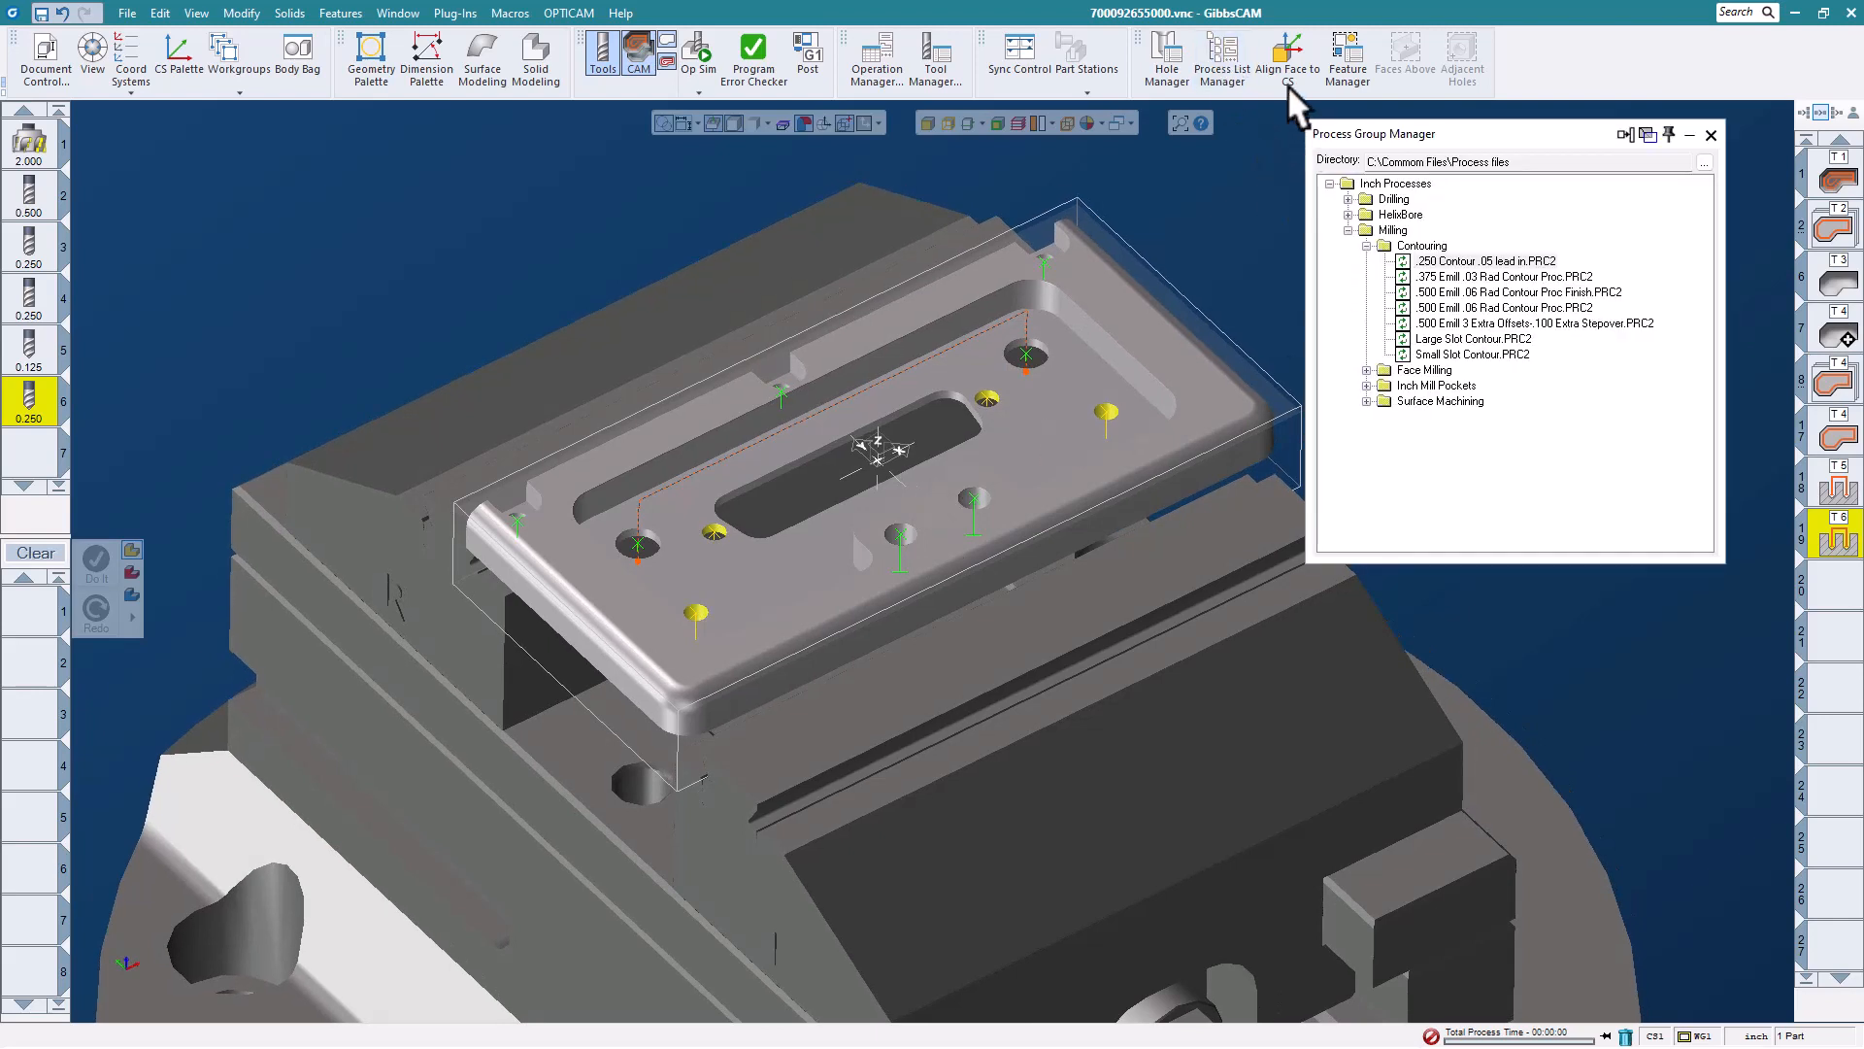
click(1366, 245)
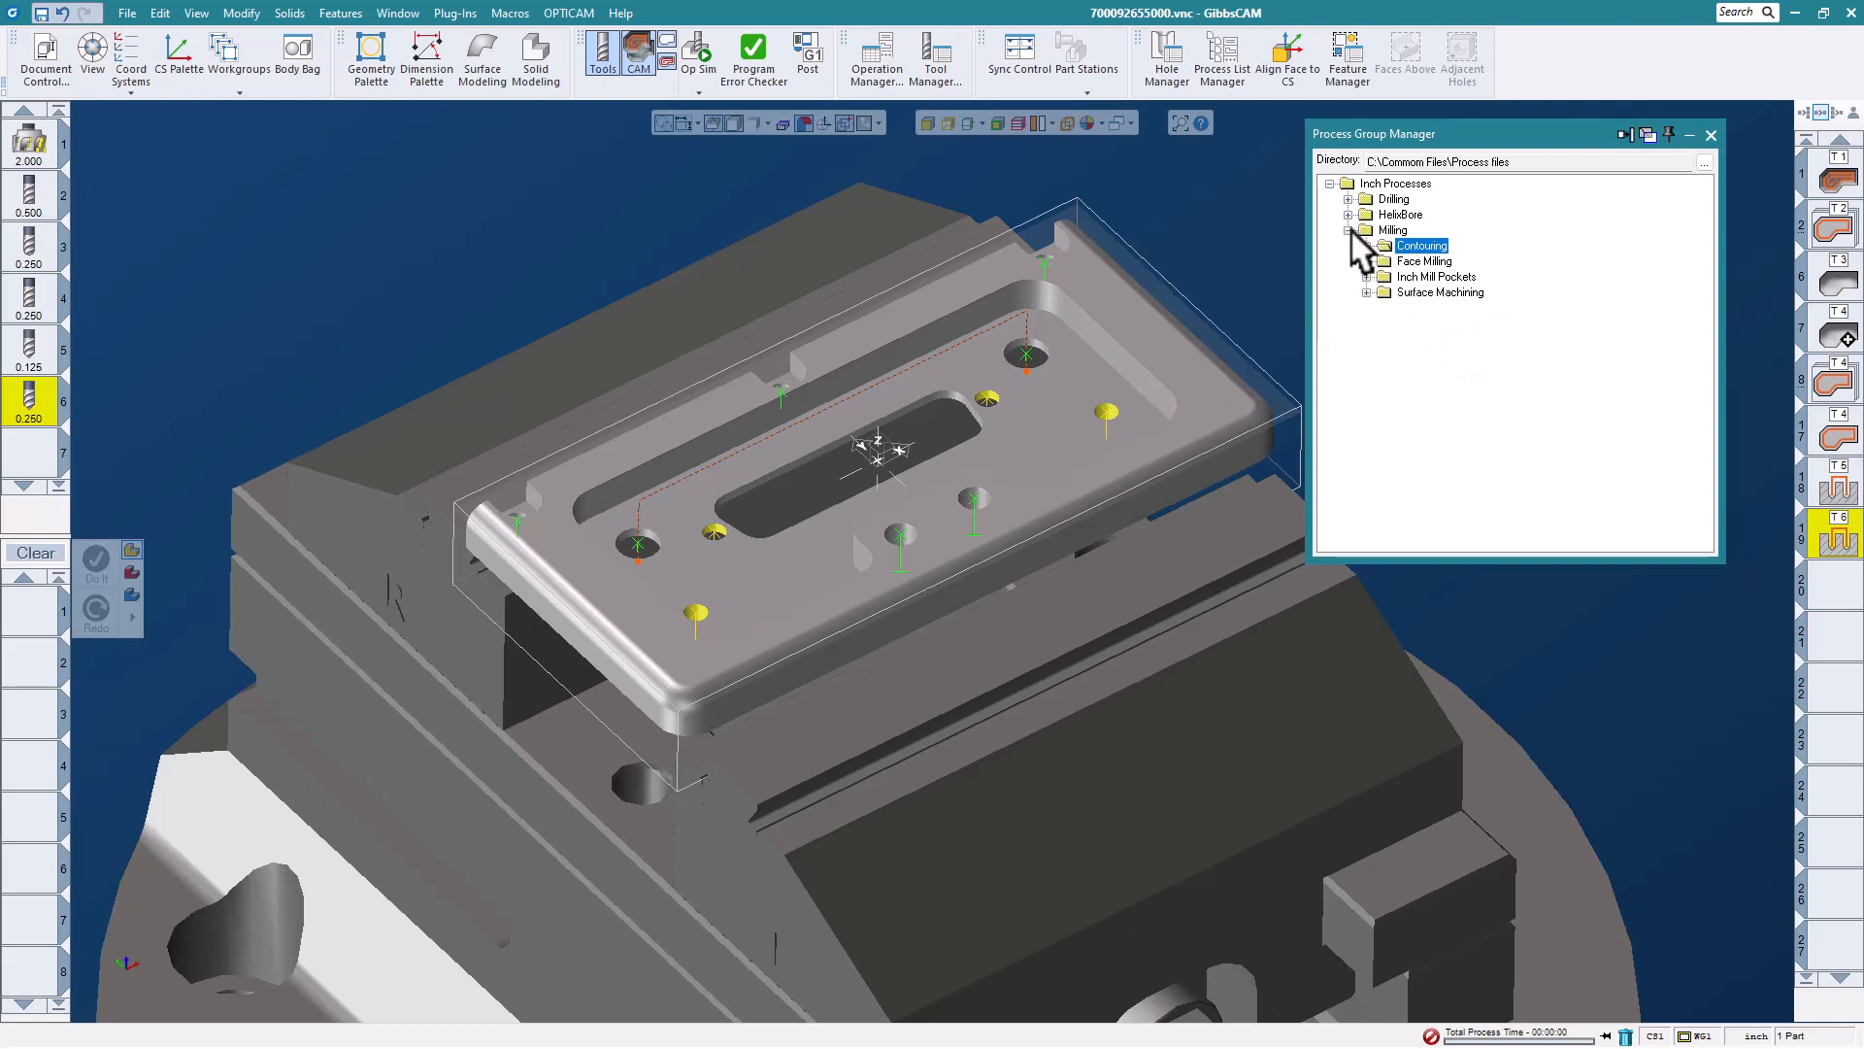
click(1348, 230)
click(1347, 199)
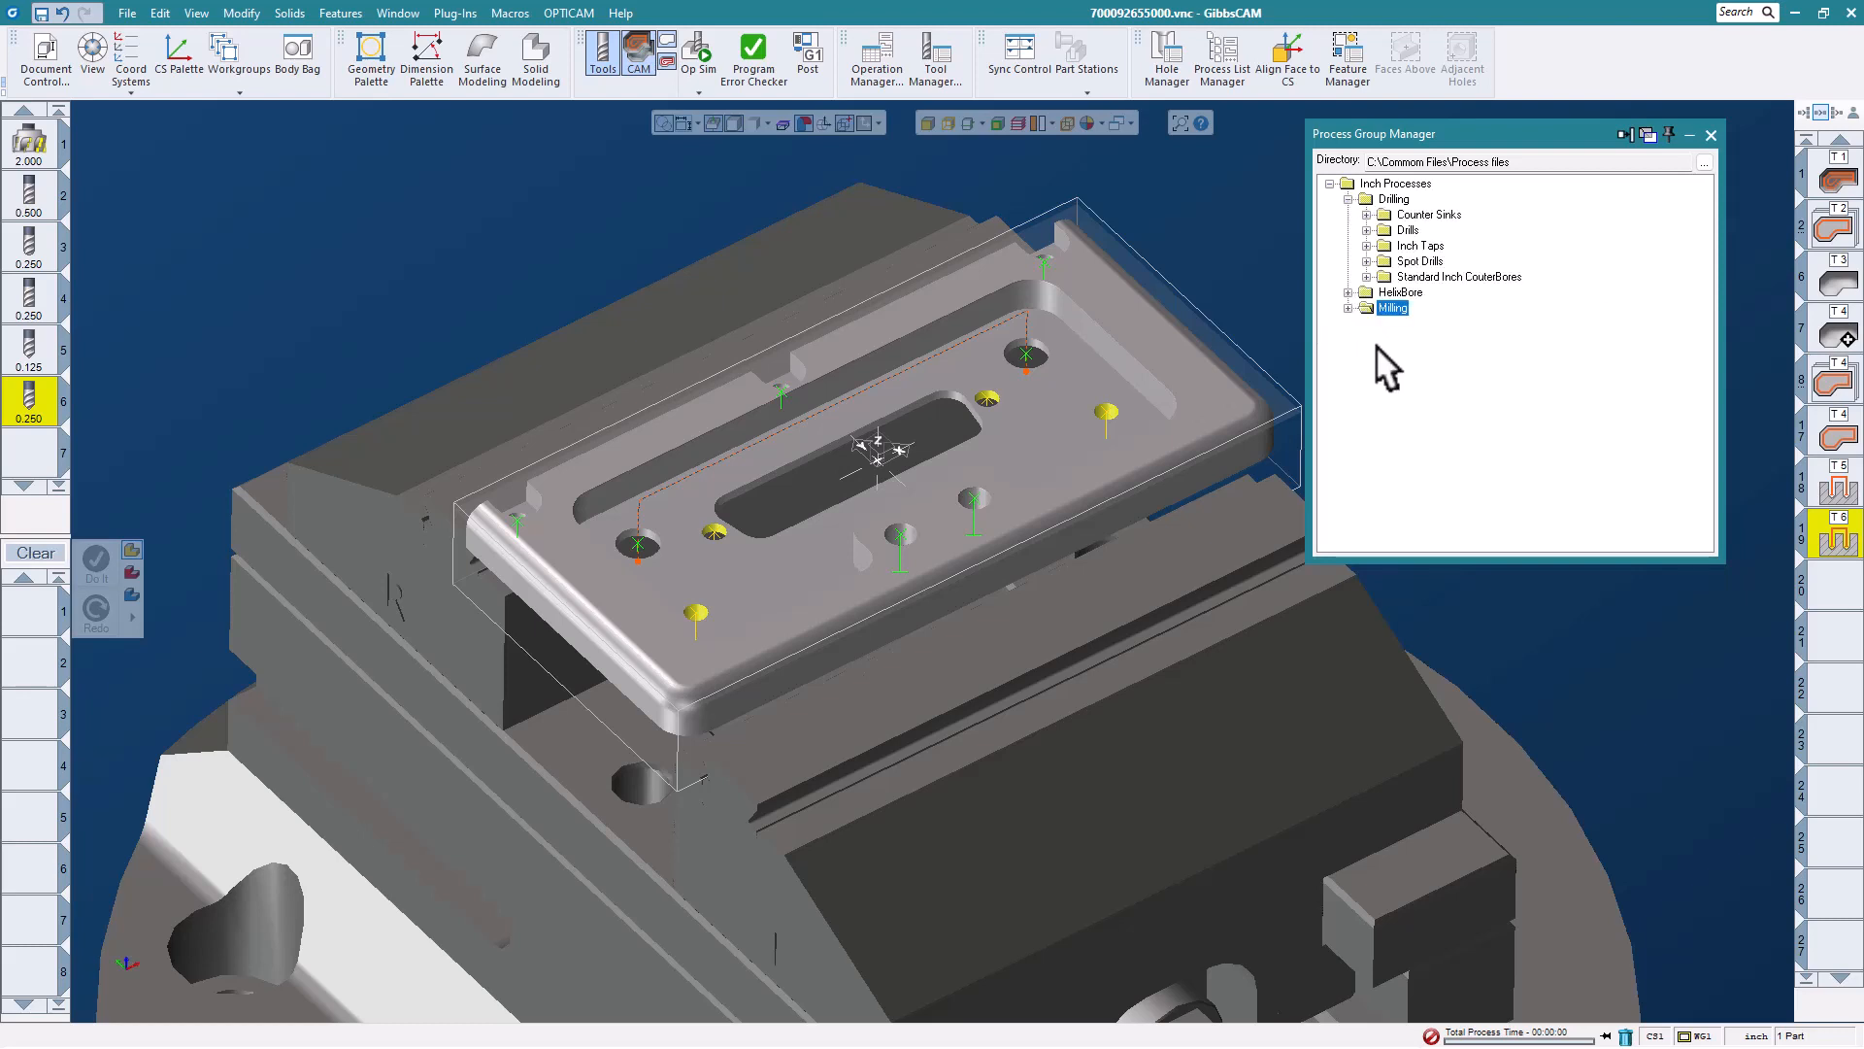
click(1366, 245)
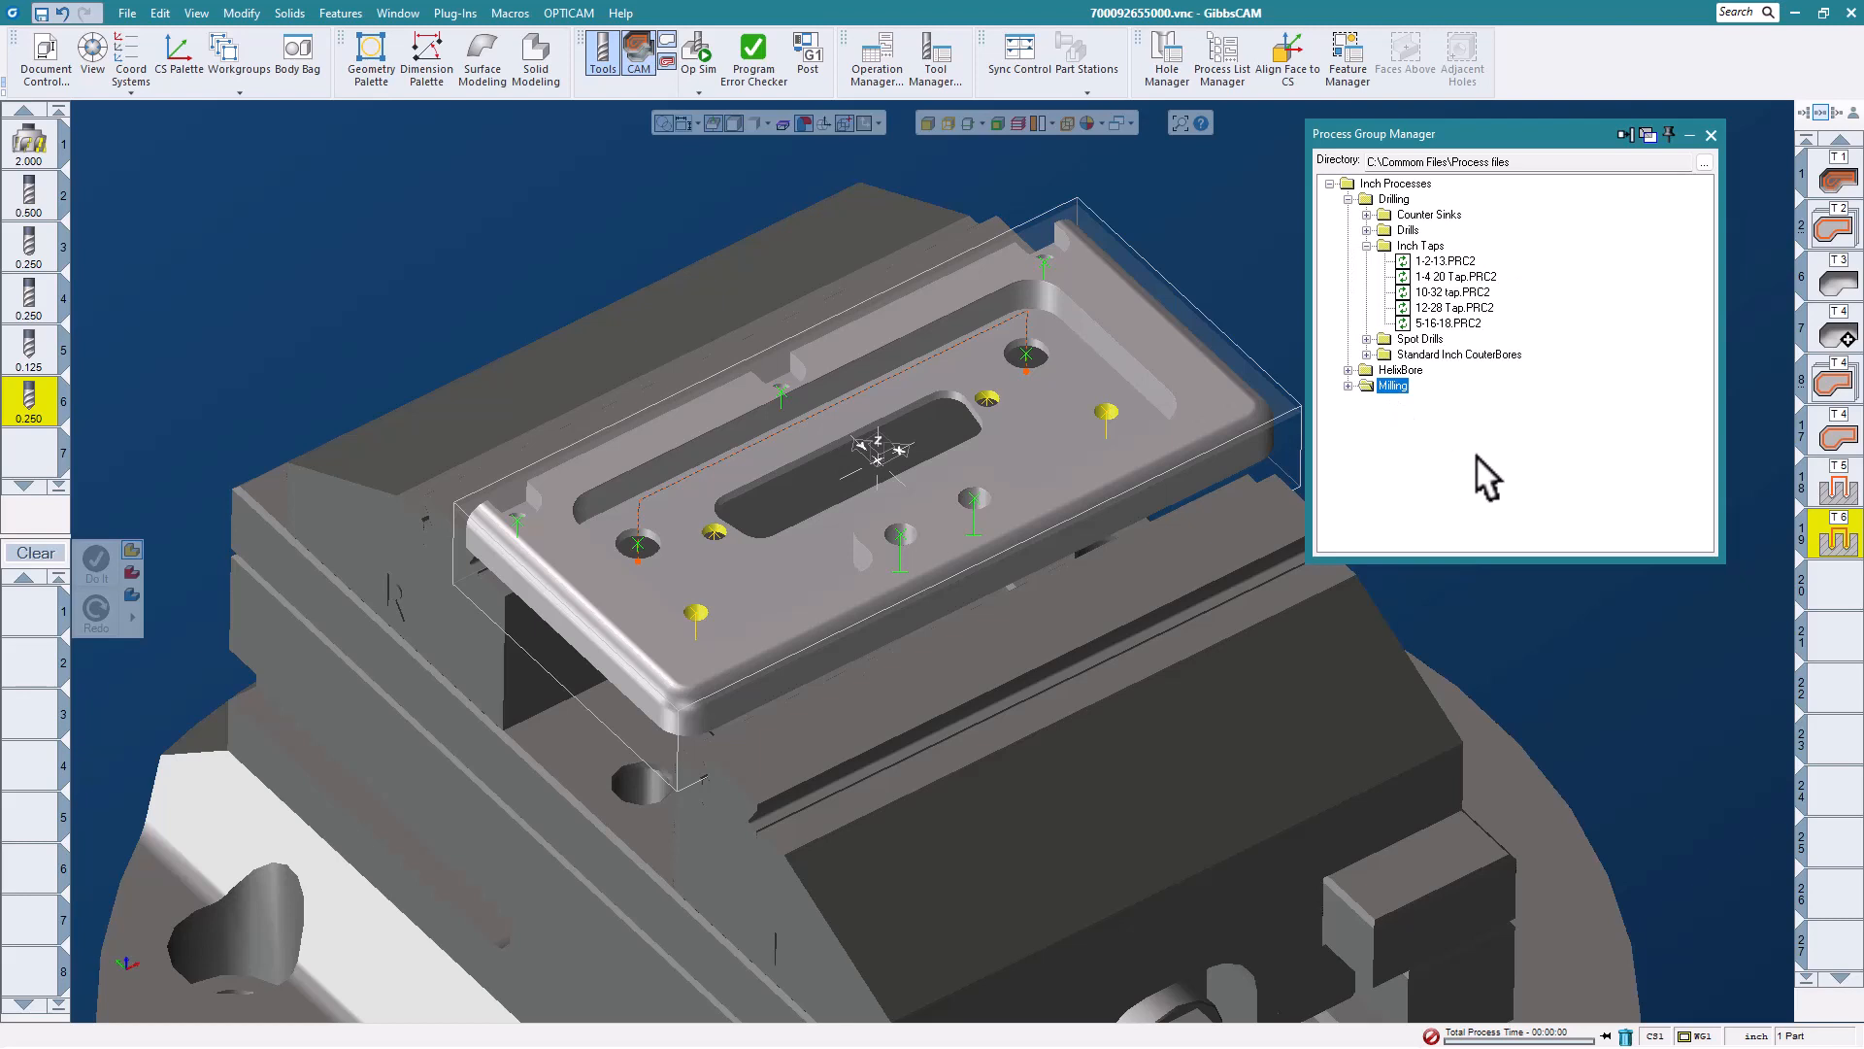
click(1456, 289)
drag(1453, 304, 1215, 516)
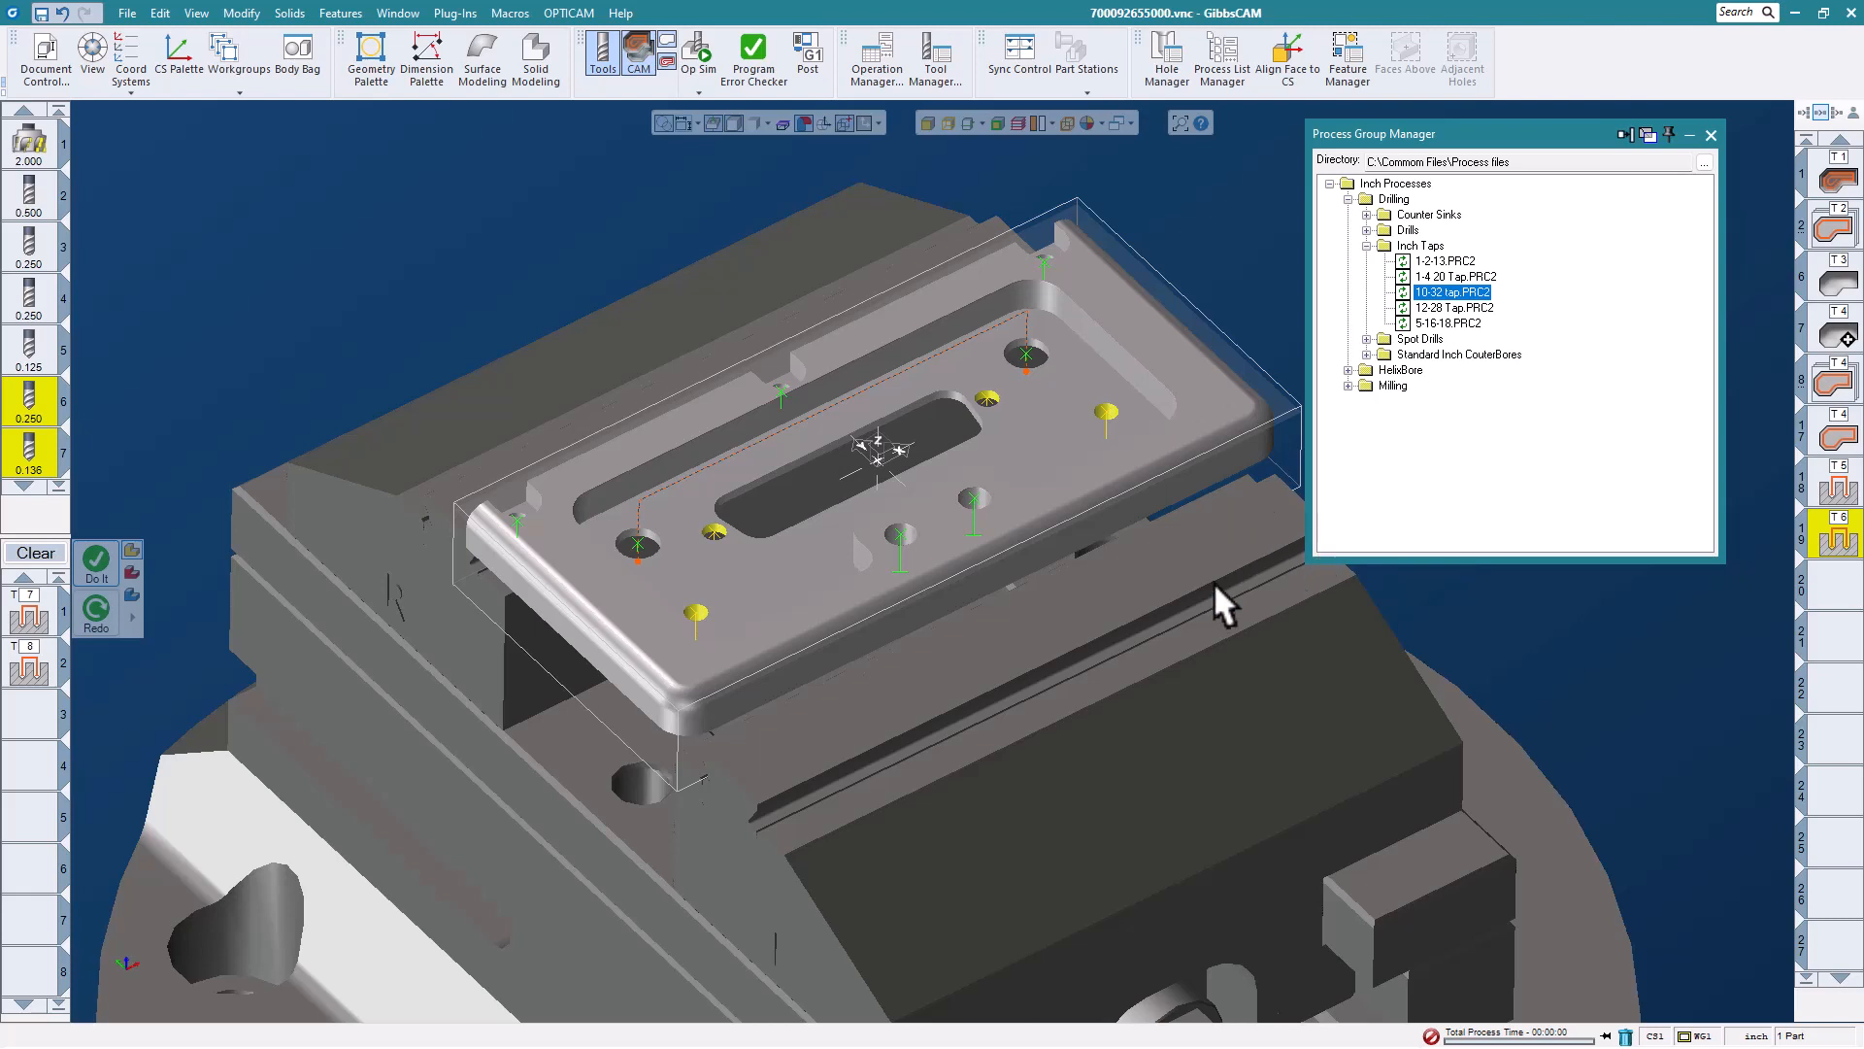
click(96, 553)
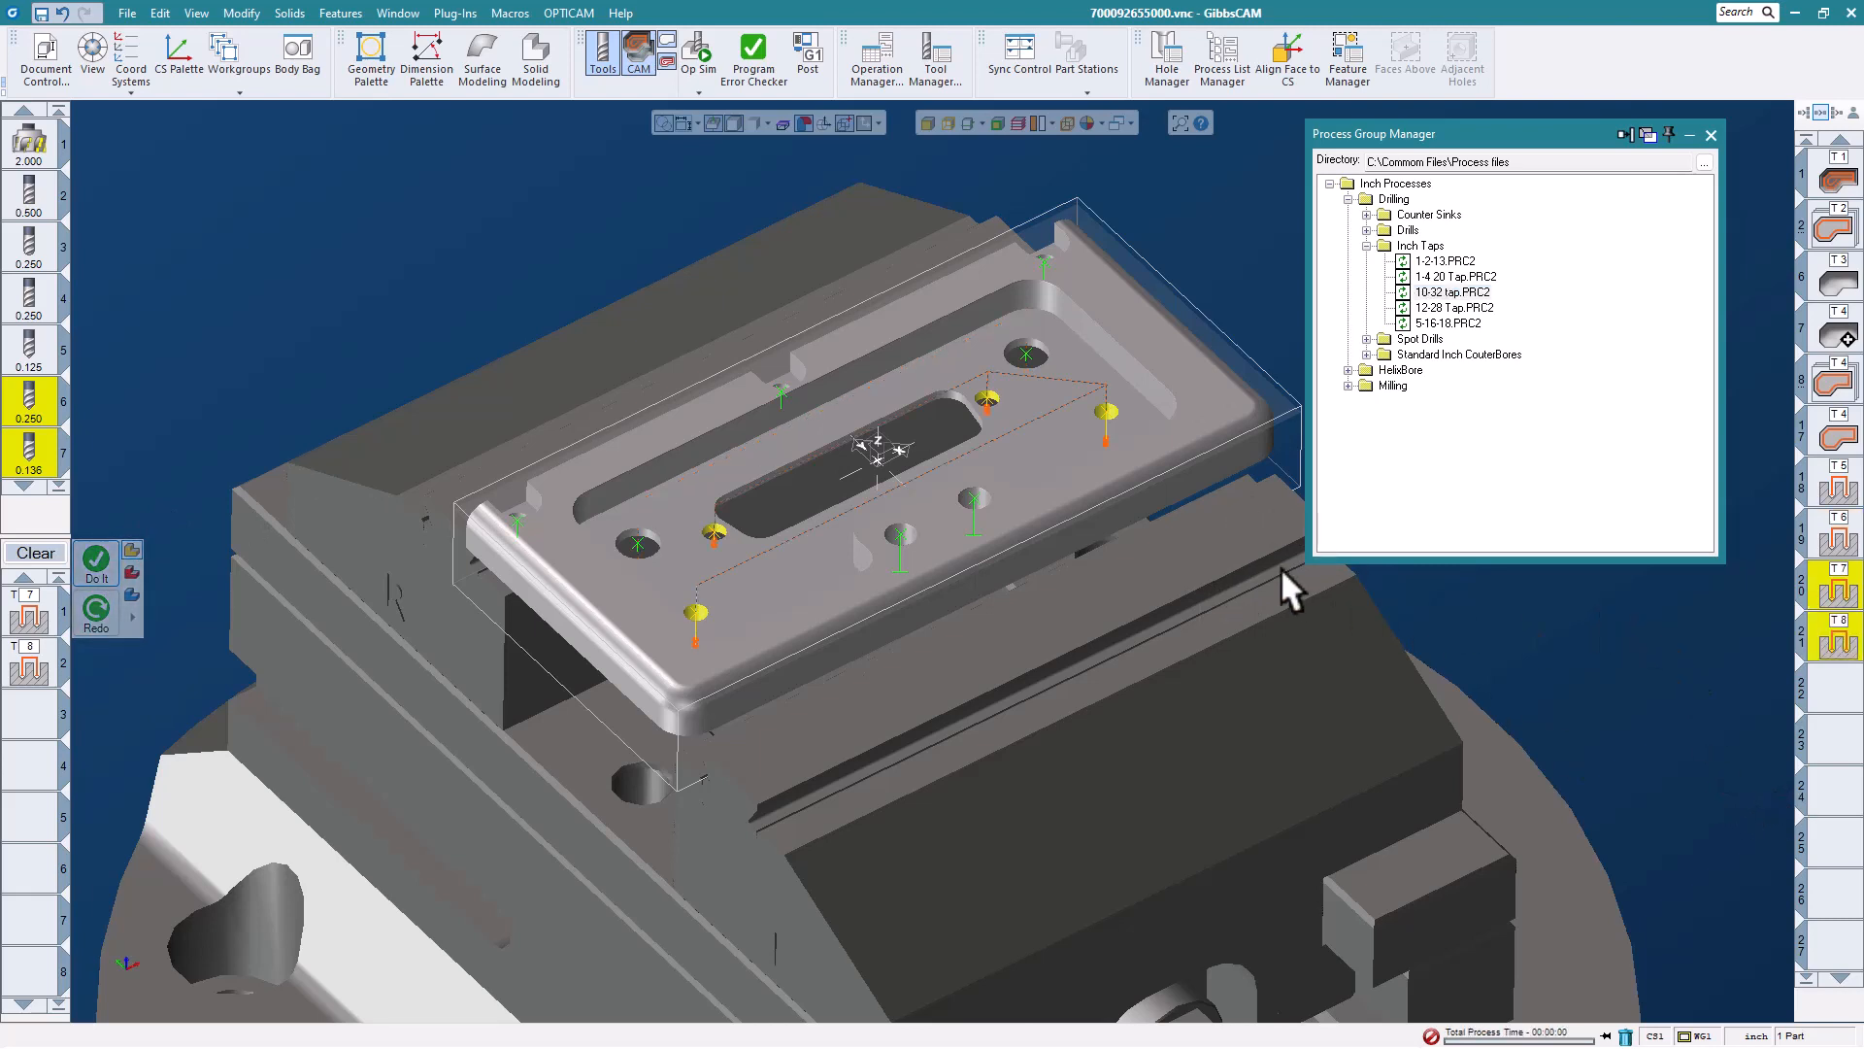
- Apply the 12-28 Tap.PRC2 process to the Group 4 holes beside the central slot, generate its operations and close the Process Group Manager
click(971, 495)
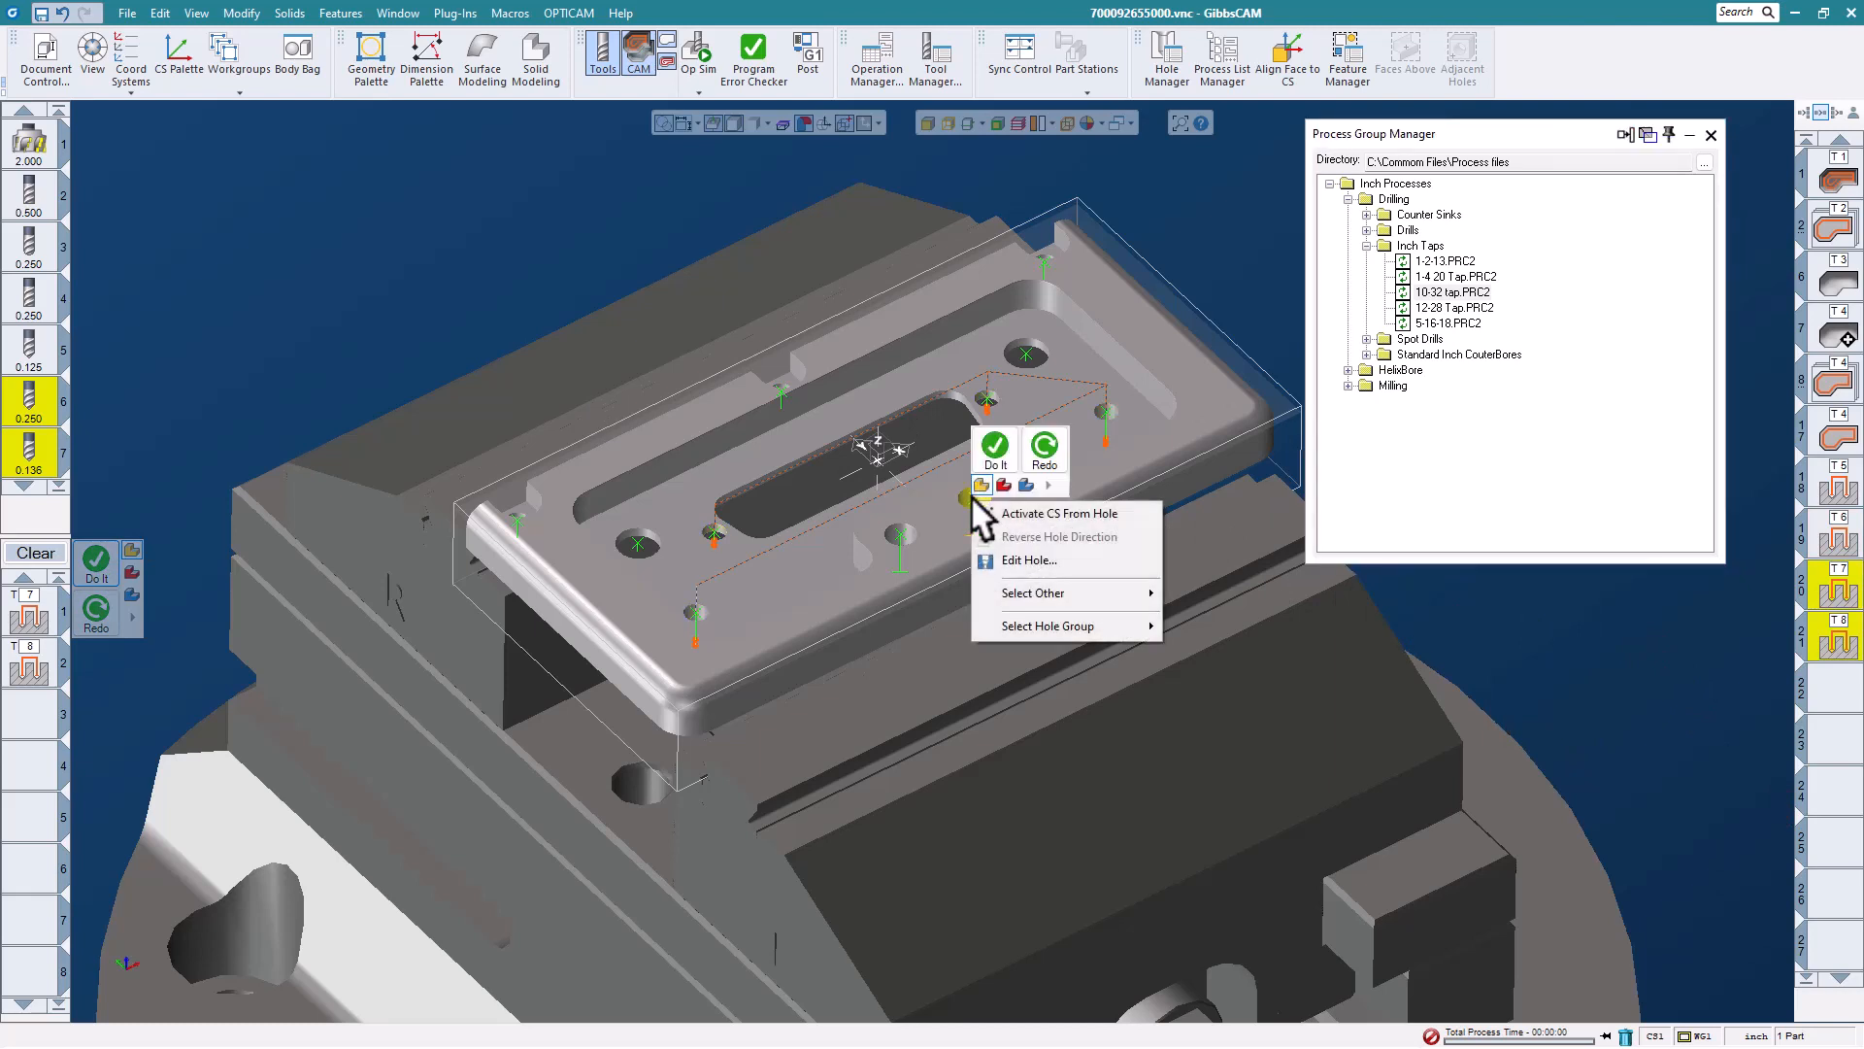
right_click(971, 495)
mouse_move(1035, 621)
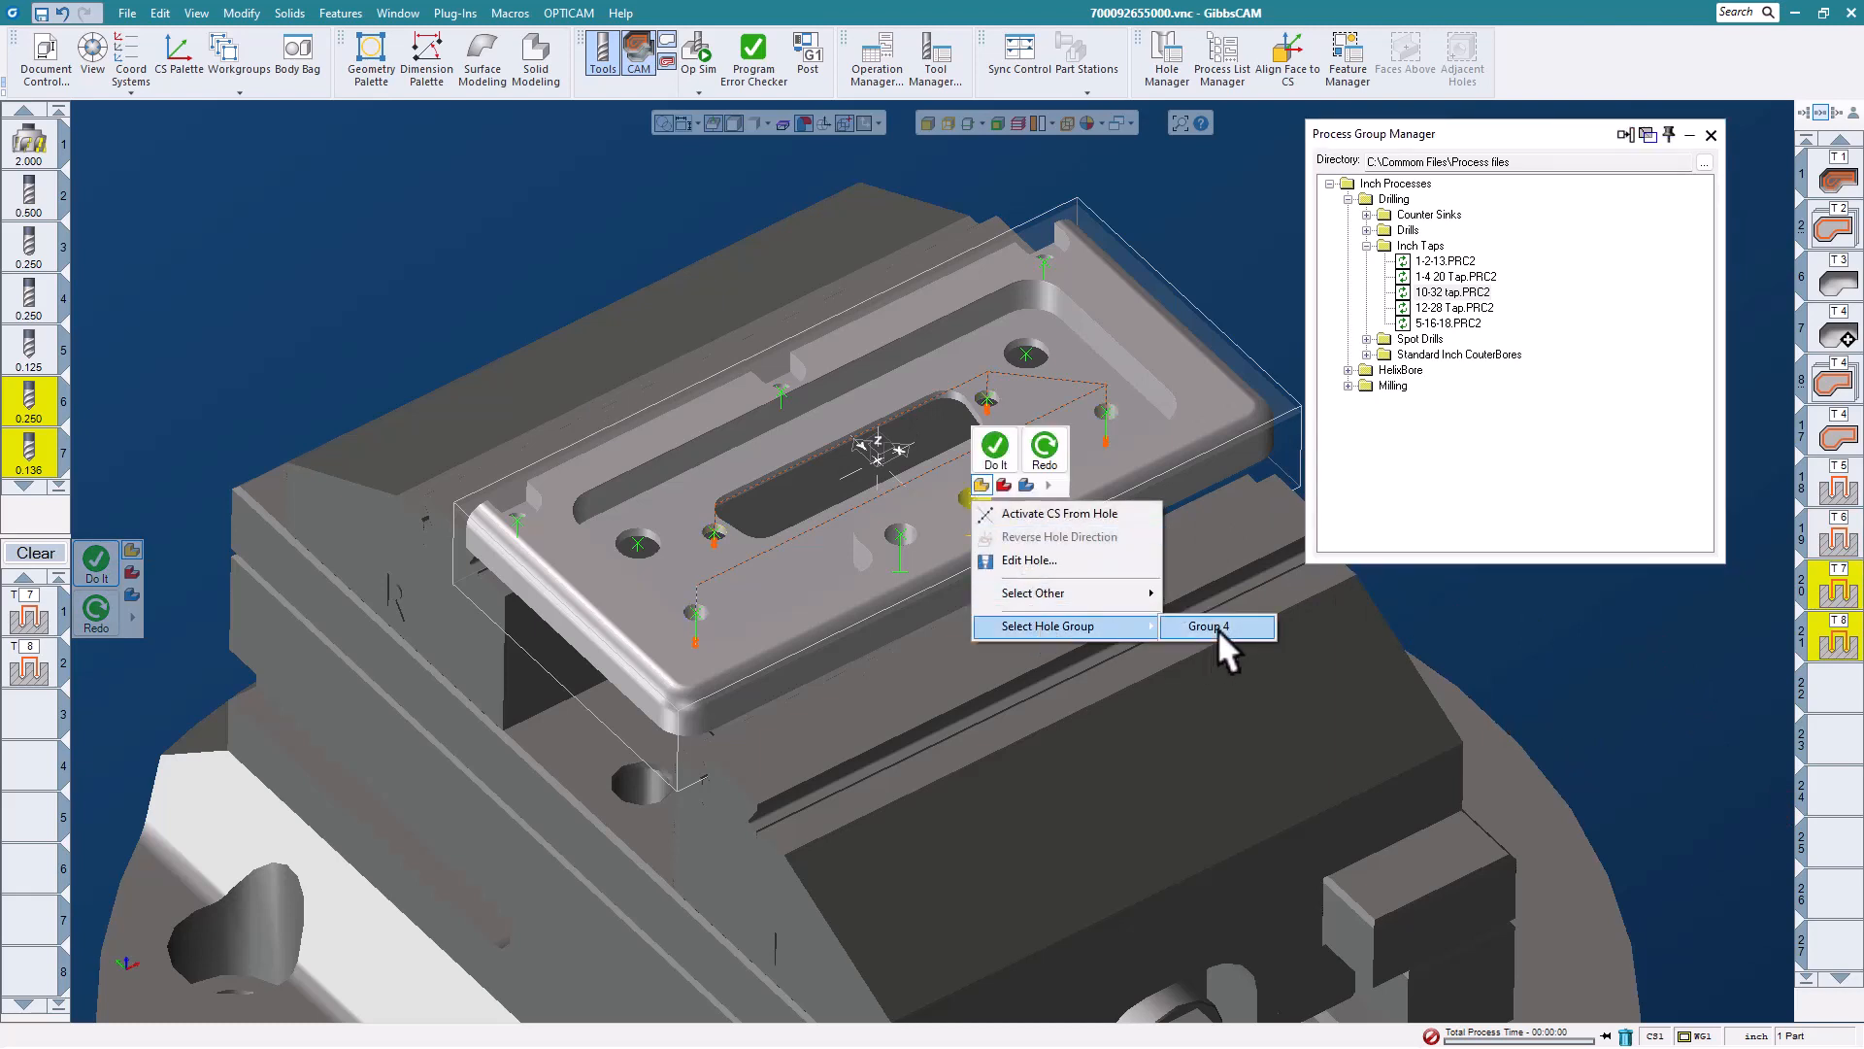
click(1218, 628)
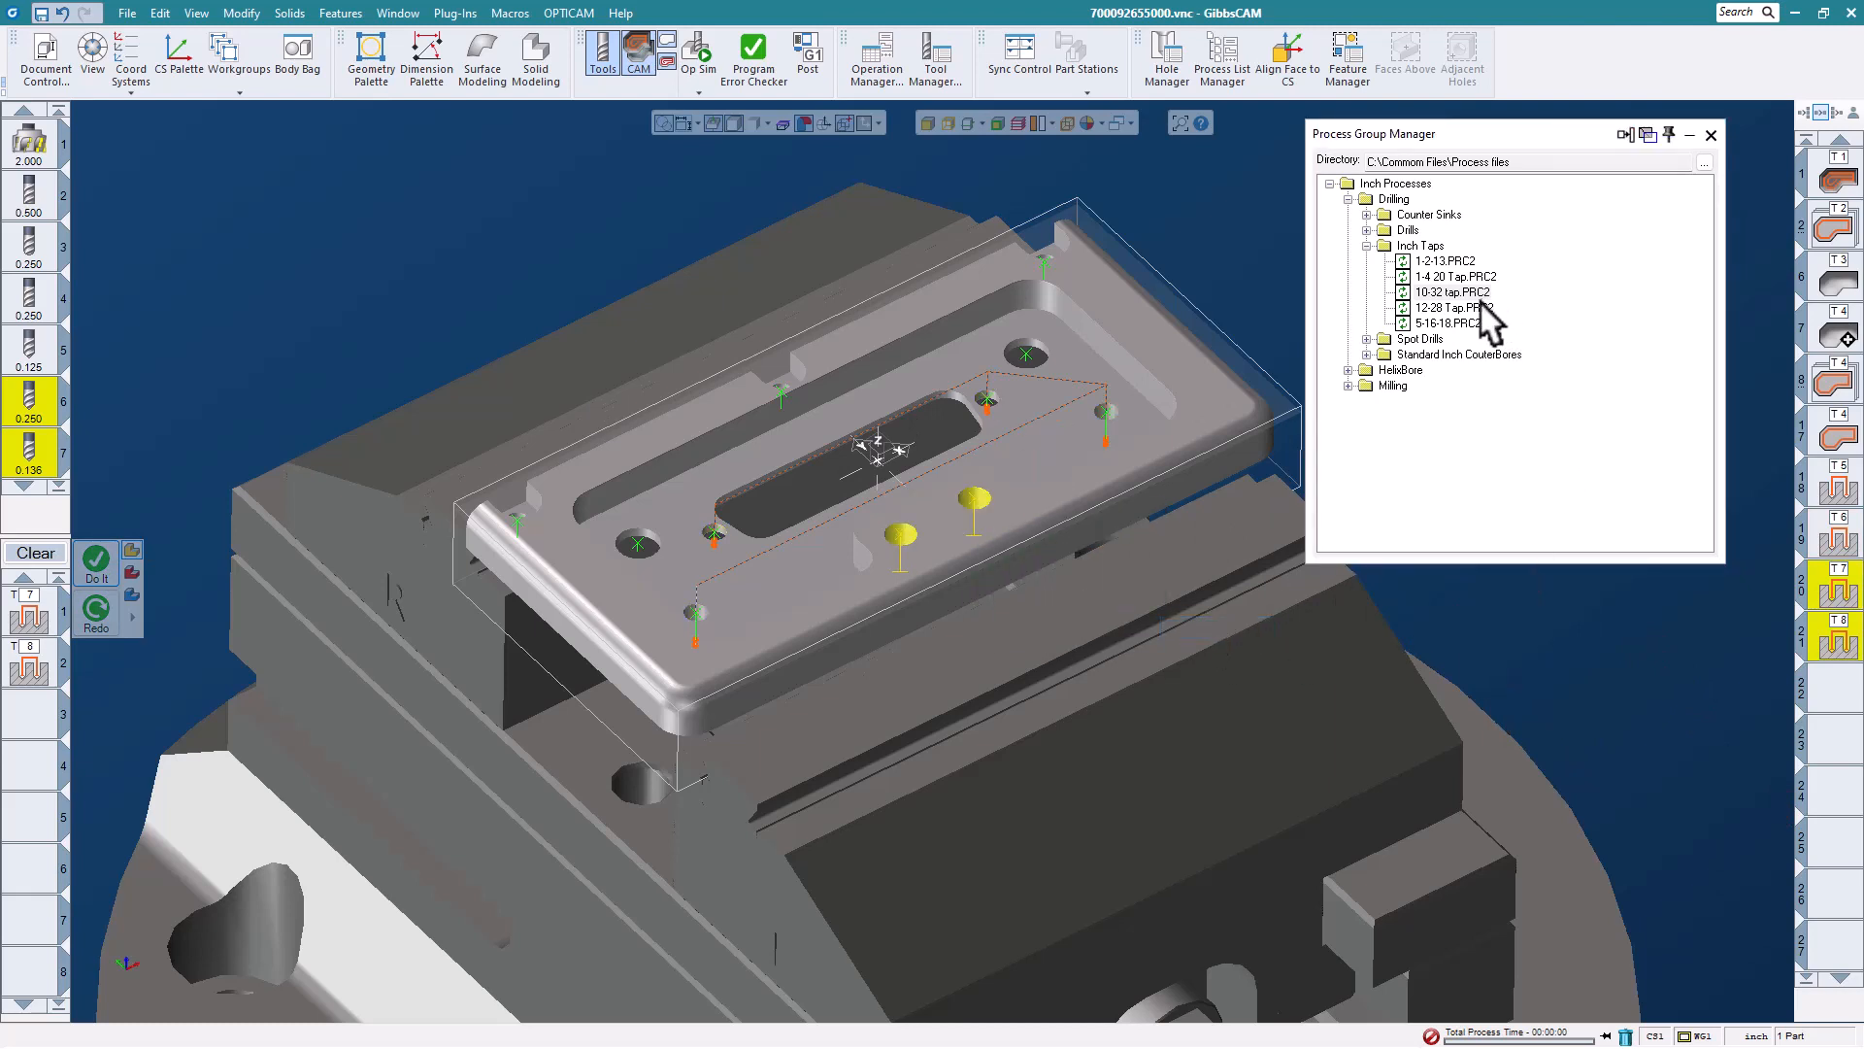
click(1453, 307)
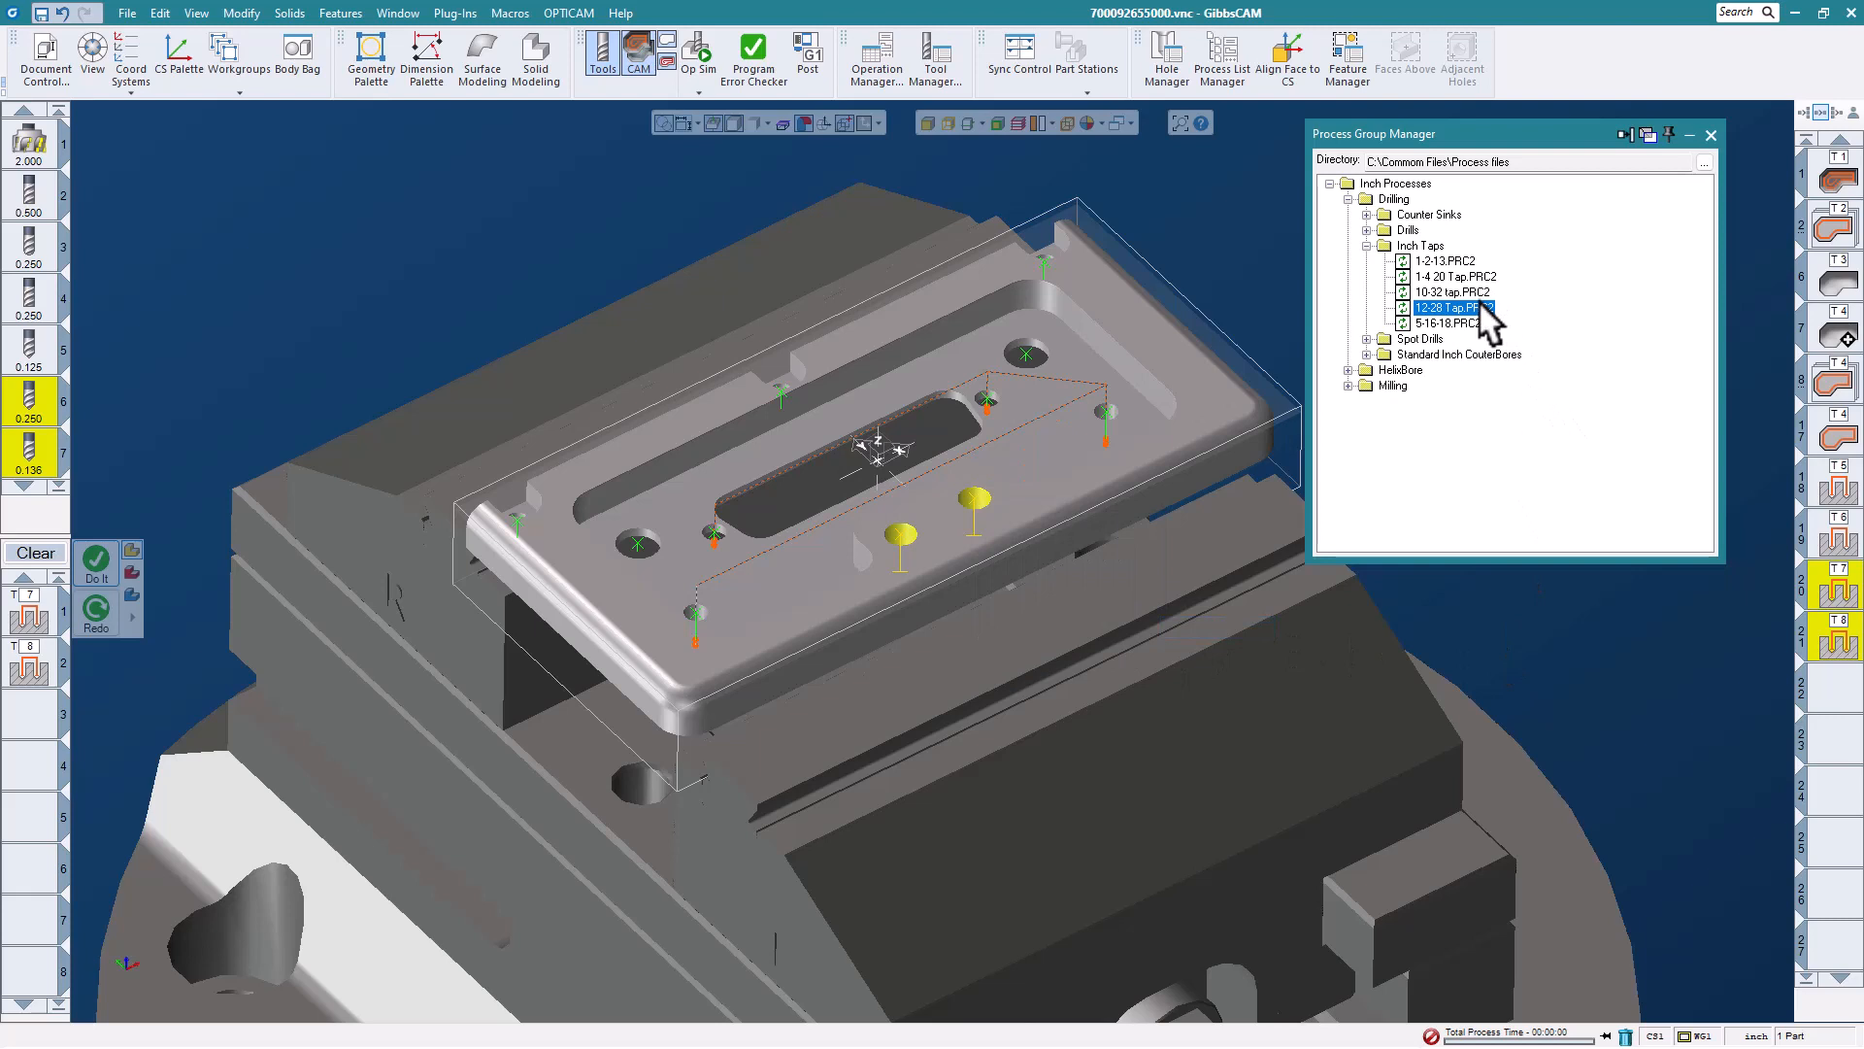
click(97, 560)
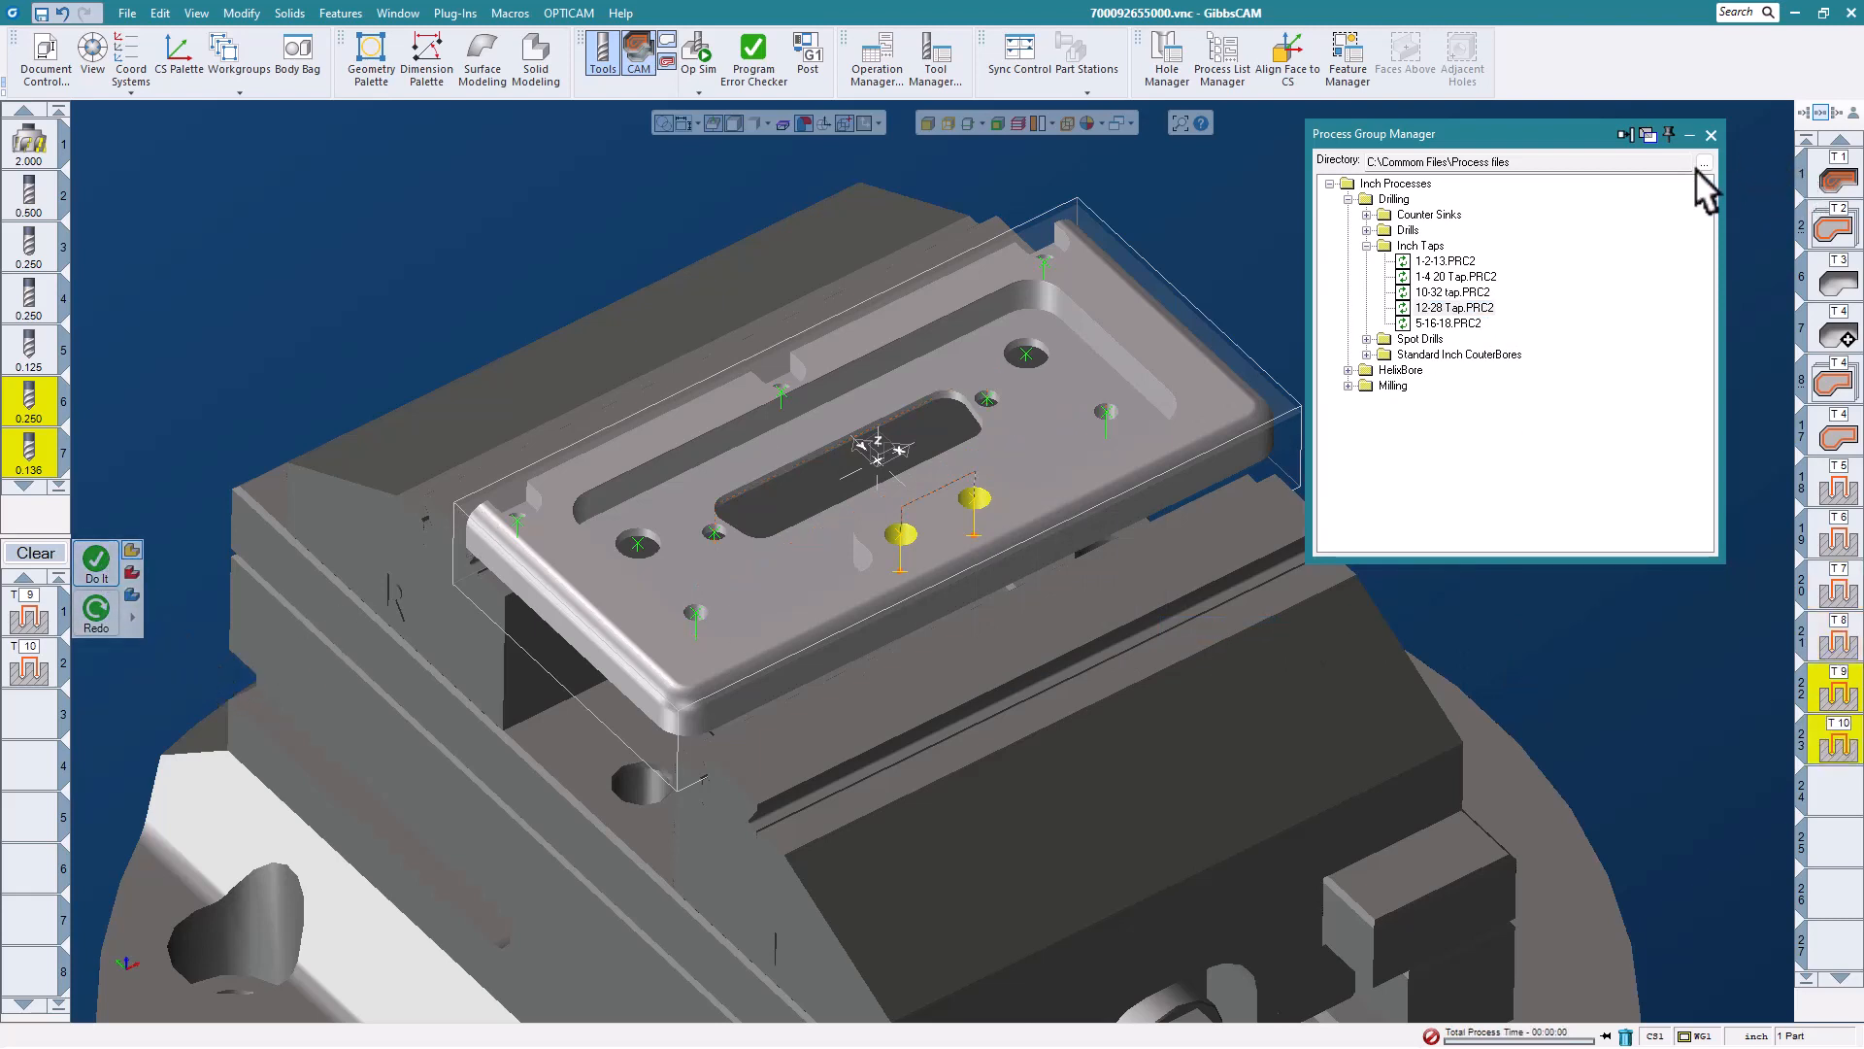
click(1709, 135)
- Replay the full program from the start in Op Sim to check the machined plate, and close the simulation
scroll(1257, 355, down, 2)
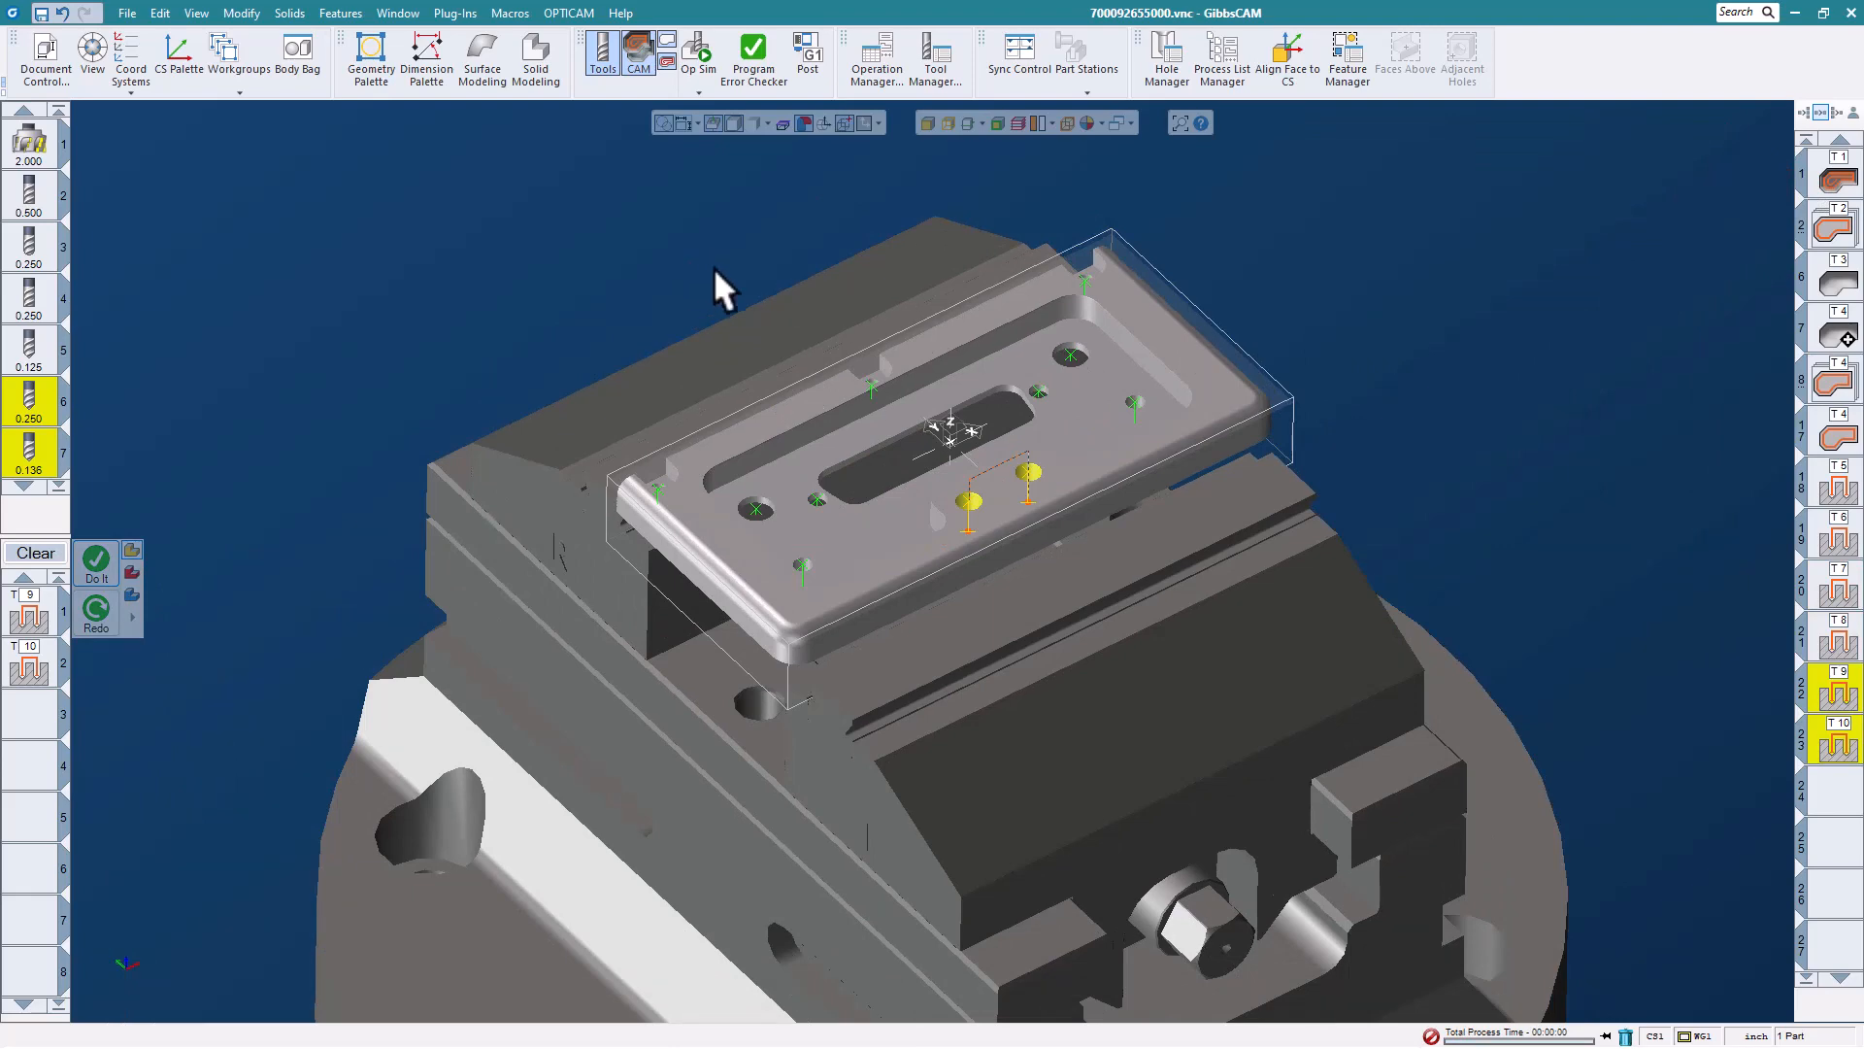
click(705, 50)
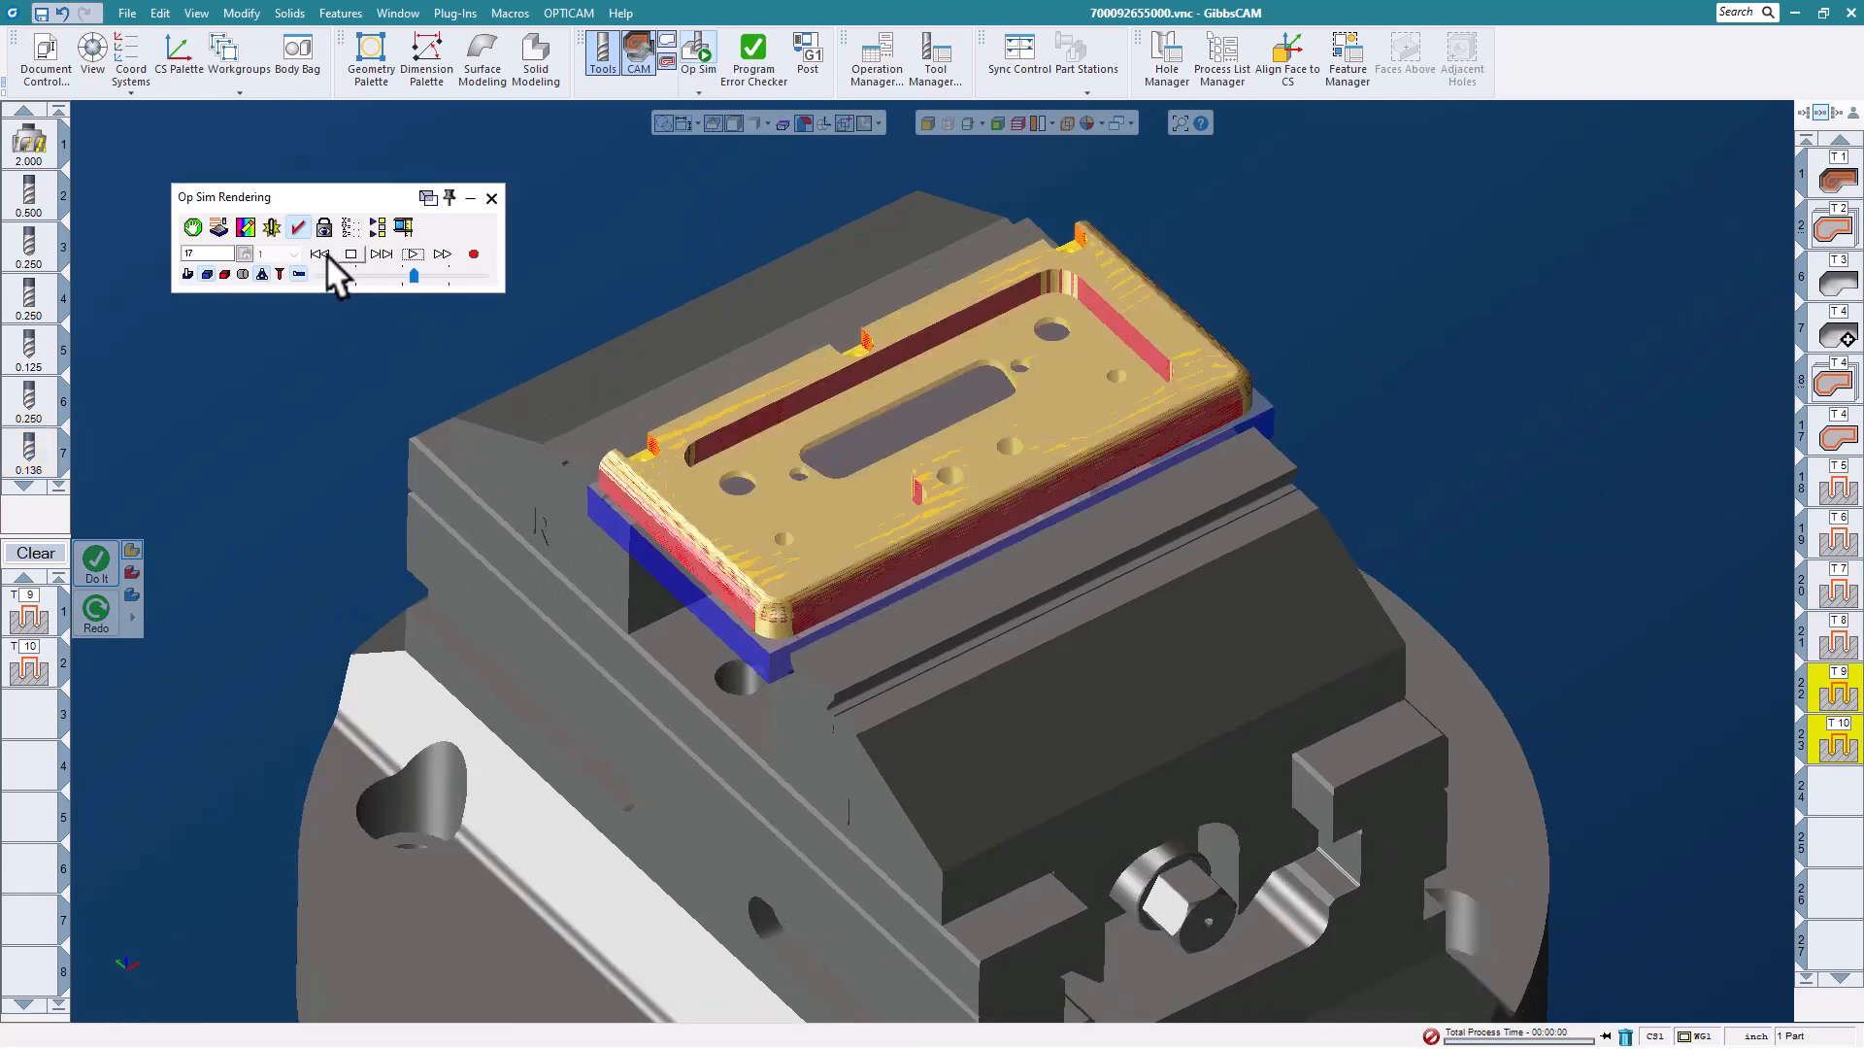
click(321, 253)
click(413, 253)
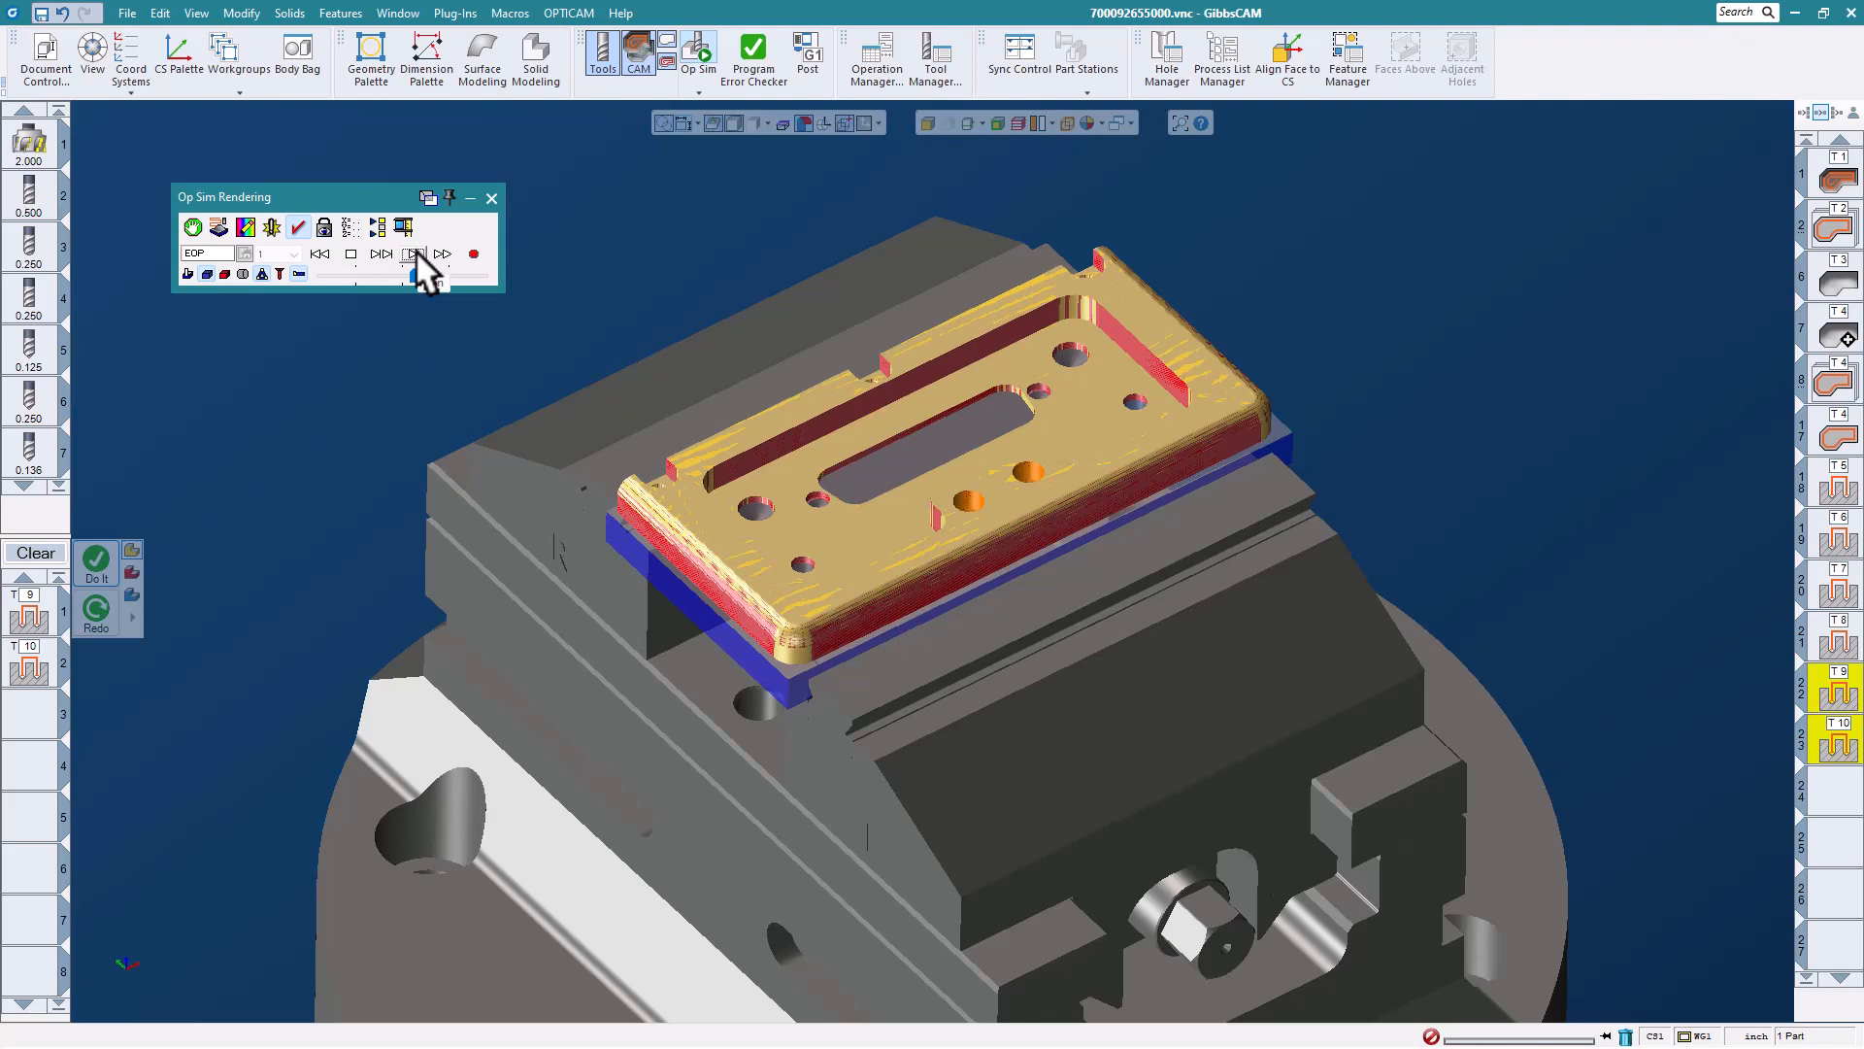
click(491, 197)
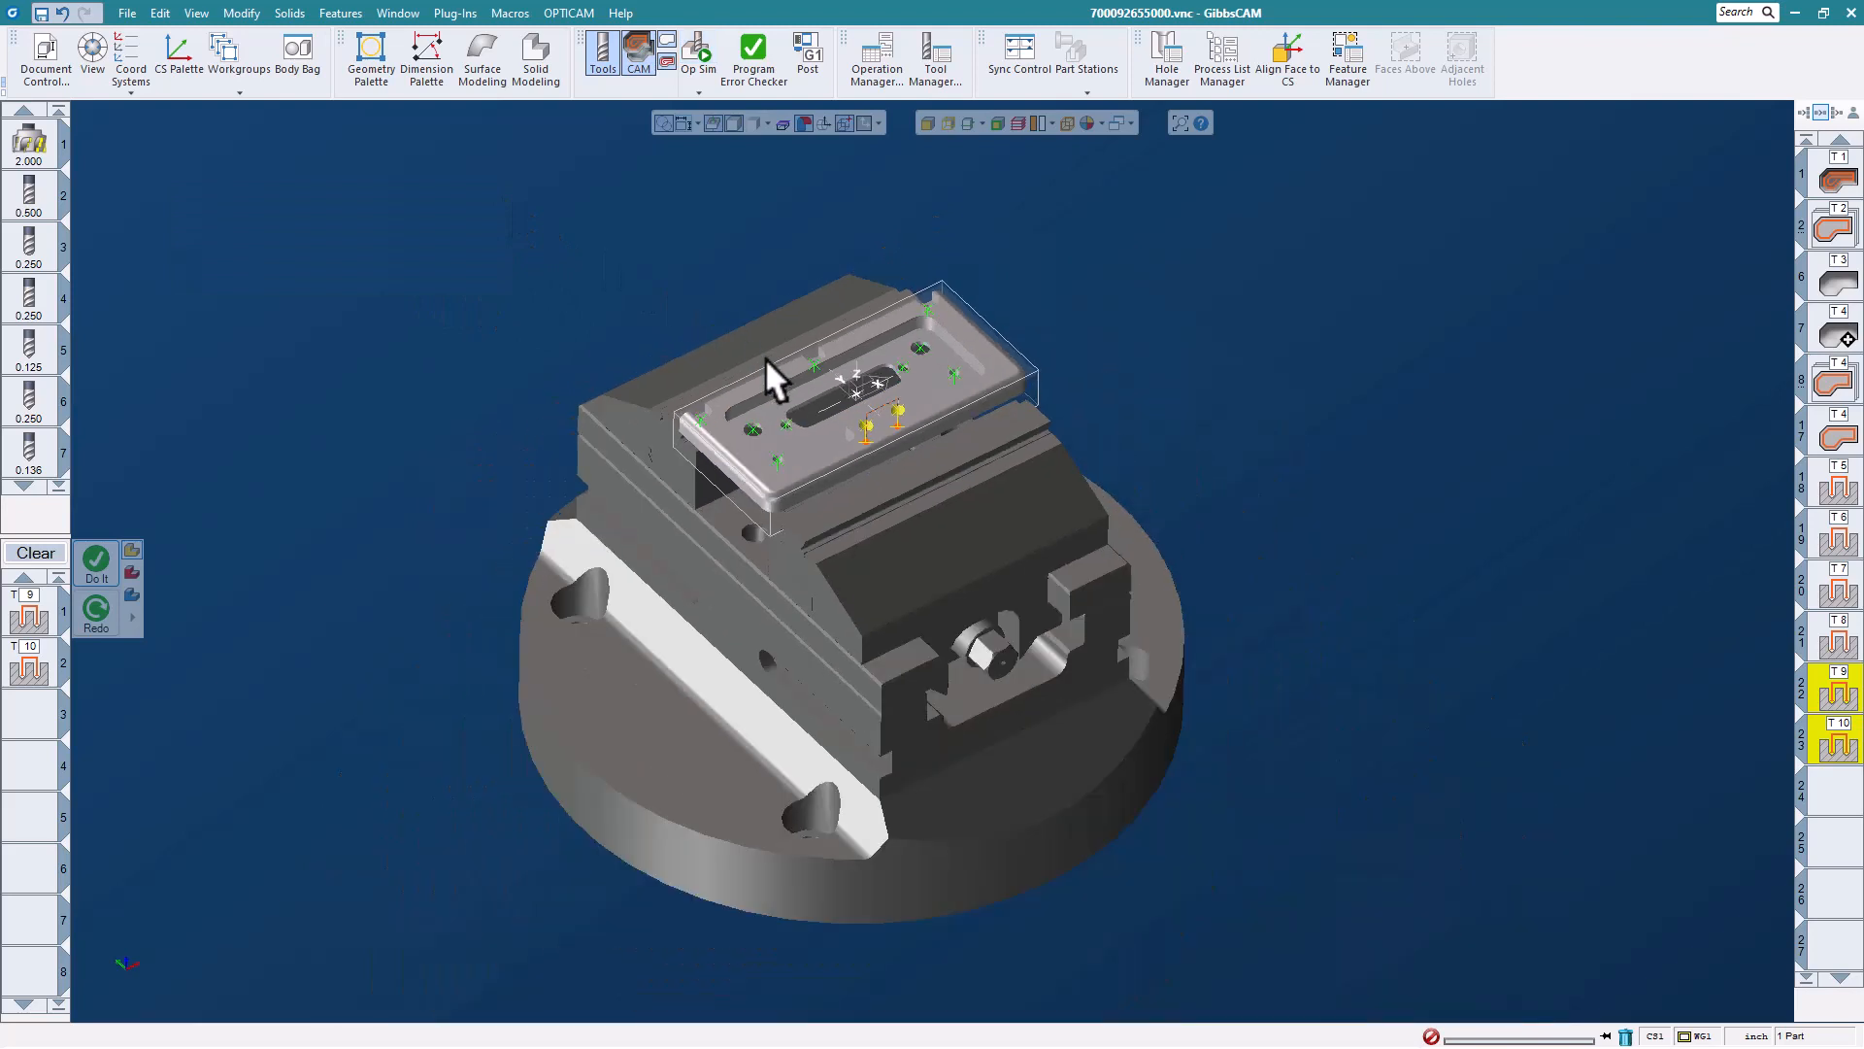
- Switch the simulation to Machine Sim and load the Doosan DNM350 machine model
click(699, 91)
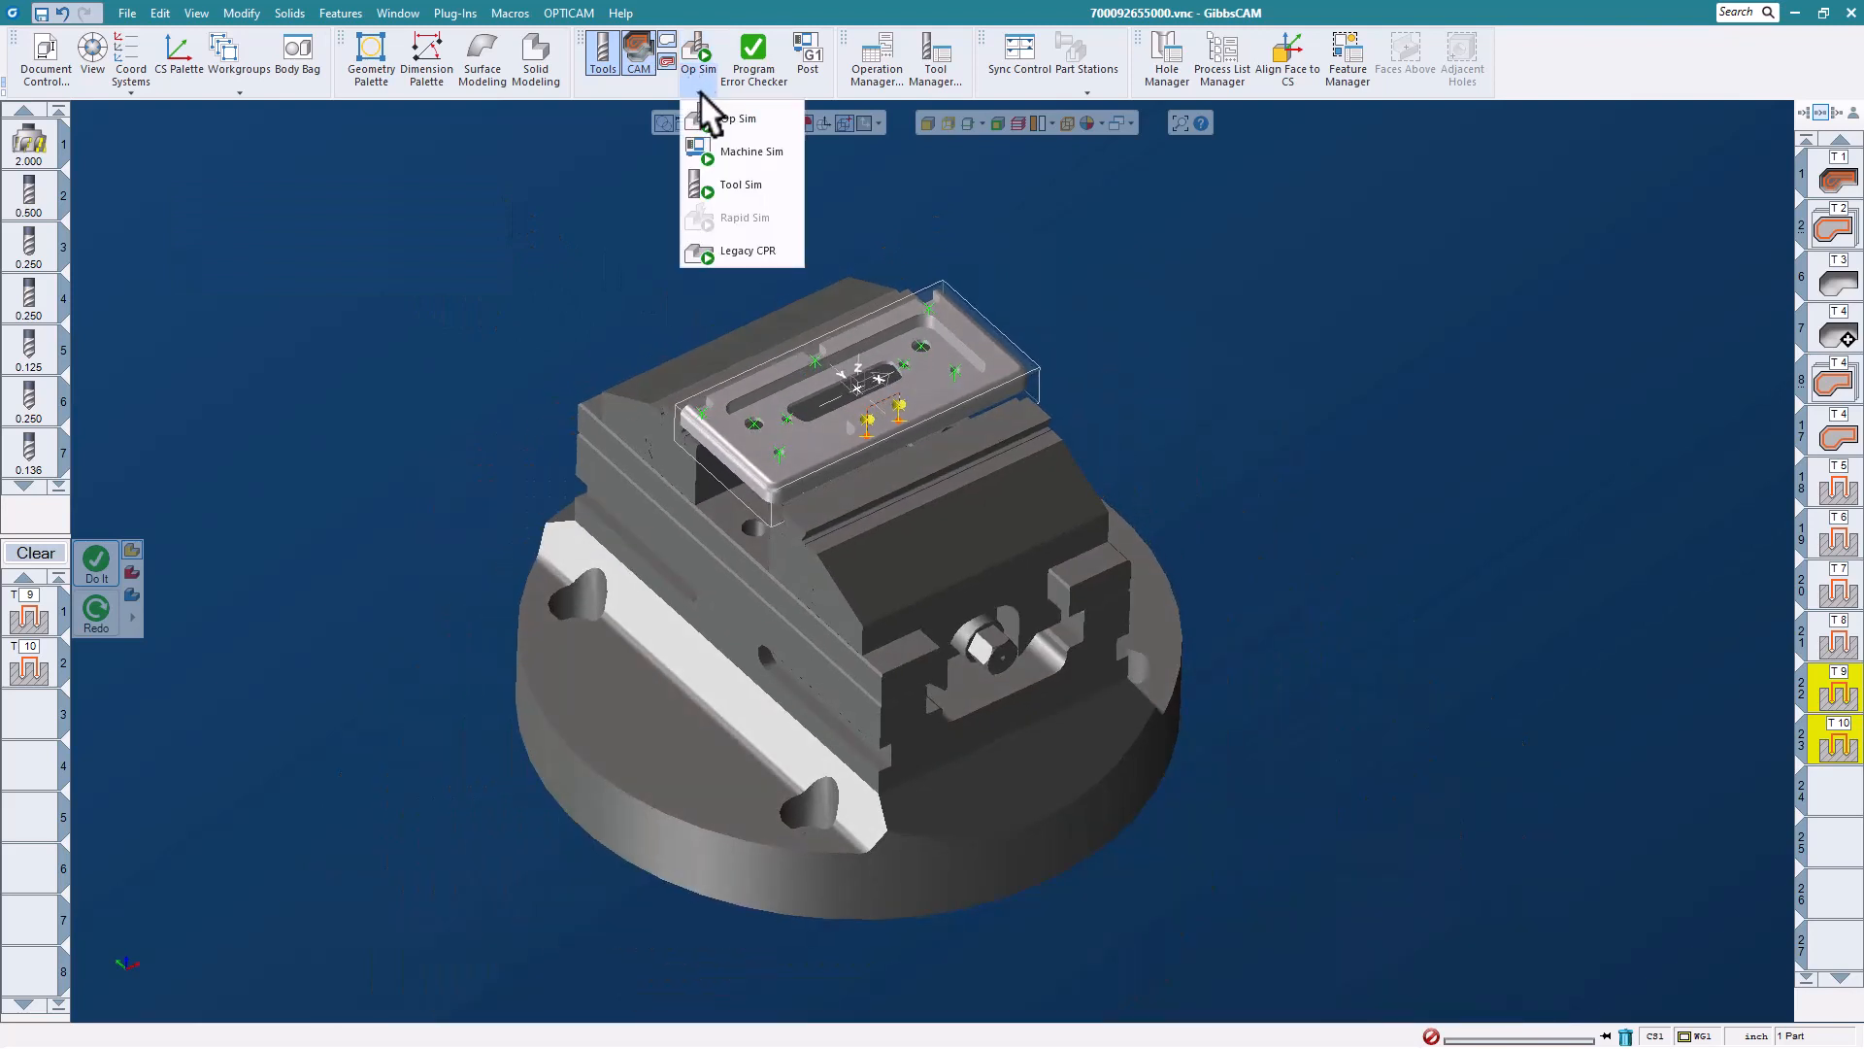
click(738, 149)
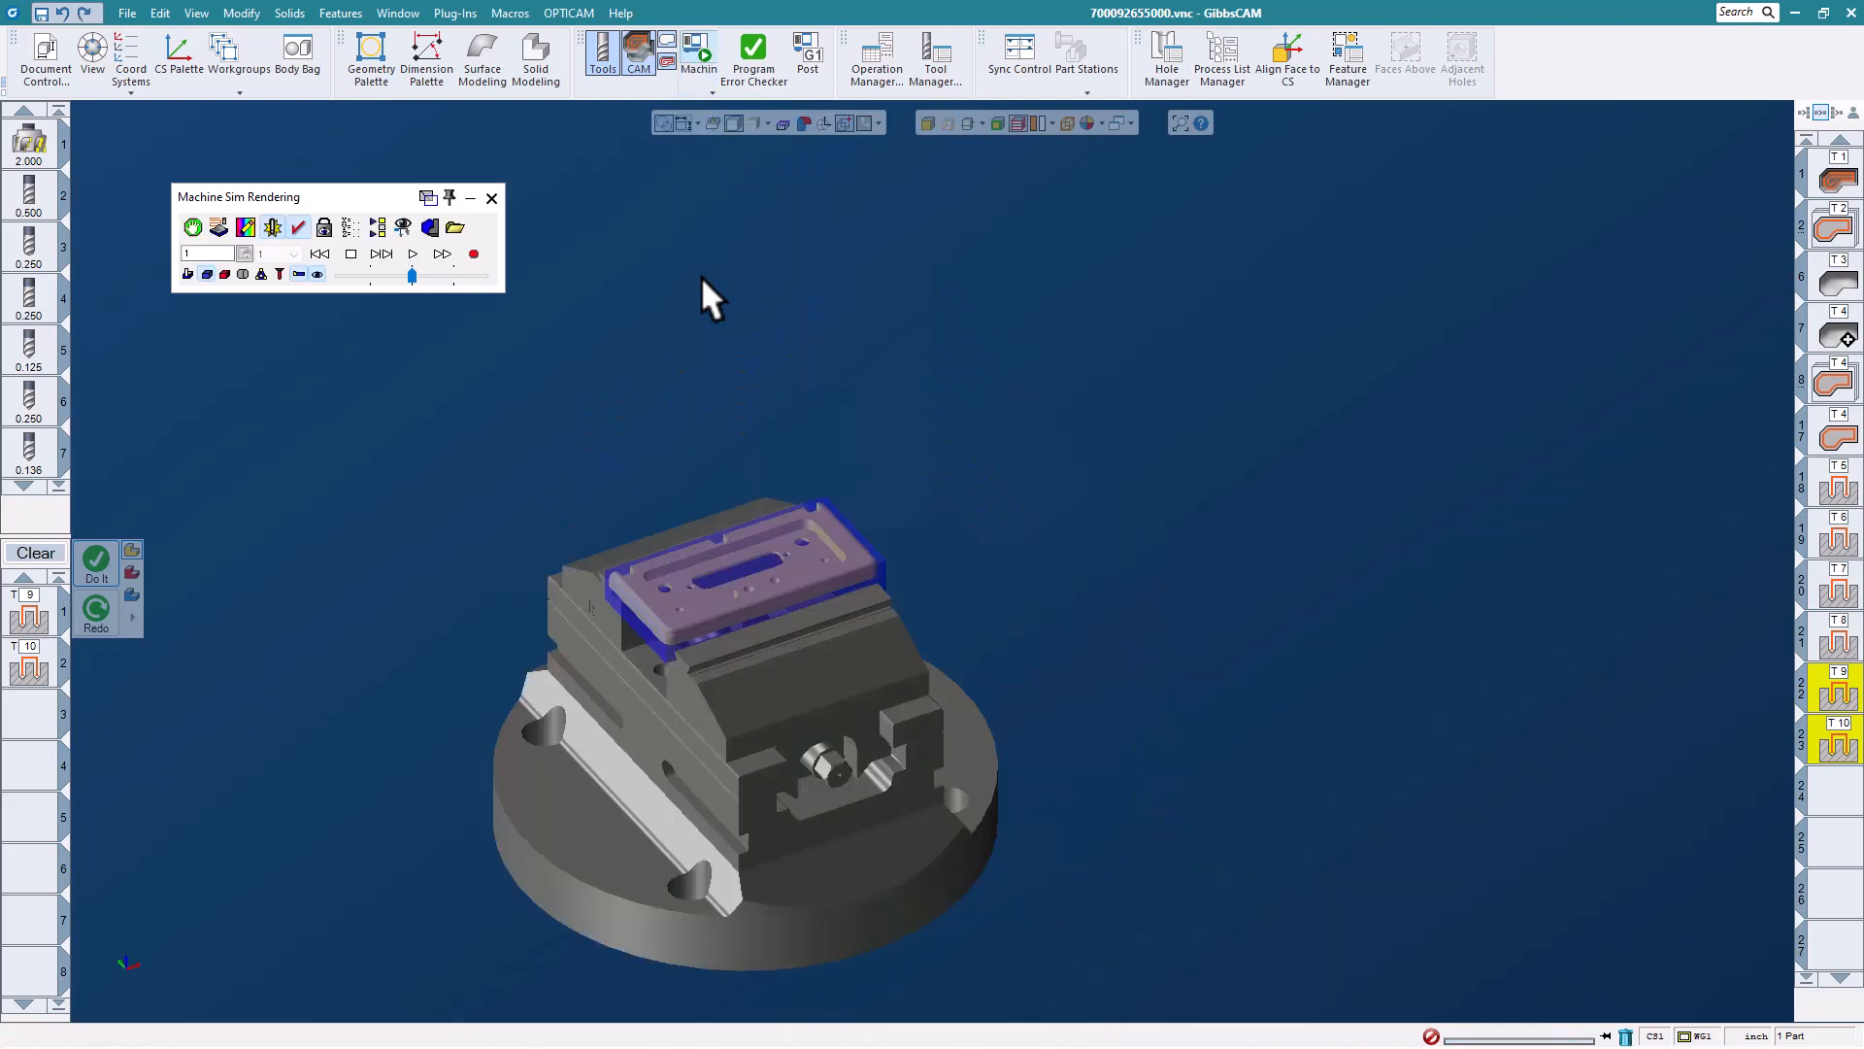
click(454, 228)
scroll(889, 486, up, 2)
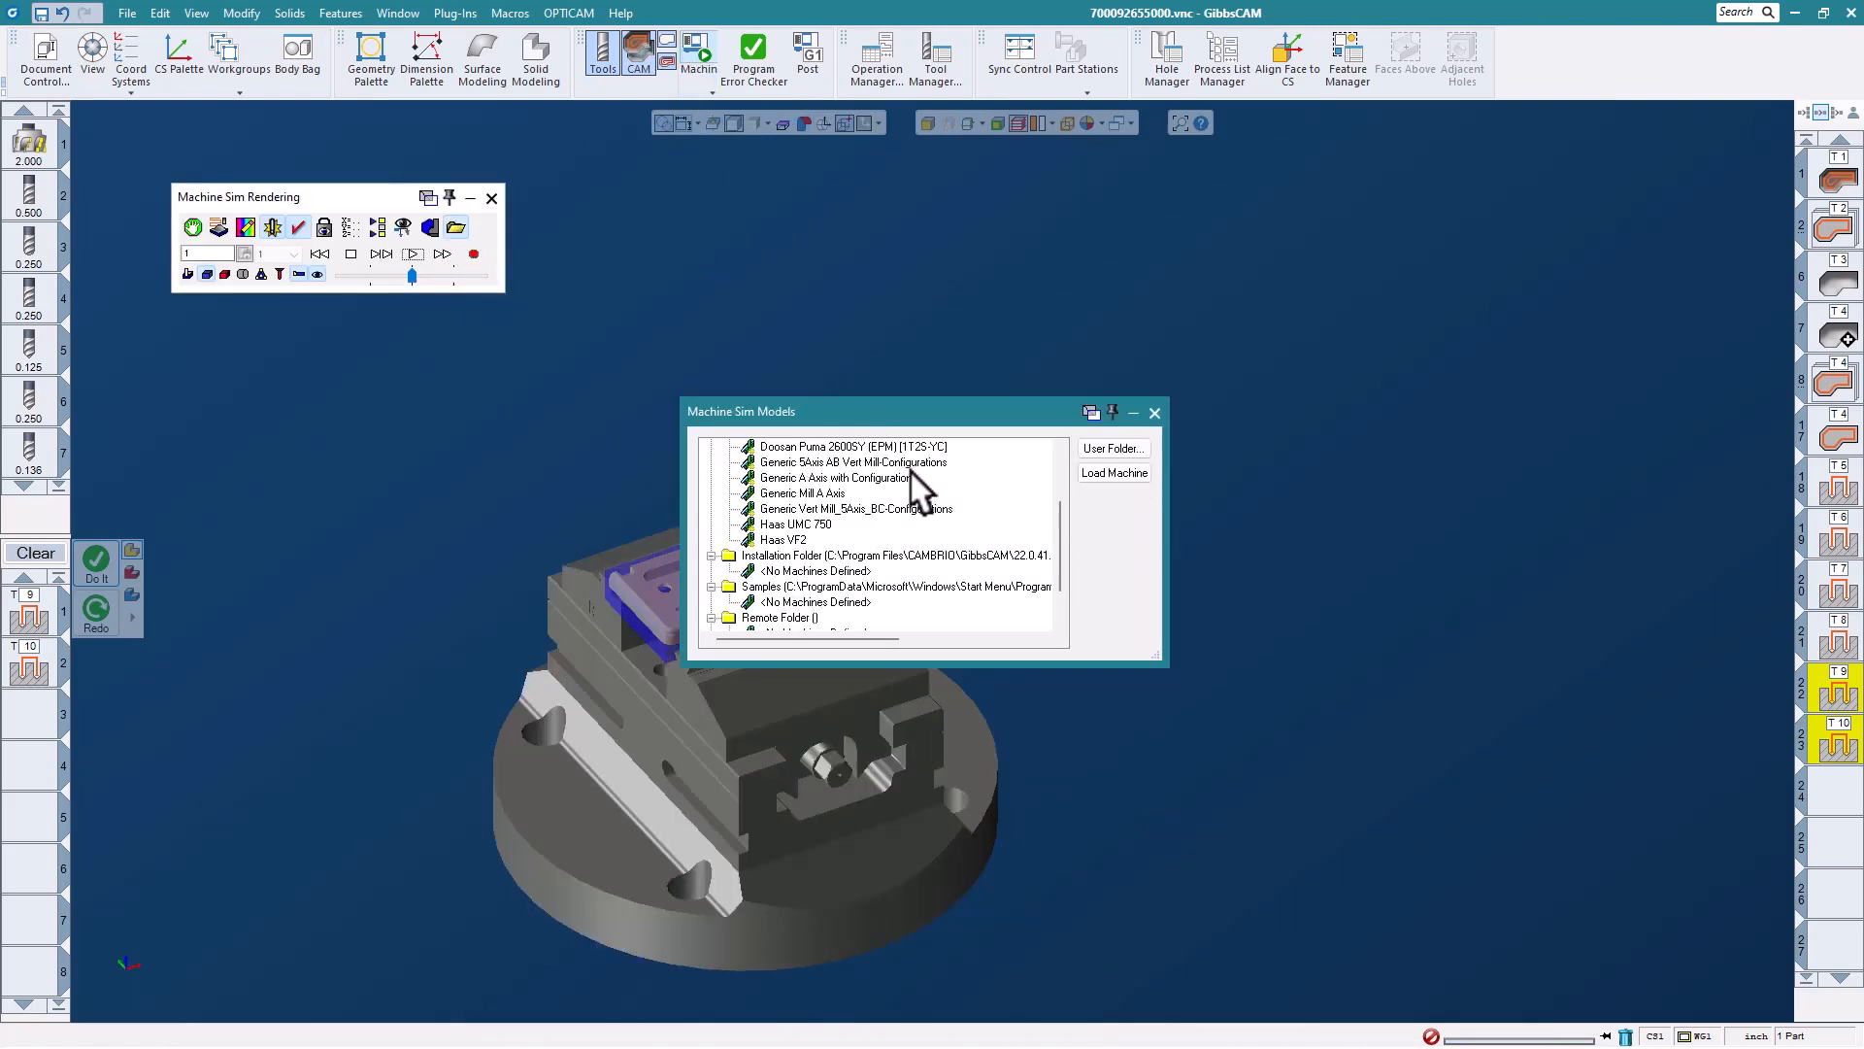
click(837, 463)
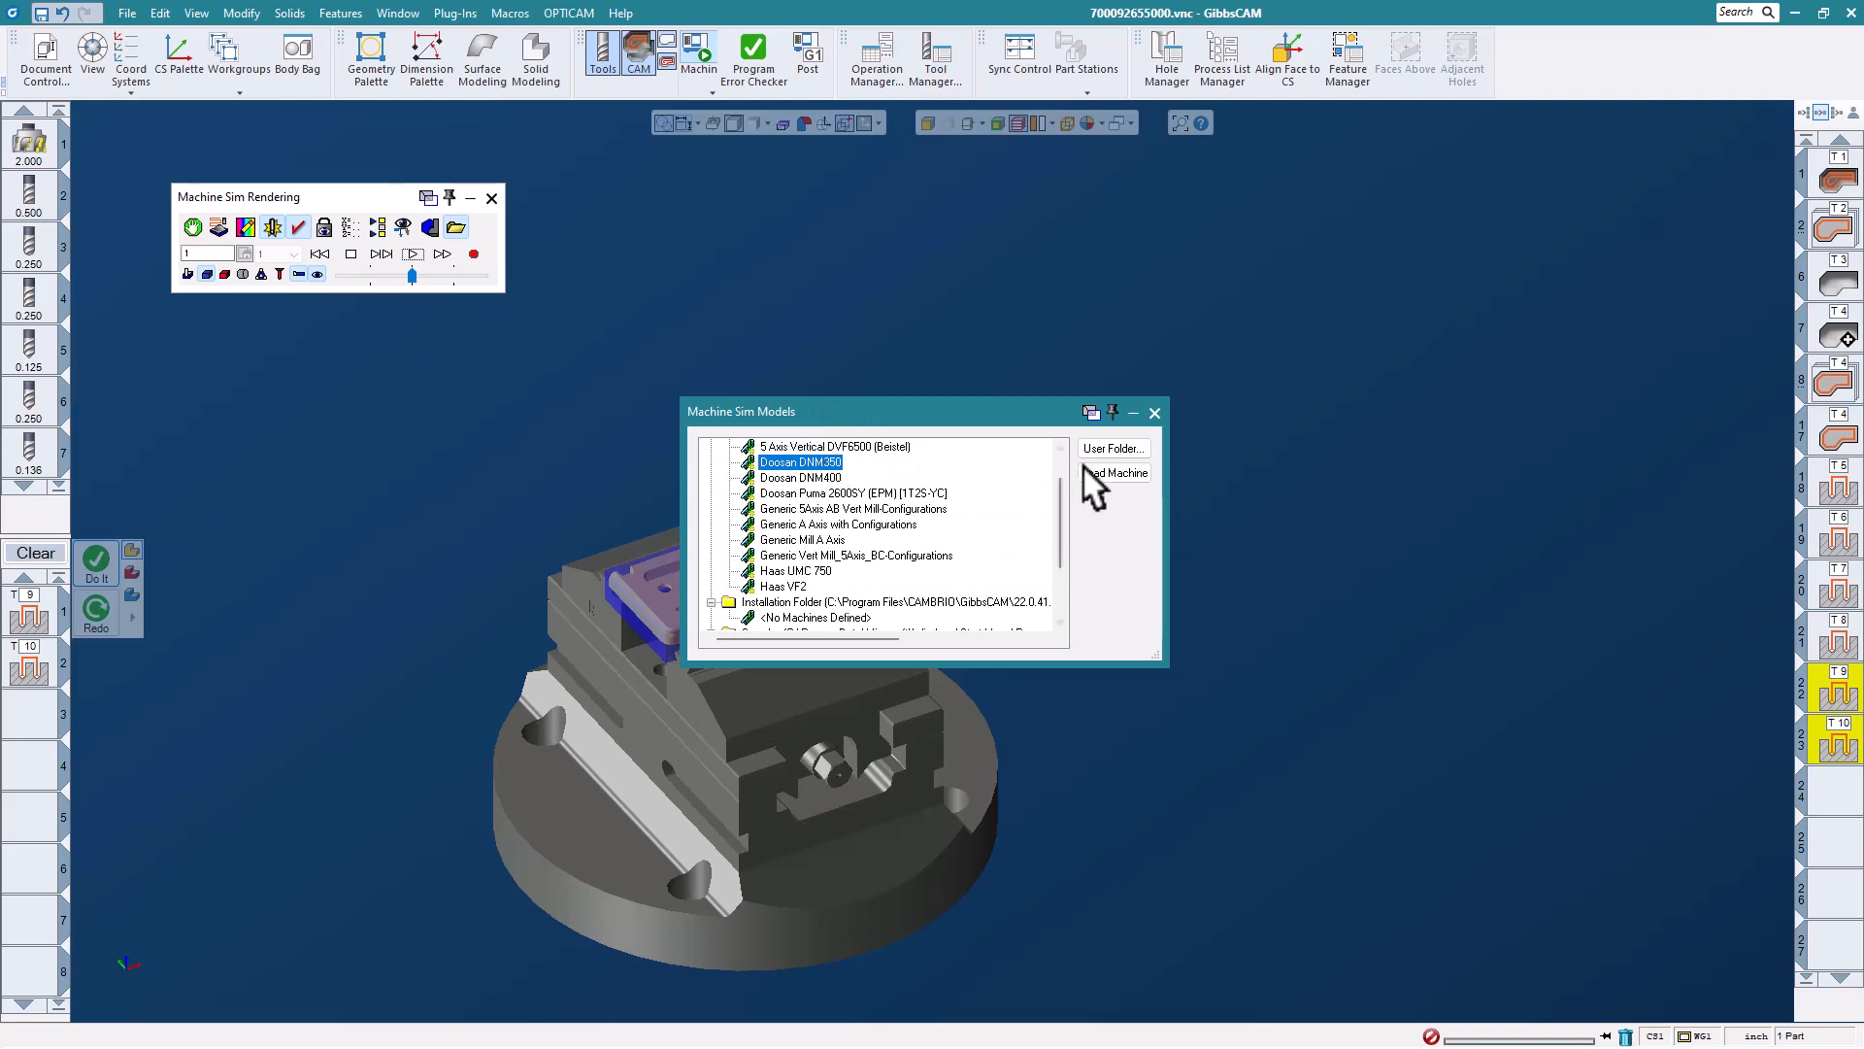
click(1114, 473)
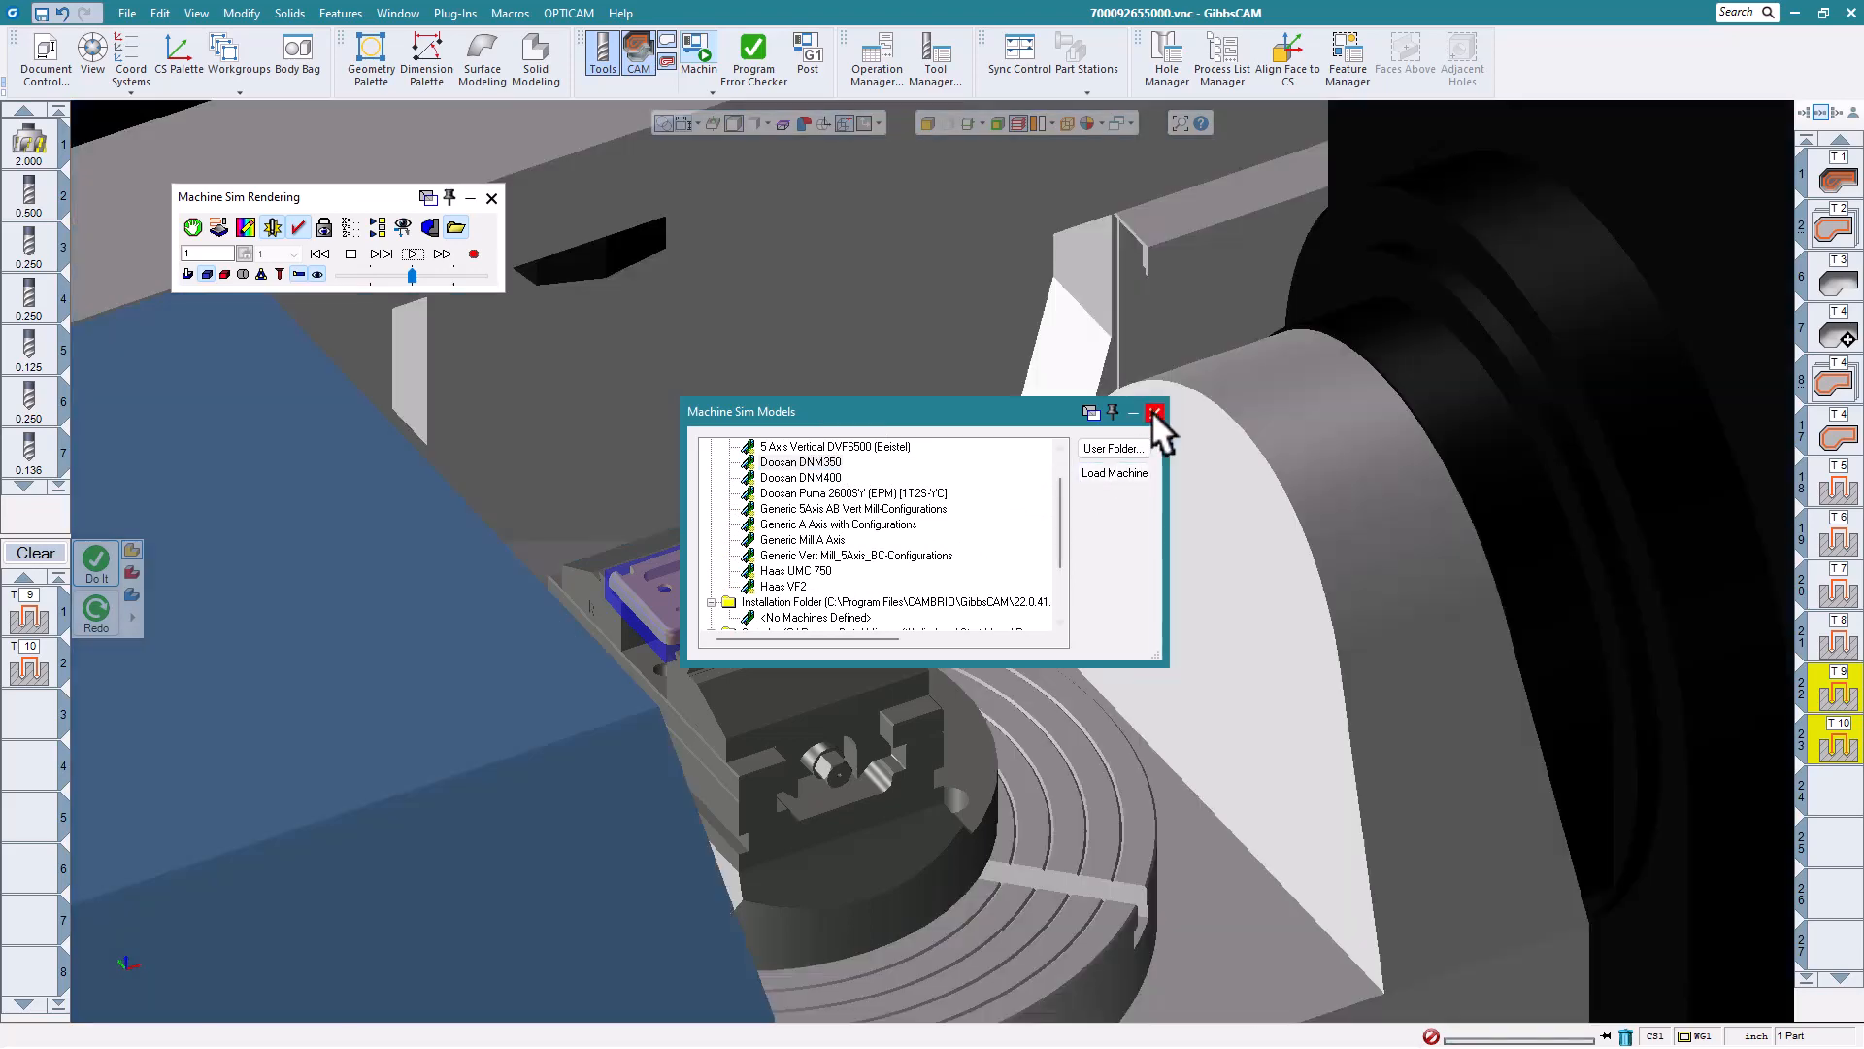
click(1154, 413)
- Run the whole program in Machine Sim at an adjusted speed, examine the machine and trunnion motion, and close the simulation
middle_drag(993, 903, 829, 783)
scroll(878, 821, down, 3)
scroll(827, 788, down, 4)
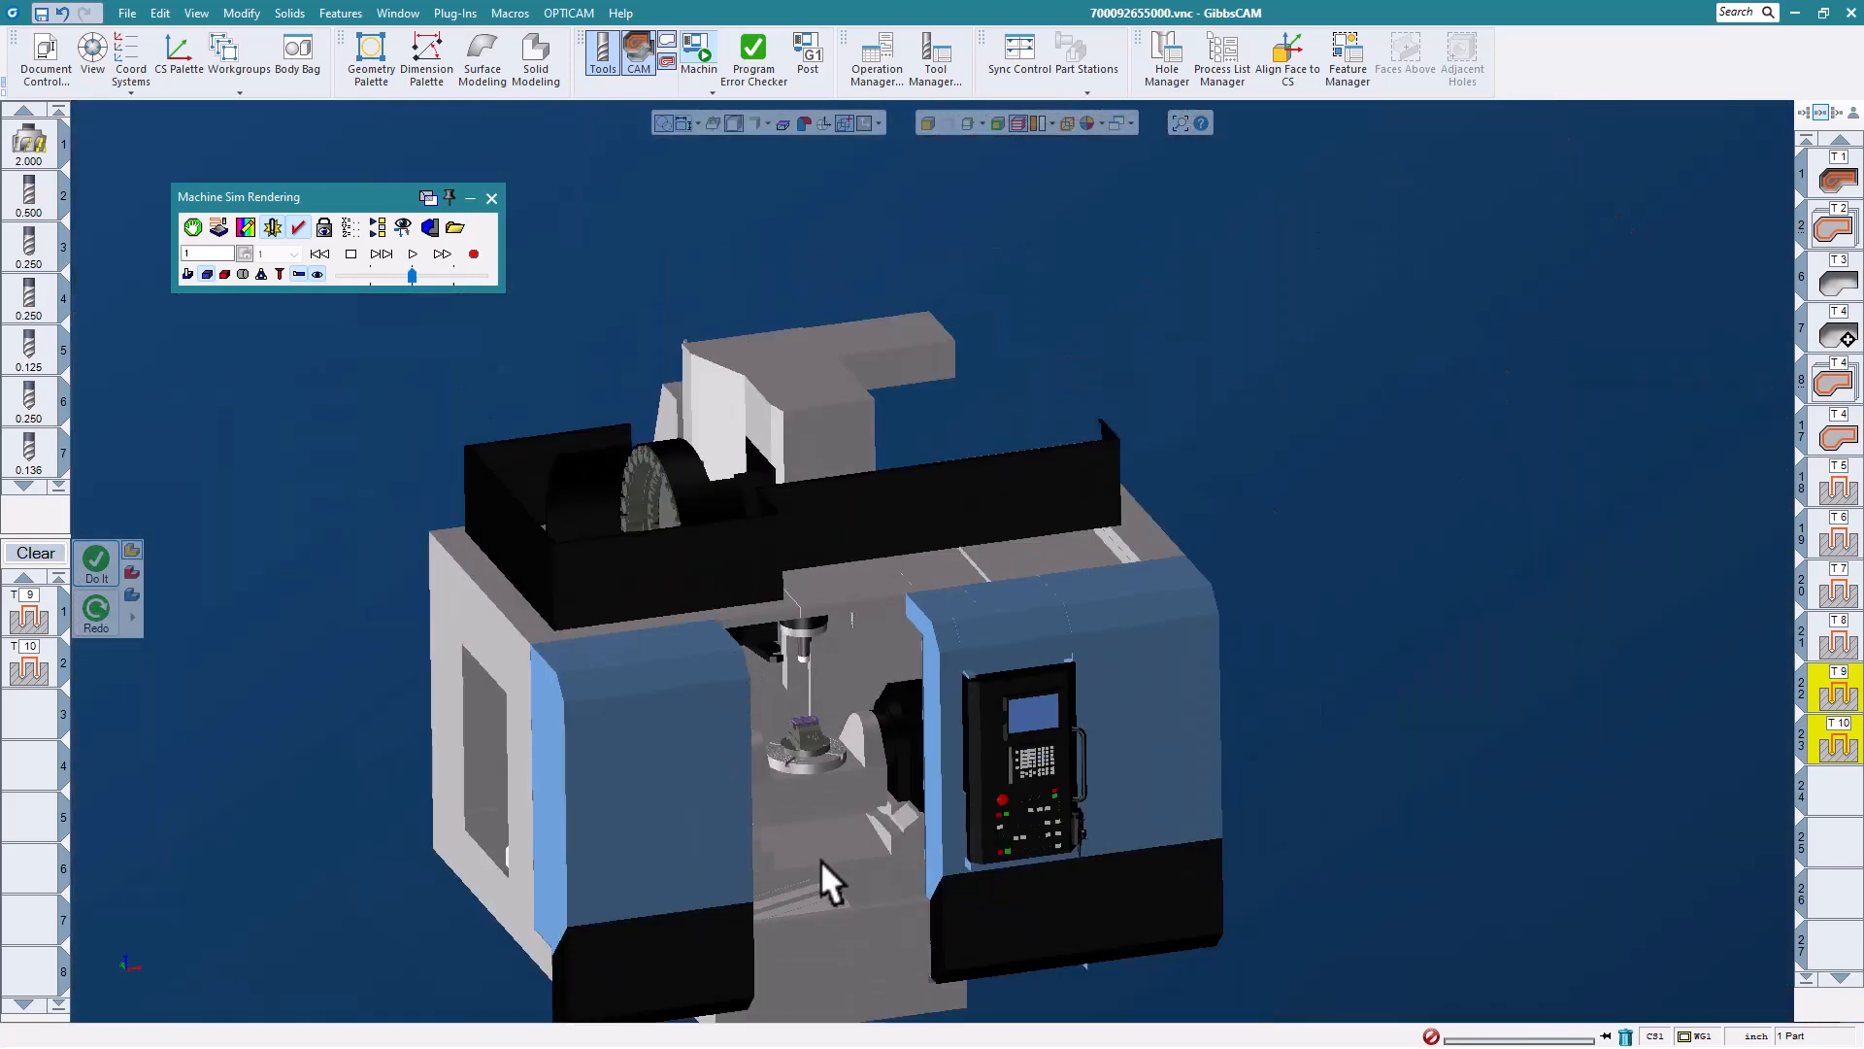
scroll(818, 854, up, 5)
middle_drag(855, 627, 865, 599)
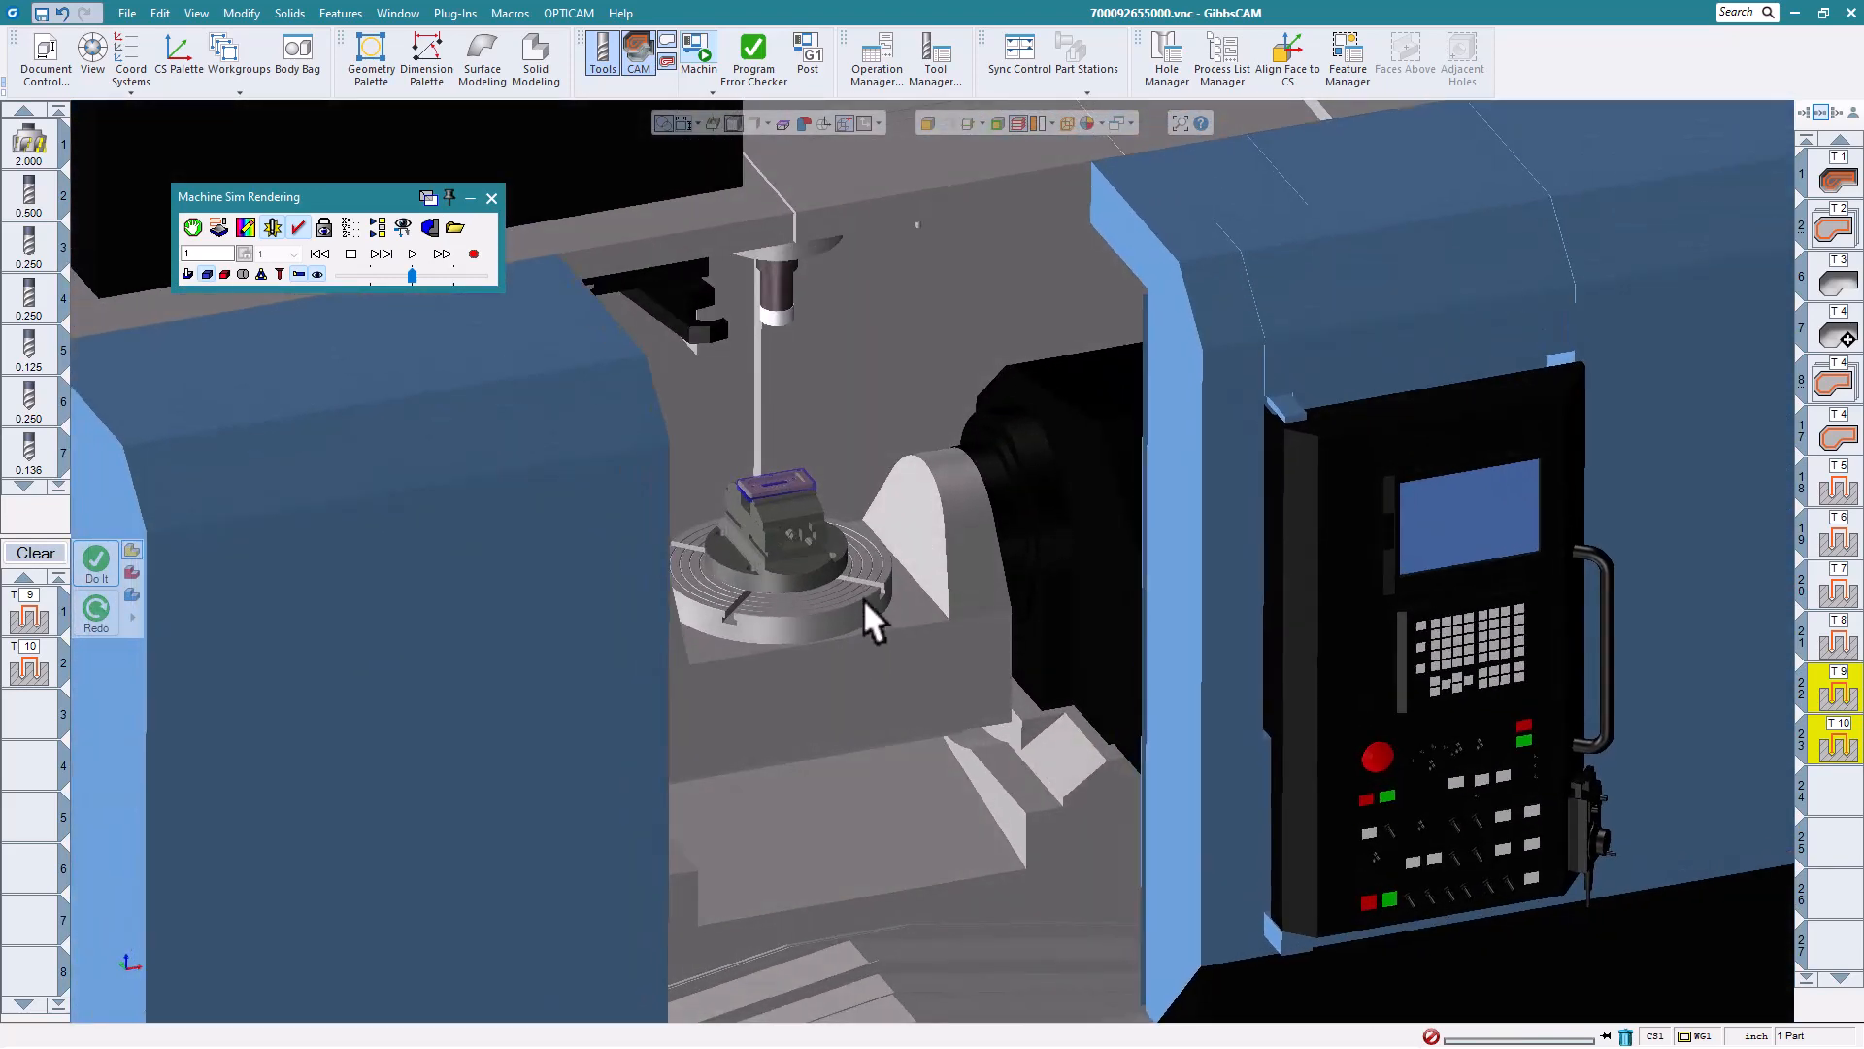
drag(412, 274, 393, 273)
click(411, 253)
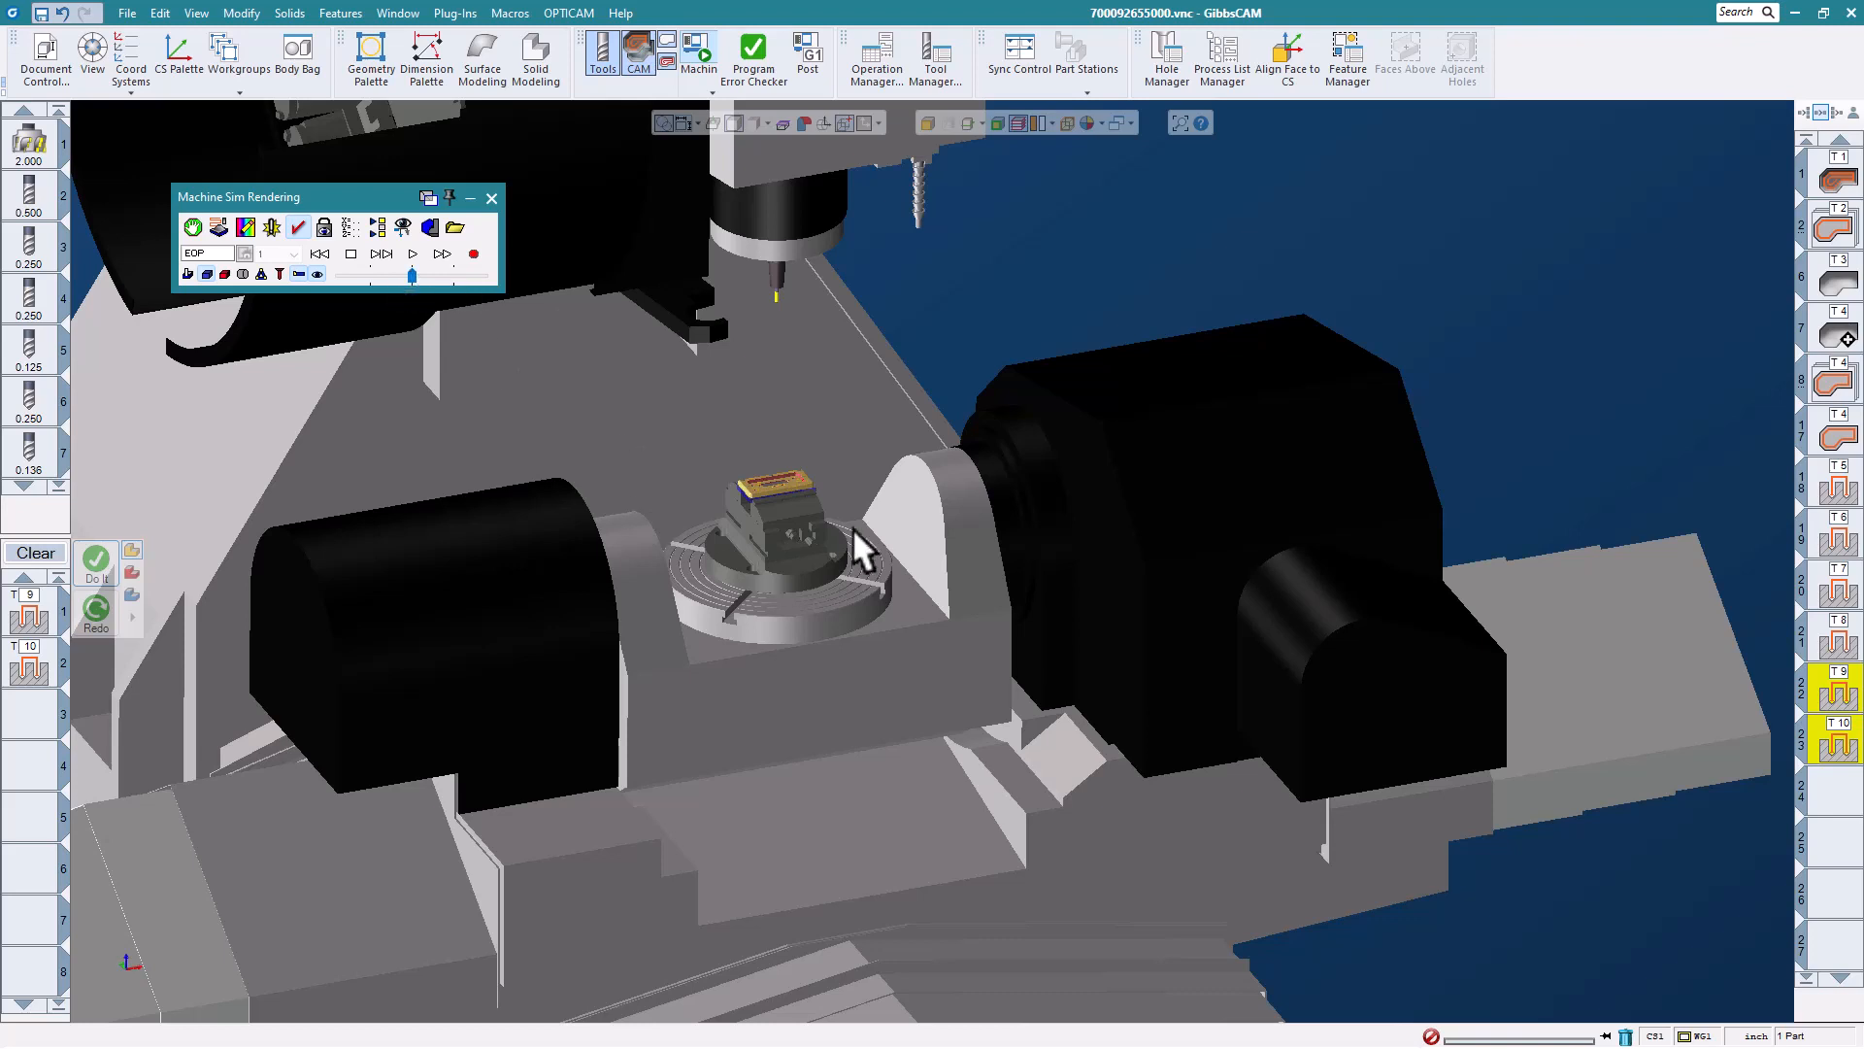
scroll(852, 526, down, 1)
middle_drag(789, 546, 802, 590)
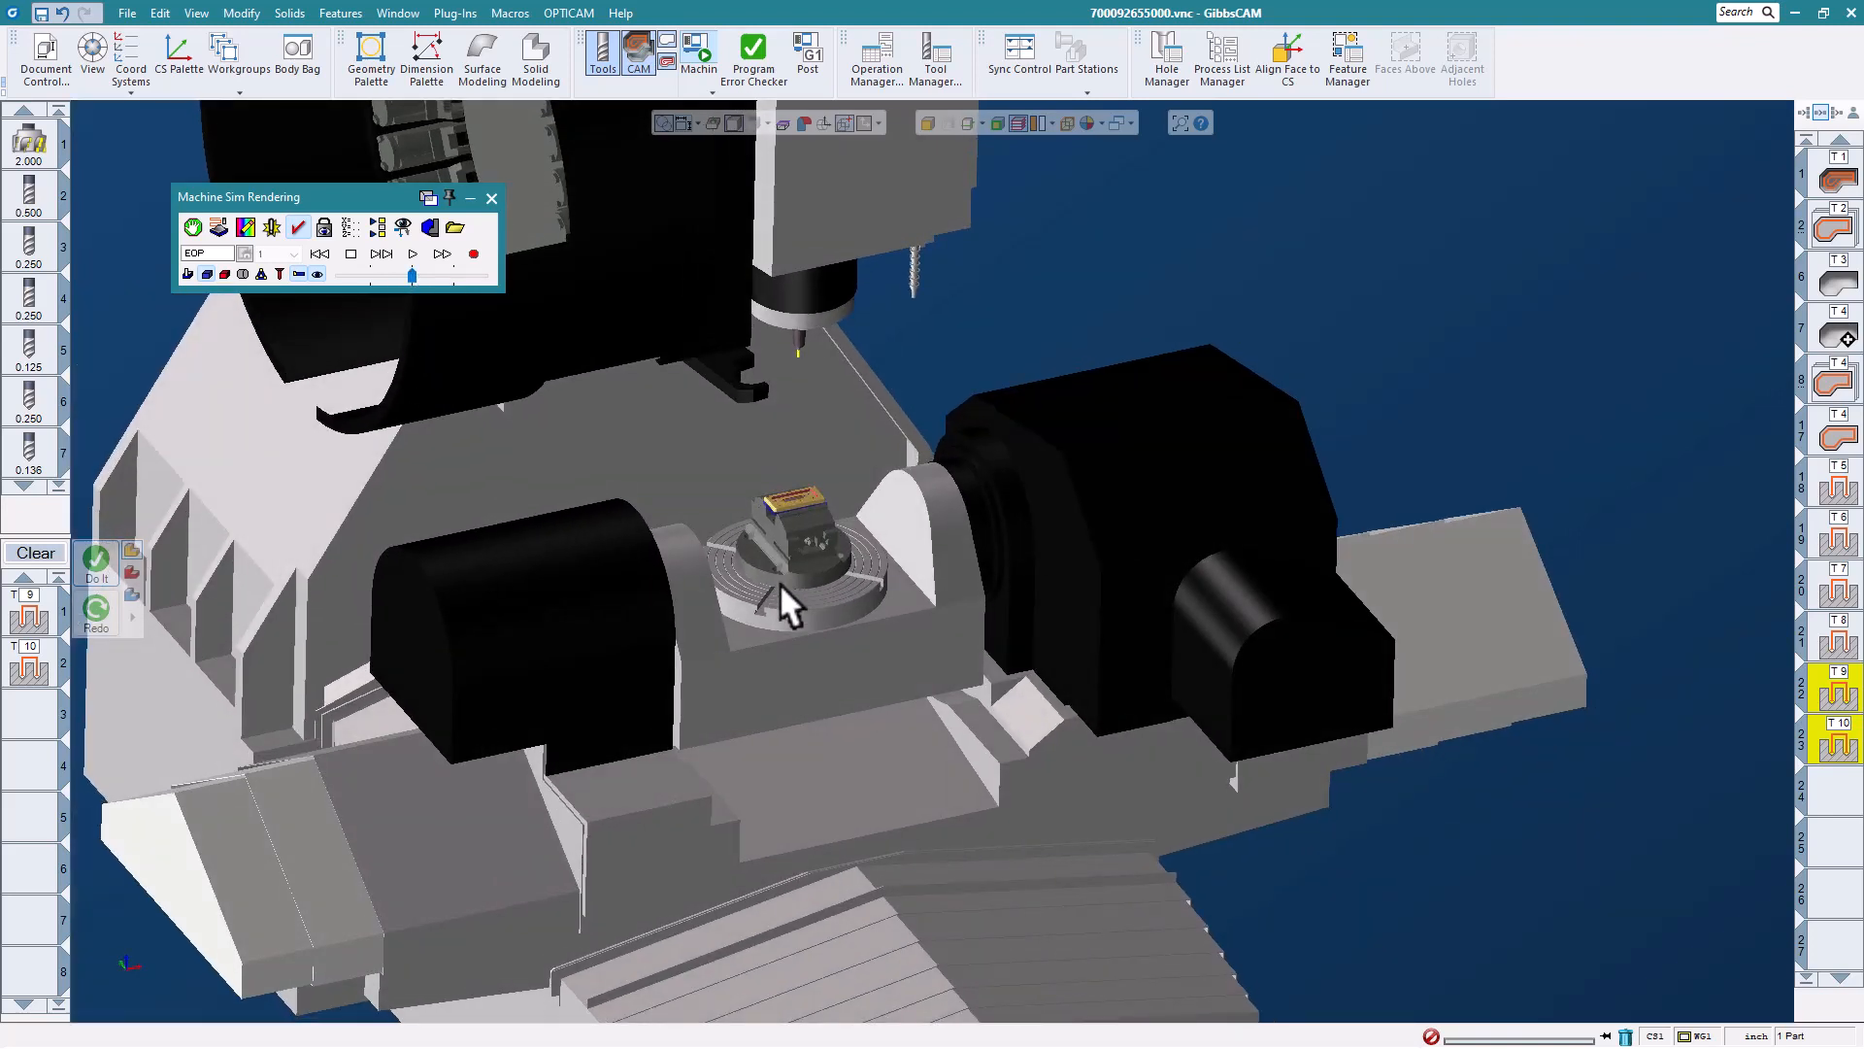
click(493, 198)
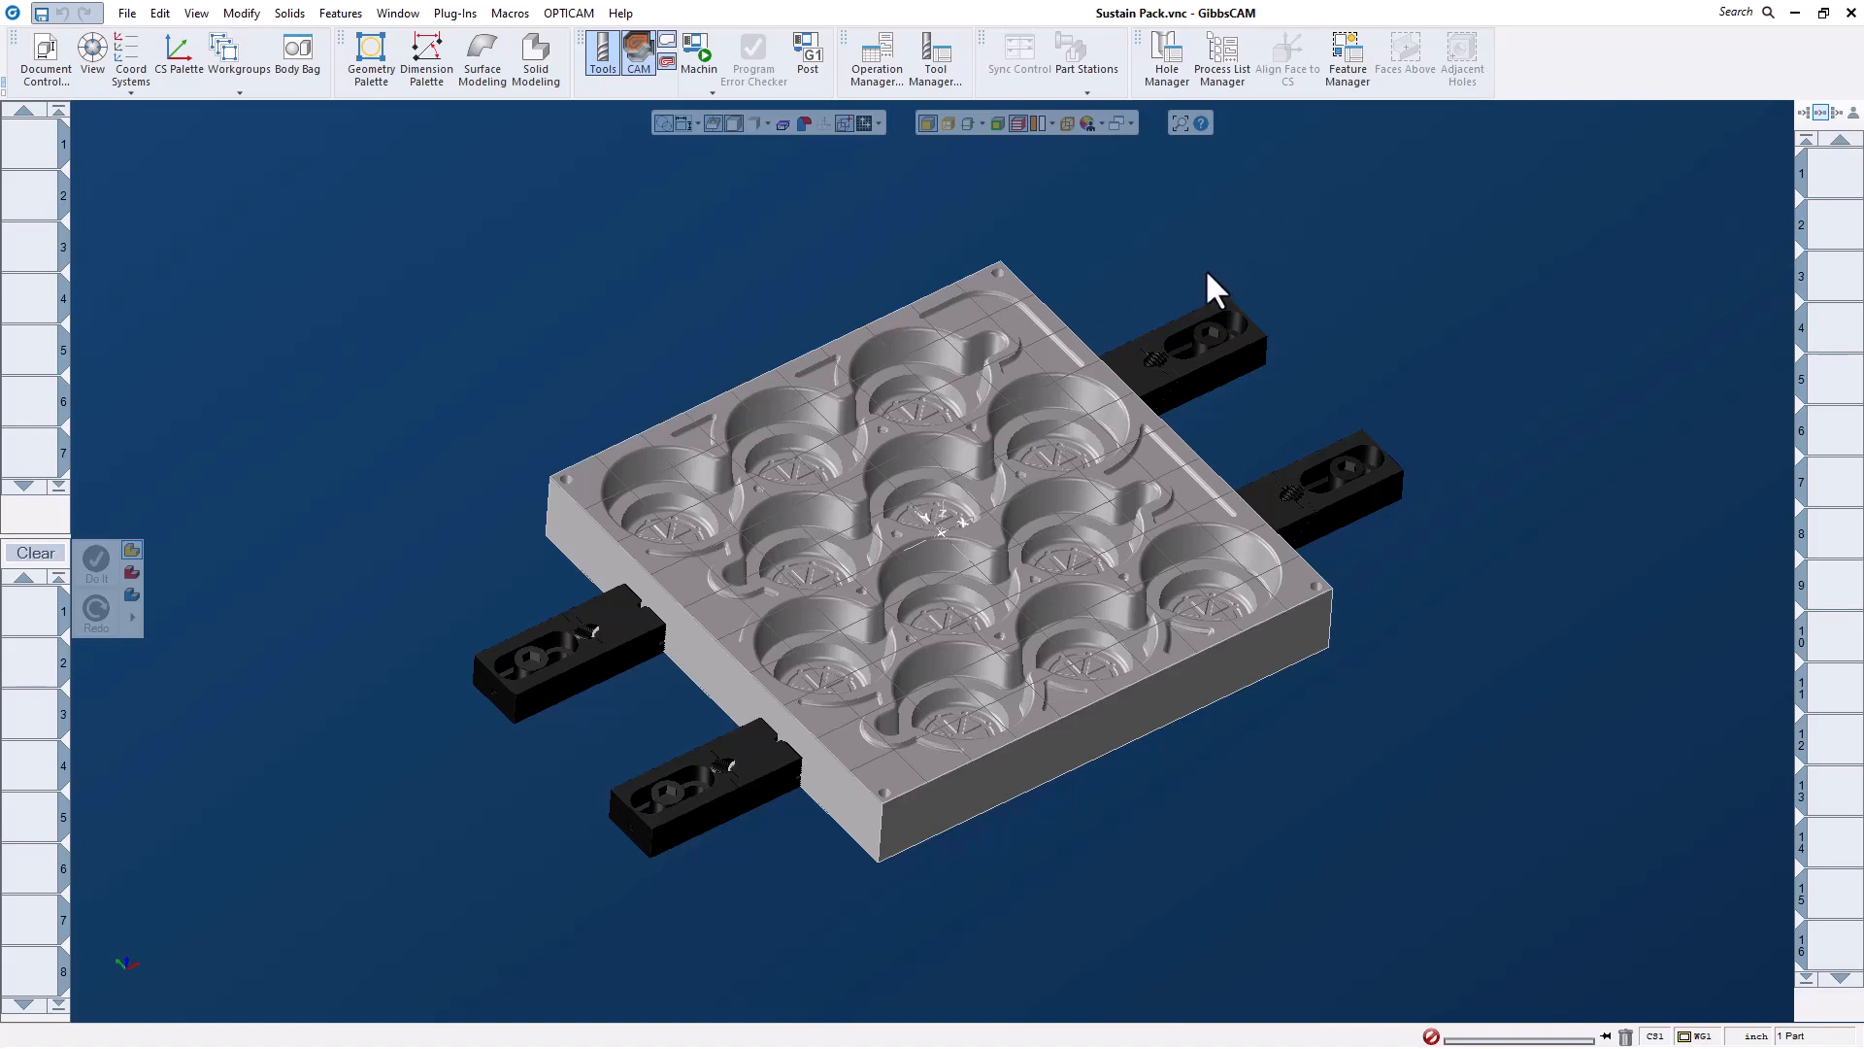
- Apply the 2 inch face mill.PRC2 process from the saved Face Milling processes to the plate and generate its facing operation
click(1225, 64)
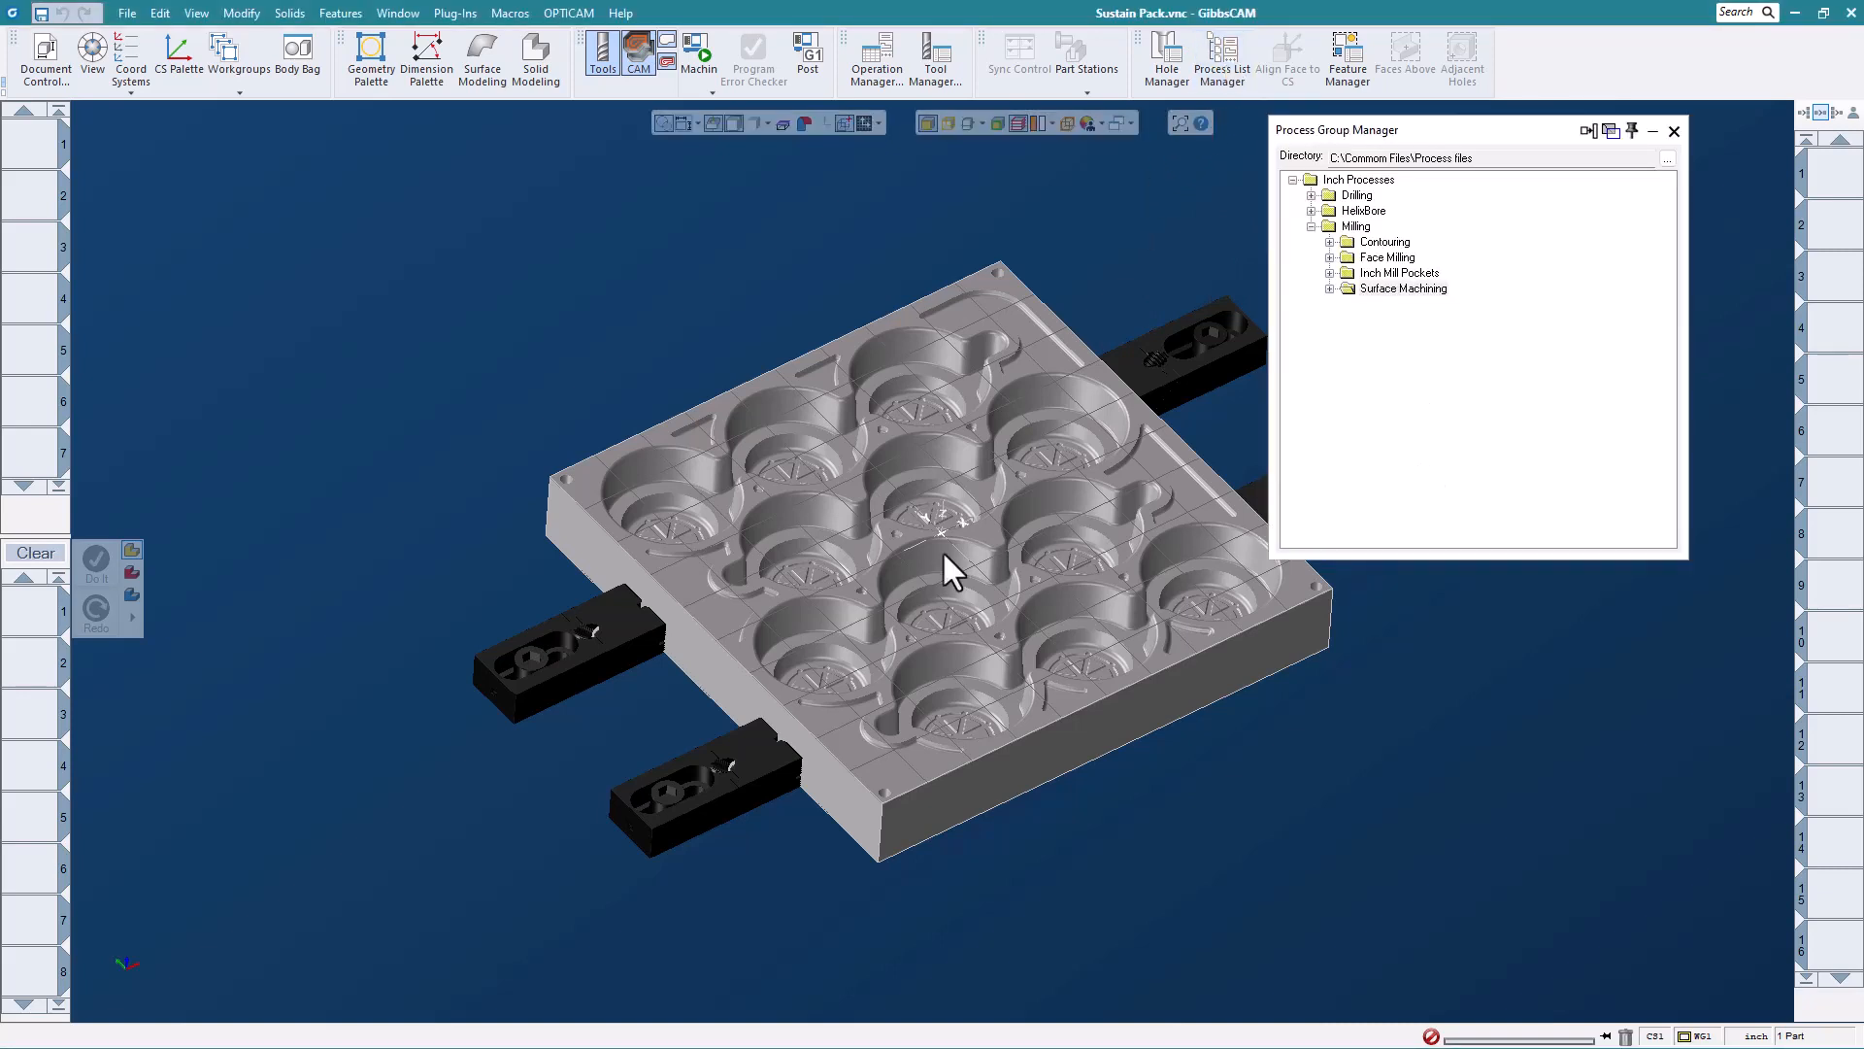
click(1329, 257)
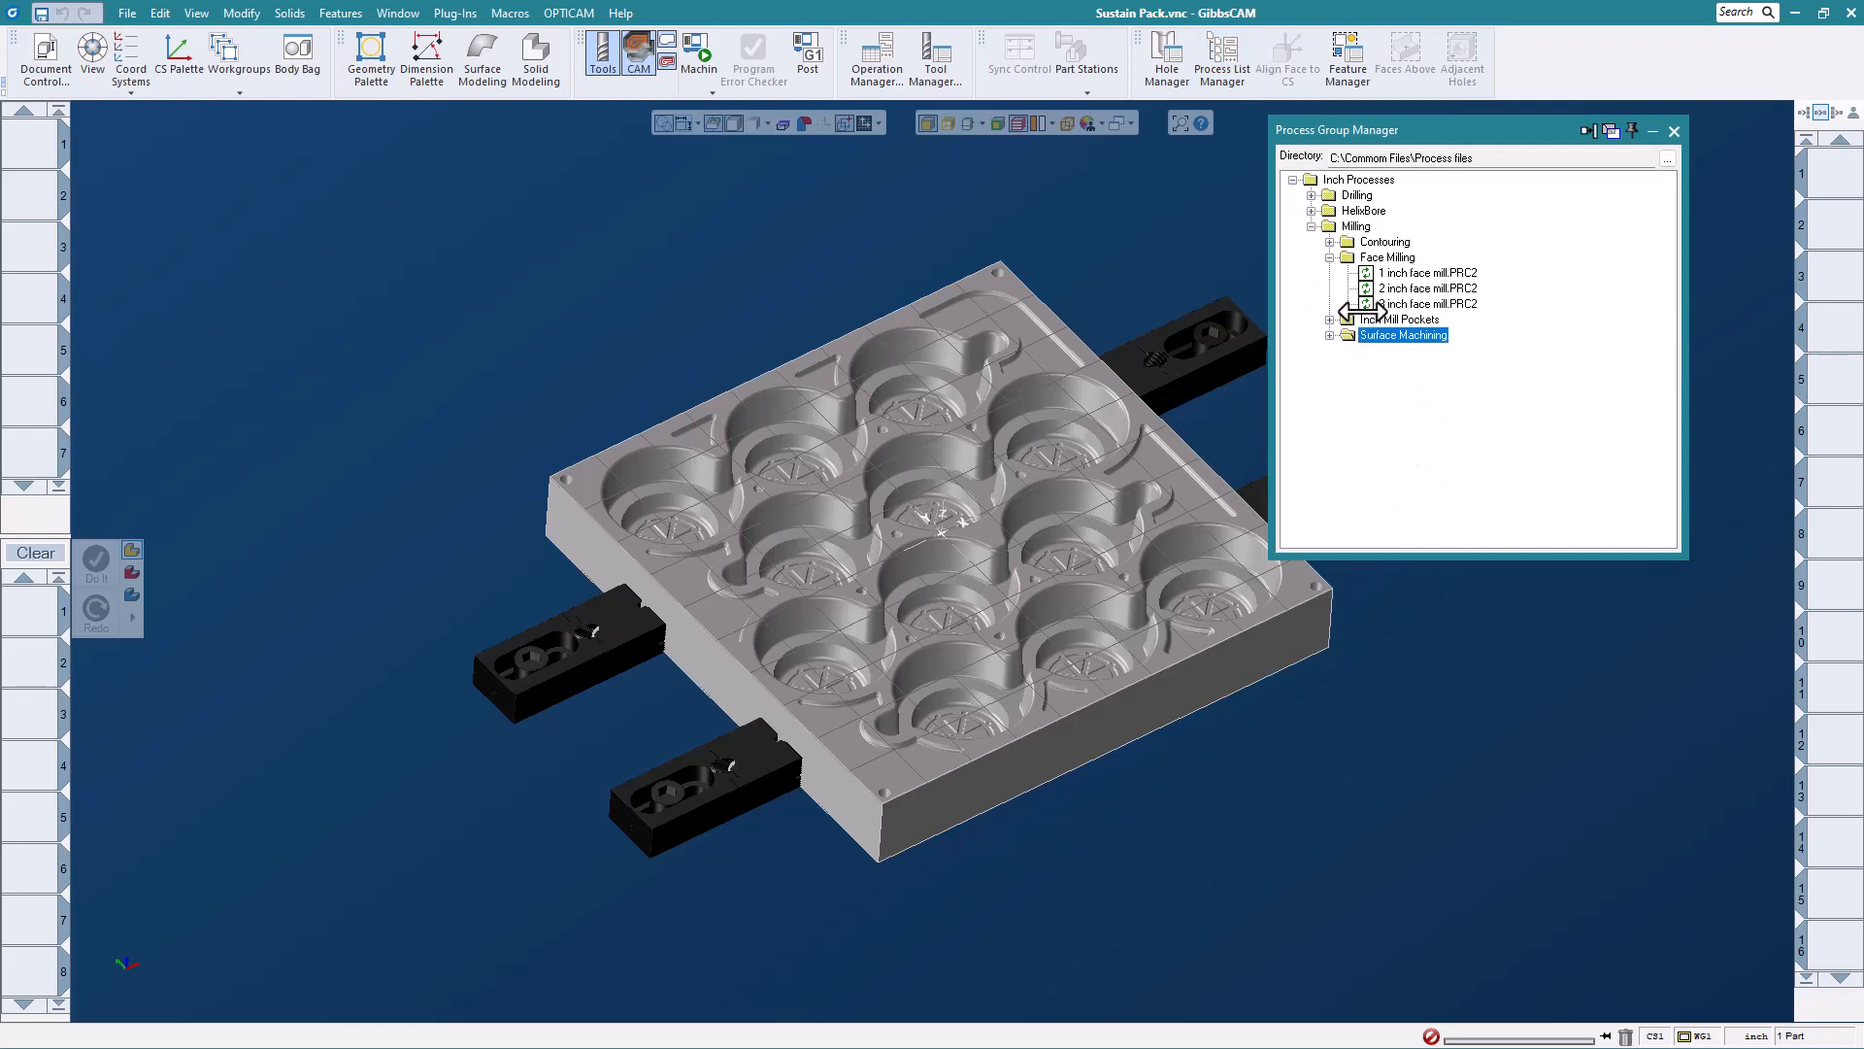
click(1399, 288)
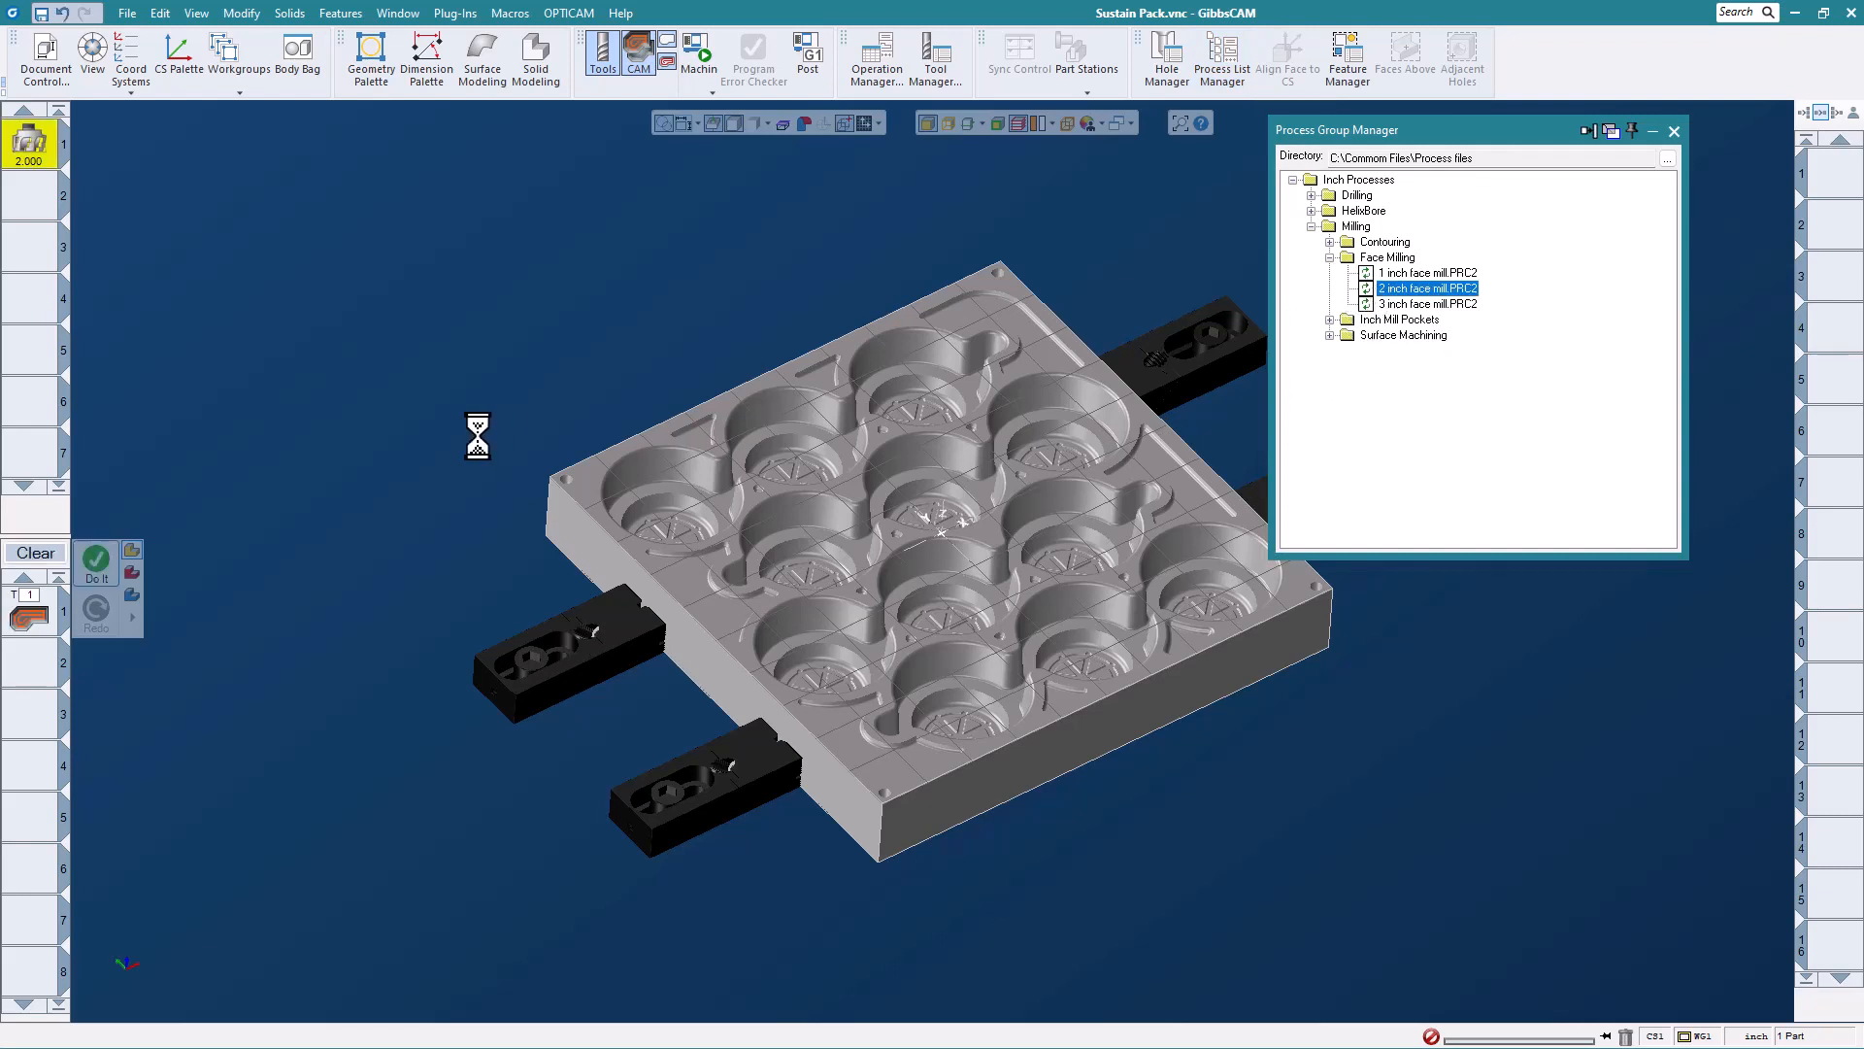
click(89, 563)
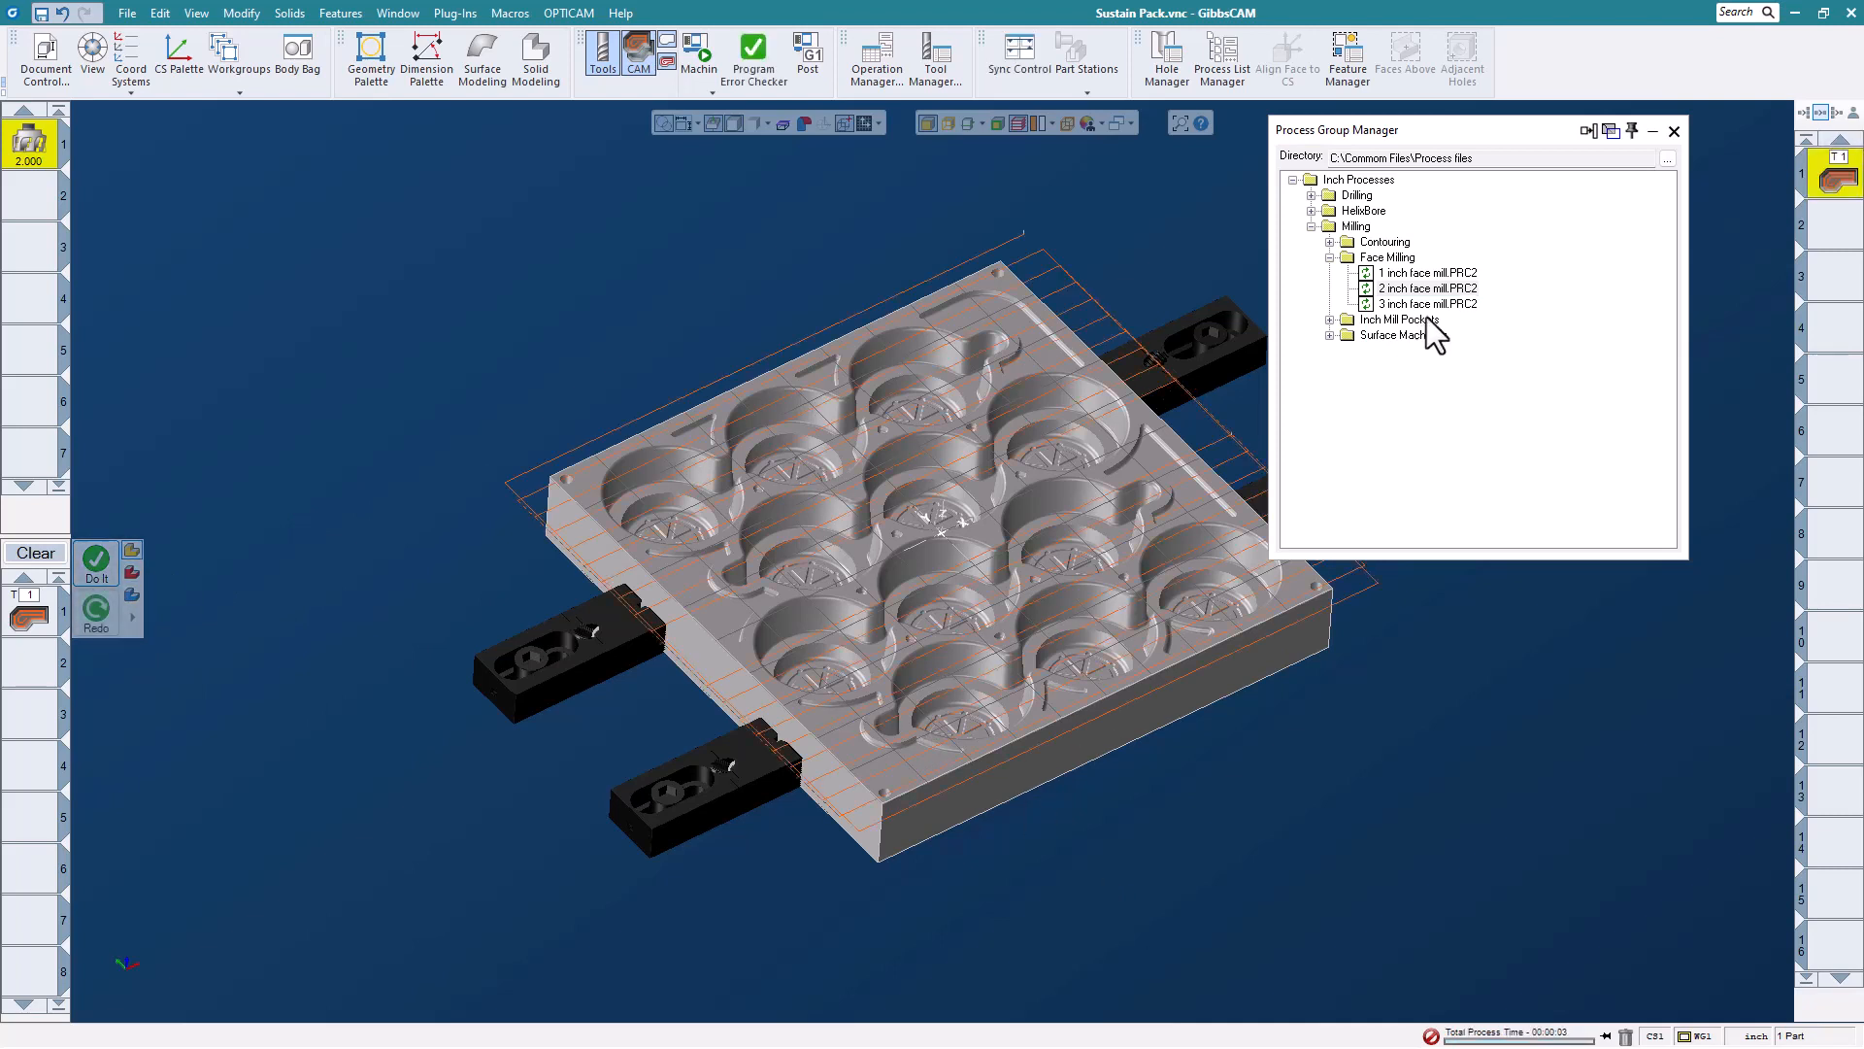
click(1329, 258)
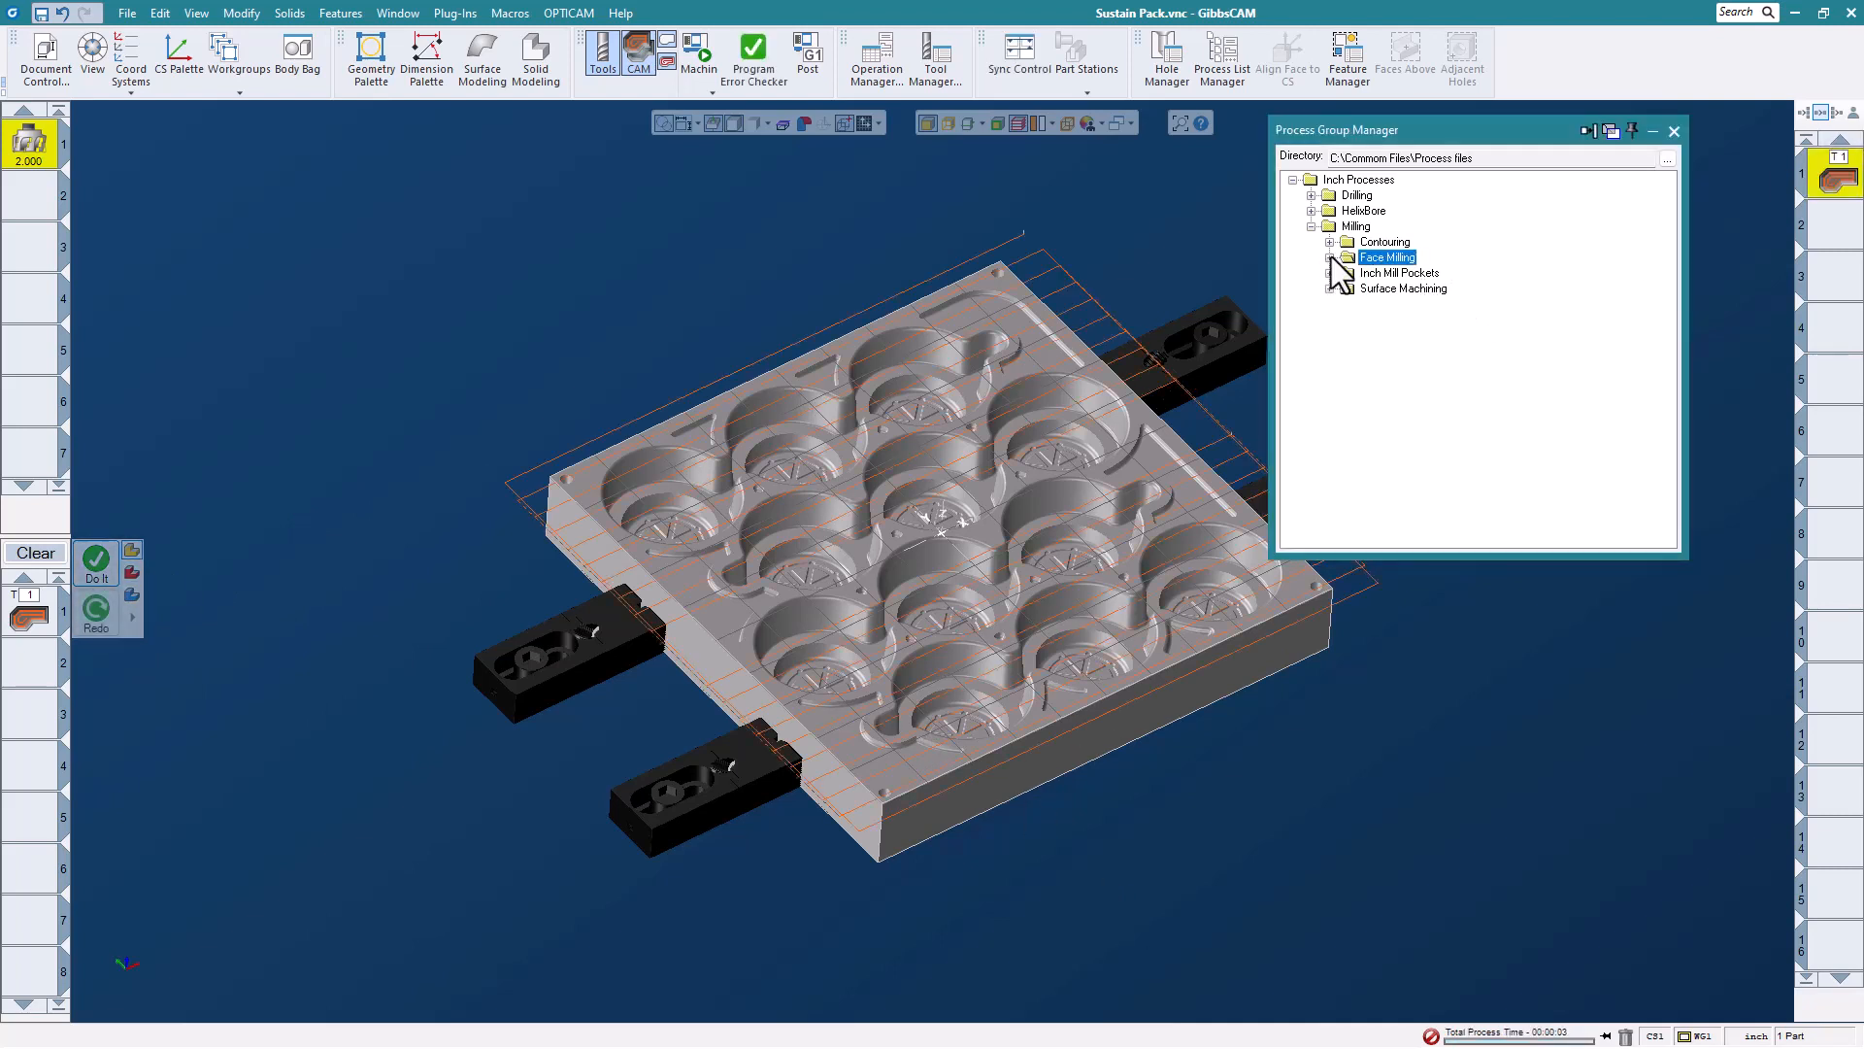
- Apply the .500 3 Flute End Mill .100 Step Downs-.020 XY Stock.PRC2 process to the Top Pocket feature and generate its operations
click(1348, 55)
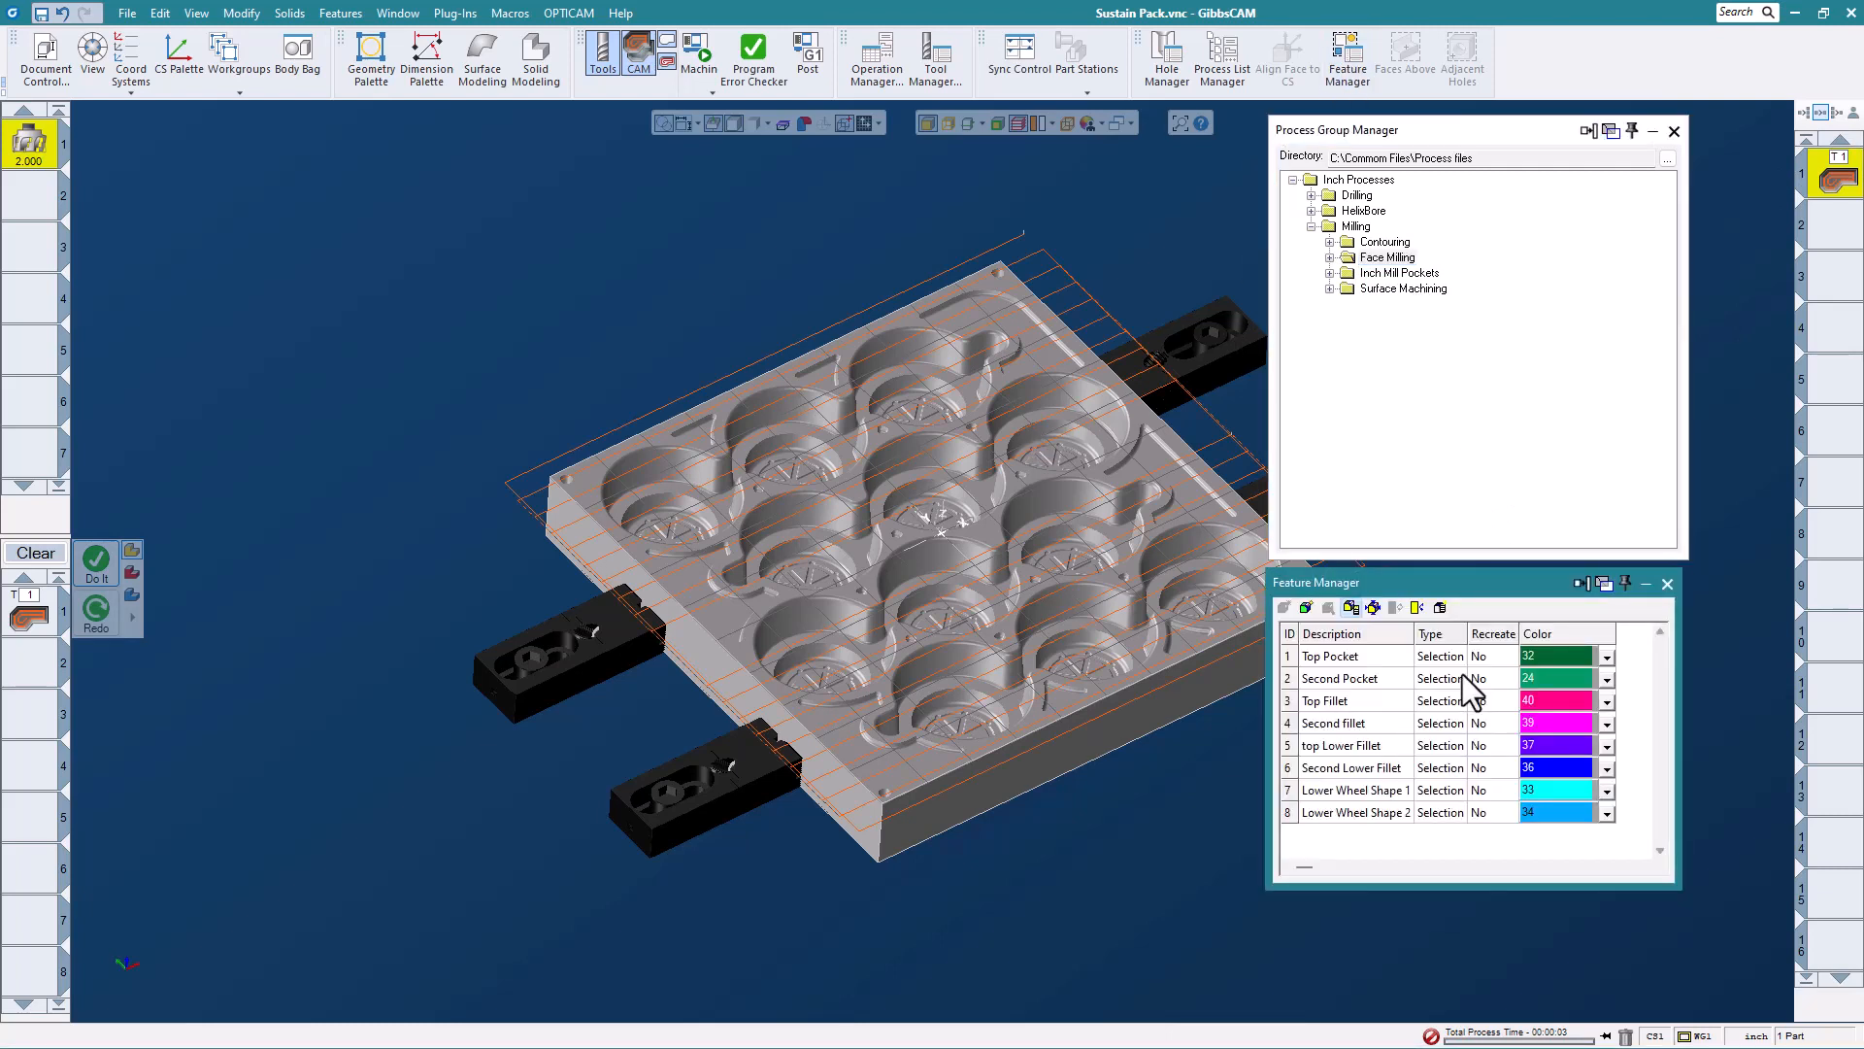
drag(1468, 583, 1471, 581)
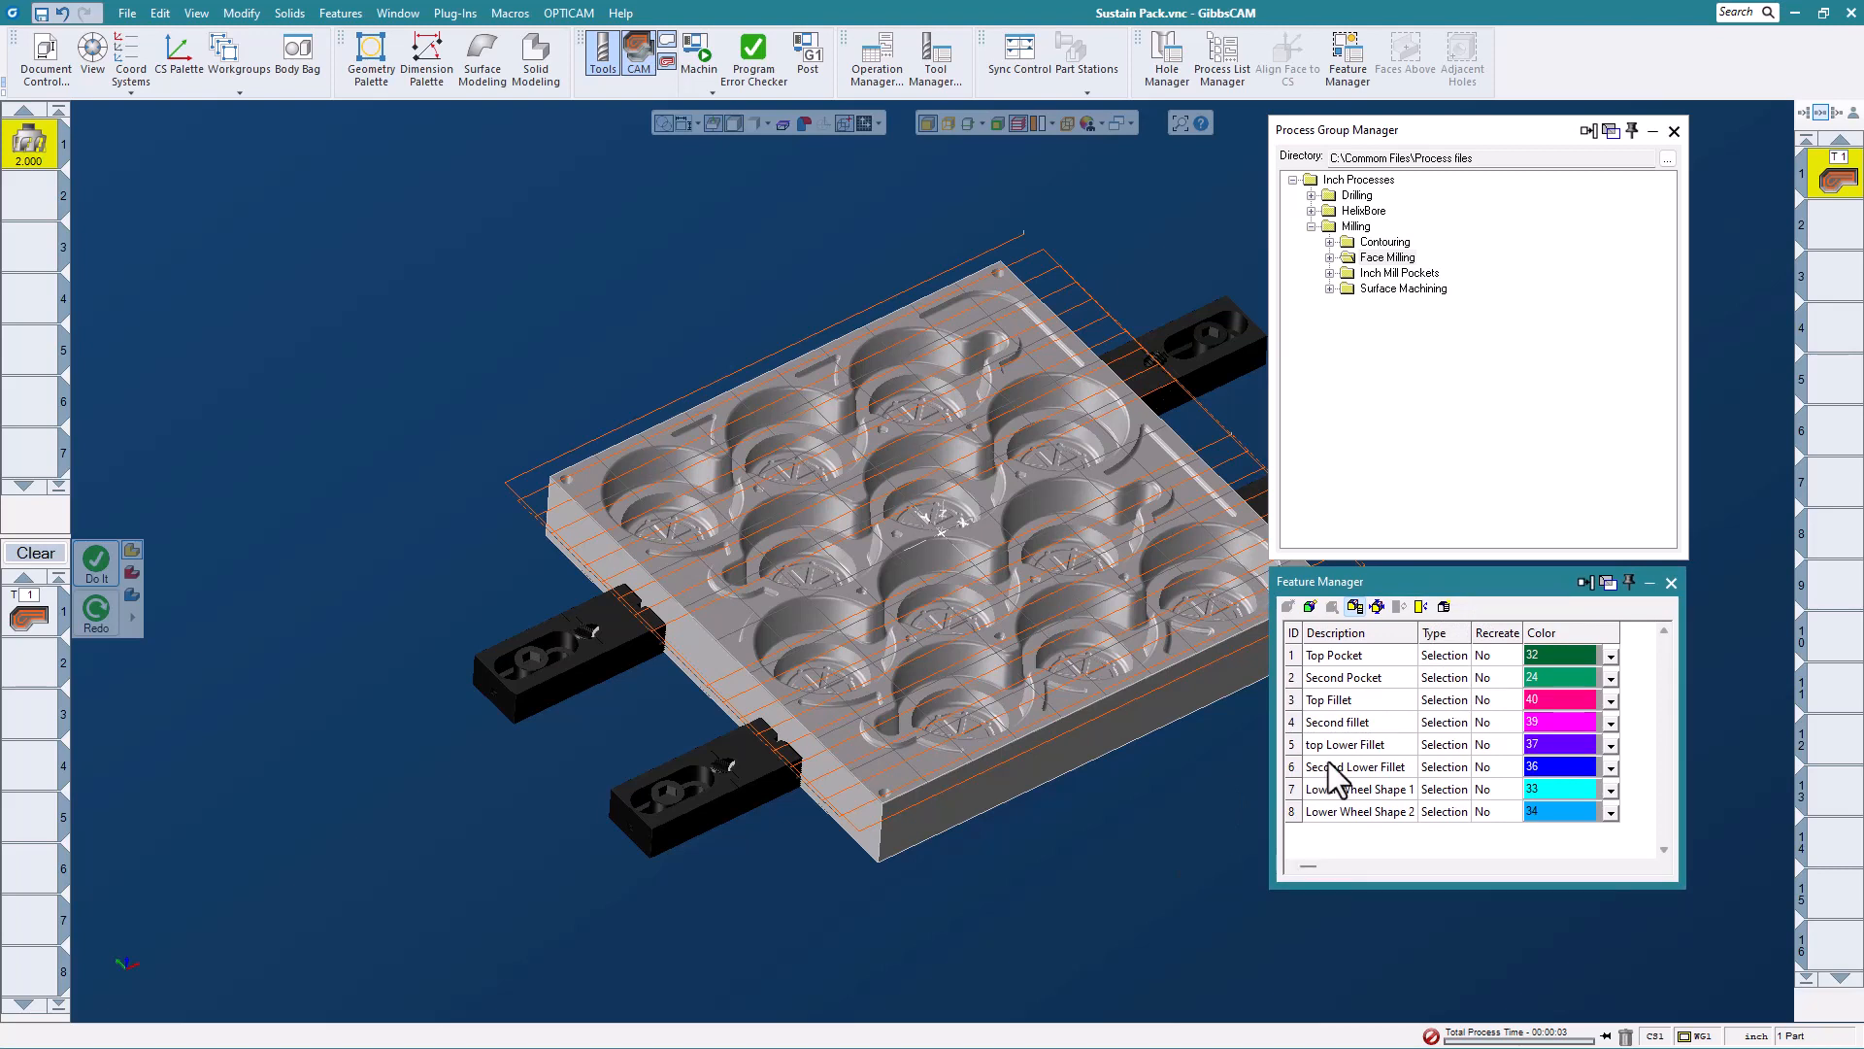
click(1348, 656)
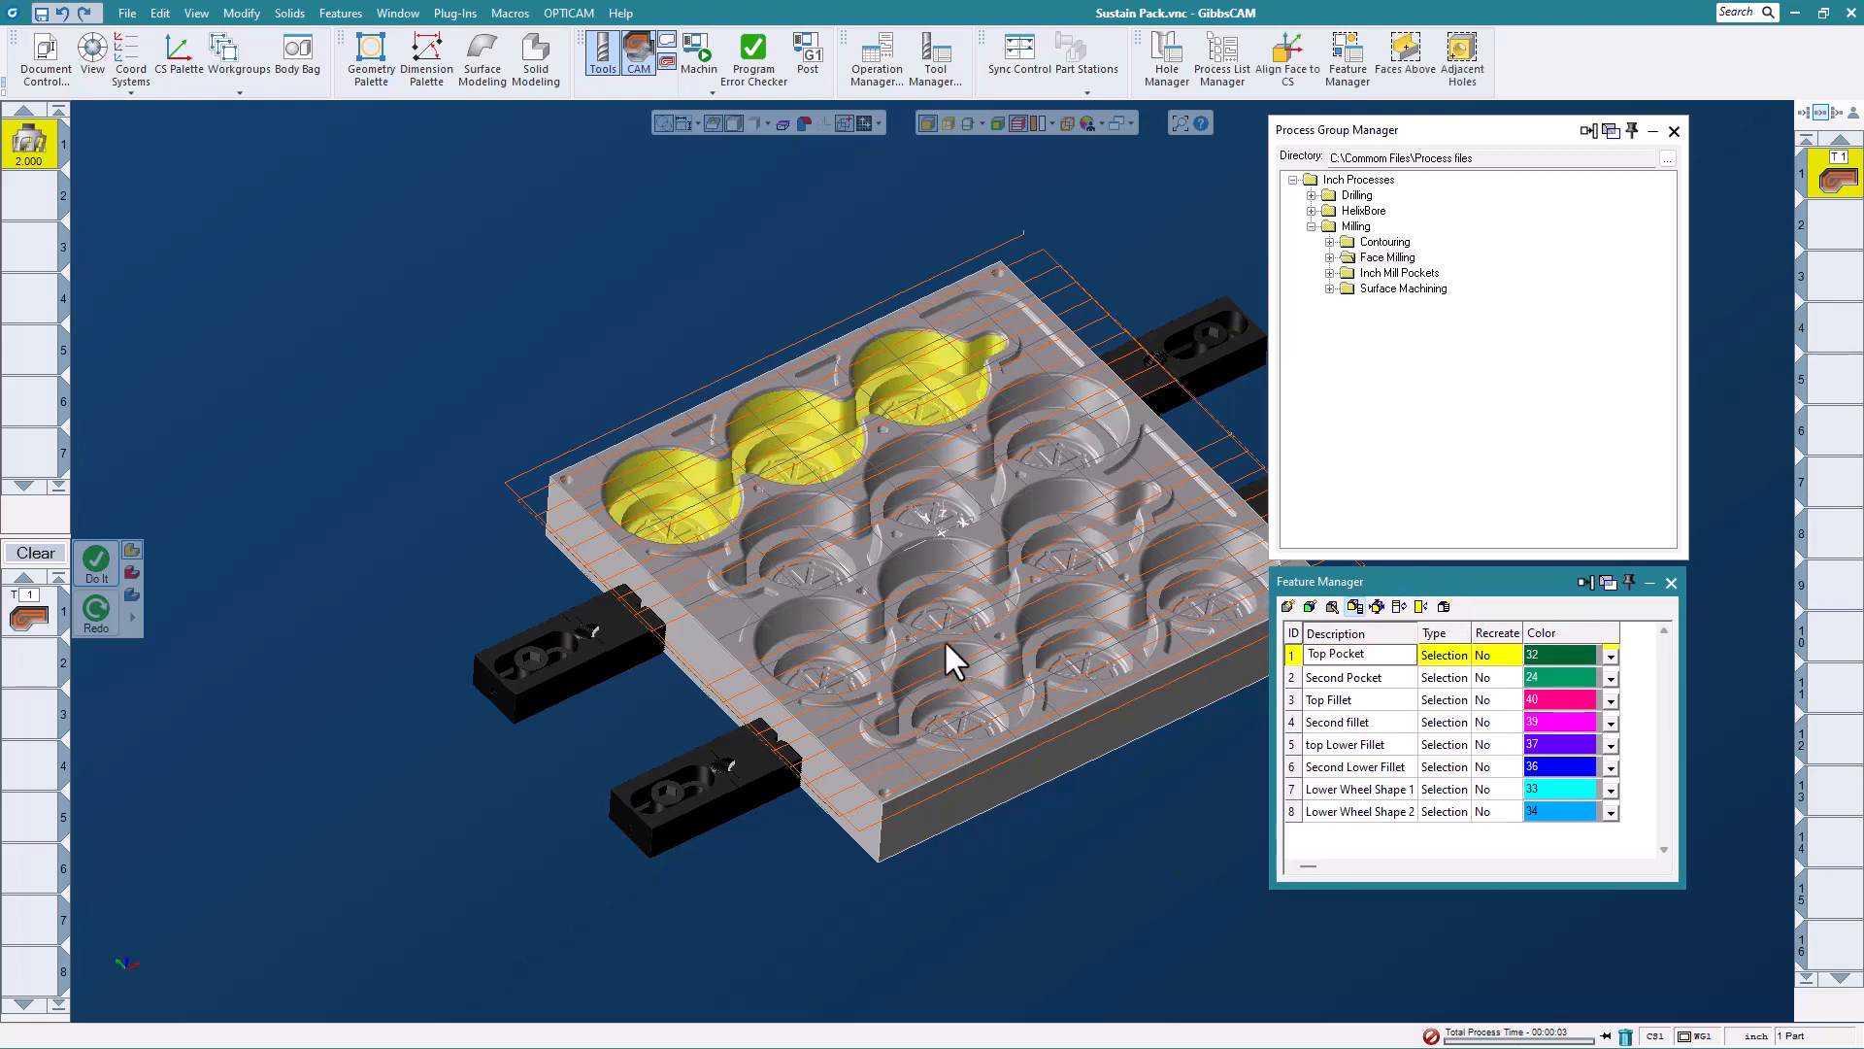
click(1329, 273)
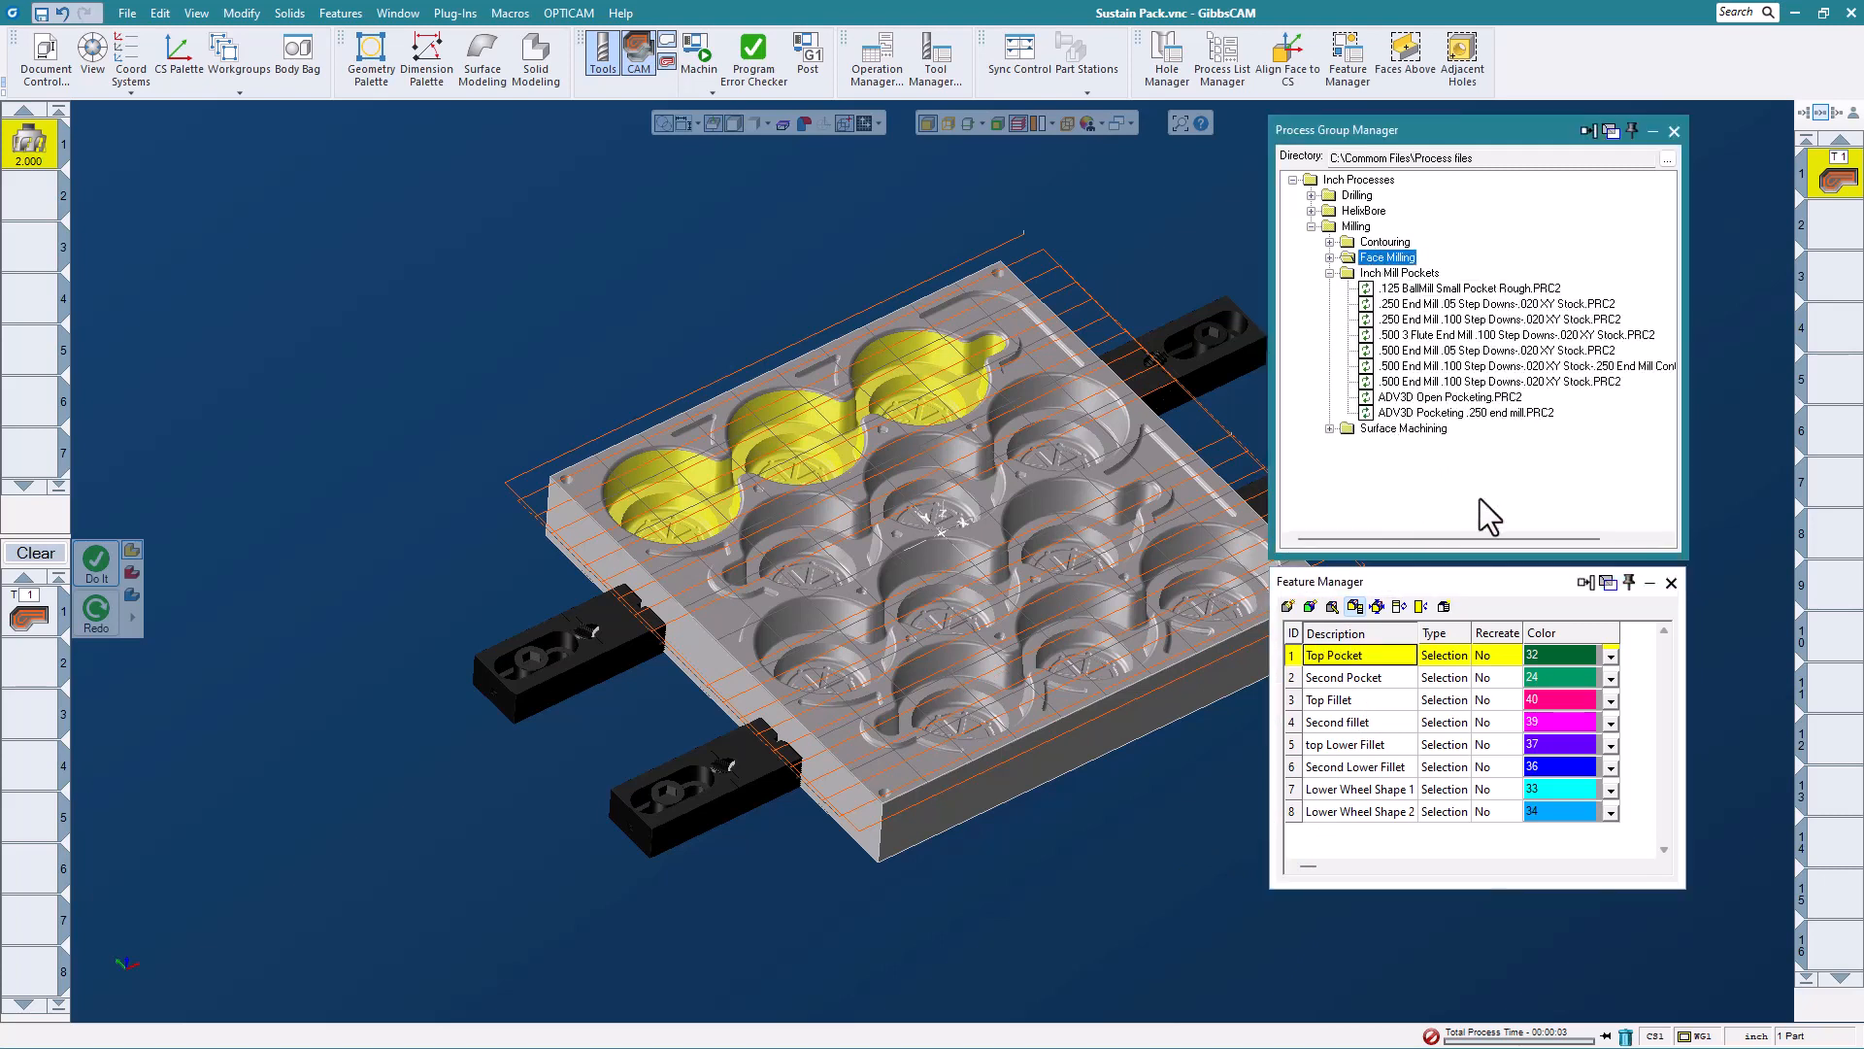
double_click(1501, 335)
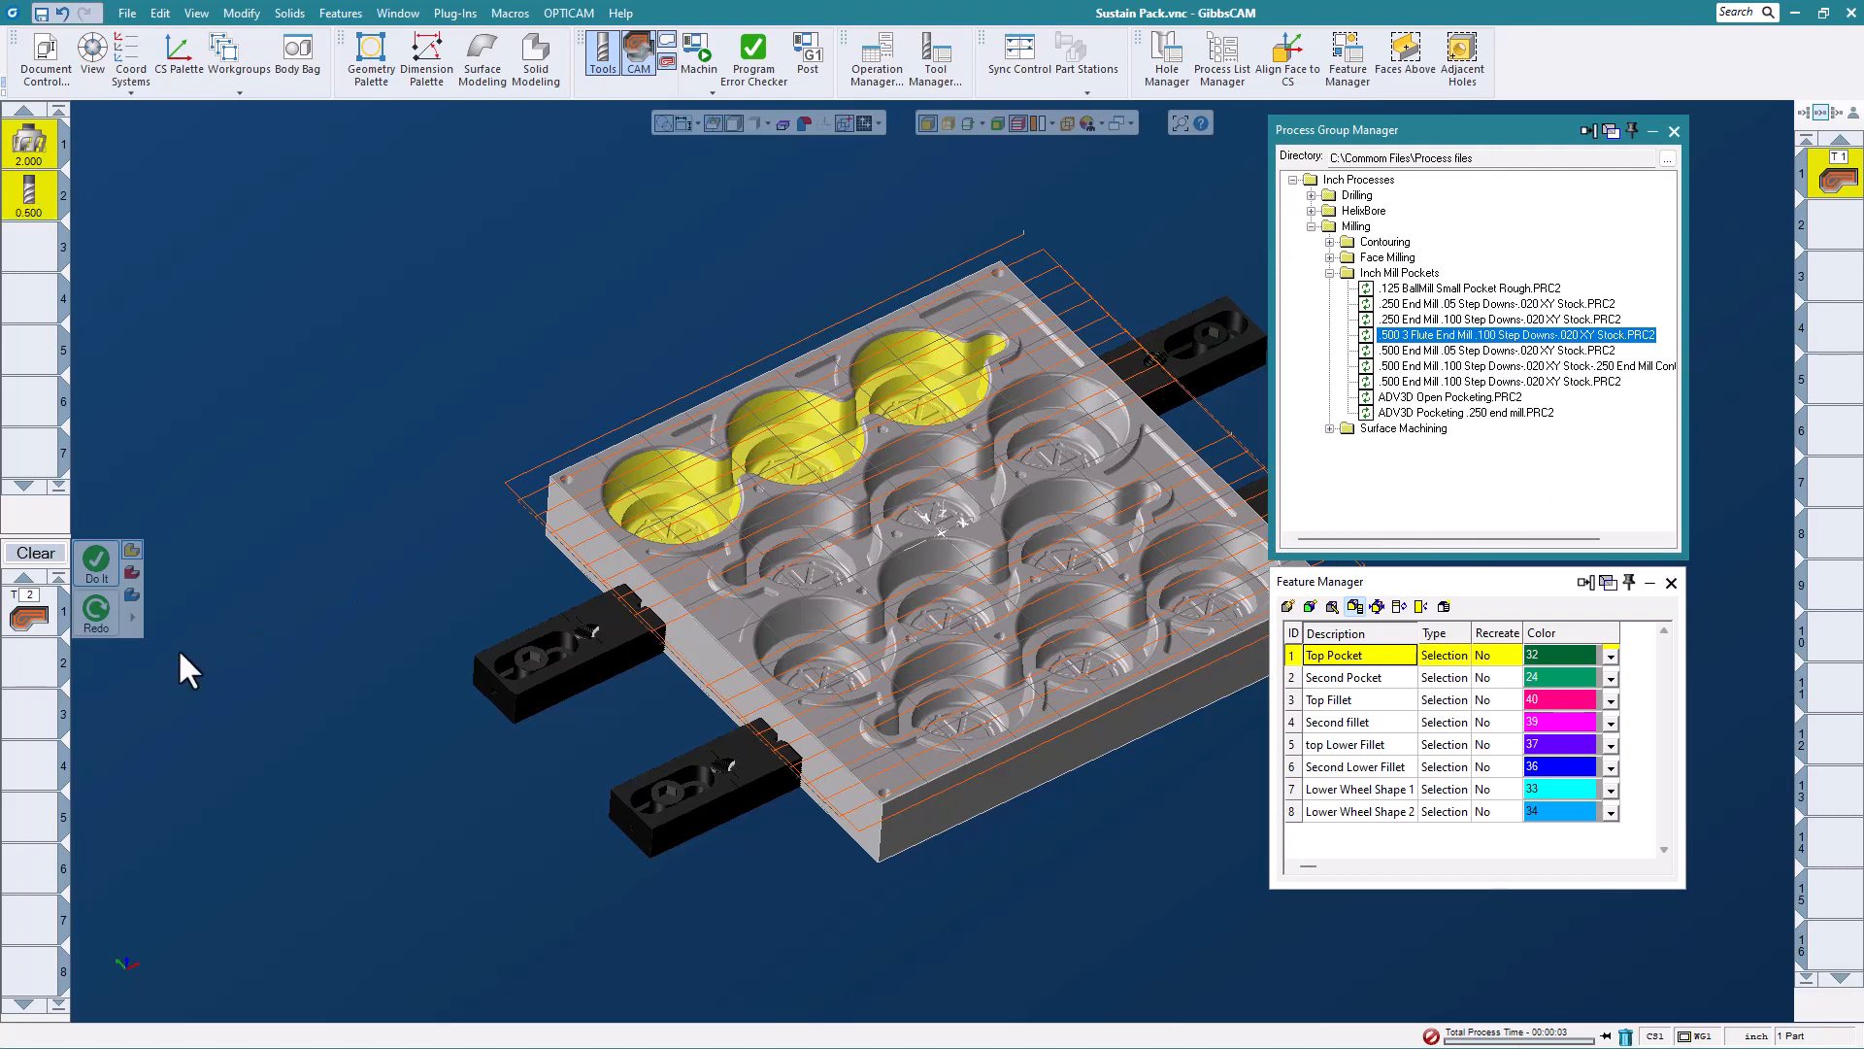
click(87, 556)
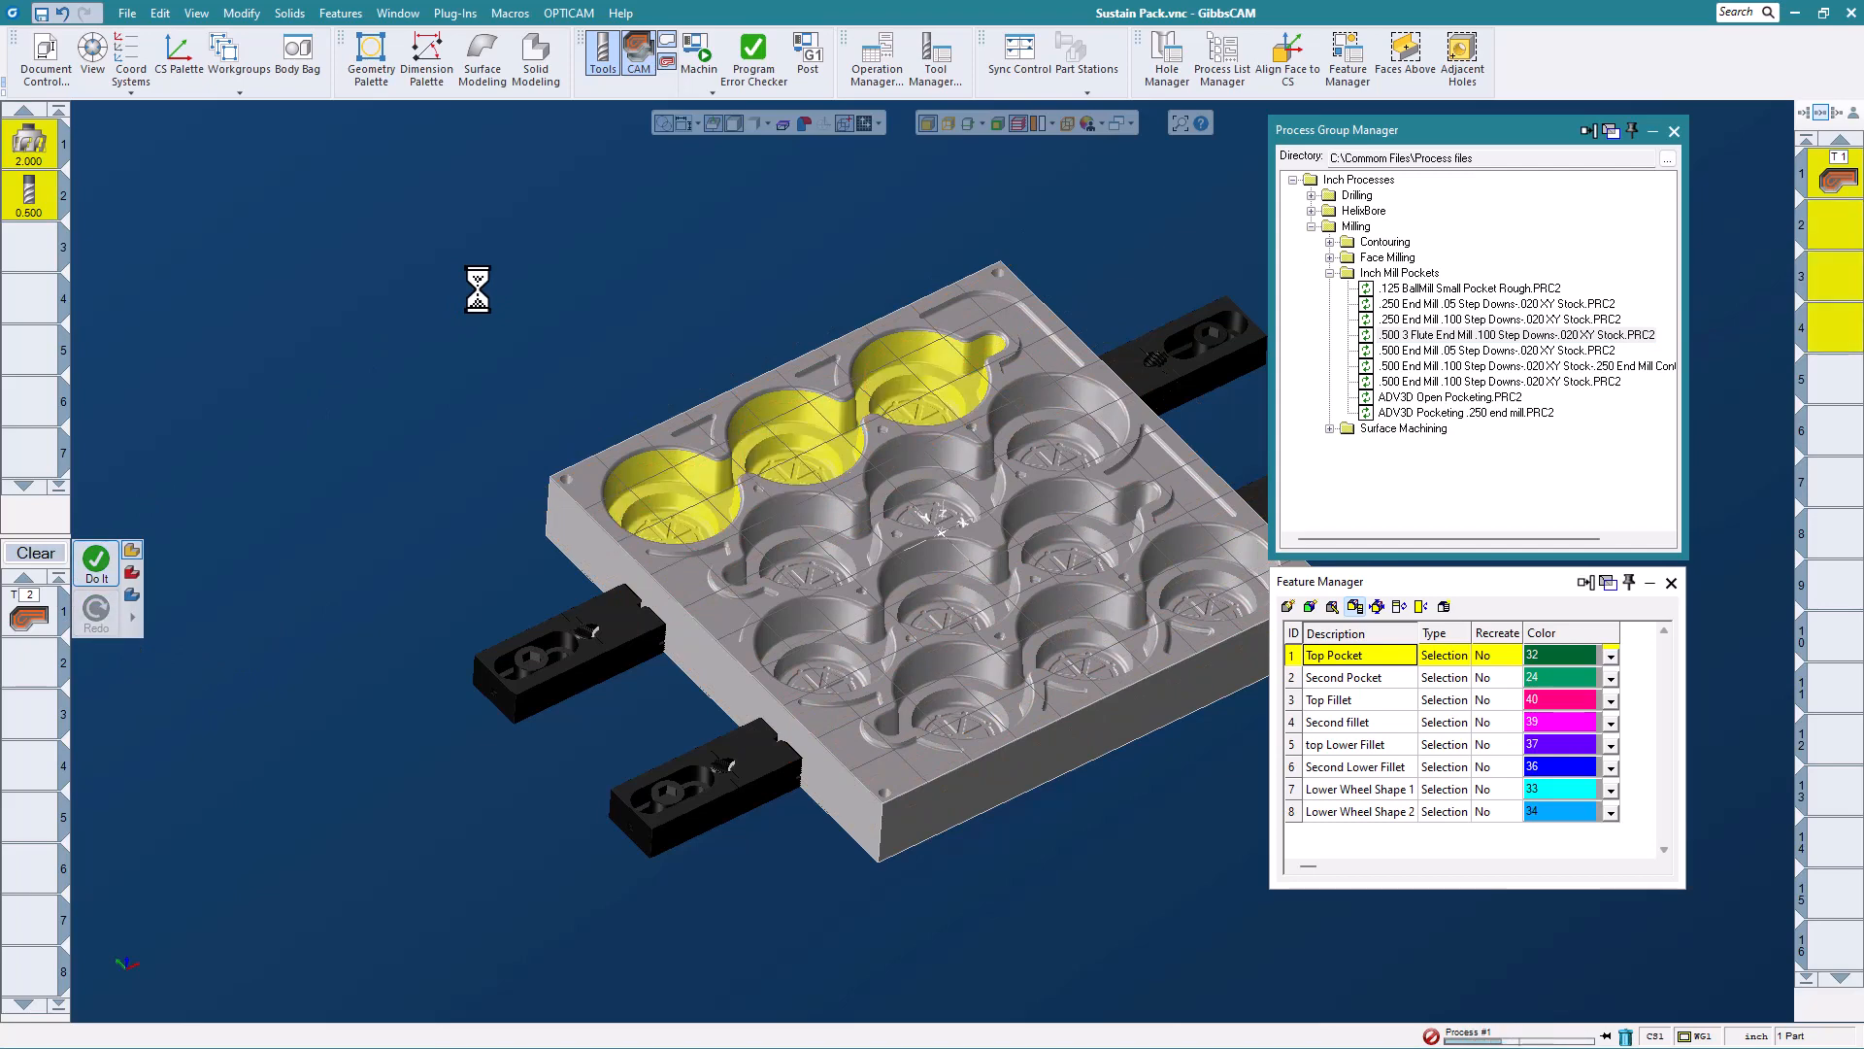
- Generate roughing operations for the Second Pocket feature with the loaded .500 3 flute end mill process
click(1378, 680)
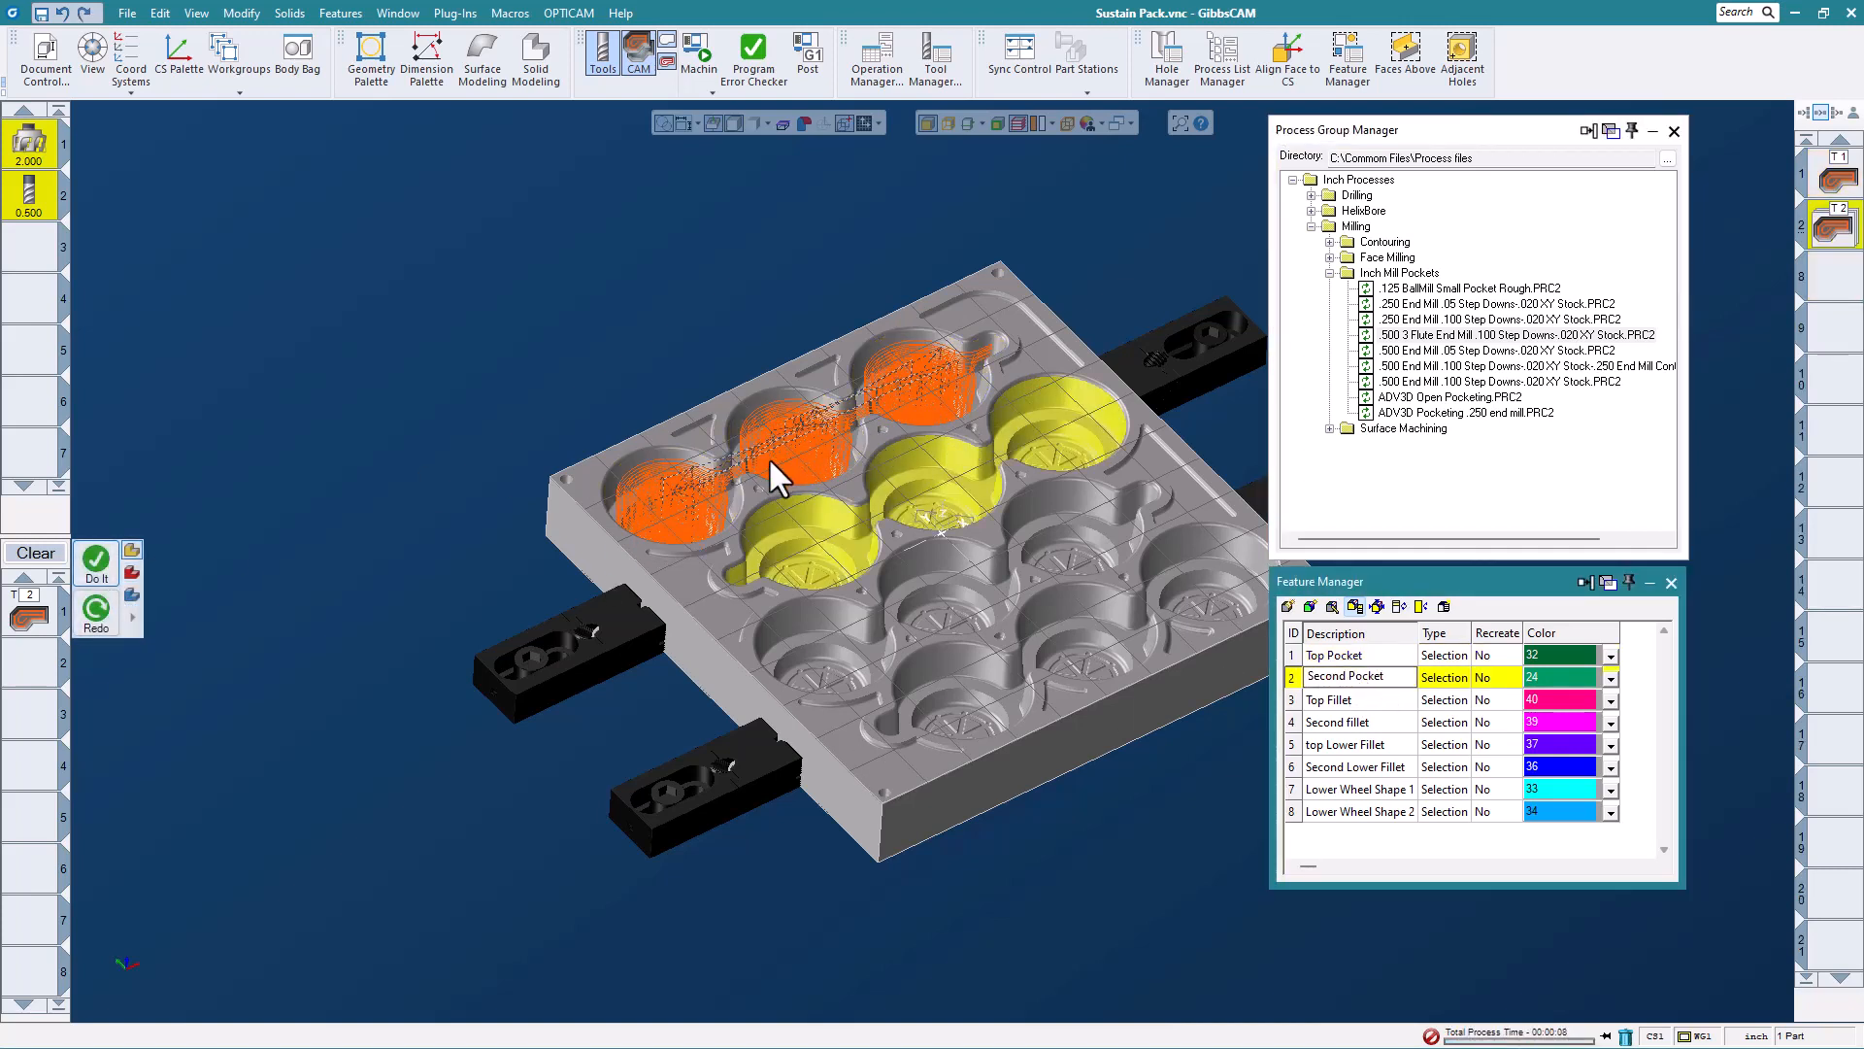
click(95, 564)
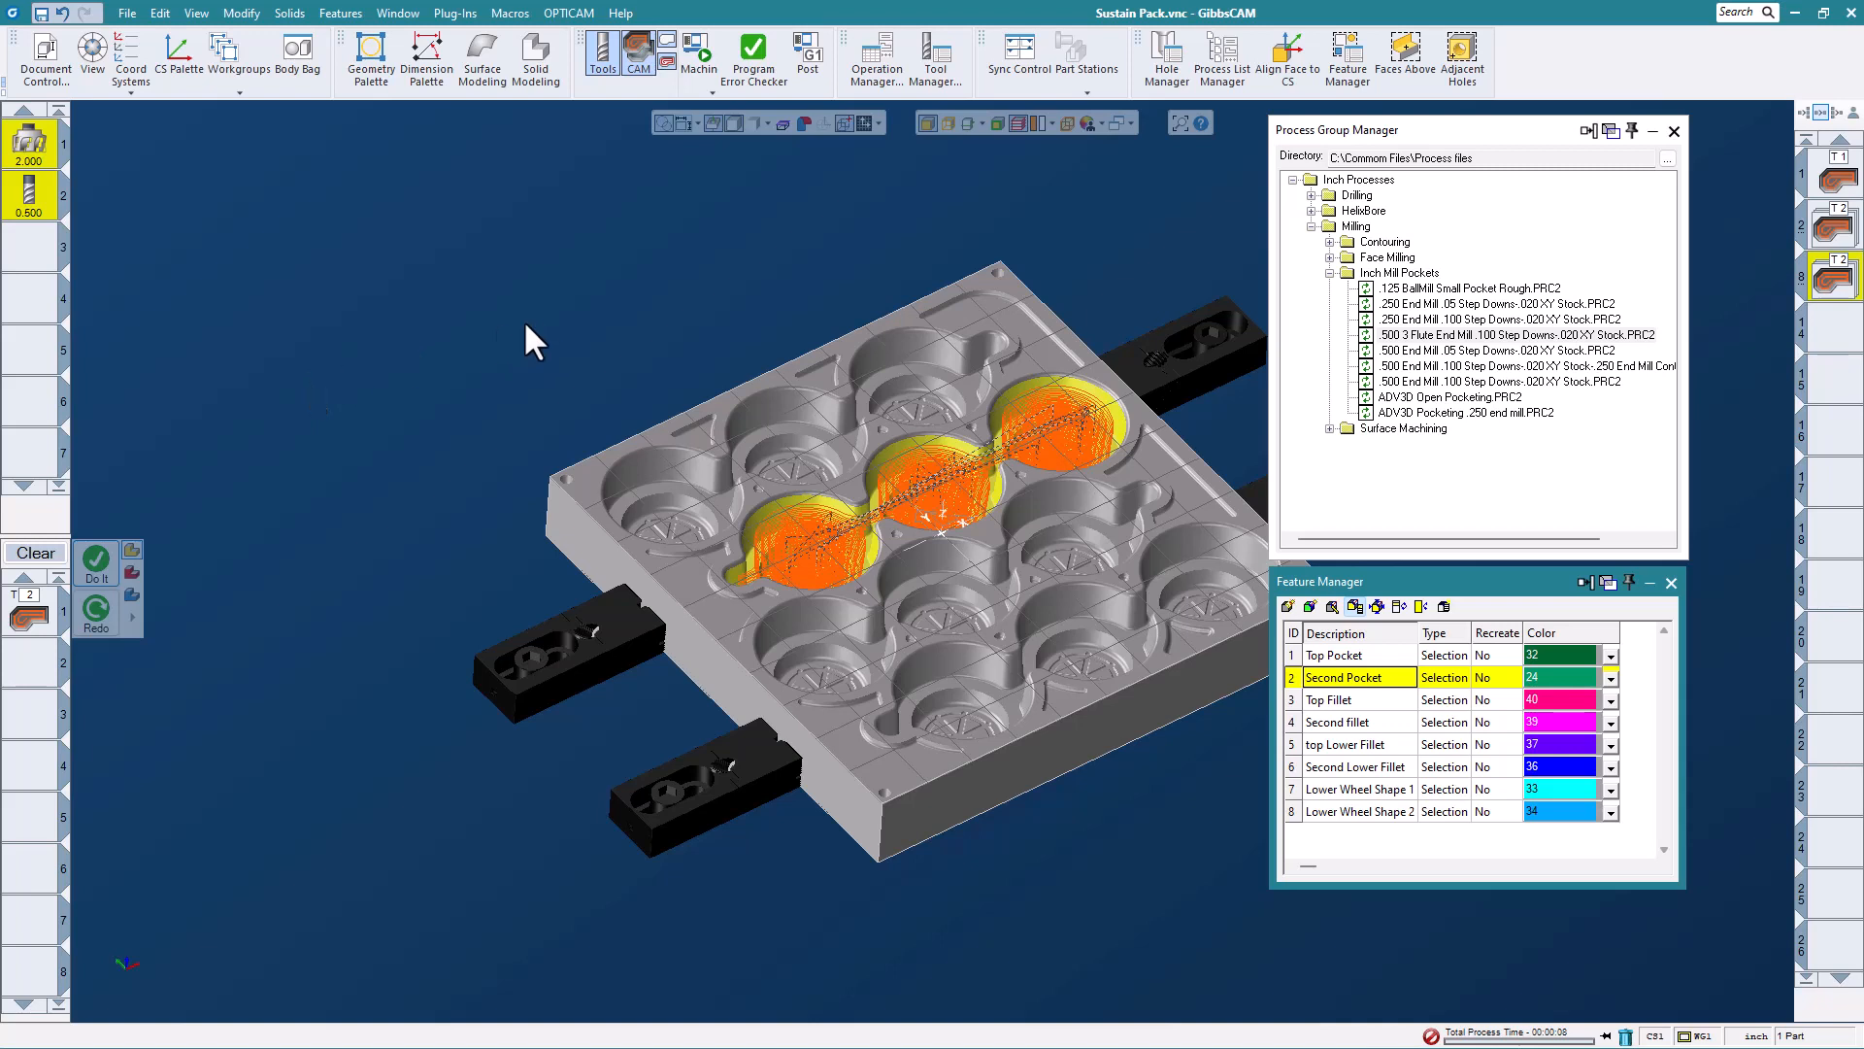
middle_drag(525, 324, 520, 313)
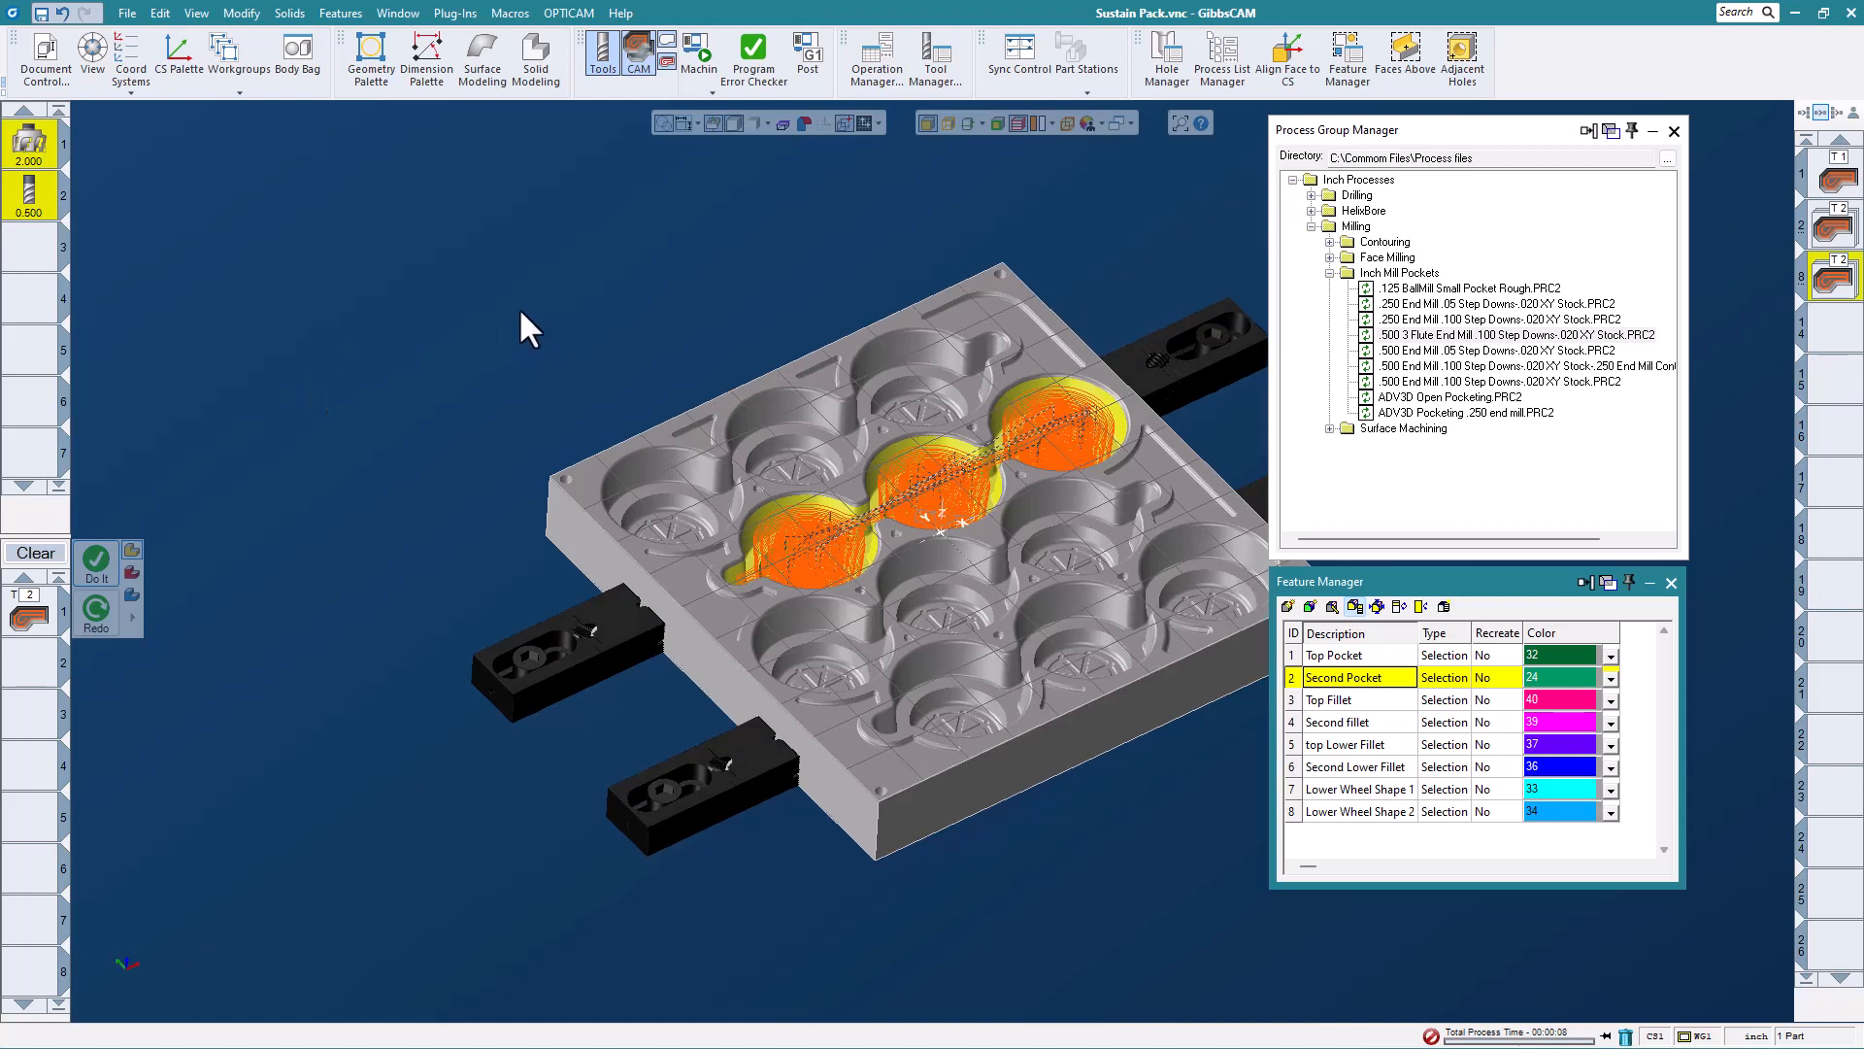
- Apply the .250 Surface flow.PRC2 process to the Top Fillet feature and the Second fillet feature, generating operations for each
click(1342, 700)
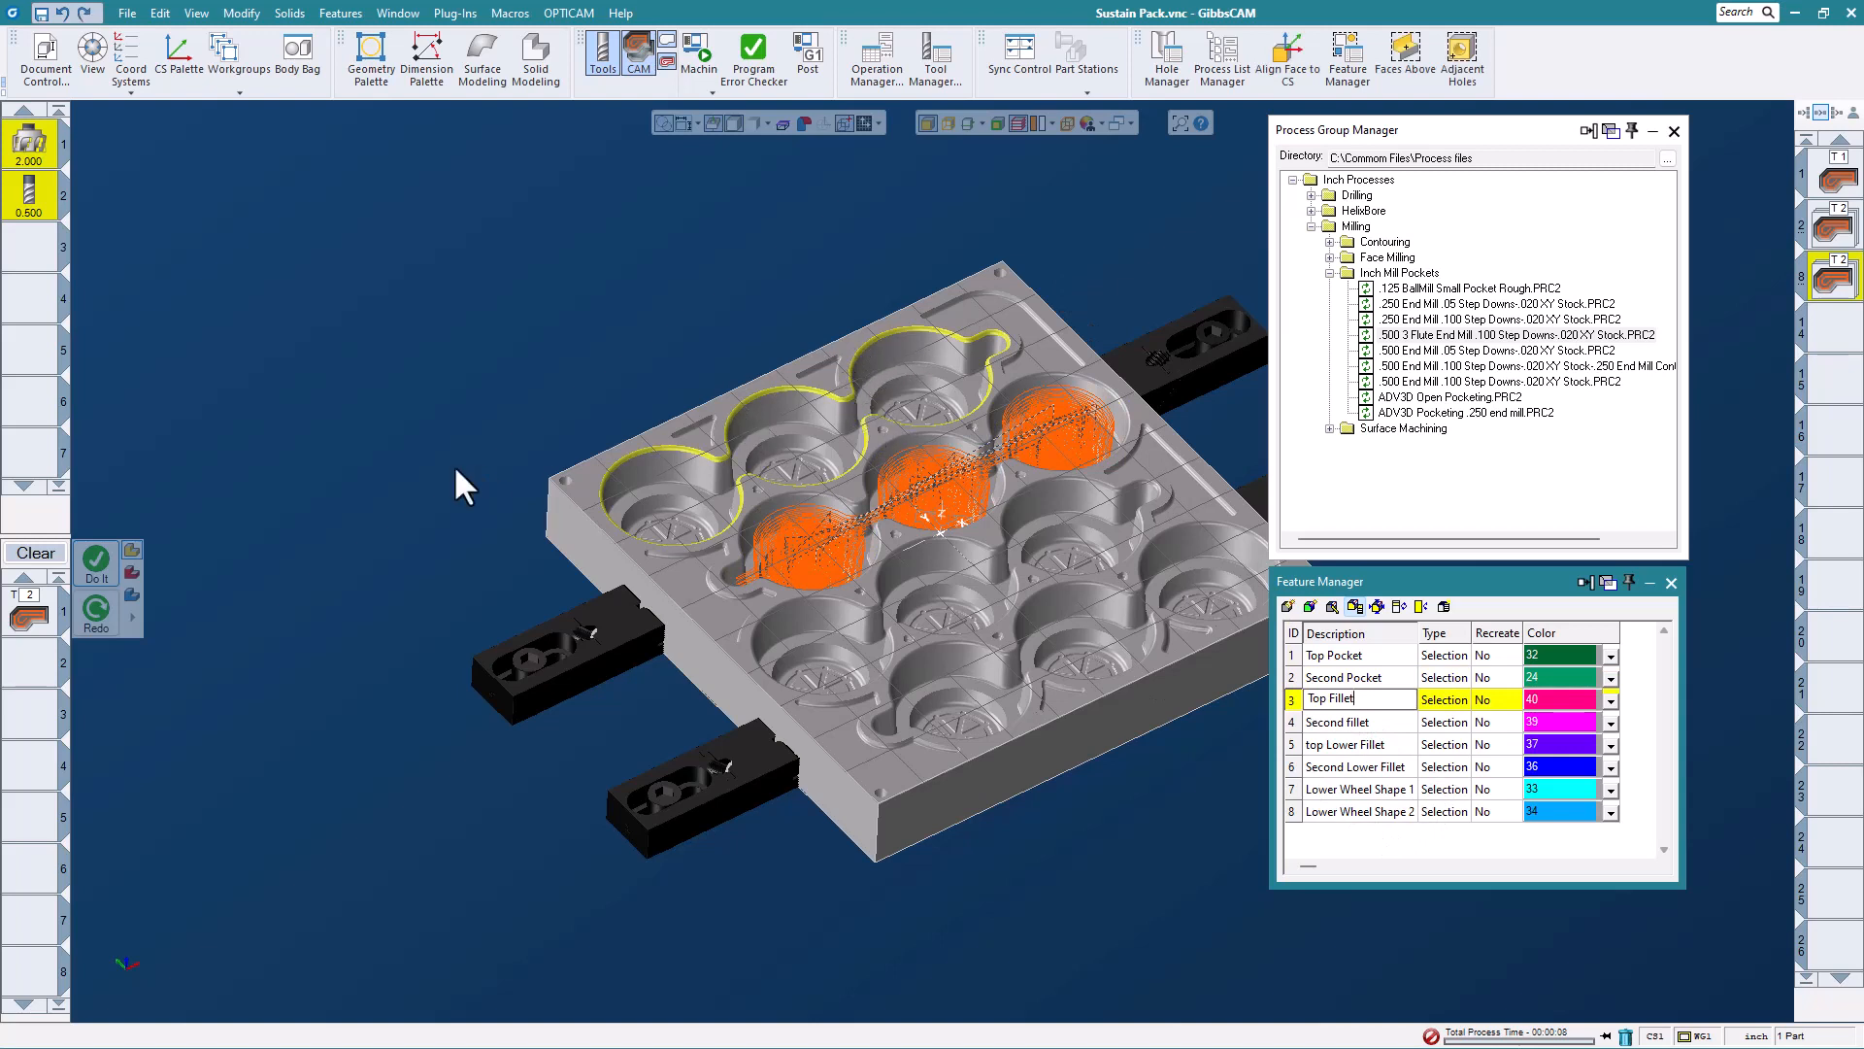
click(1329, 273)
click(1329, 289)
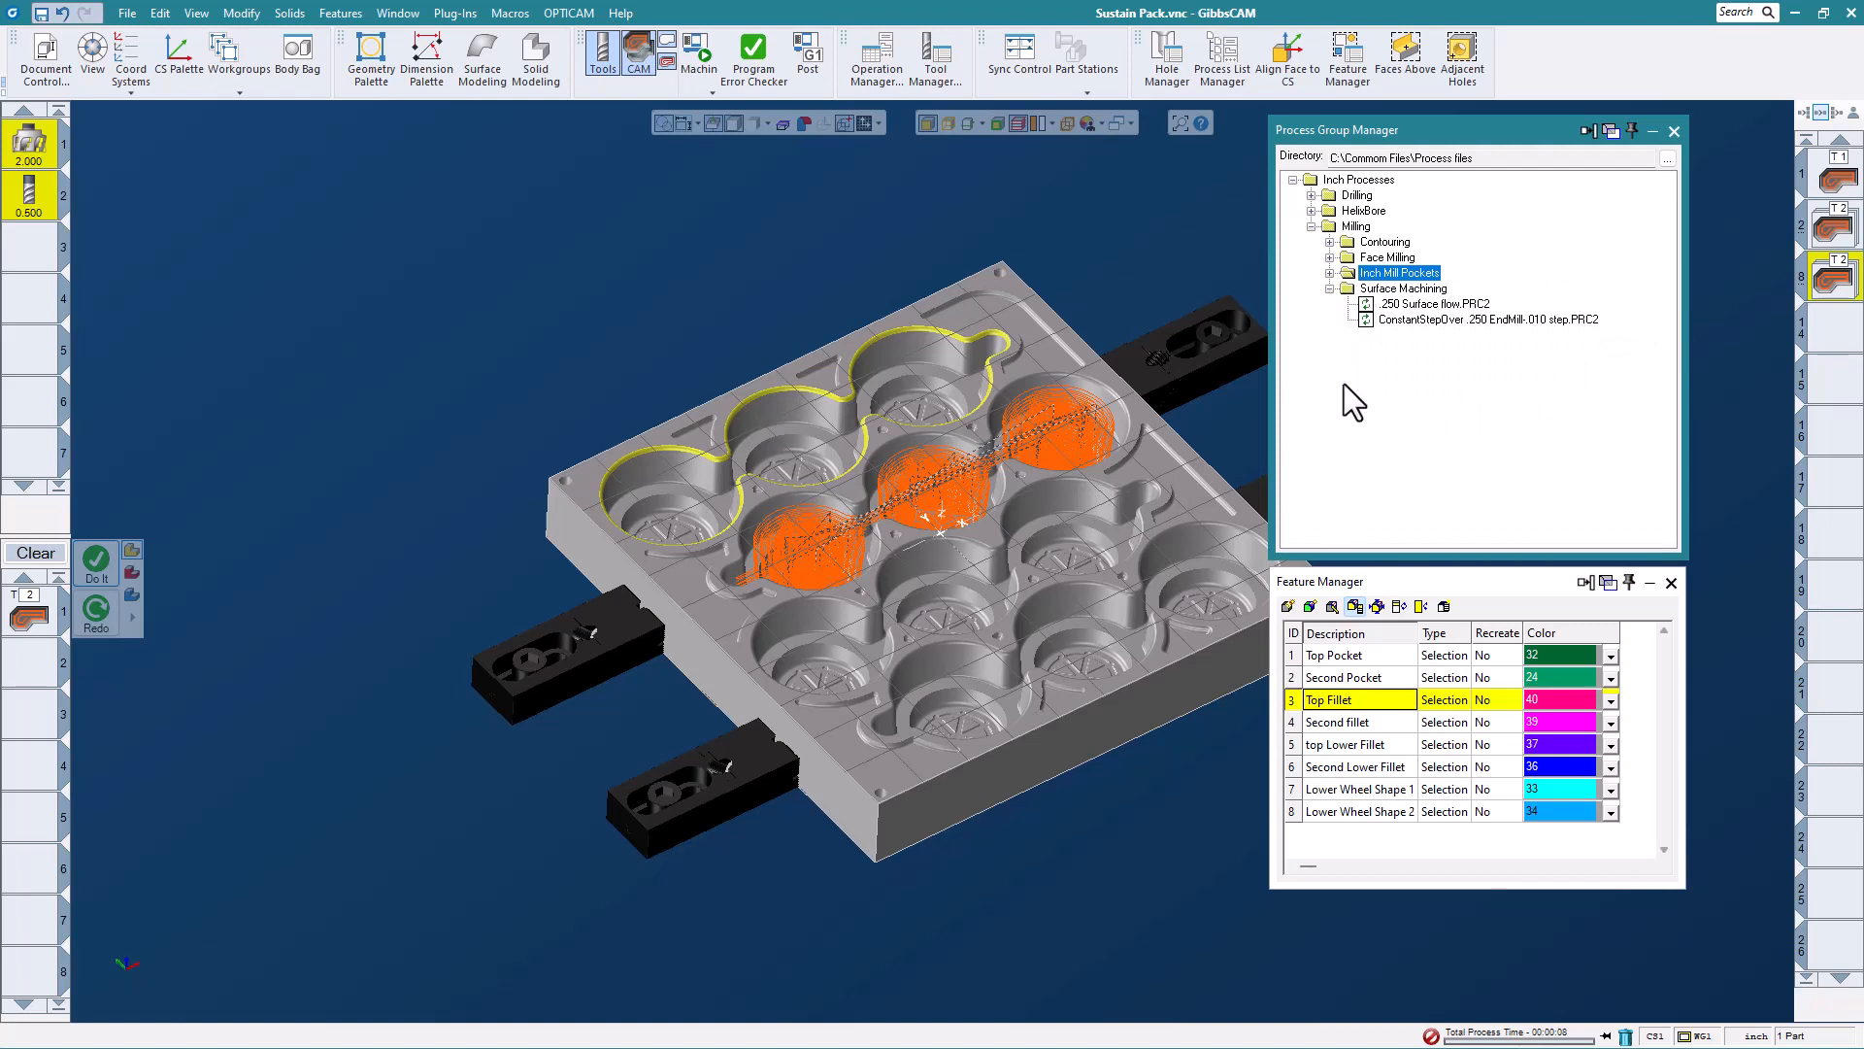
double_click(1423, 306)
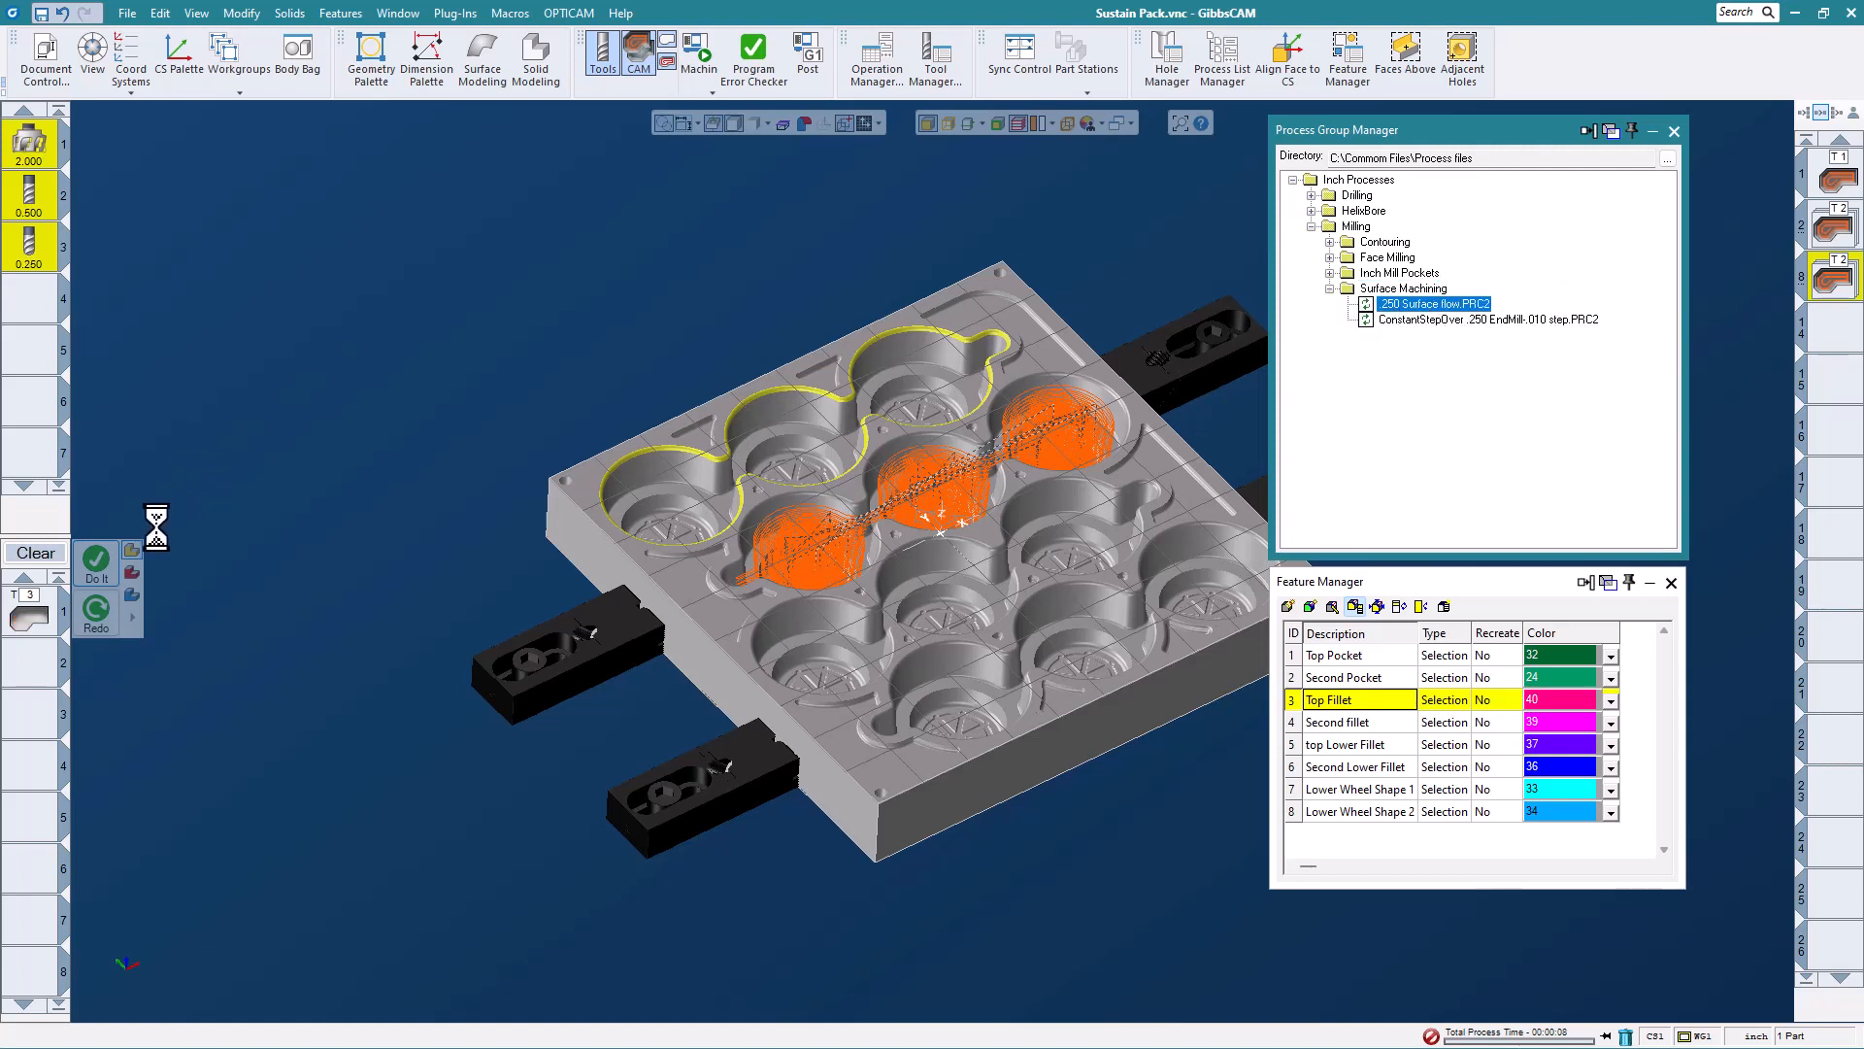
click(105, 572)
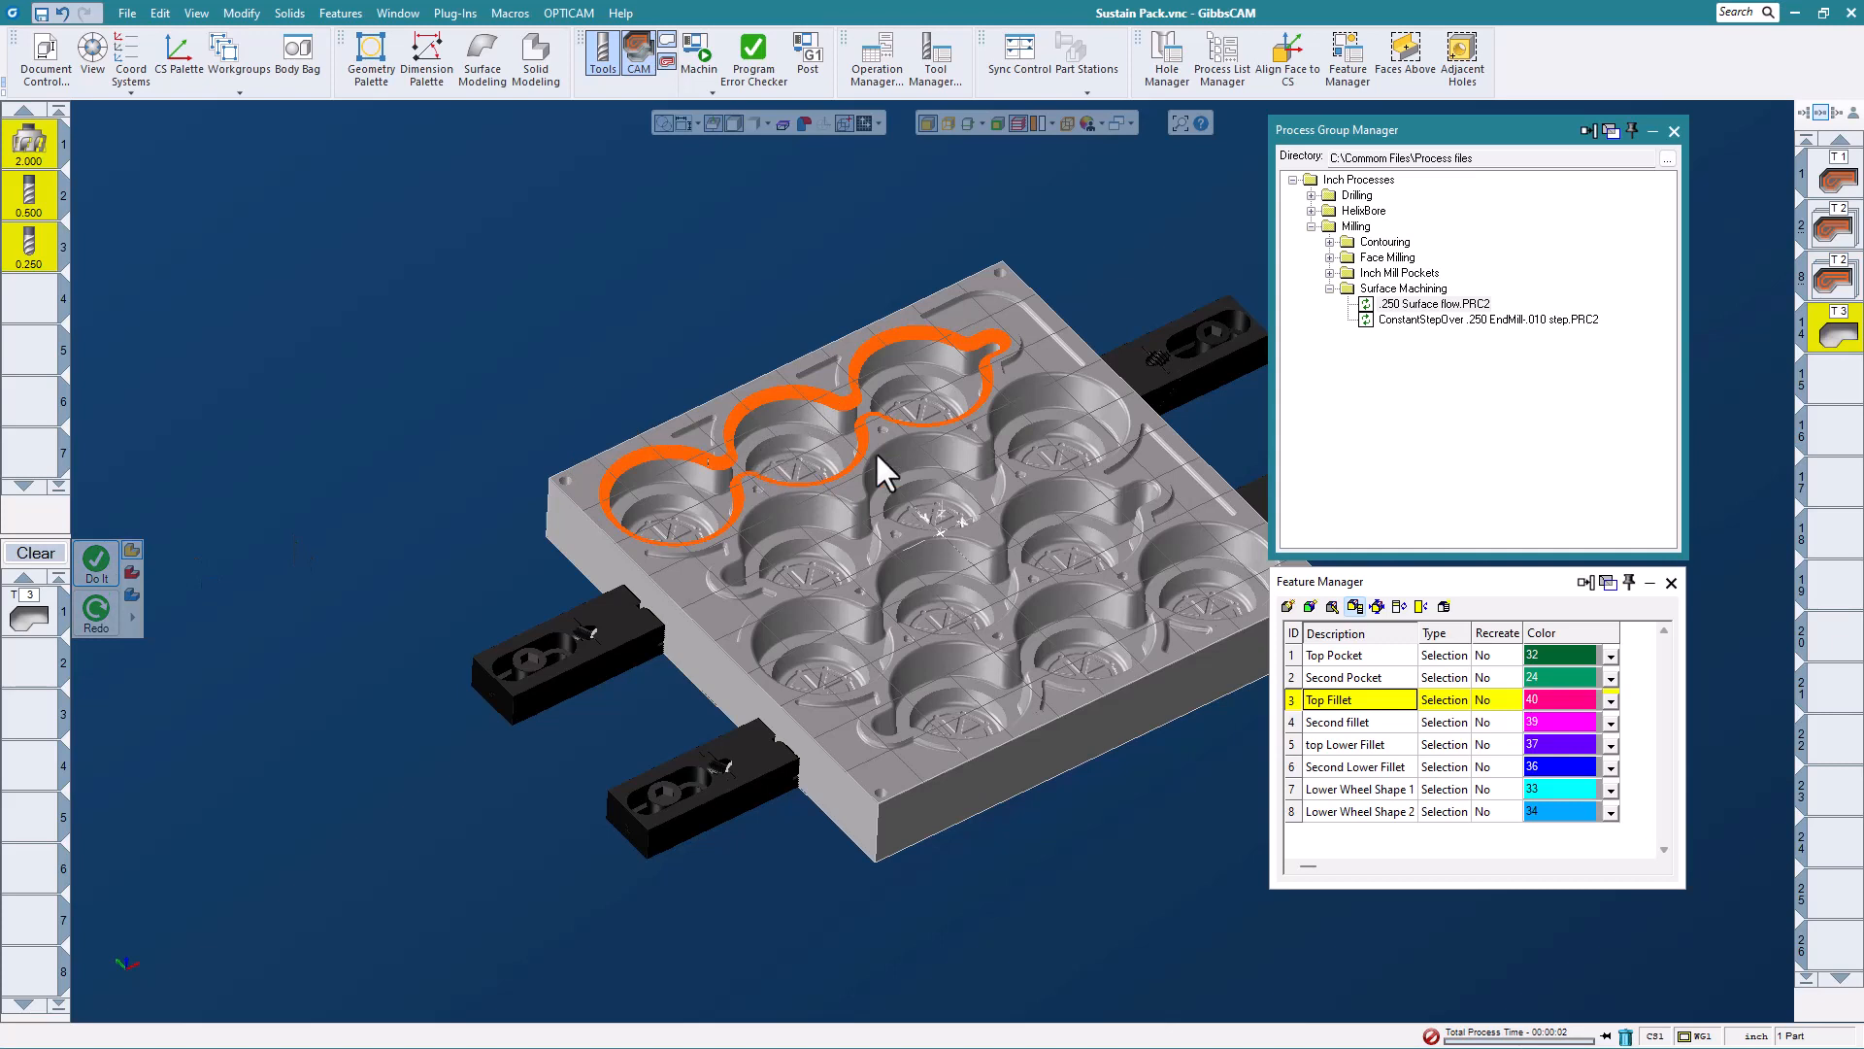
click(1327, 723)
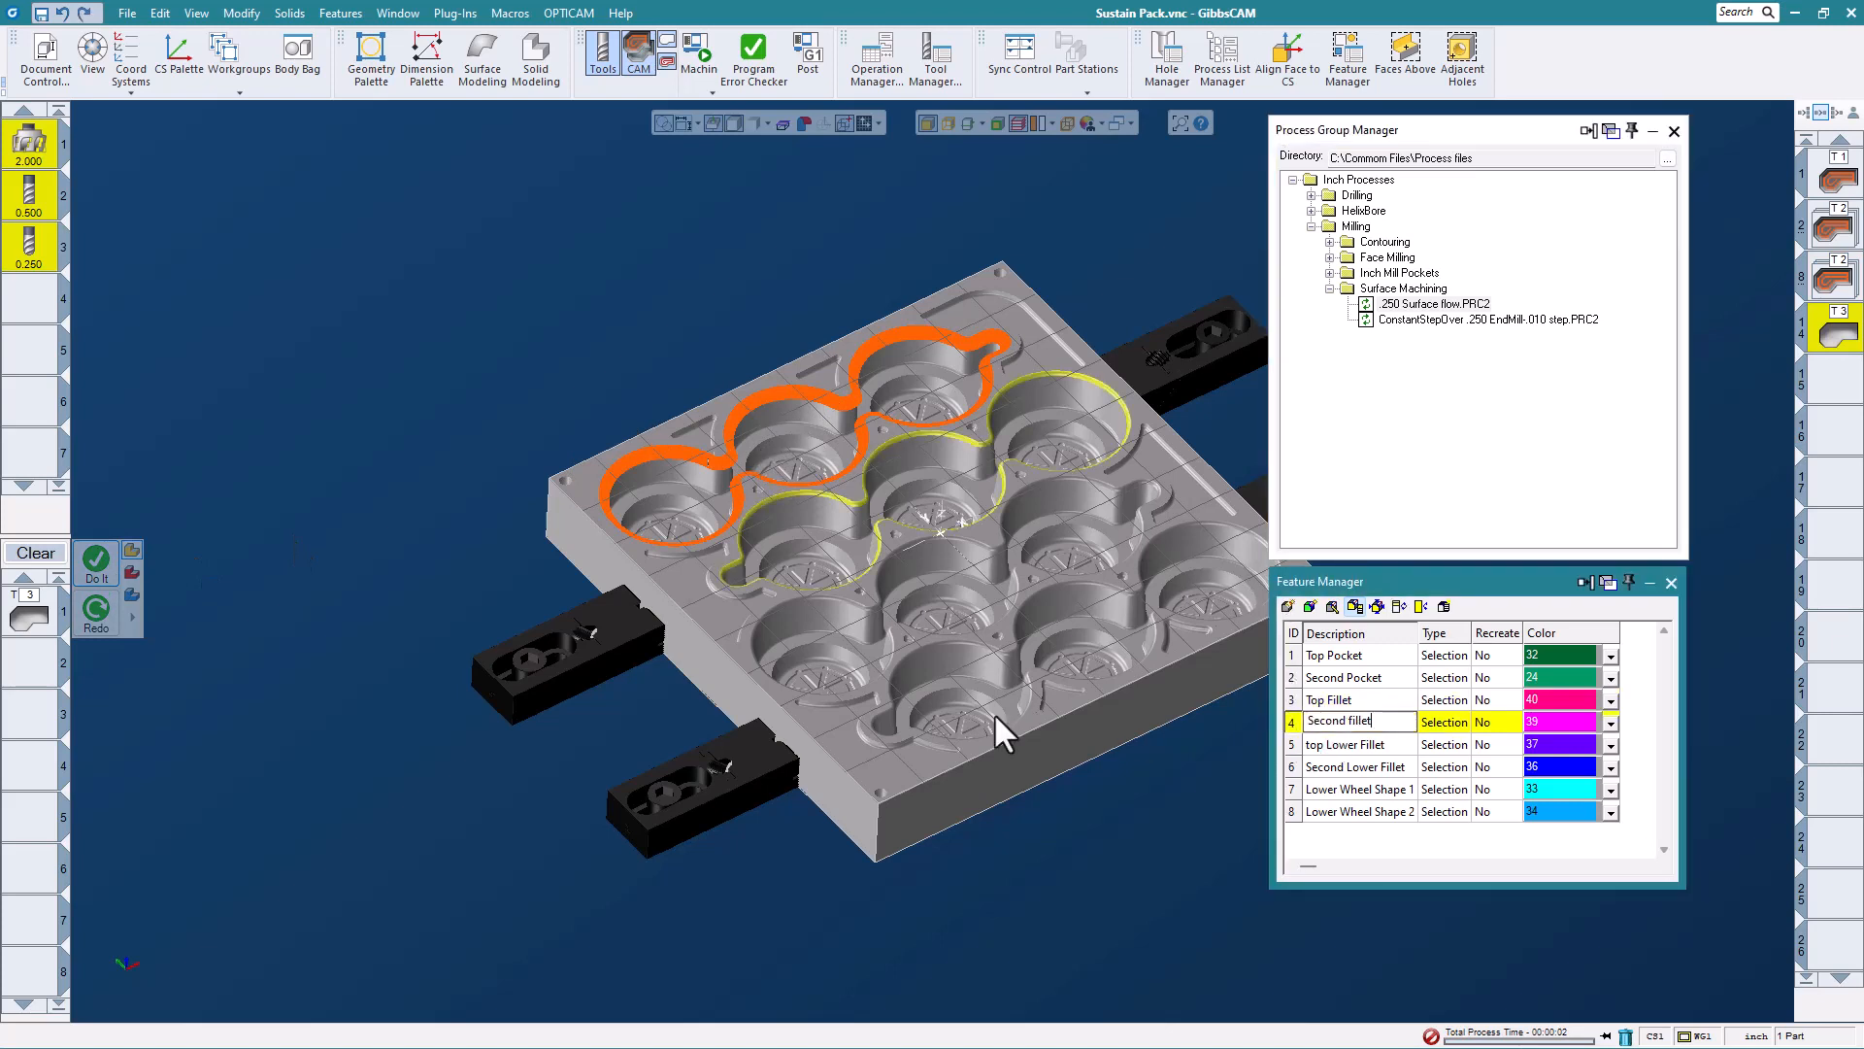
click(101, 571)
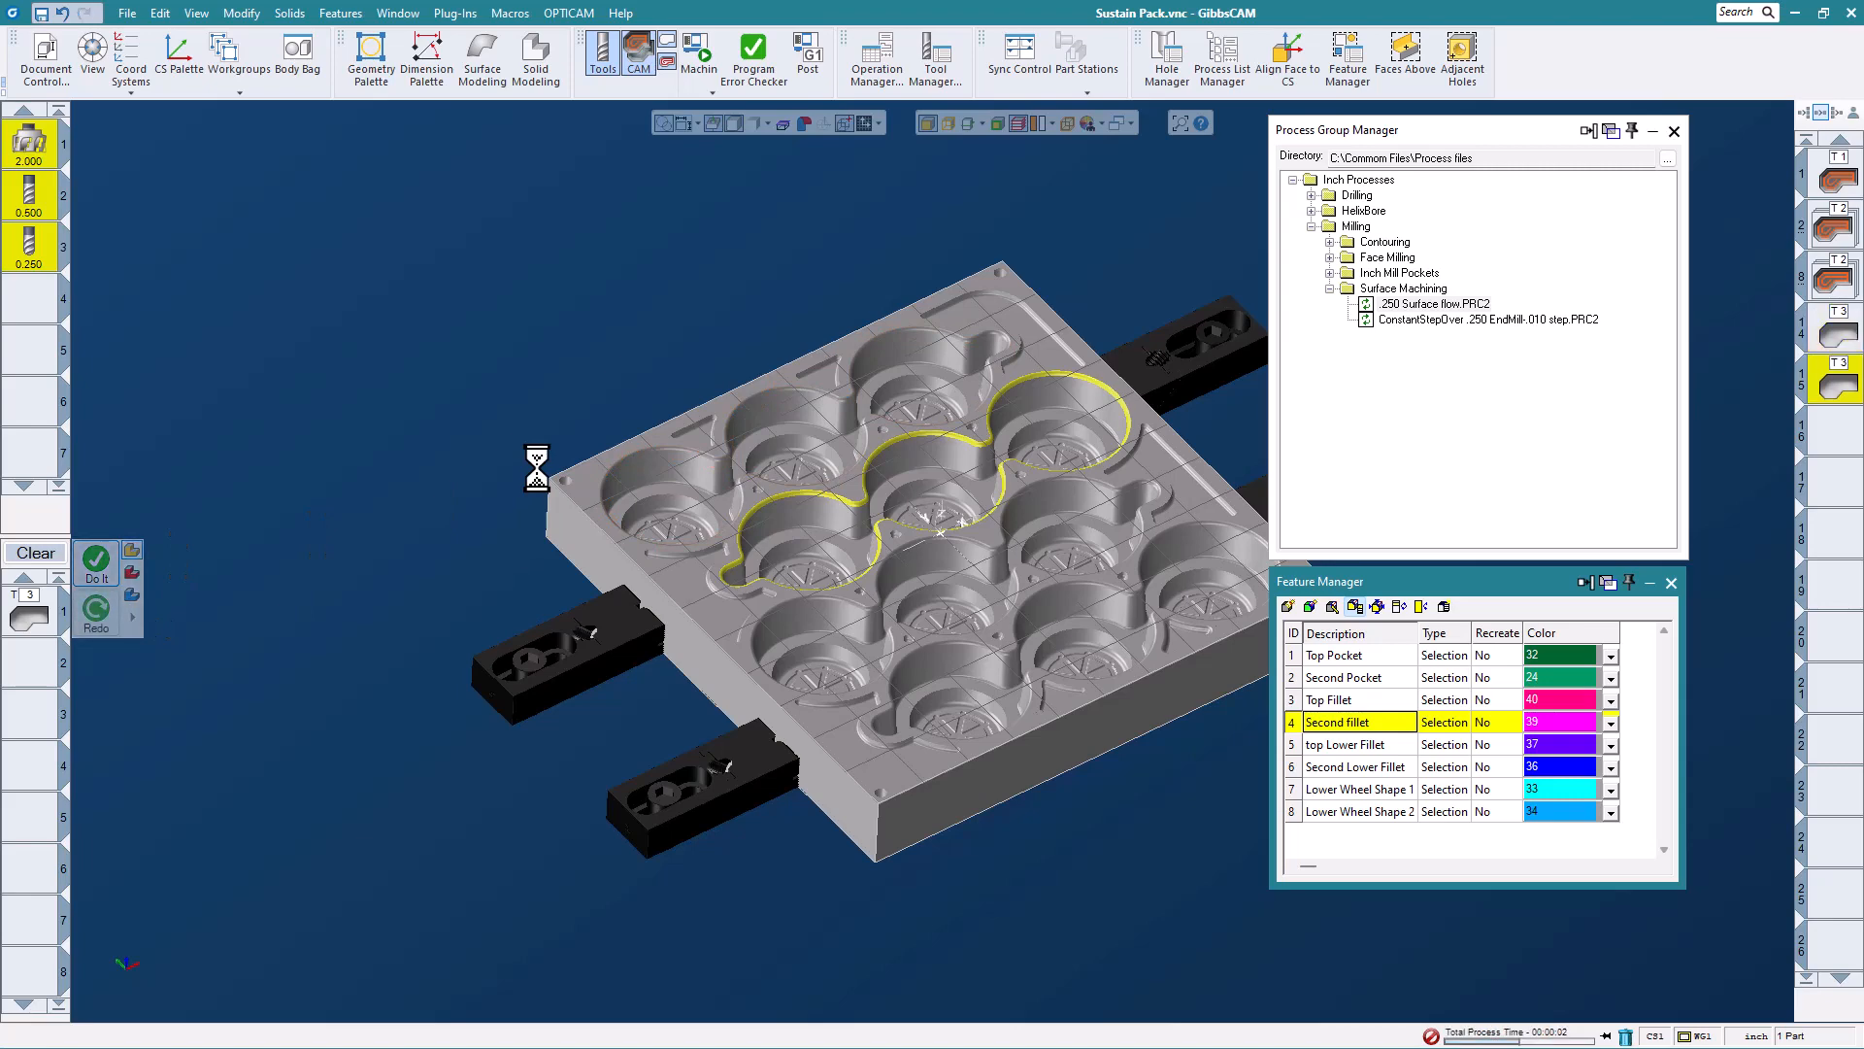
- Run the program in Machine Sim at maximum speed, examine the cutting inside the machine, and close the simulation
click(695, 55)
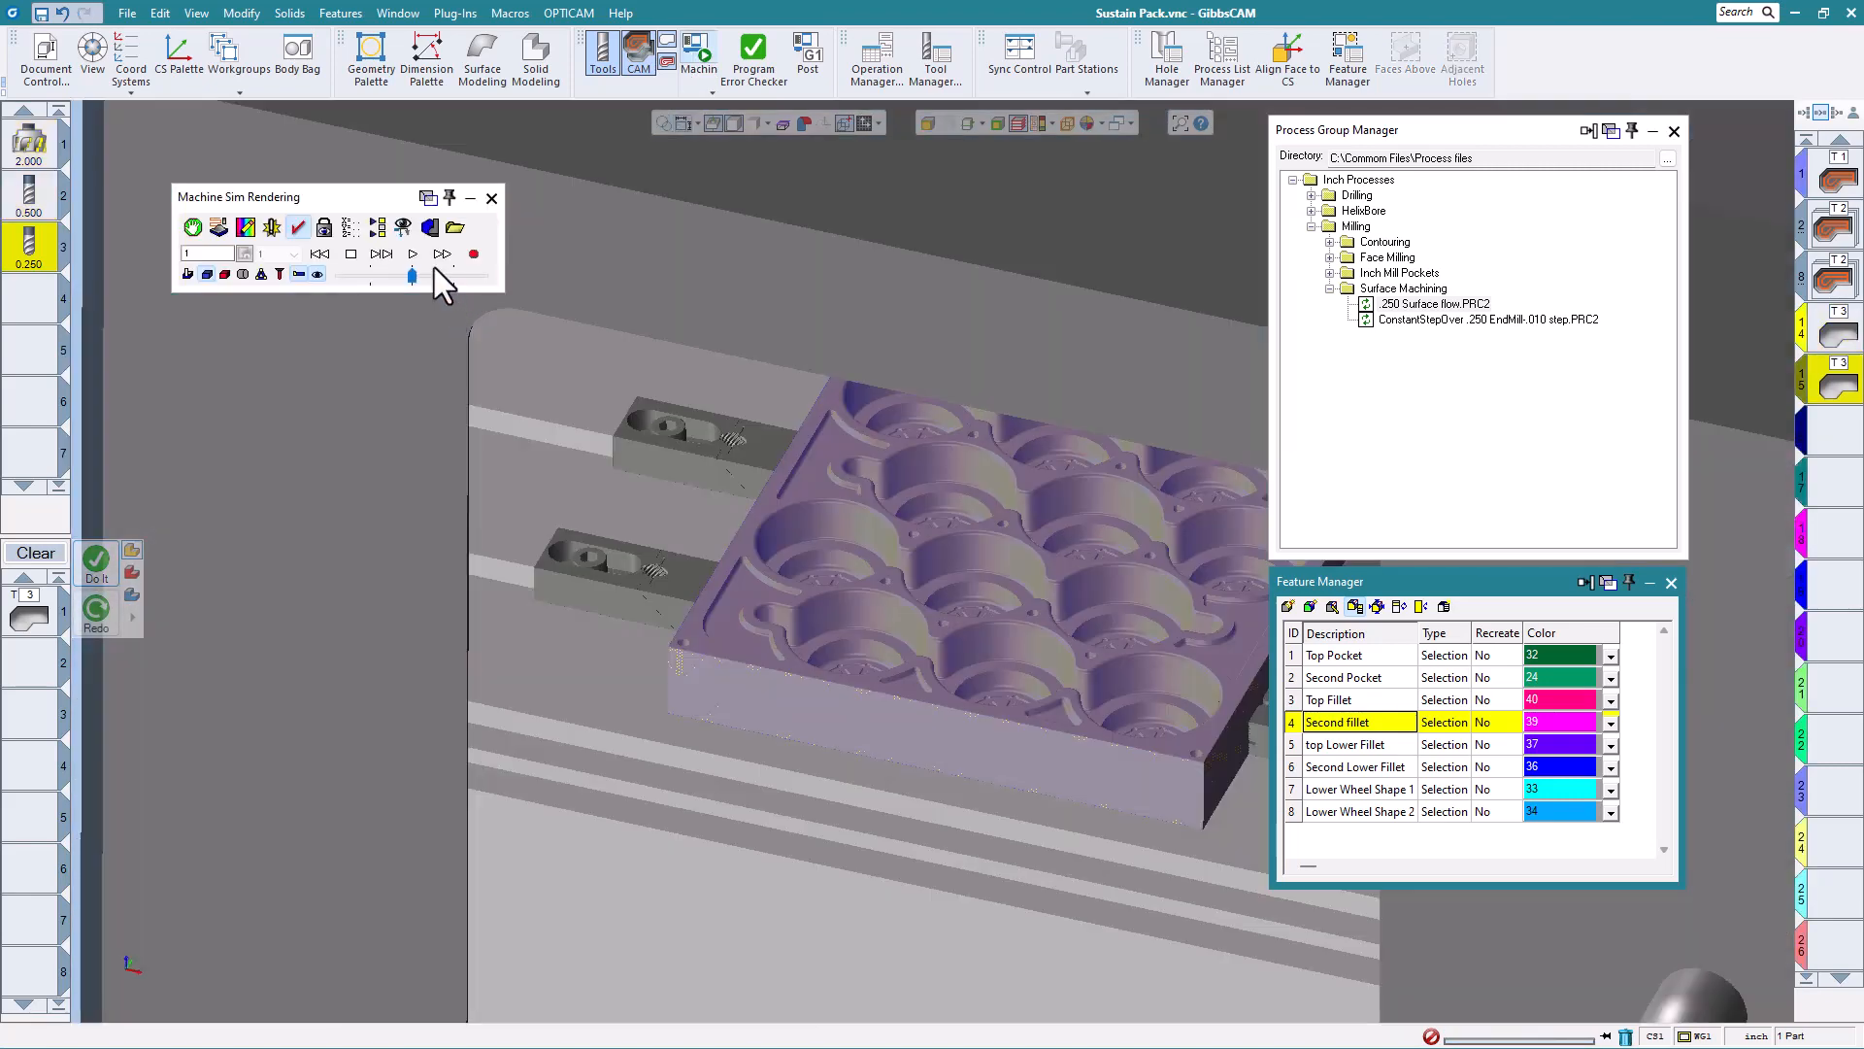
click(412, 255)
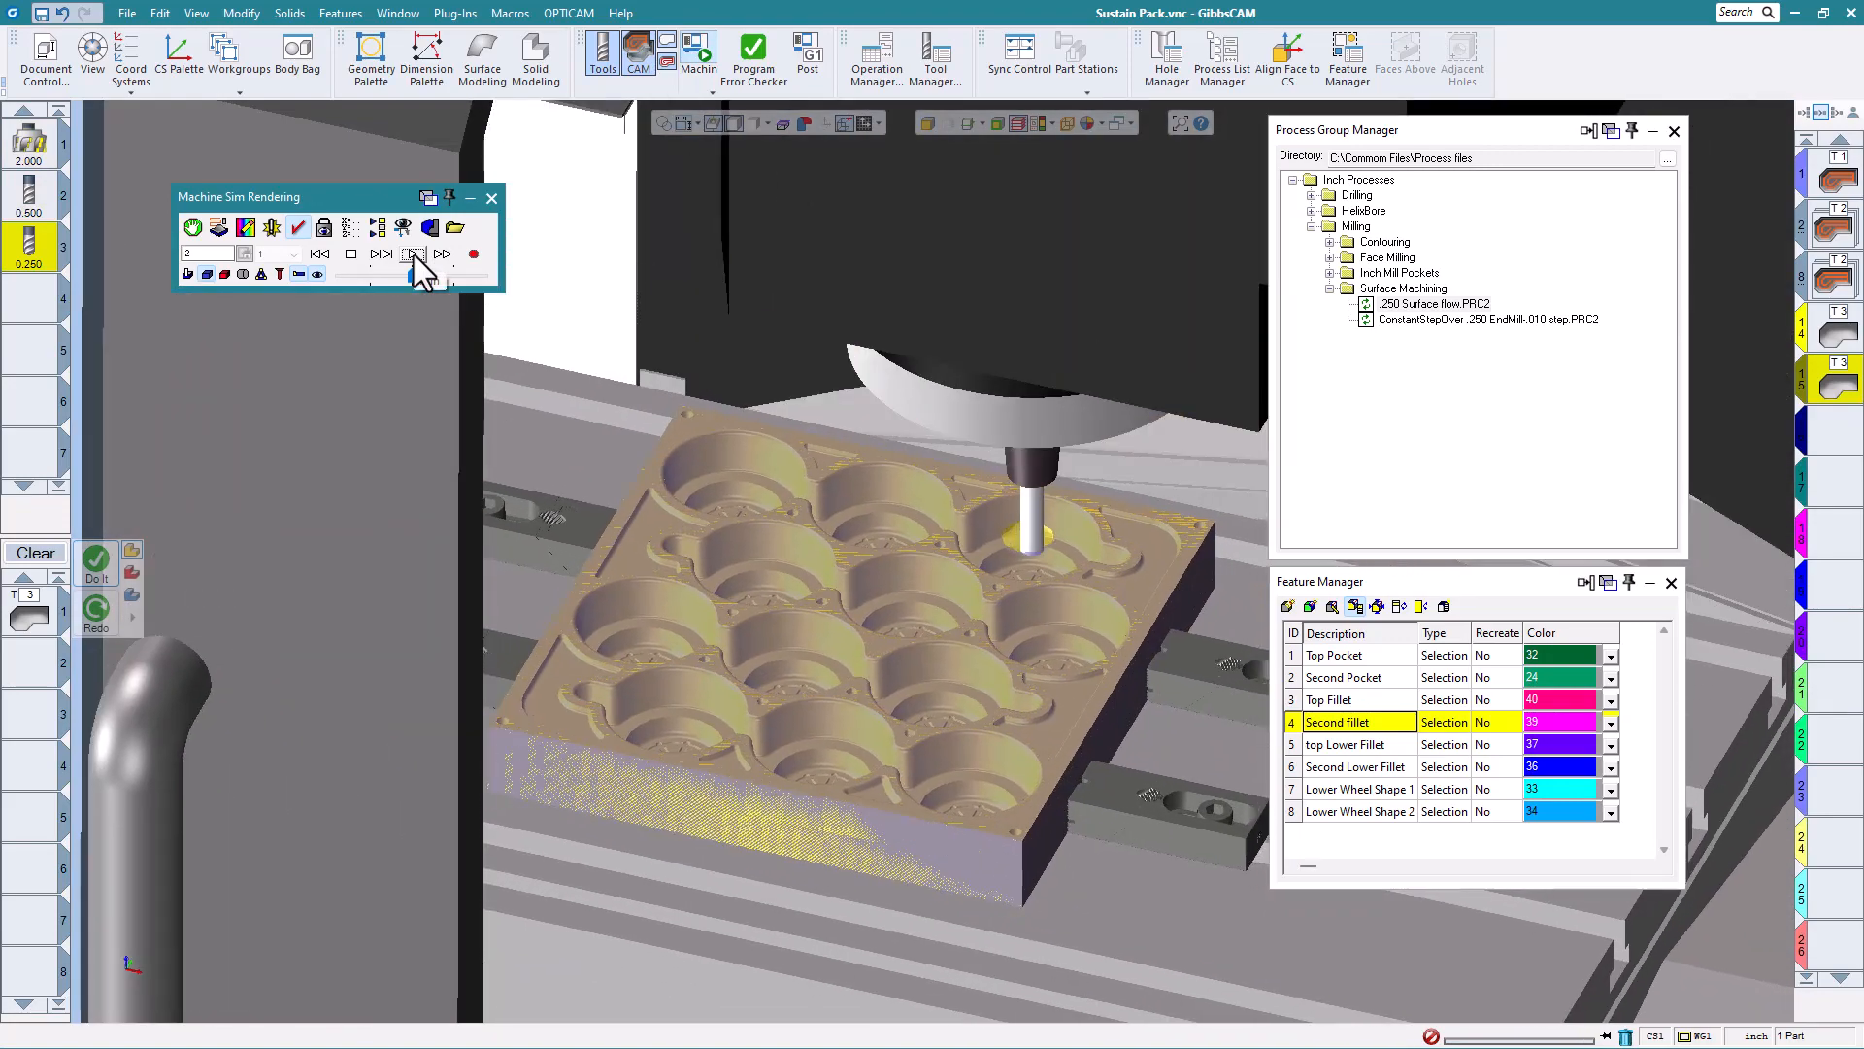
scroll(744, 521, down, 5)
drag(412, 276, 508, 283)
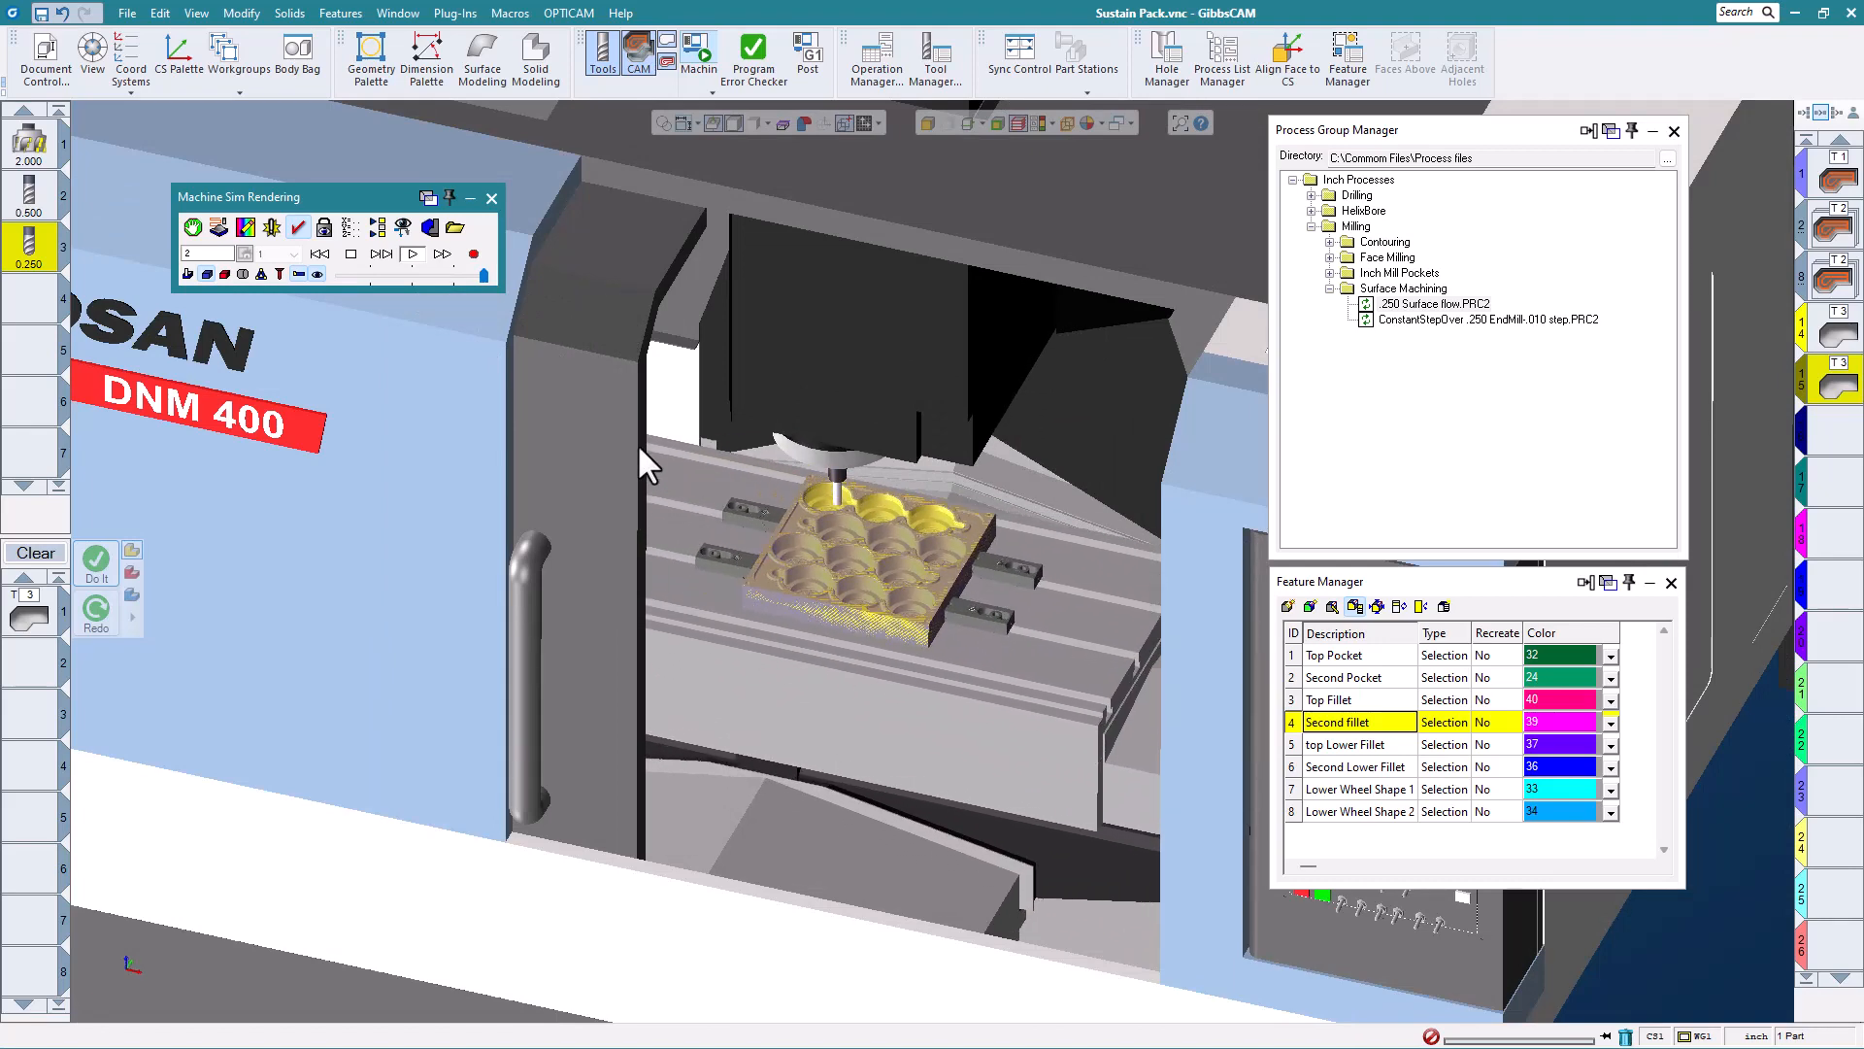
scroll(621, 568, down, 4)
middle_drag(608, 588, 514, 529)
scroll(855, 611, up, 6)
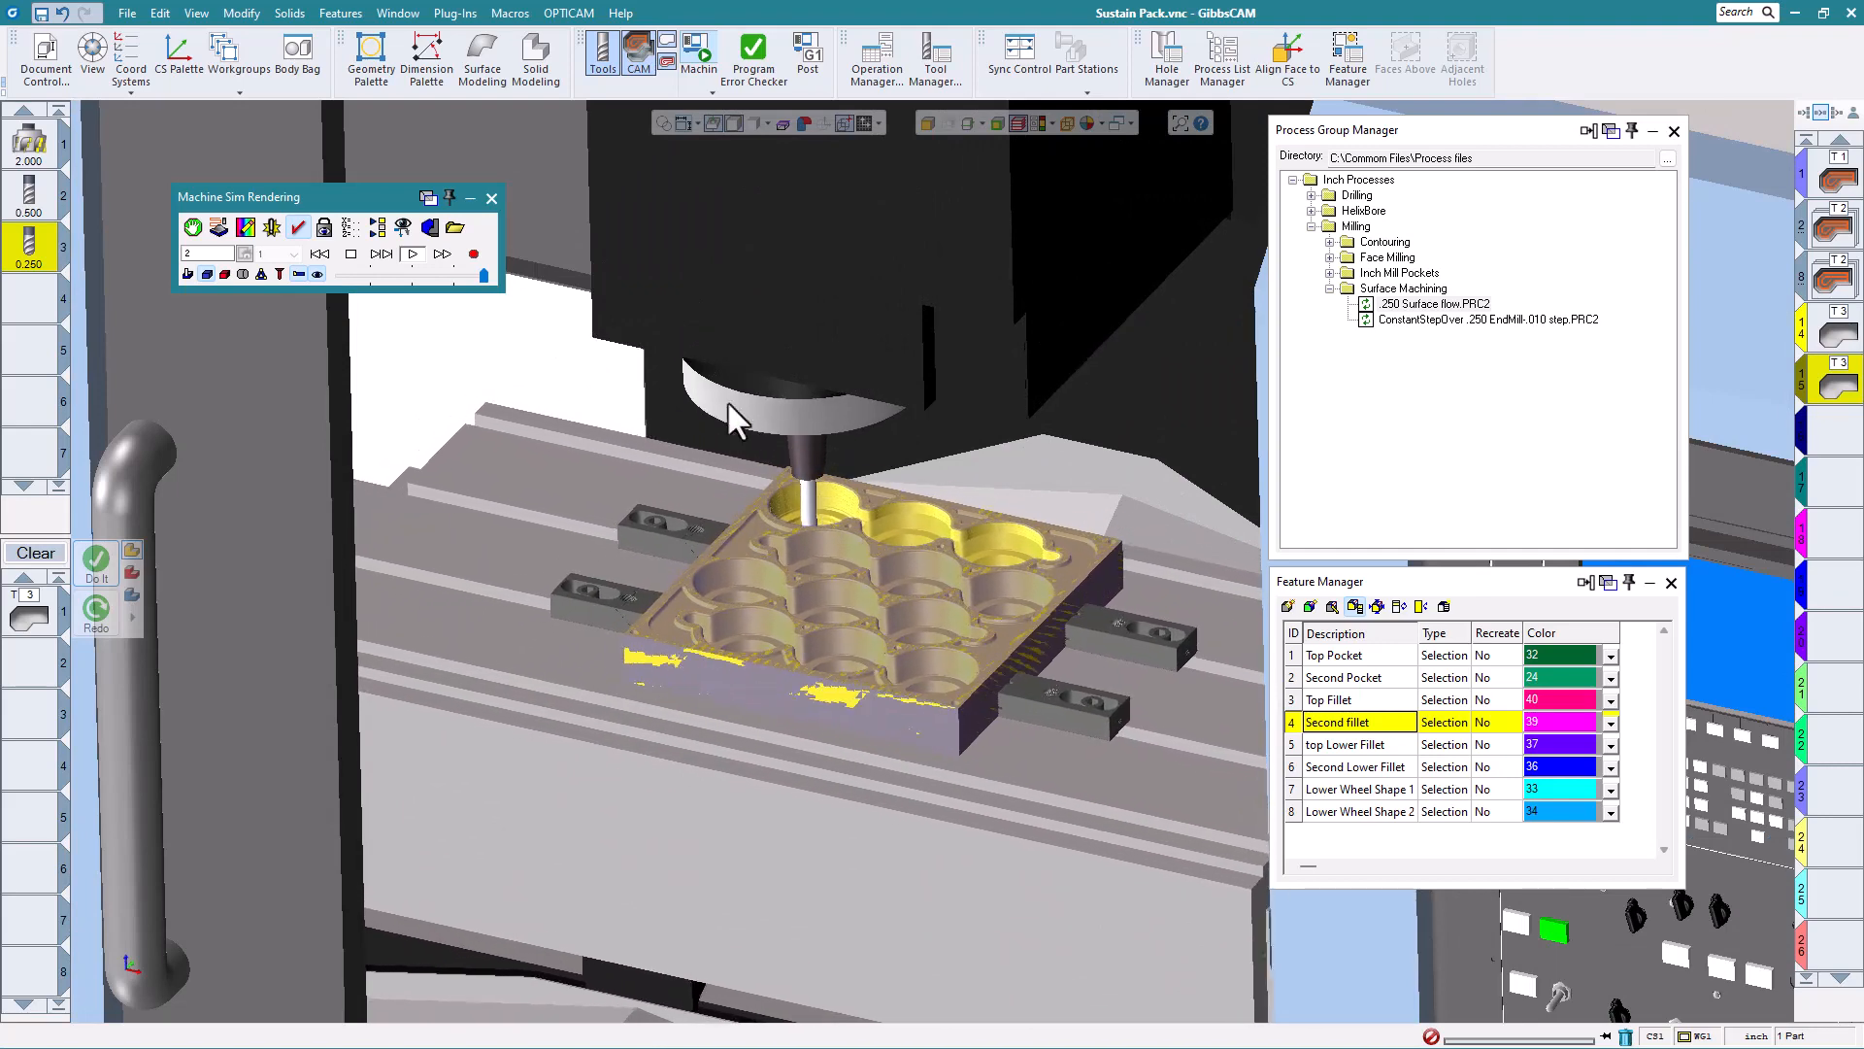
click(493, 200)
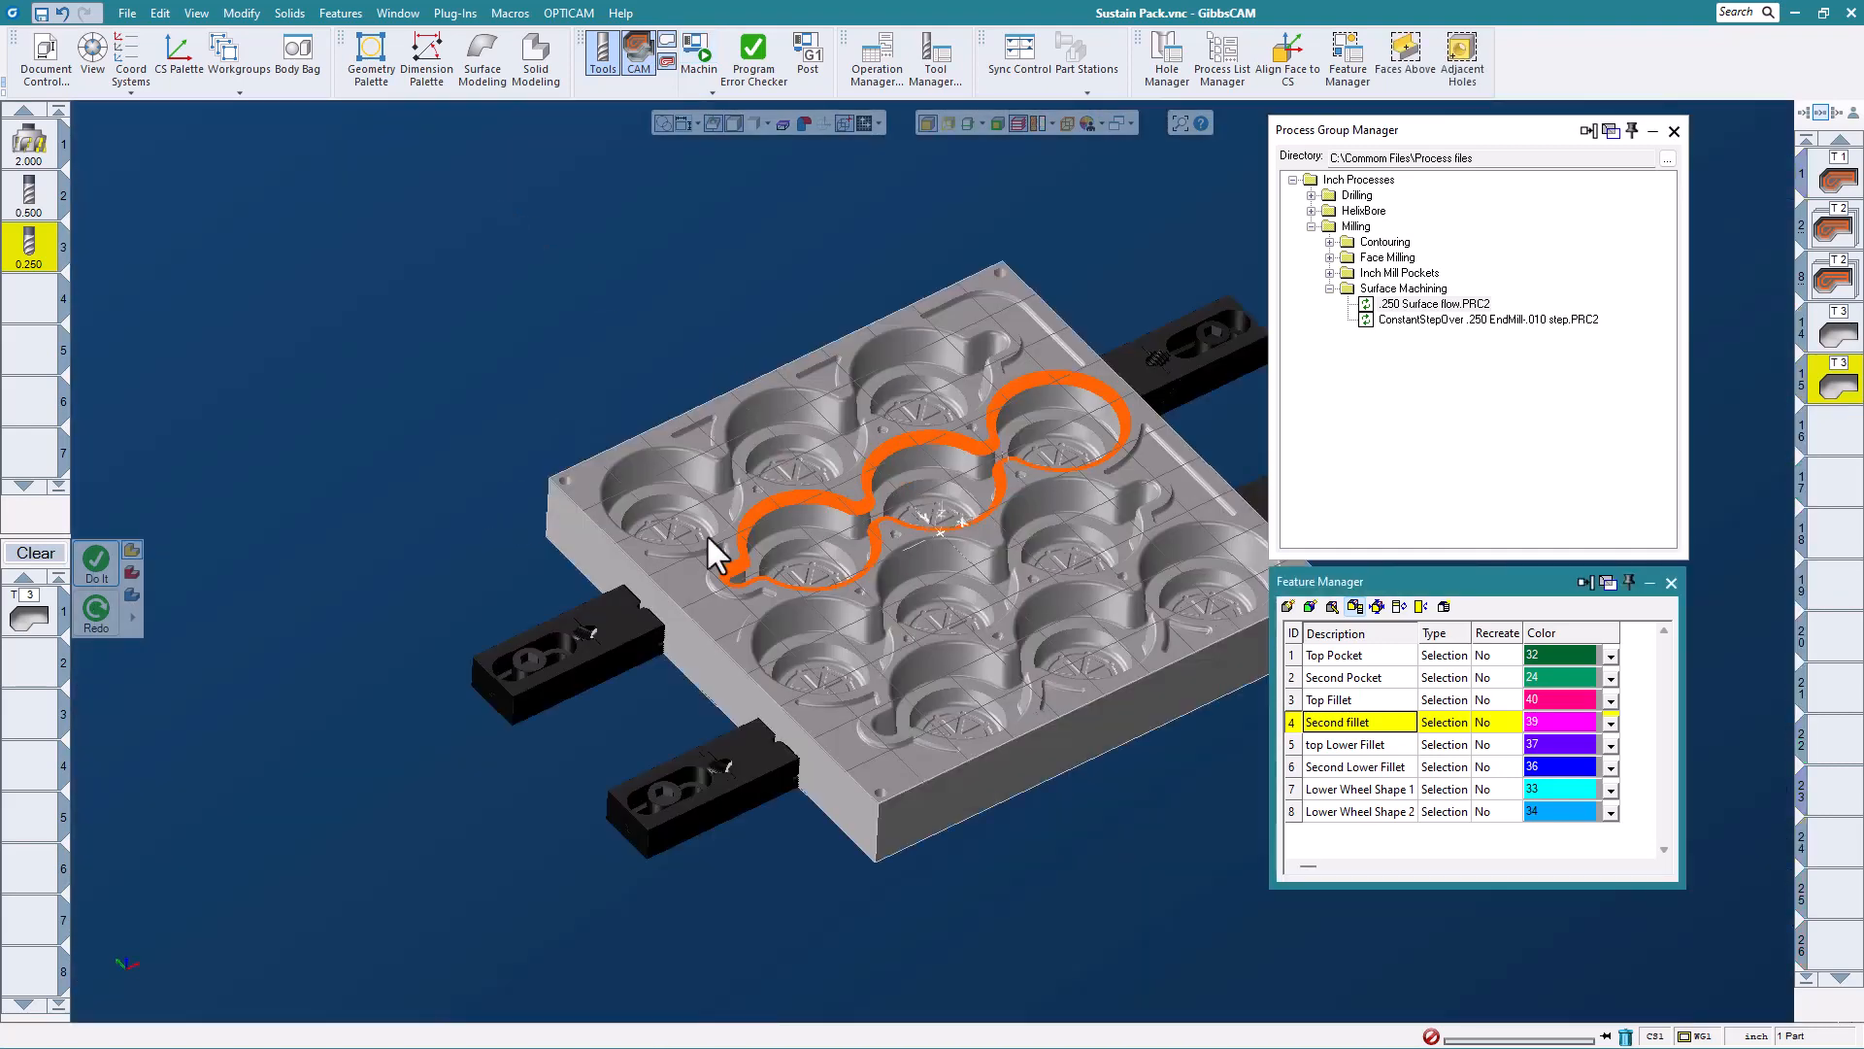
- Copy the Top Pocket roughing operations with TpTrans, translating them -5.5 in V in the XY plane with one repeat
scroll(707, 533, down, 2)
scroll(924, 586, up, 1)
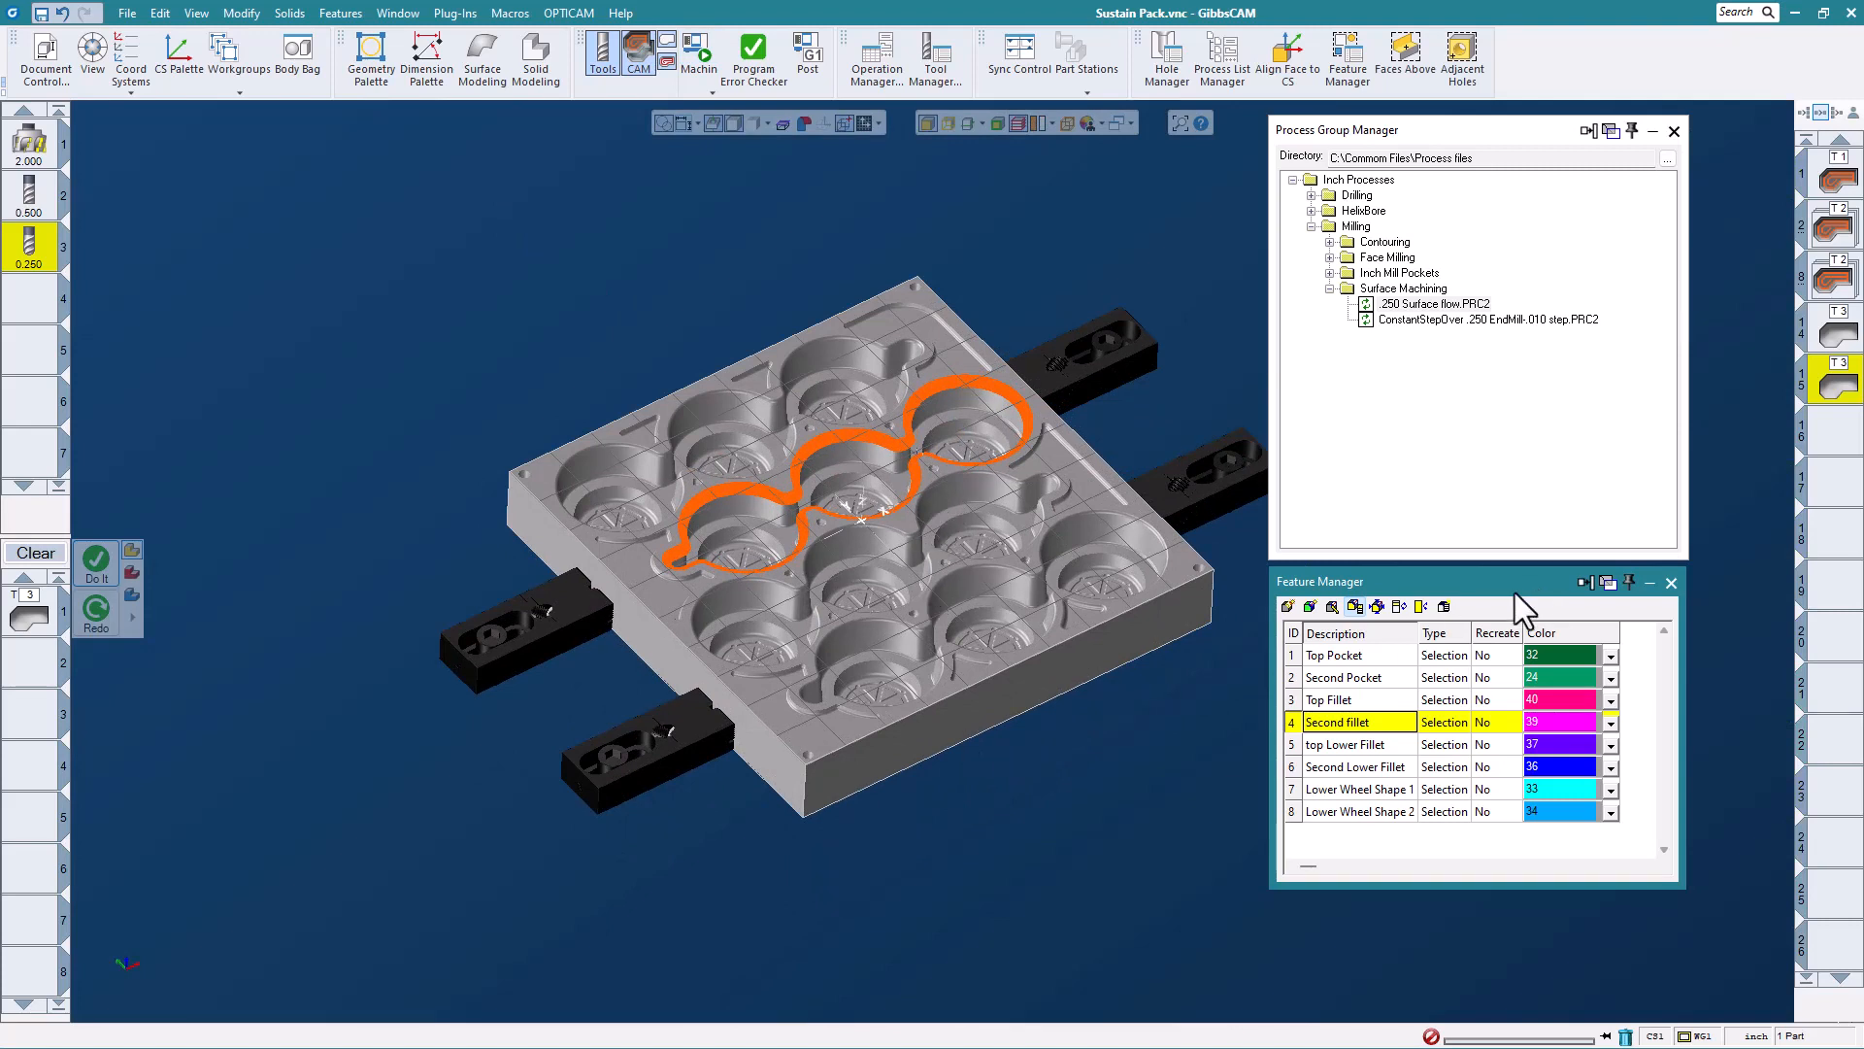
click(1835, 230)
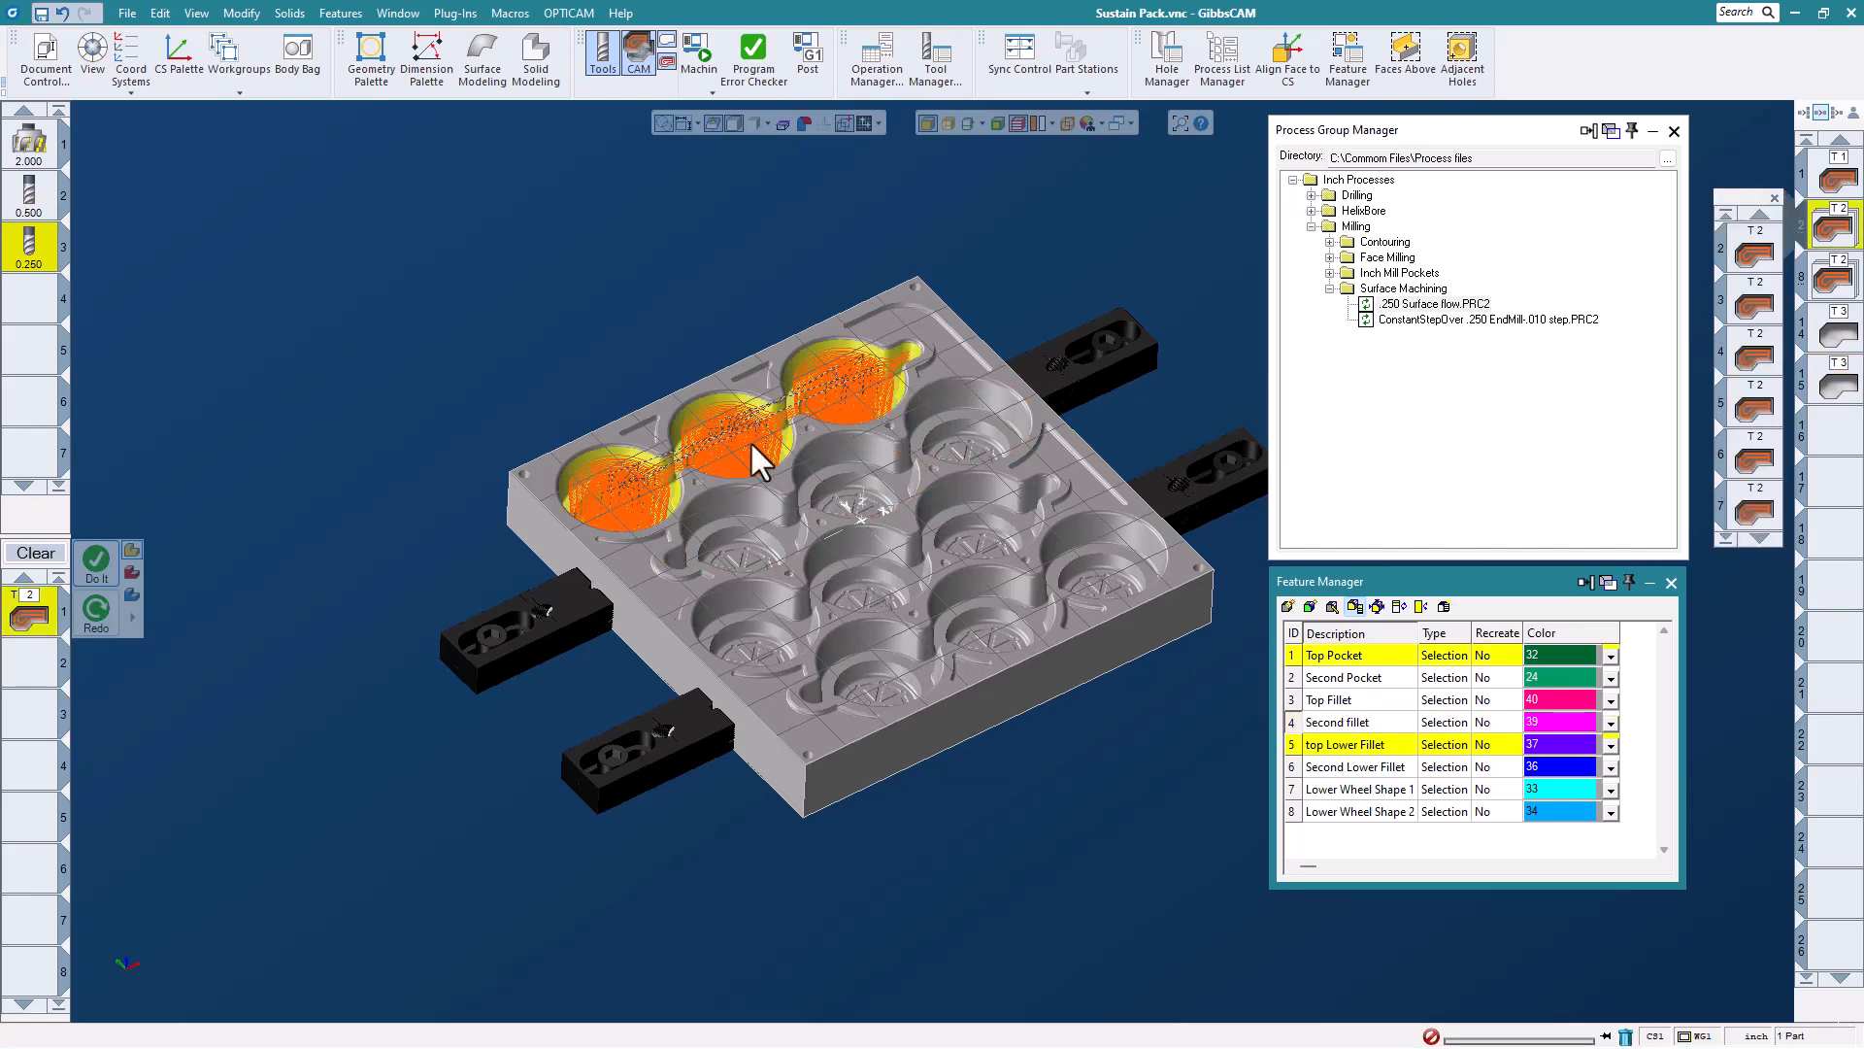
click(456, 13)
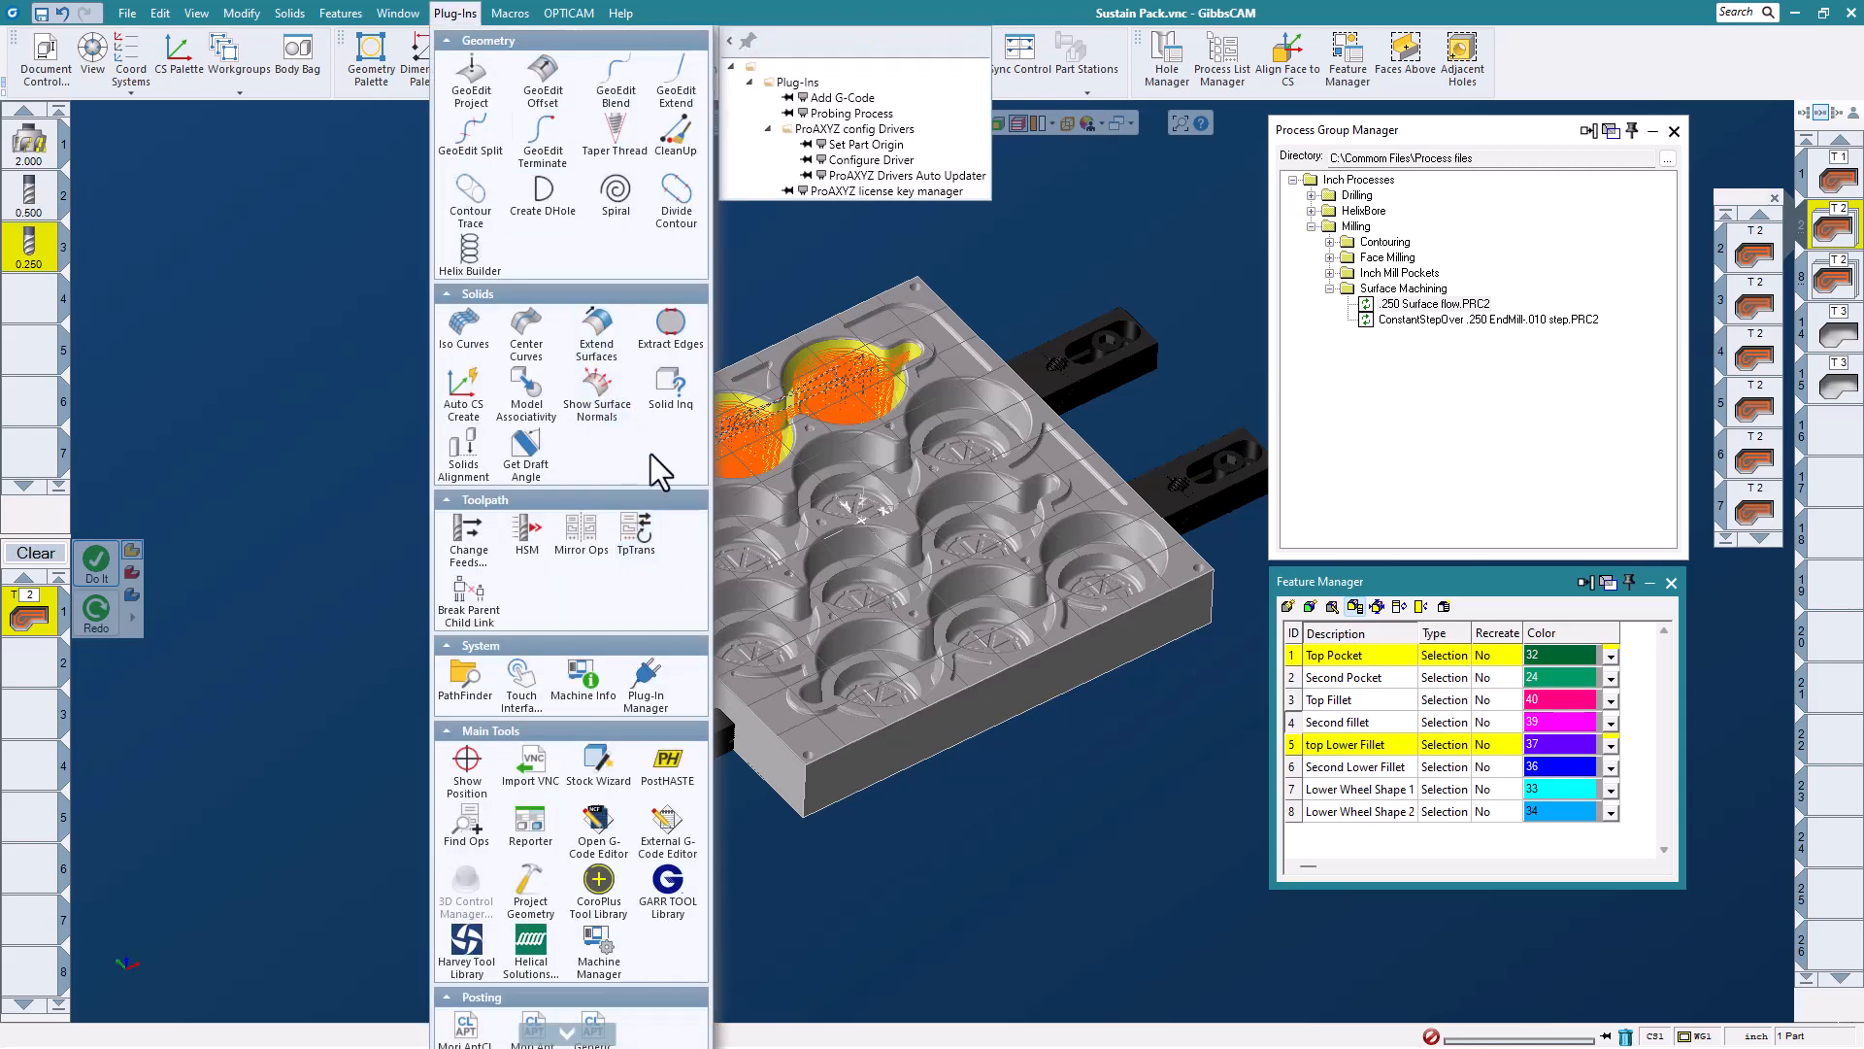
click(641, 524)
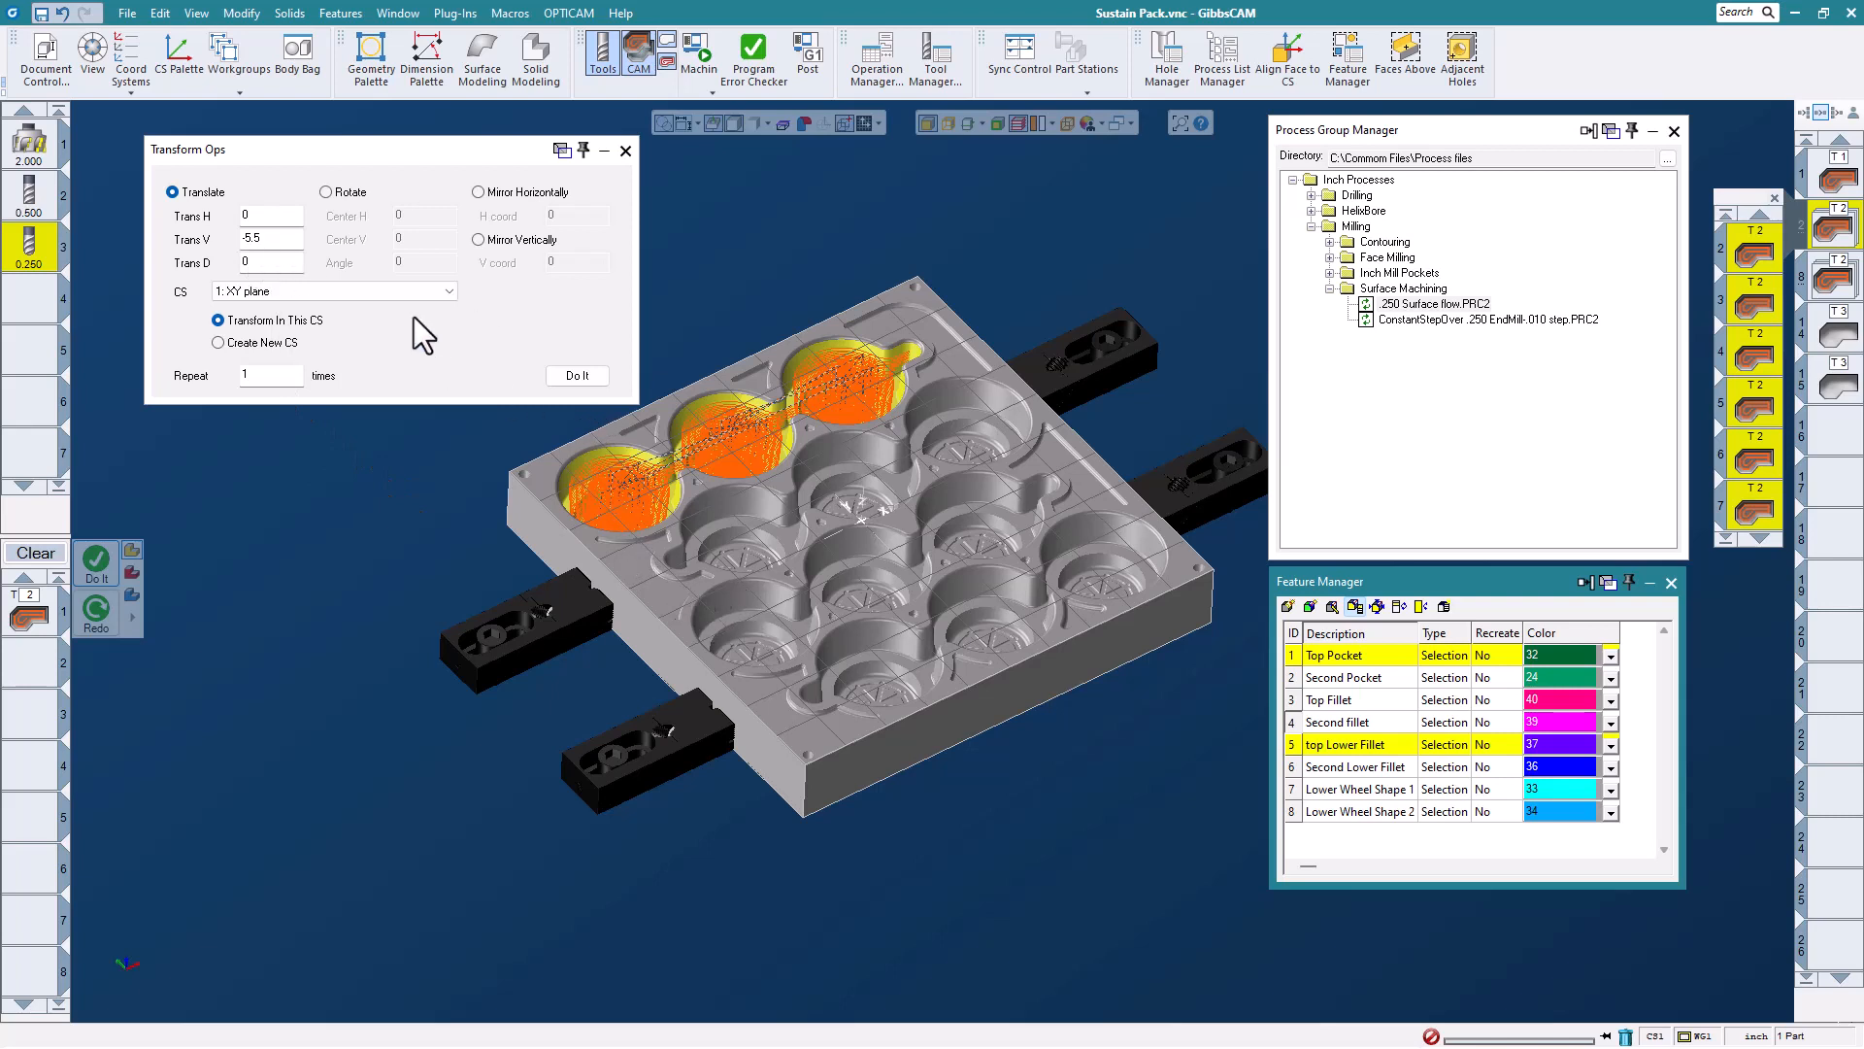
click(578, 376)
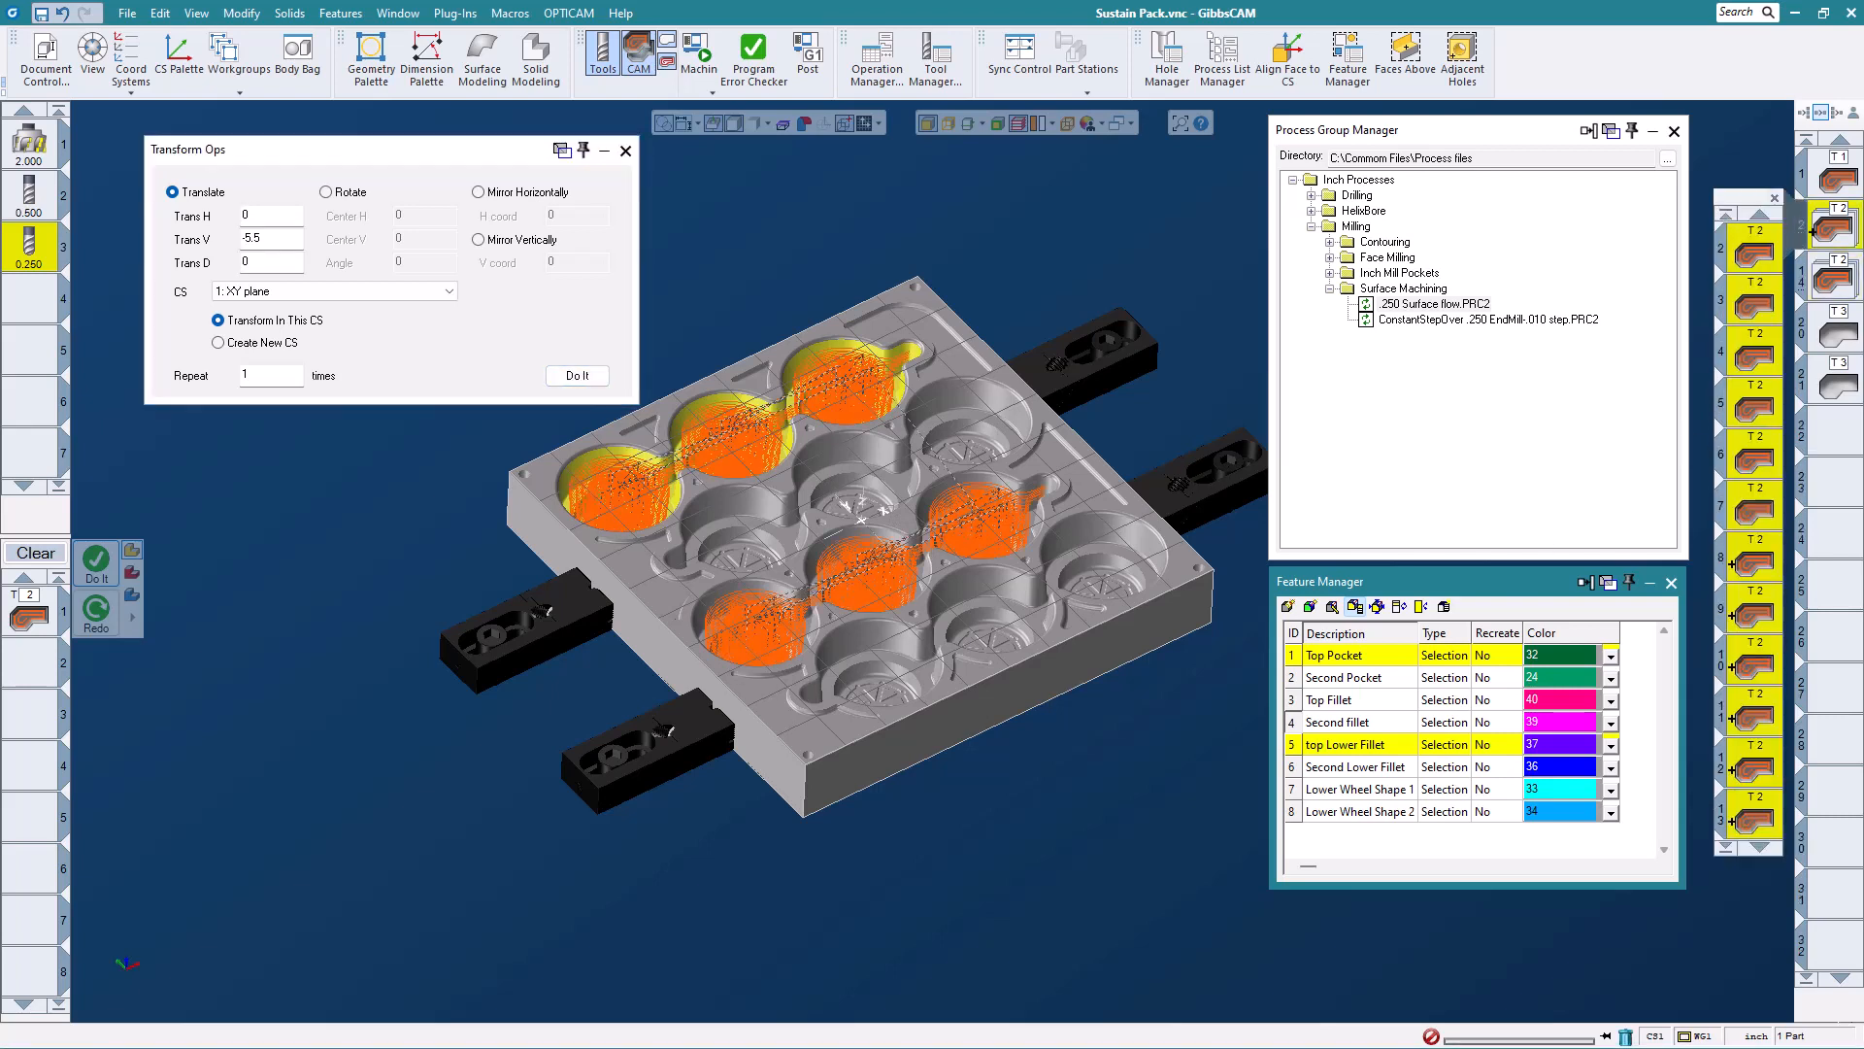
click(1775, 197)
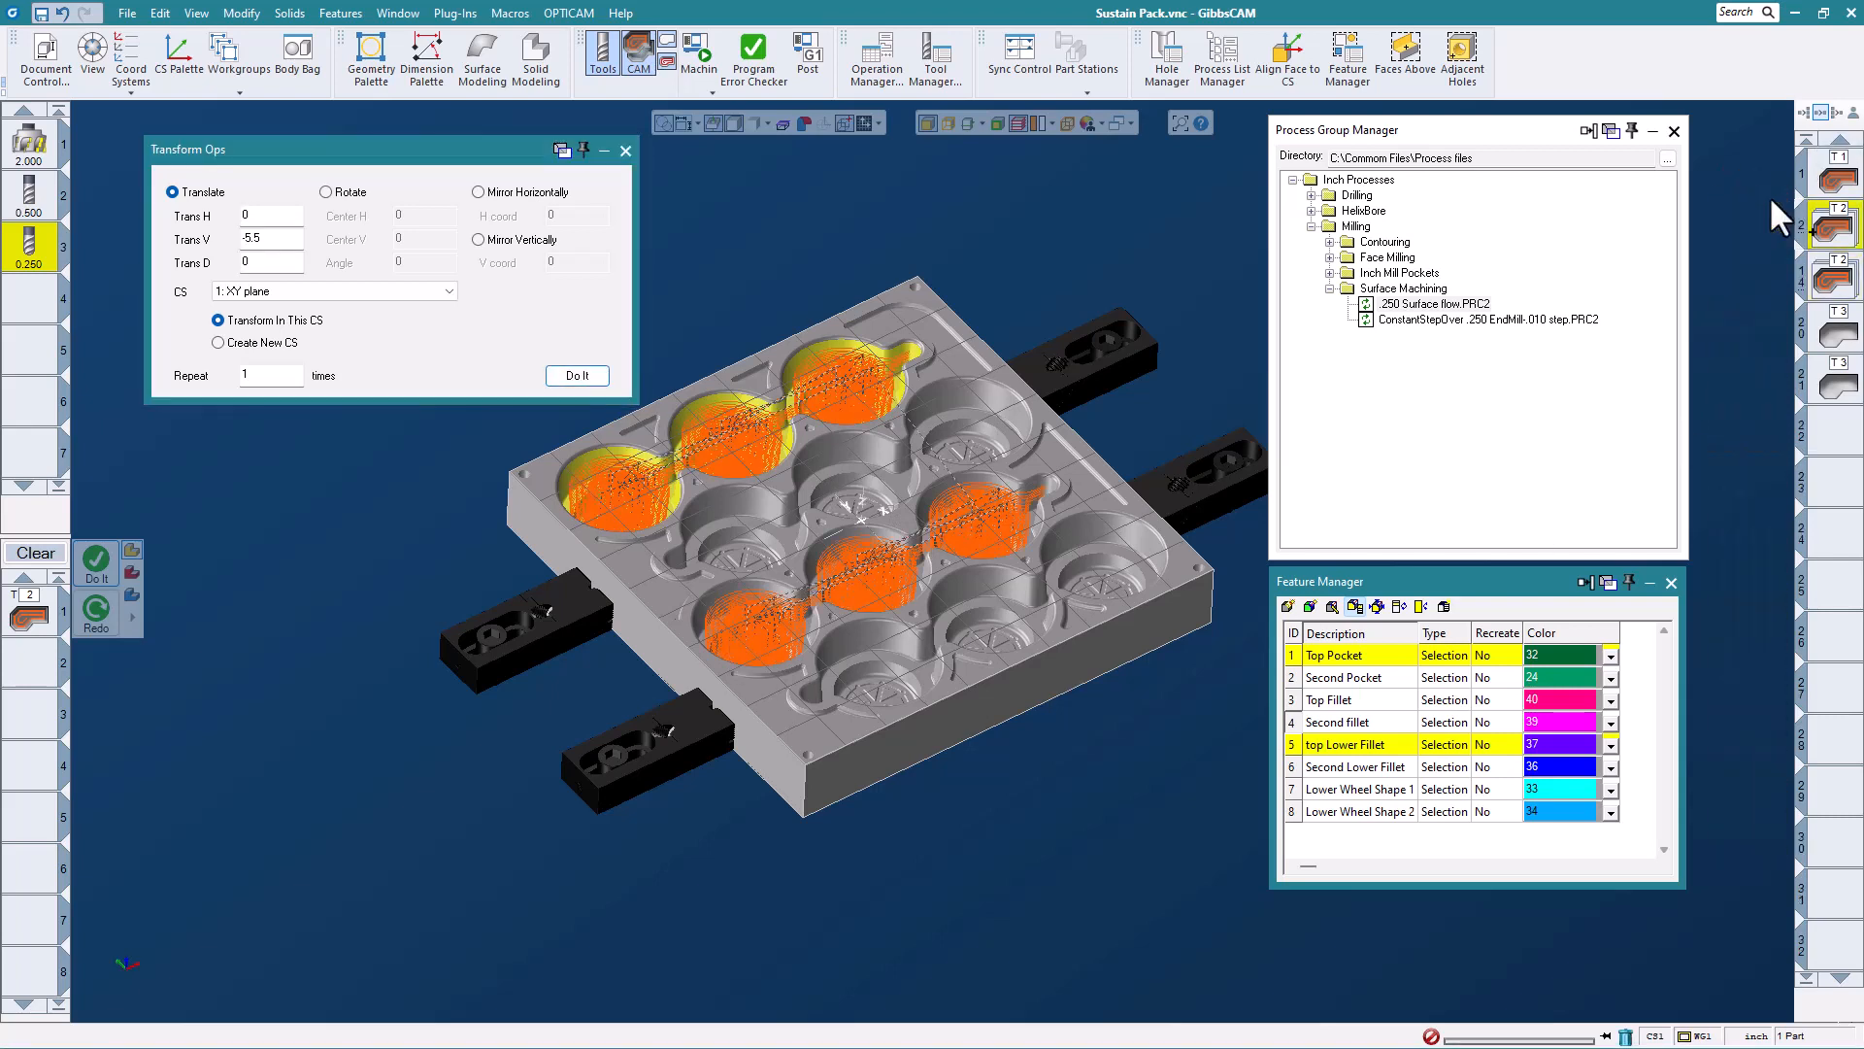
- Copy the Second Pocket roughing operations with the same -5.5 V translation, repeated once, and close their operation group
click(1835, 279)
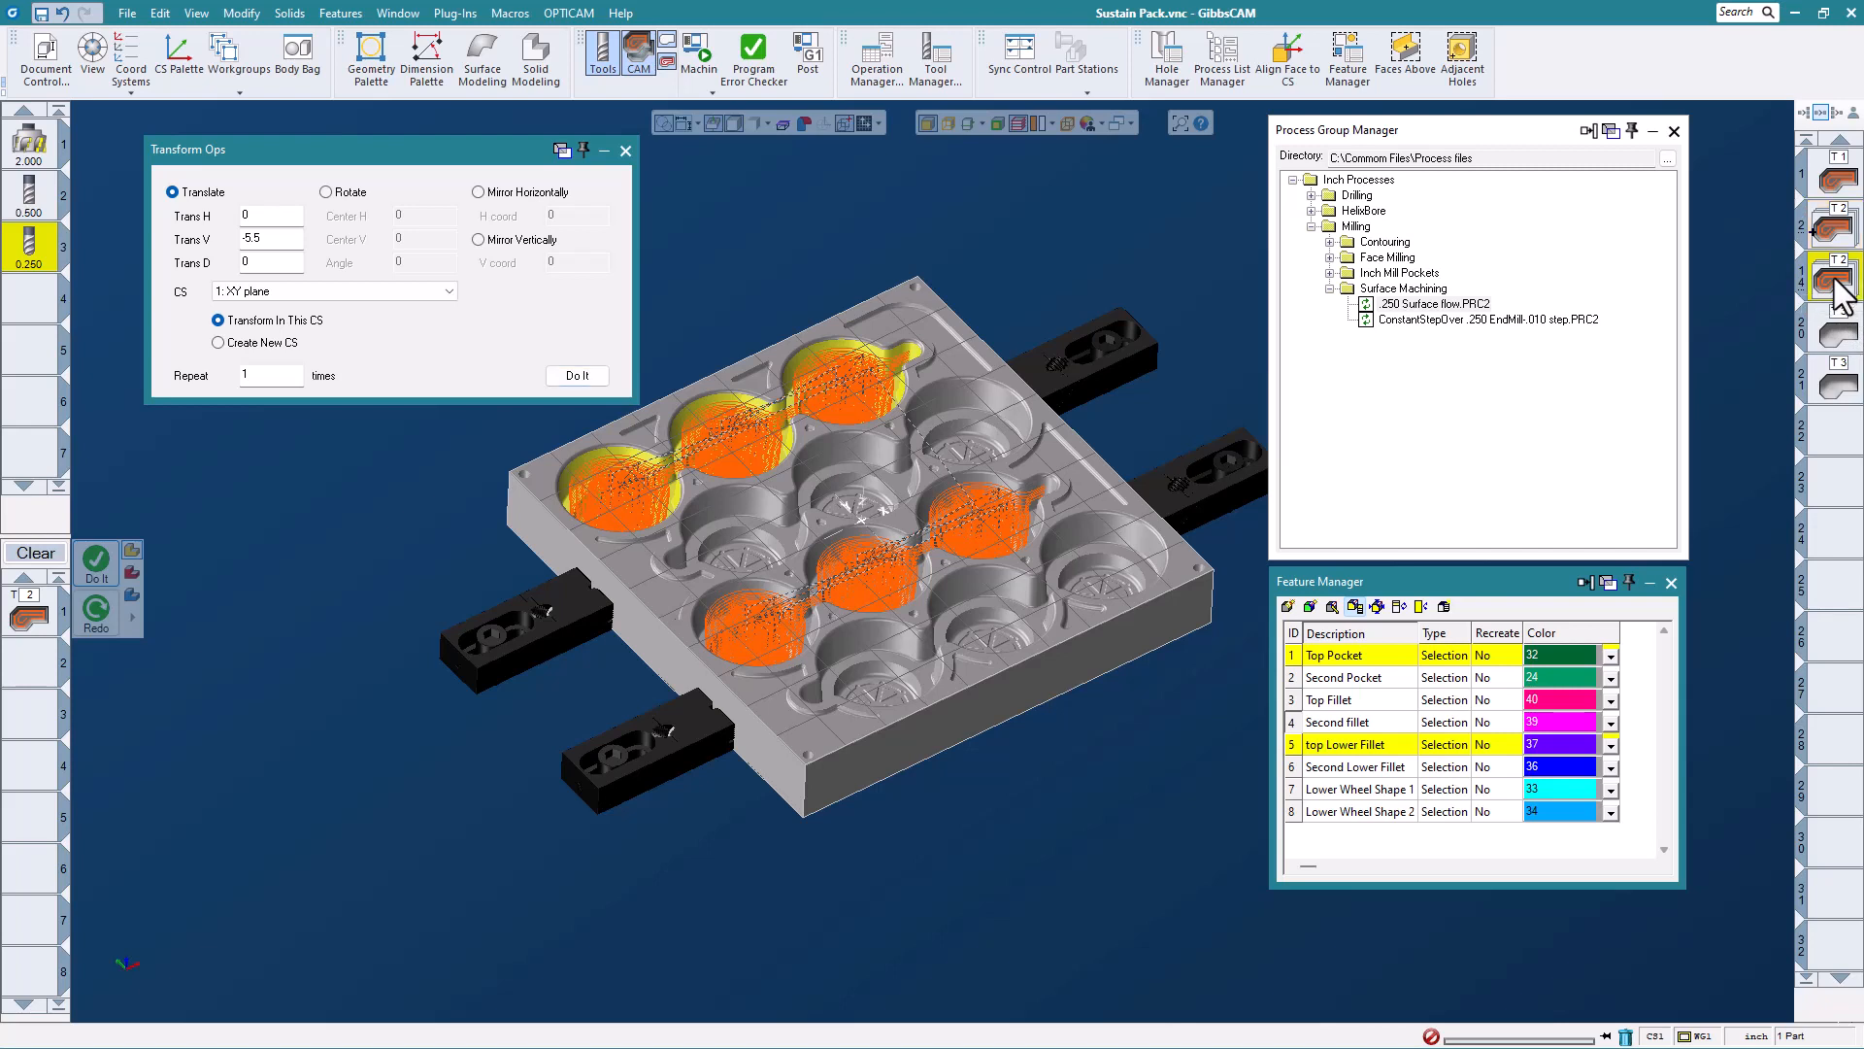
double_click(1836, 280)
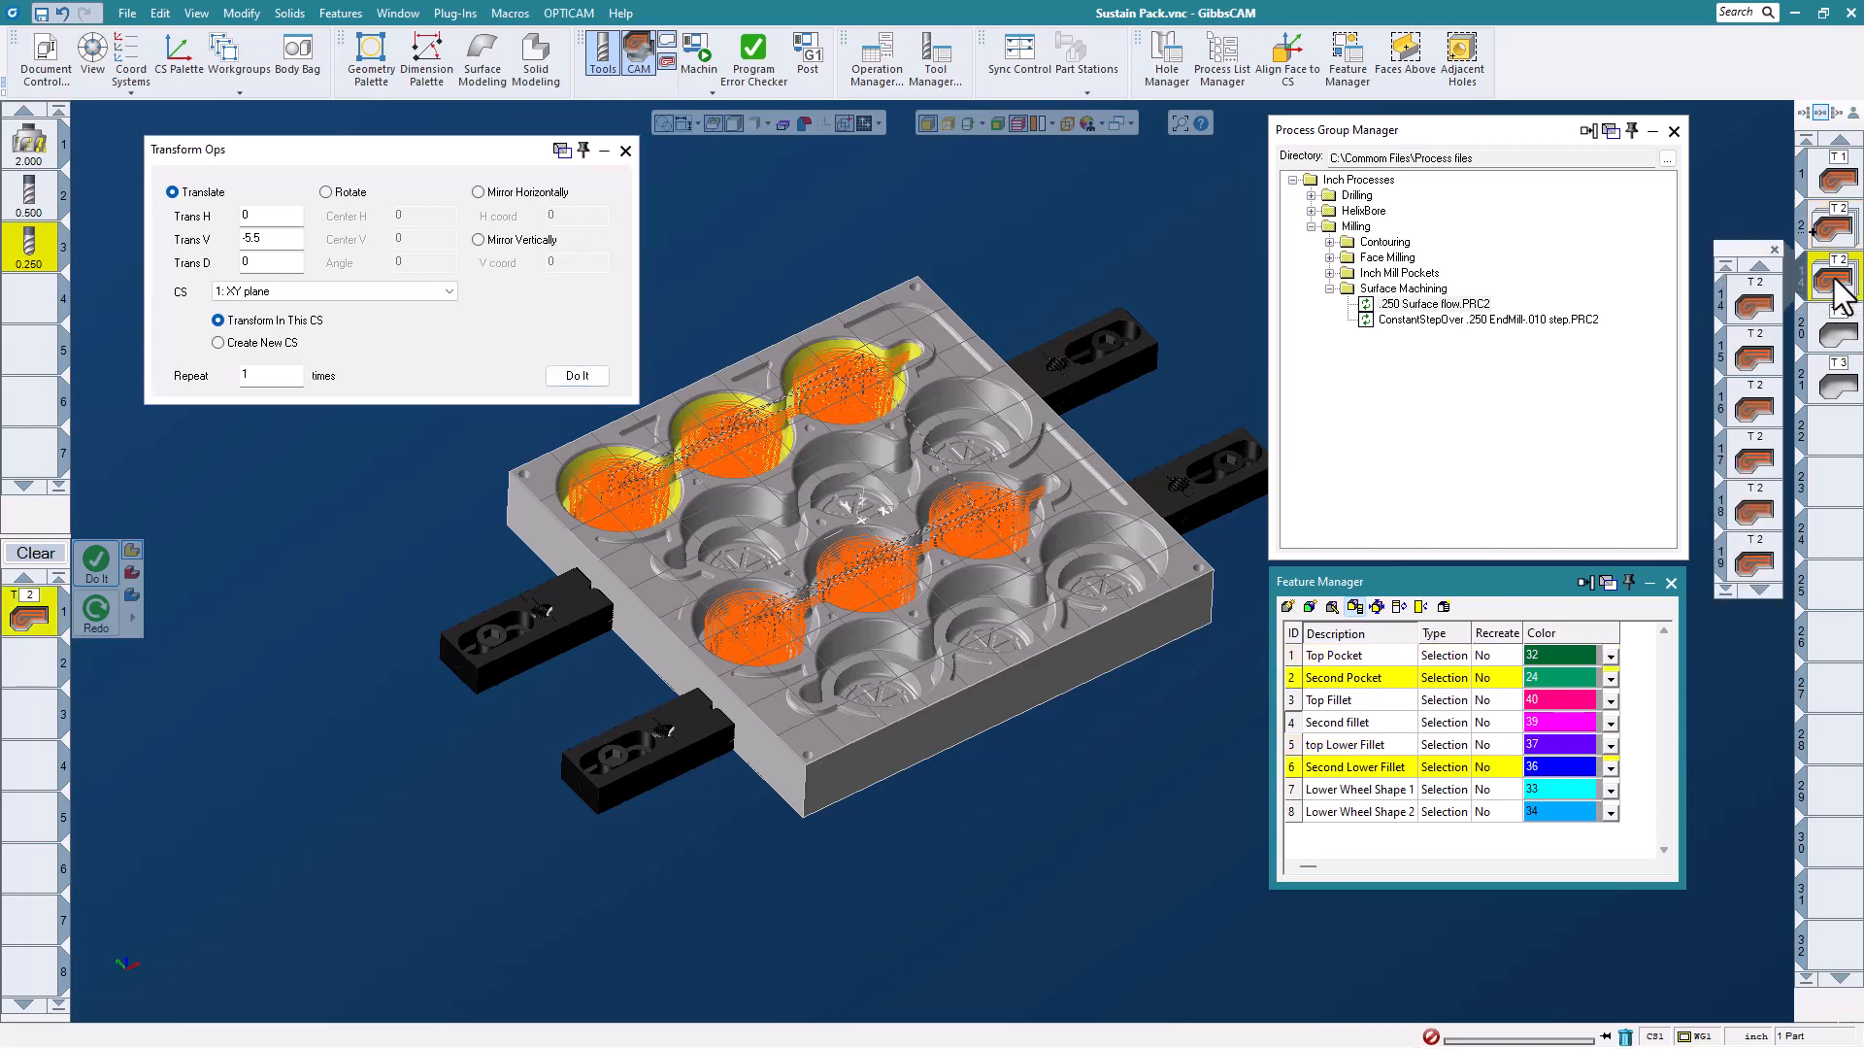
click(587, 377)
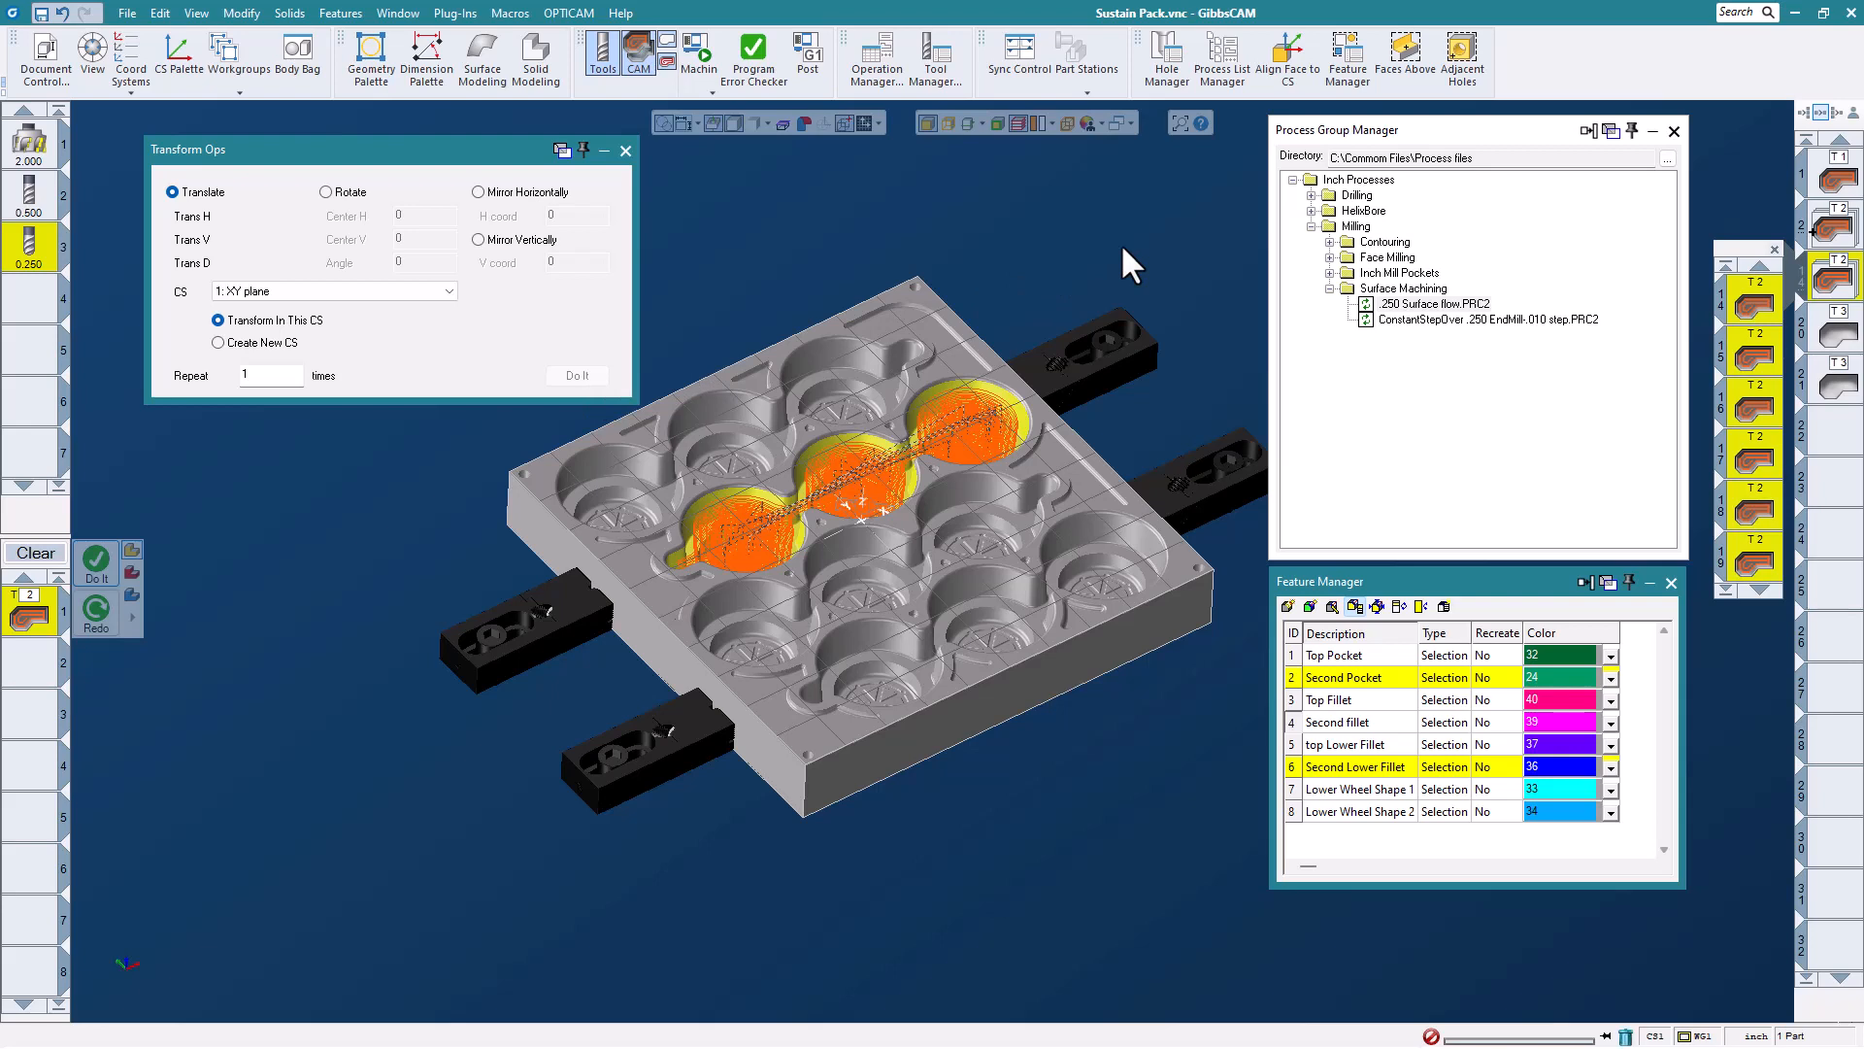
click(1775, 249)
- Copy the Top Fillet and Second fillet operations with the same -5.5 V translation, repeated once each, and close the transform dialog
click(1834, 333)
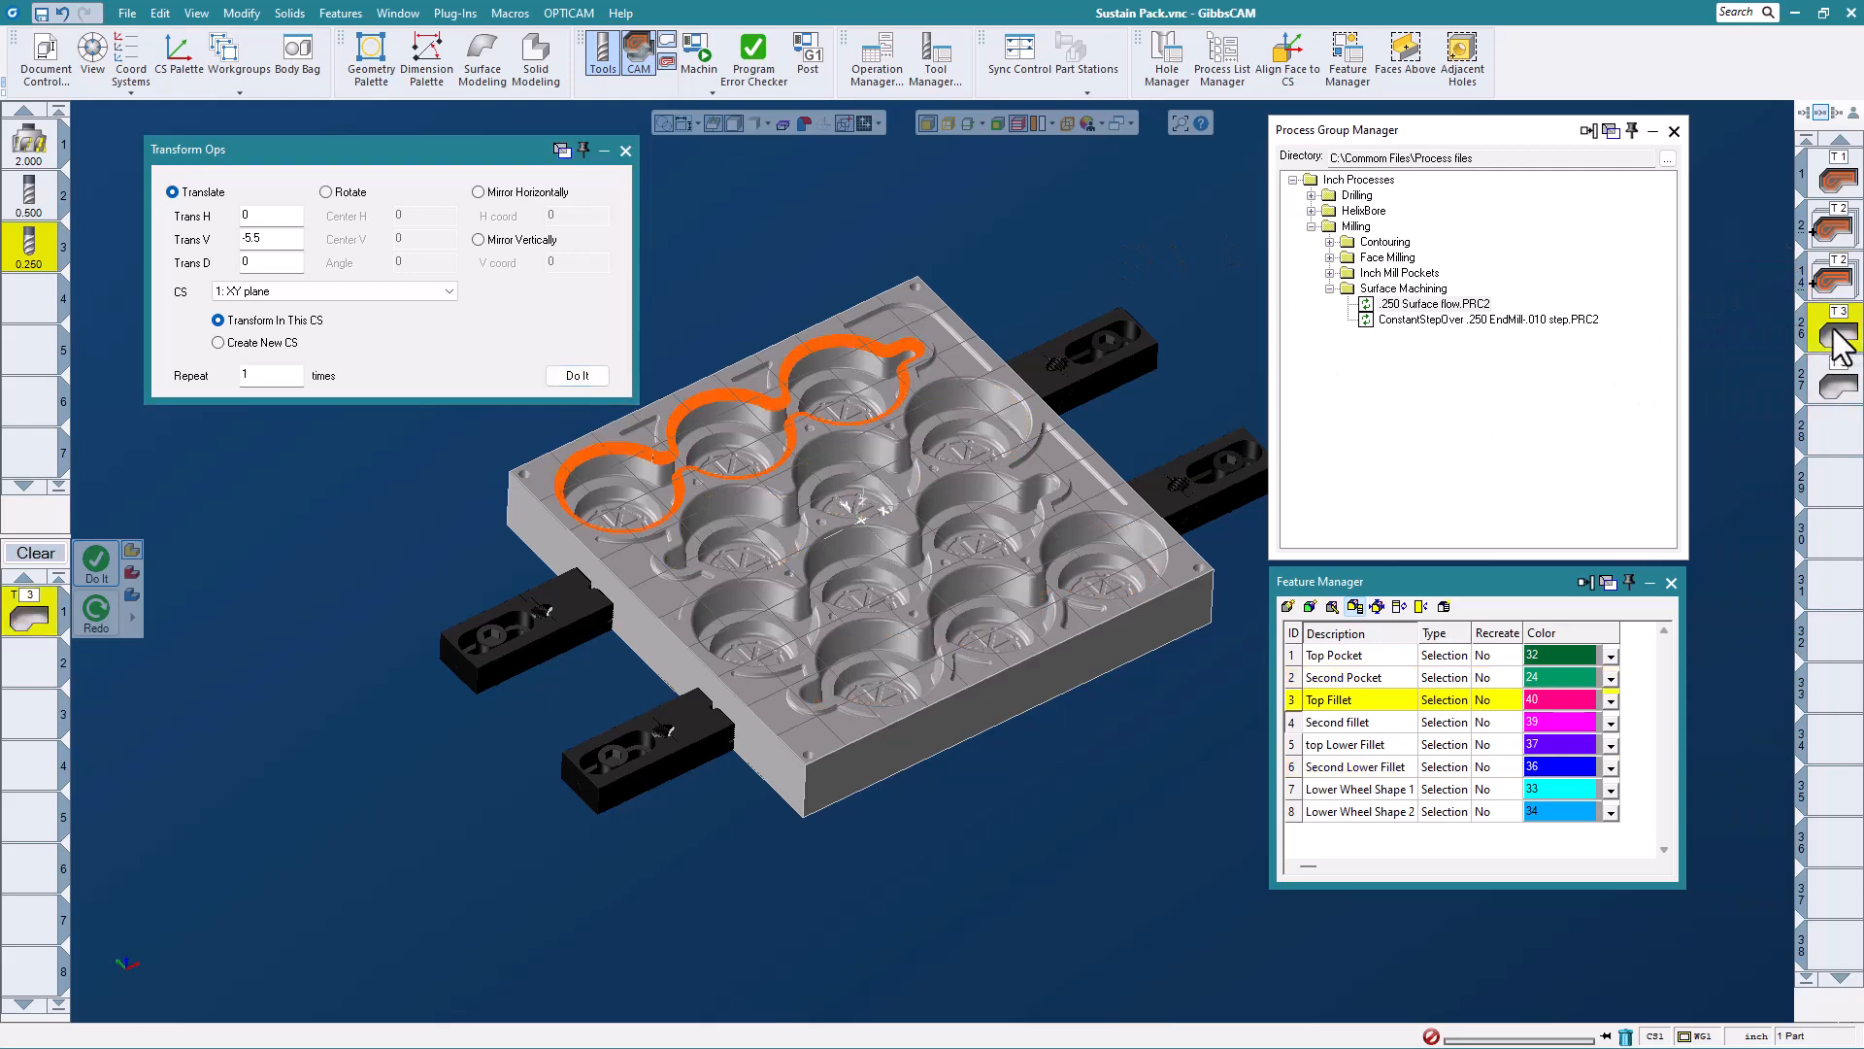
click(571, 375)
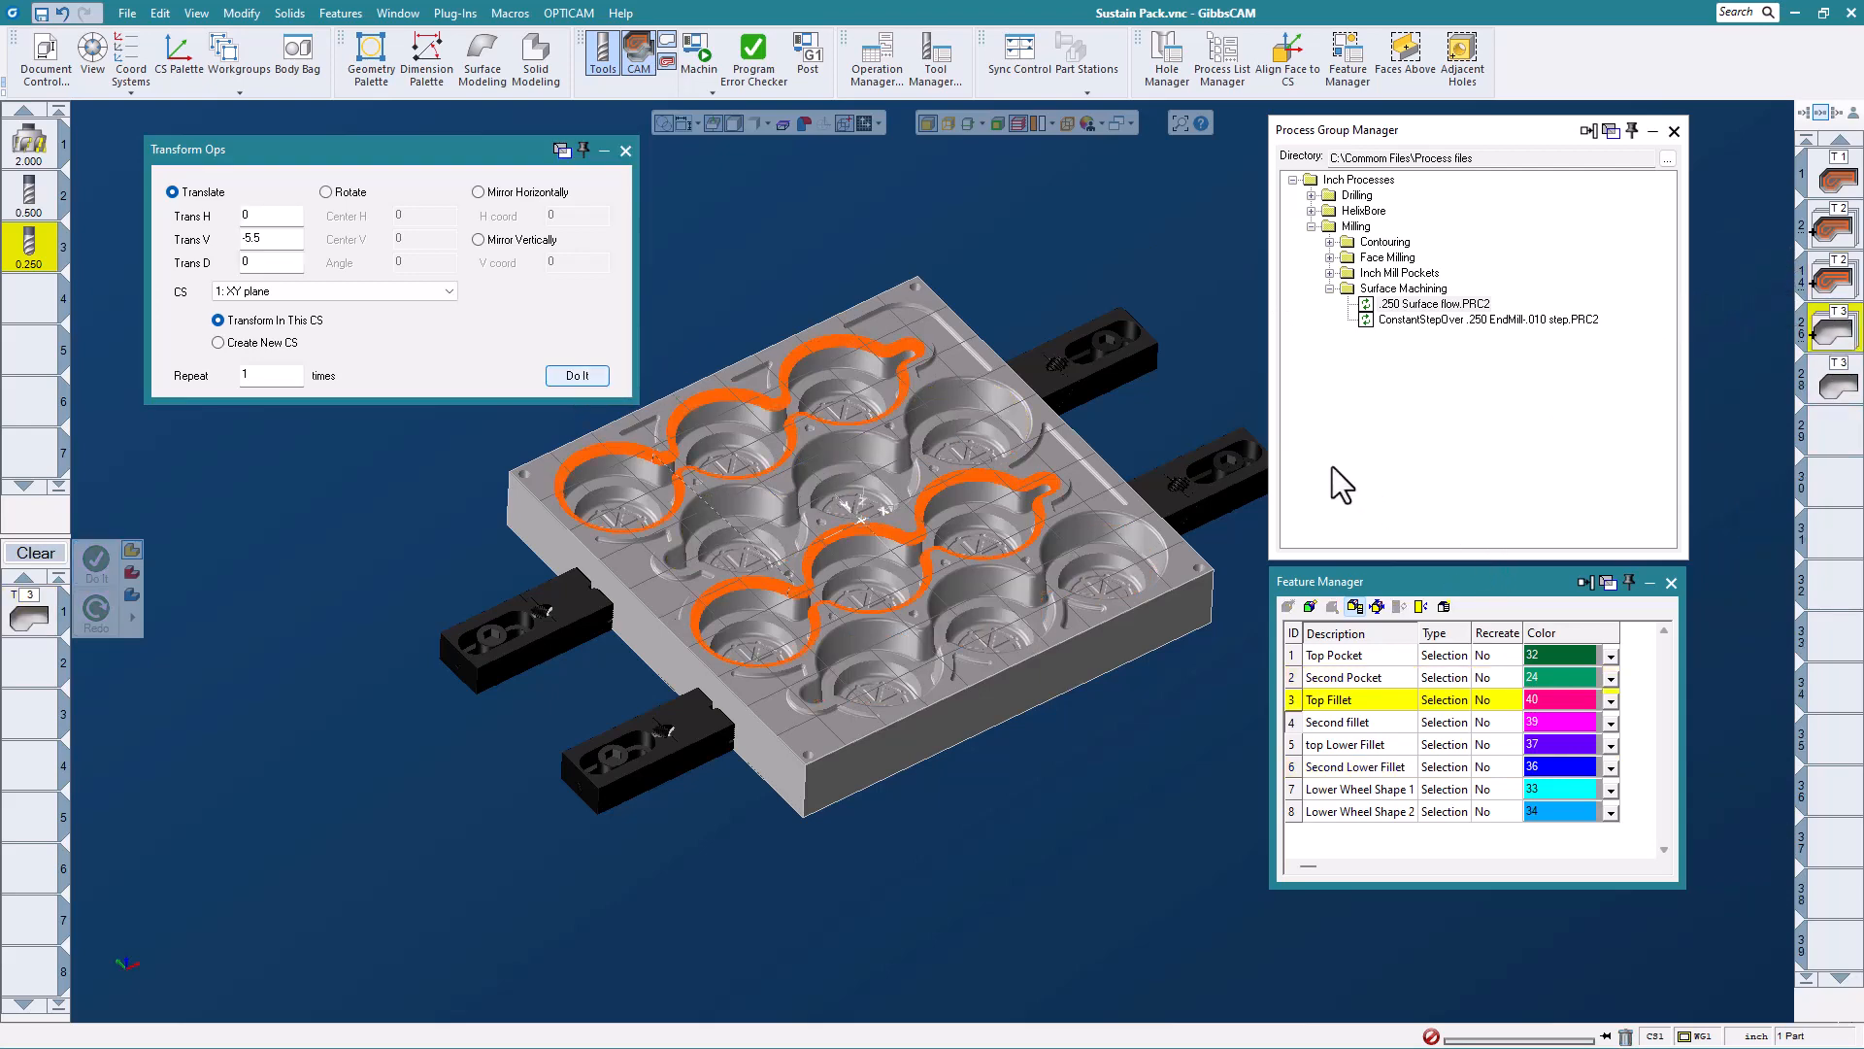
click(1834, 380)
click(579, 375)
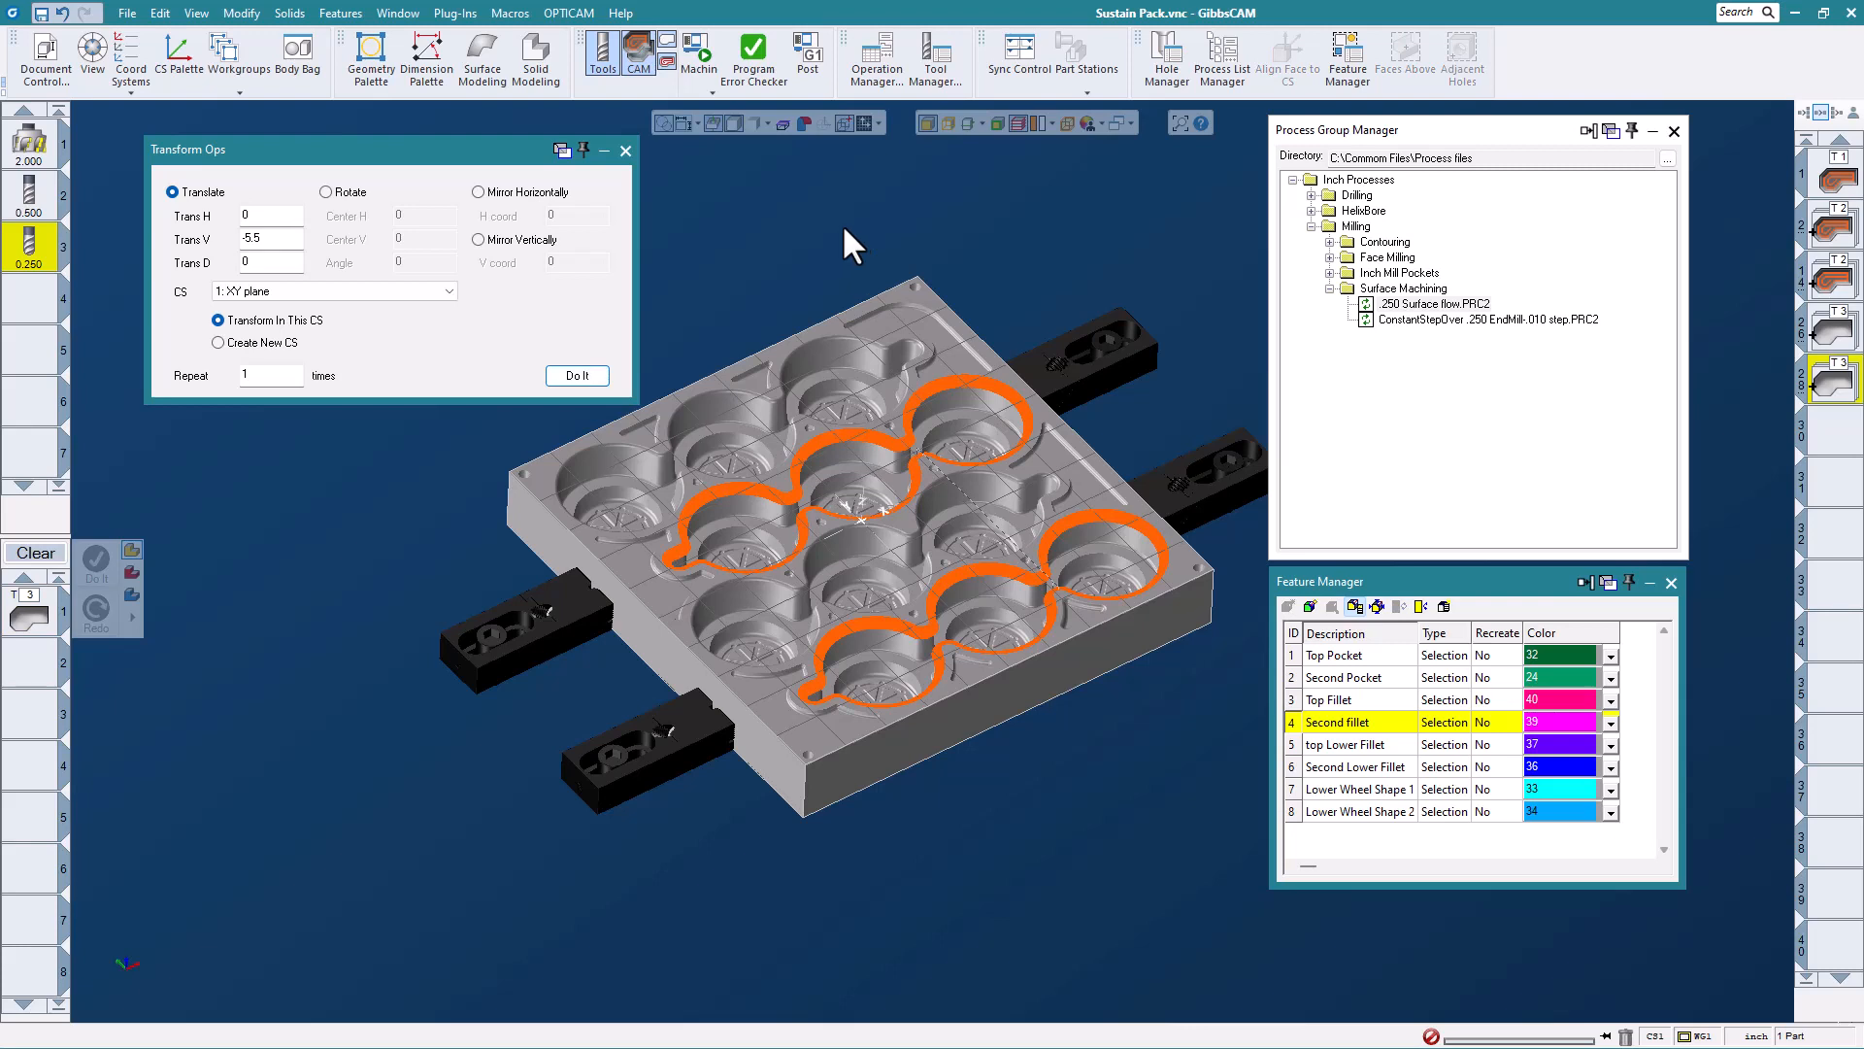
click(625, 151)
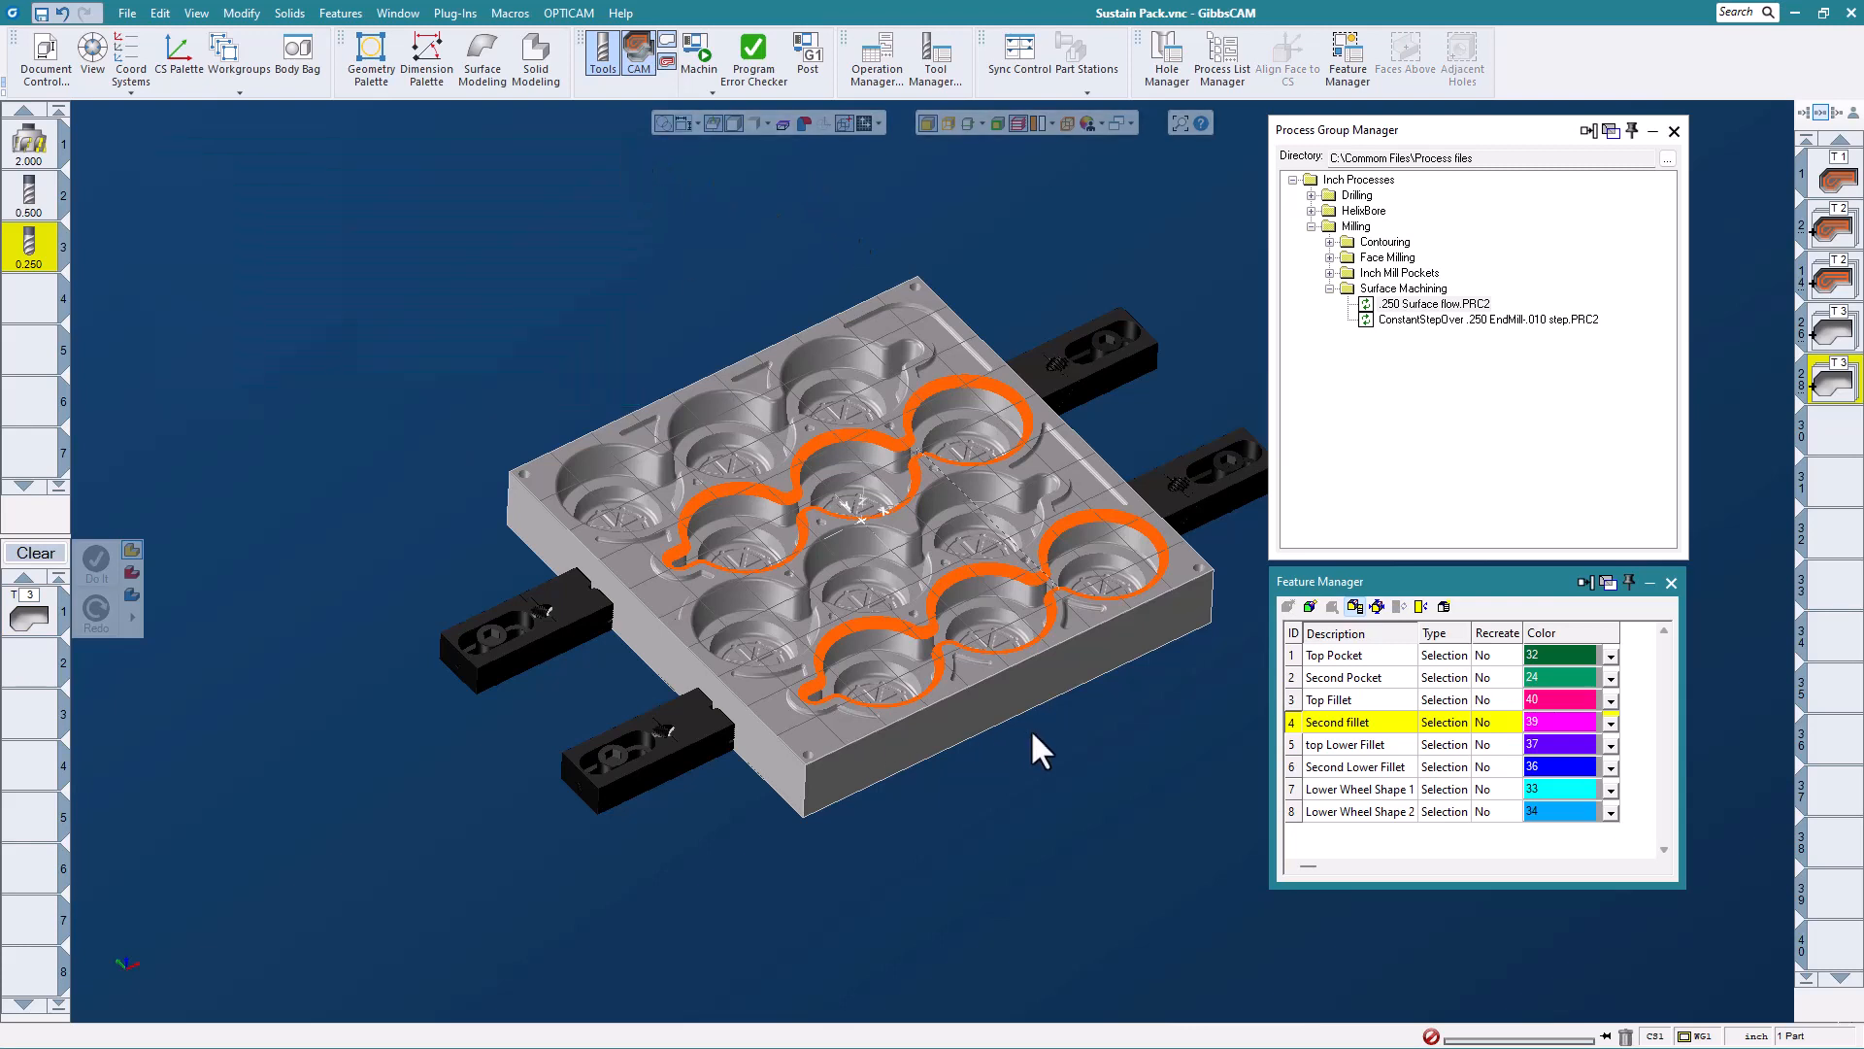
- Apply the ConstantStepOver .250 EndMill-.010 step.PRC2 process to Lower Wheel Shape 1 and Lower Wheel Shape 2, generating an operation for each
scroll(1032, 730, up, 1)
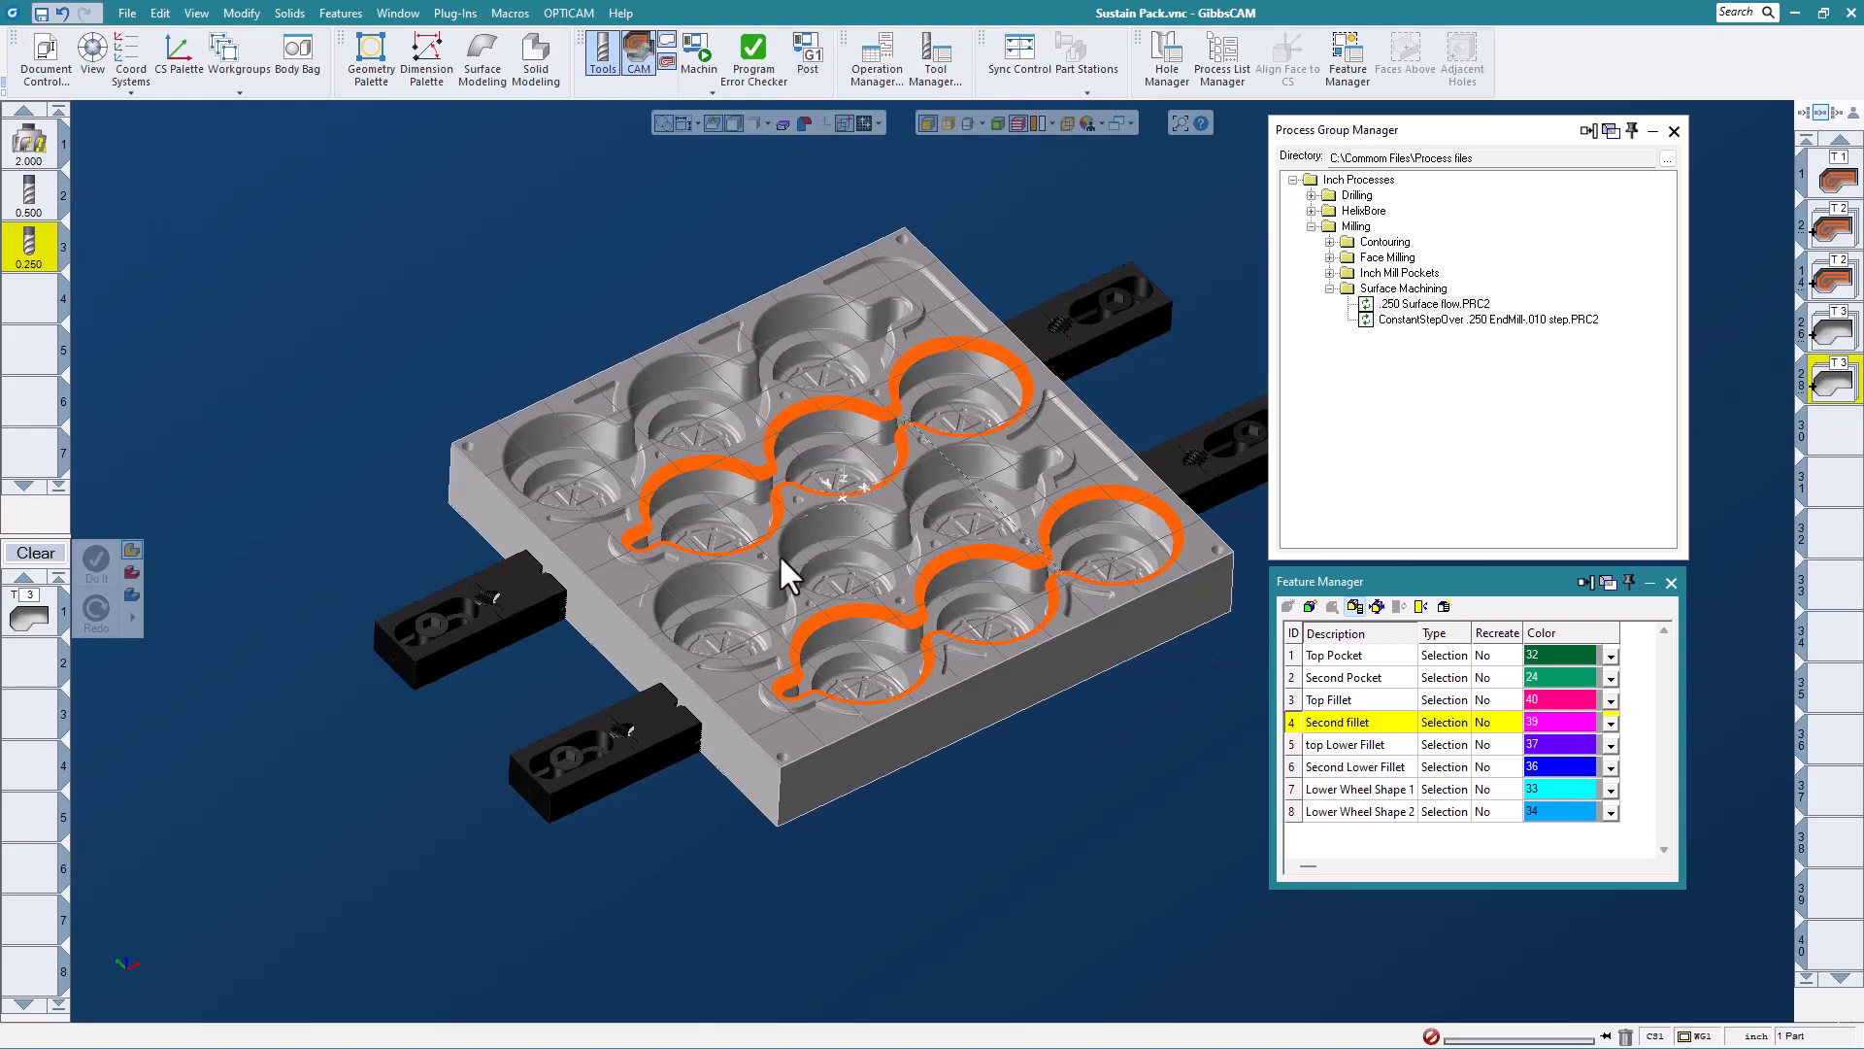
middle_drag(941, 383, 860, 520)
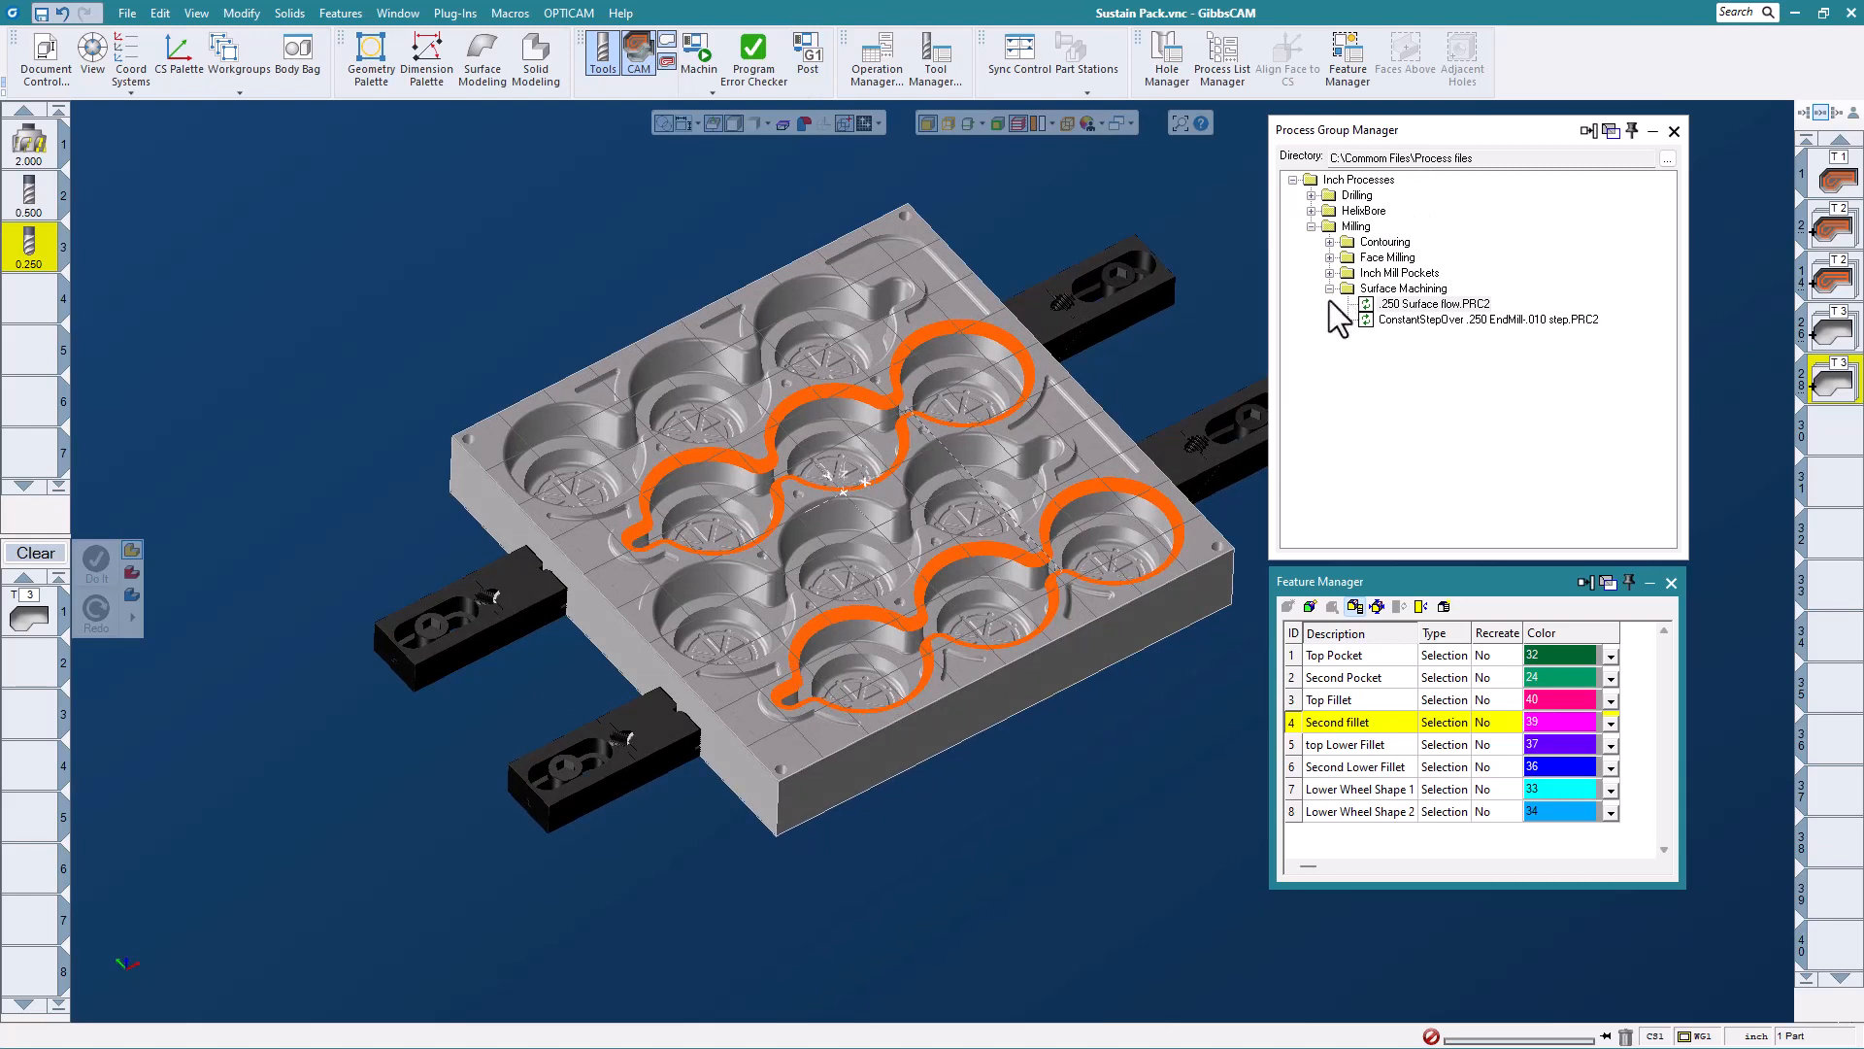
click(1344, 789)
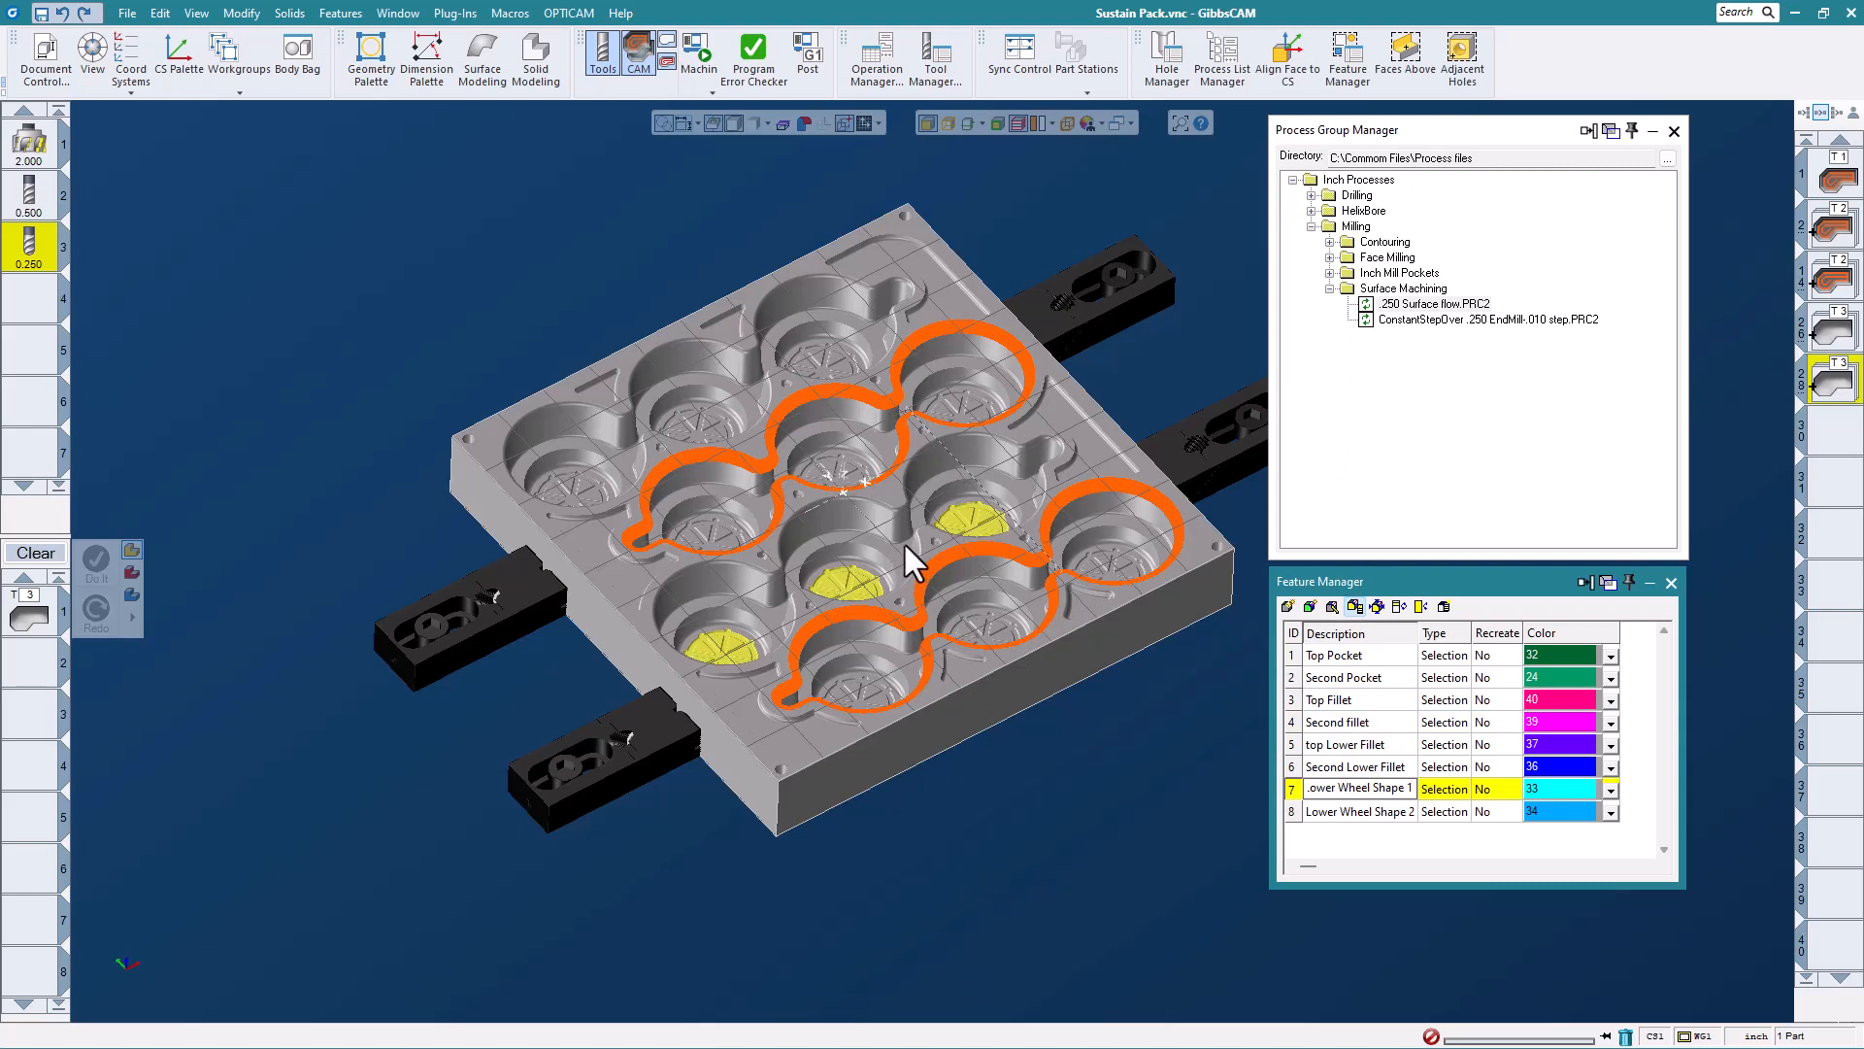
click(1470, 321)
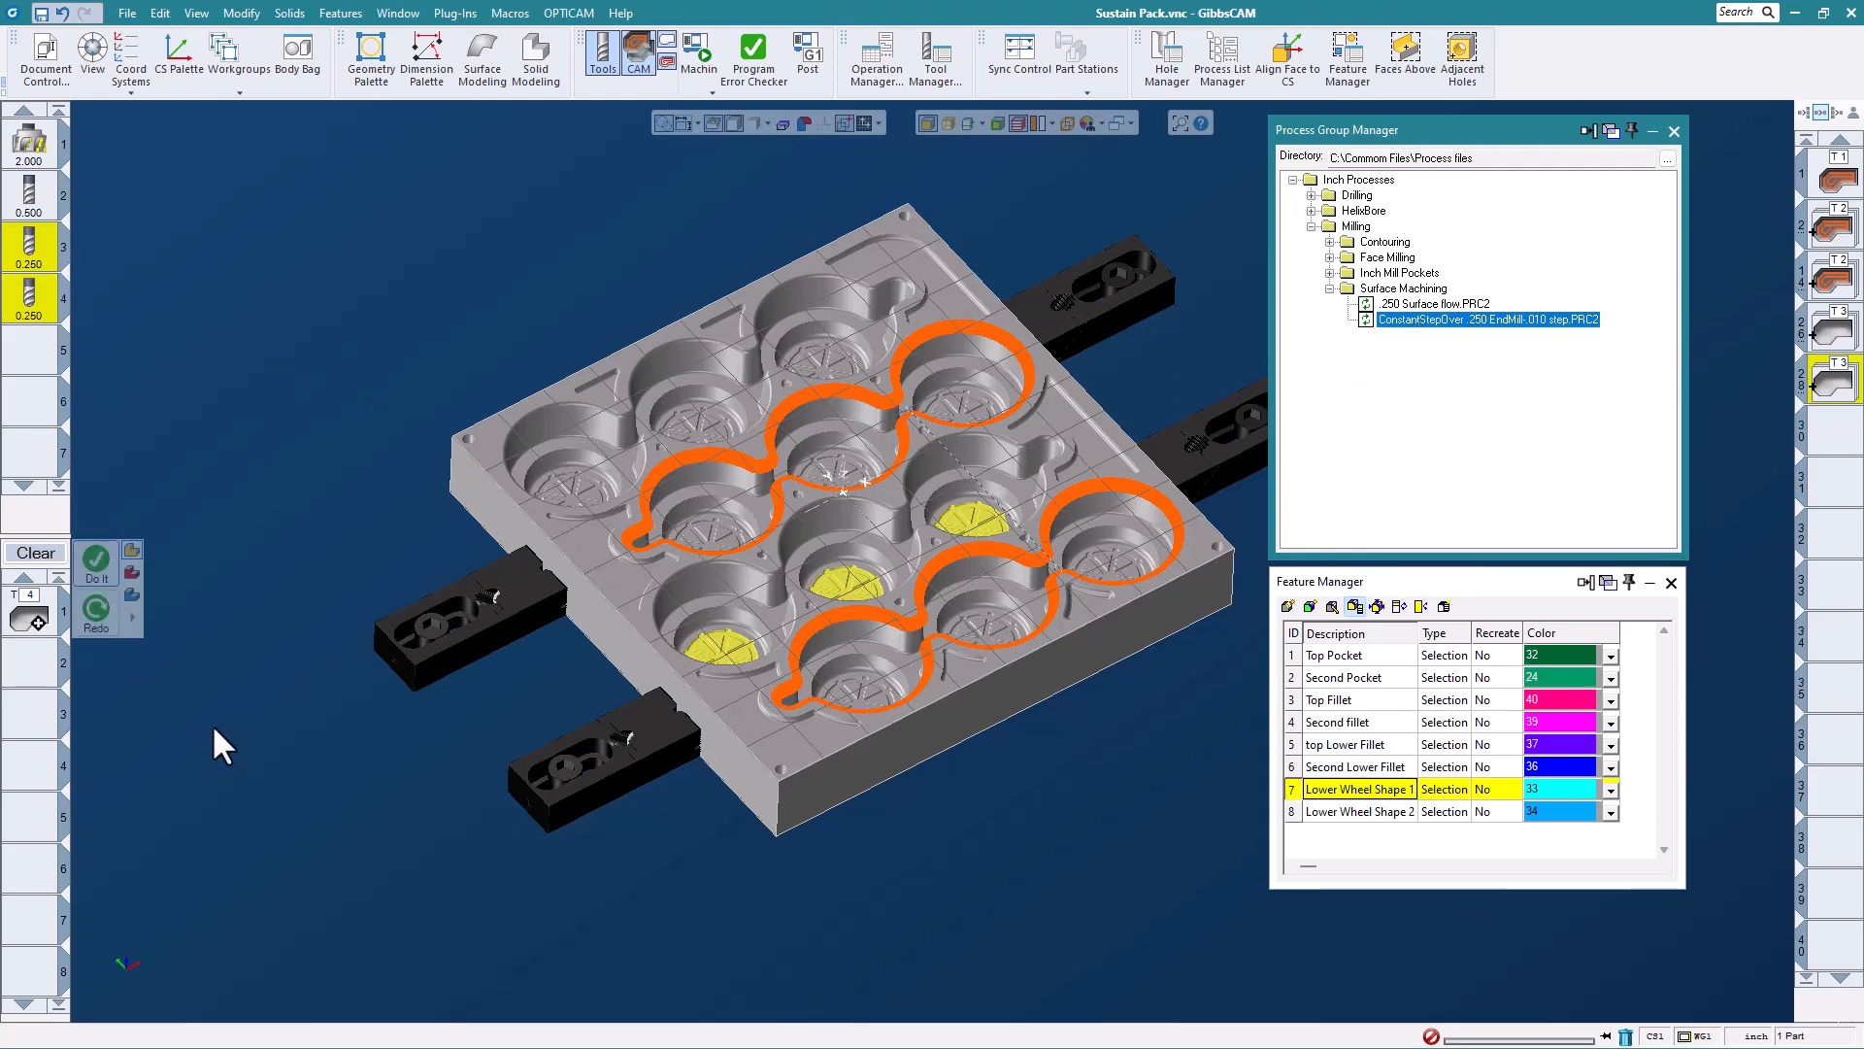
click(97, 561)
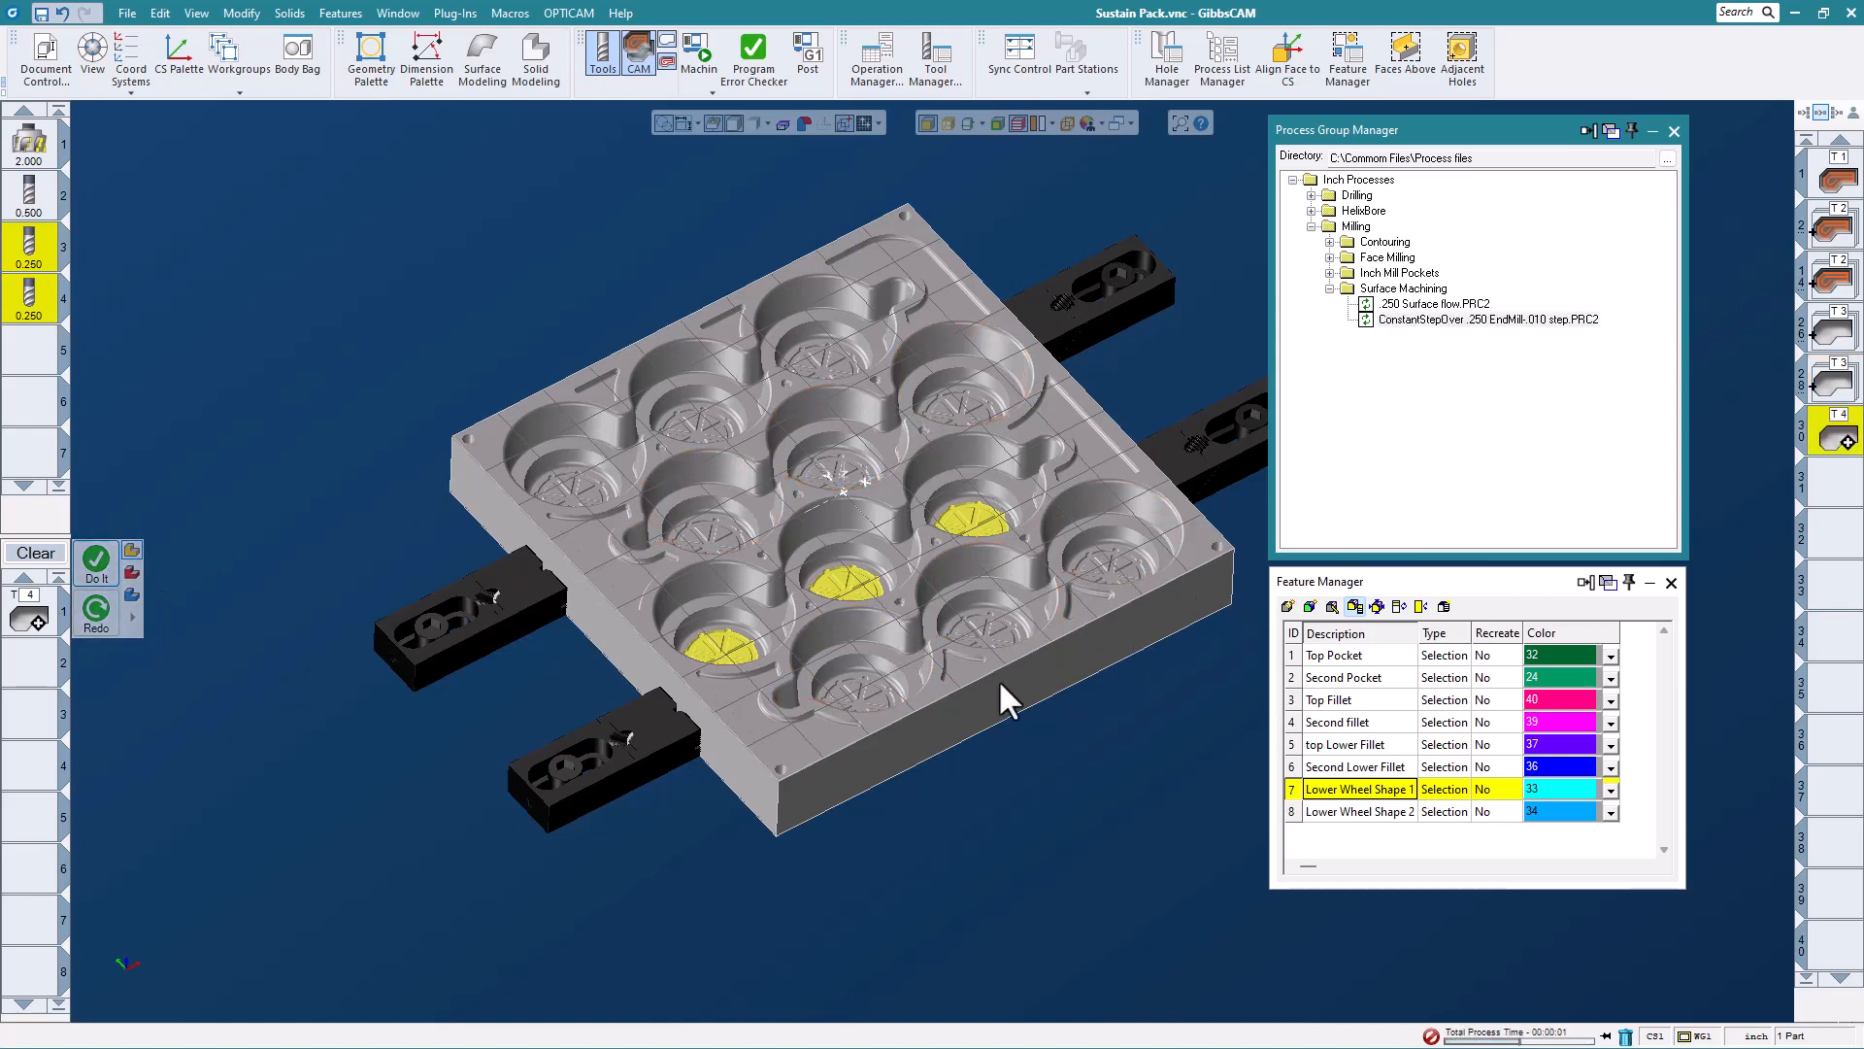
click(1352, 811)
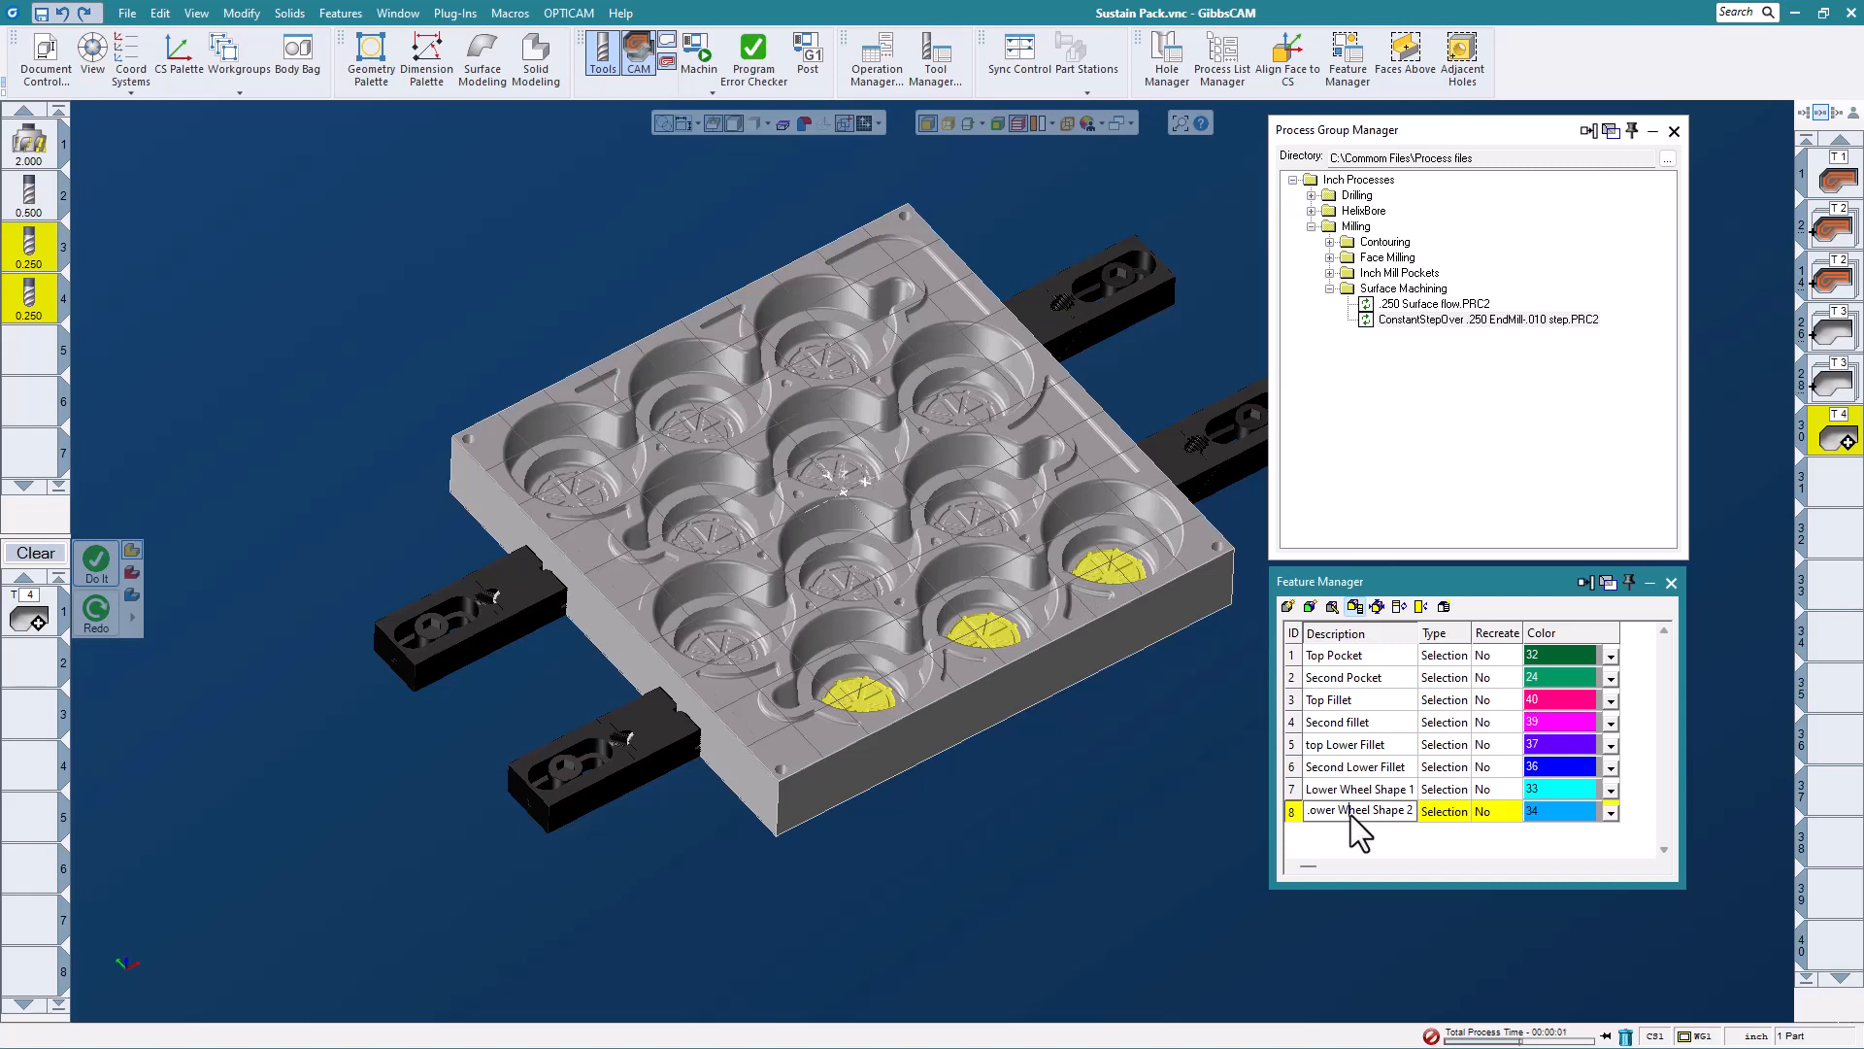
click(101, 553)
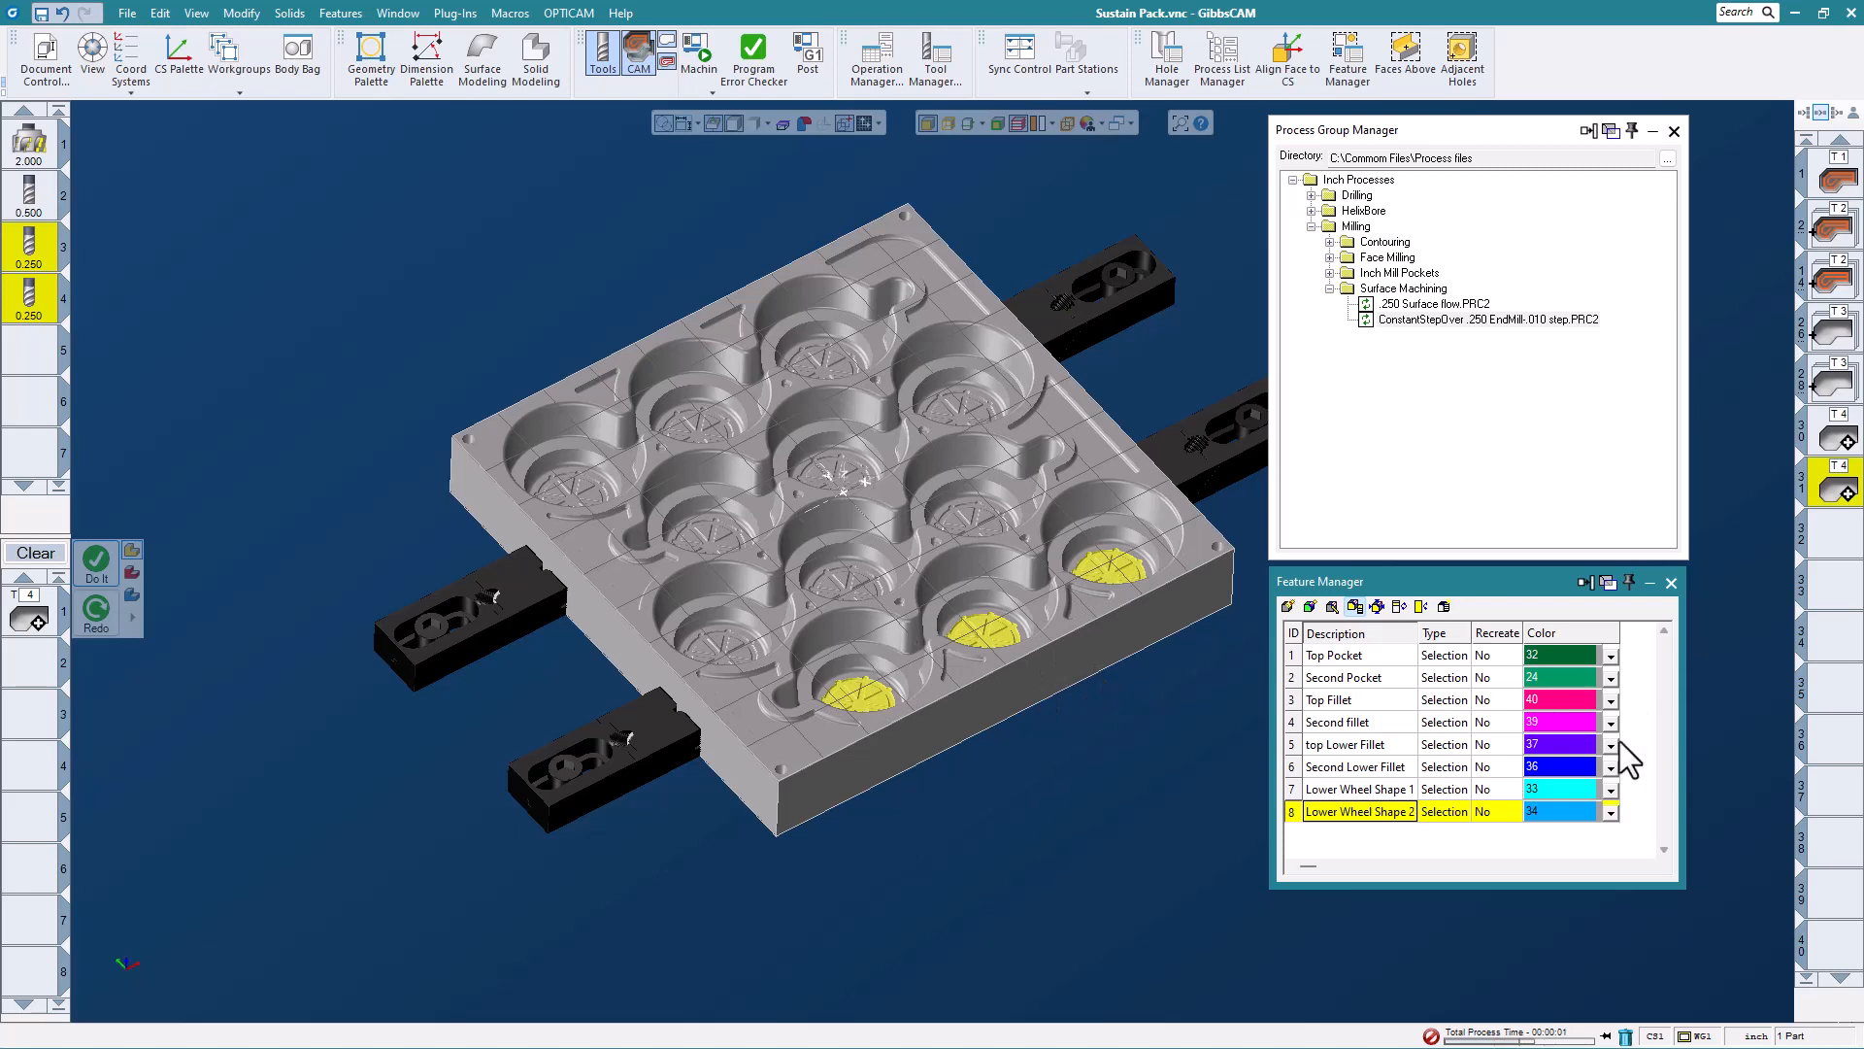
- Copy the Lower Wheel Shape 1 operation with TpTrans, translating it 5.5 in V in the XY plane with one repeat
click(1835, 439)
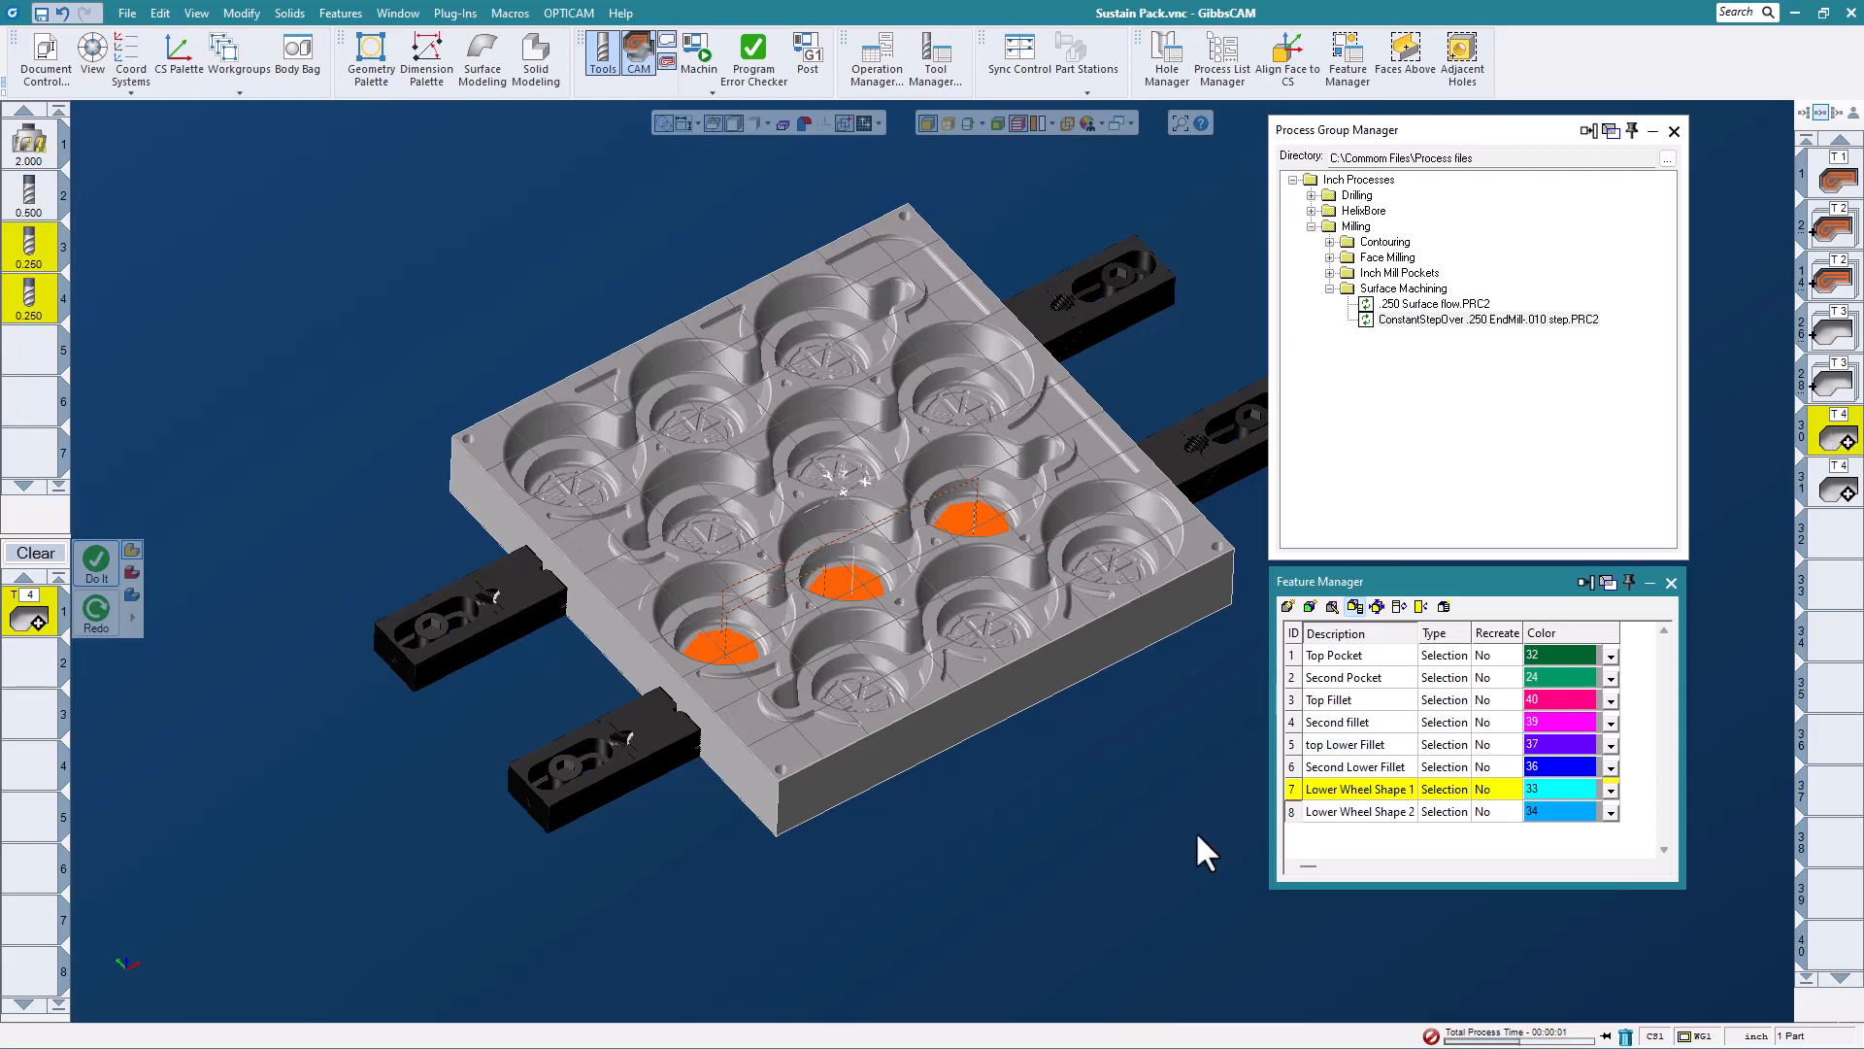
click(455, 13)
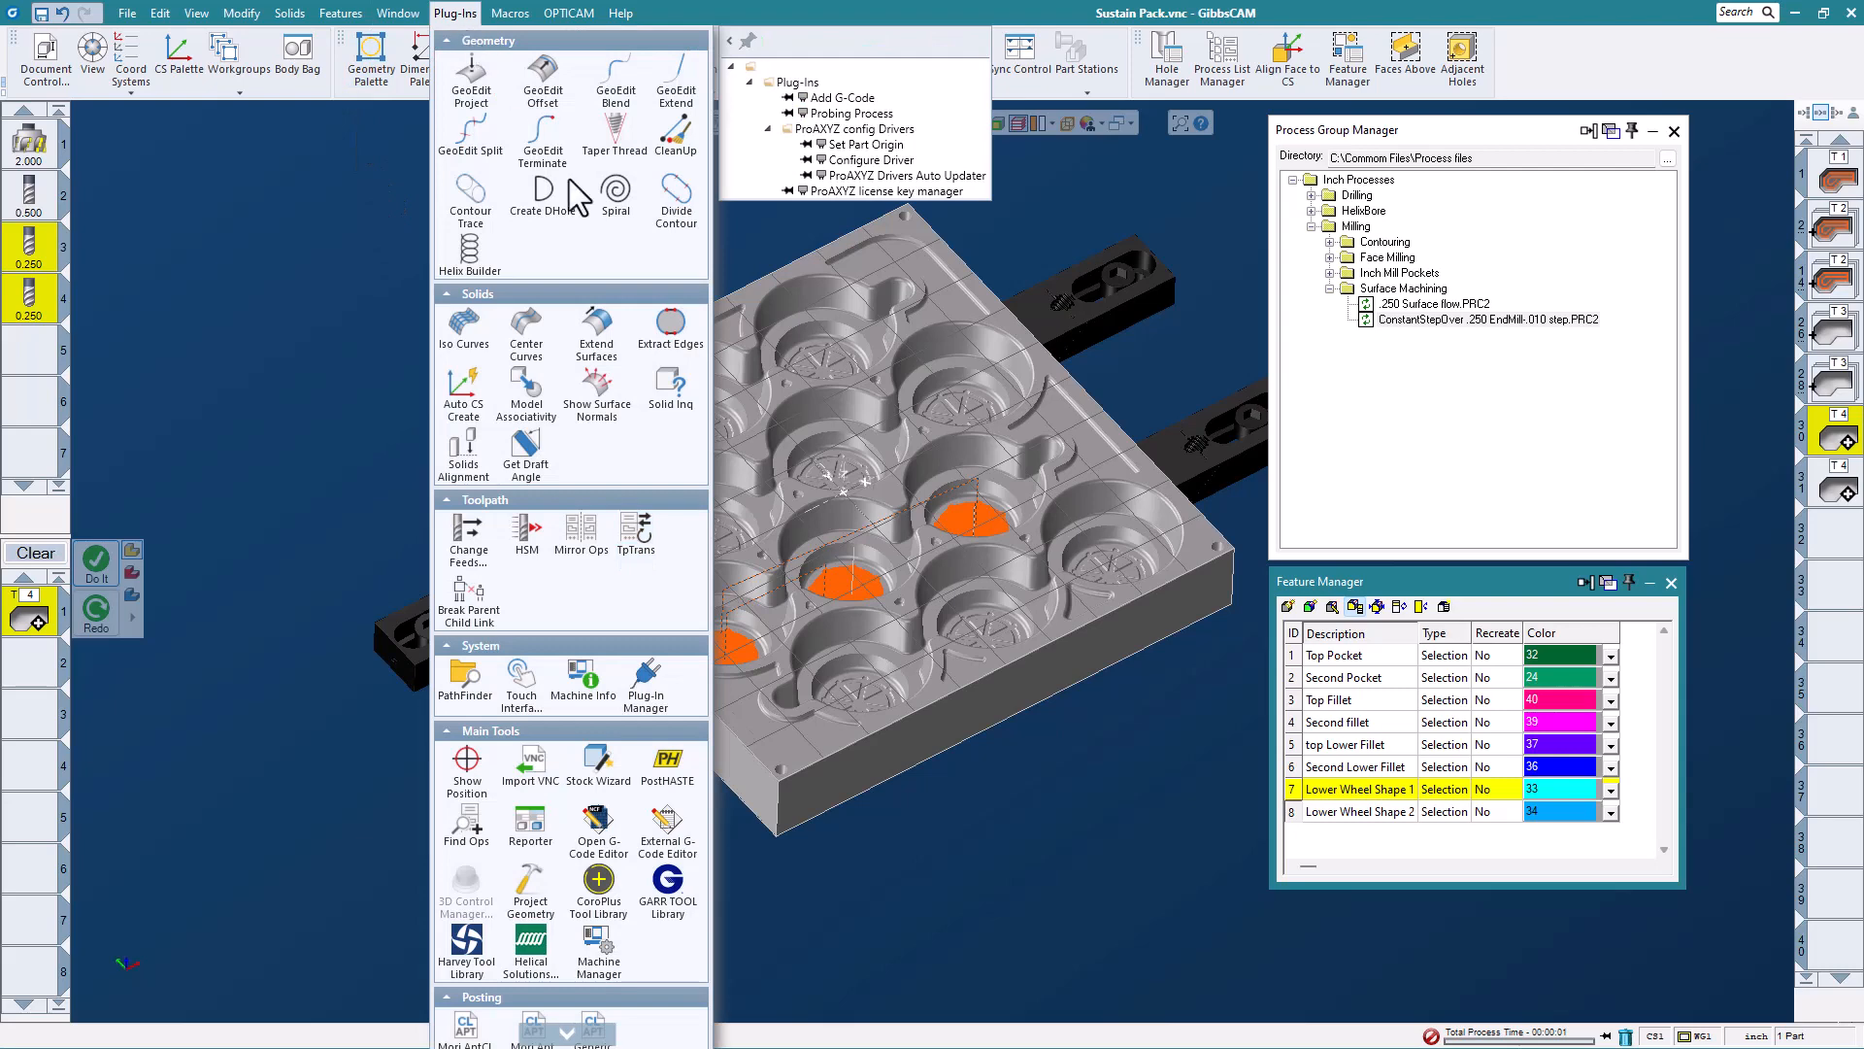
click(631, 536)
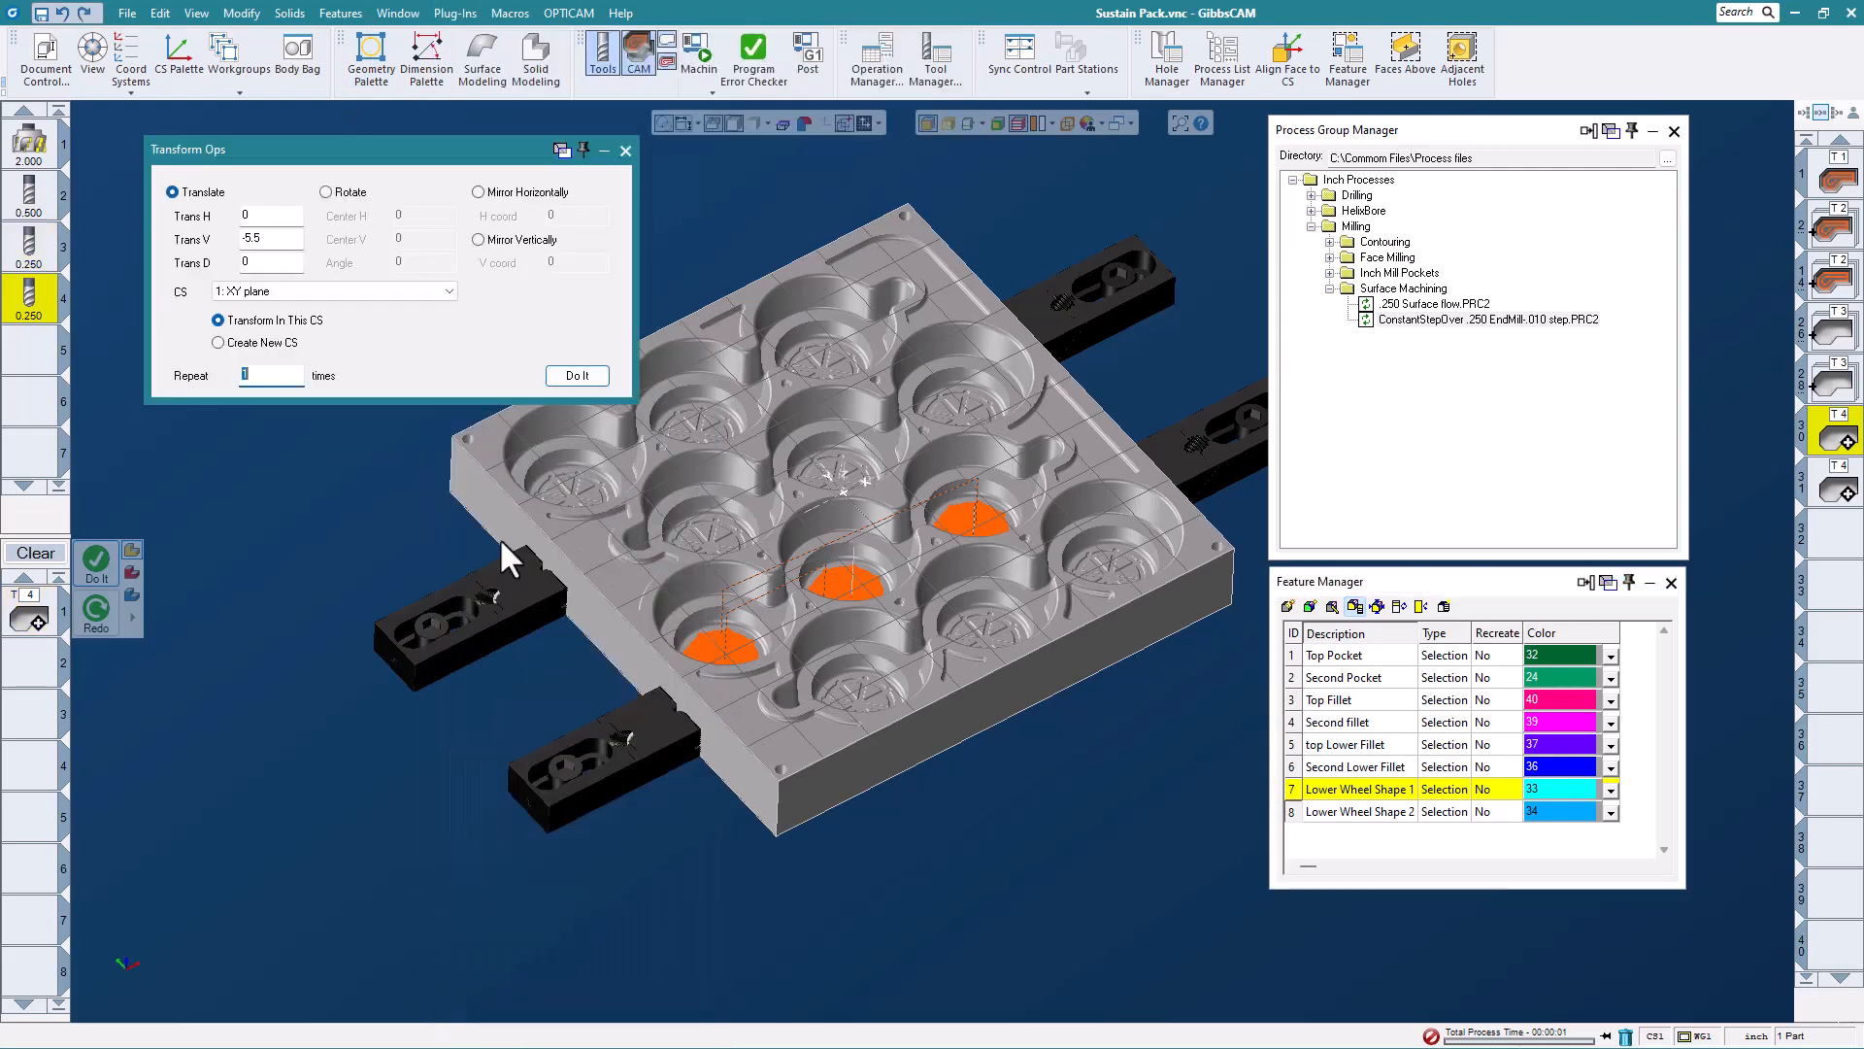
click(246, 242)
key(BackSpace)
click(580, 375)
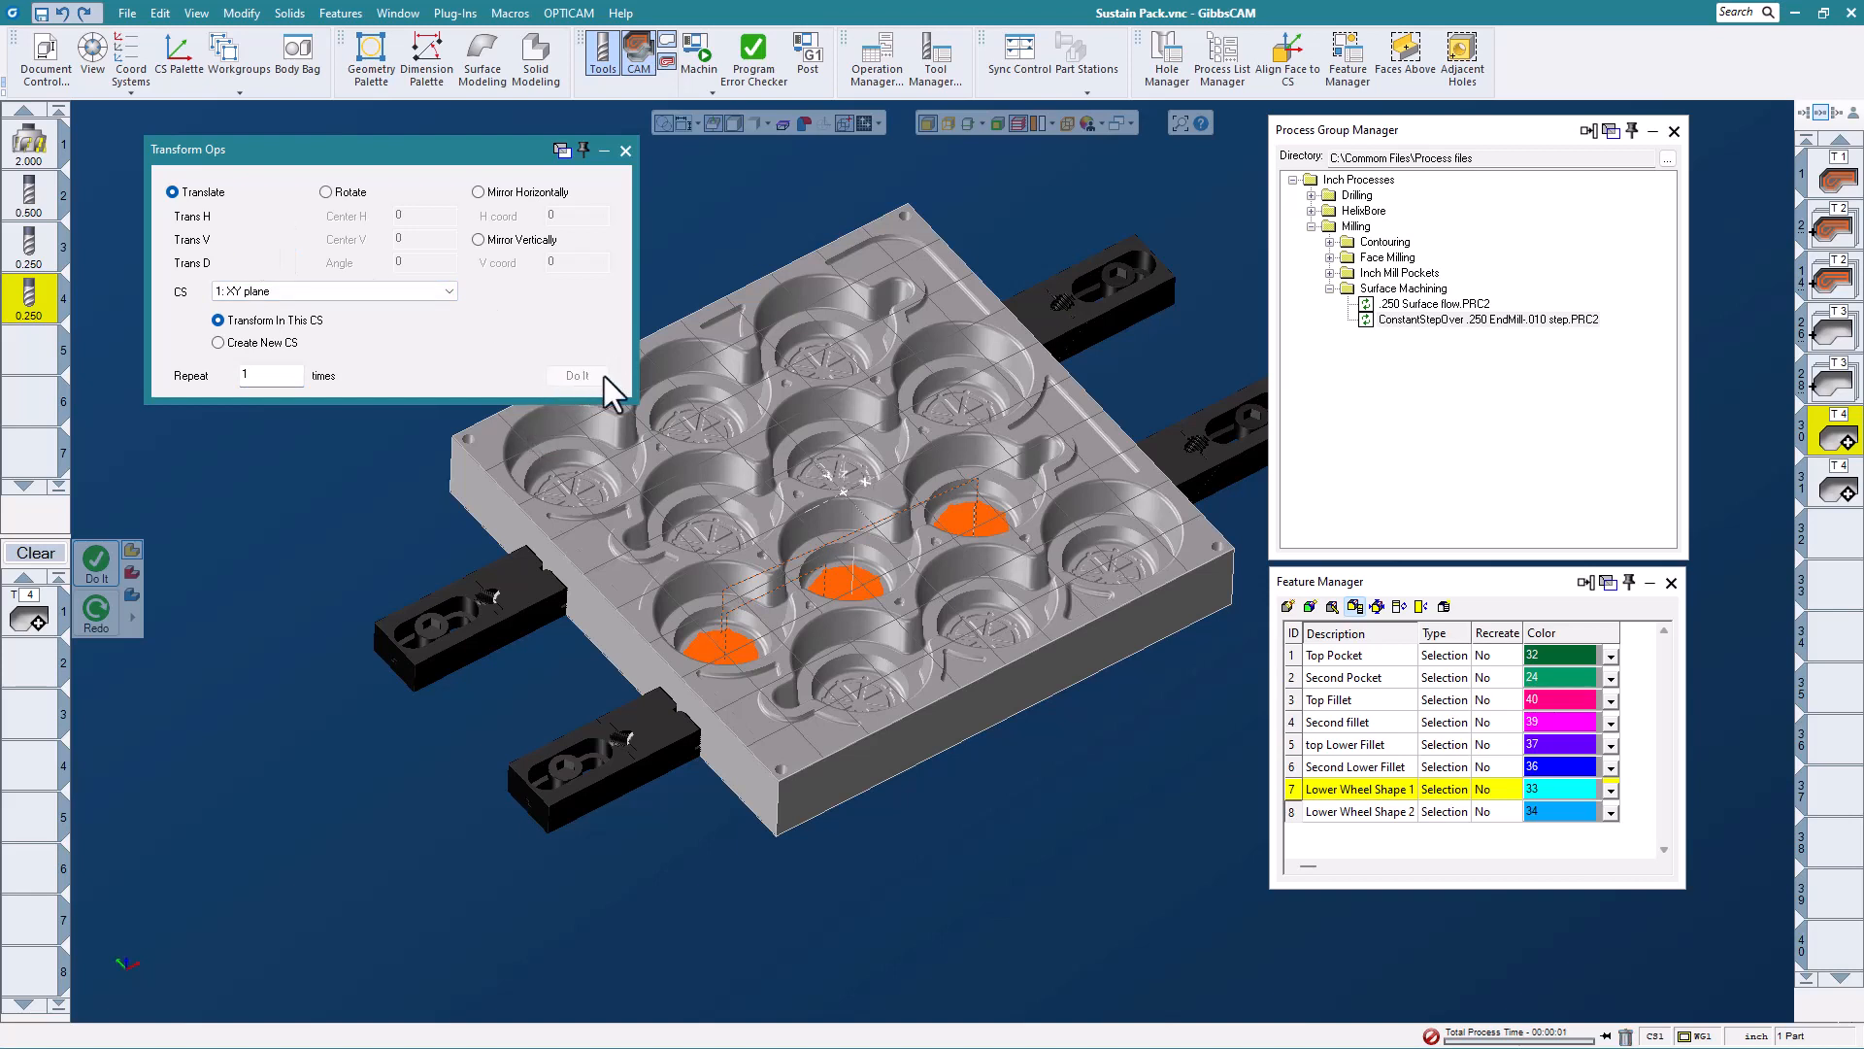
- Copy the Lower Wheel Shape 2 operation with the same 5.5 V translation and close the transform dialog
click(1836, 493)
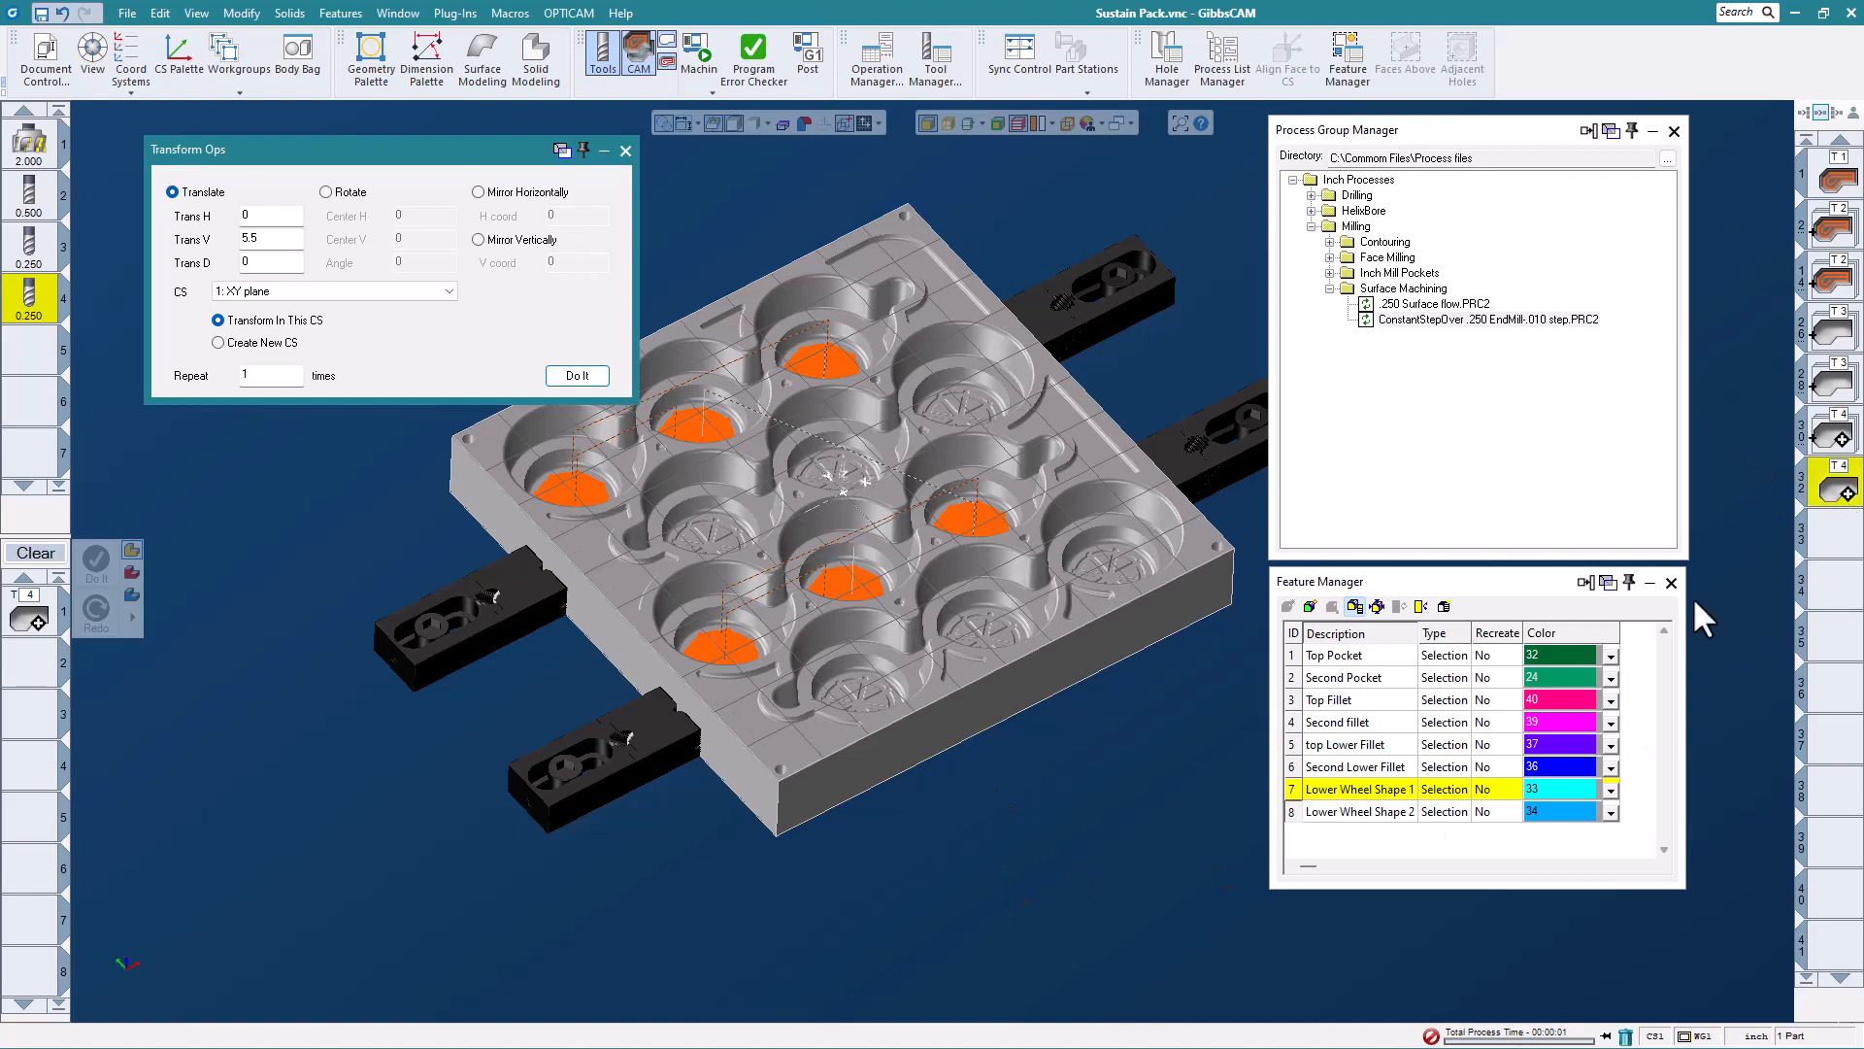
click(583, 376)
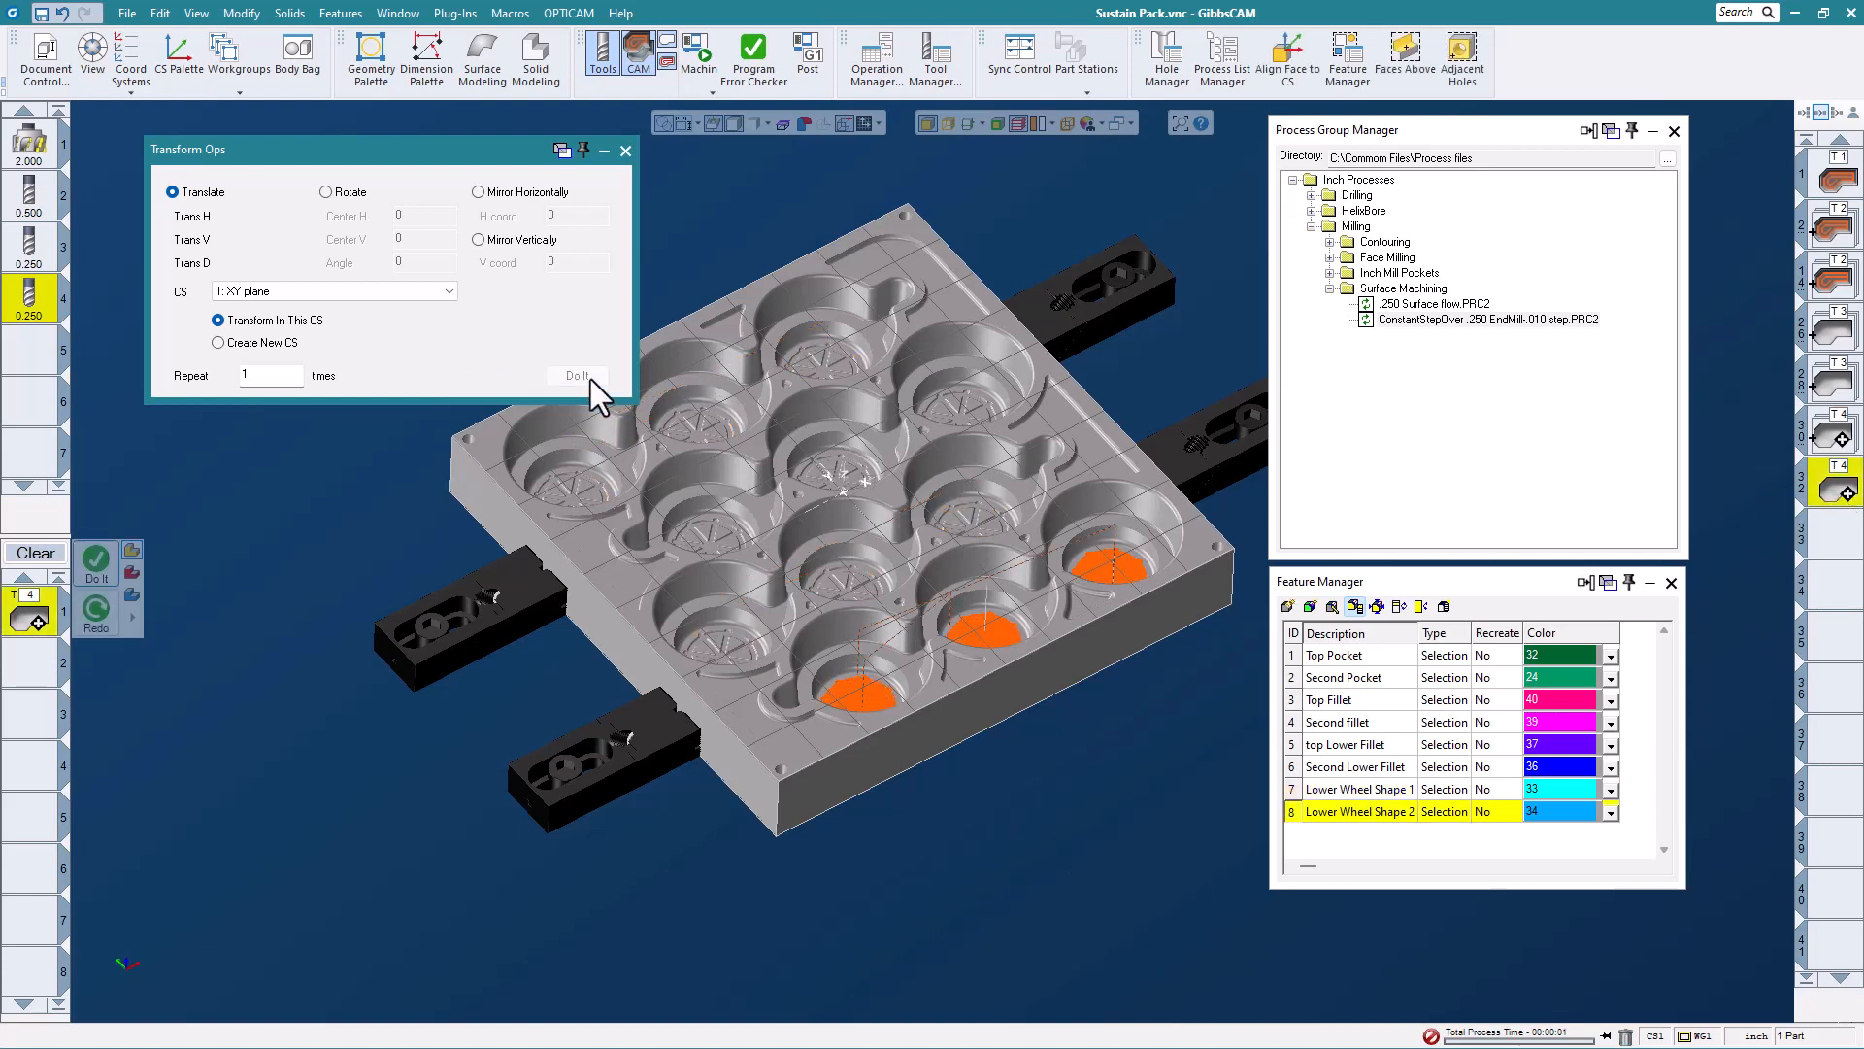
click(626, 151)
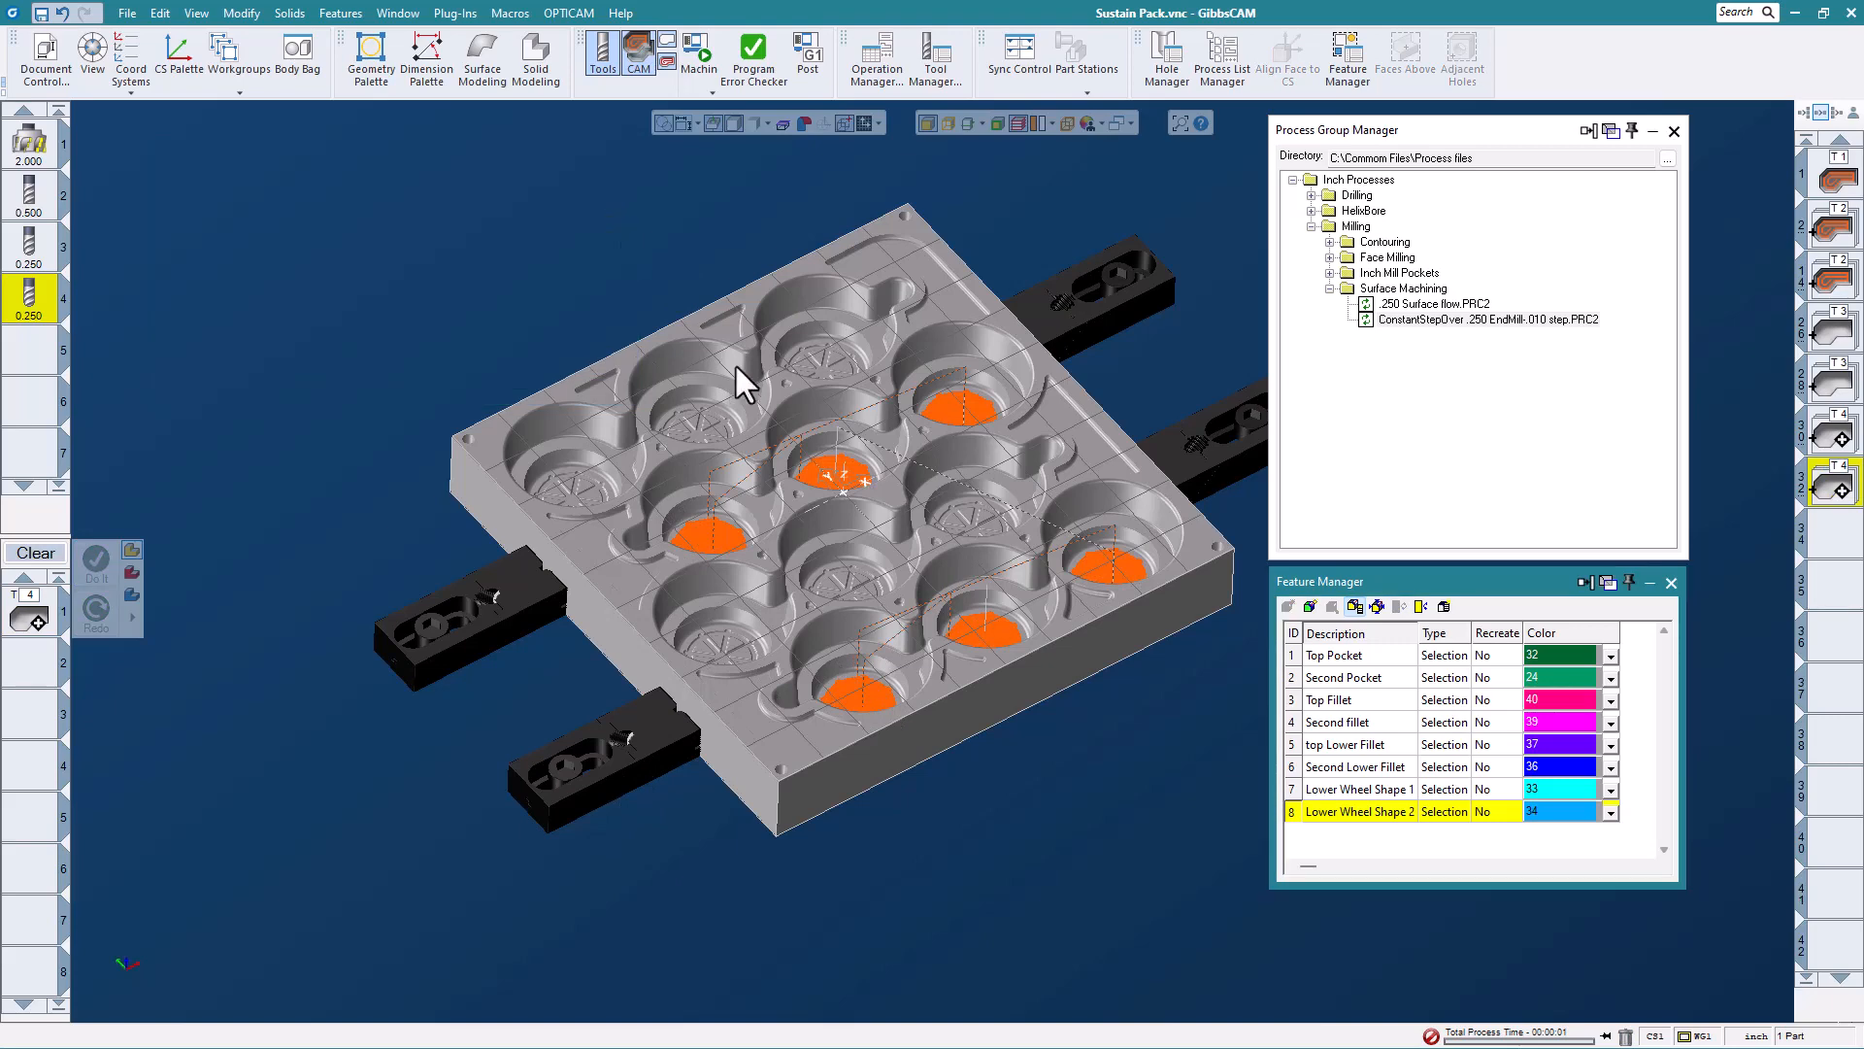
- Collapse the Surface Machining folder of saved processes and bring the shallow pockets along the plate's edges into view
scroll(638, 422, down, 1)
middle_drag(718, 566, 638, 389)
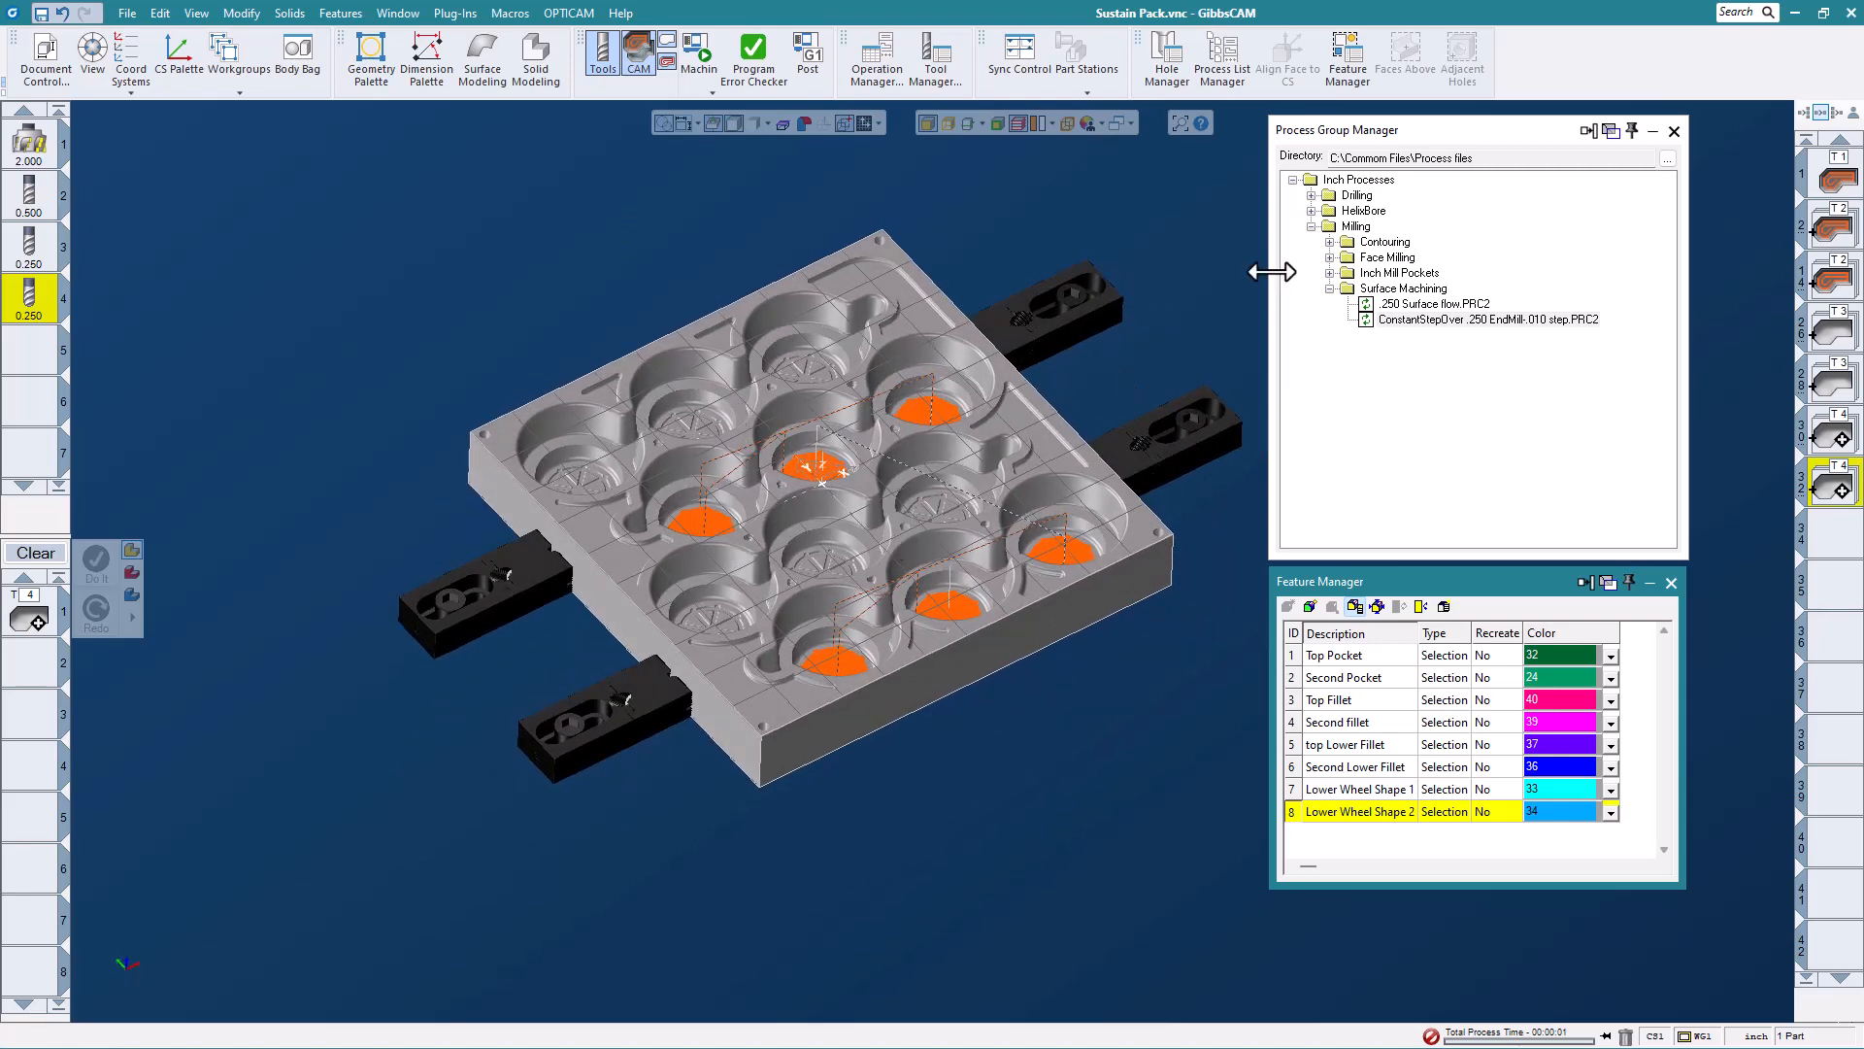
click(1328, 289)
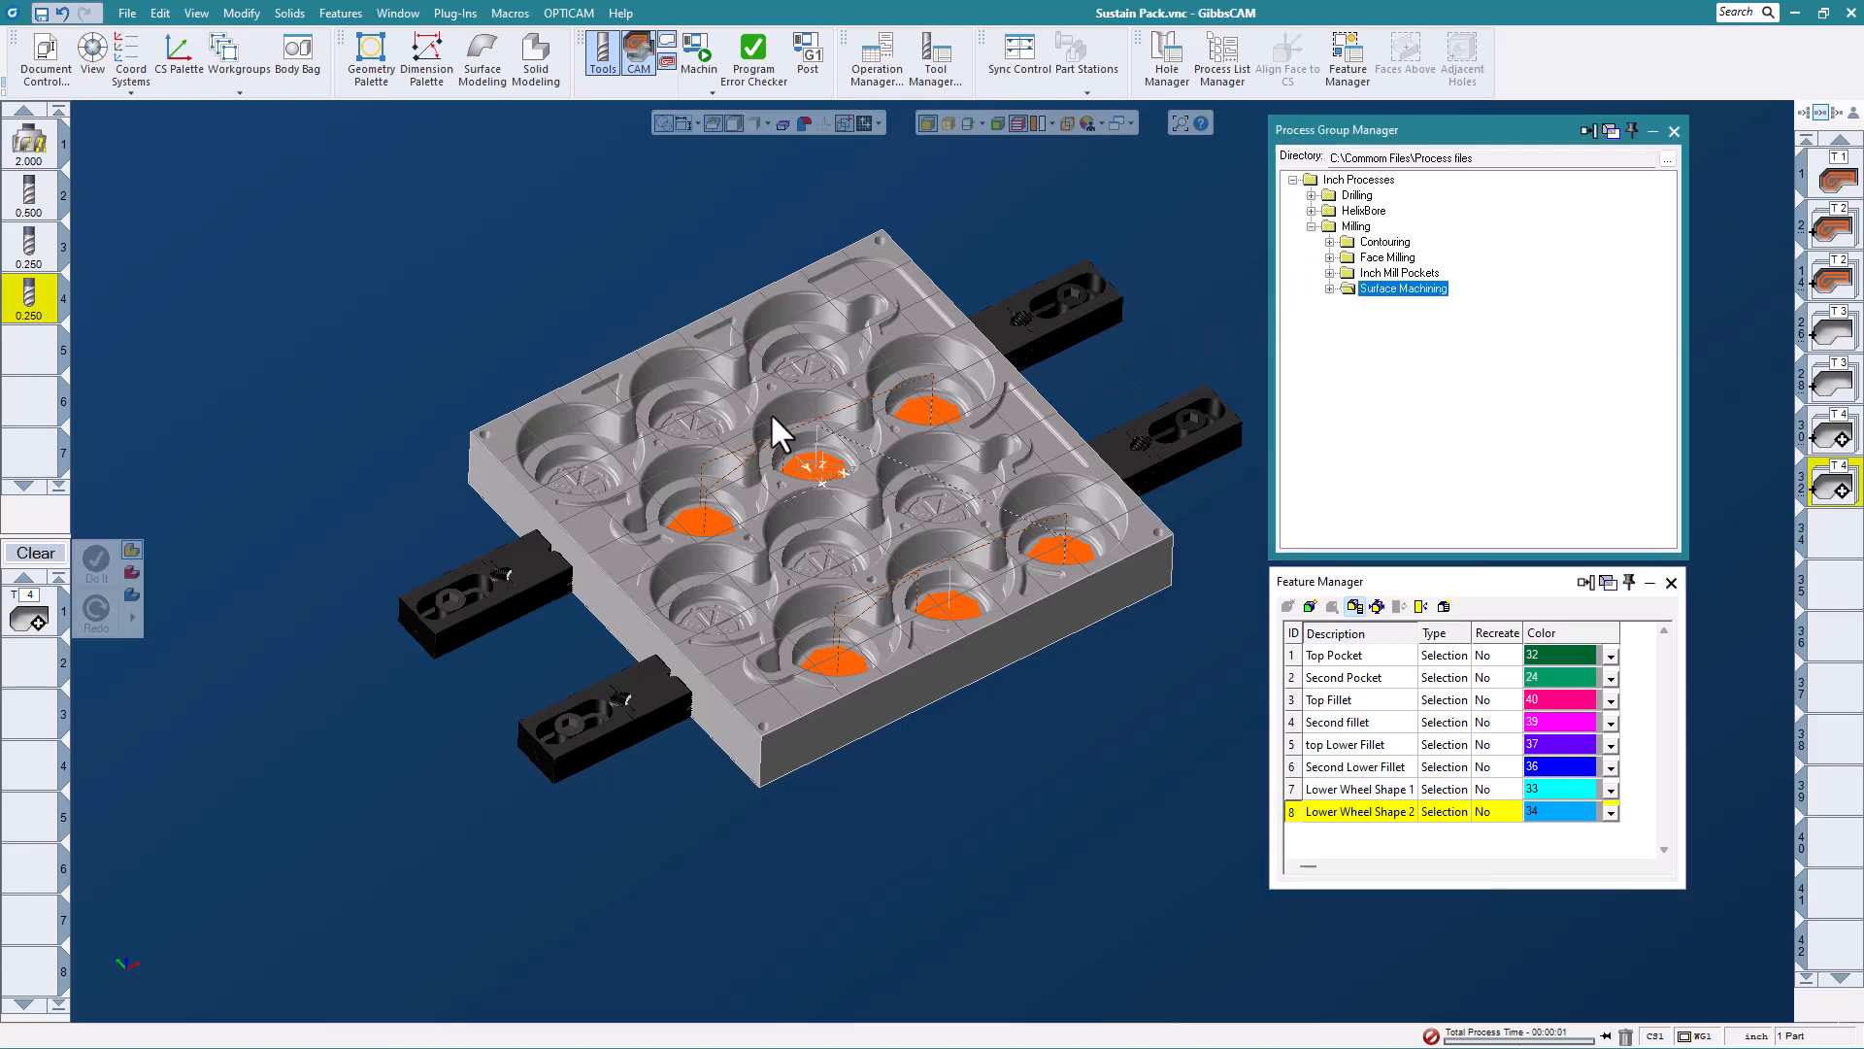
scroll(690, 383, up, 1)
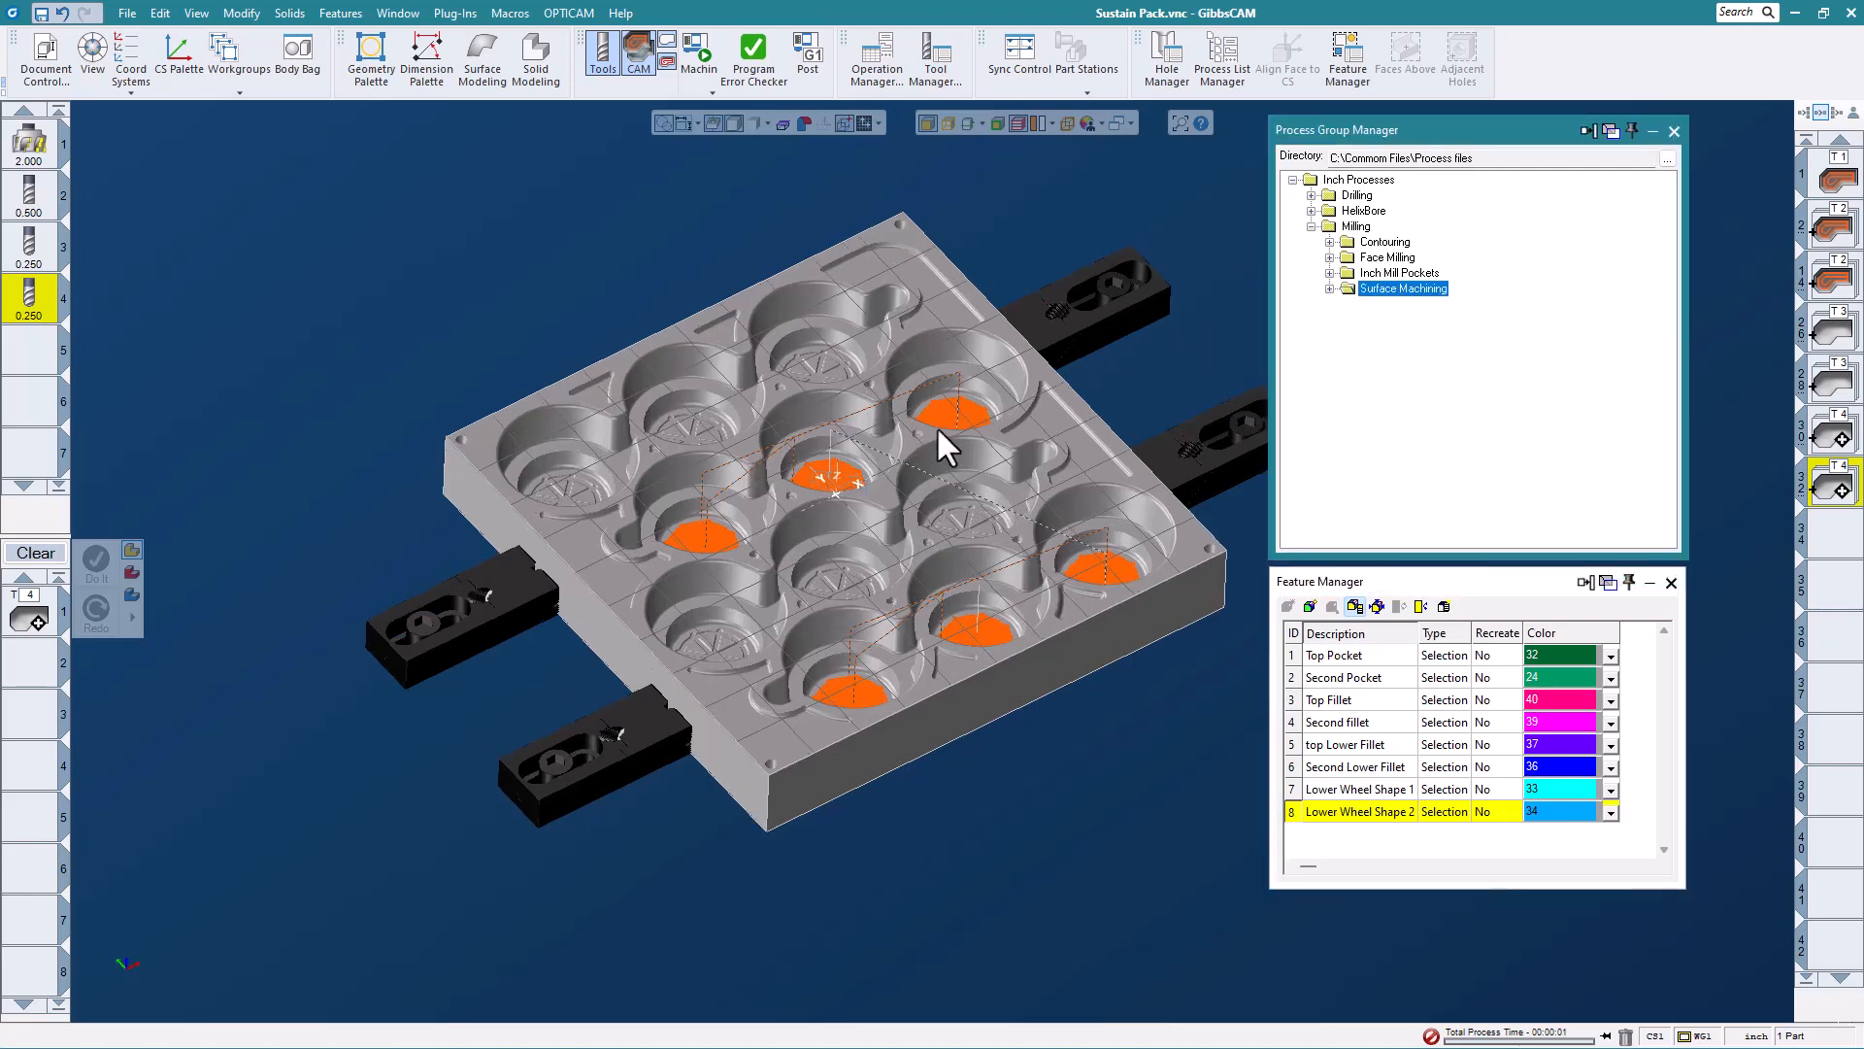
scroll(696, 365, up, 2)
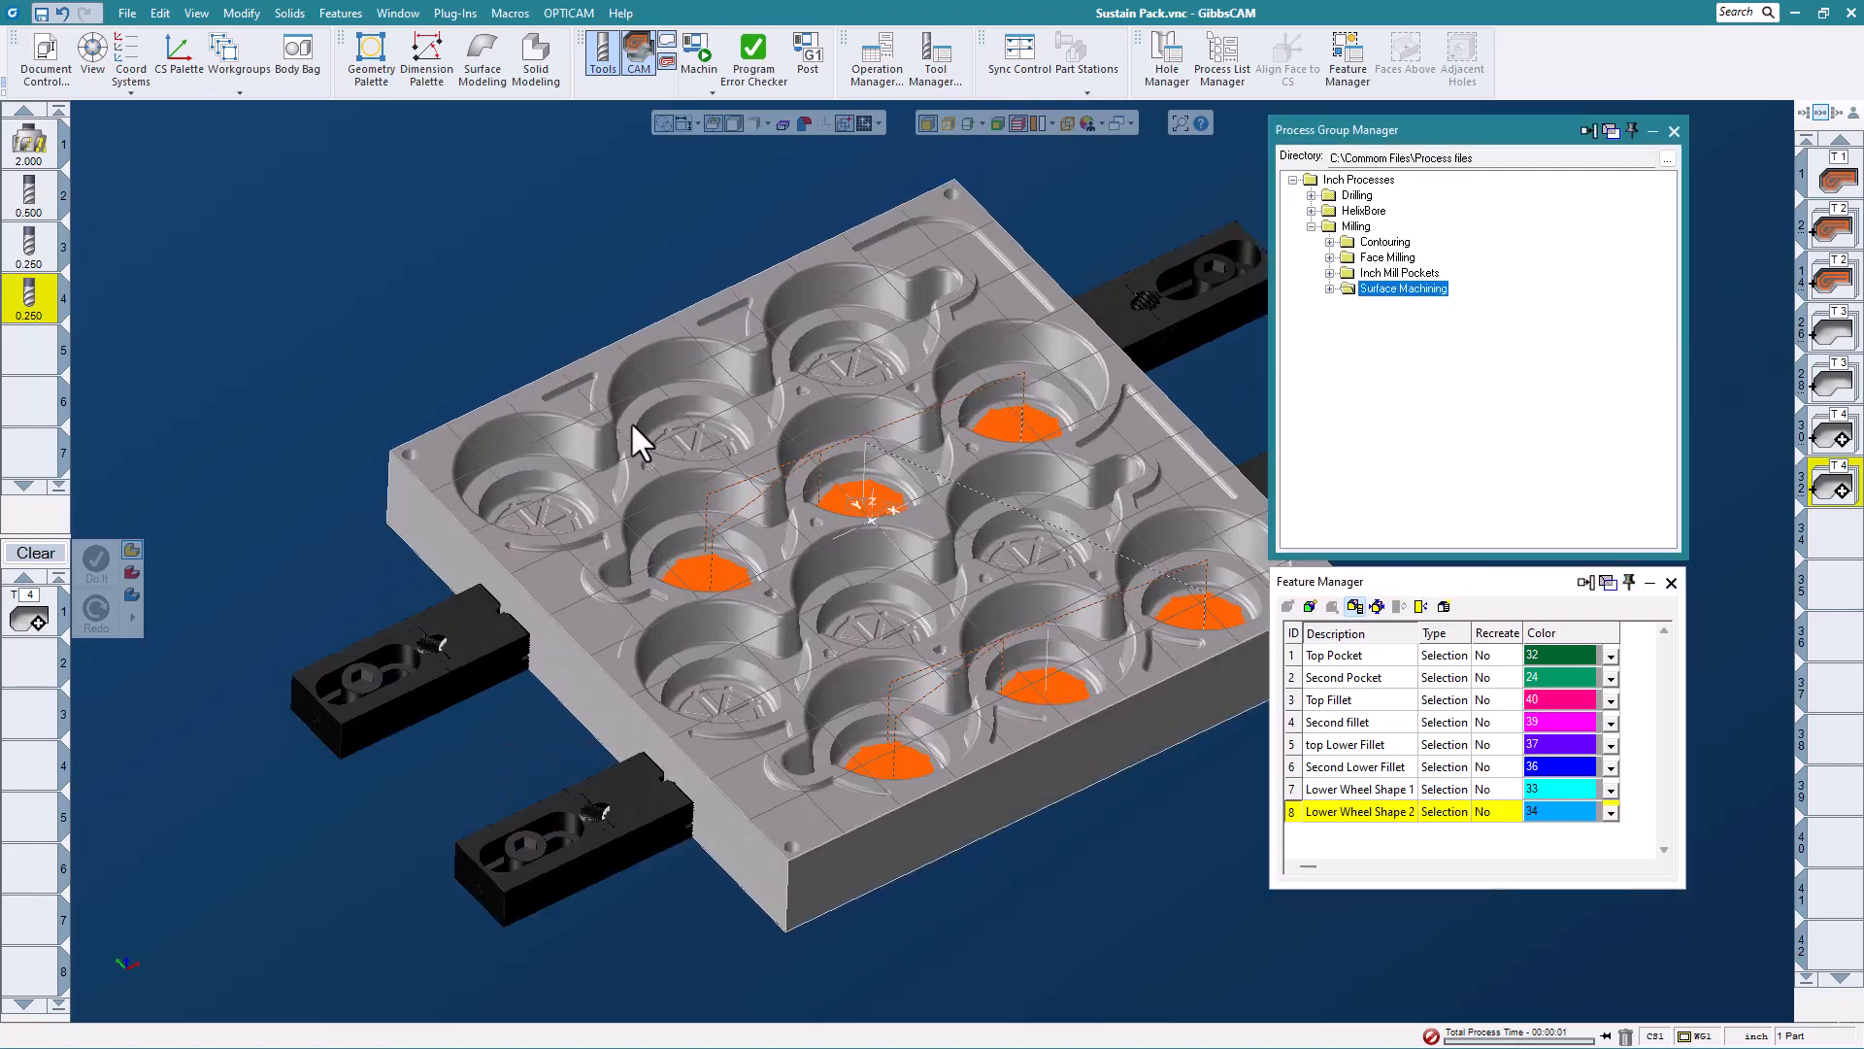
click(564, 399)
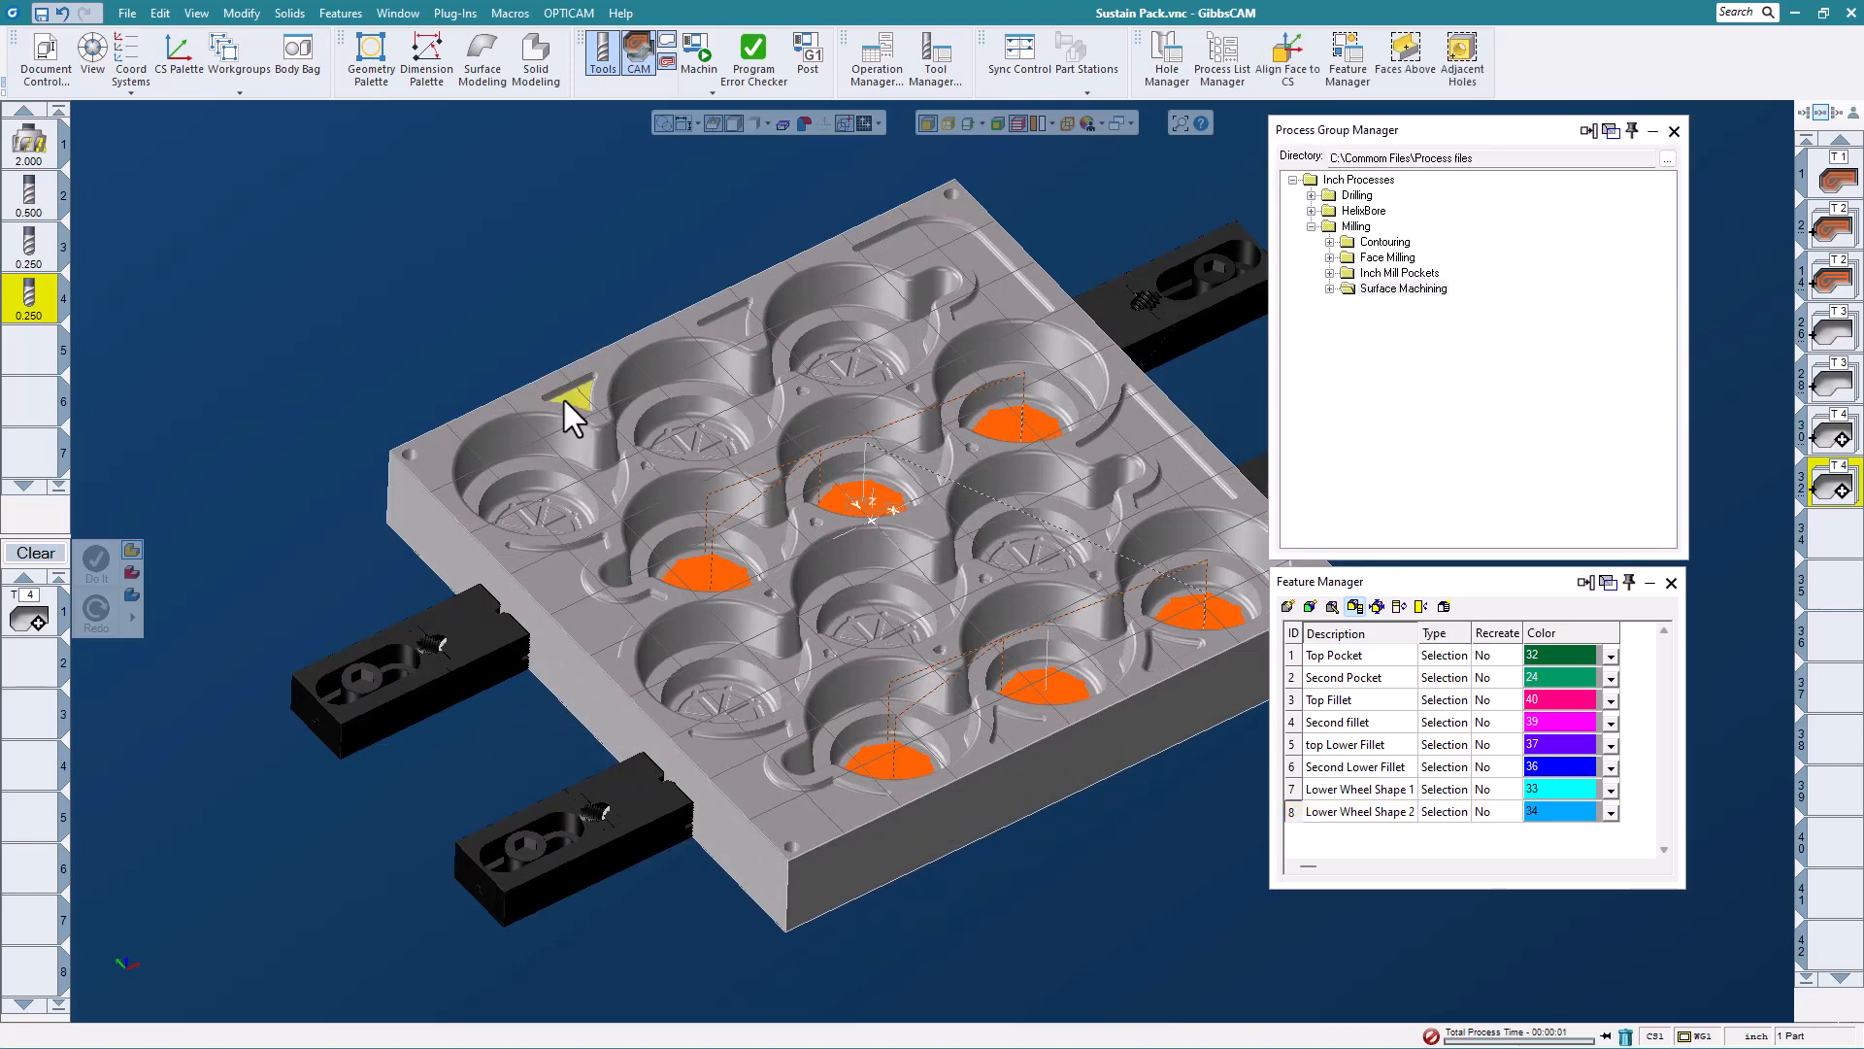
right_click(563, 400)
click(561, 220)
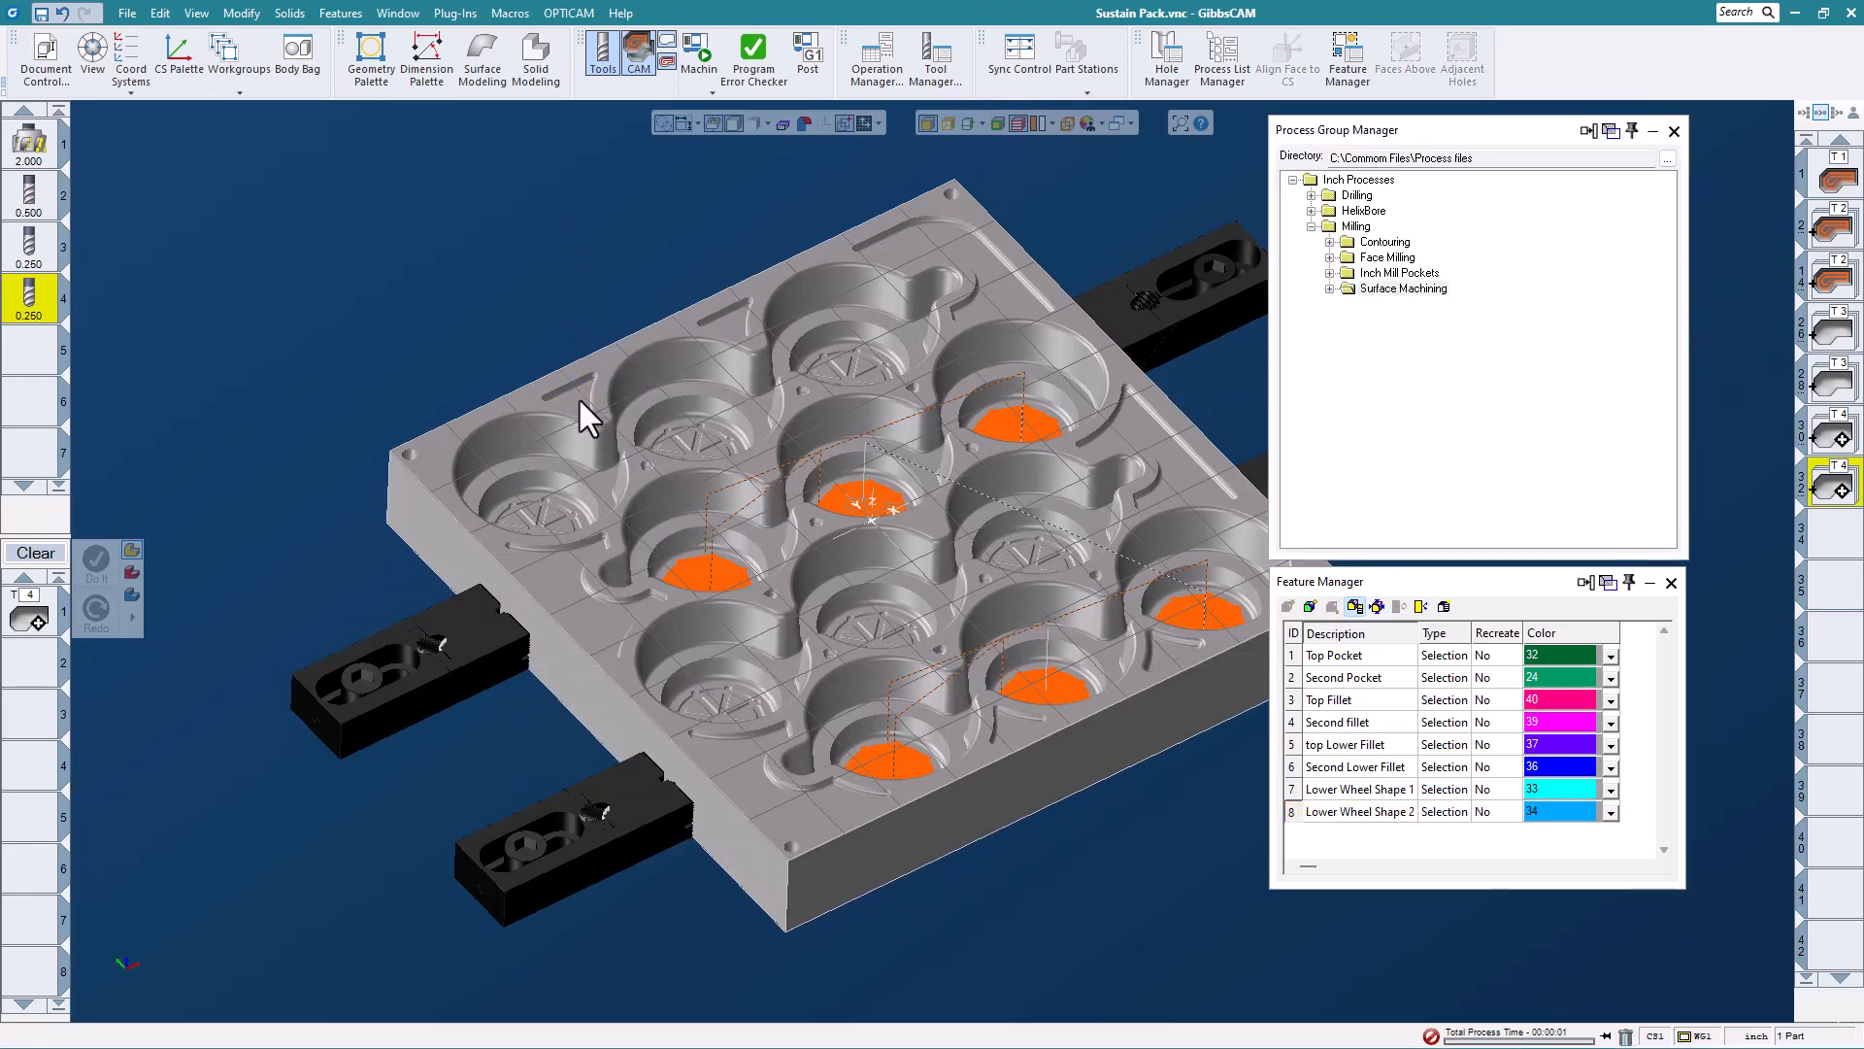
- Select the floors of the four small triangular pockets along the plate's two opposite edges and extend the selection with Faces Above
click(580, 398)
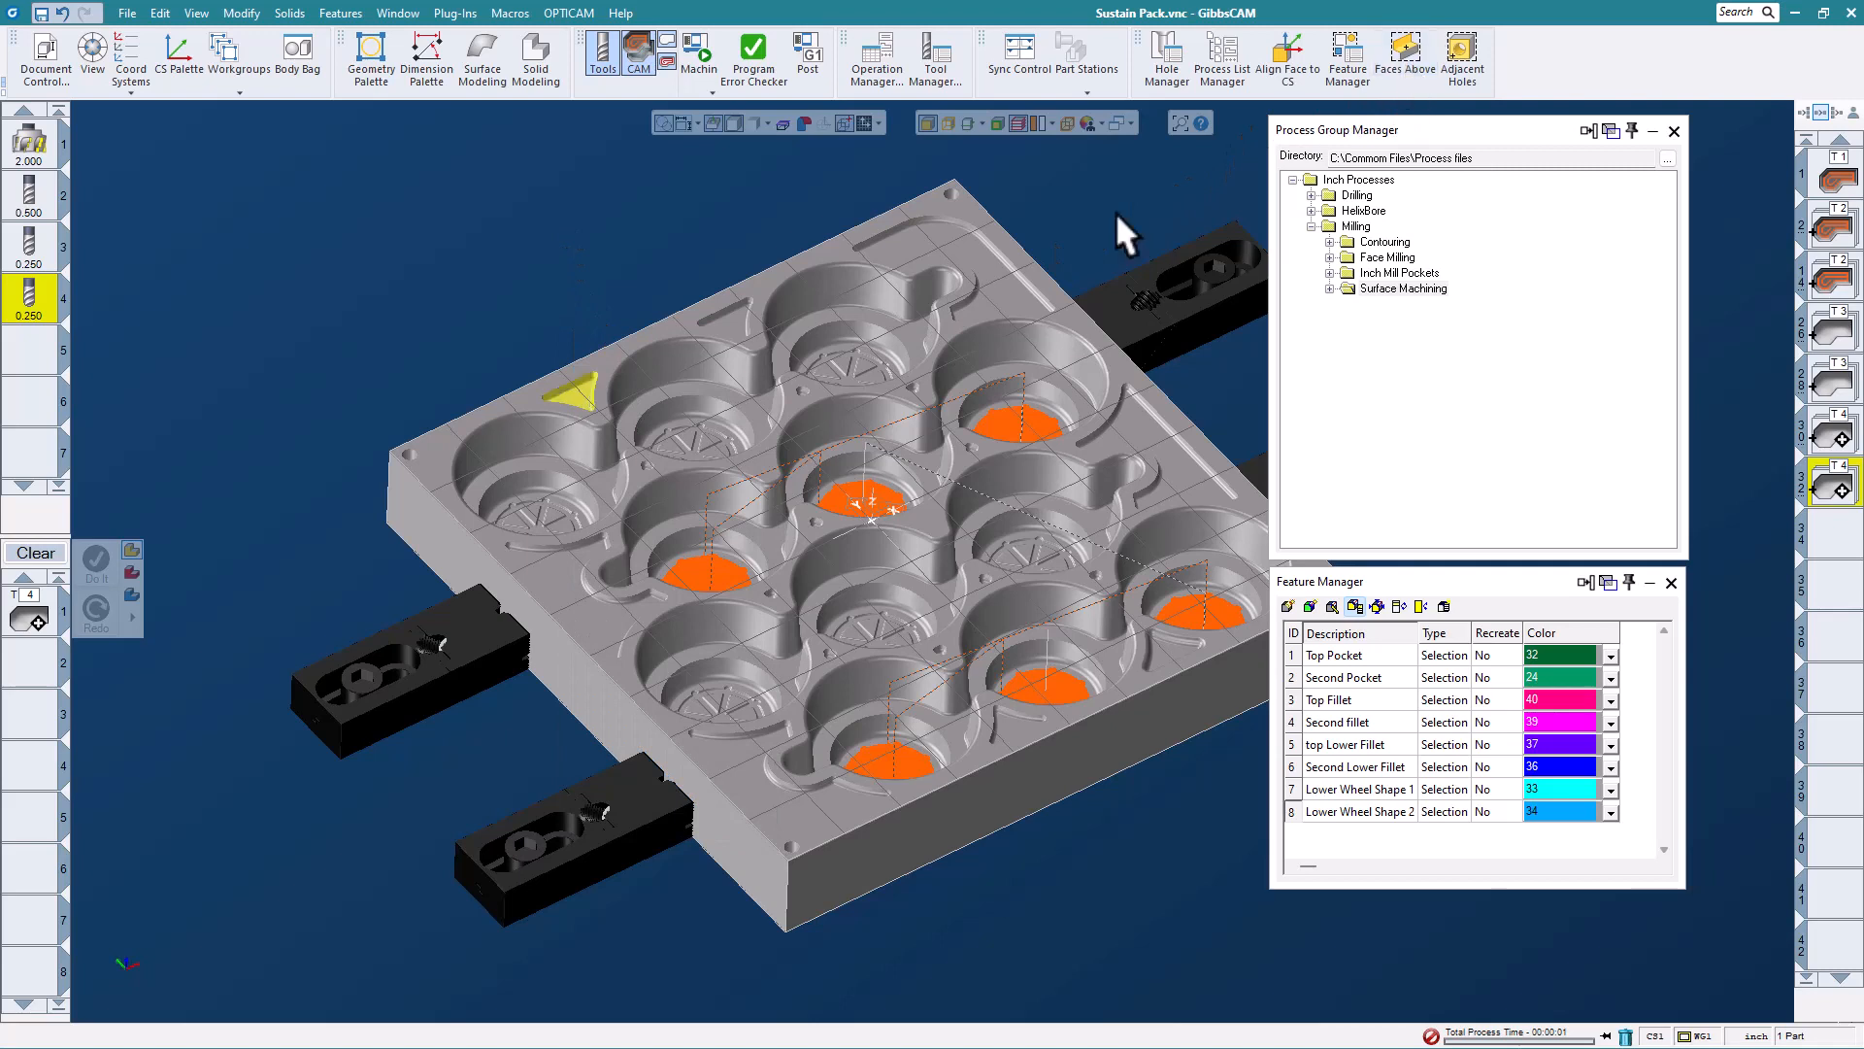
right_click(731, 339)
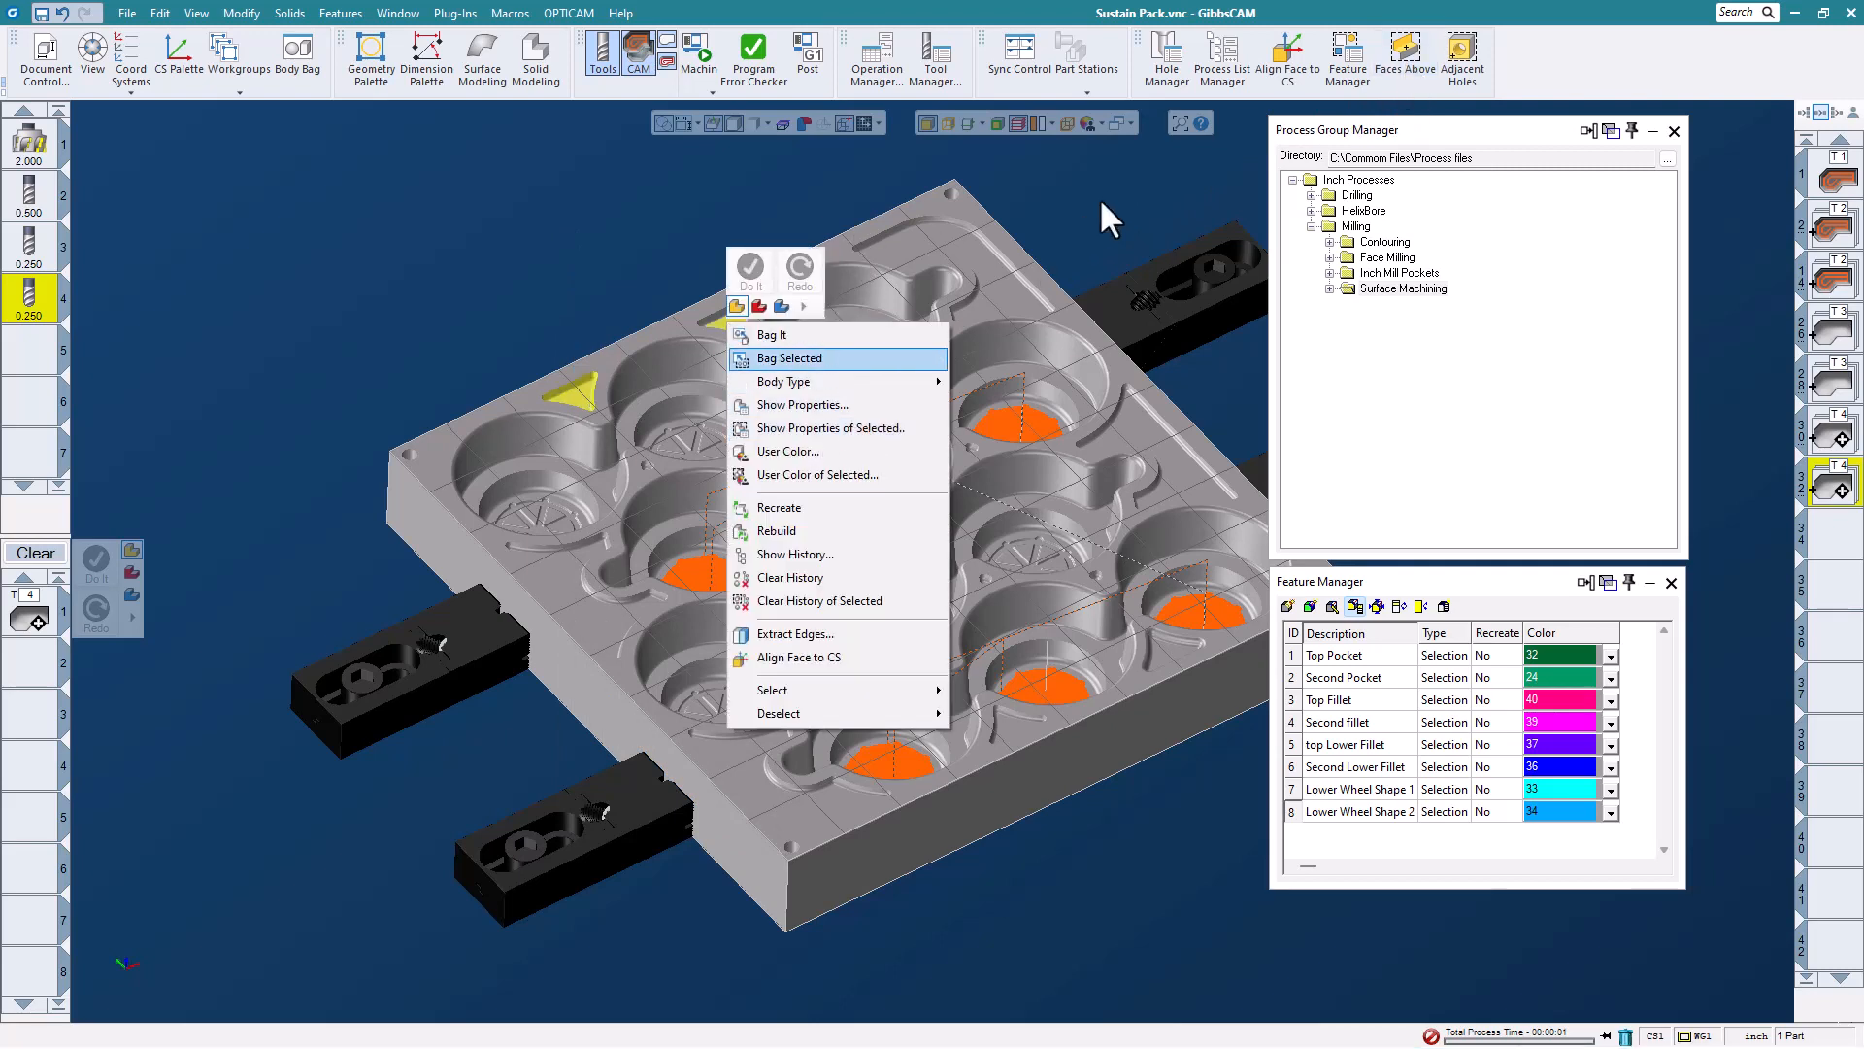
click(1410, 57)
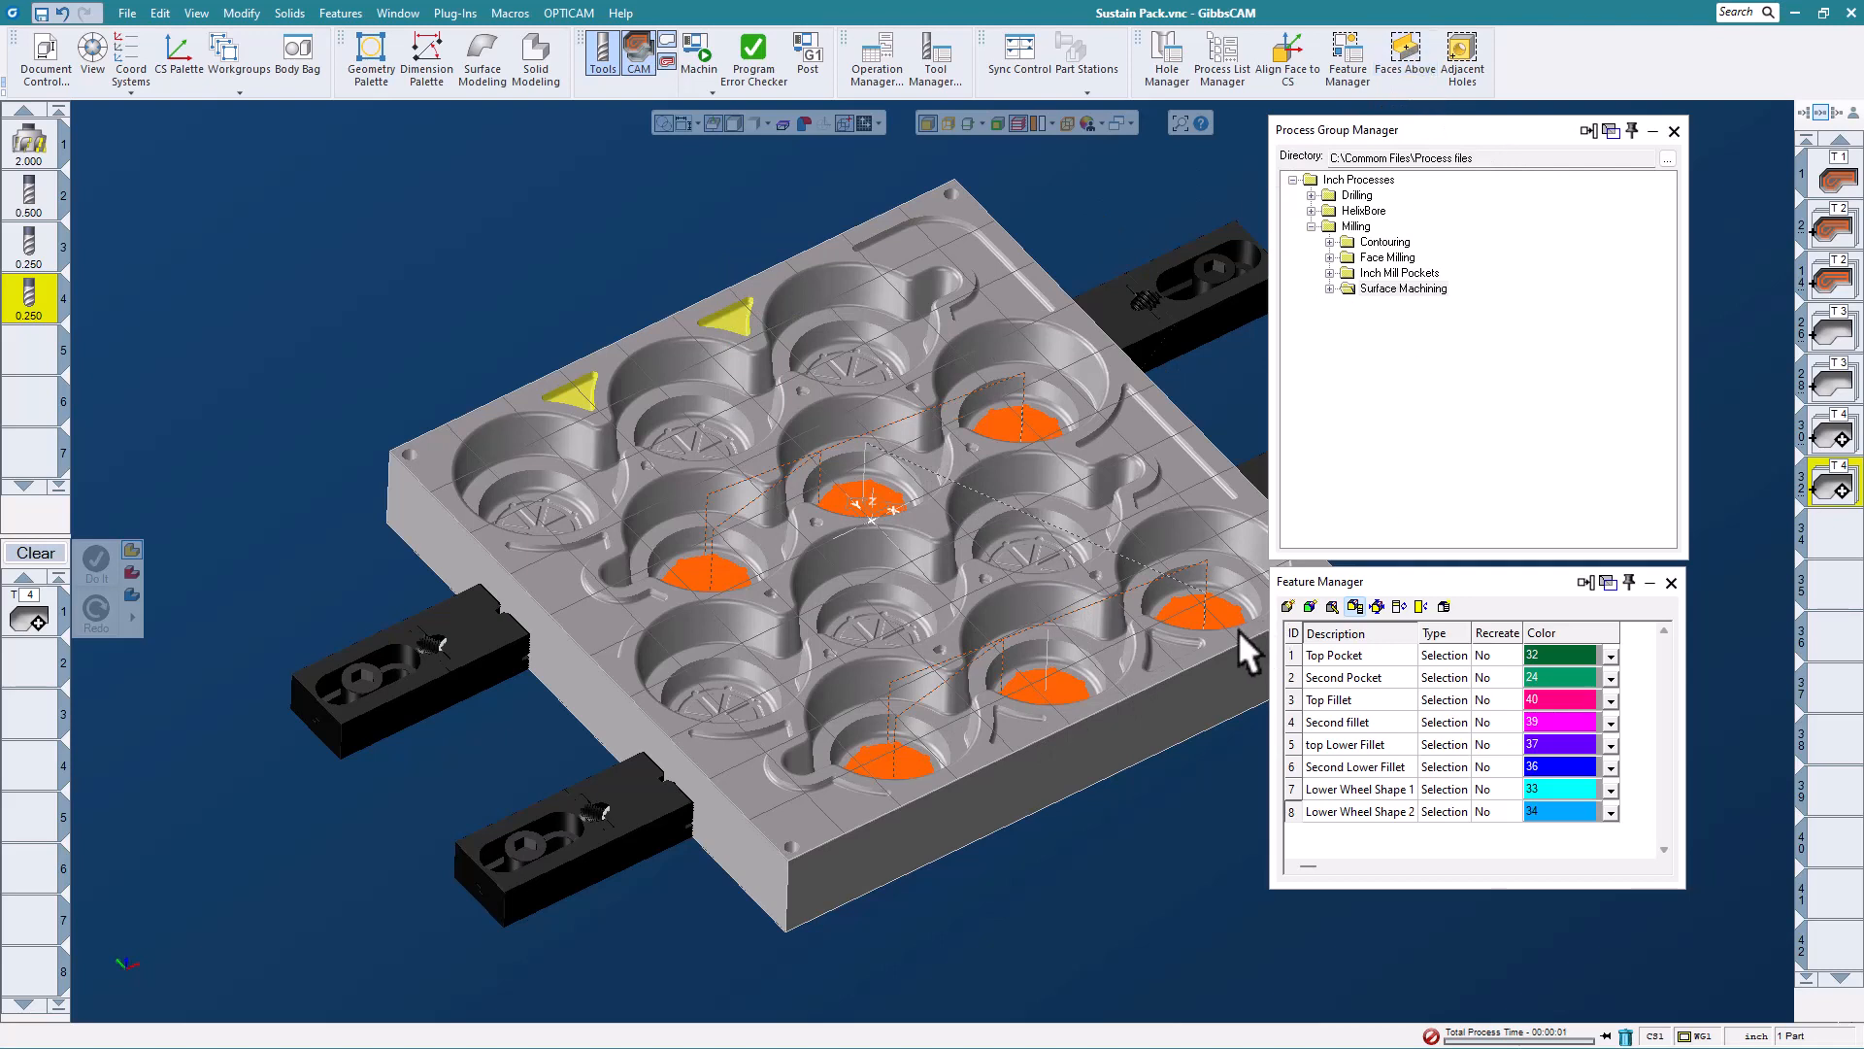
click(1404, 77)
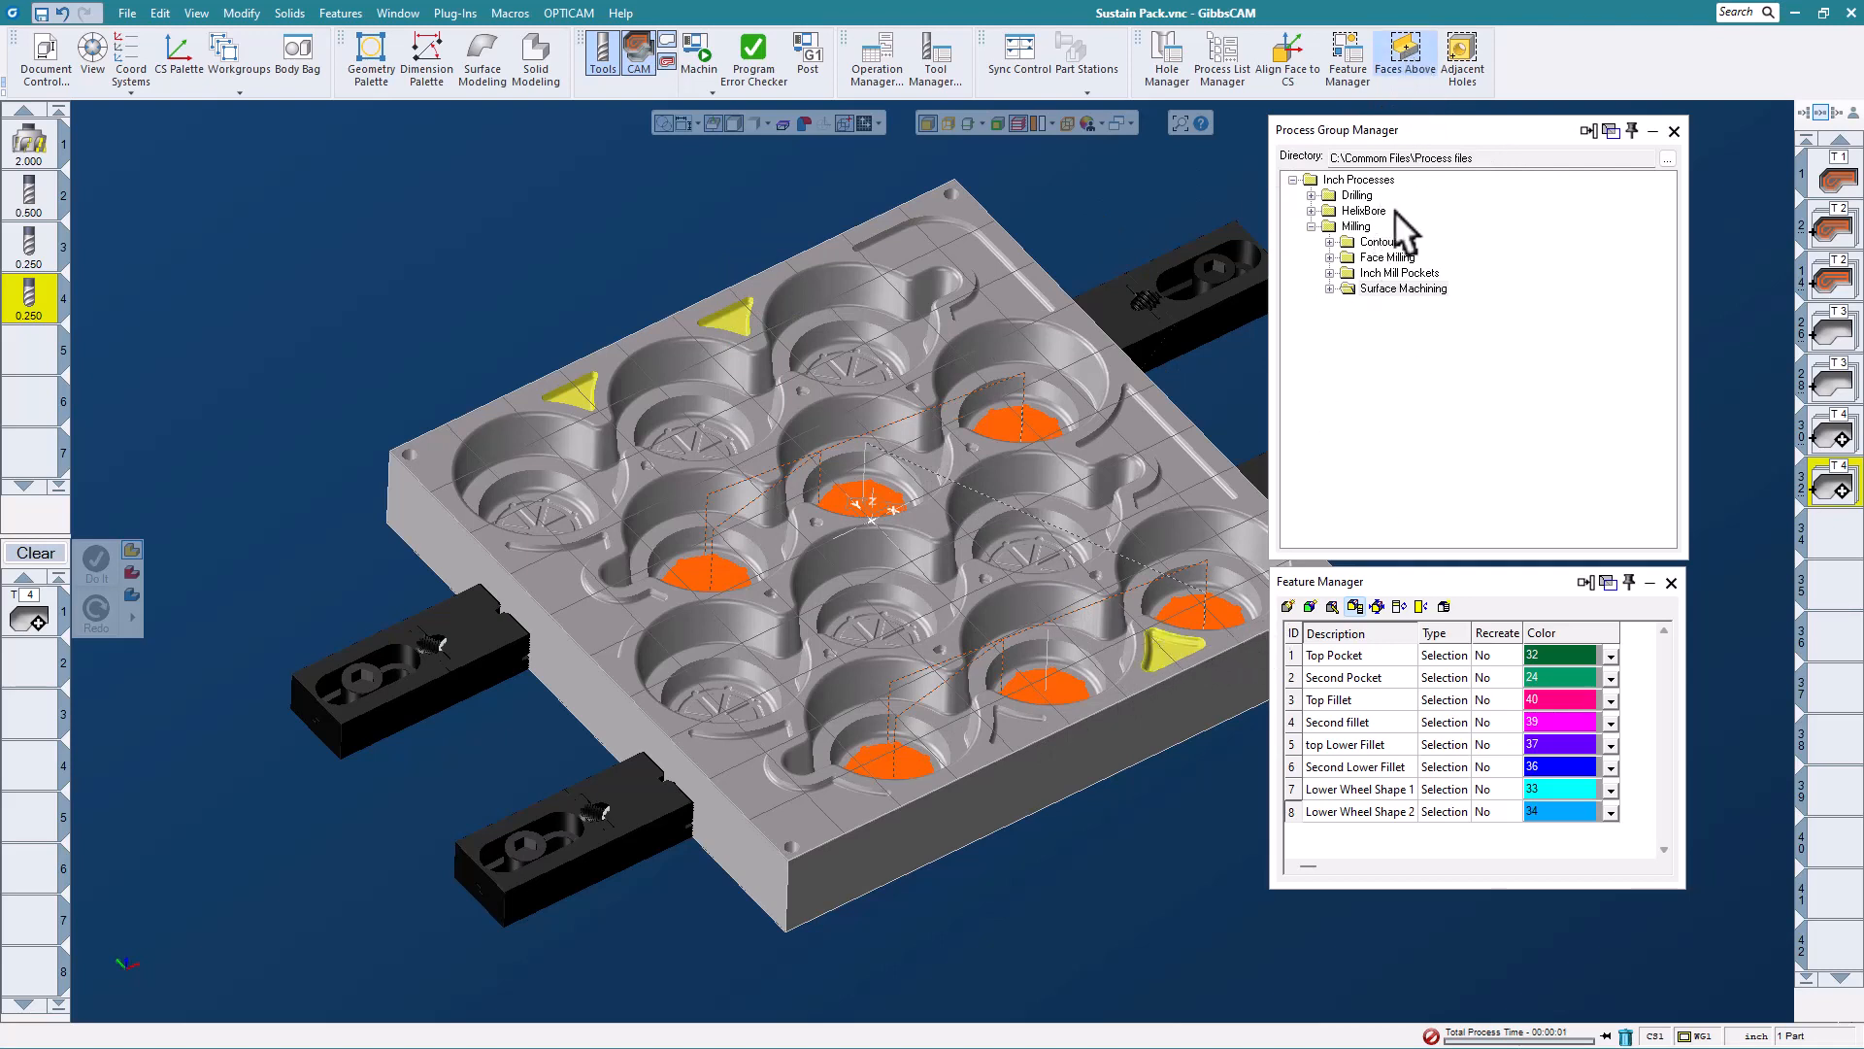
click(1406, 46)
middle_drag(878, 928, 983, 871)
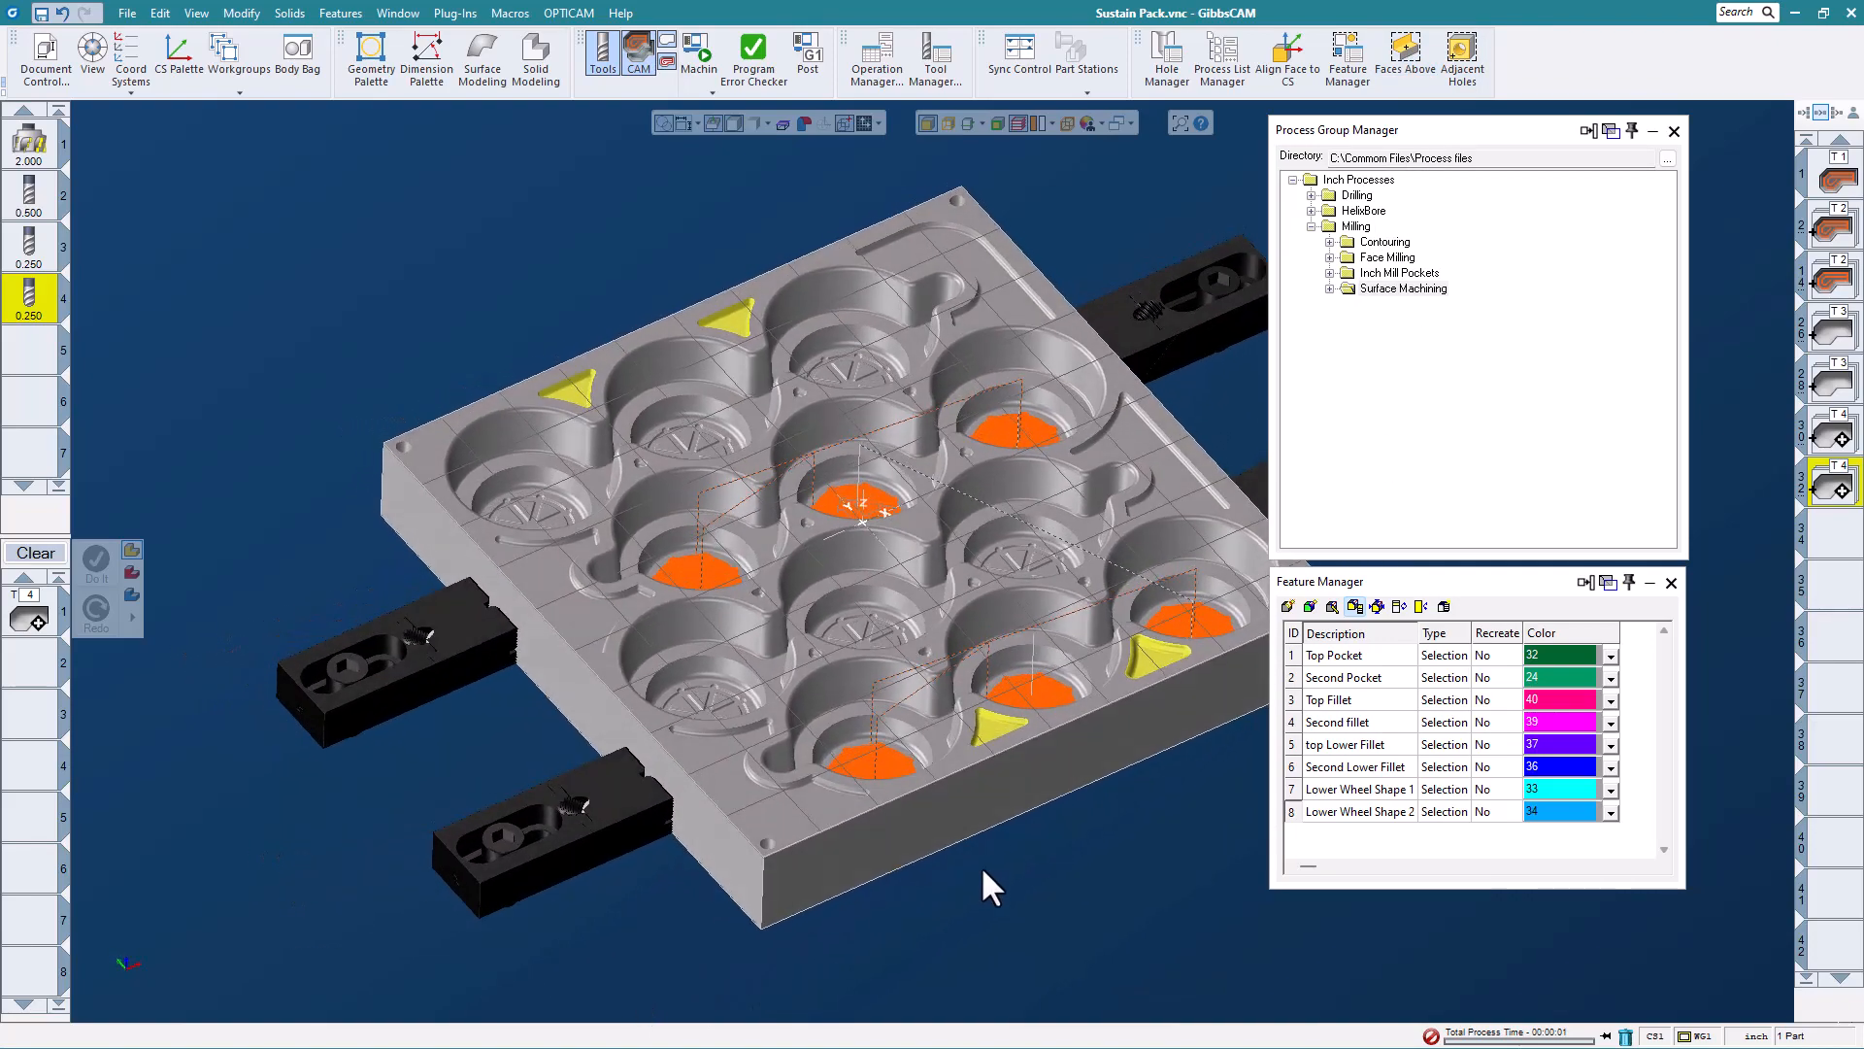
- Add the two larger shallow pockets on the plate's left edge to the selection, including their walls with Faces Above
click(806, 801)
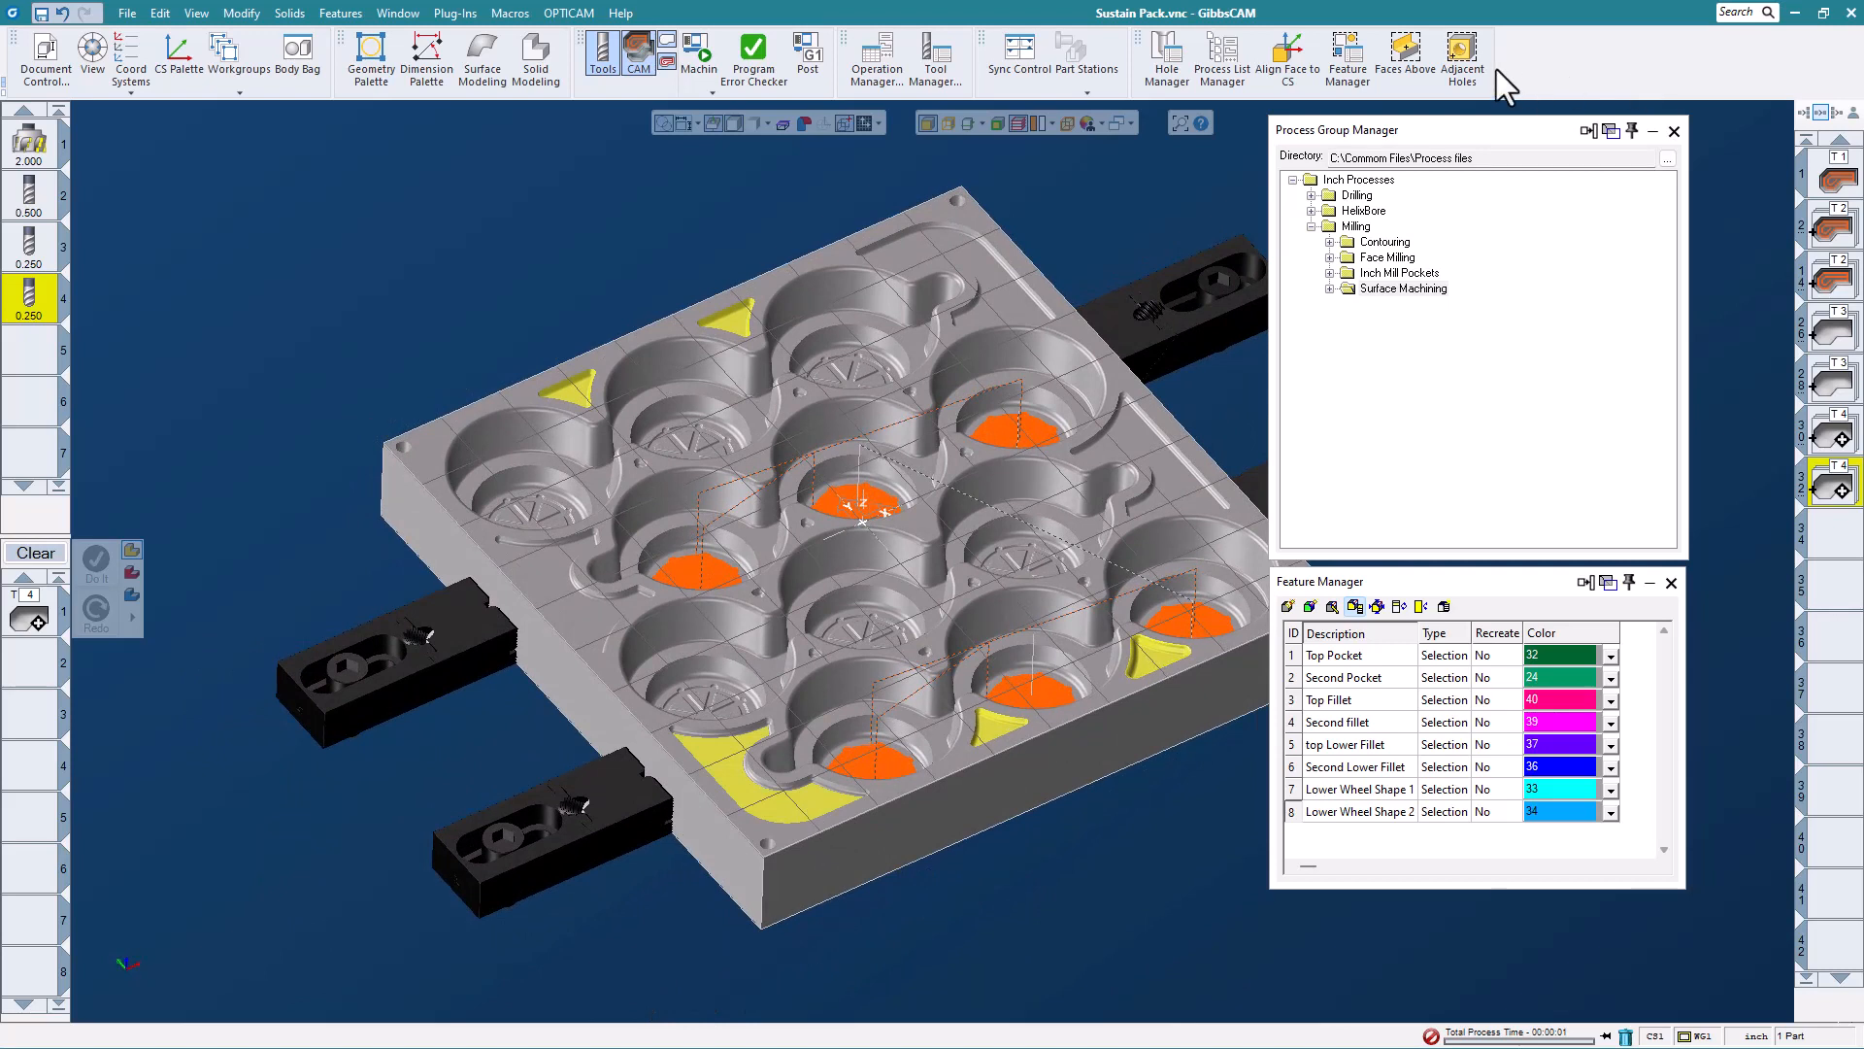
click(1406, 49)
shift+click(546, 587)
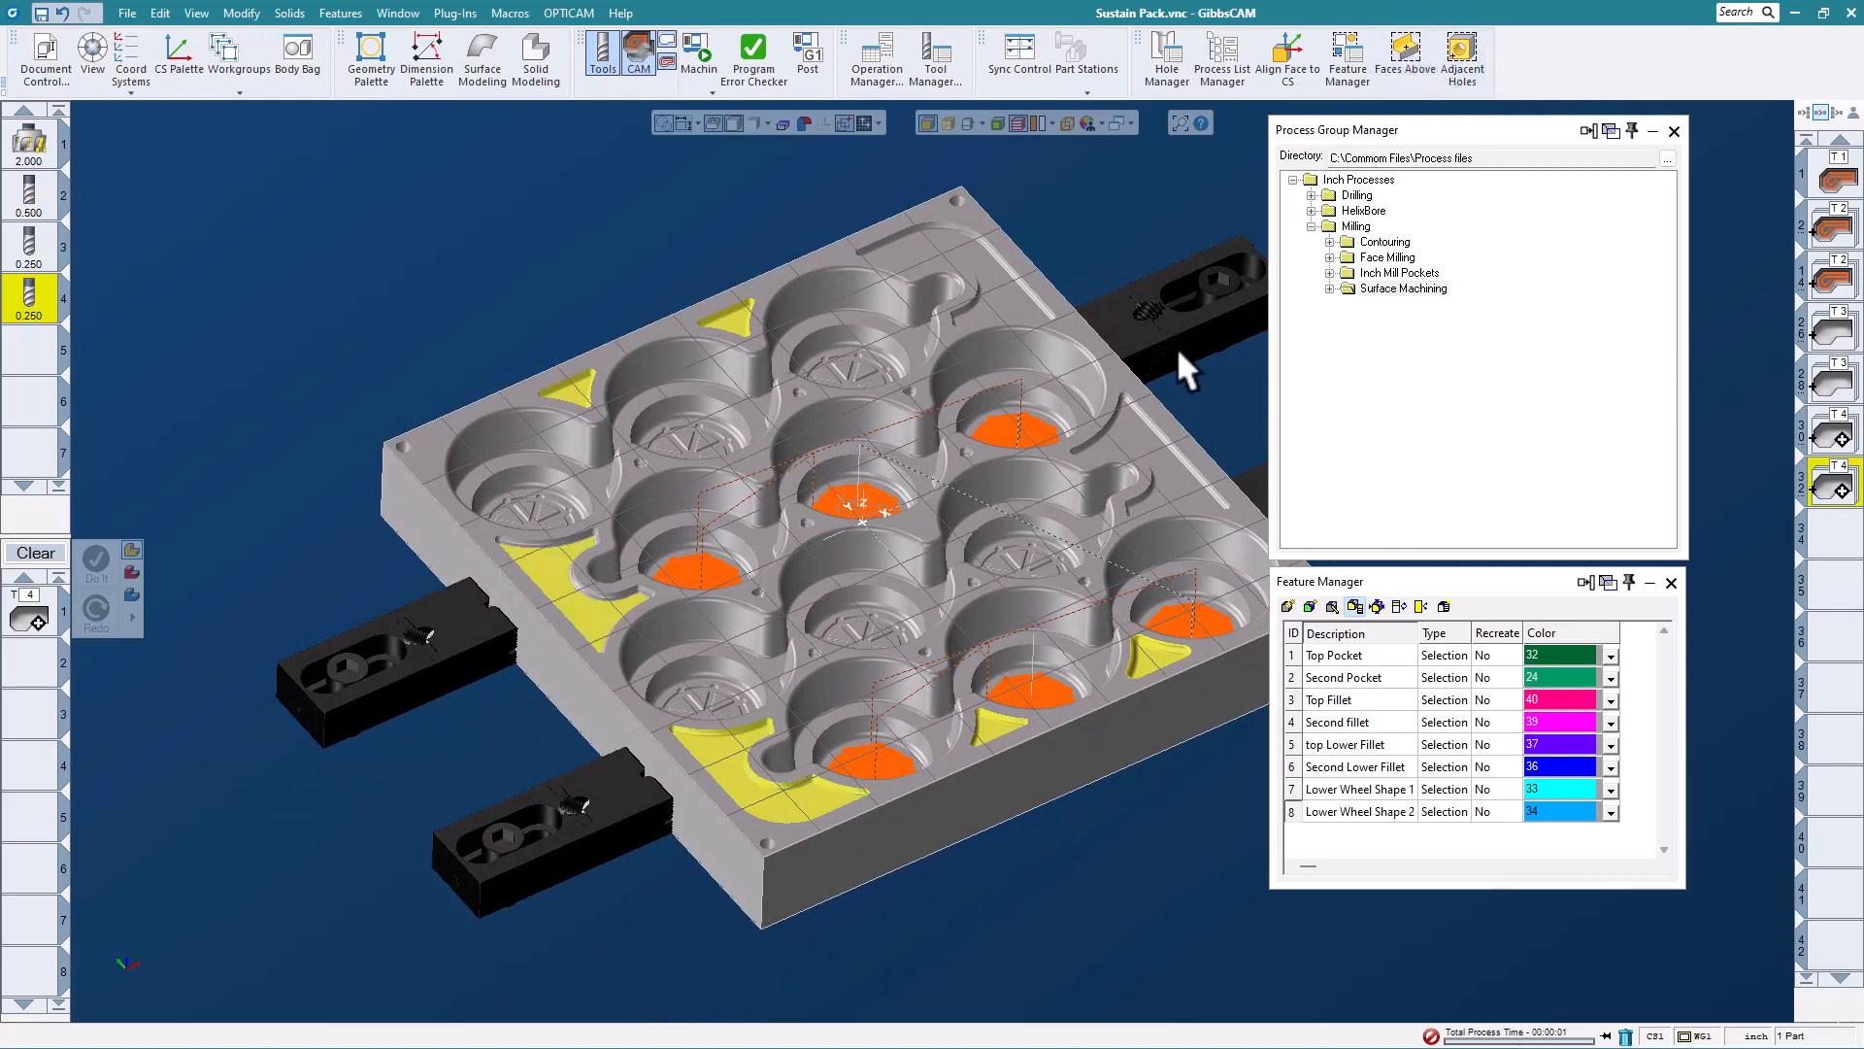
click(1410, 54)
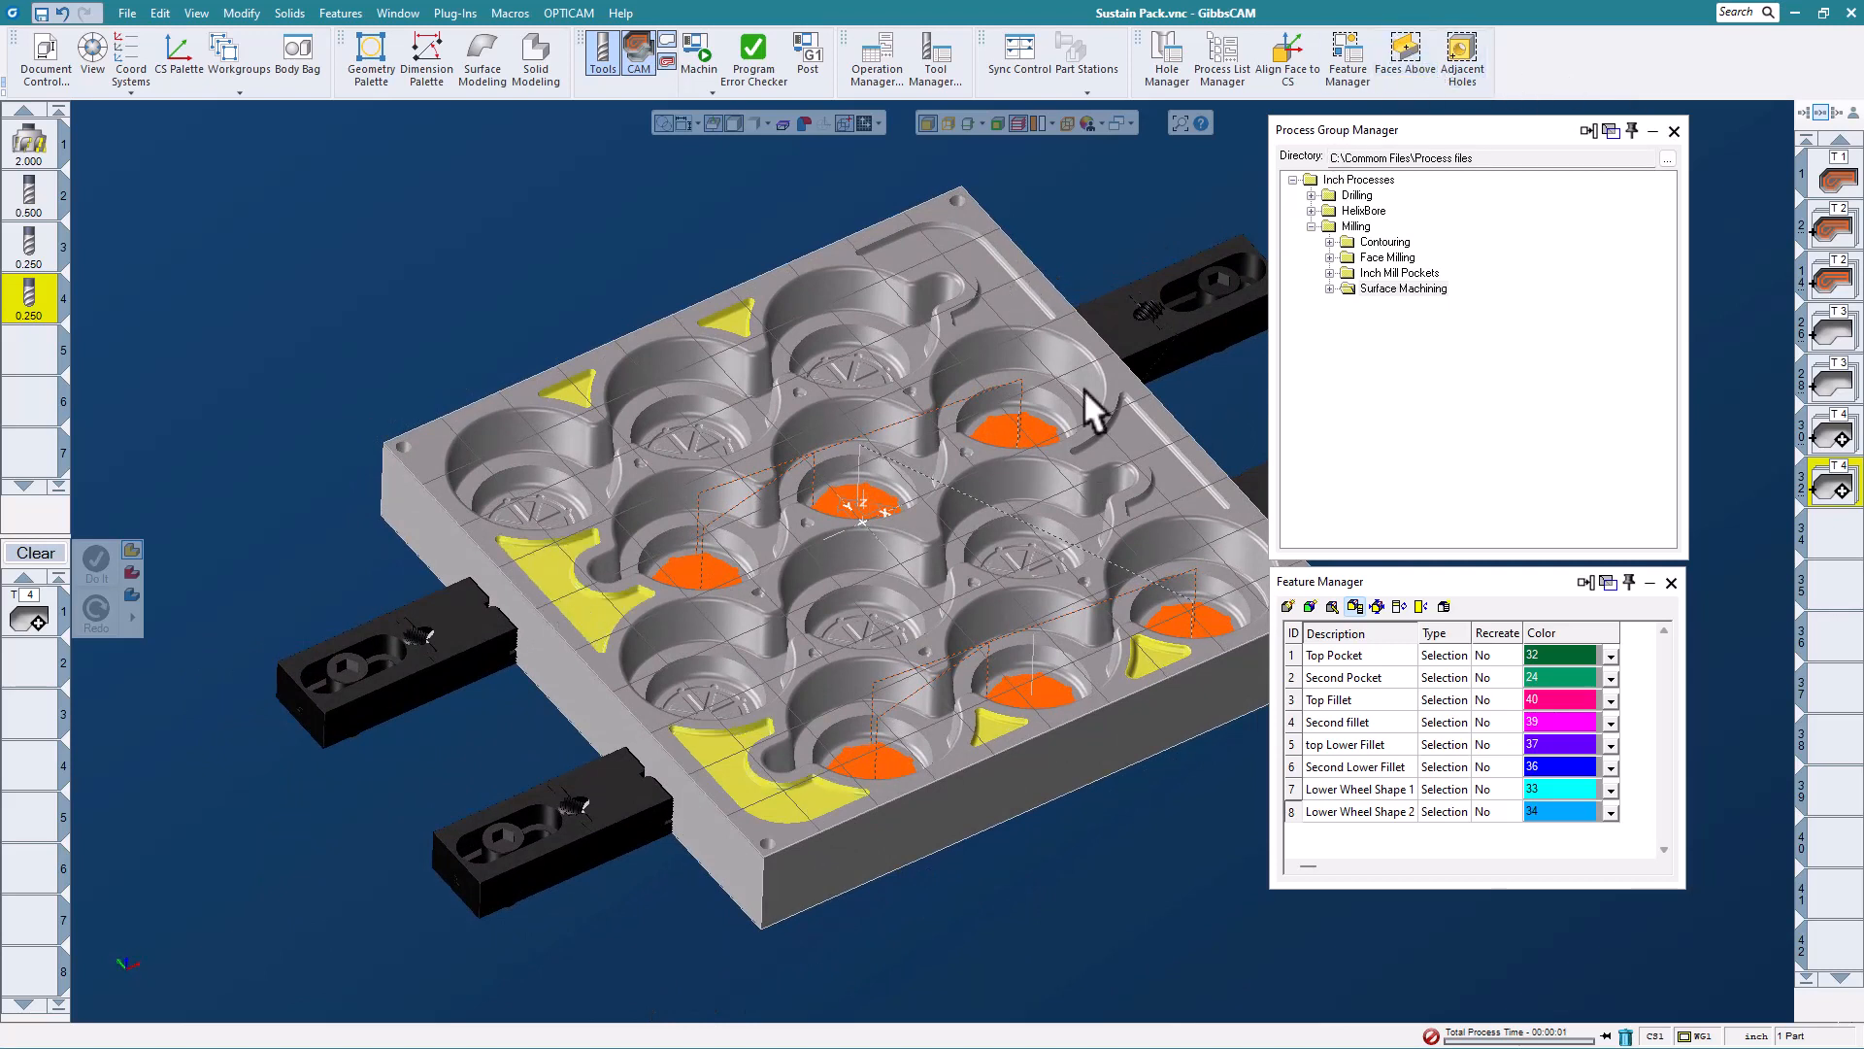
- Add the two larger shallow pockets on the plate's right edge to the selection, including their walls with Faces Above
ctrl+click(1006, 294)
ctrl+click(1138, 435)
click(1400, 54)
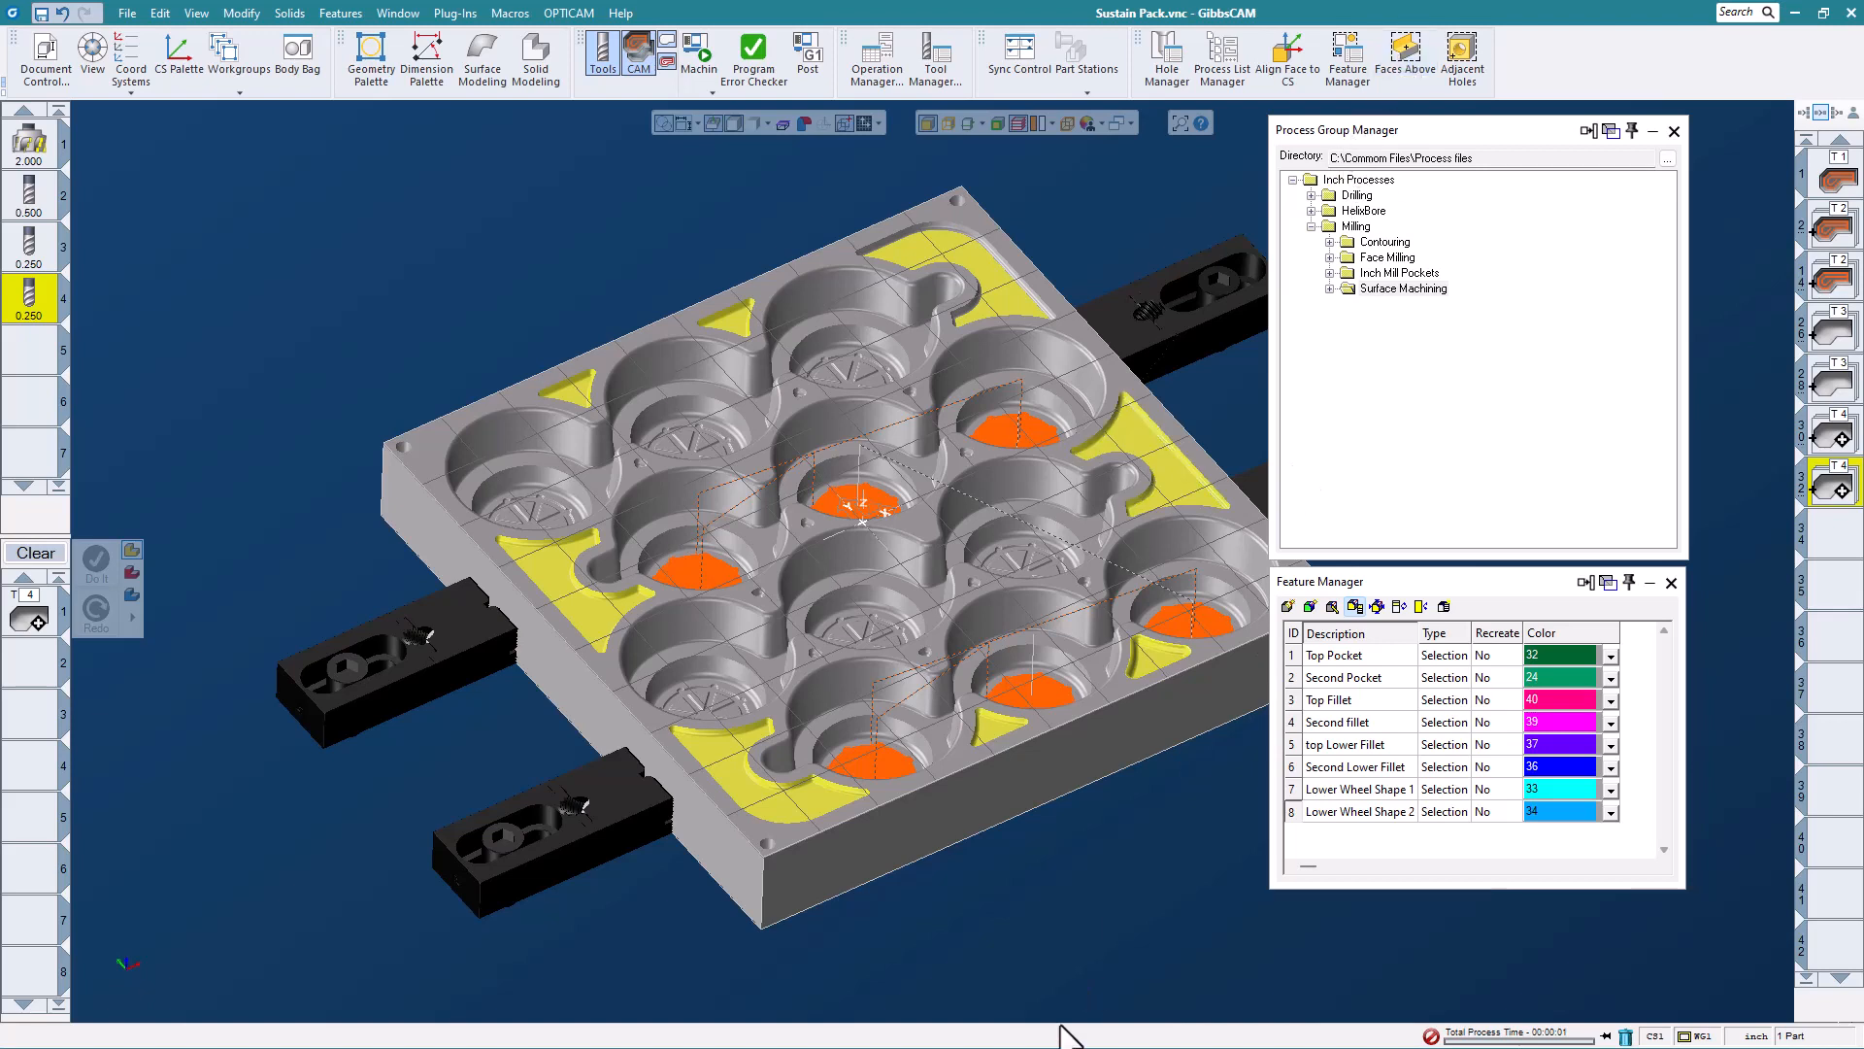
ctrl+click(1012, 290)
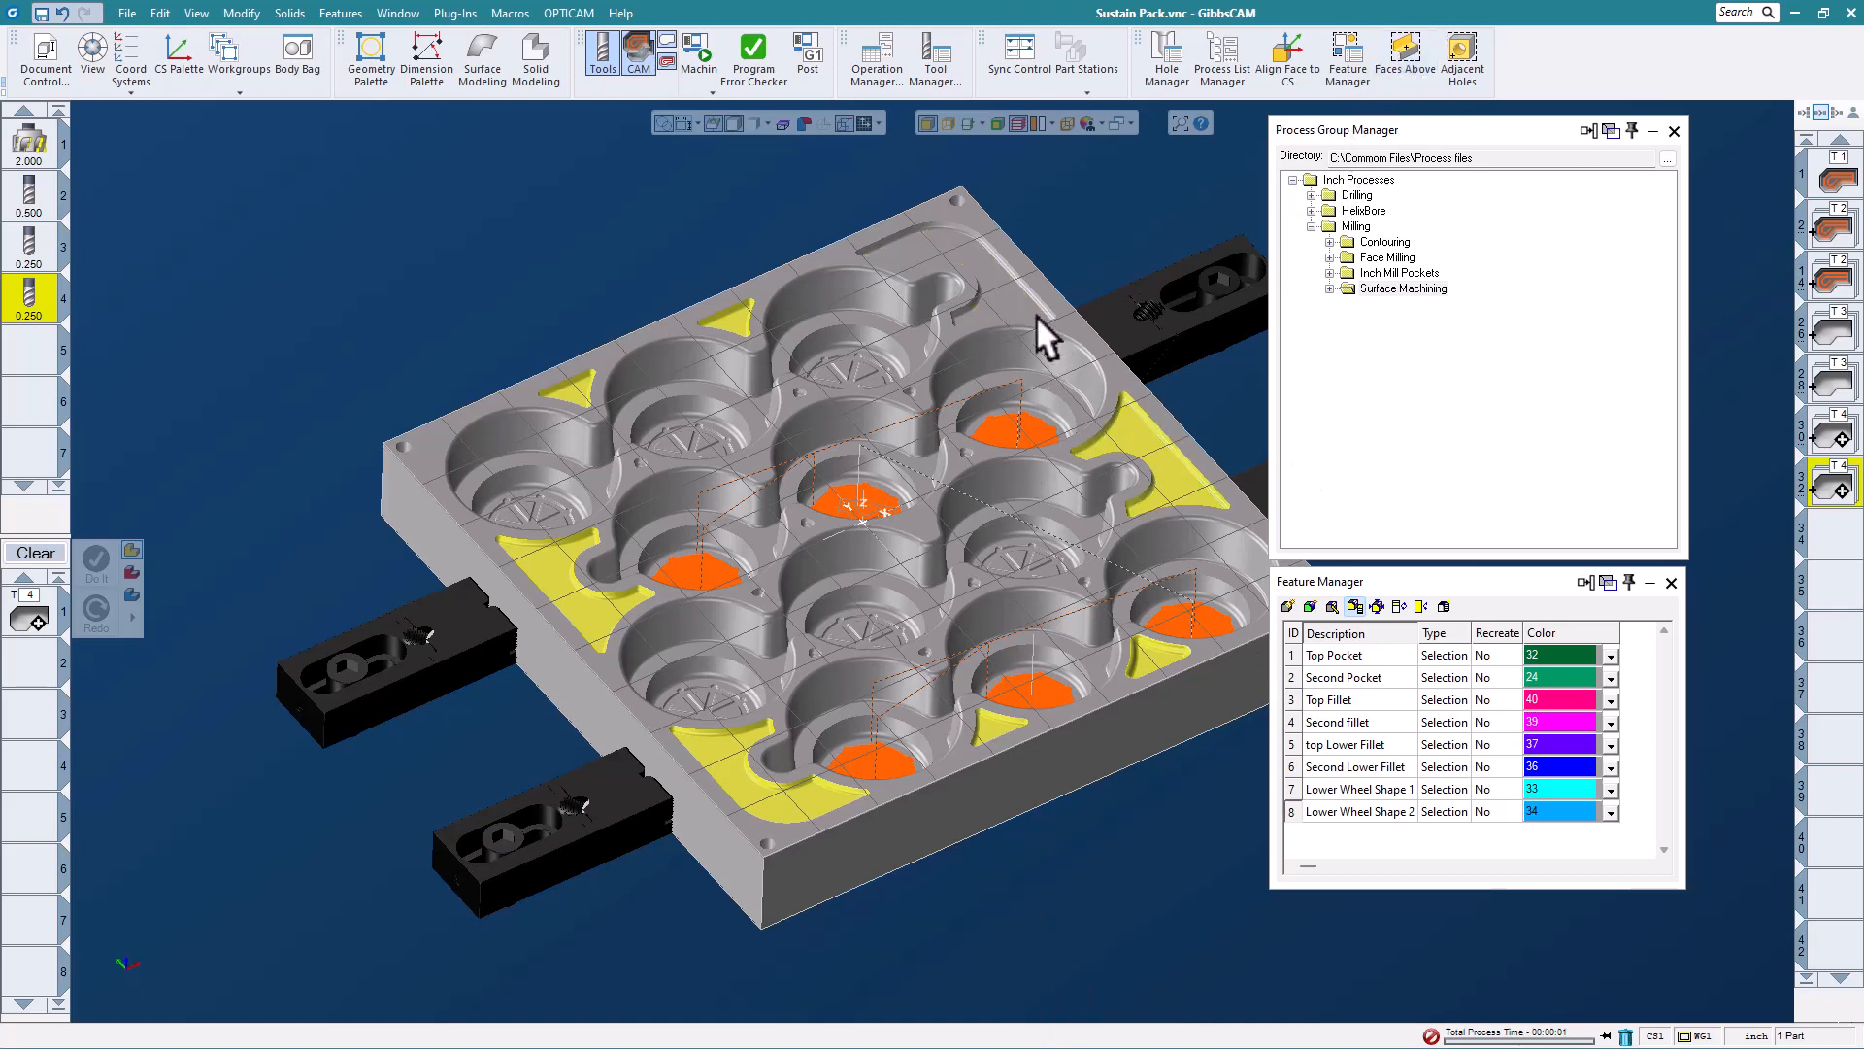
ctrl+click(1008, 287)
click(1405, 55)
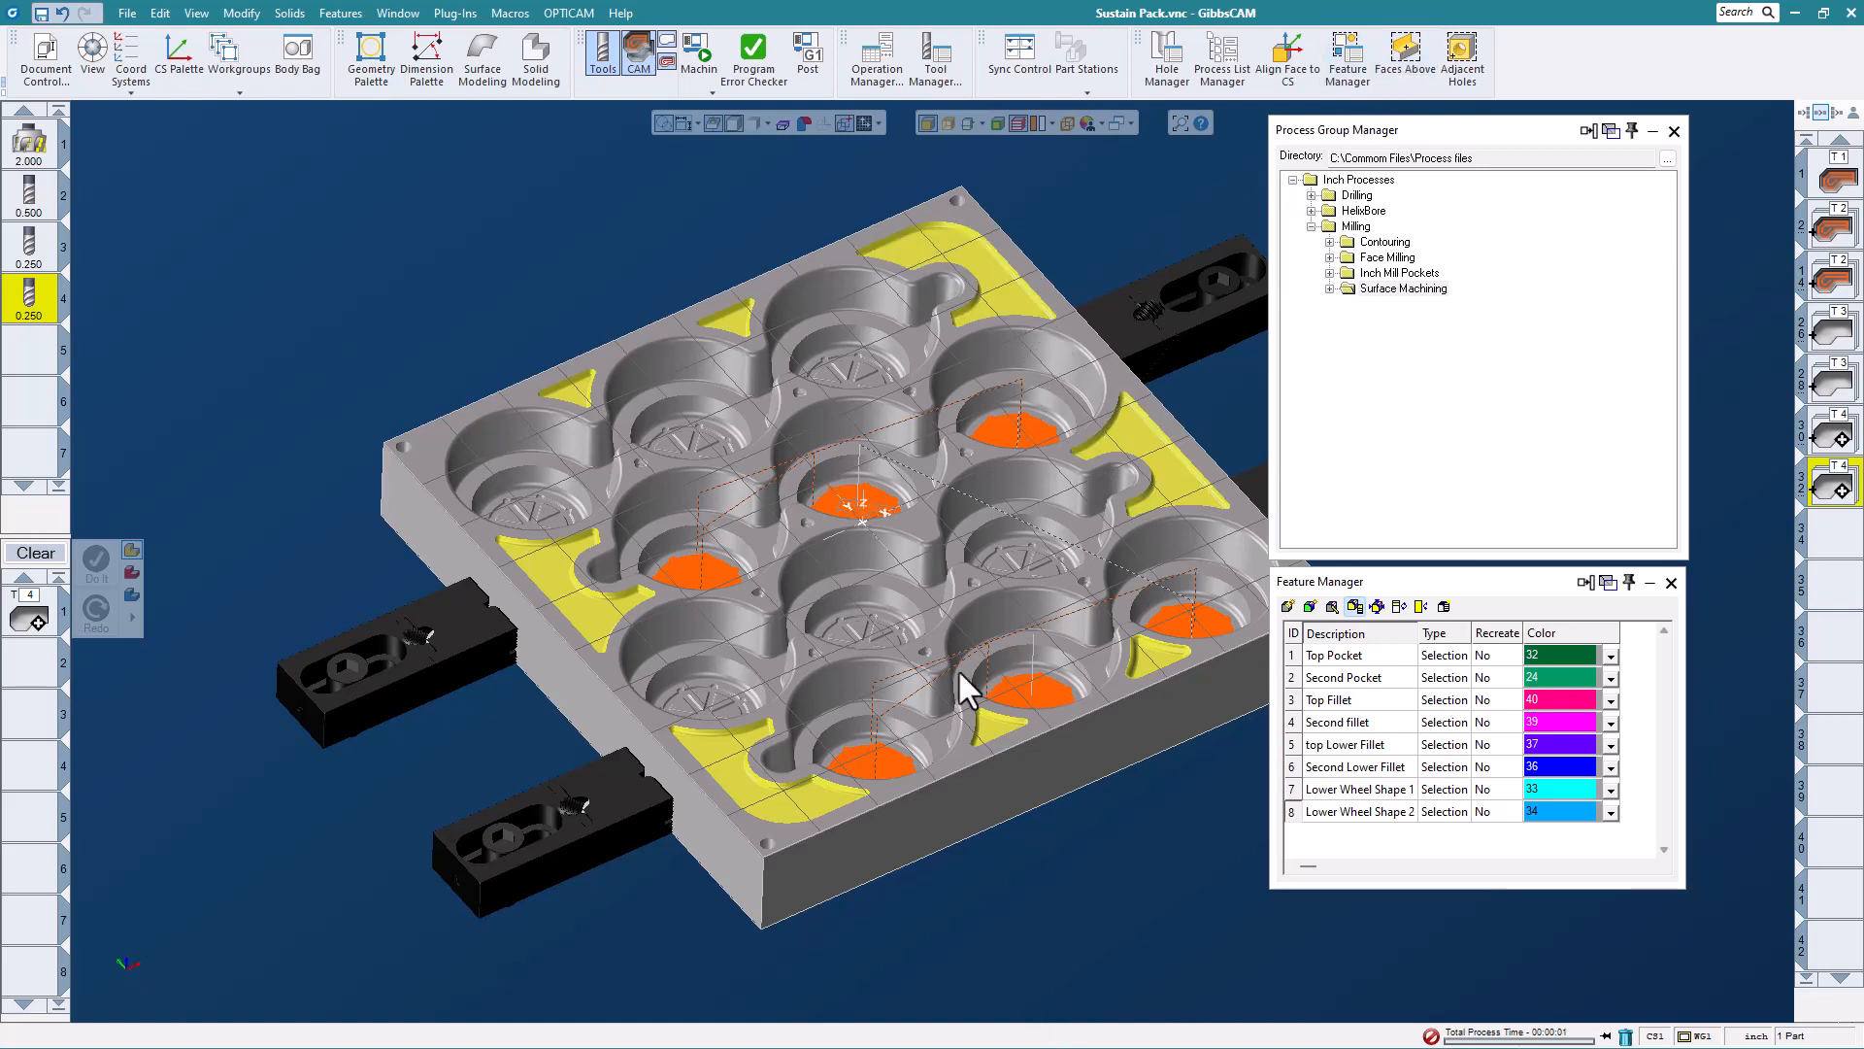
- Machine the selected shallow edge pockets with the saved .125 BallMill Small Pocket Rough process from the Inch Mill Pockets folder and view the toolpaths
scroll(719, 733, down, 2)
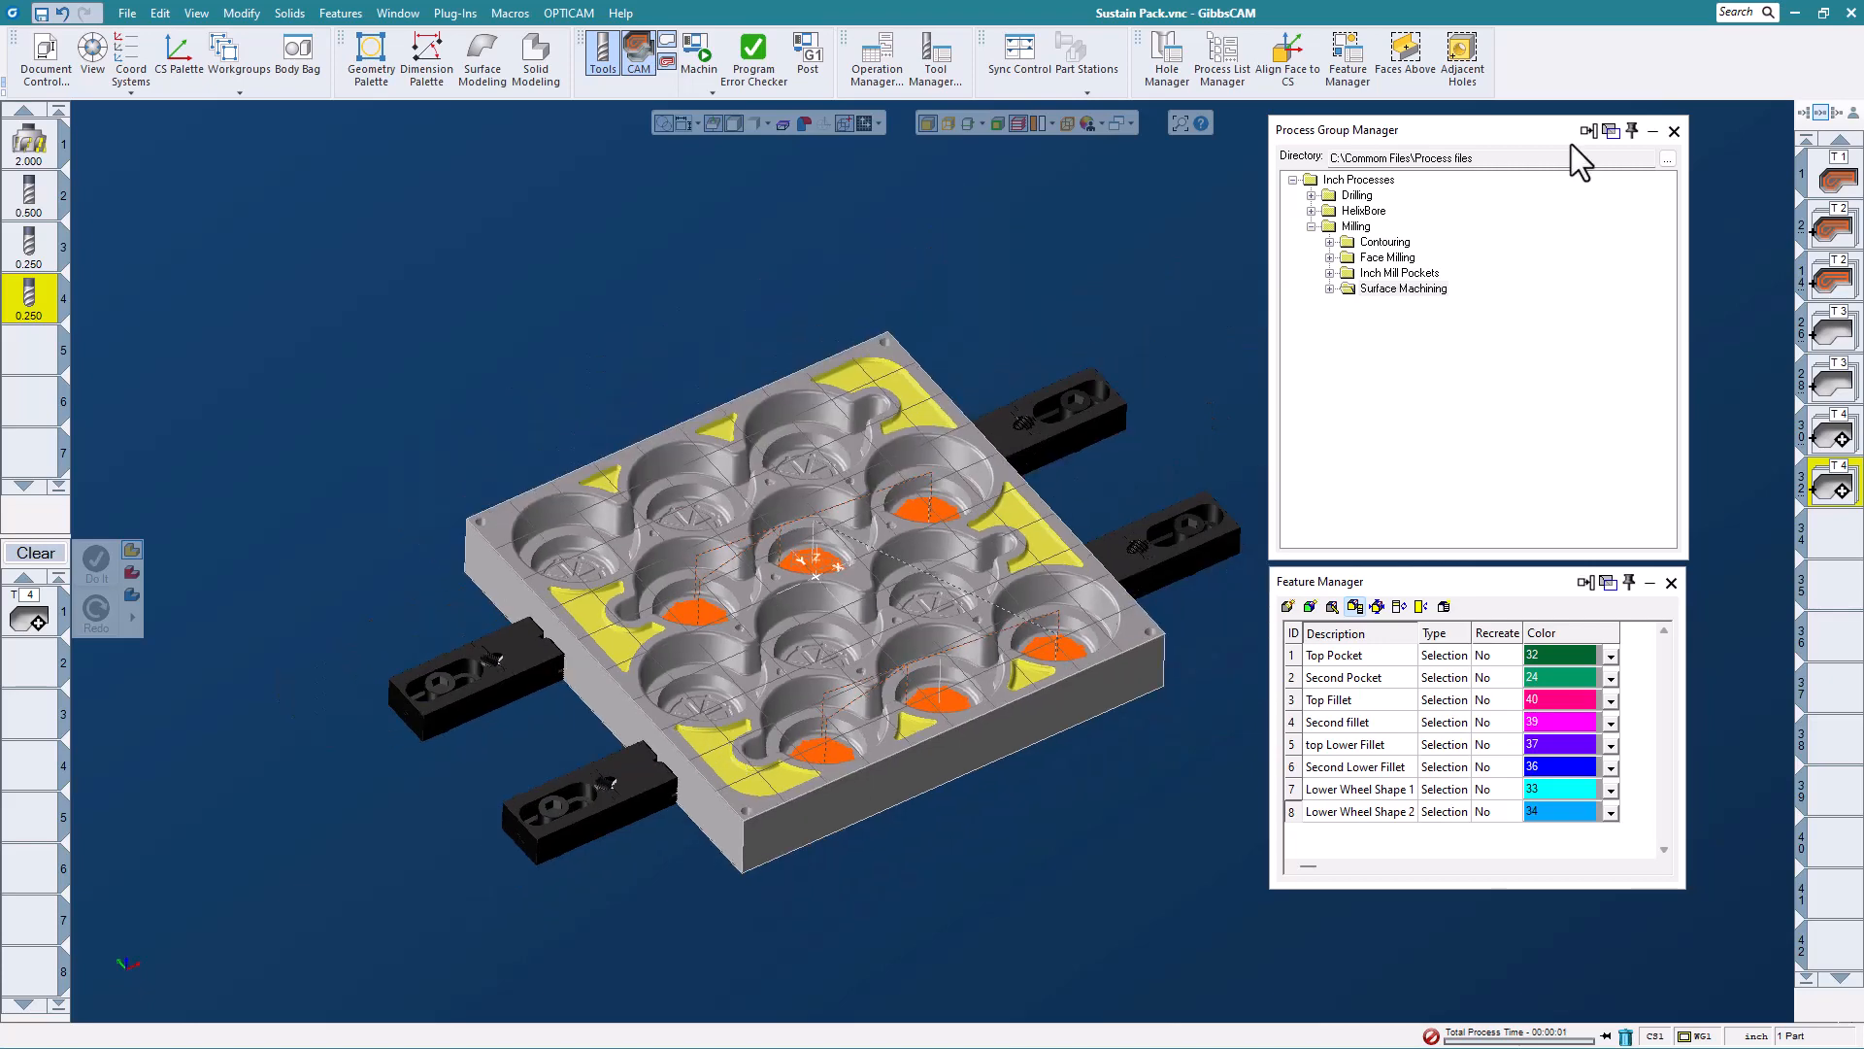
click(1329, 274)
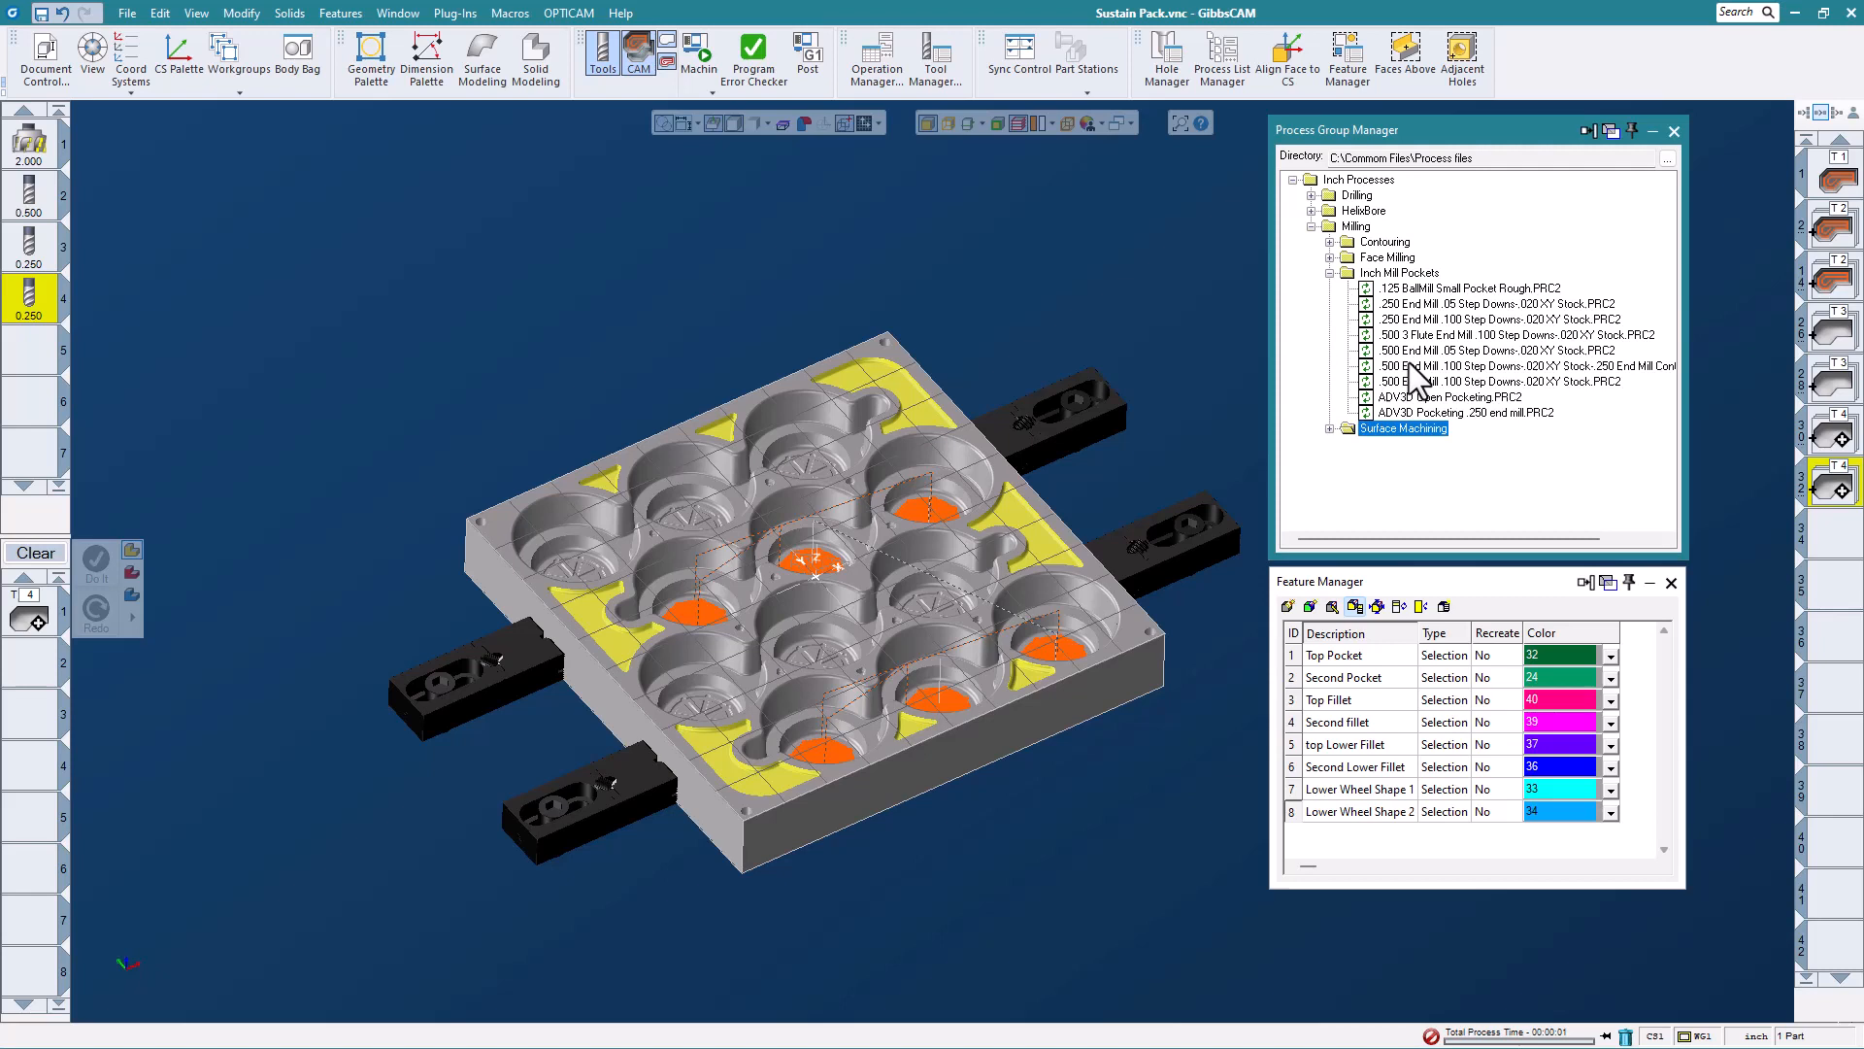
click(1477, 287)
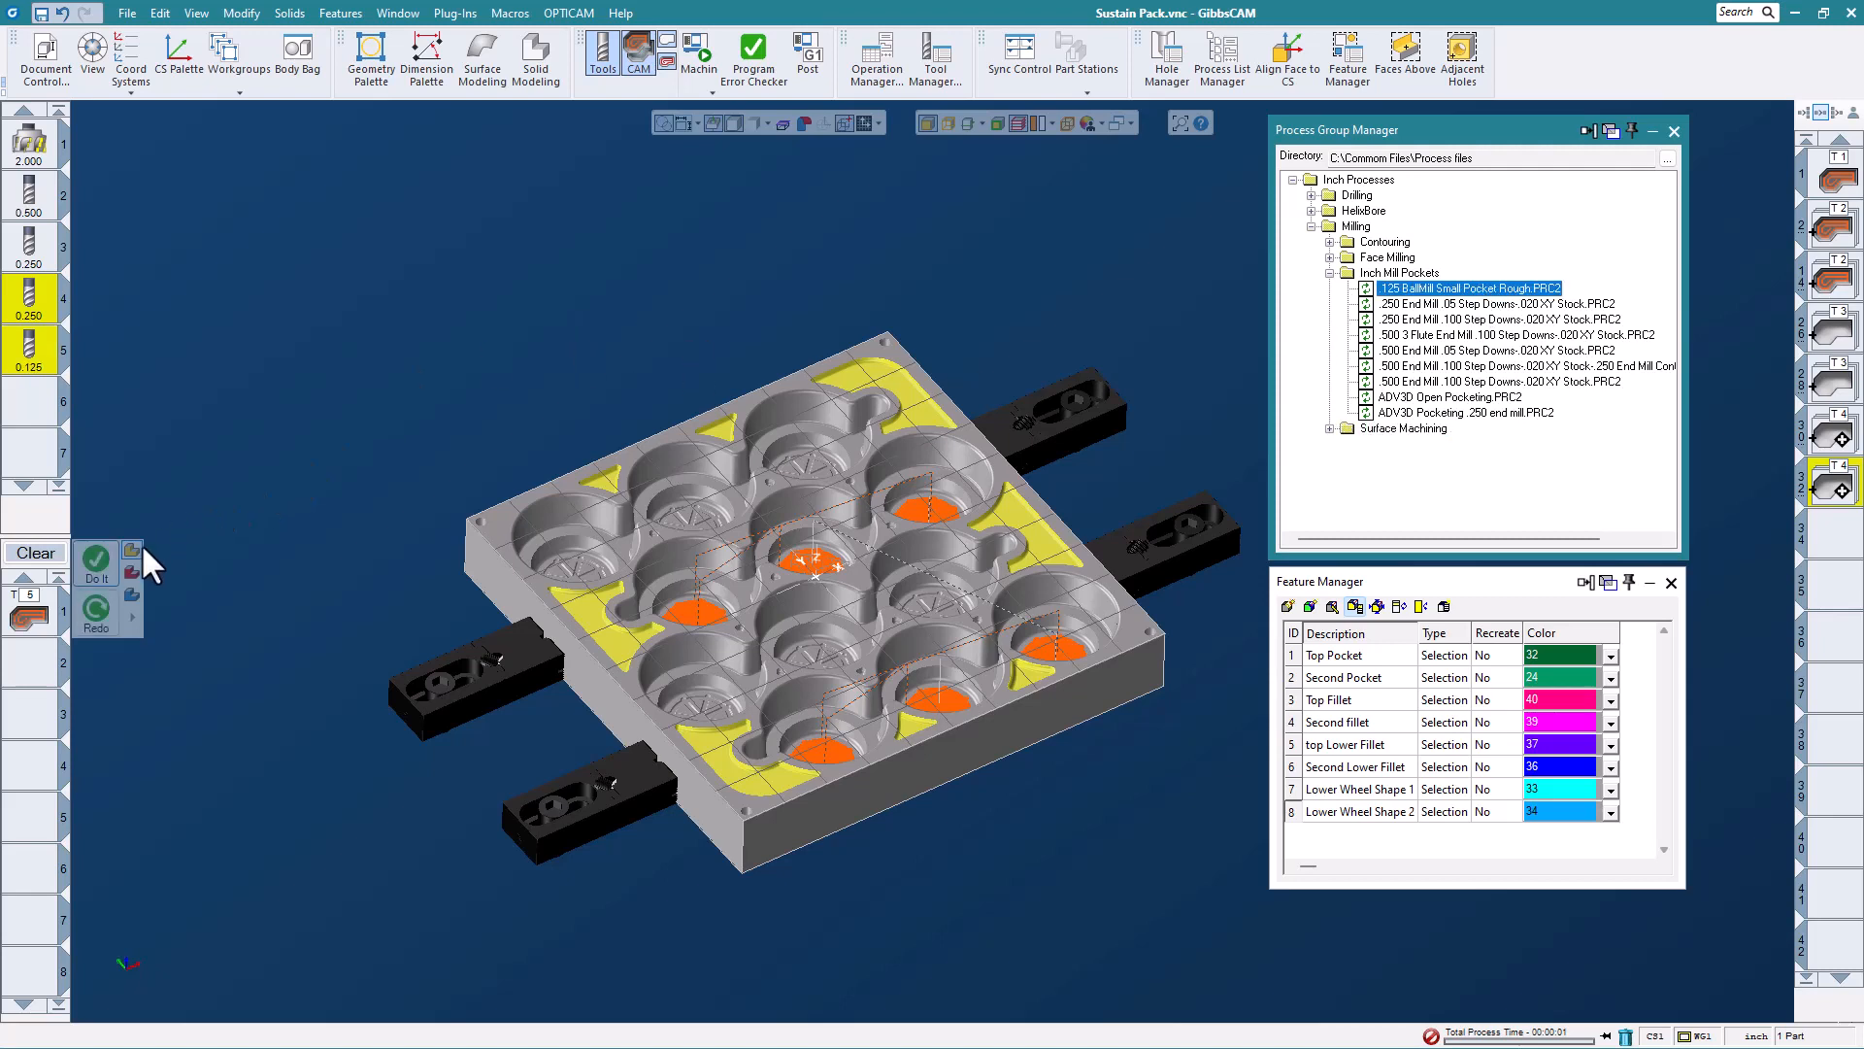
click(95, 561)
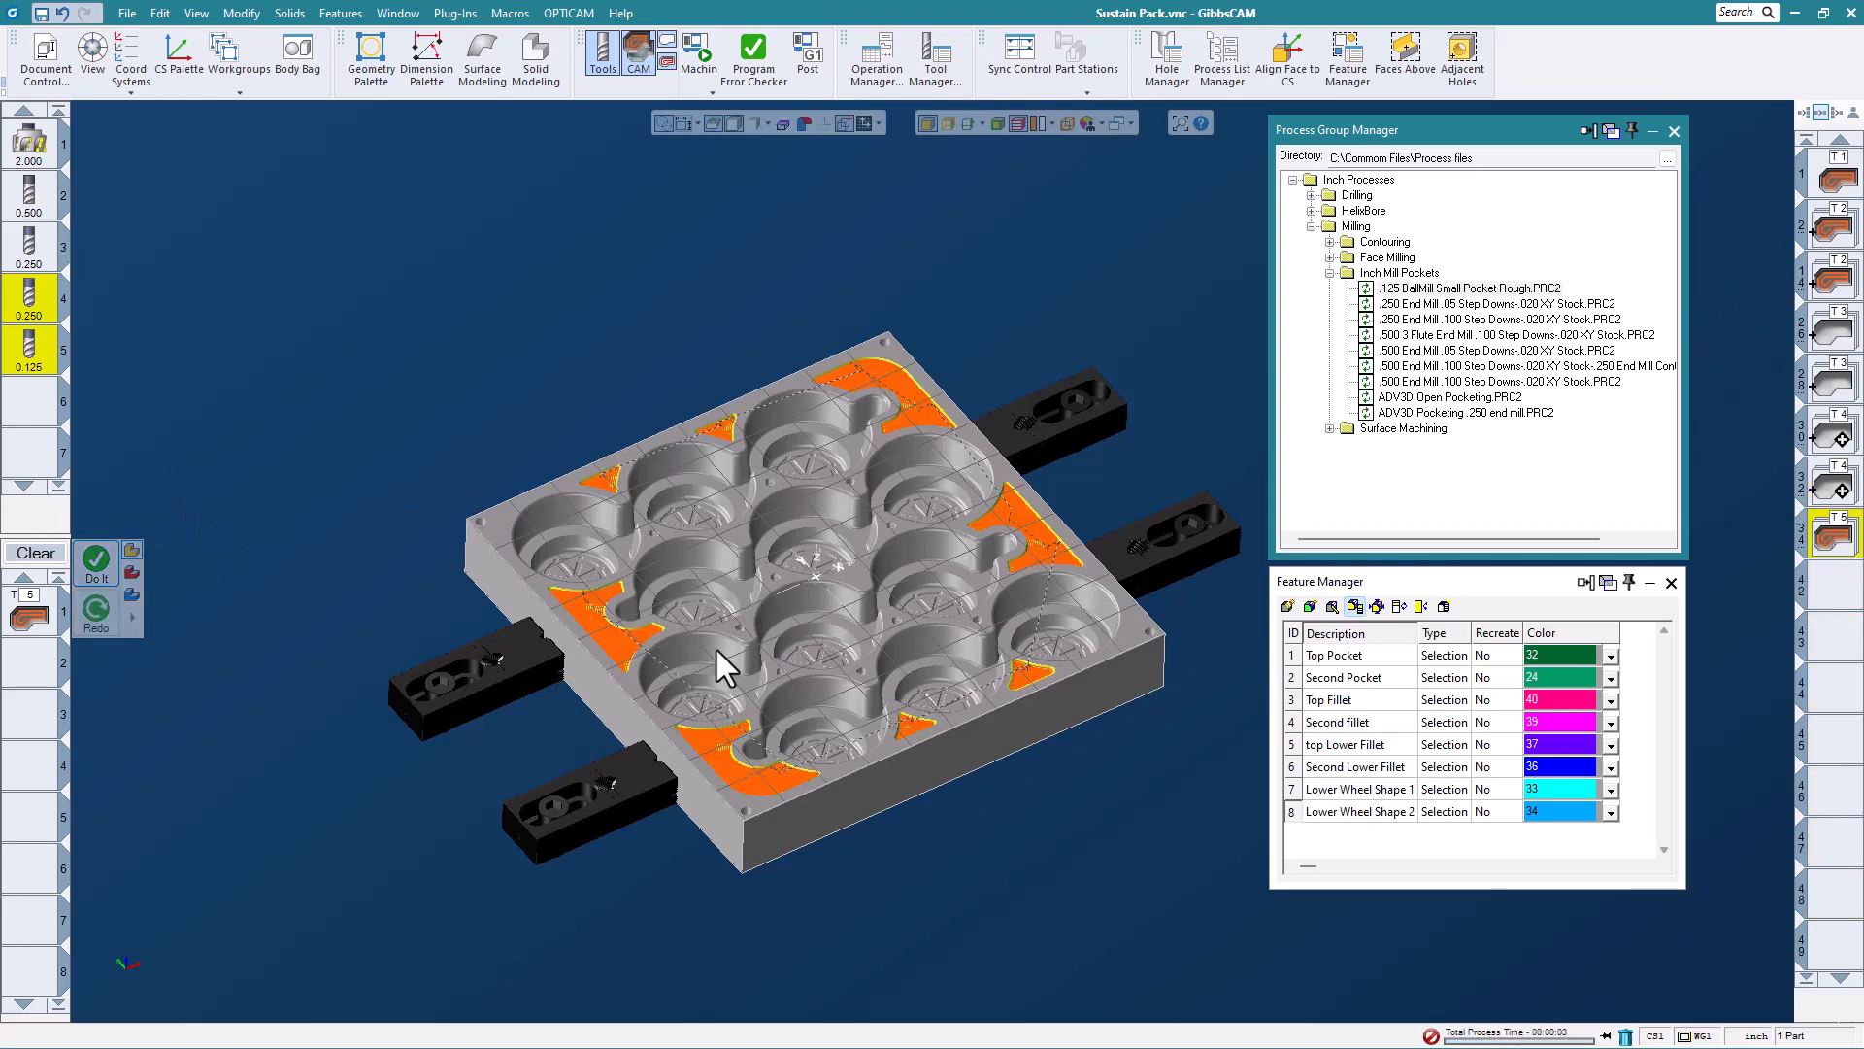
middle_drag(717, 651, 815, 582)
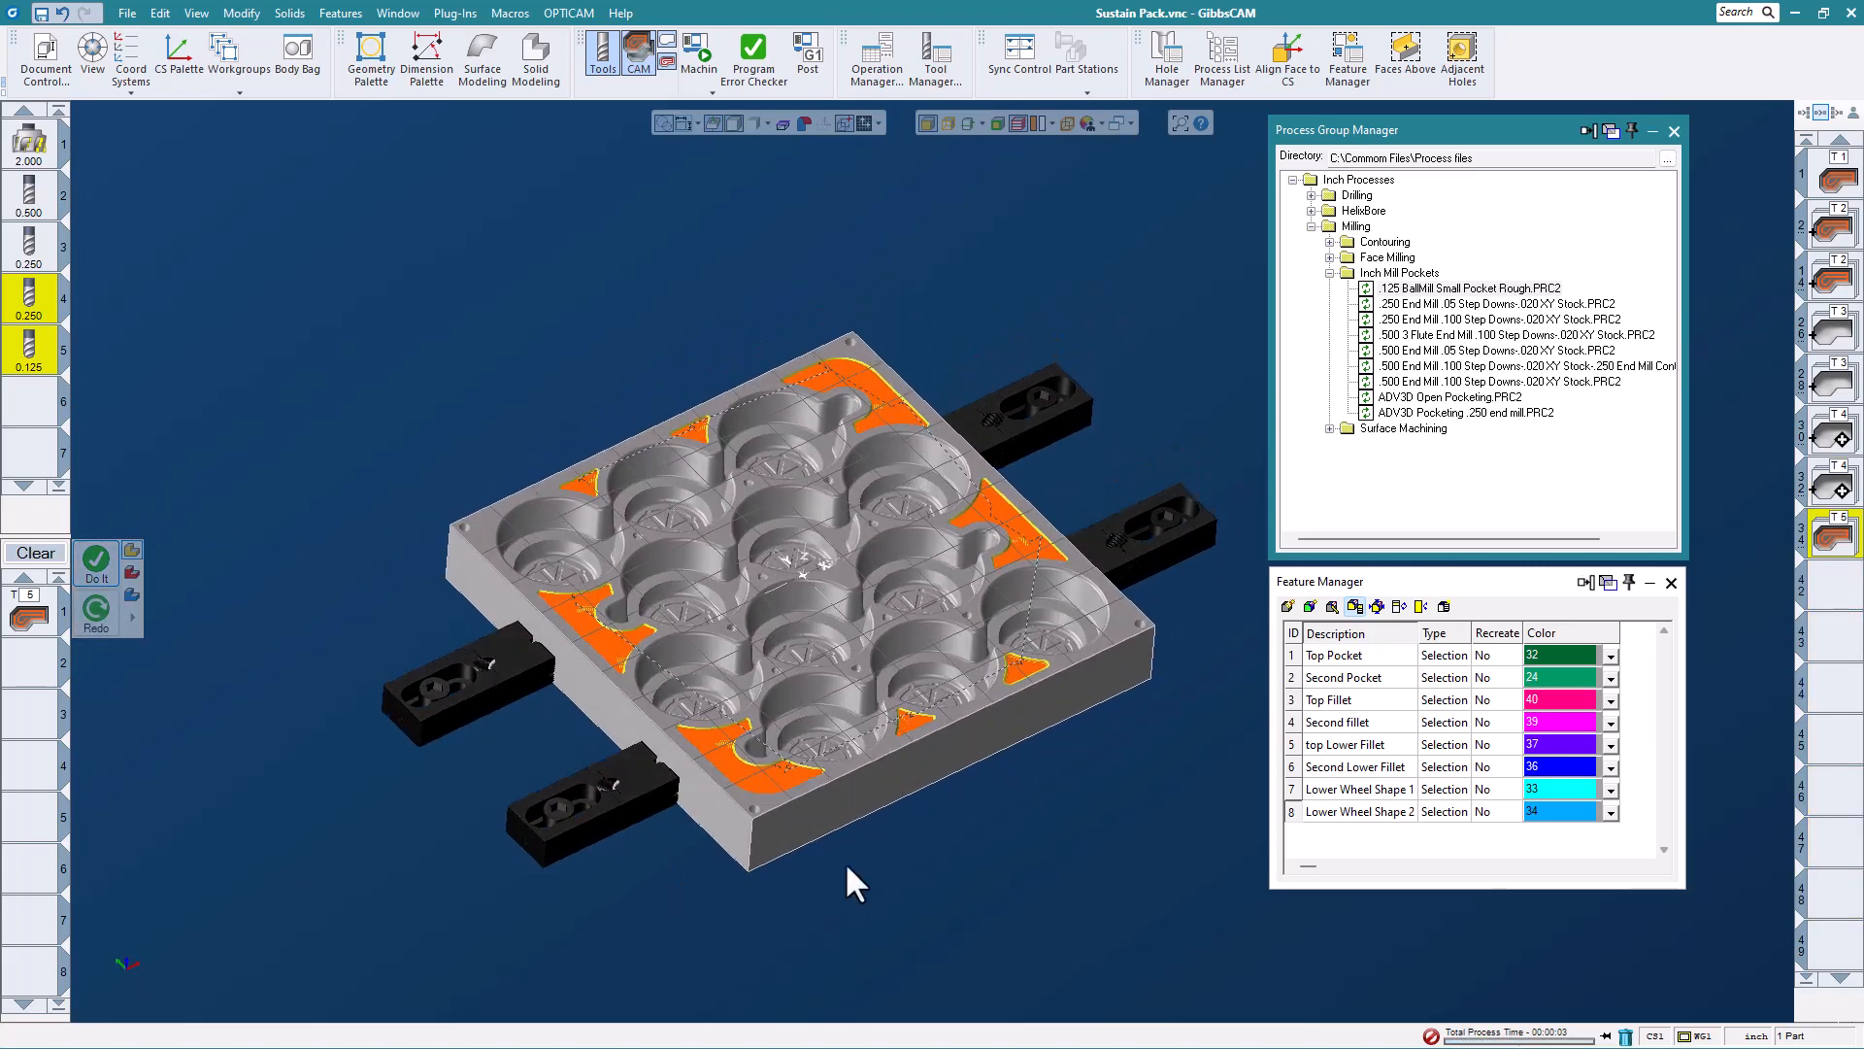
scroll(792, 762, up, 3)
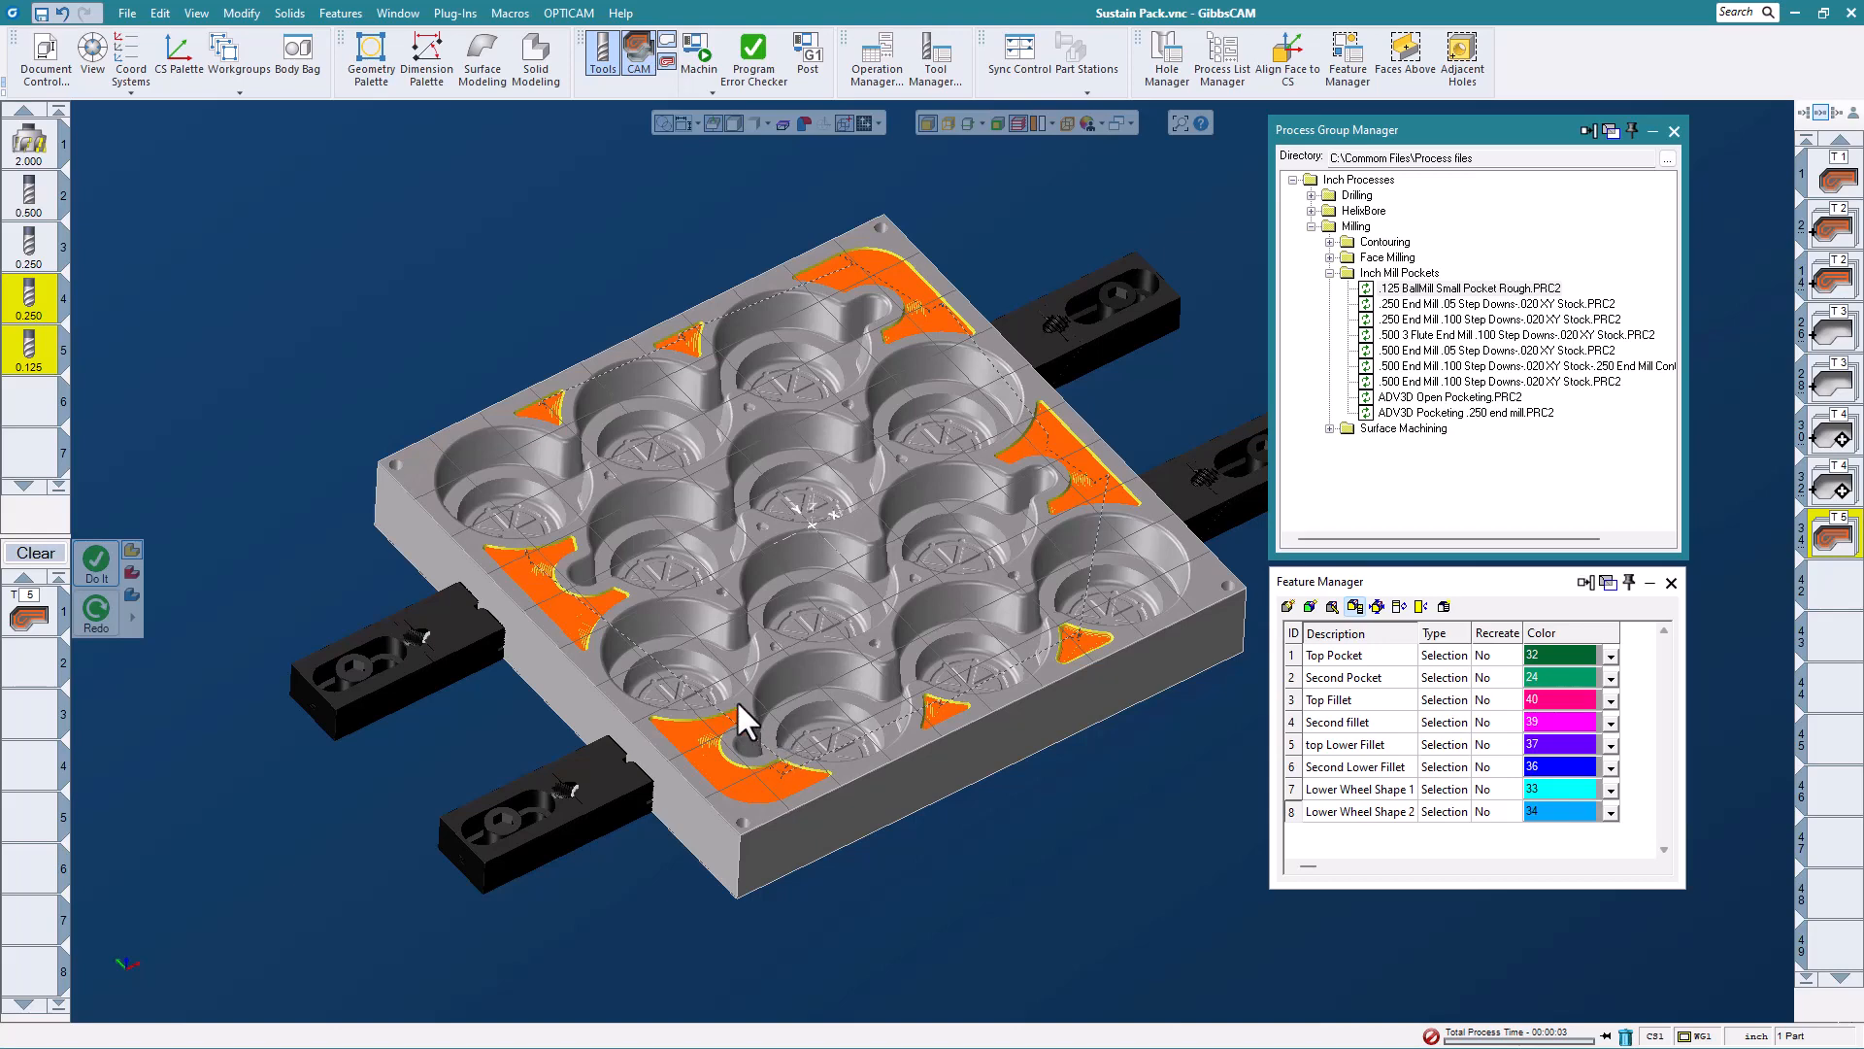
mouse_move(801, 666)
middle_down()
mouse_move(813, 622)
mouse_move(788, 619)
mouse_move(817, 661)
middle_up()
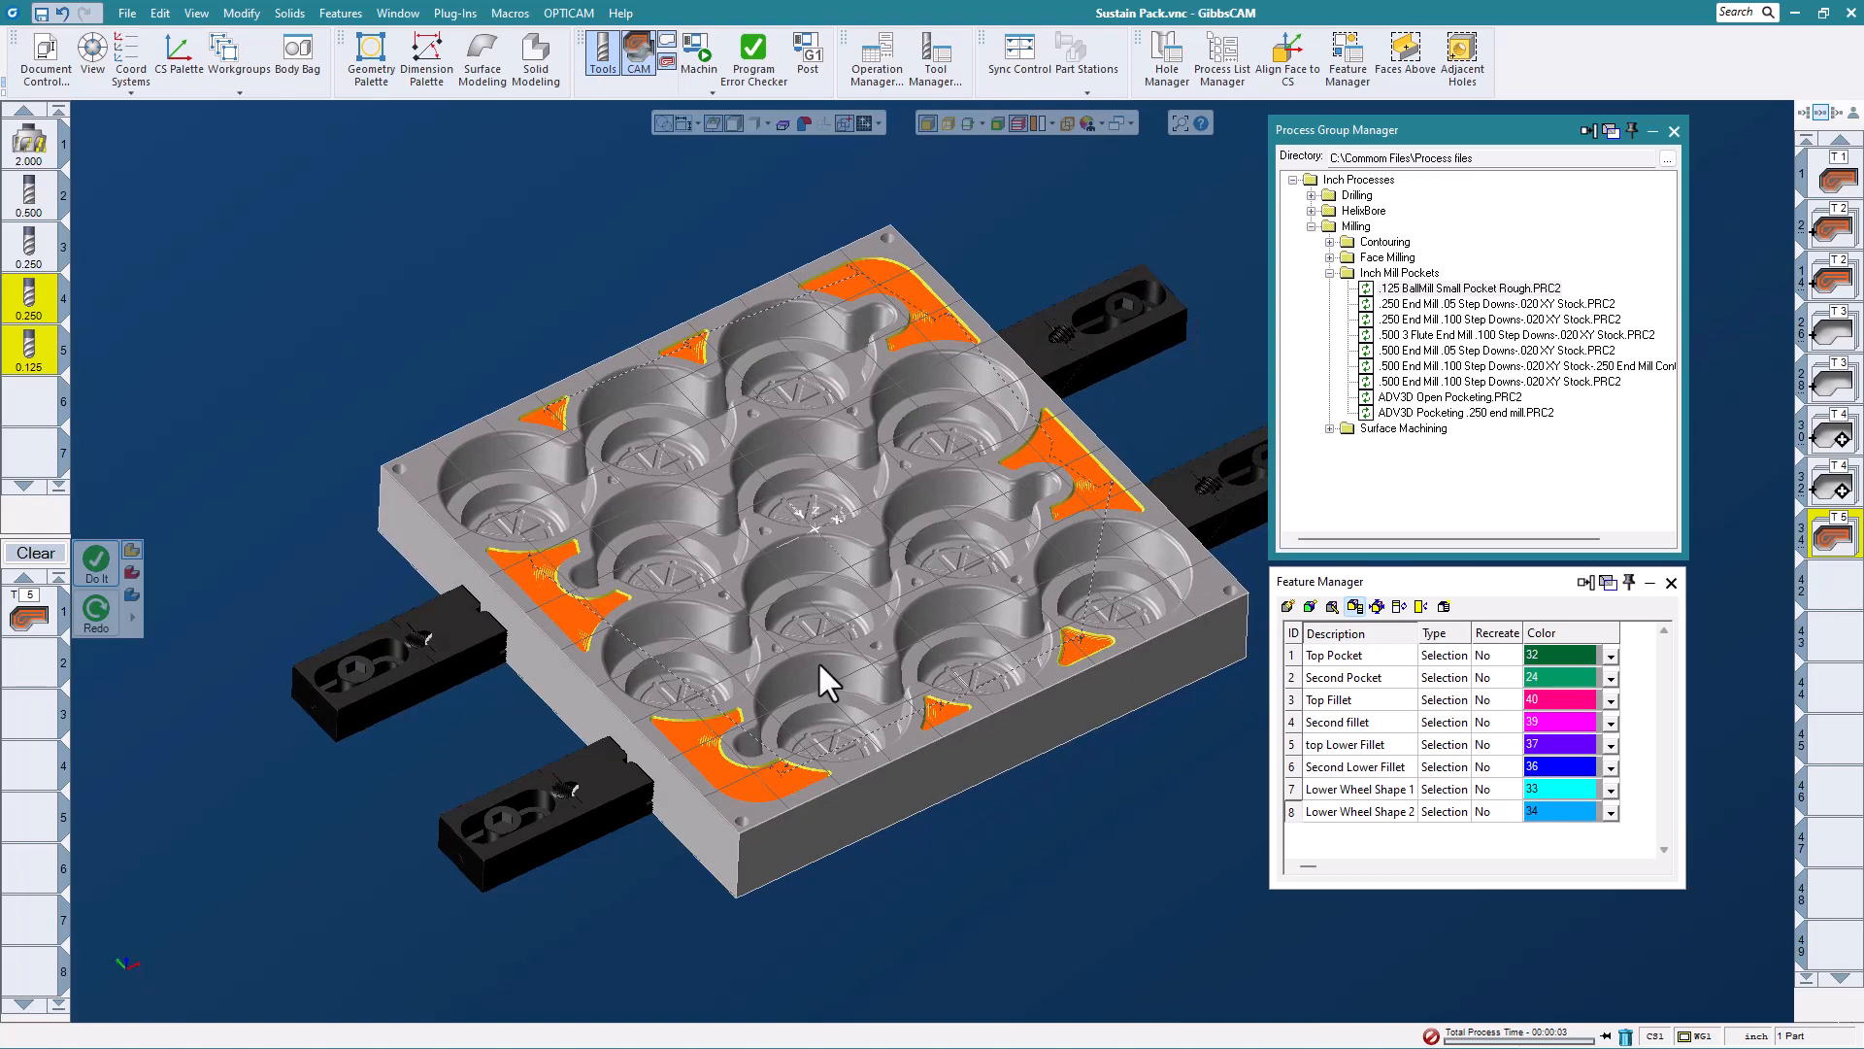
middle_drag(787, 643, 688, 633)
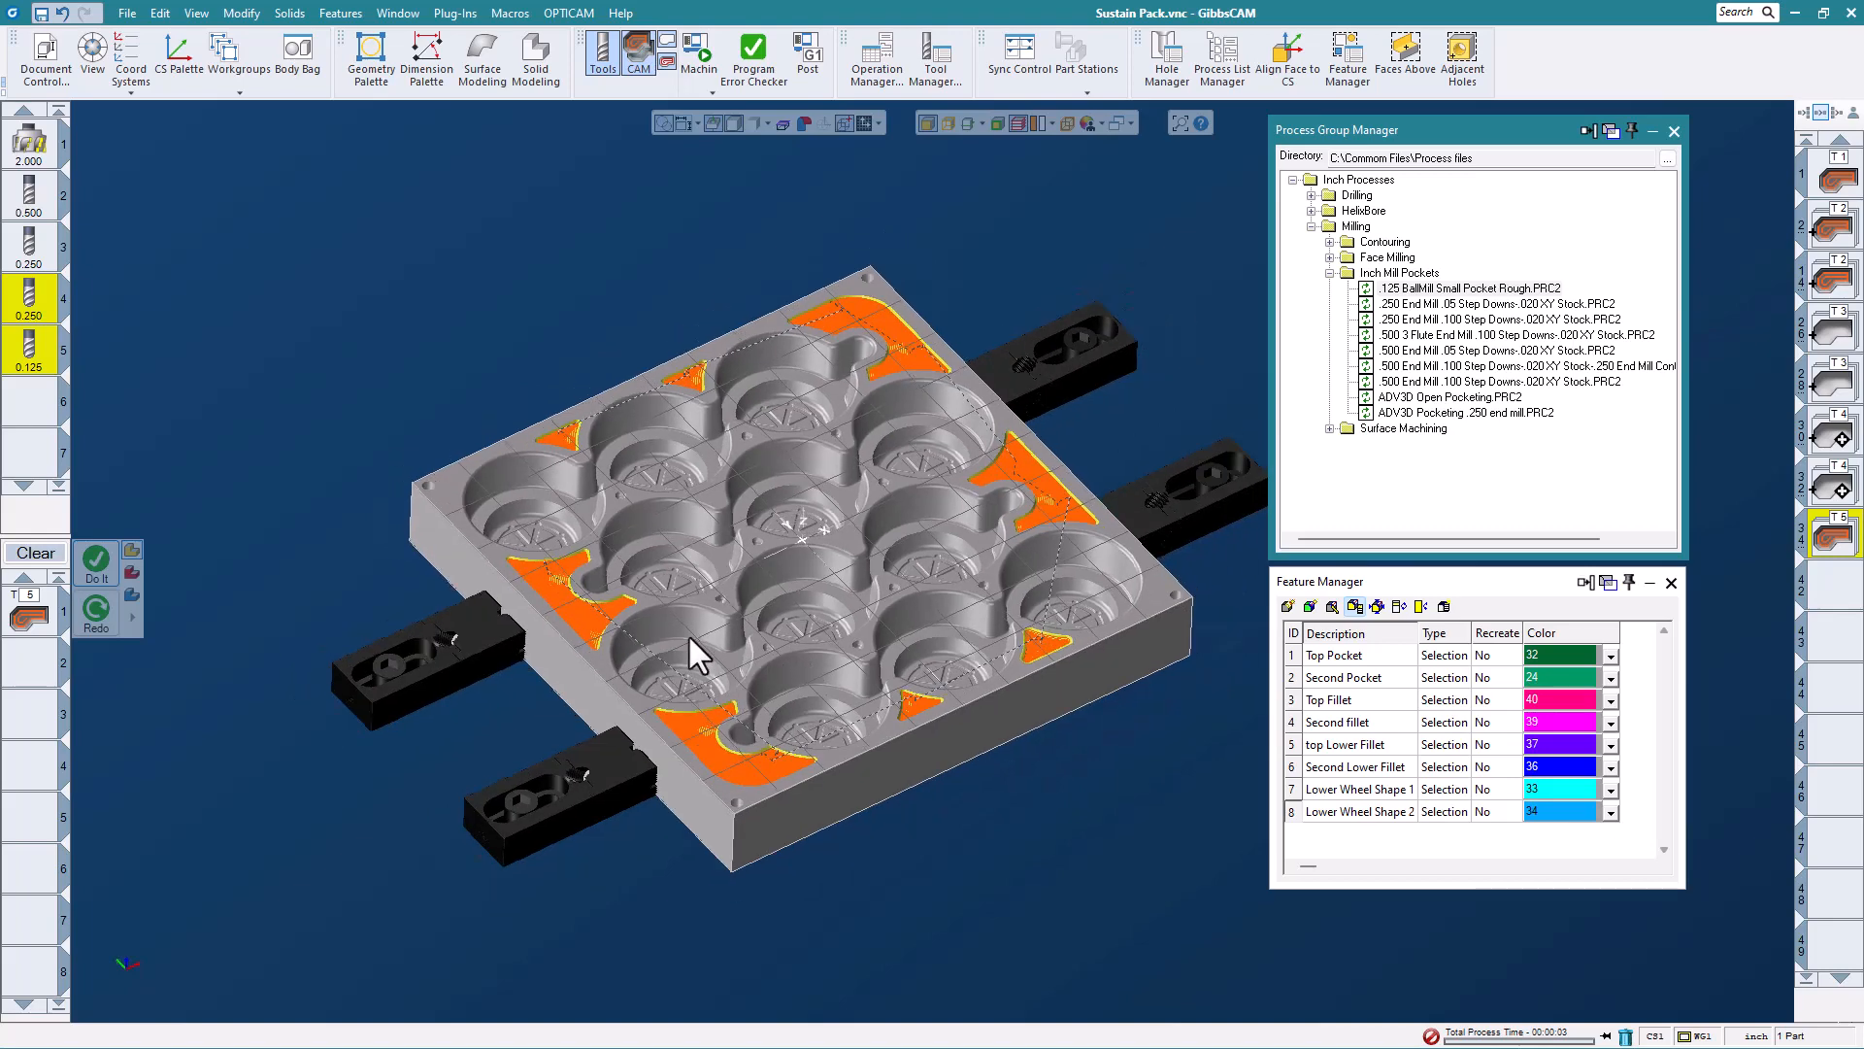
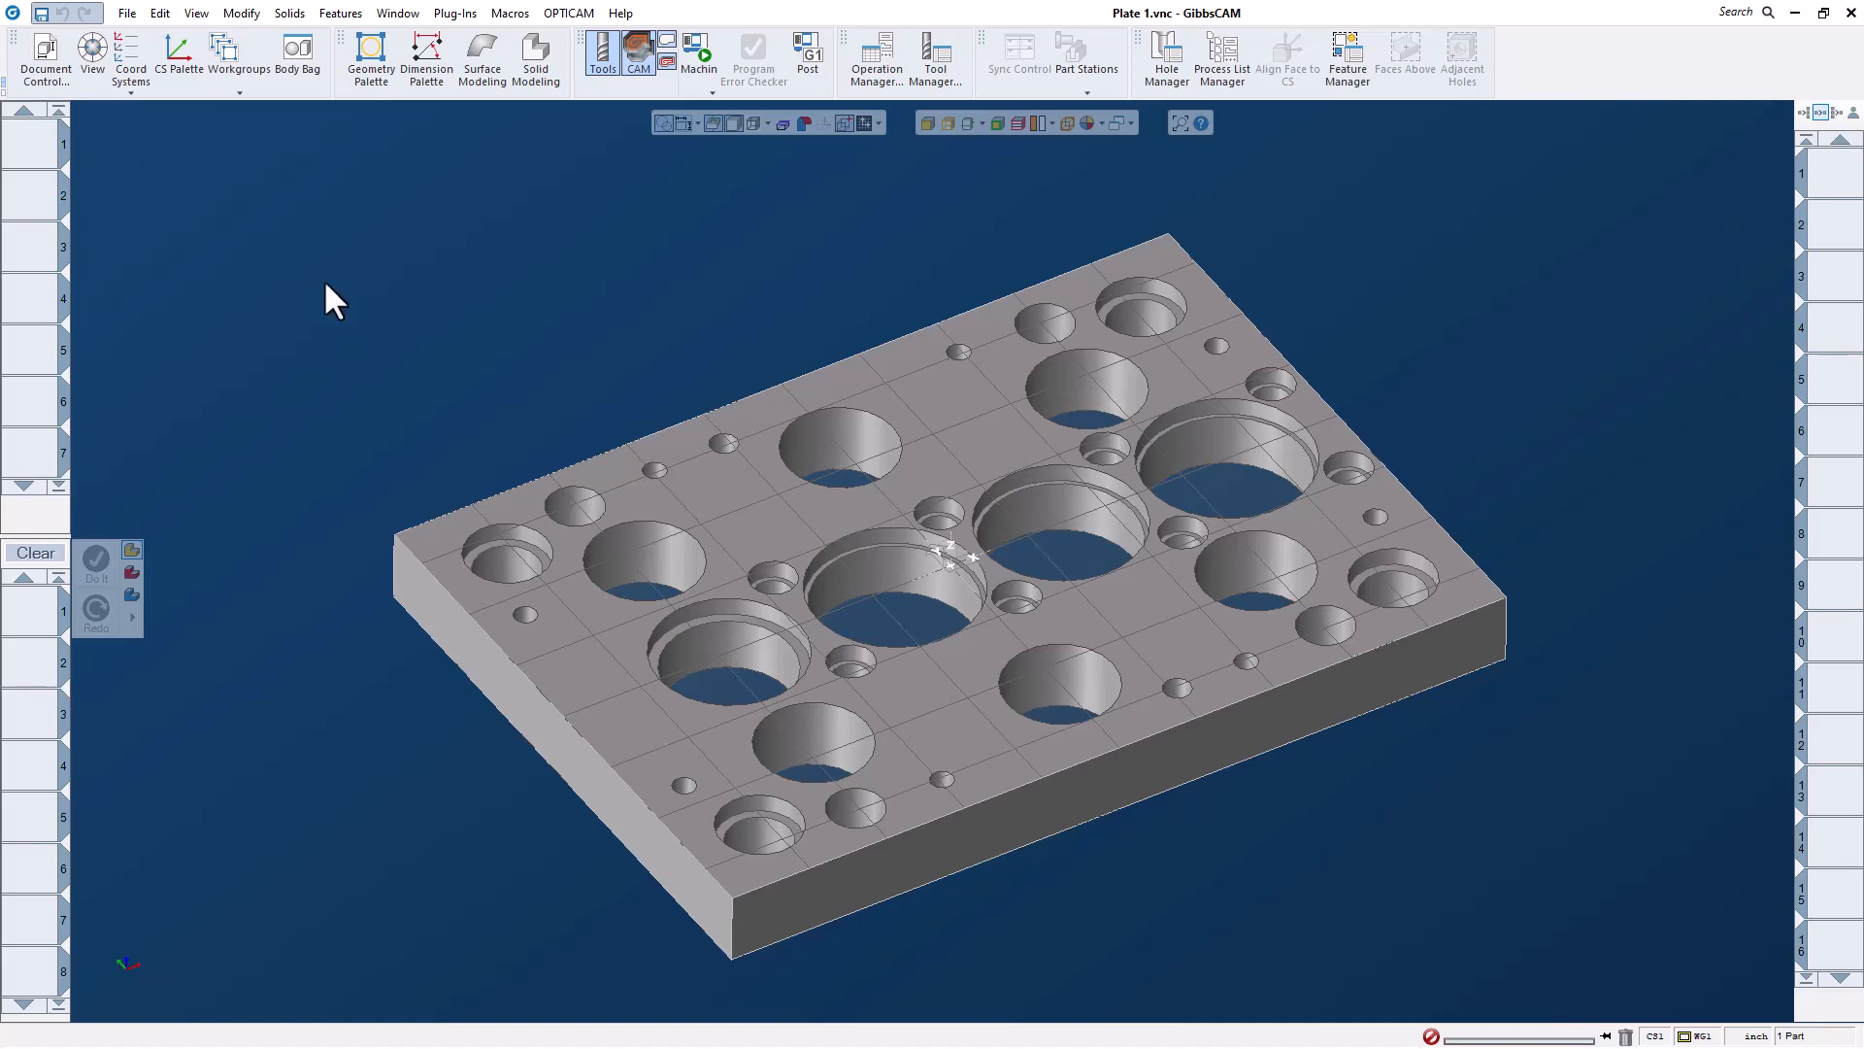
- Recognize all holes in the Plate 1 body by running AFR in the Hole Manager, then deselect the body
scroll(1222, 341, up, 4)
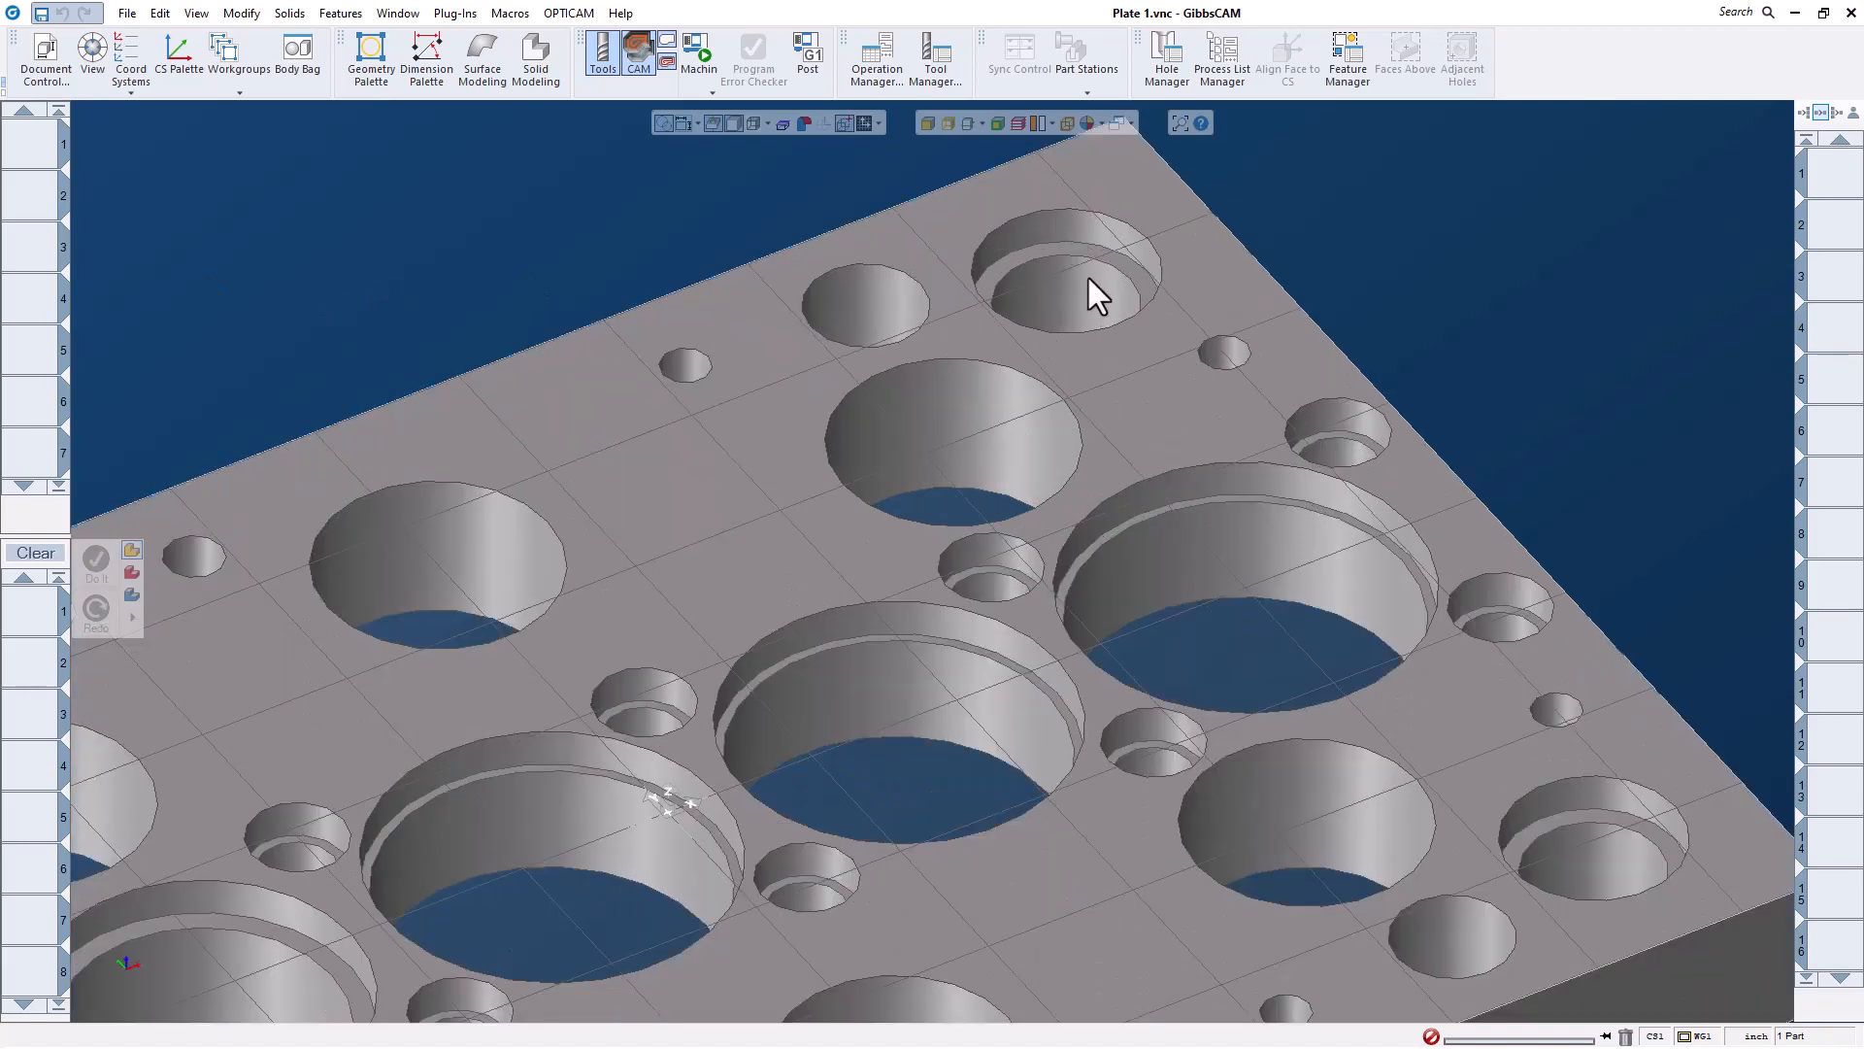
scroll(1070, 289, down, 3)
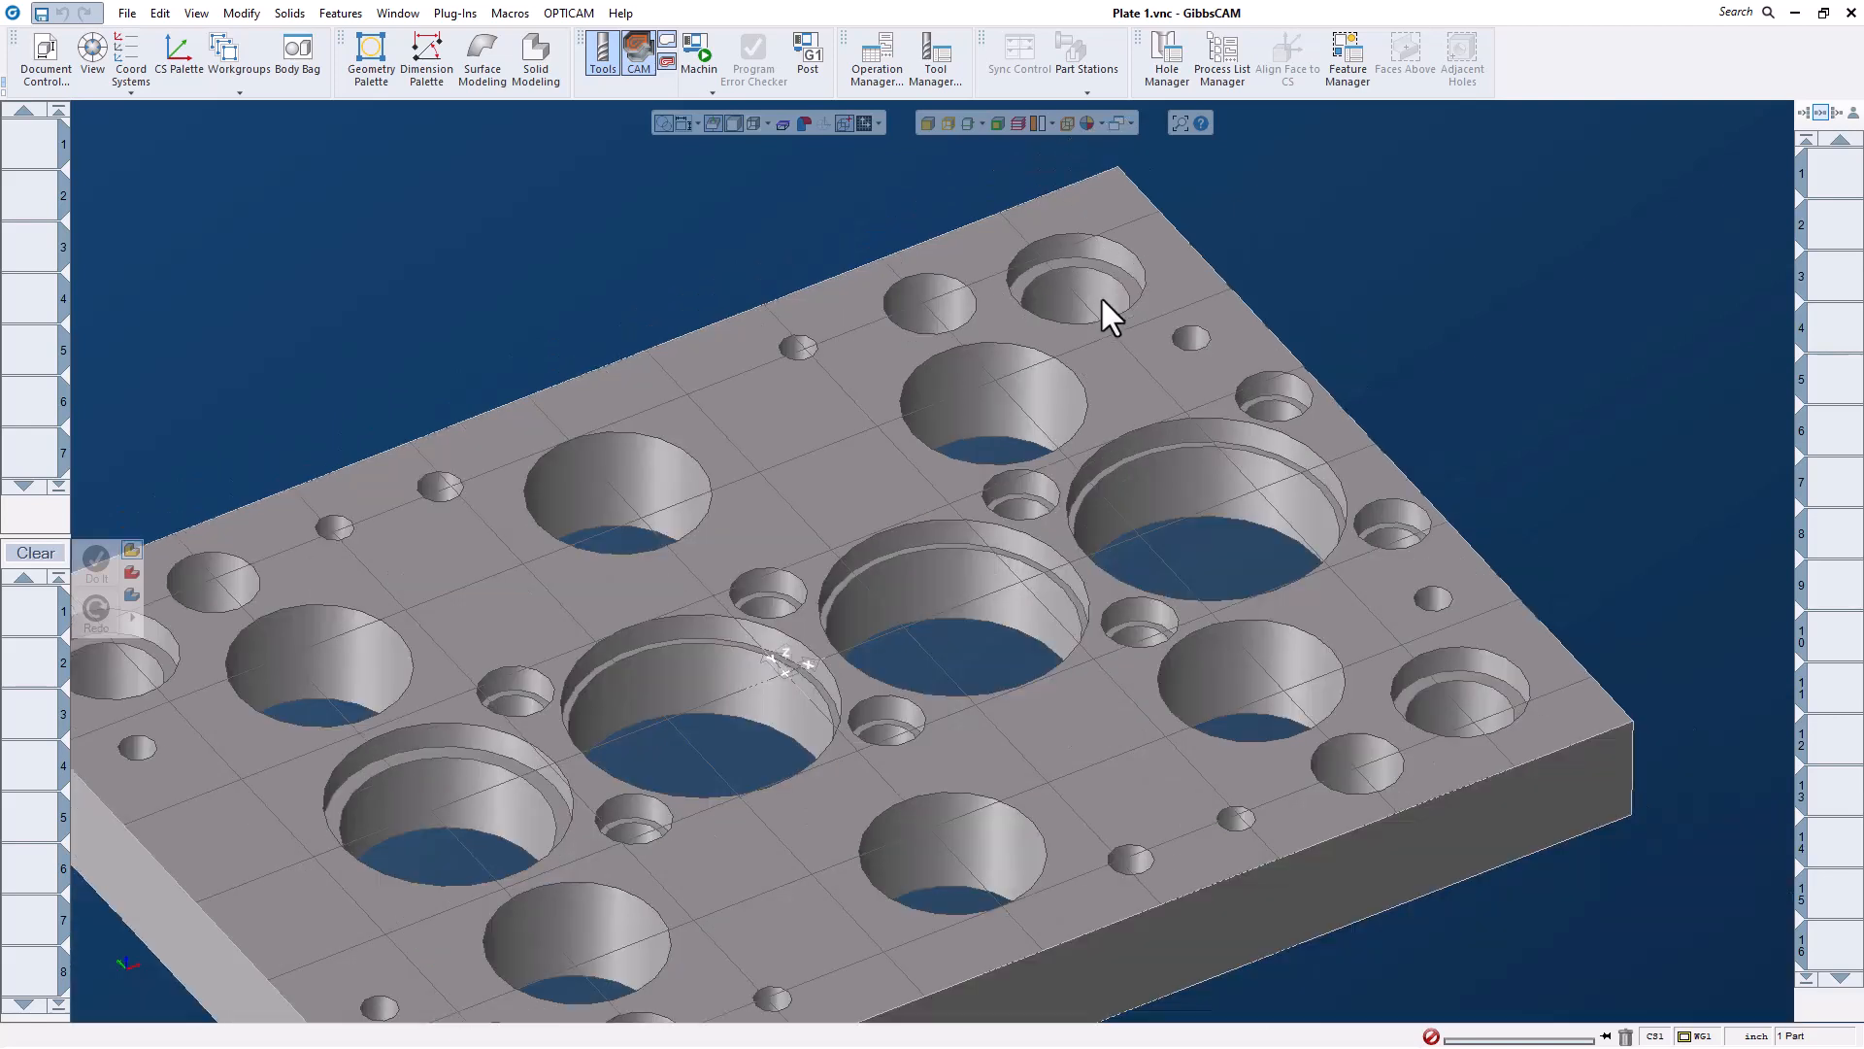
scroll(1101, 295, up, 2)
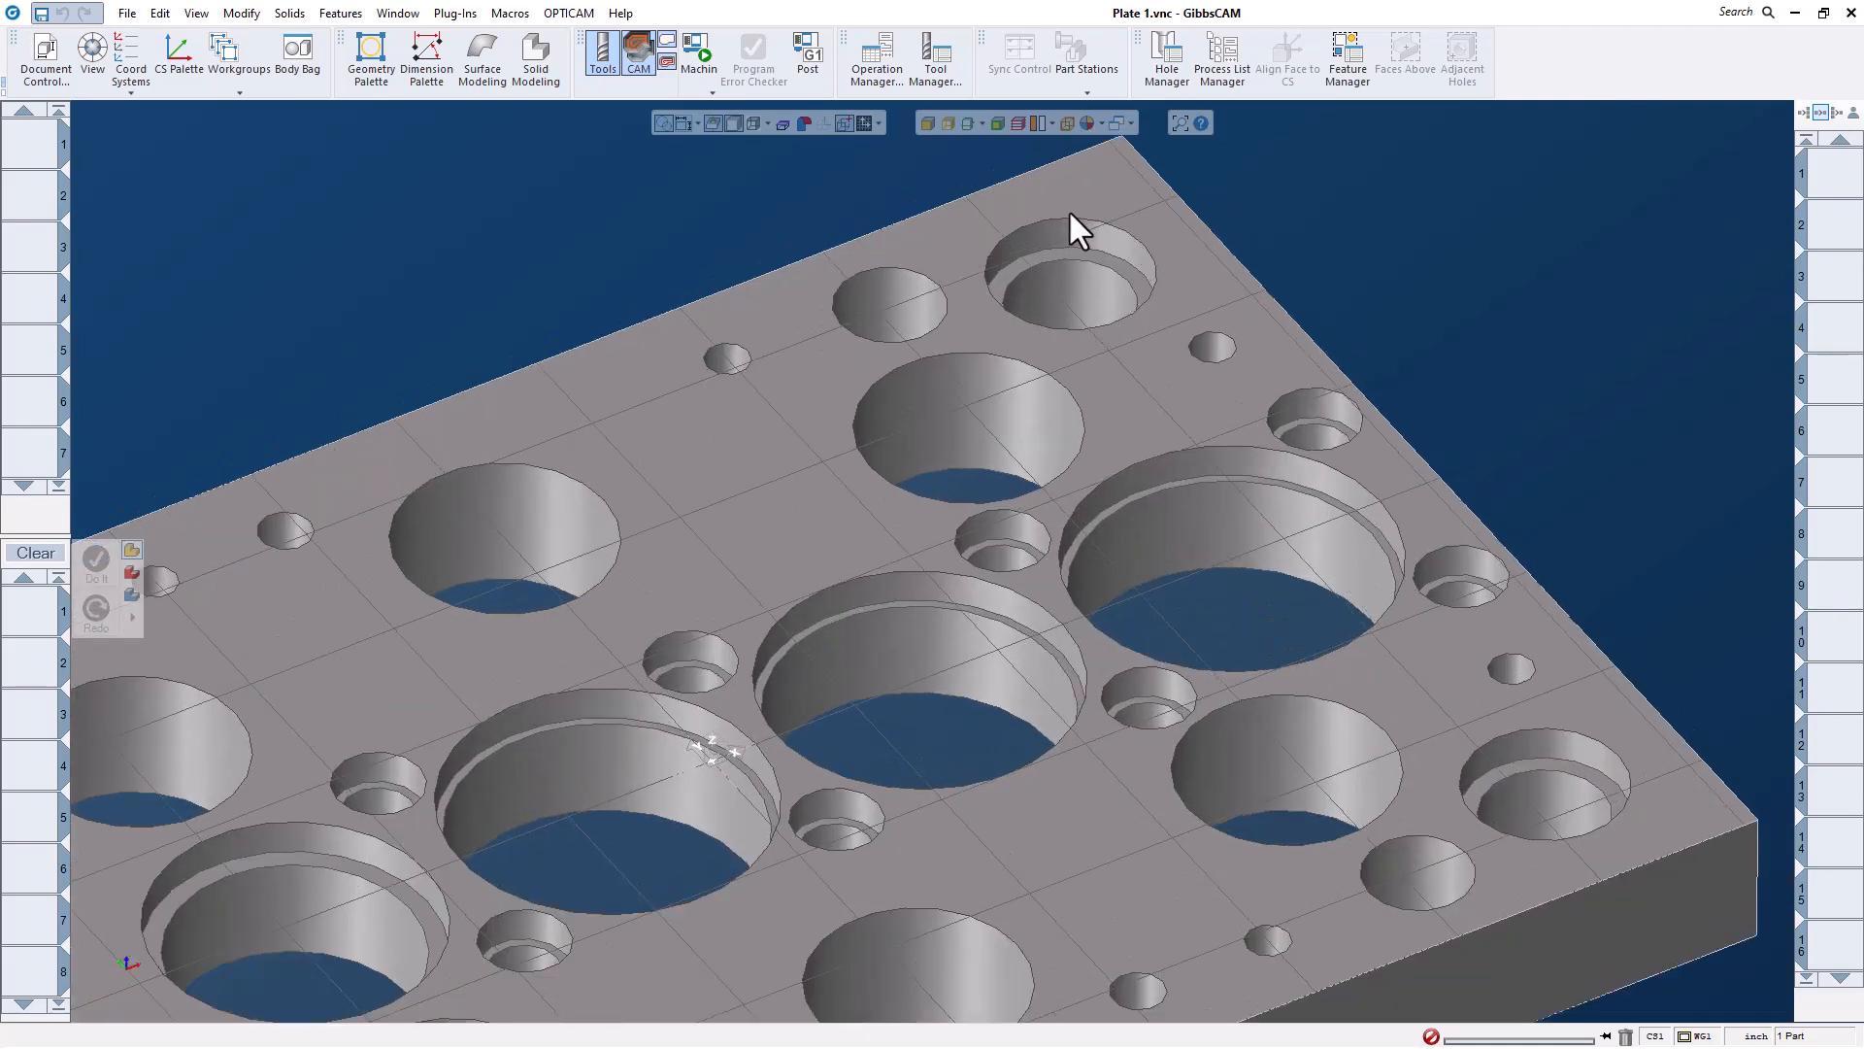
scroll(1078, 325, down, 3)
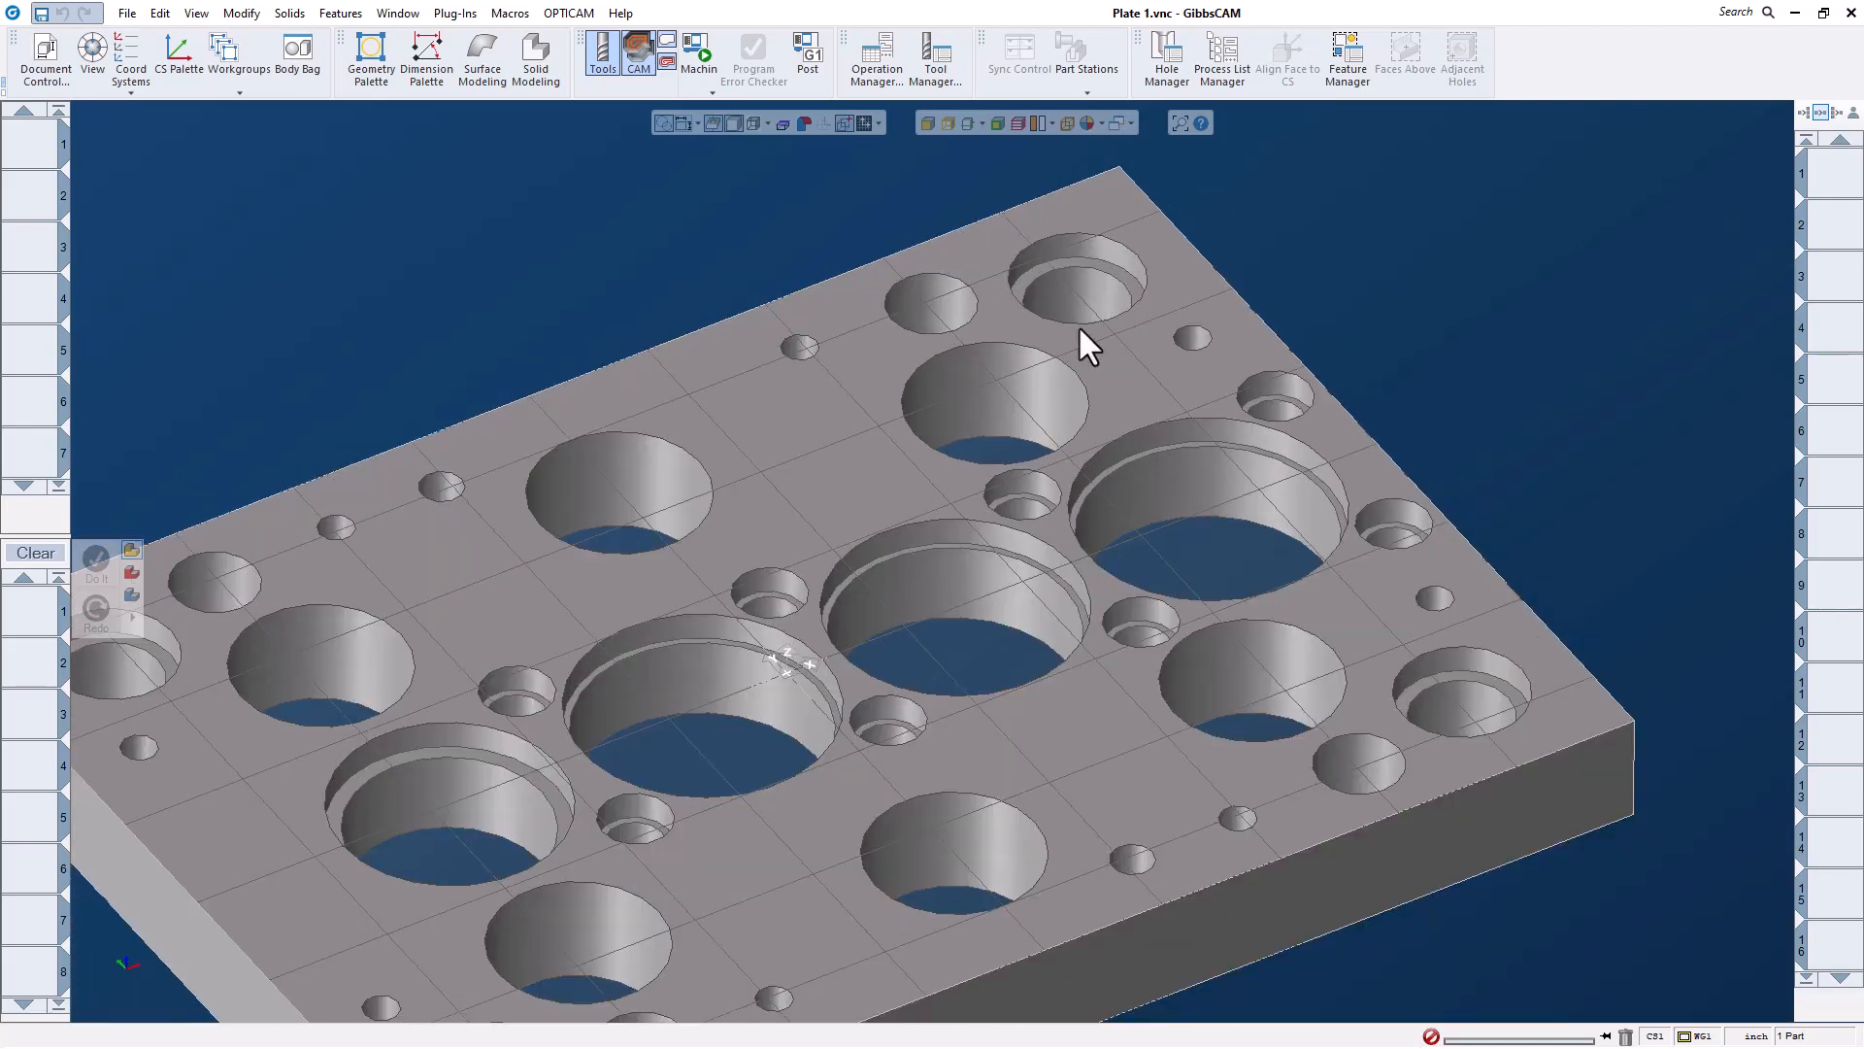
scroll(1313, 361, down, 1)
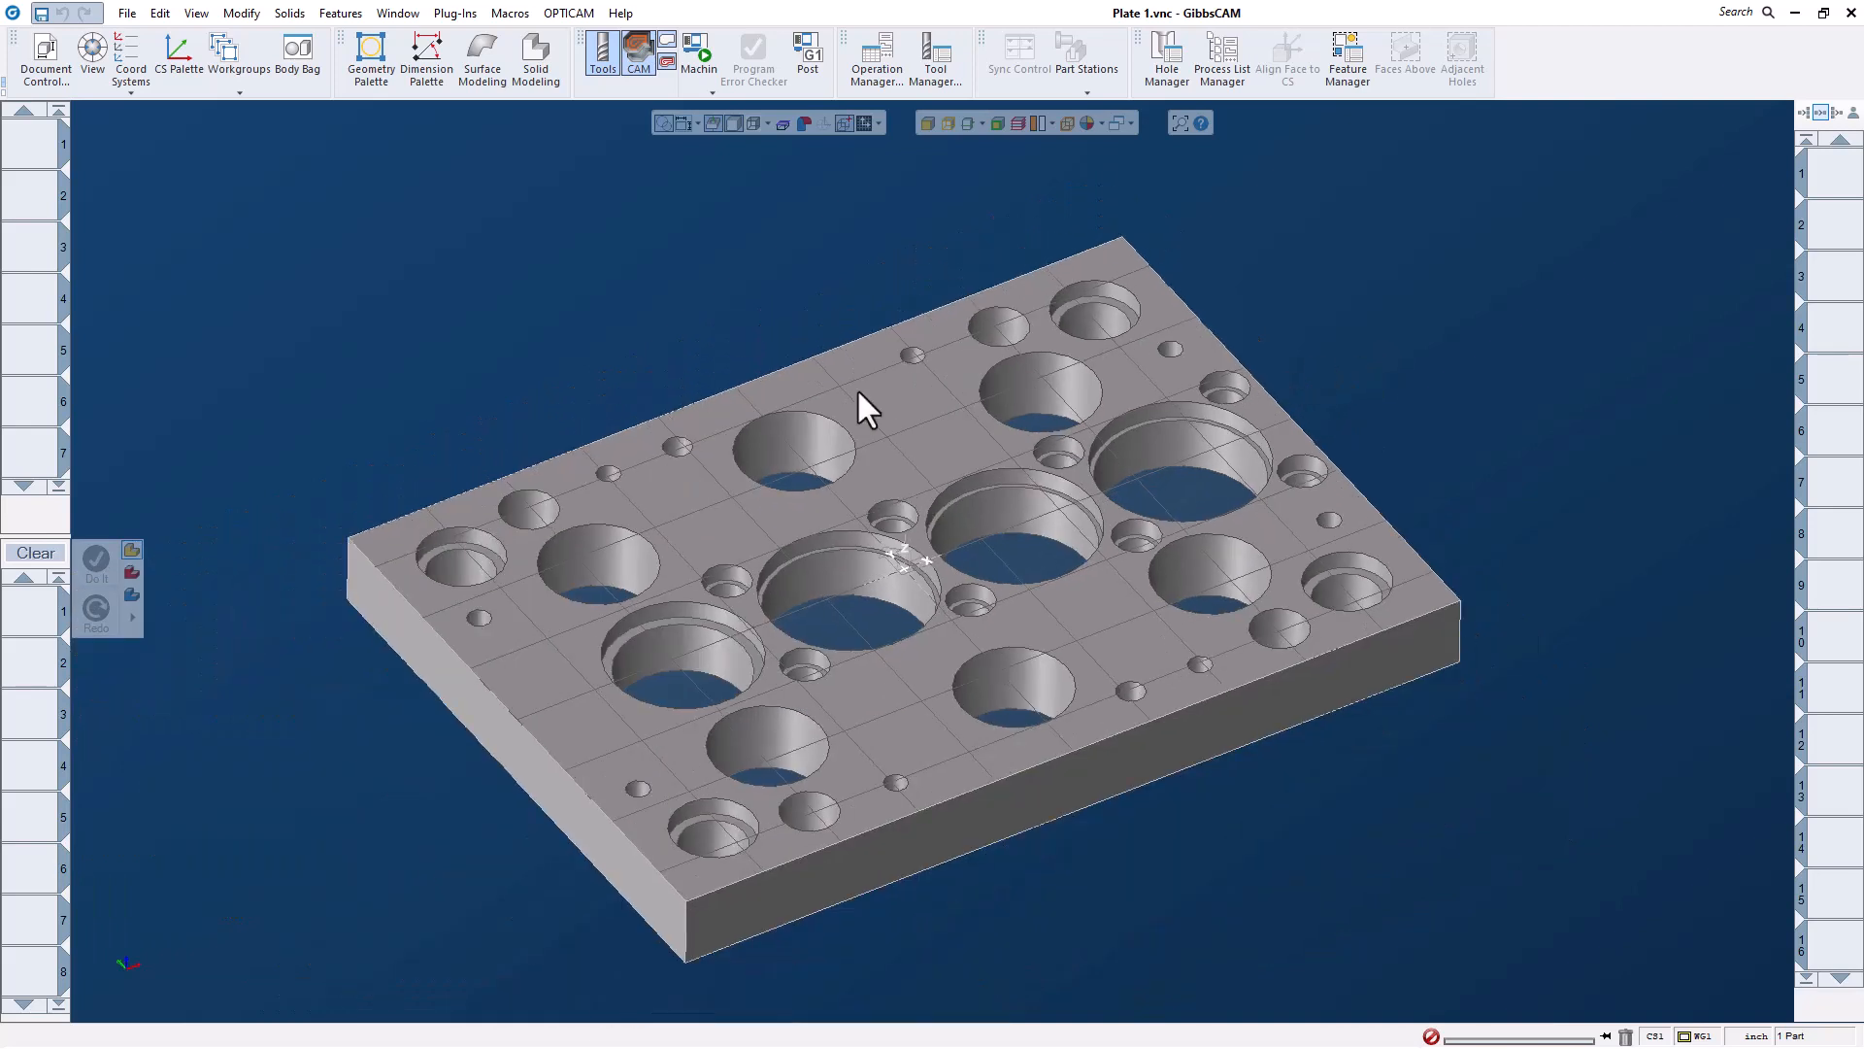
click(906, 376)
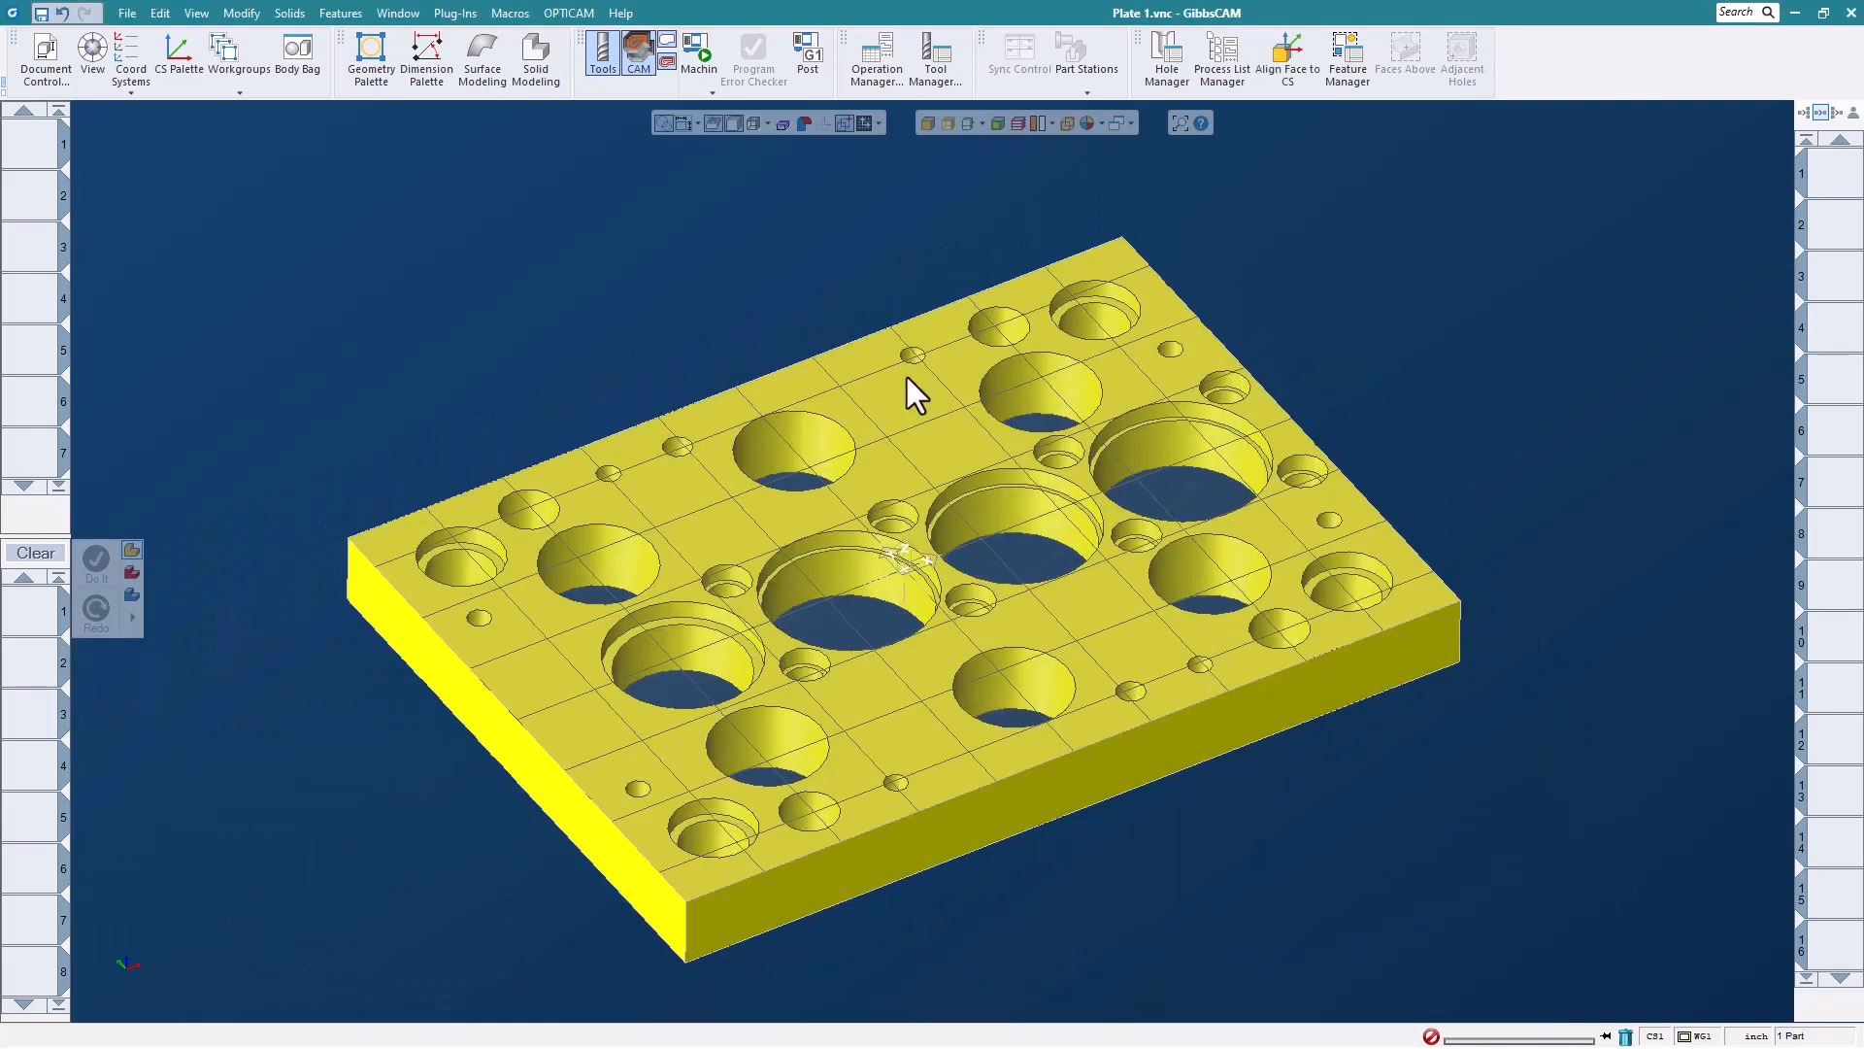
click(1158, 91)
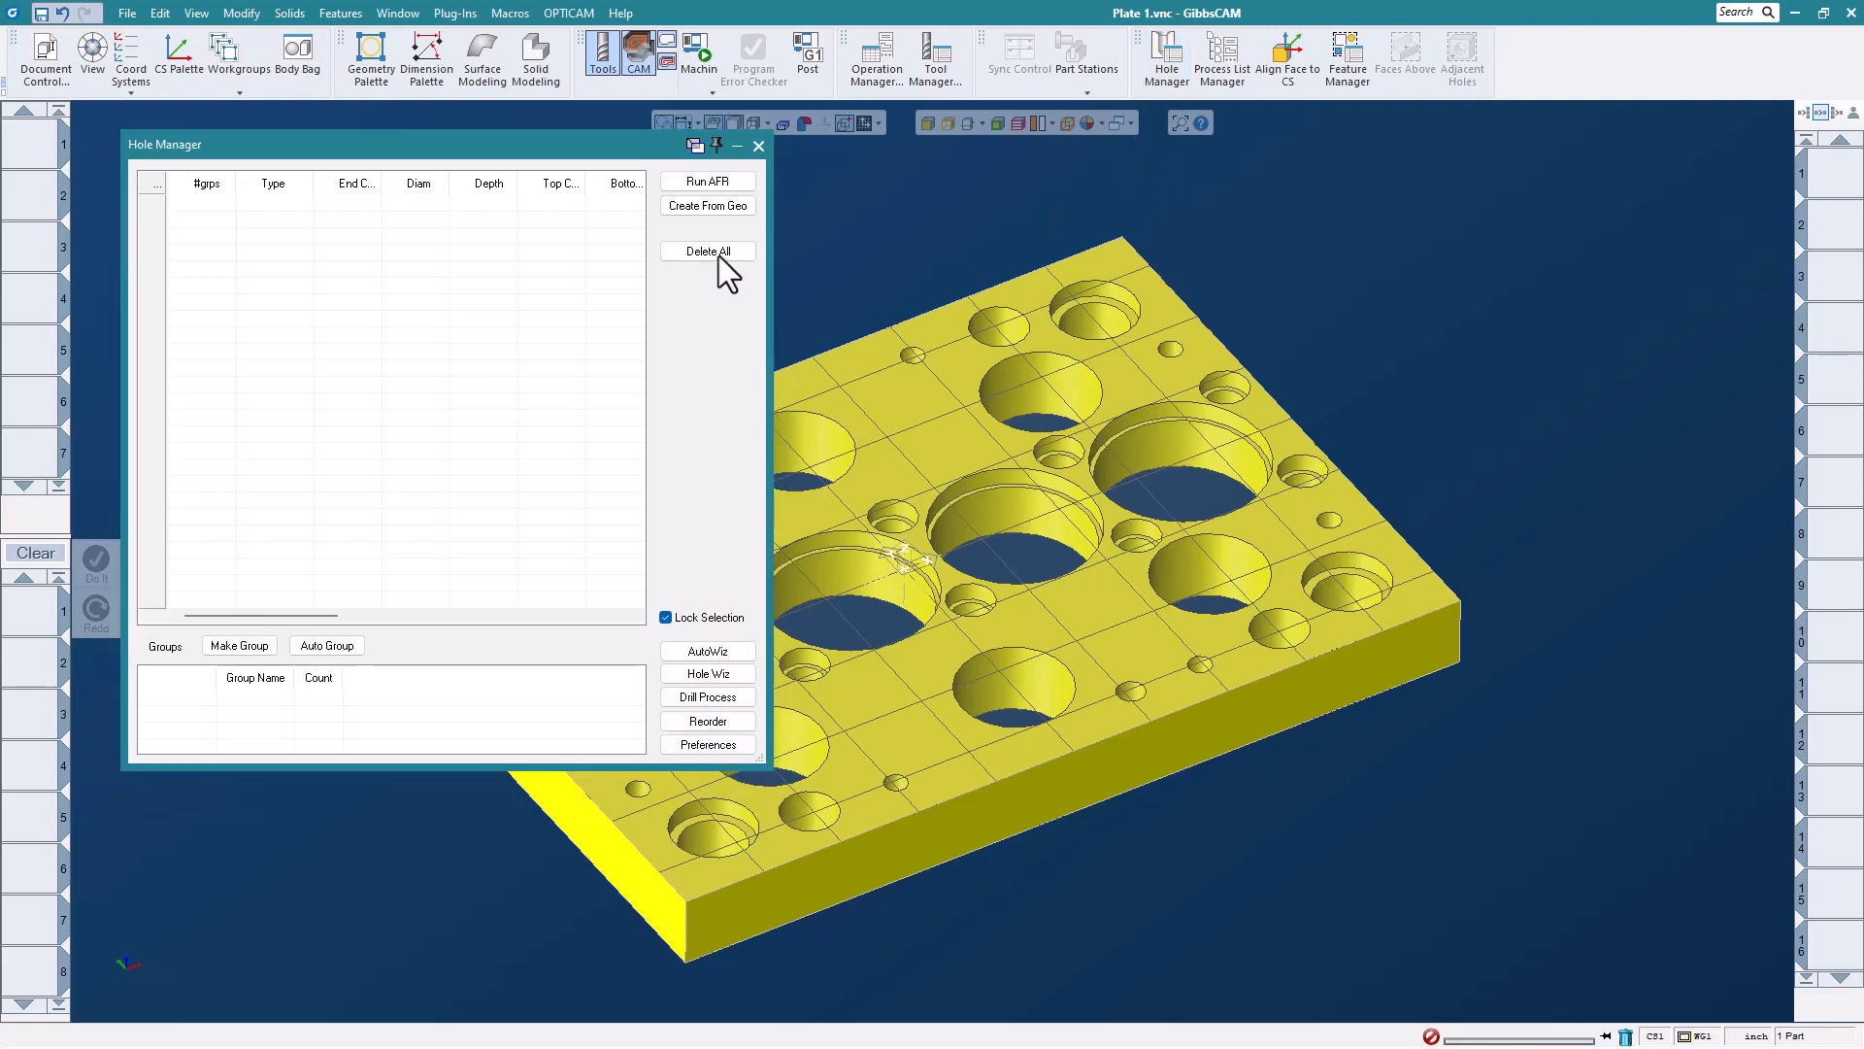
click(708, 182)
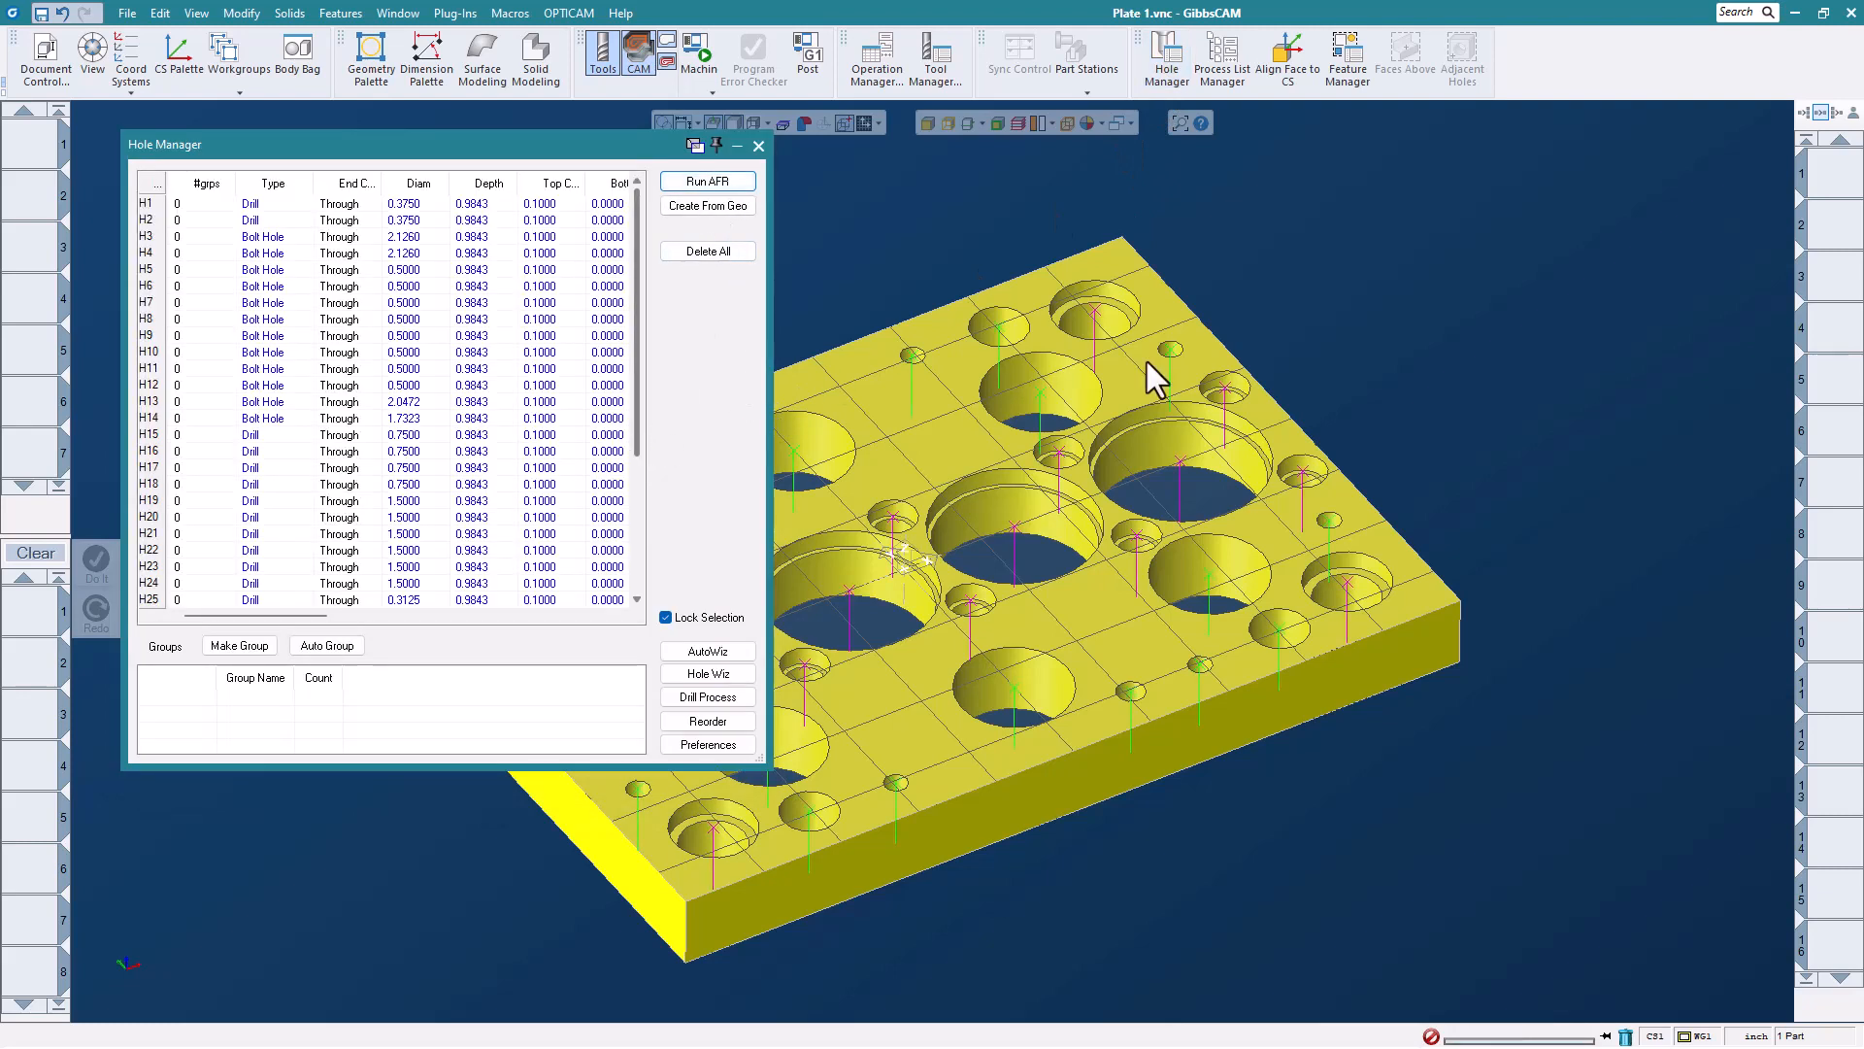
click(1484, 452)
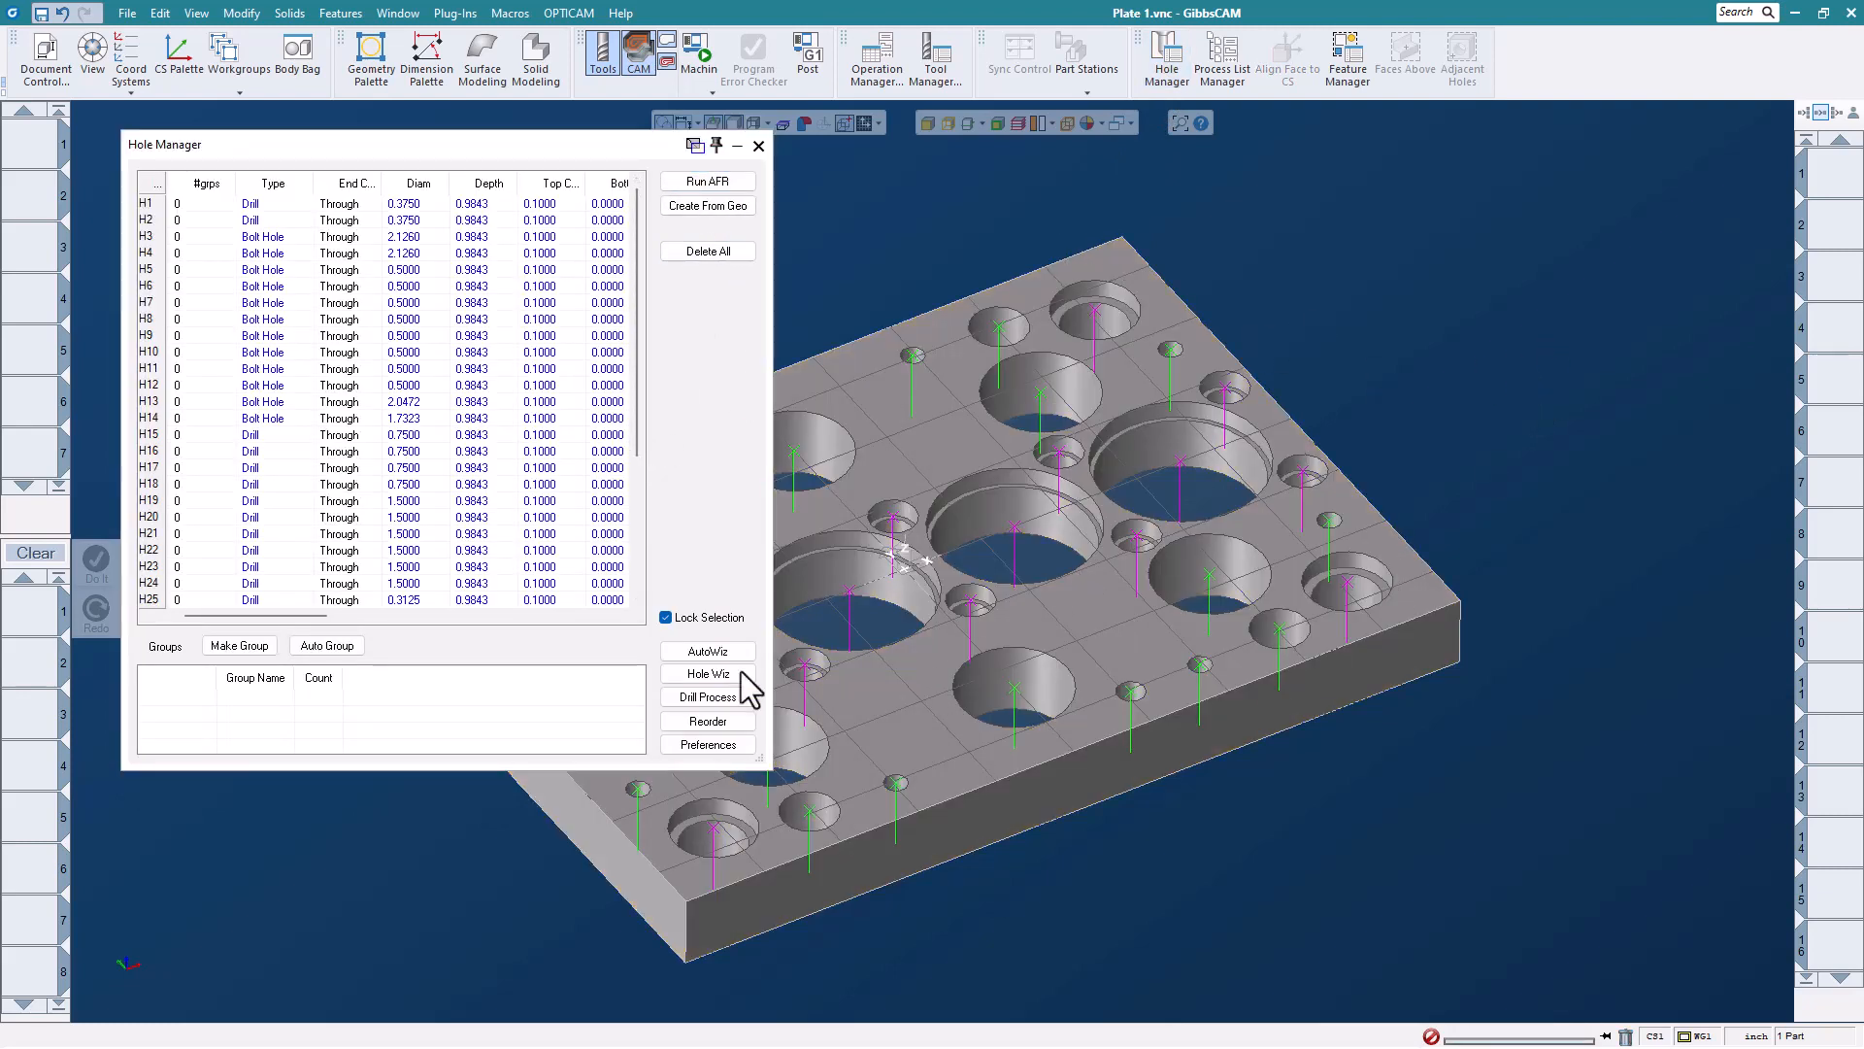
- Auto-group the recognized holes and enlarge the Hole Manager so that the whole group list fits
click(340, 647)
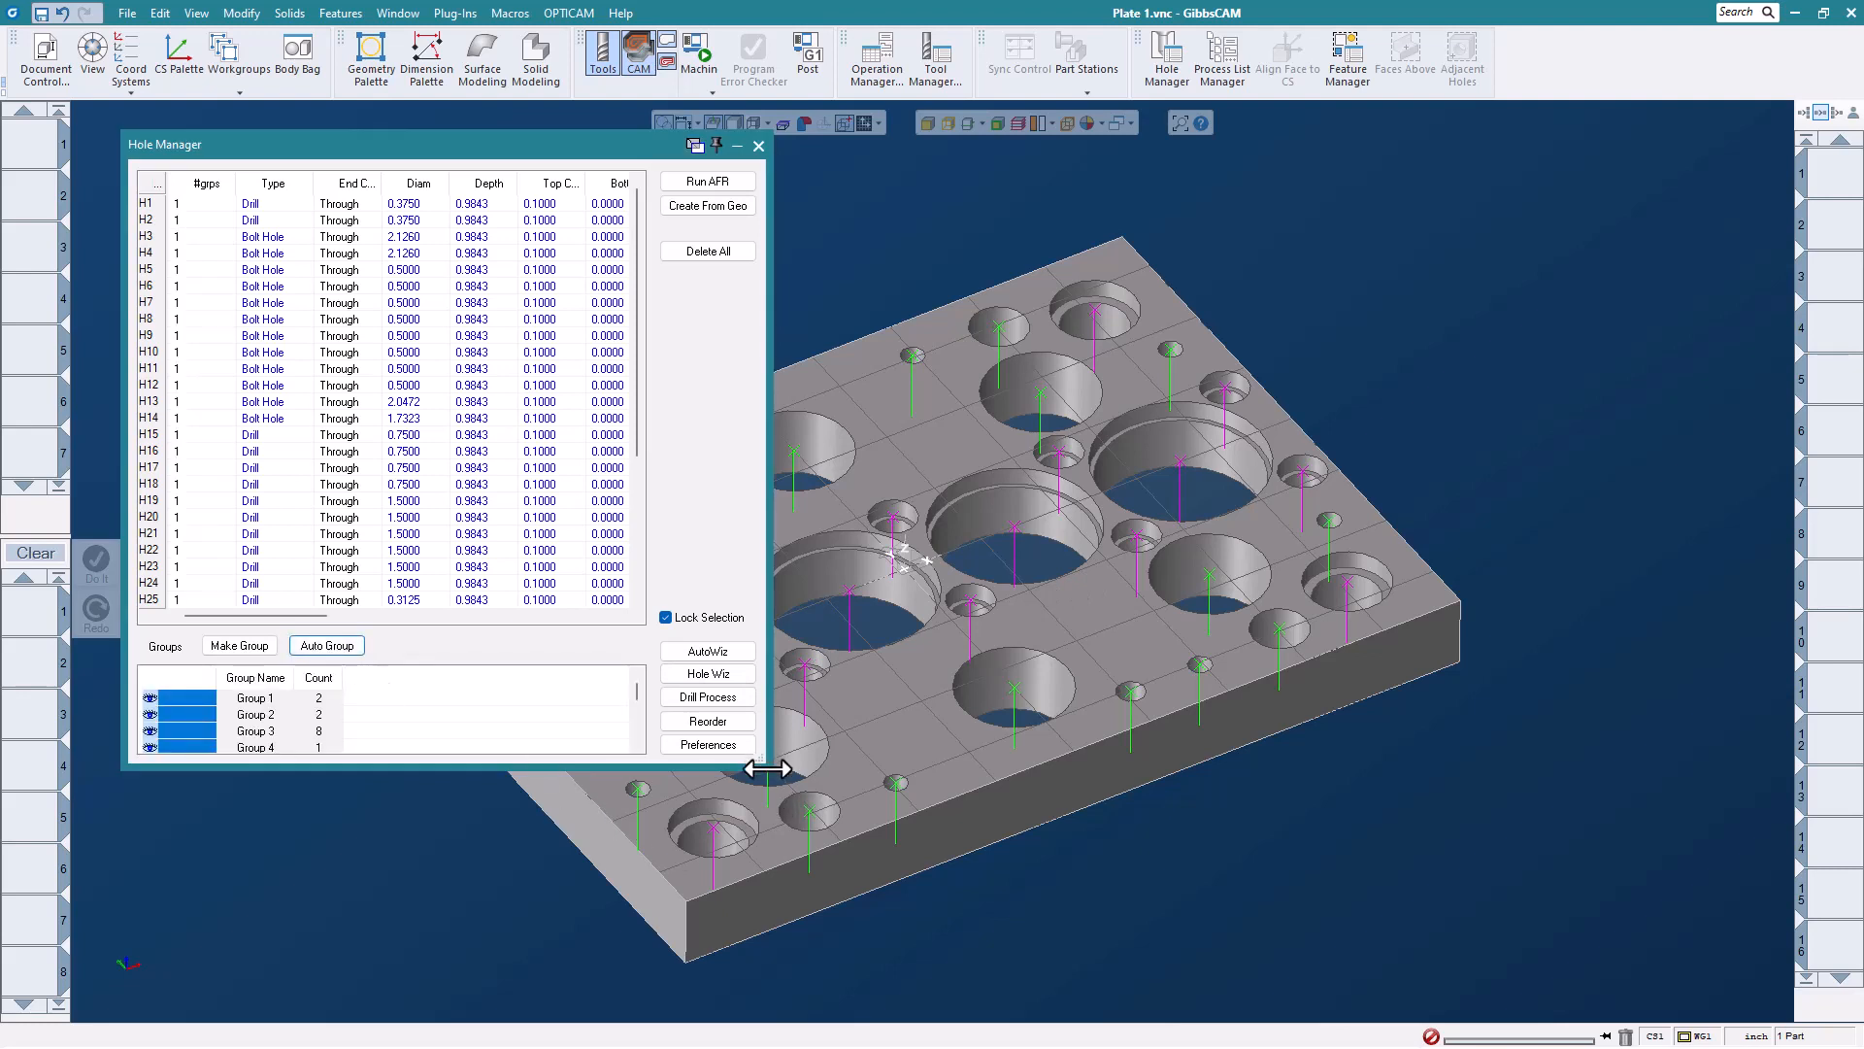
drag(768, 768, 771, 768)
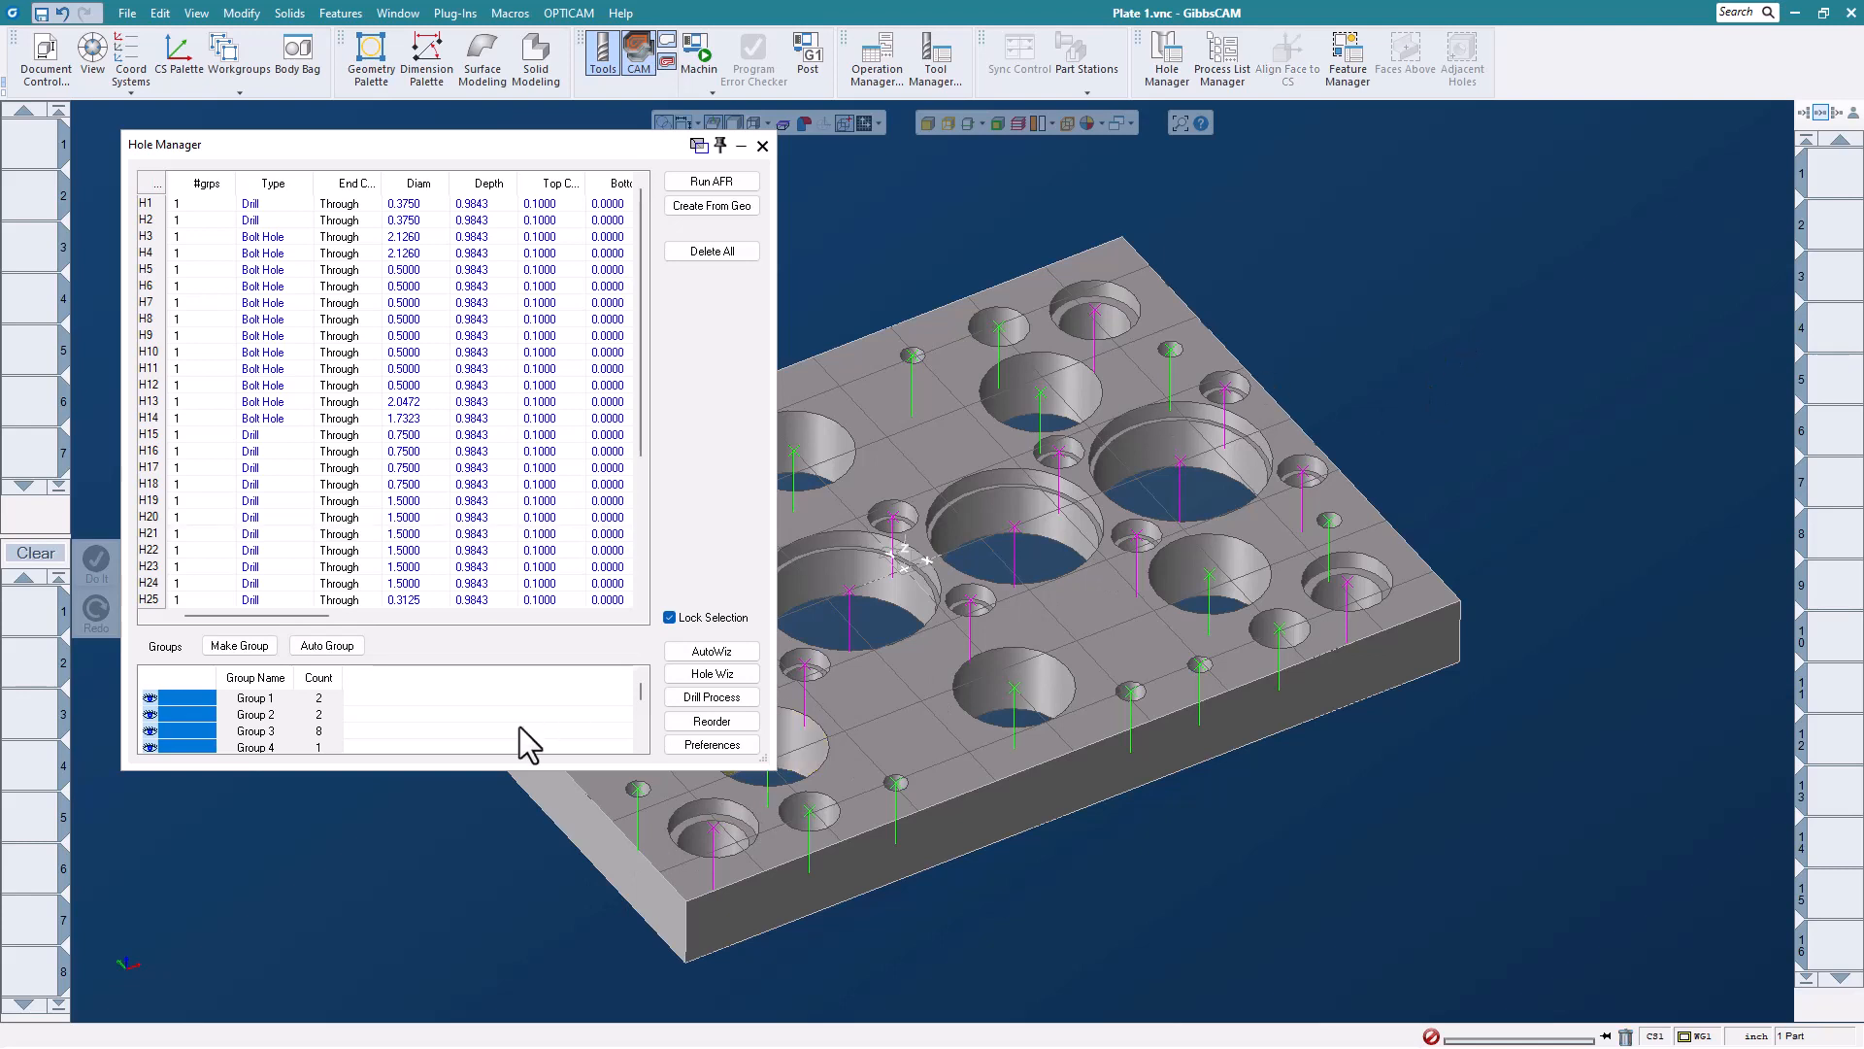
drag(760, 767, 736, 913)
- Reorder the 0.5000 bolt holes of Group 3 with a planar sort, with the hole order displayed on the plate
click(257, 730)
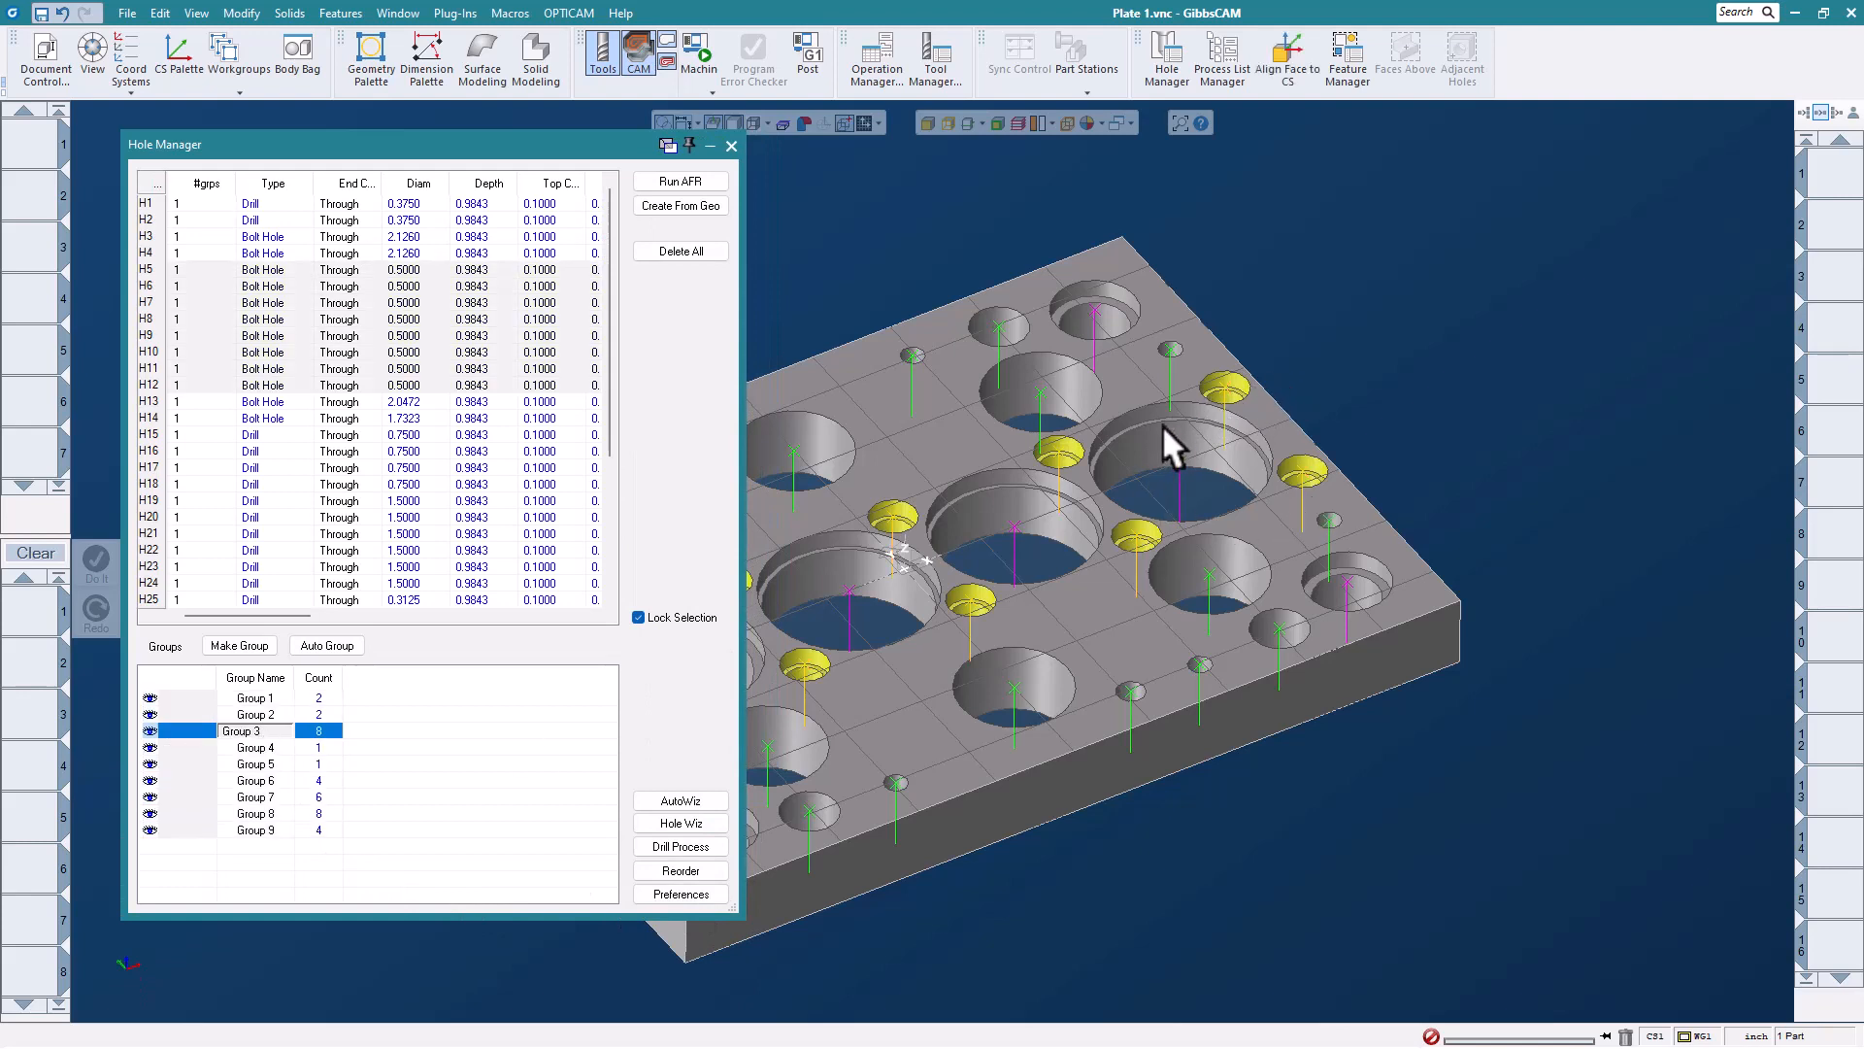
middle_drag(1163, 423, 1412, 336)
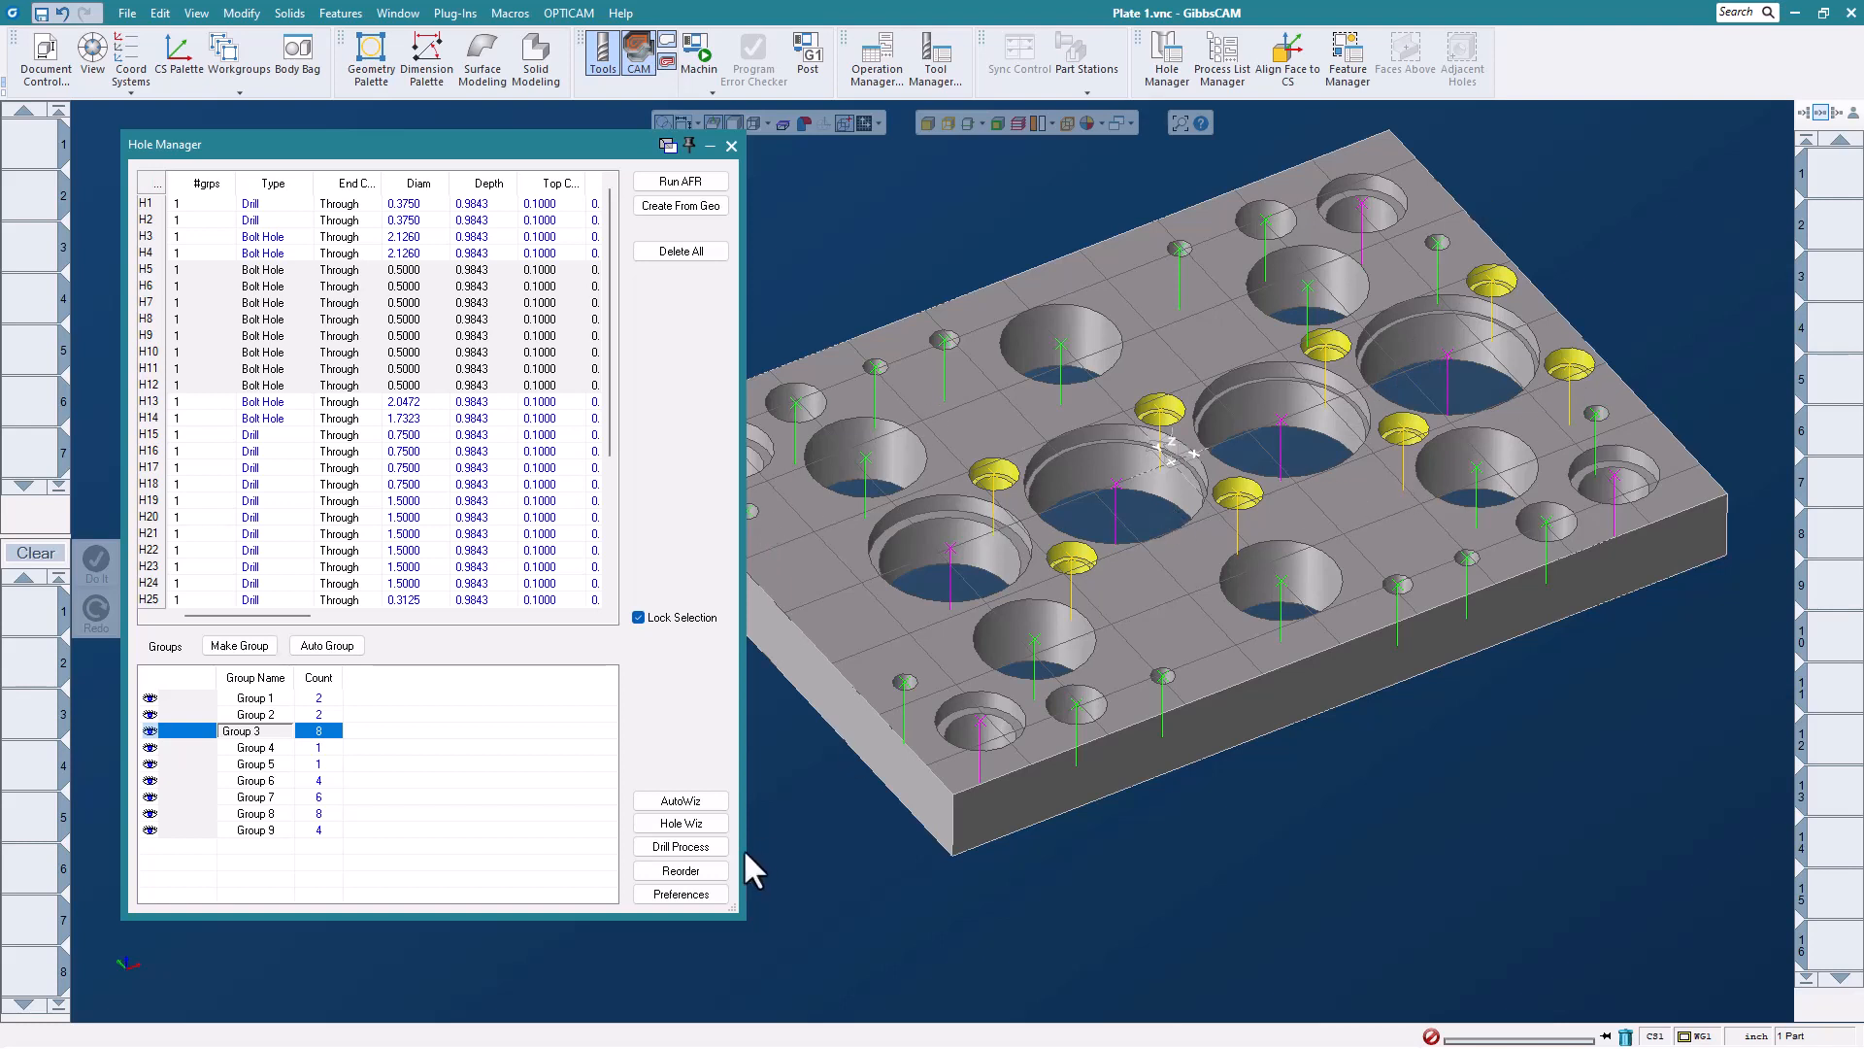
click(682, 871)
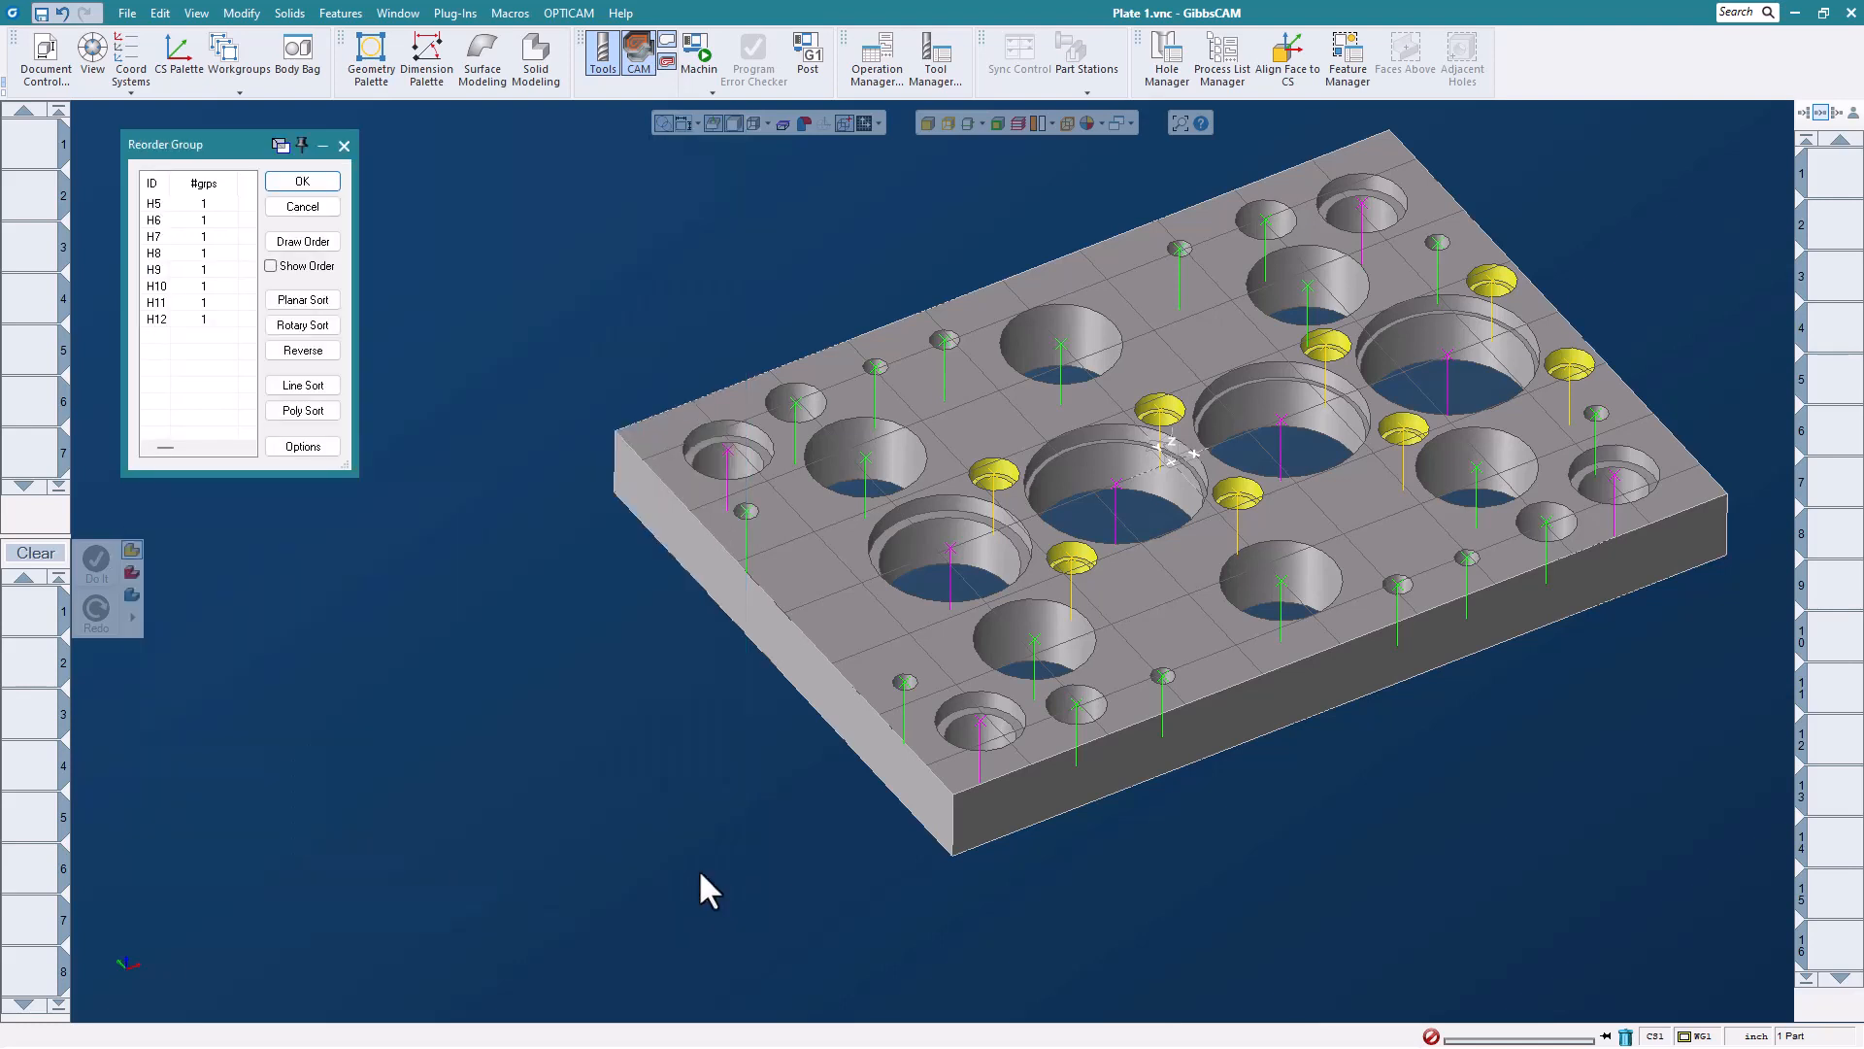
drag(254, 151, 429, 182)
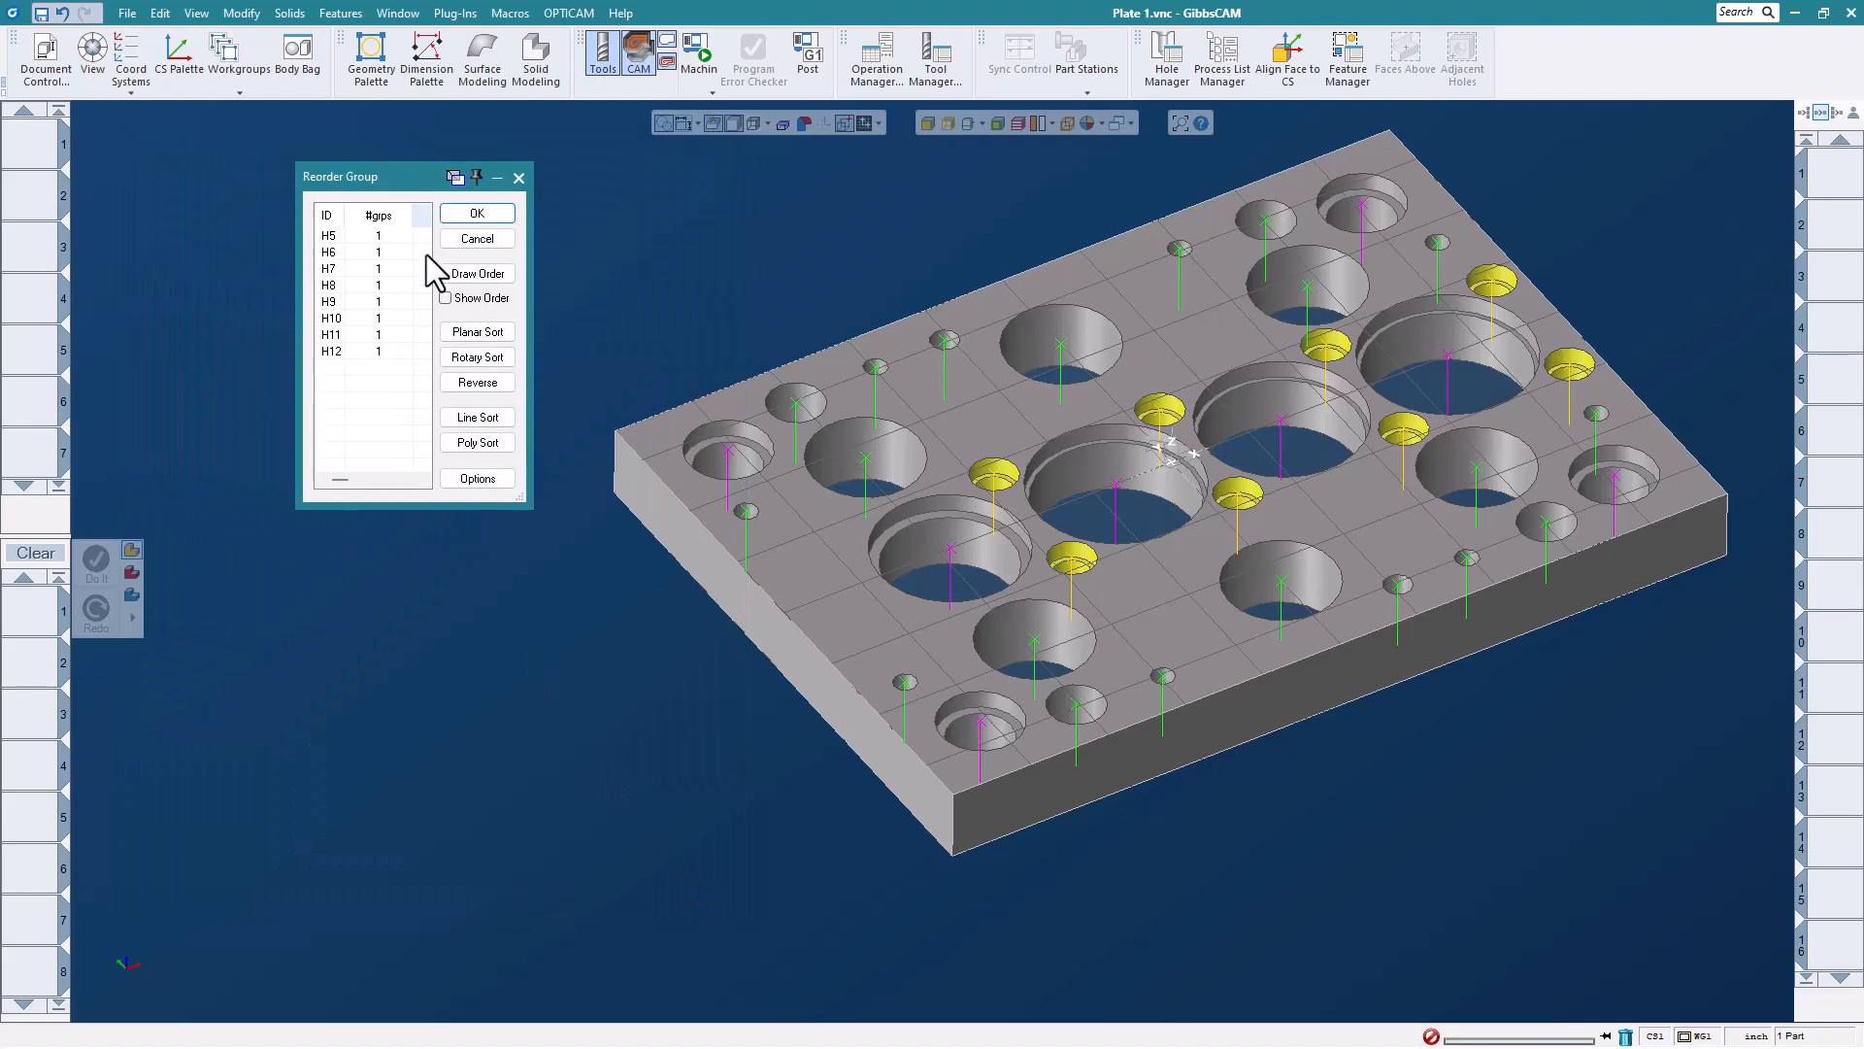
click(445, 298)
click(478, 332)
click(1039, 590)
click(499, 212)
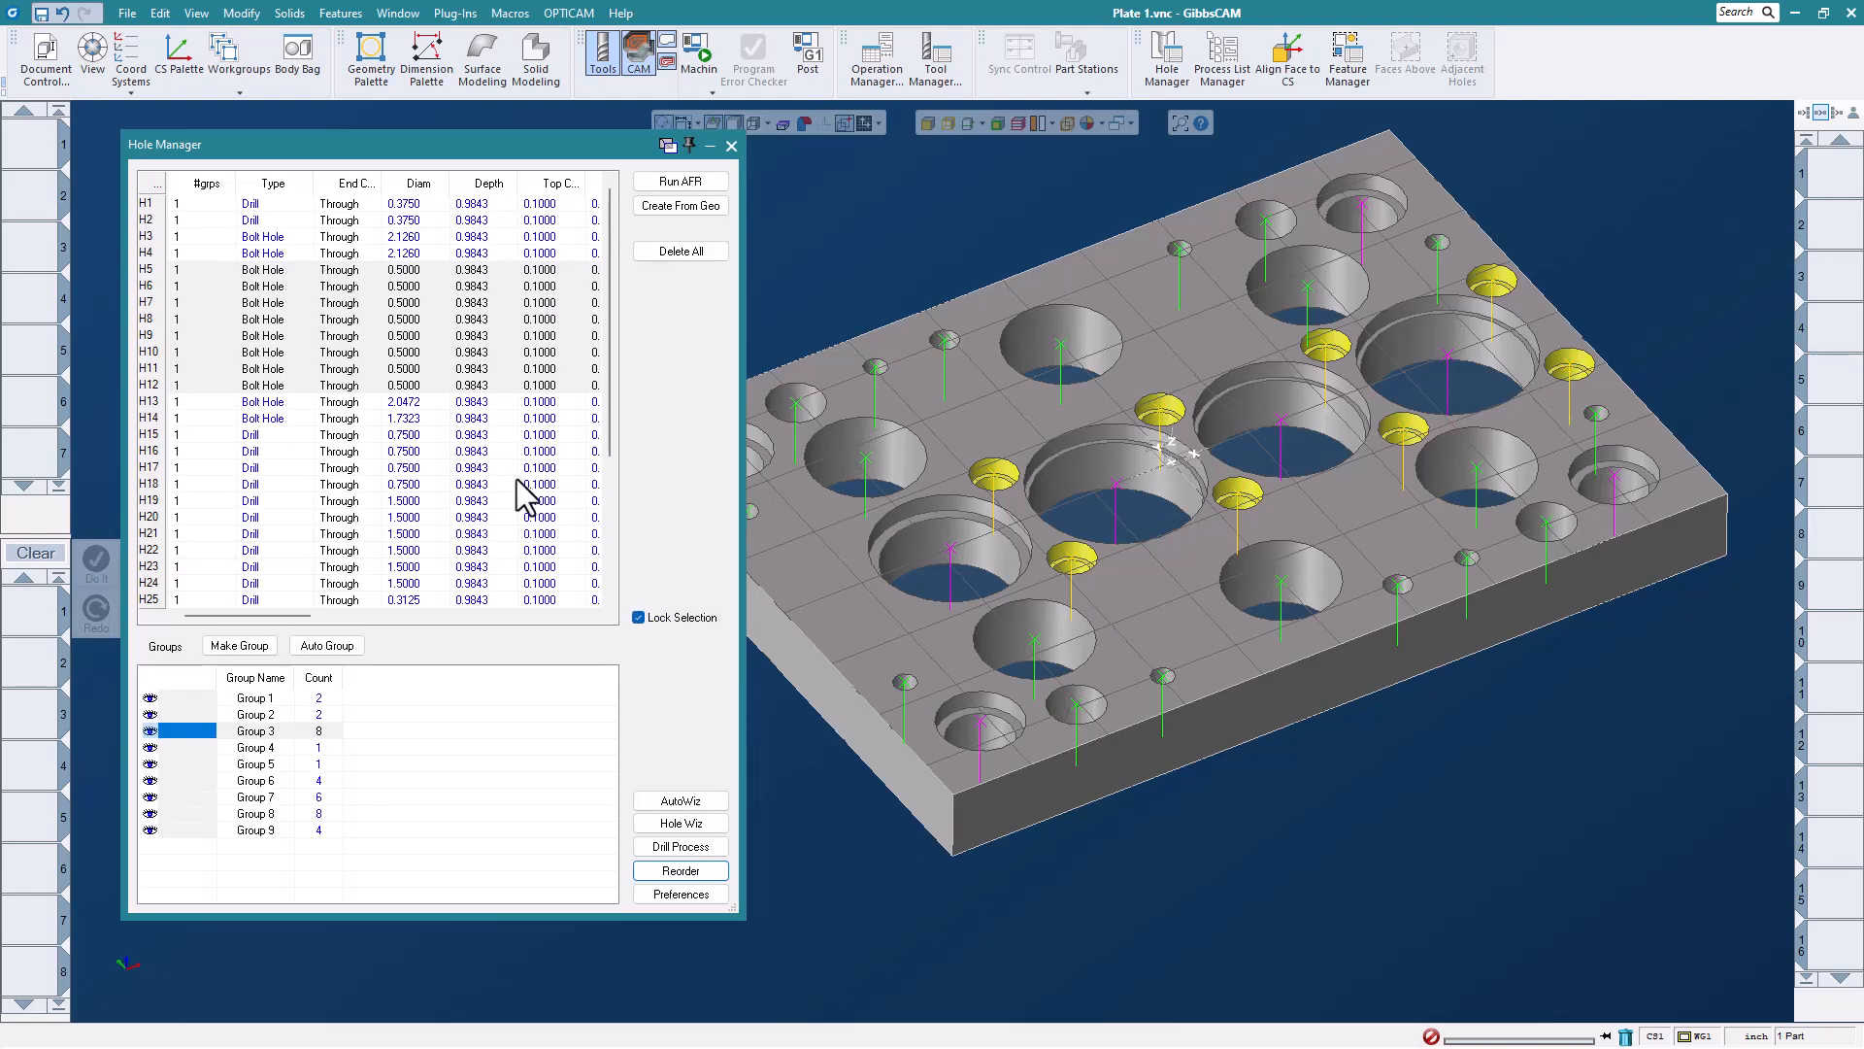
- Reorder the 0.3125 drilled holes of Group 8 with a planar sort
click(321, 814)
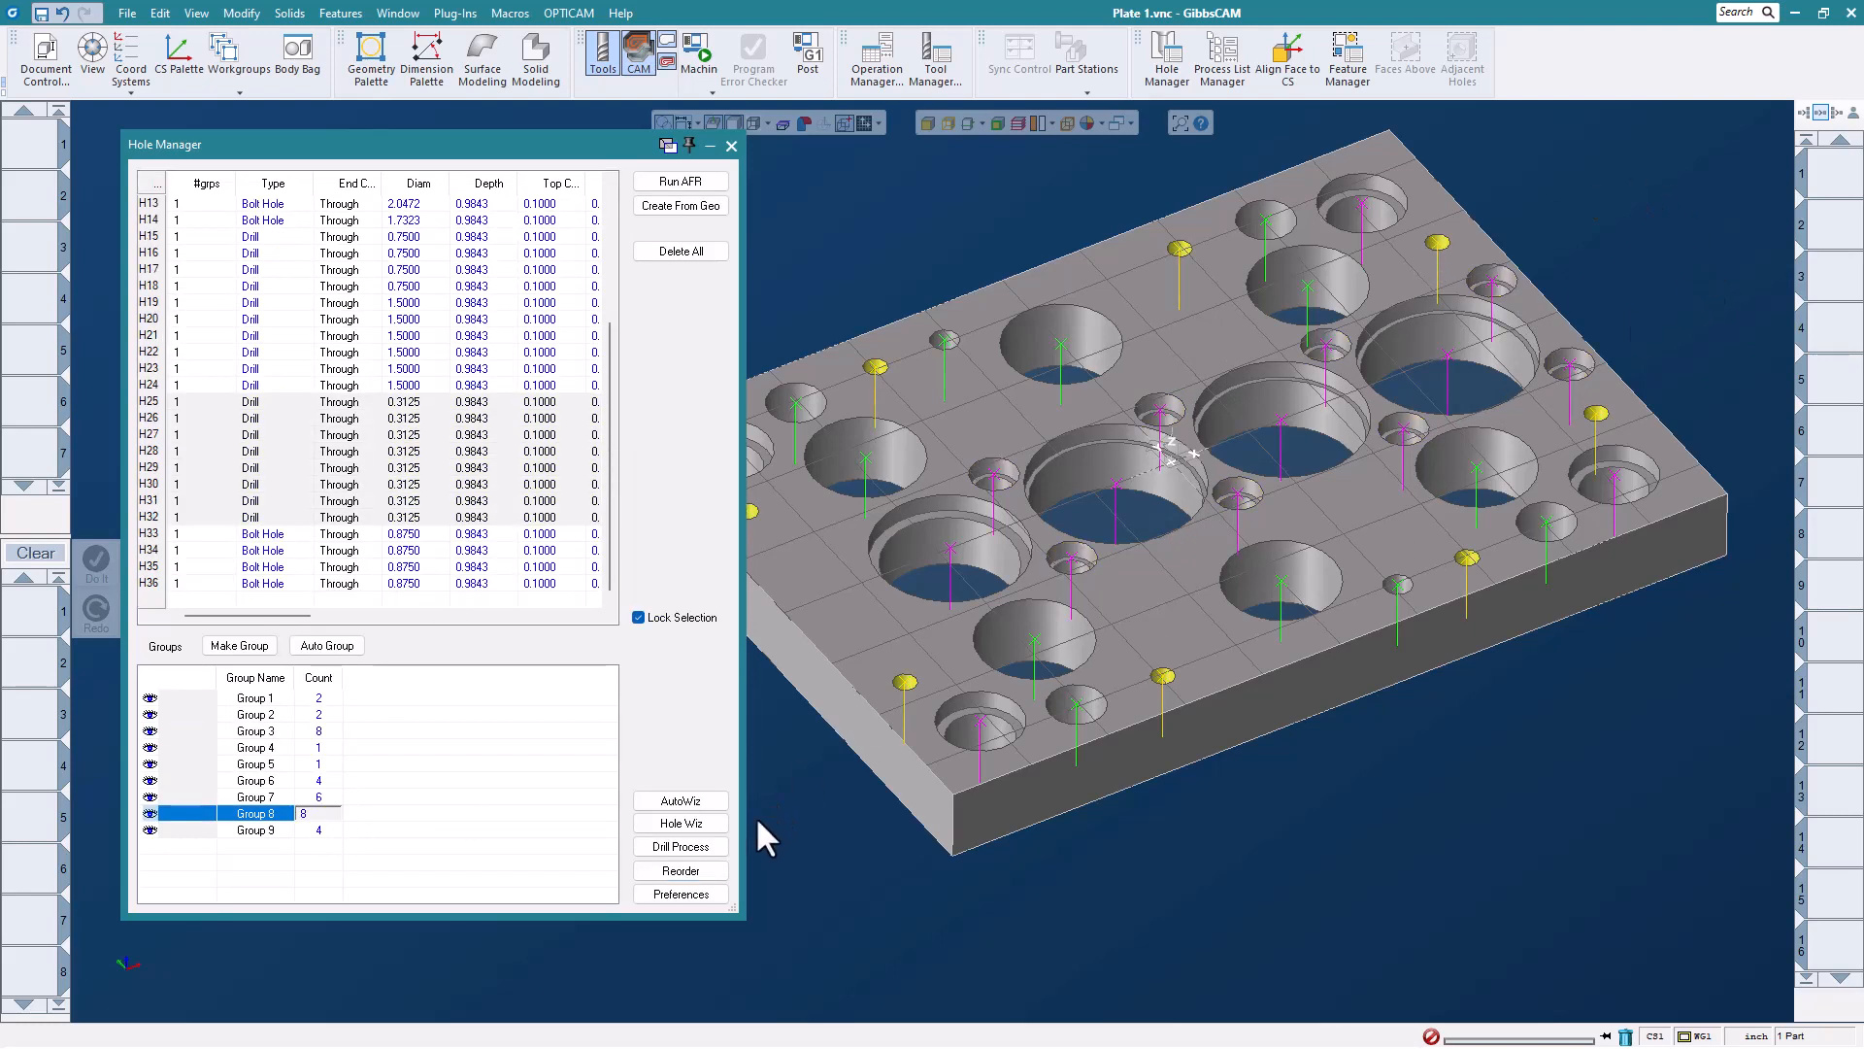
click(691, 872)
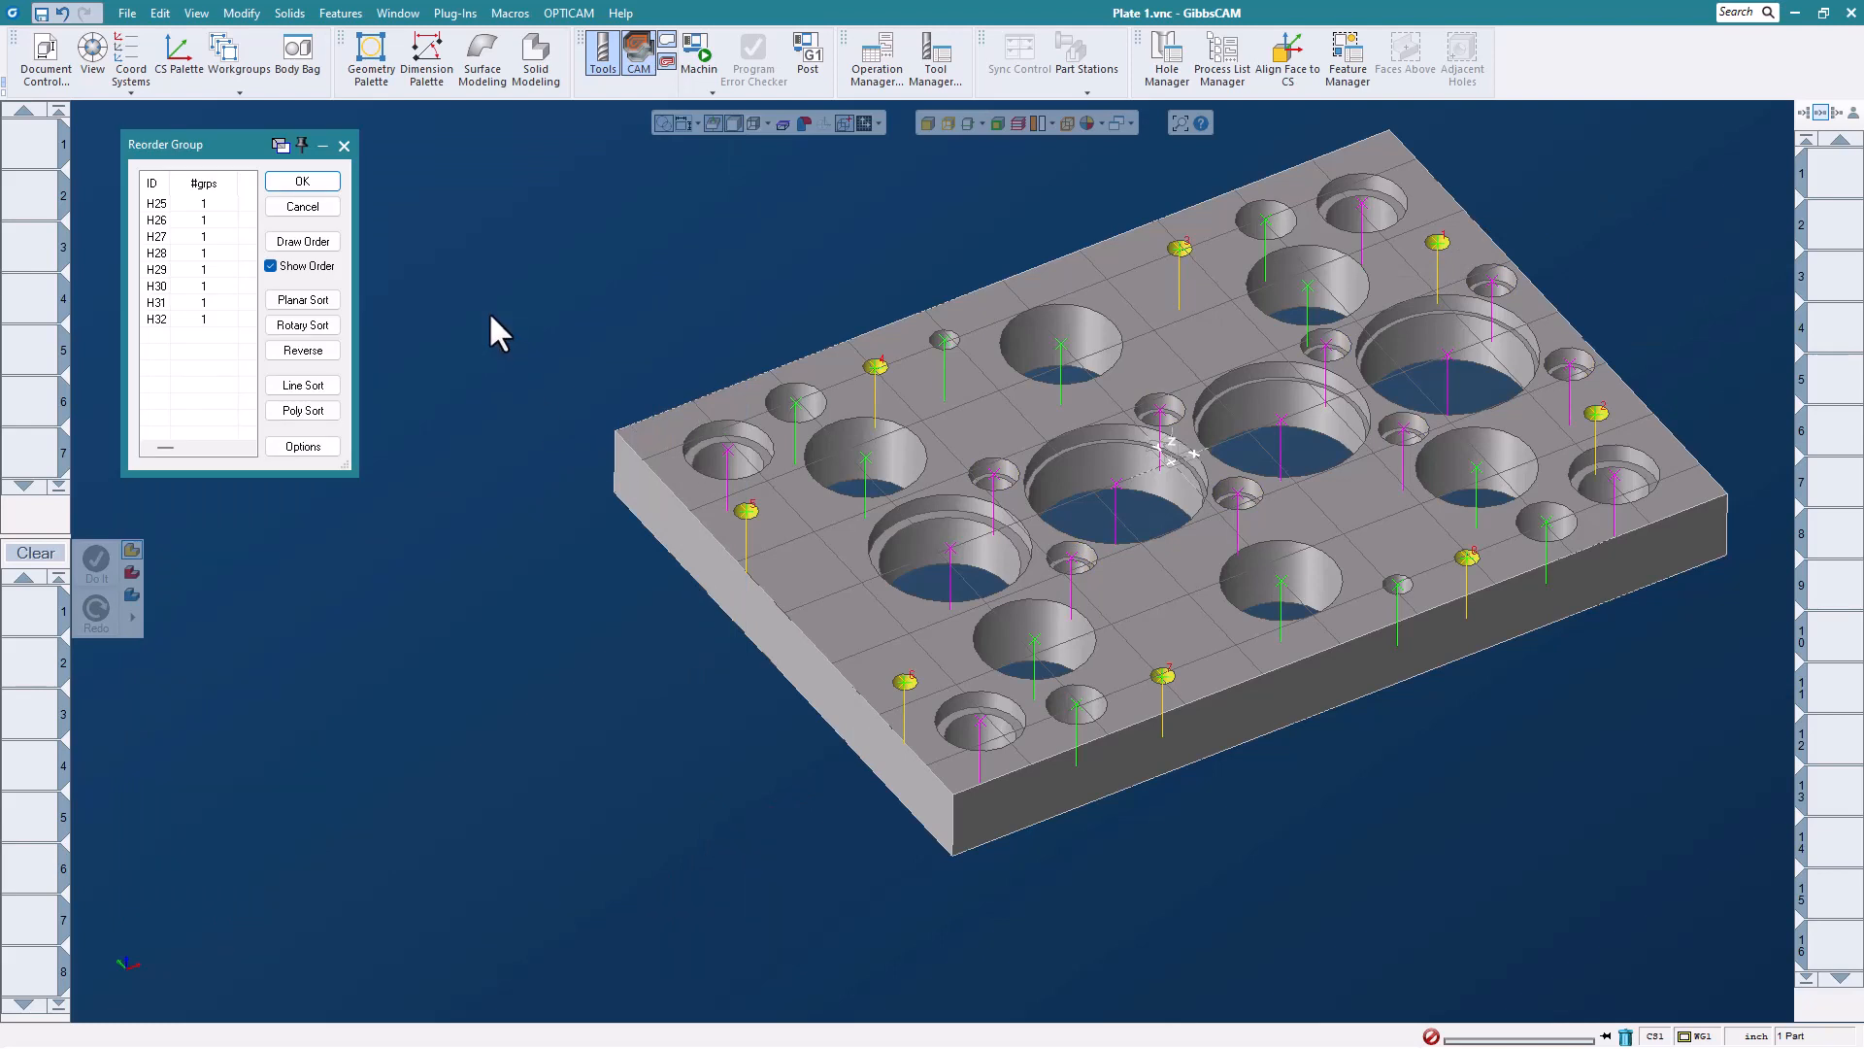
click(303, 299)
click(1039, 591)
click(328, 184)
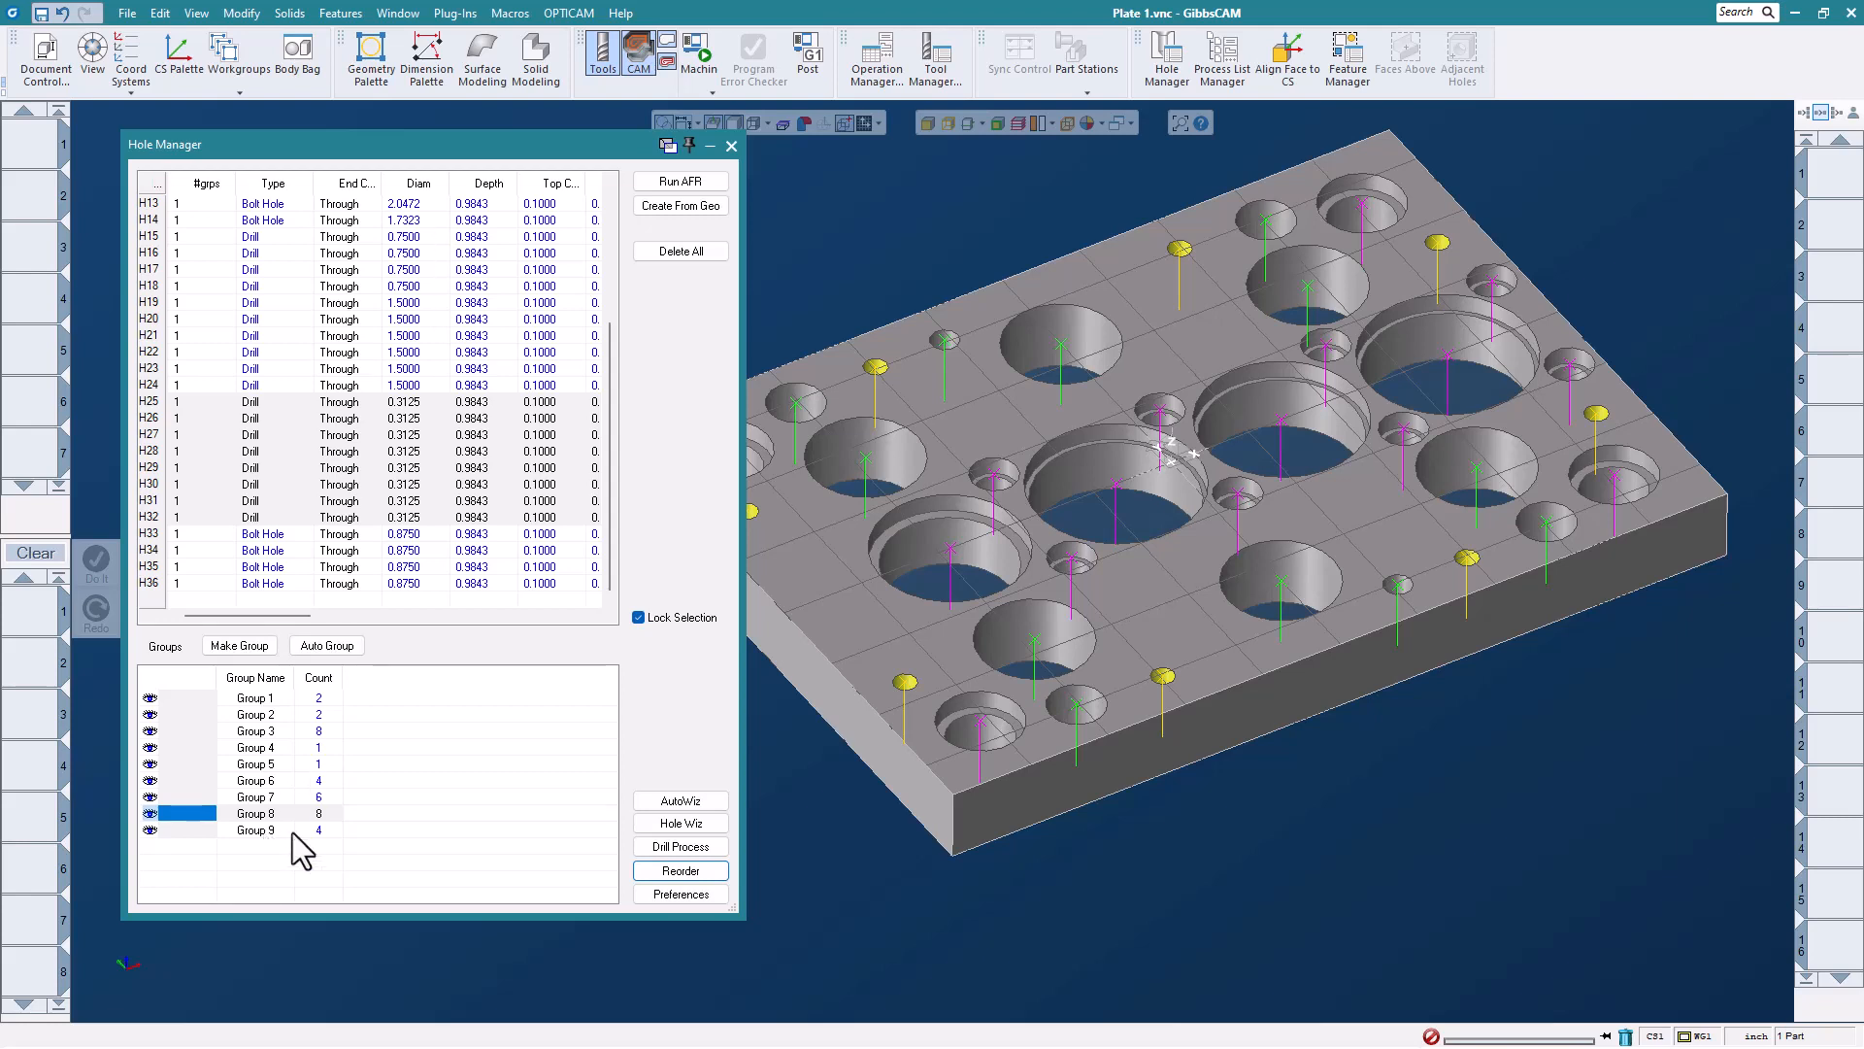
- Reorder the 0.8750 corner bolt holes of Group 9 with a planar sort and close the Hole Manager
click(324, 782)
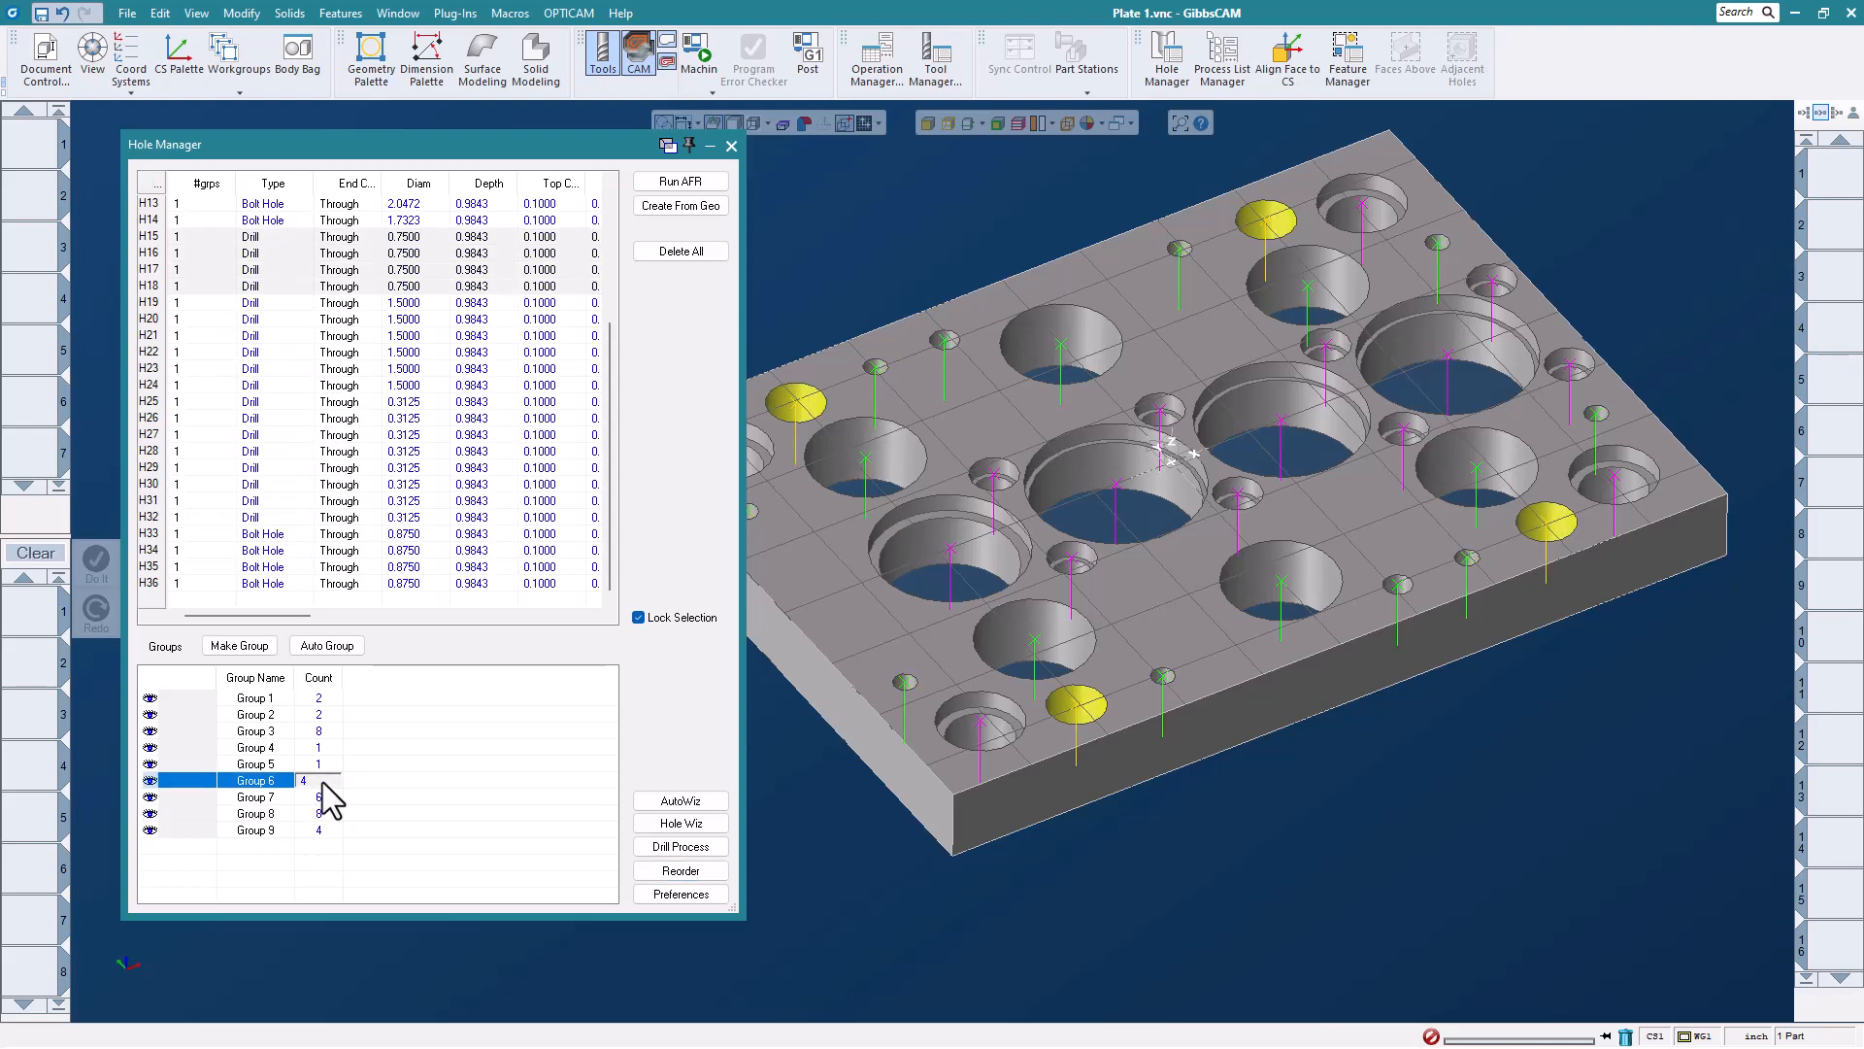
click(332, 766)
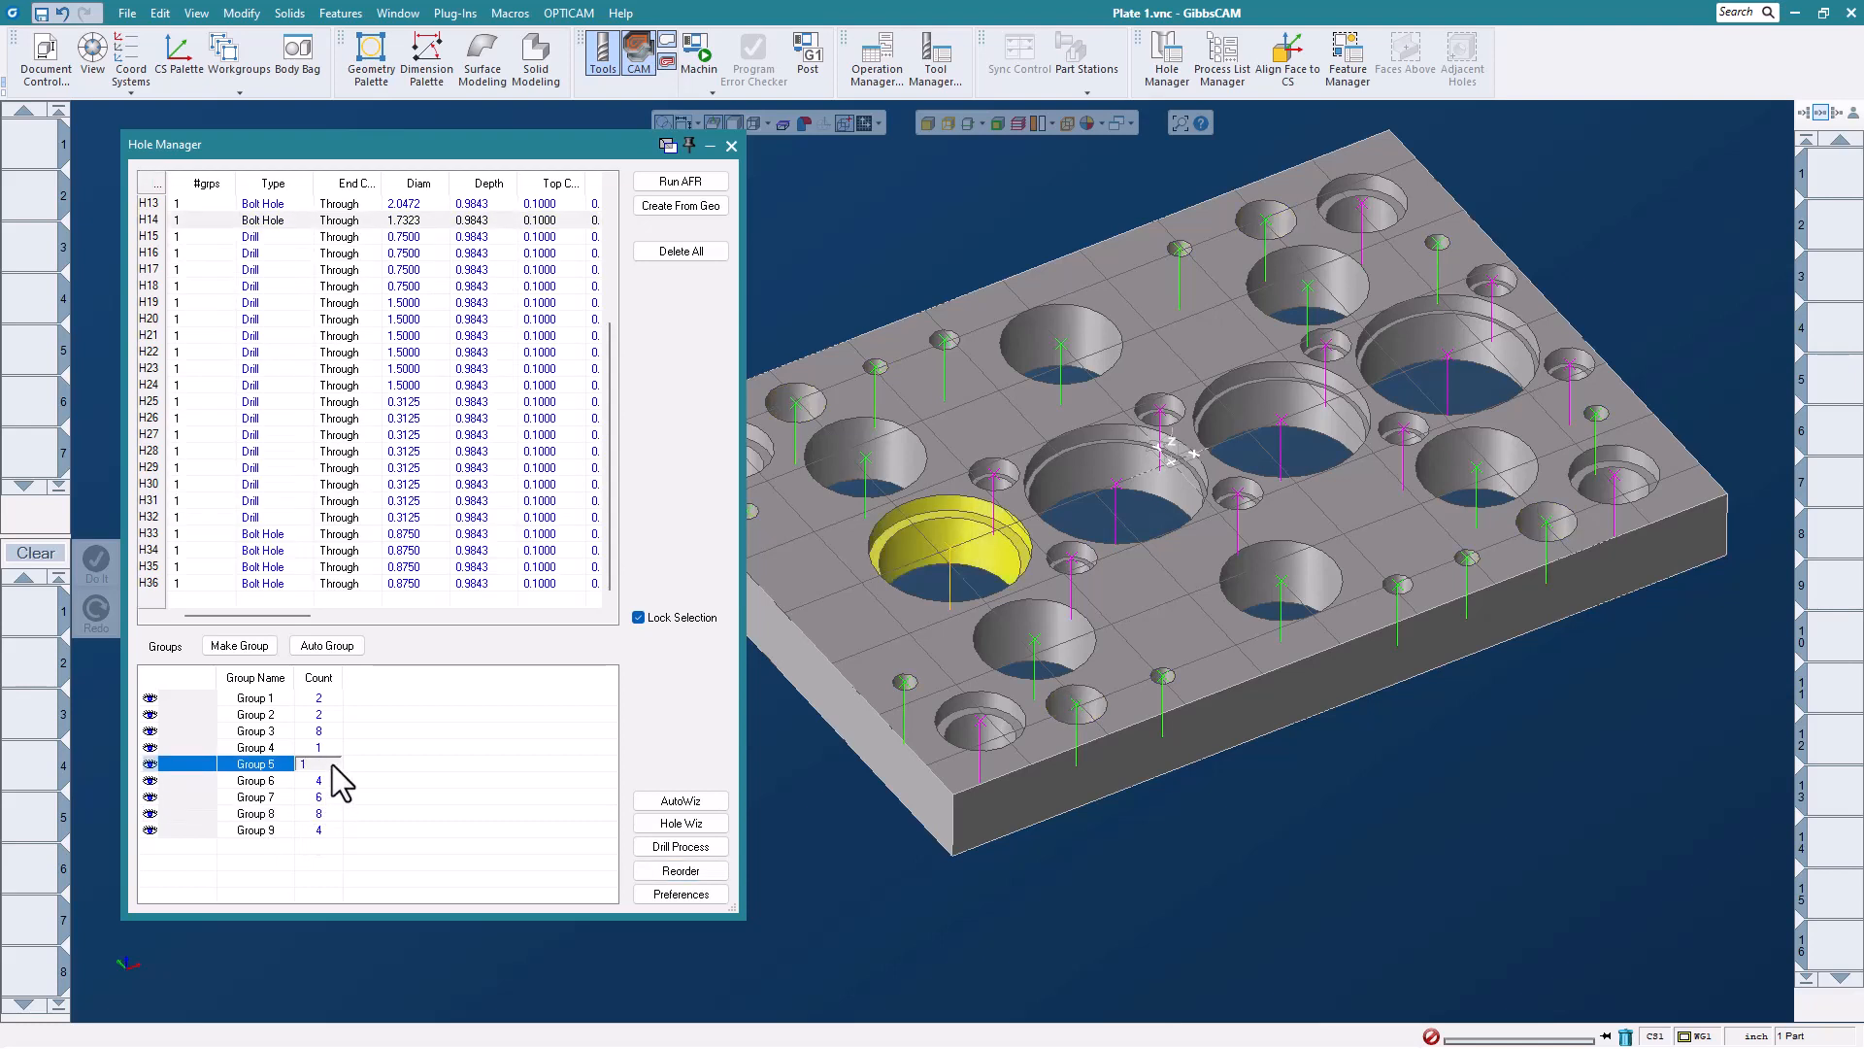
click(327, 833)
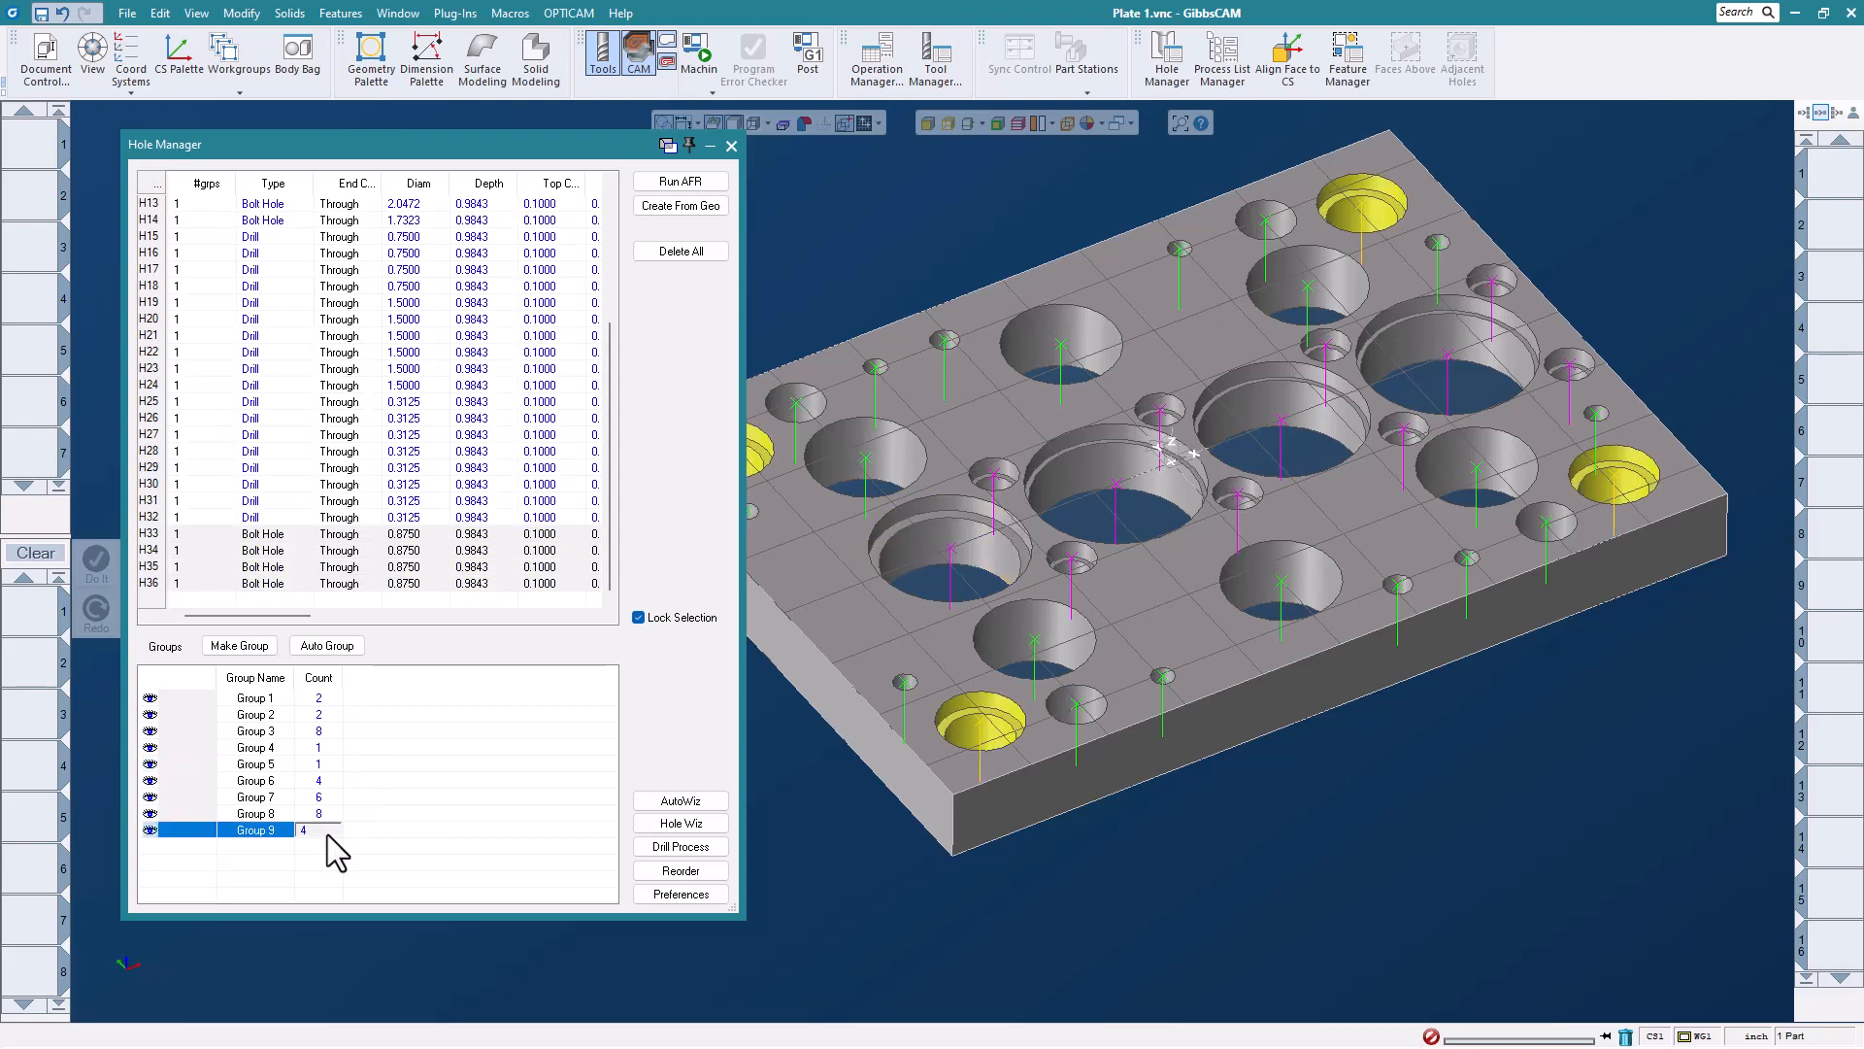
click(680, 870)
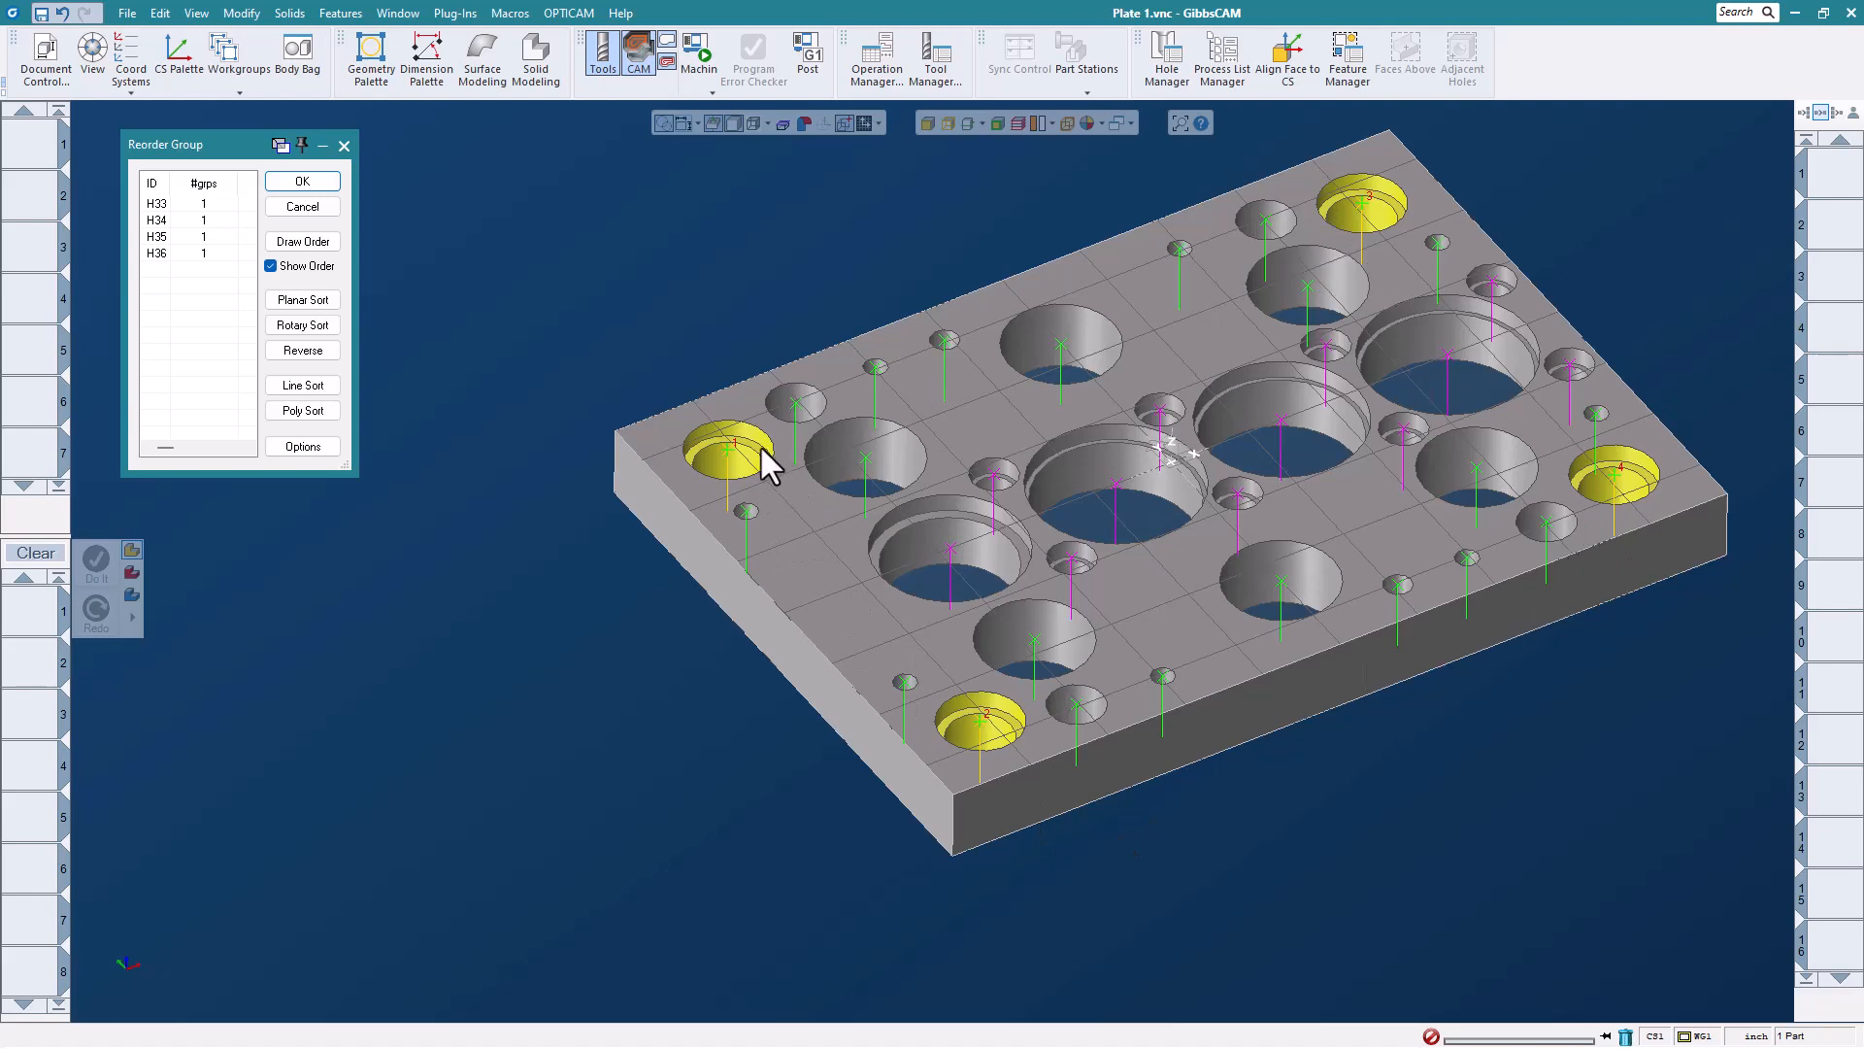
click(303, 299)
click(1039, 589)
click(302, 182)
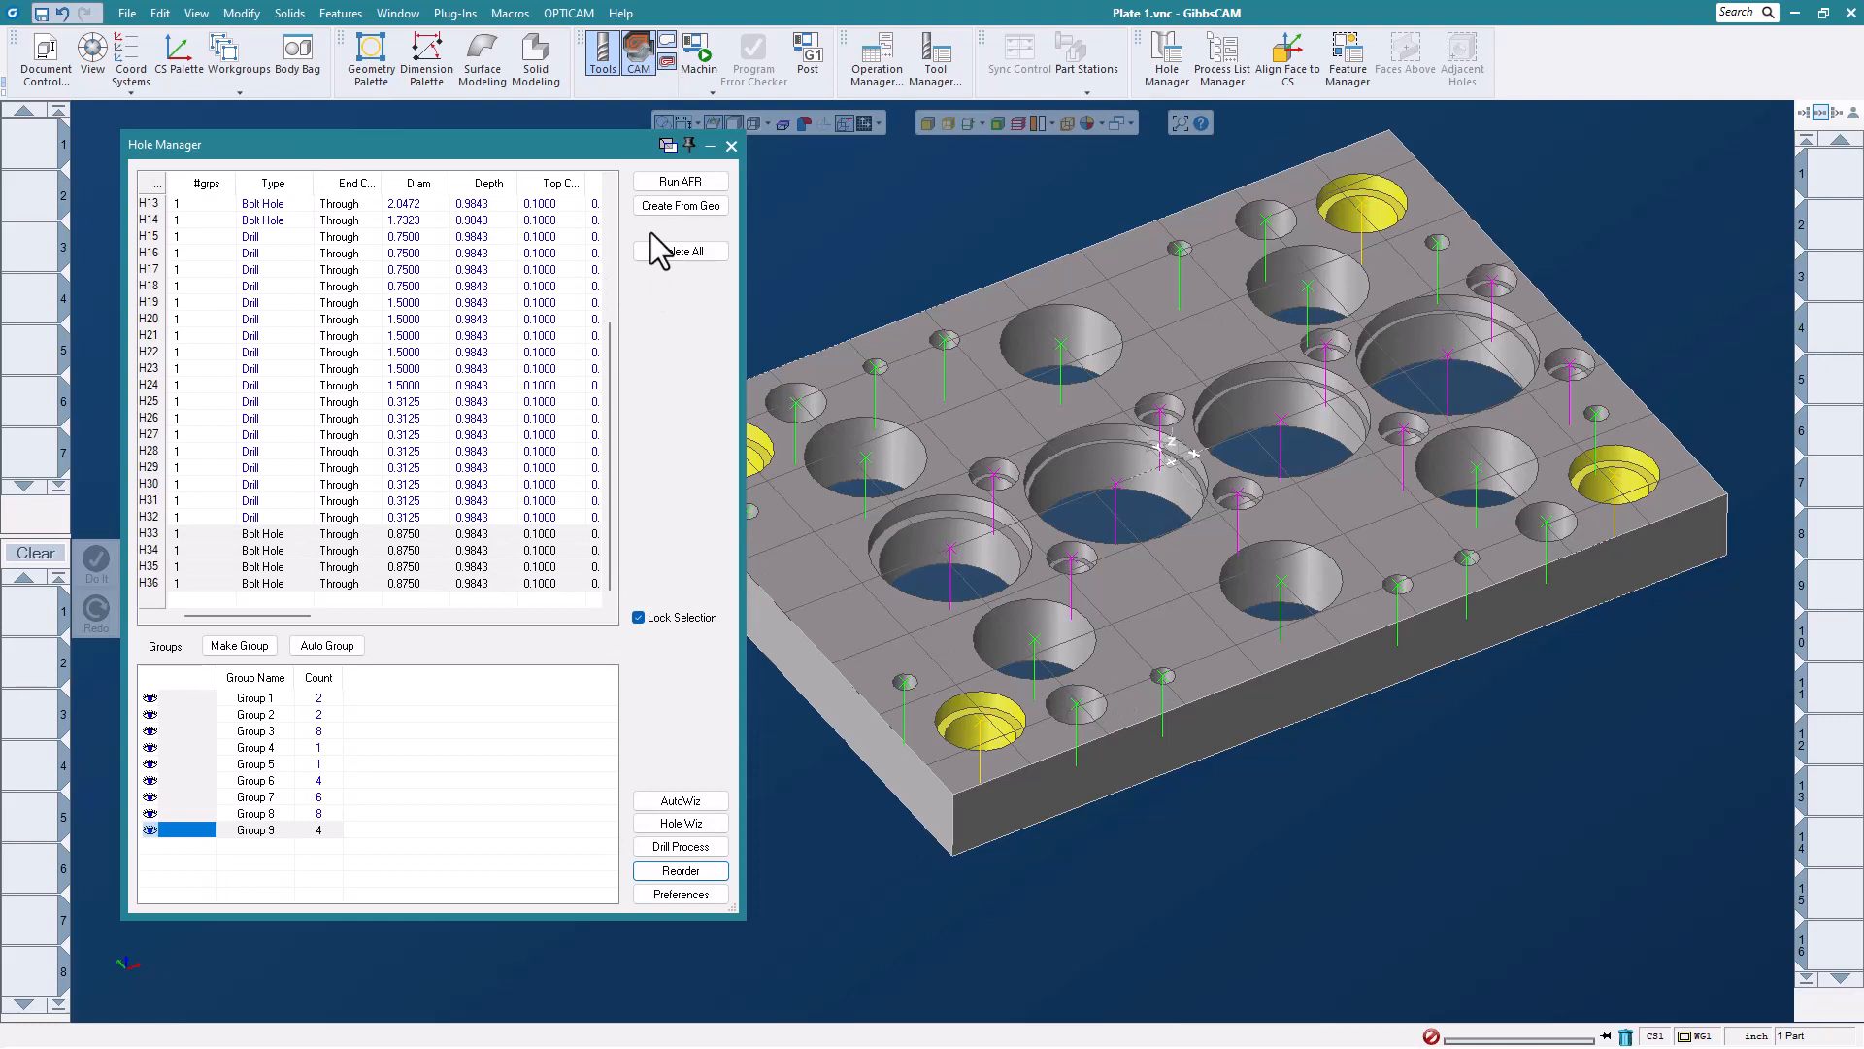
click(731, 144)
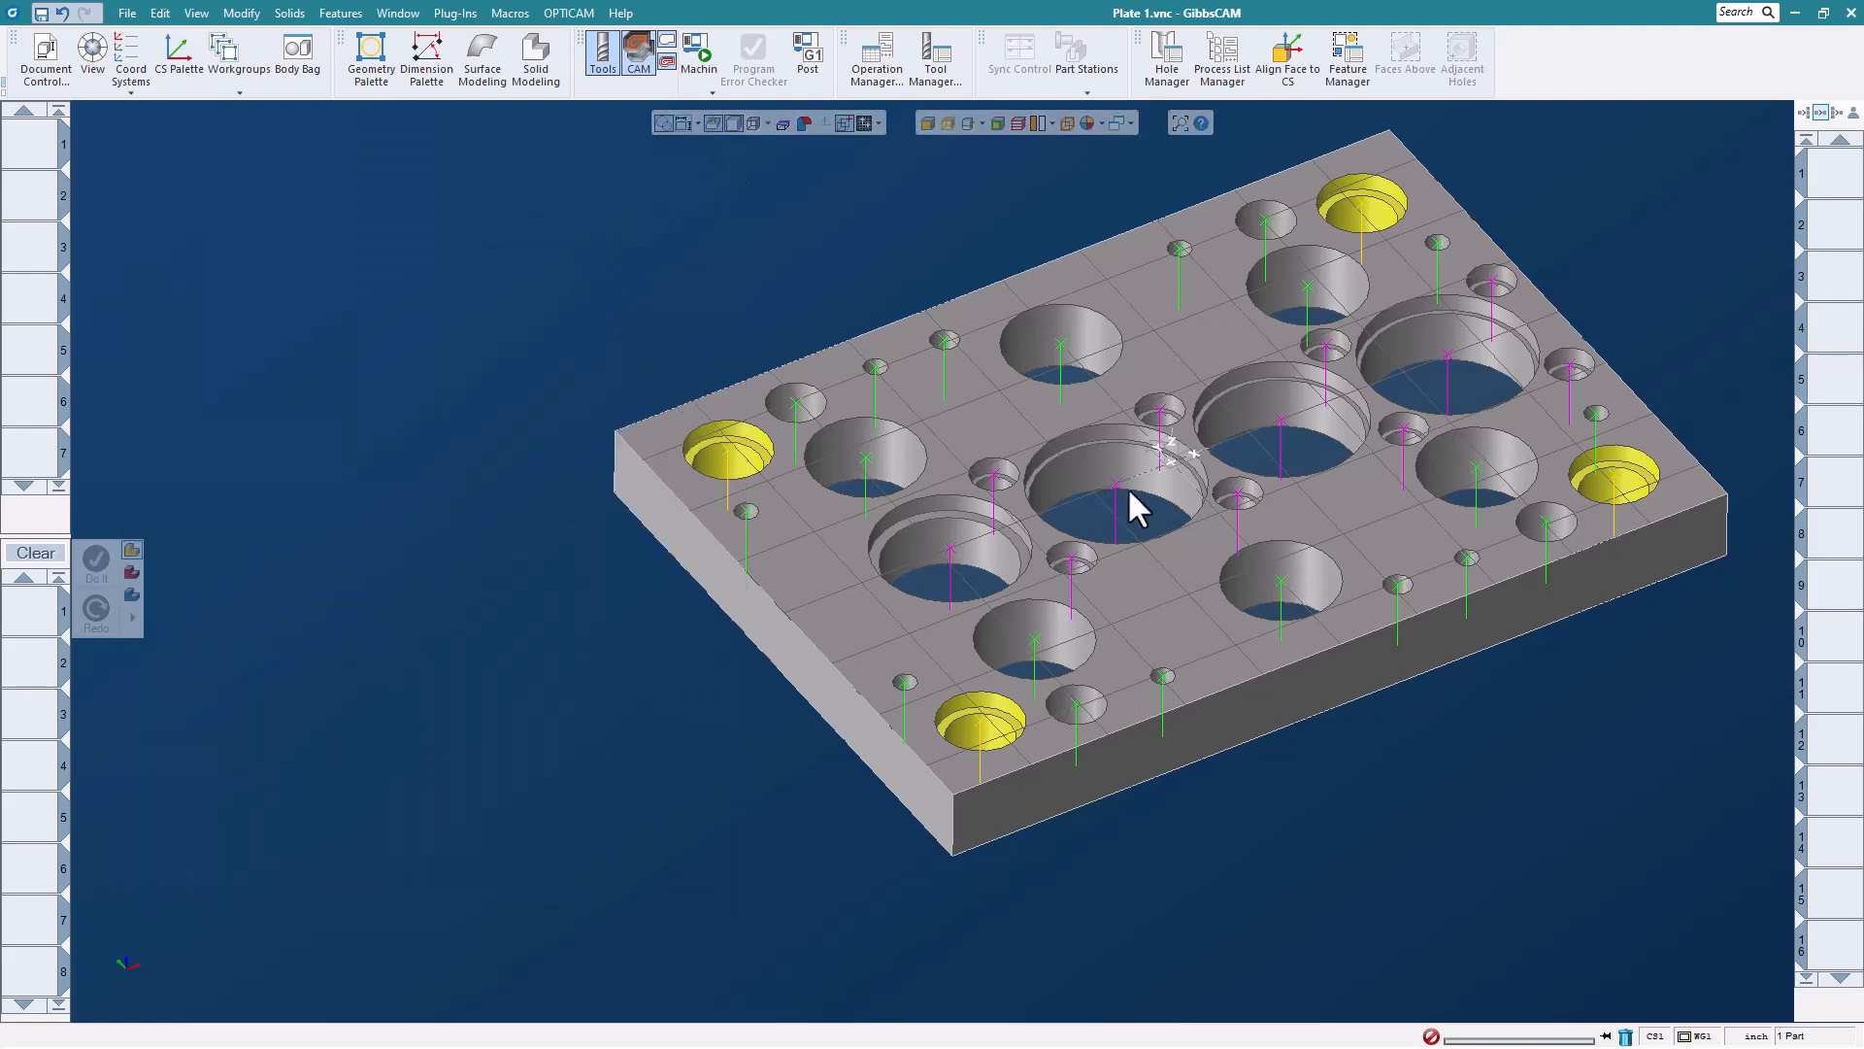
middle_drag(1180, 417, 984, 474)
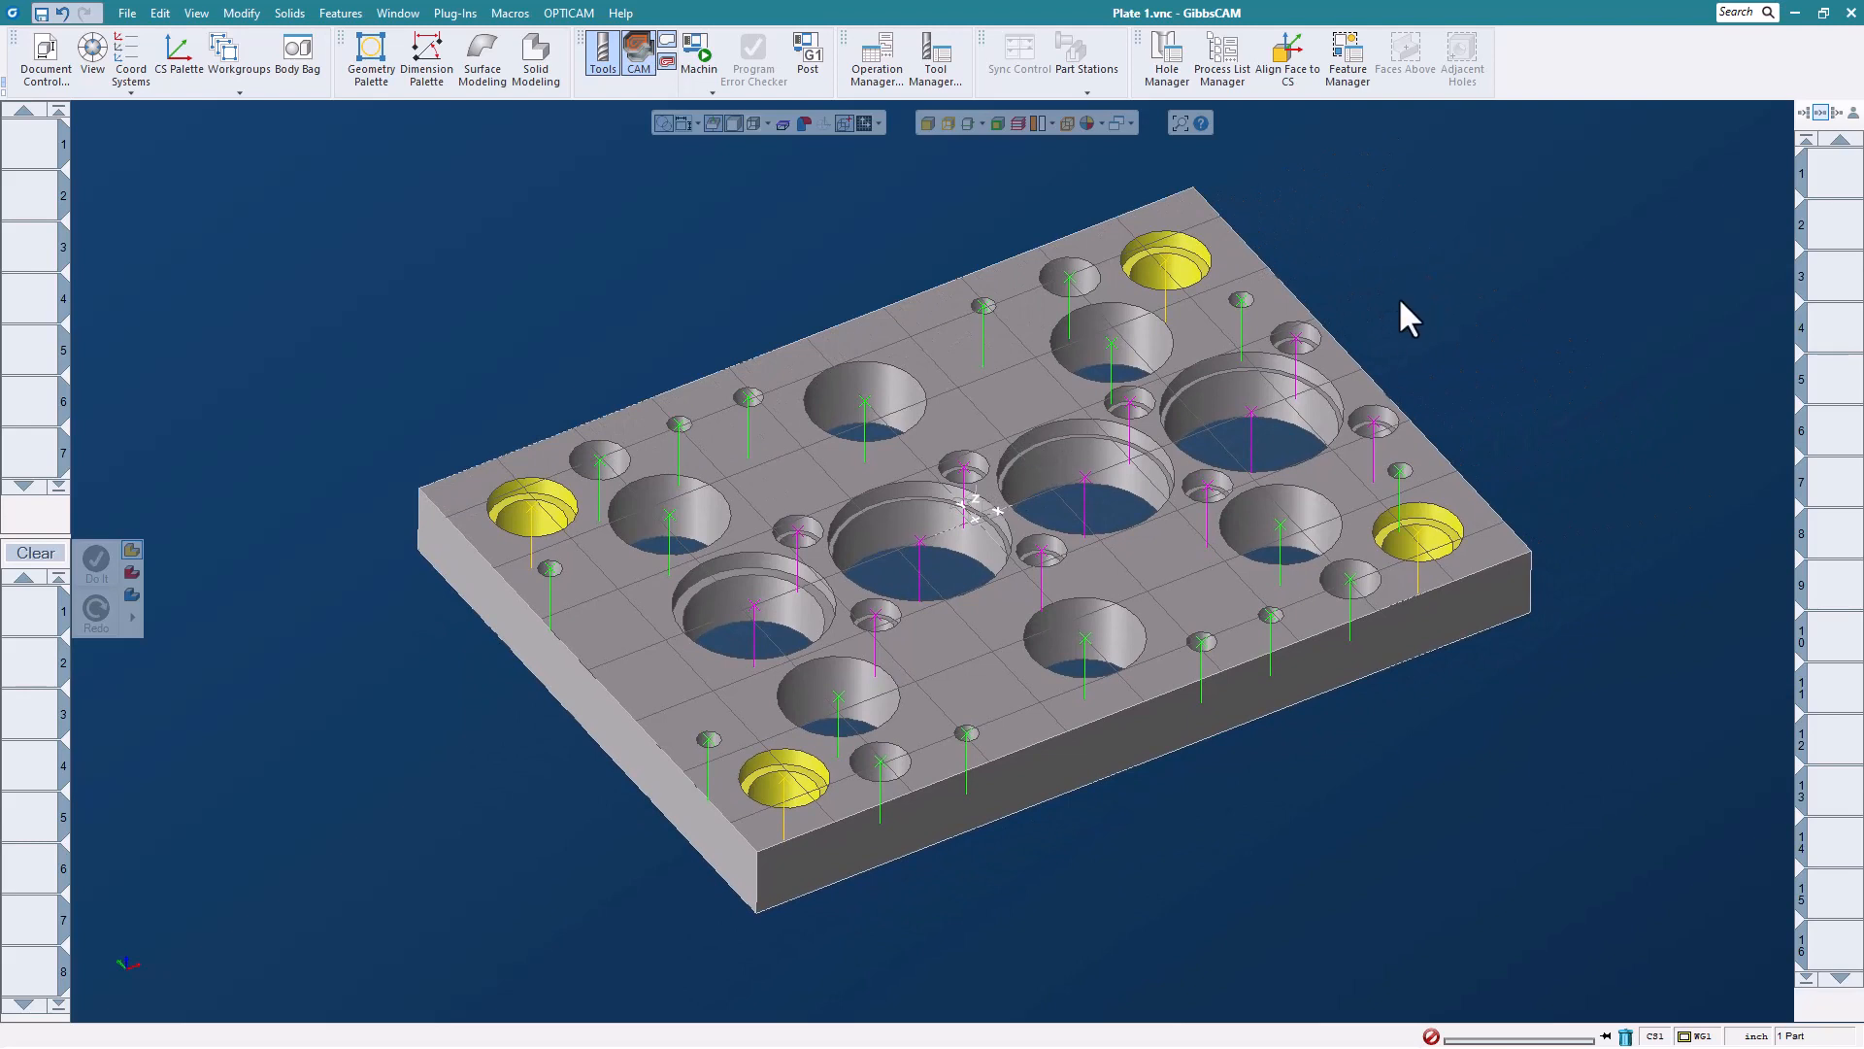
- Select the Group 3 bolt holes, generate their operations with the Hole Machining macro, and load those operations to display their toolpaths
right_click(1301, 357)
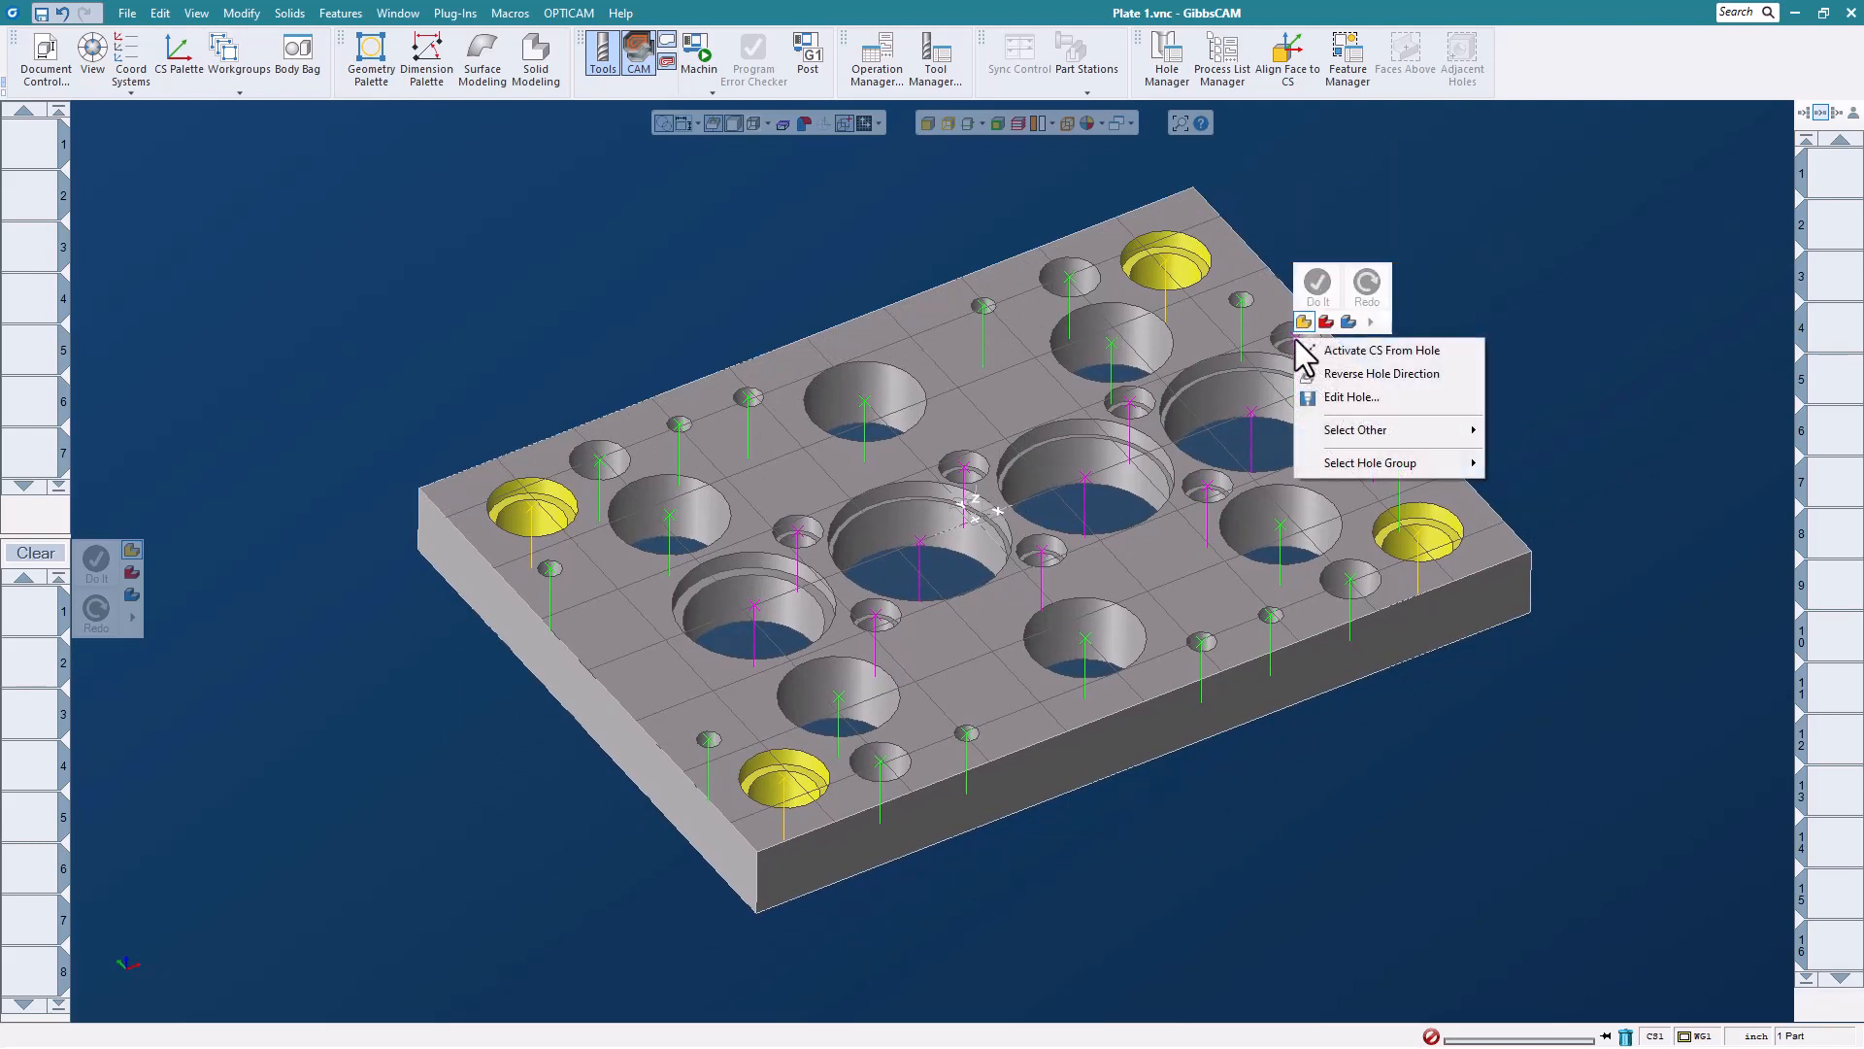
click(1309, 365)
click(1299, 342)
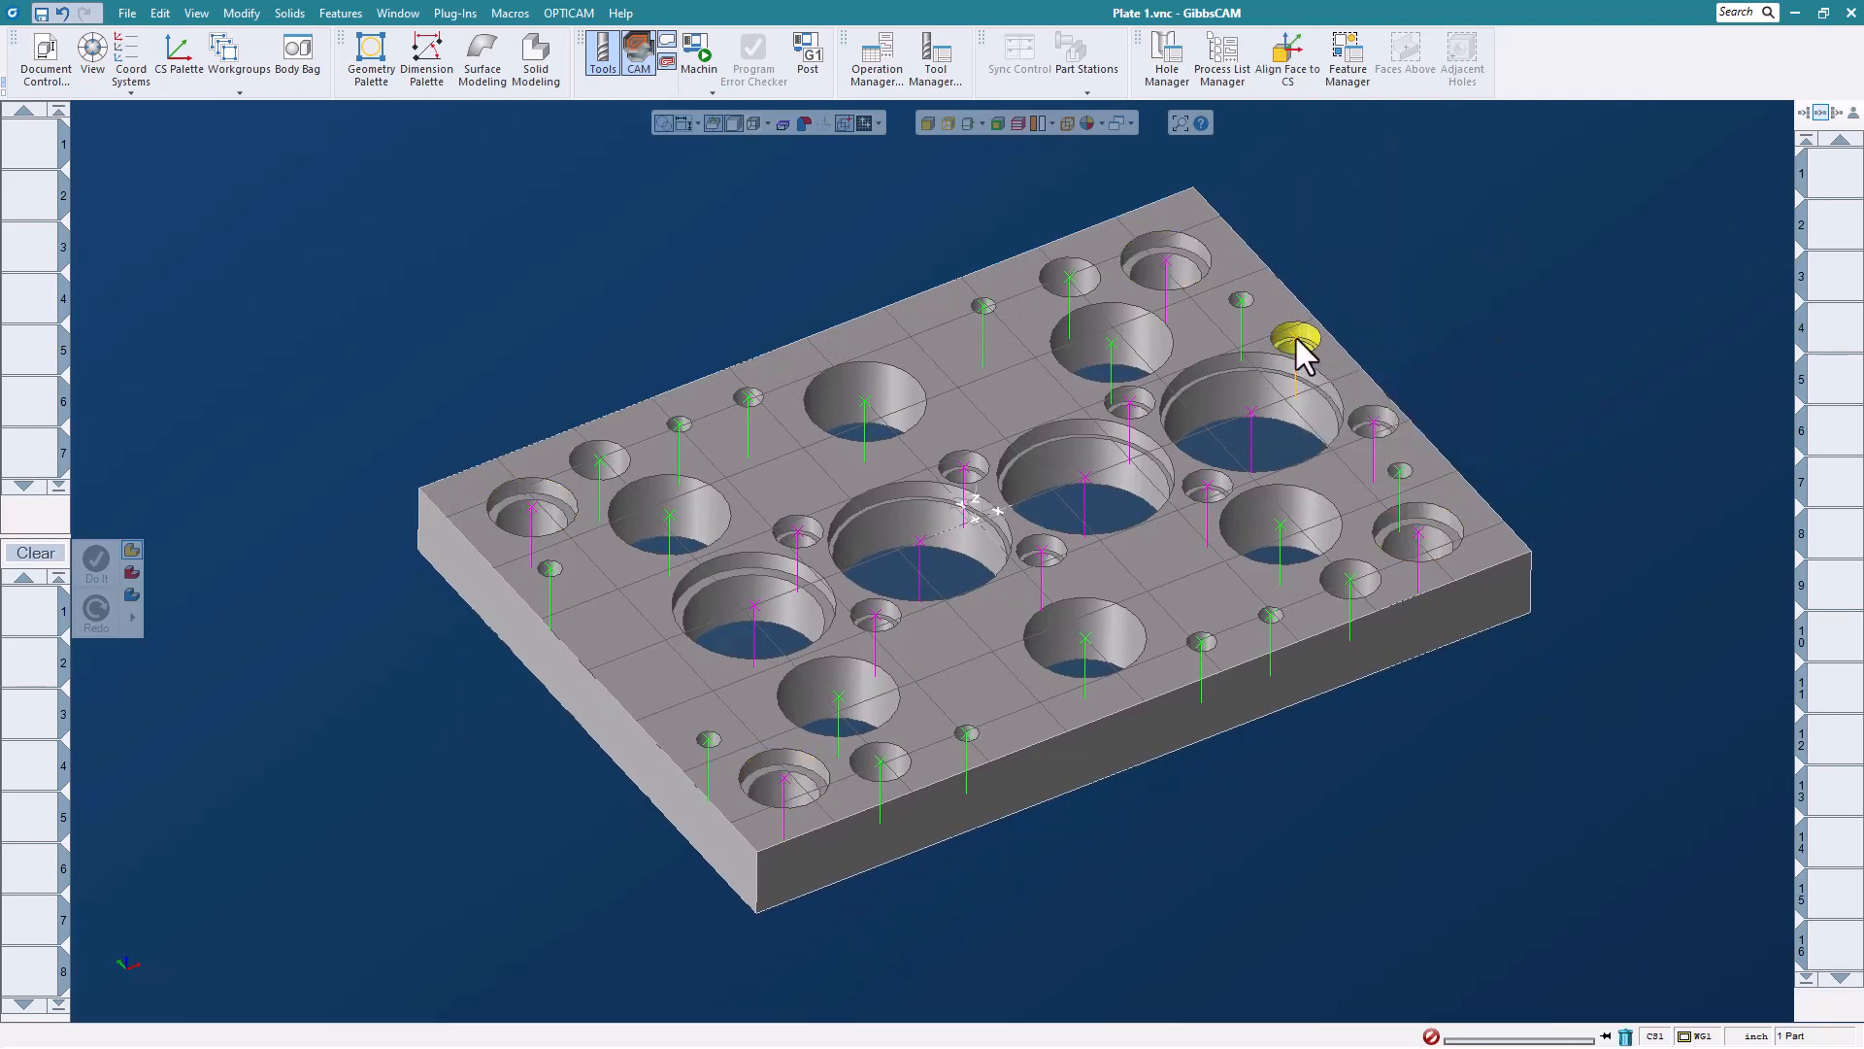
right_click(1299, 342)
mouse_move(1376, 464)
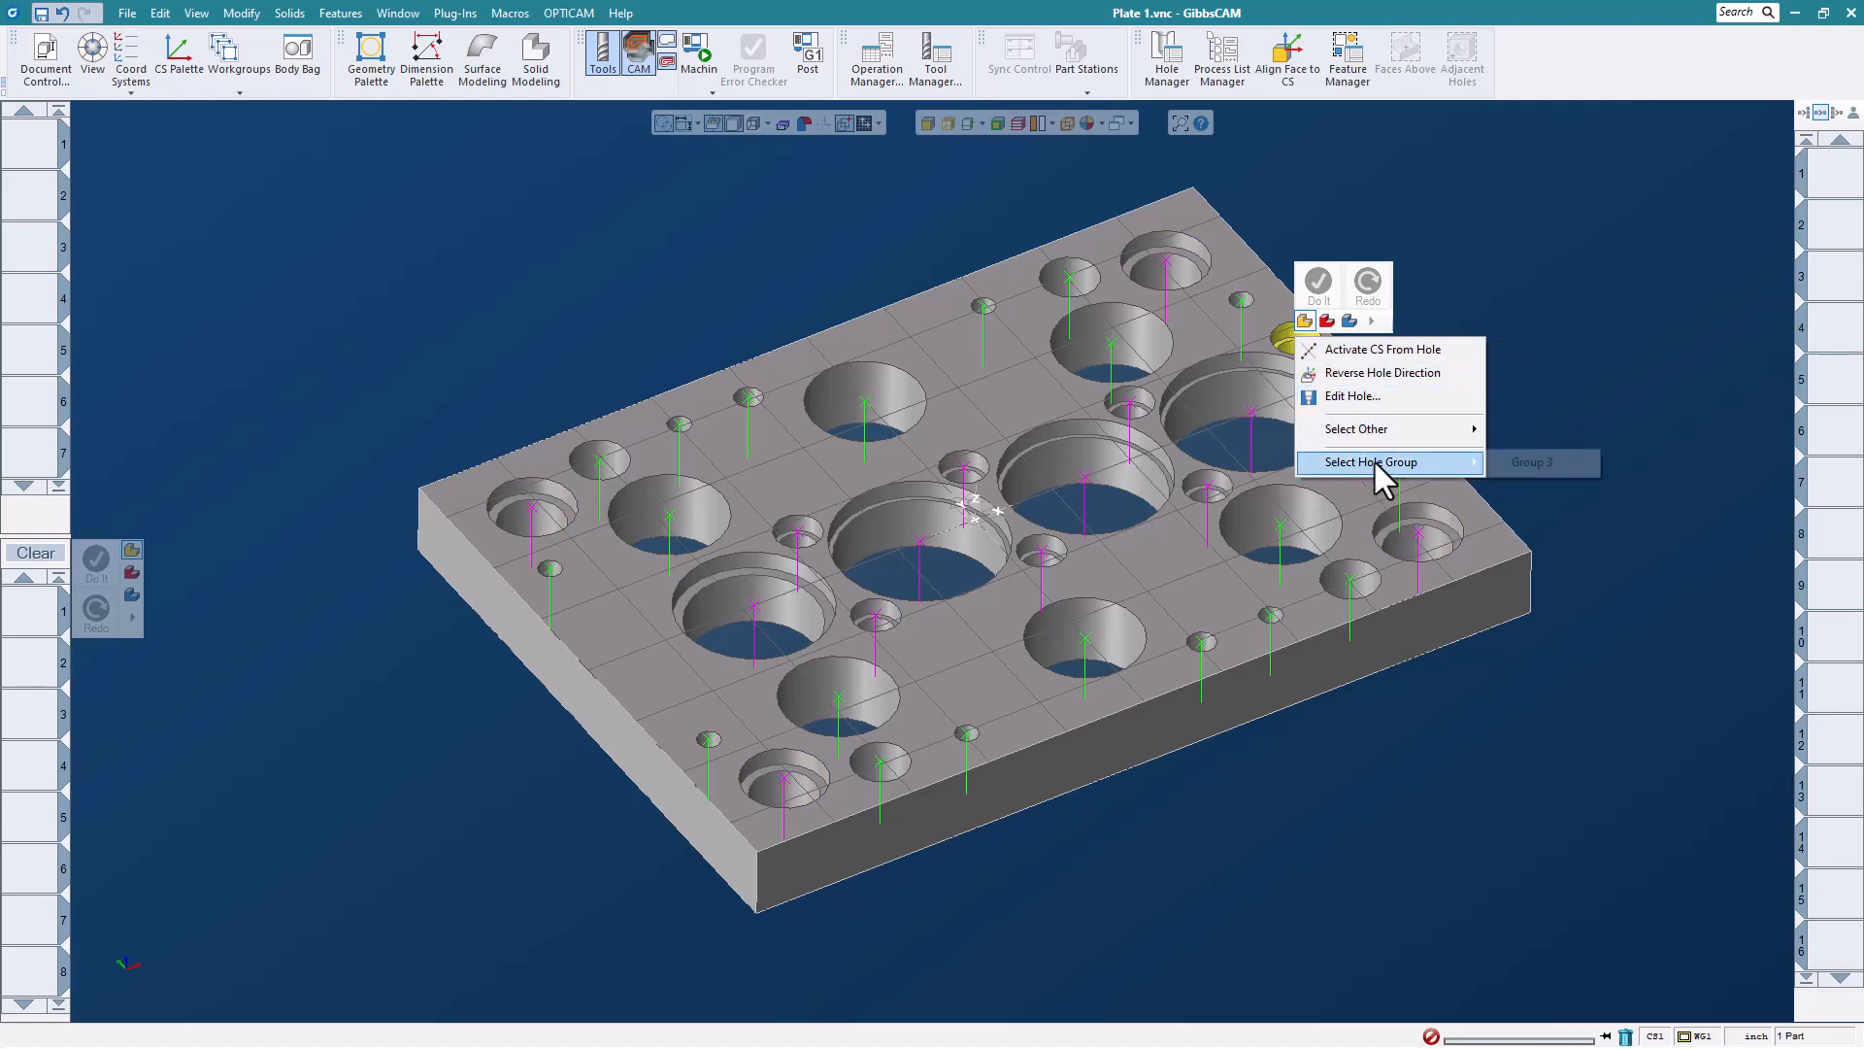
click(1564, 470)
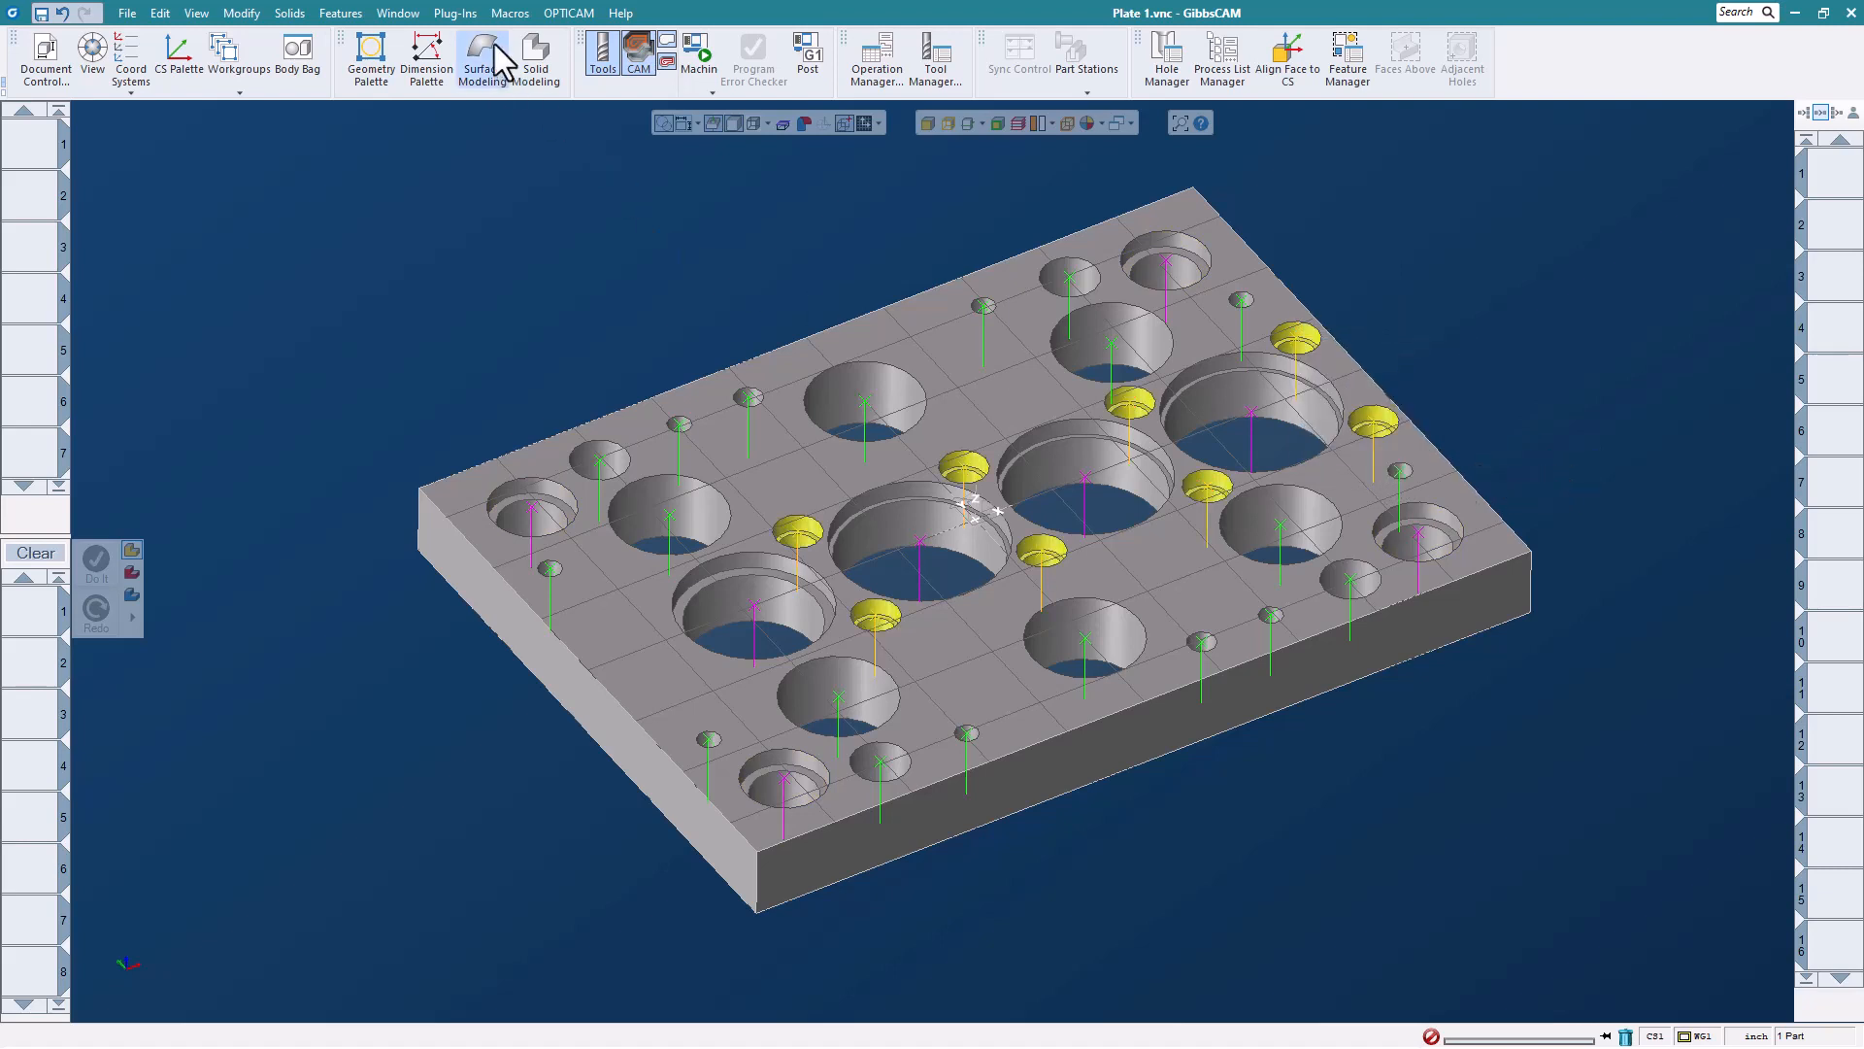
click(509, 12)
click(740, 288)
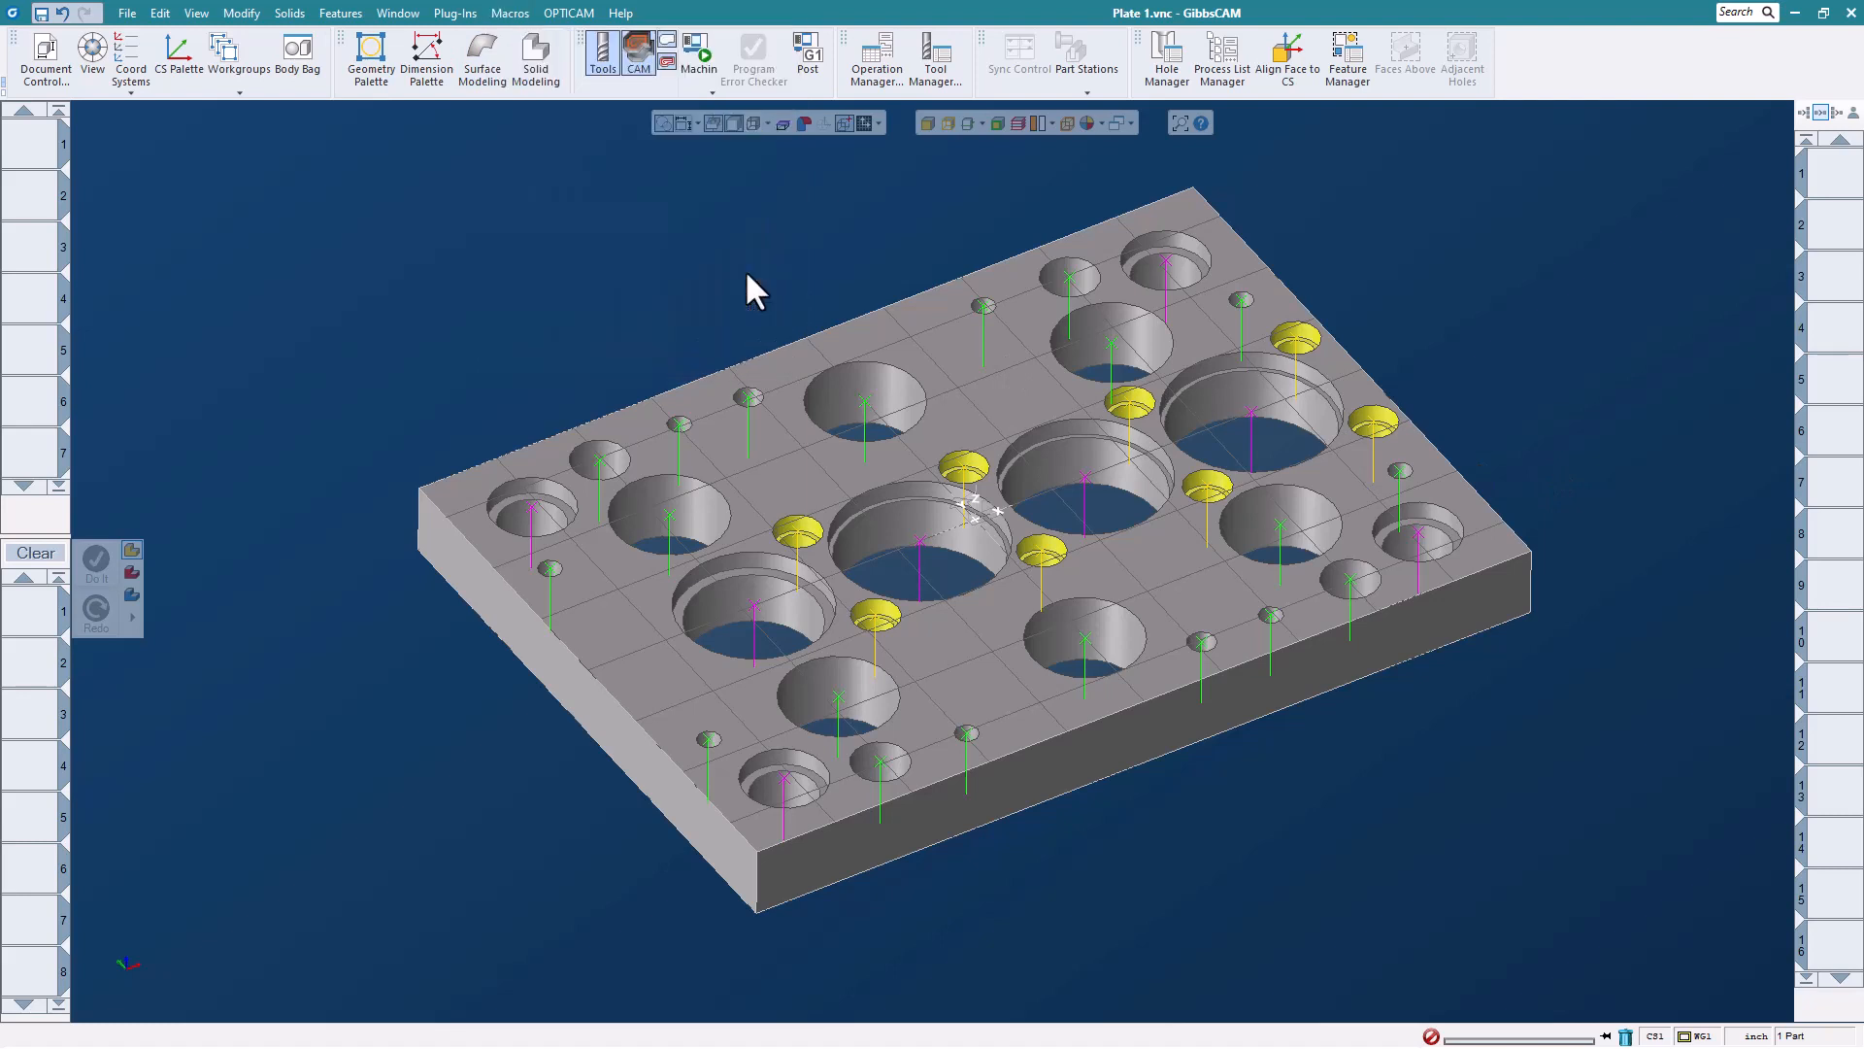
click(990, 591)
click(975, 593)
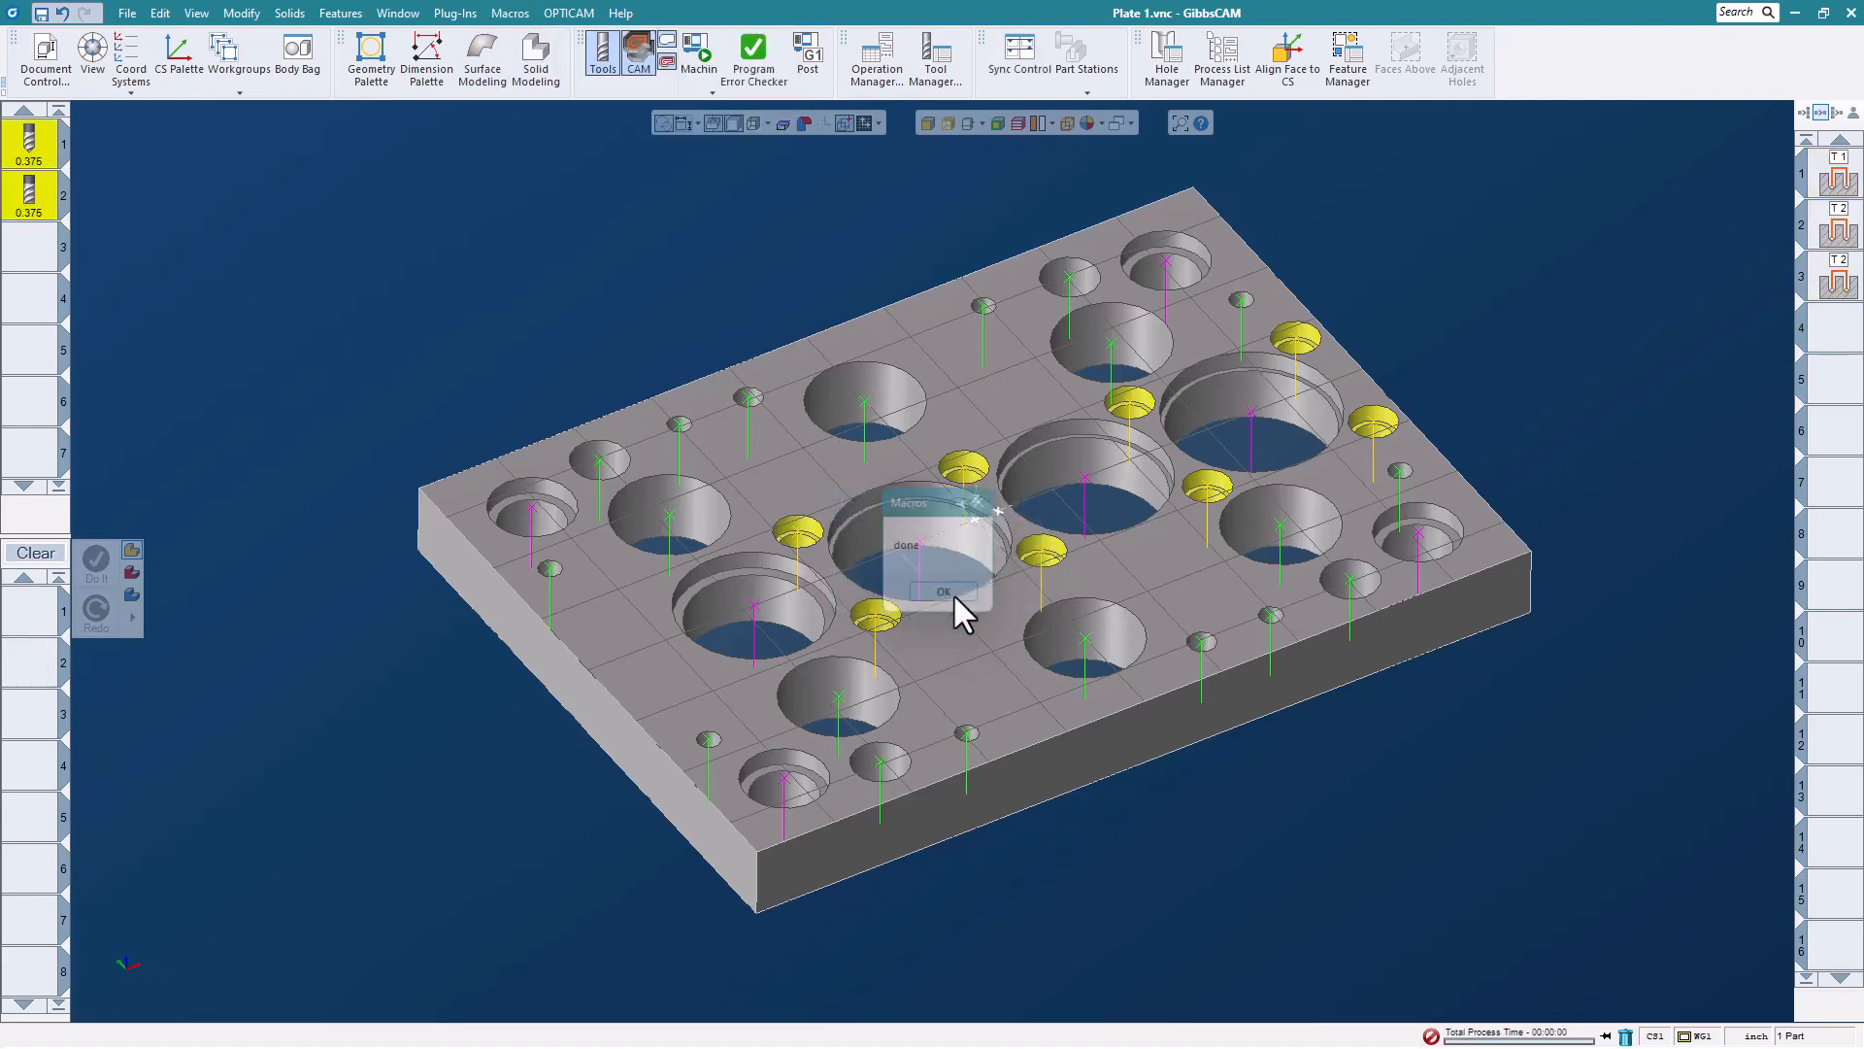
double_click(1839, 177)
middle_drag(1449, 264, 1418, 299)
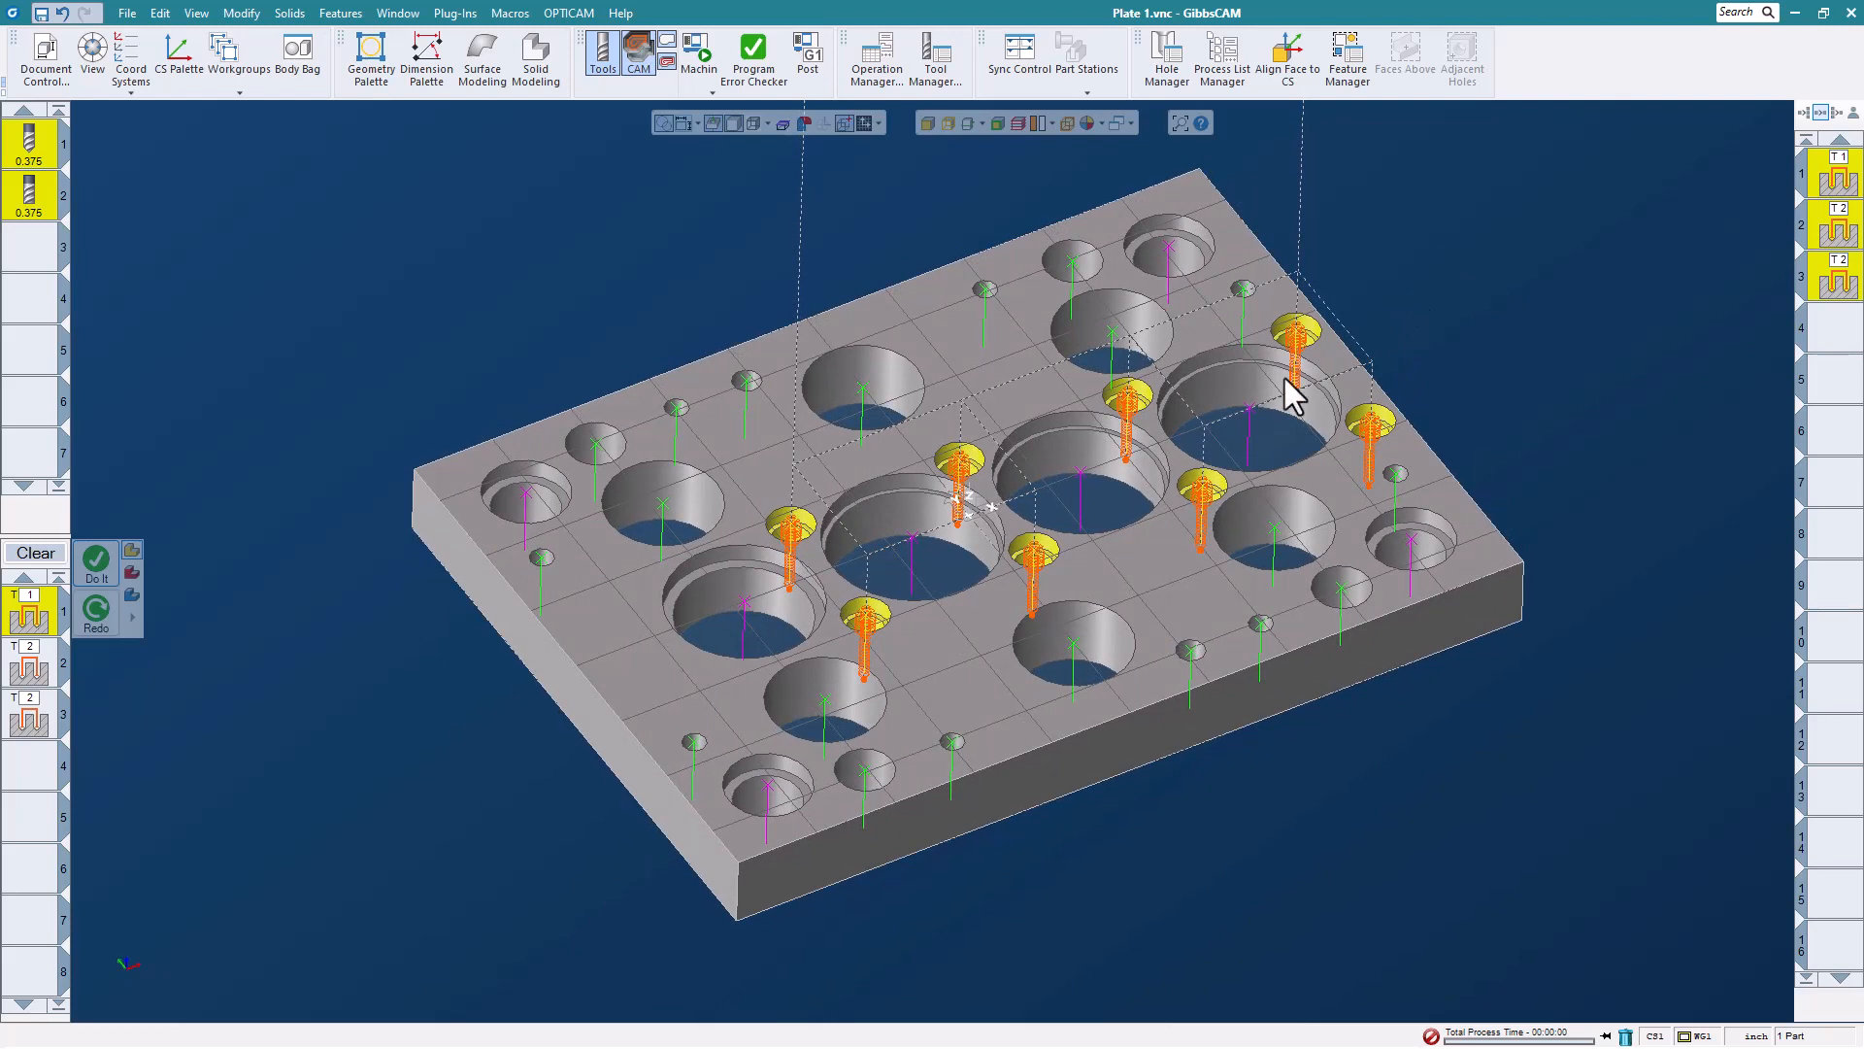
- Generate machining operations for the Group 9 corner bolt holes with the Hole Machining macro and load them to display their toolpaths
click(1169, 250)
right_click(1169, 249)
mouse_move(1274, 373)
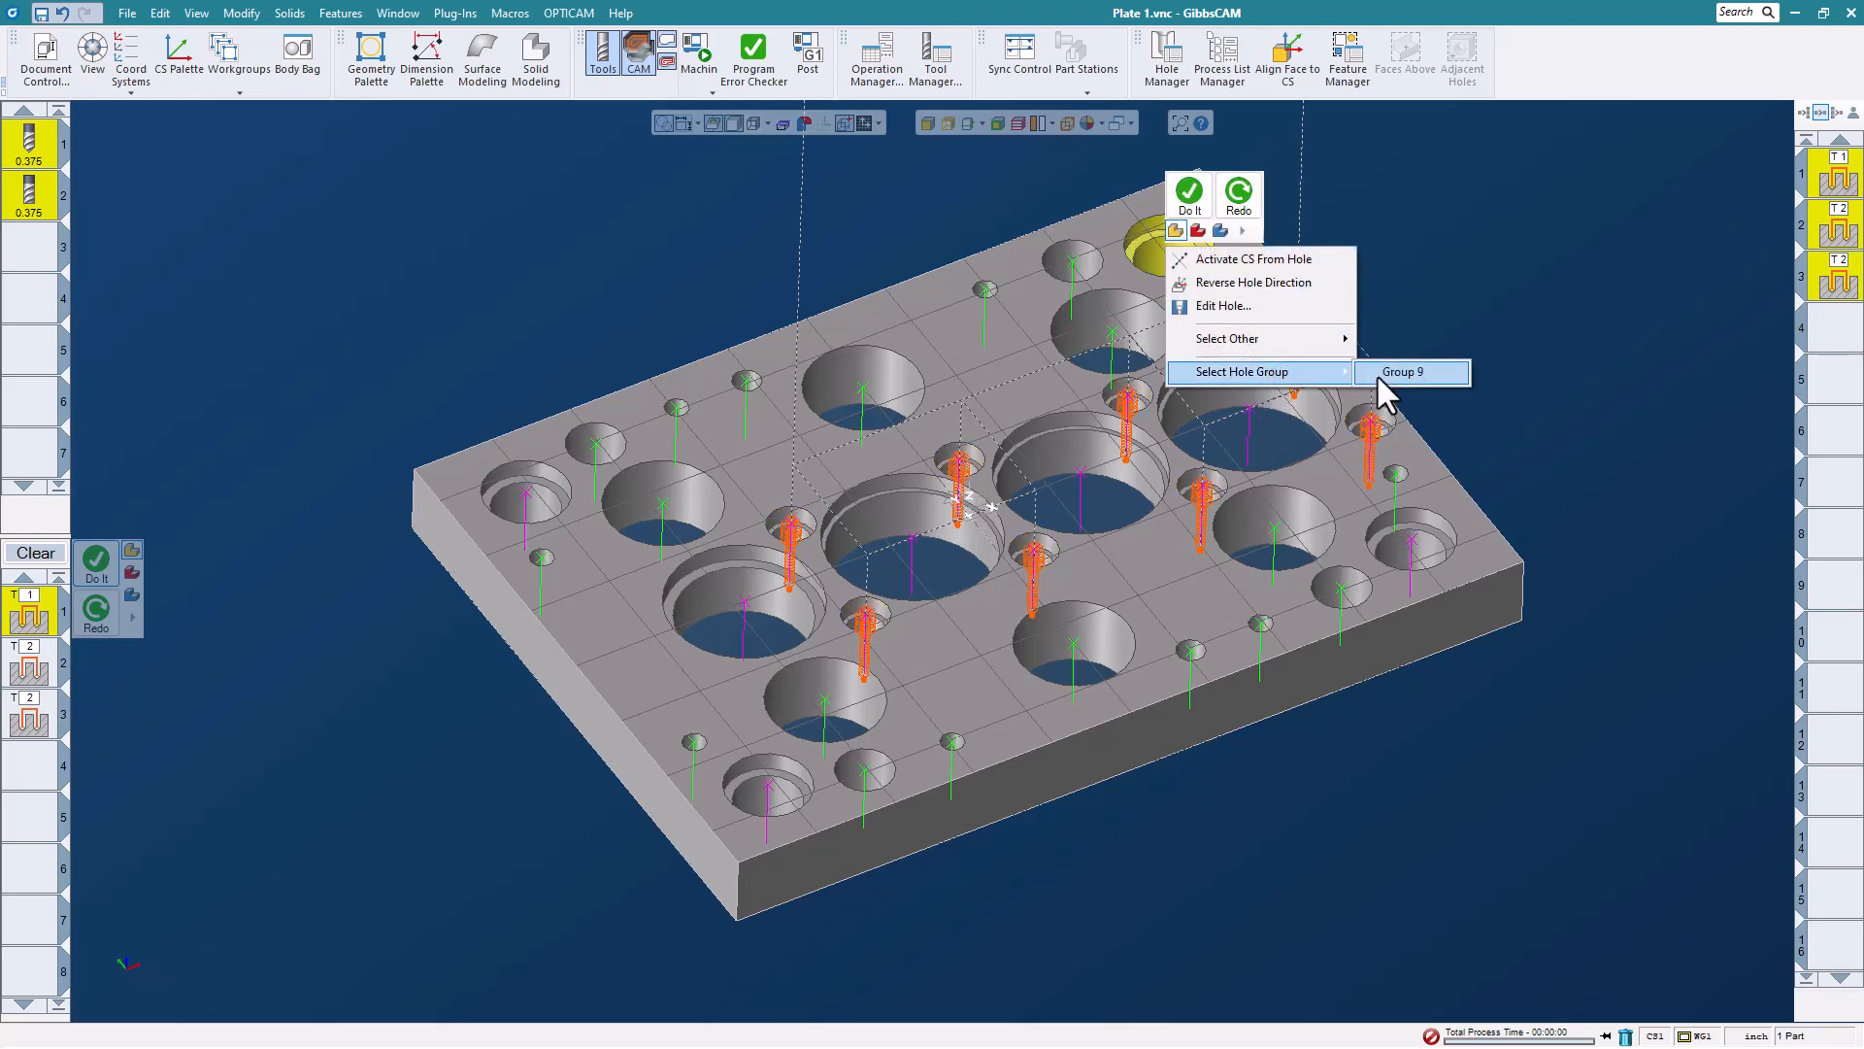
click(1398, 372)
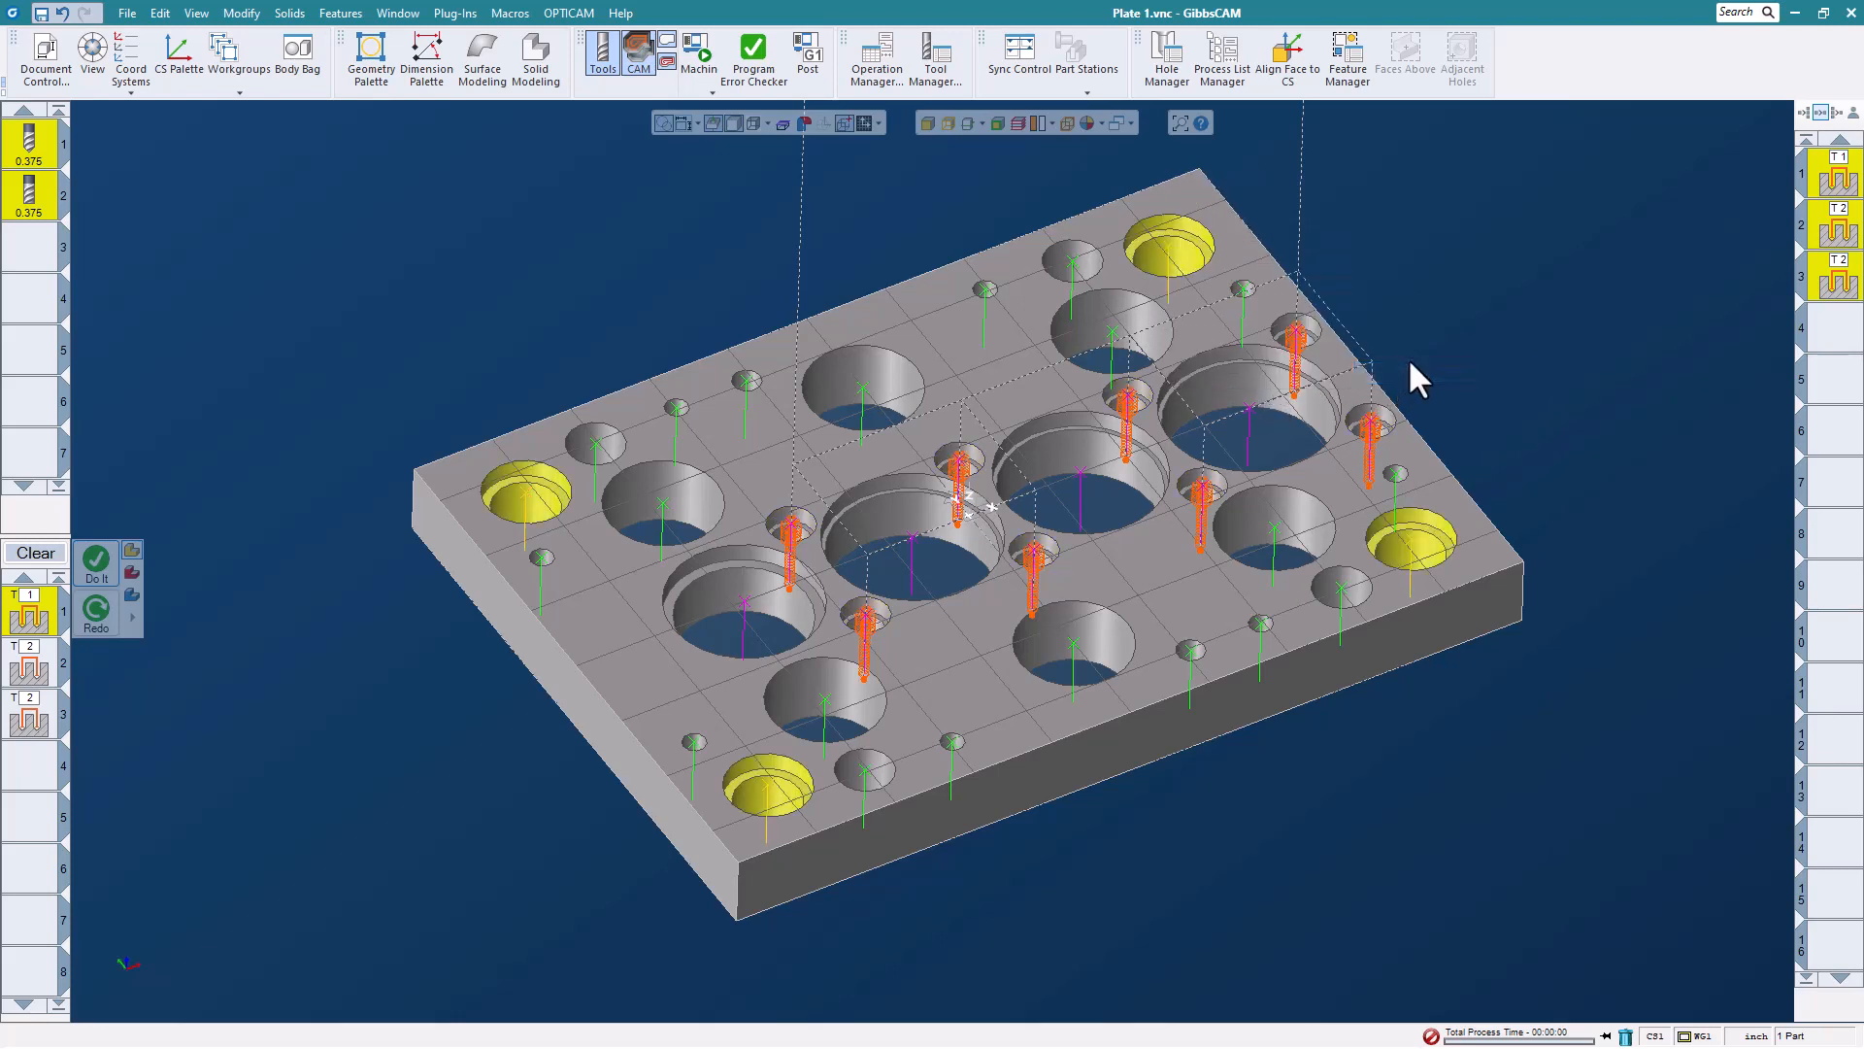
click(510, 12)
click(762, 301)
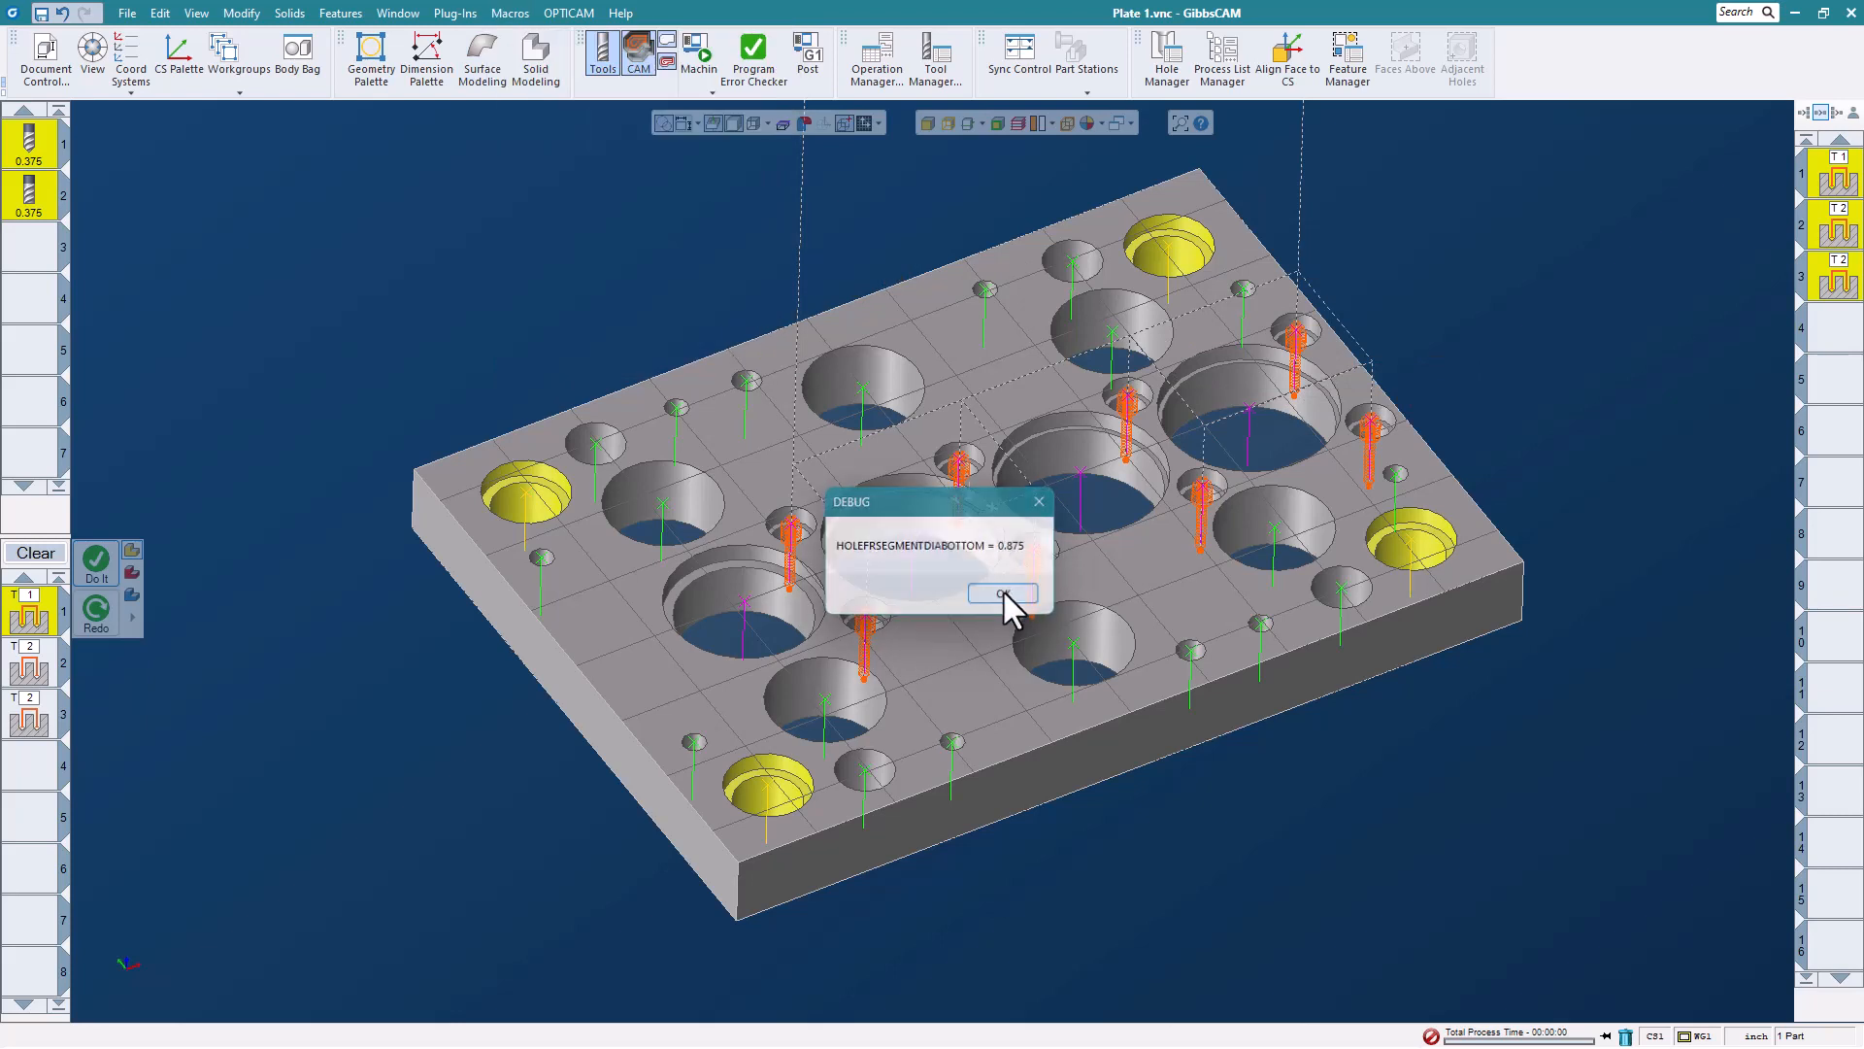
click(1006, 602)
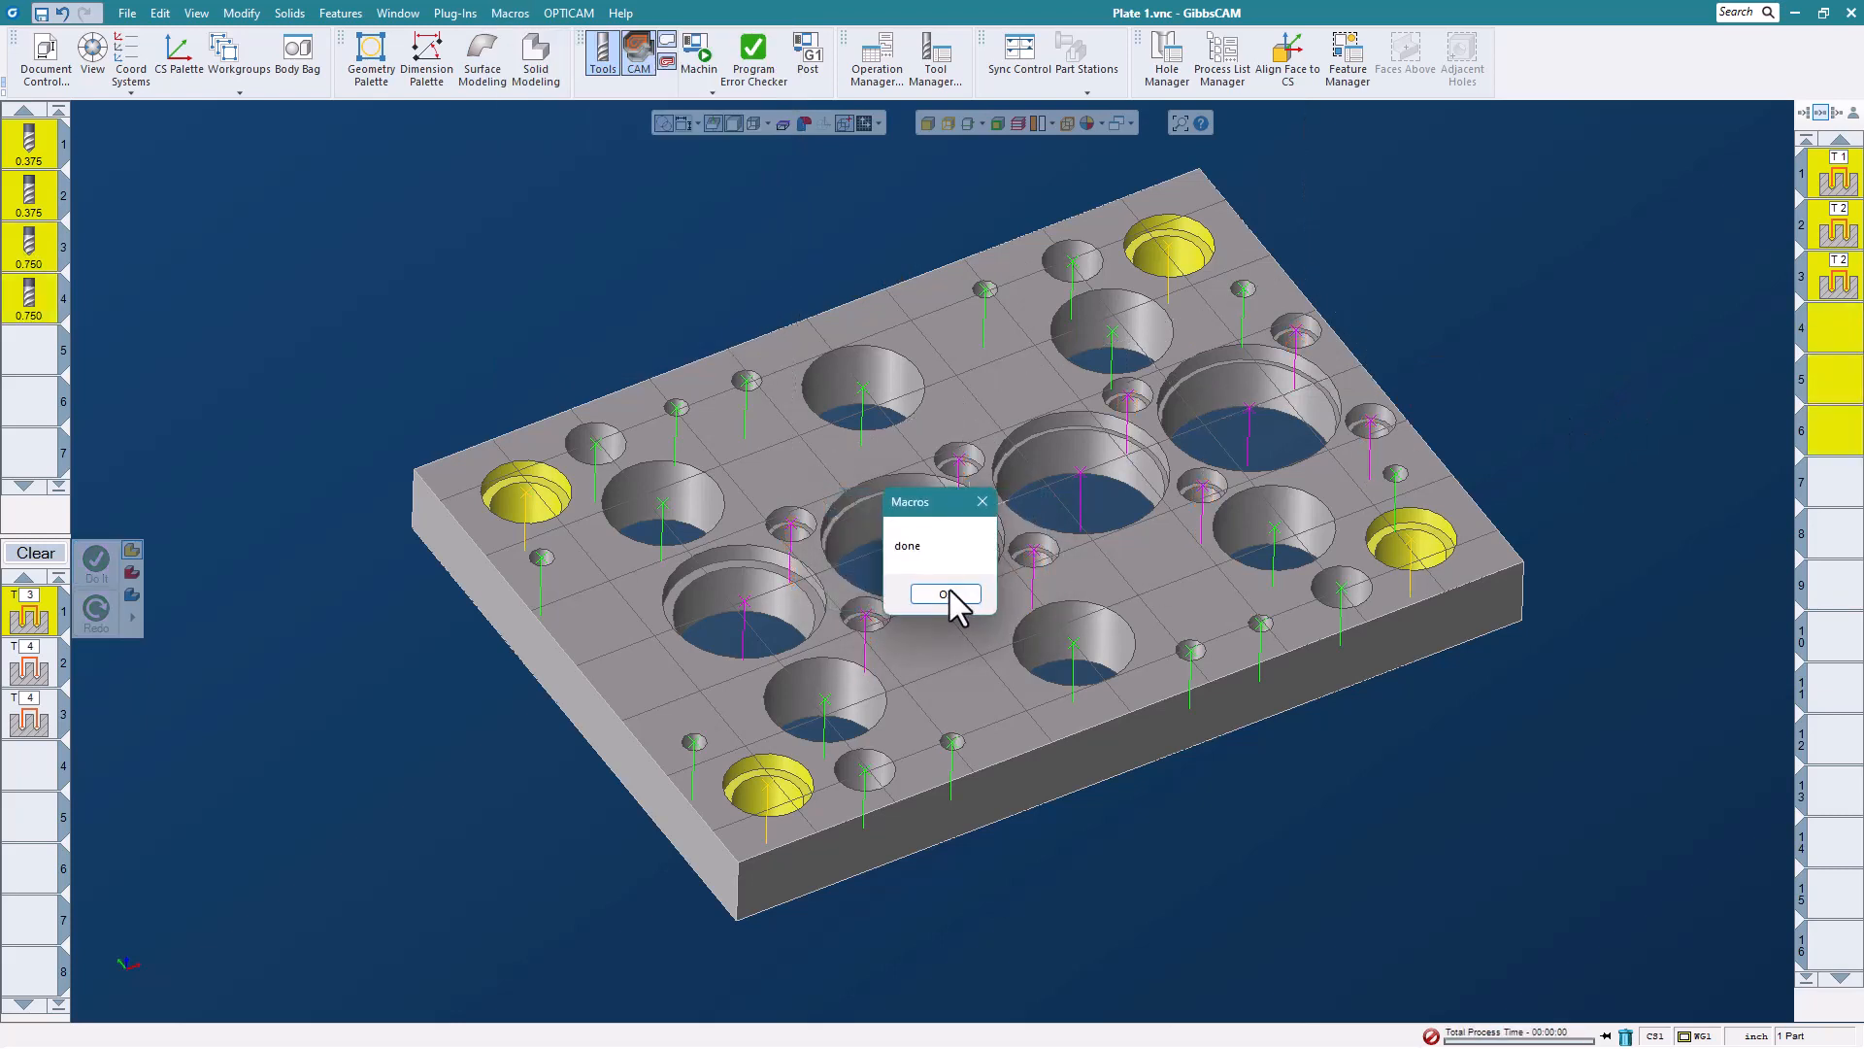
click(941, 589)
double_click(1831, 334)
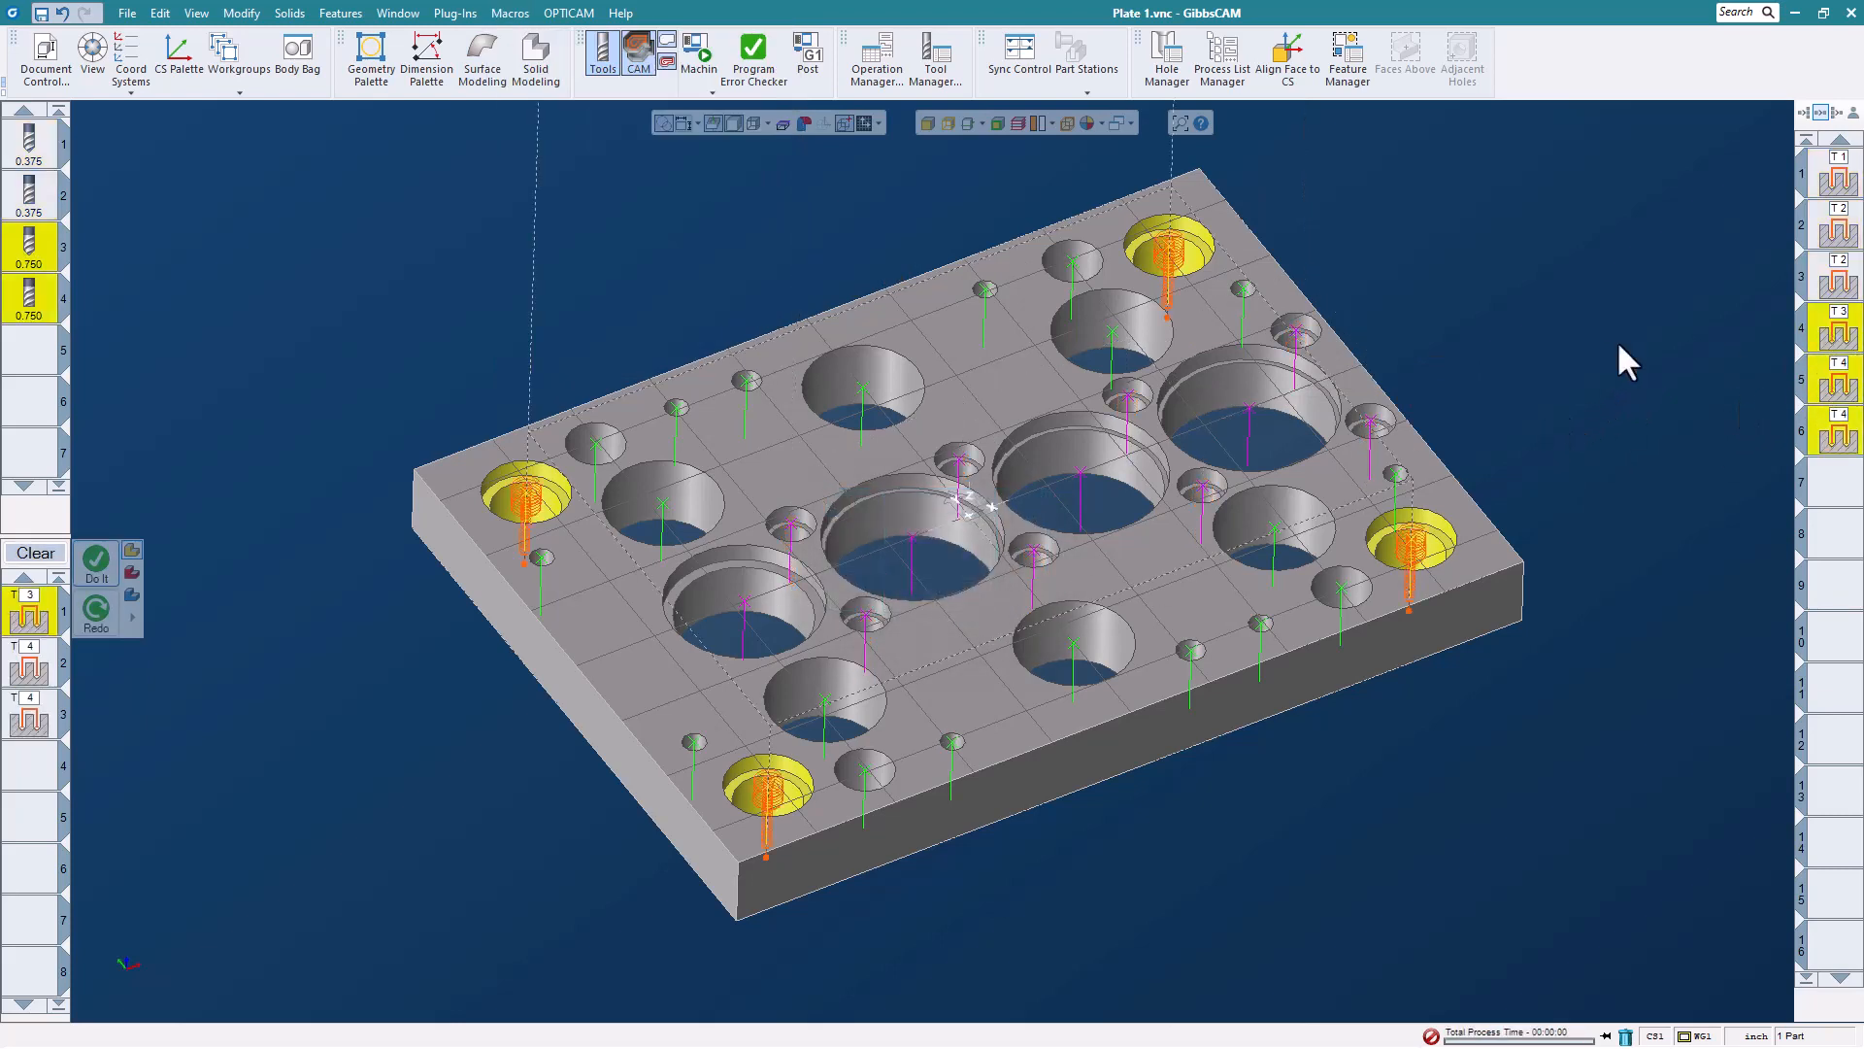
mouse_move(1542, 317)
middle_down()
mouse_move(1478, 376)
mouse_move(1569, 327)
middle_up()
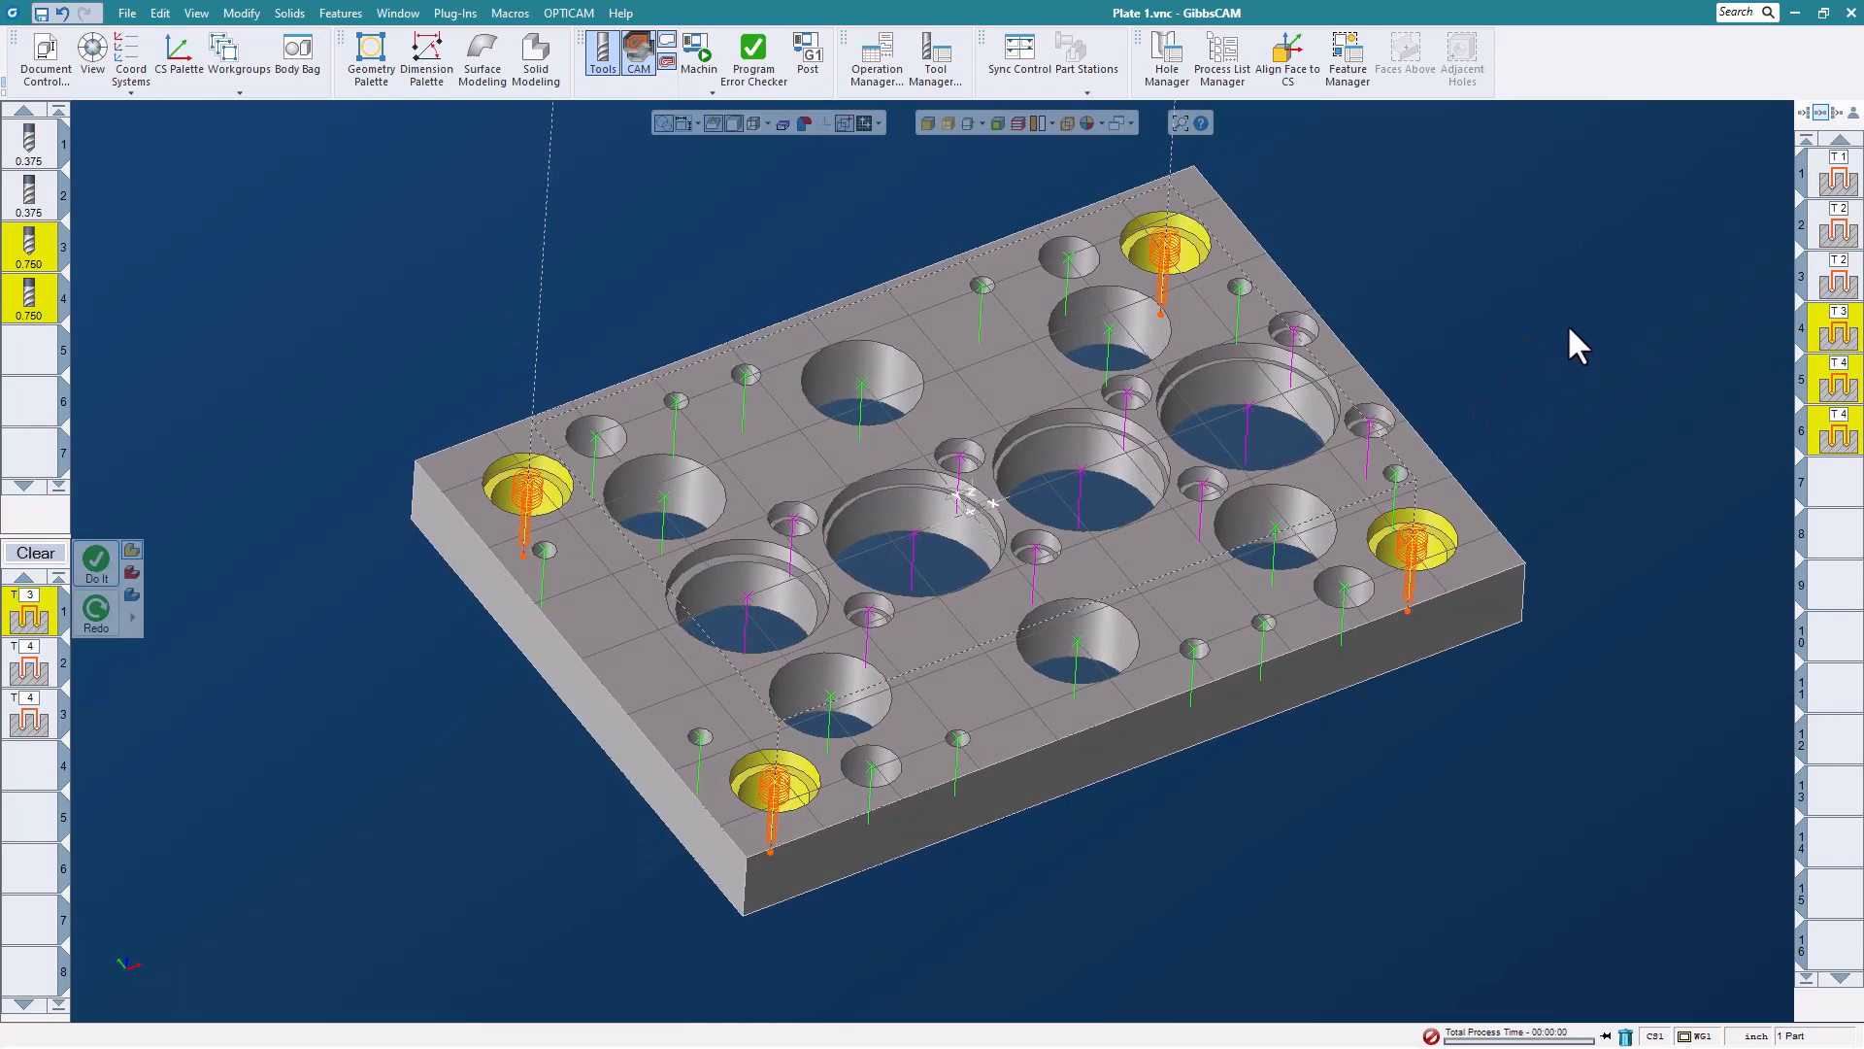
- Generate a machining operation for the small Group 8 holes with the Hole Machining macro and load it to display its toolpath
click(1241, 290)
right_click(1241, 289)
mouse_move(1311, 410)
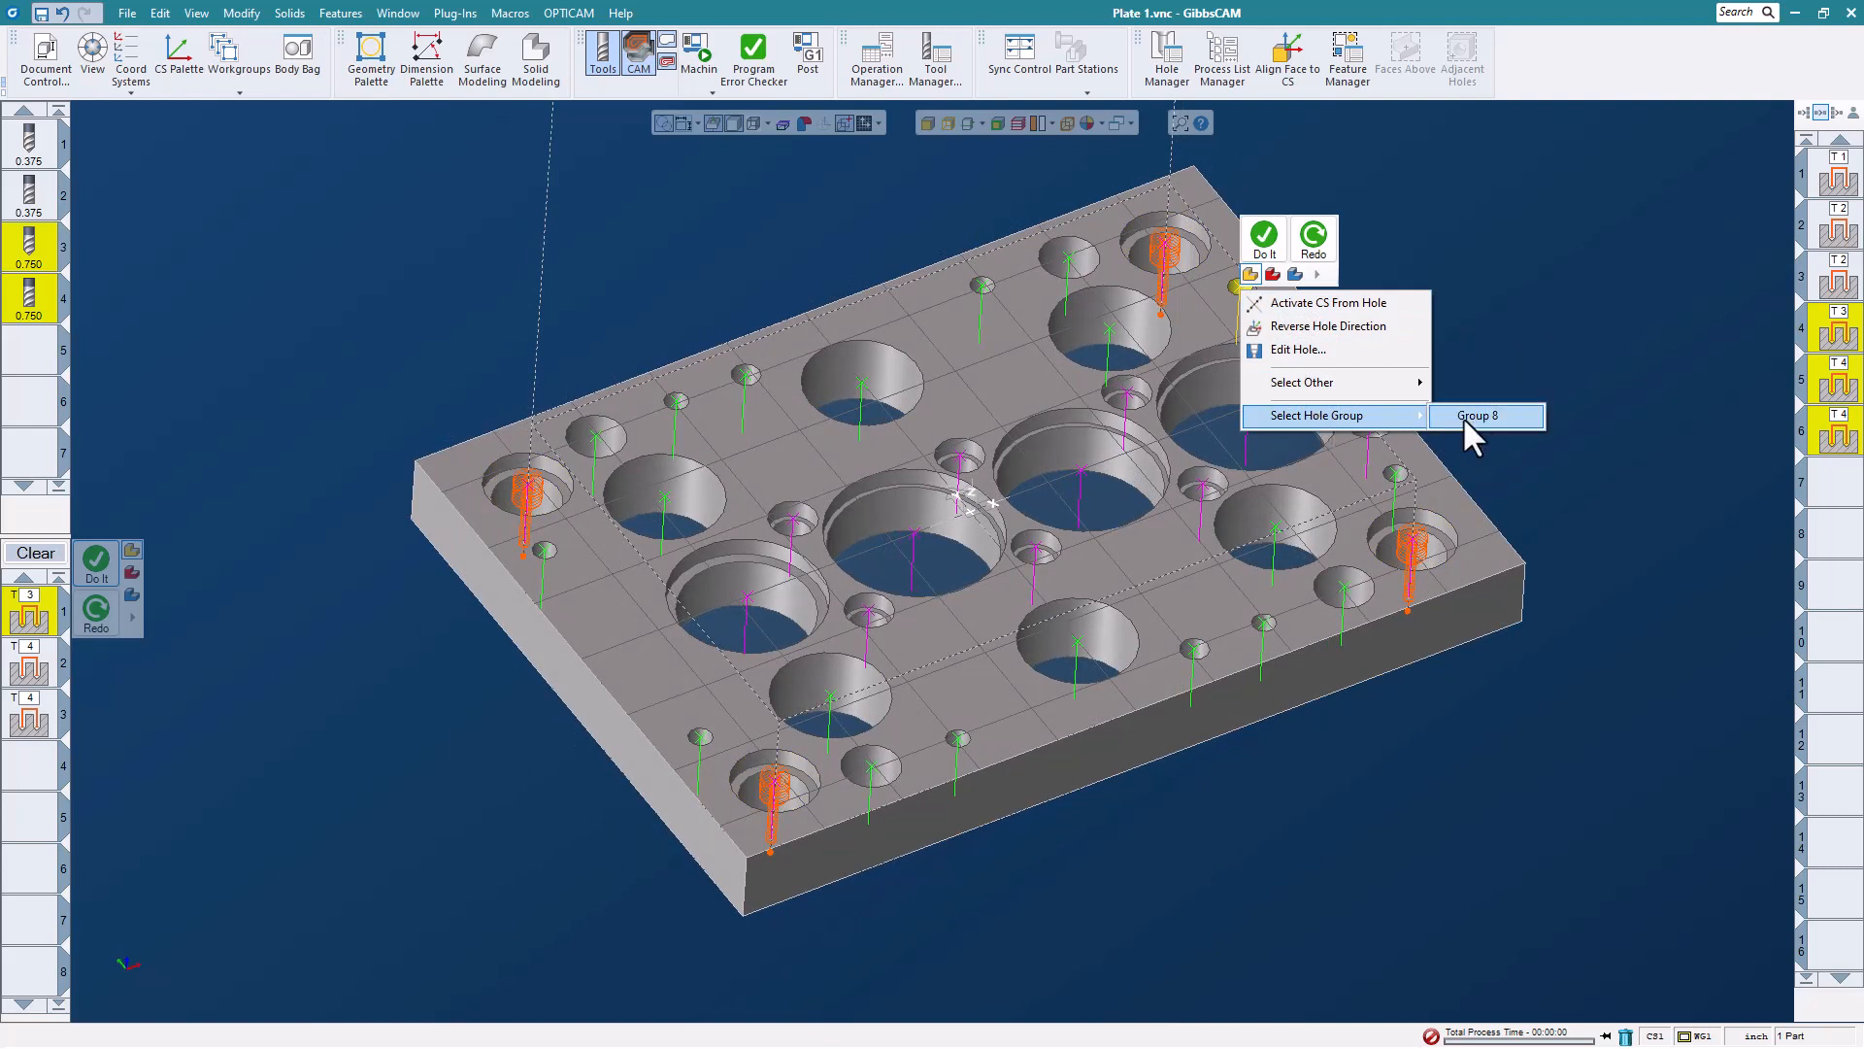
click(1472, 416)
click(509, 13)
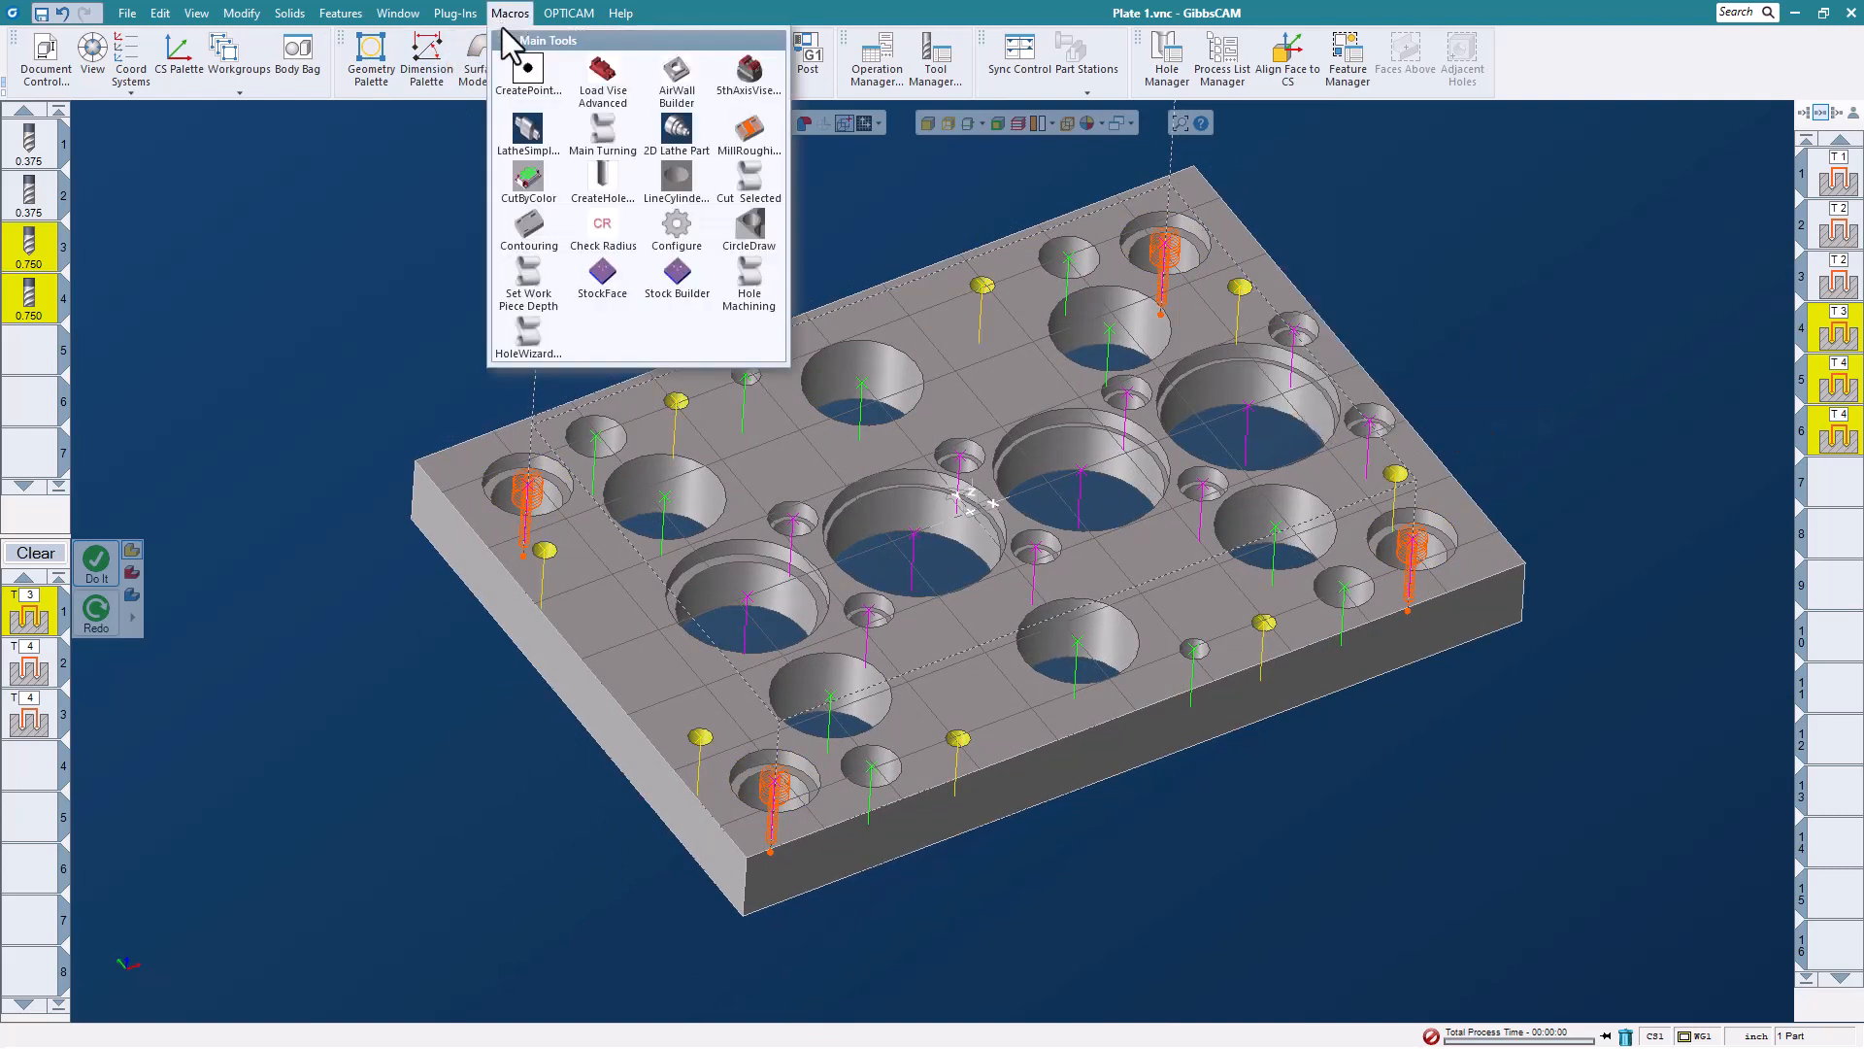
click(769, 301)
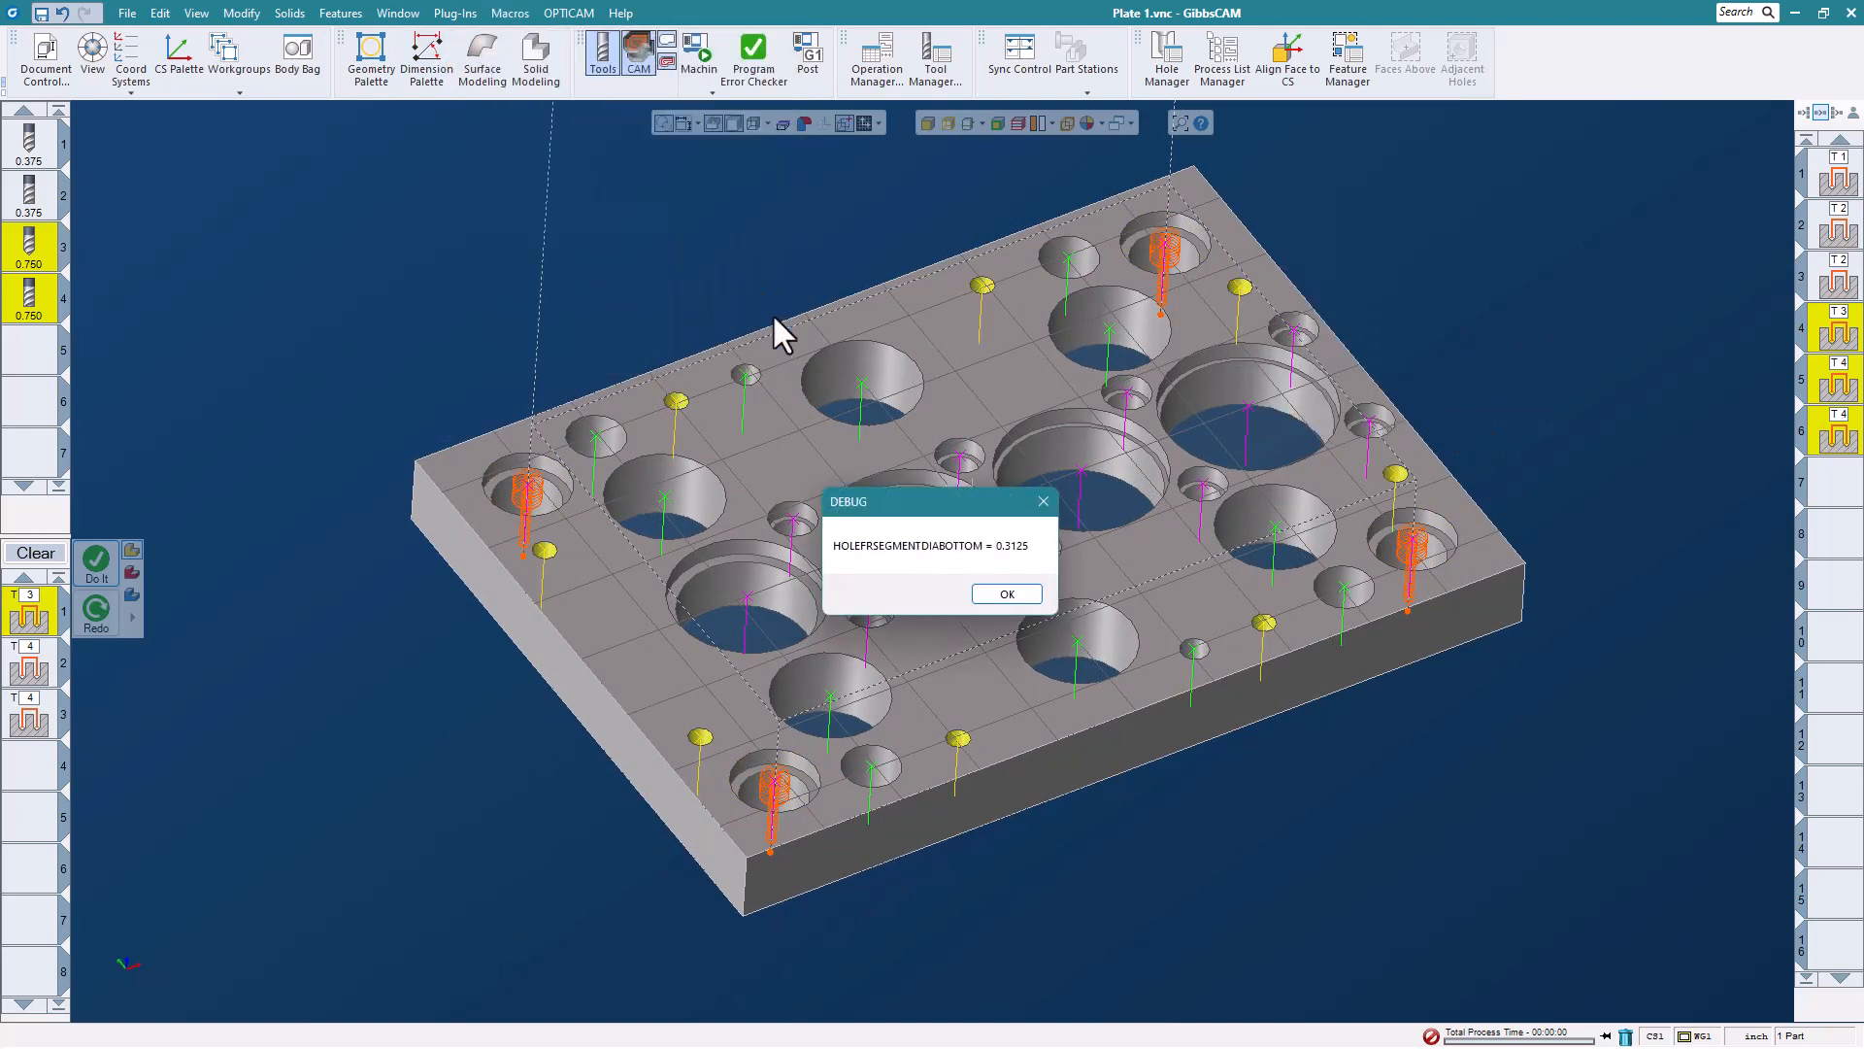
click(1013, 594)
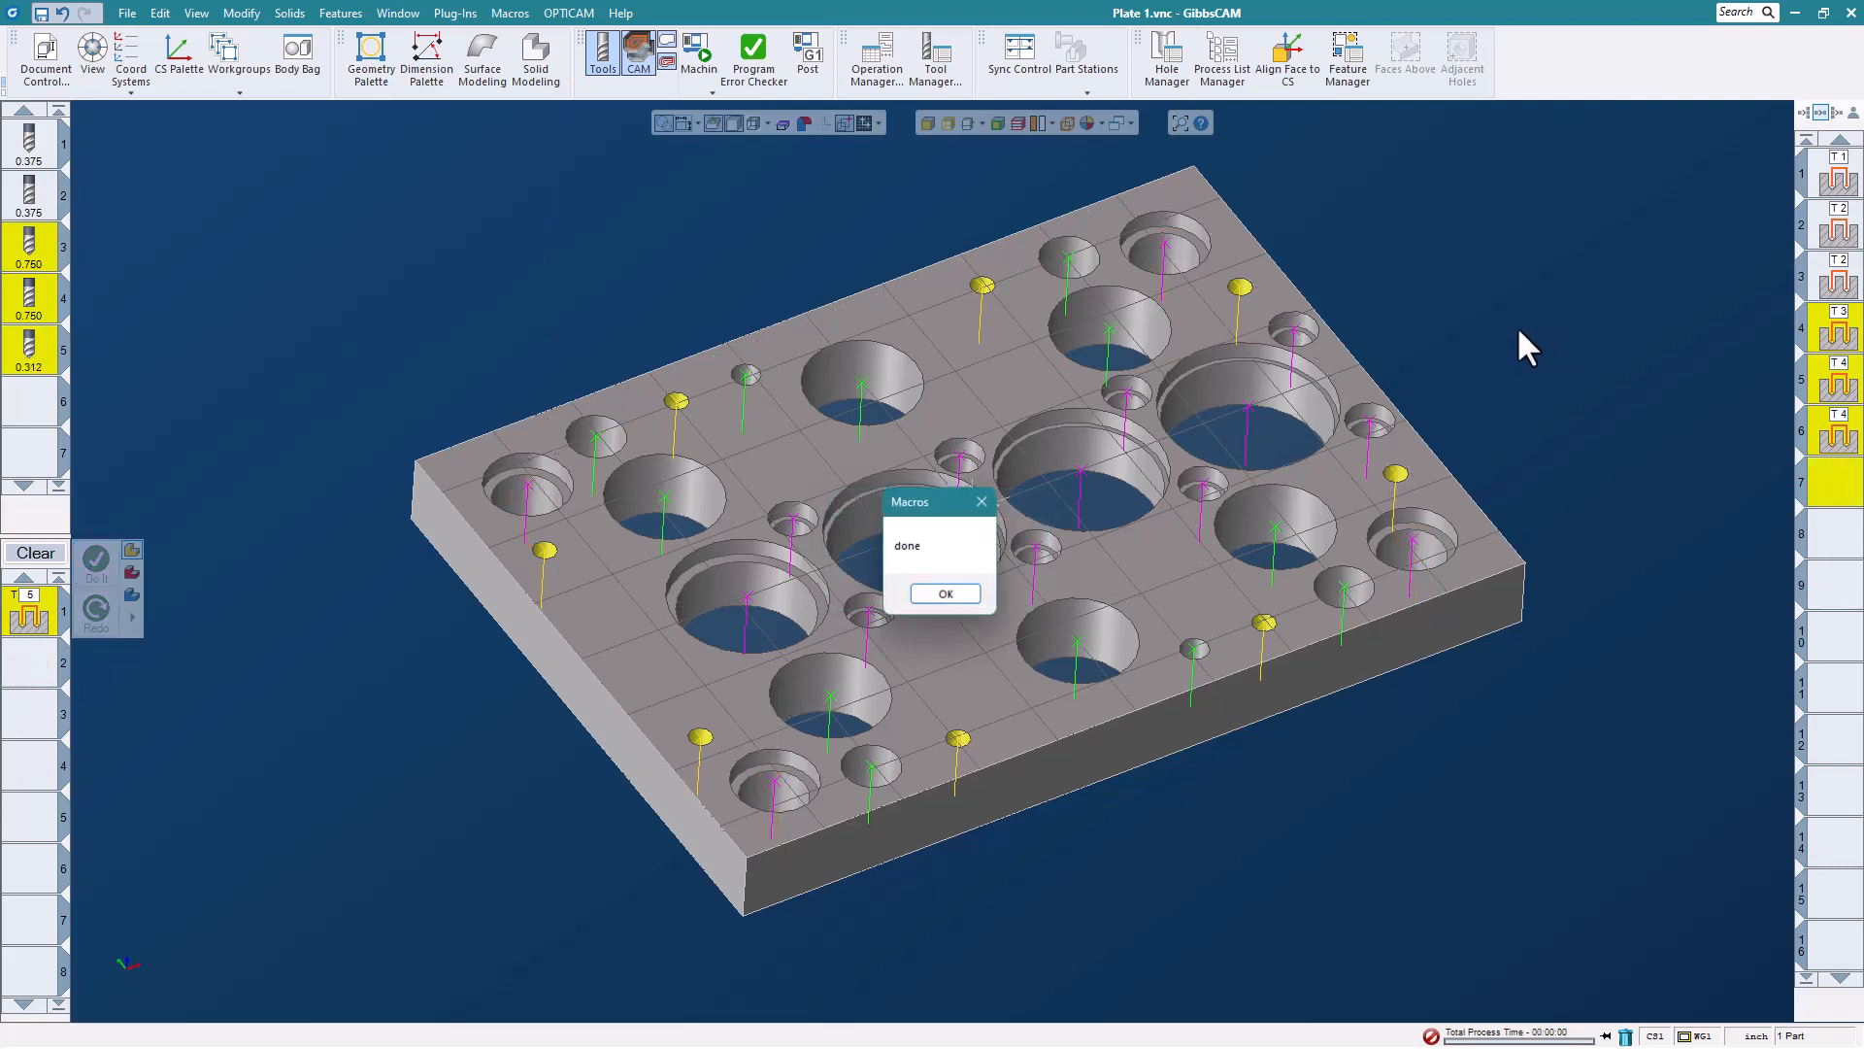
click(952, 596)
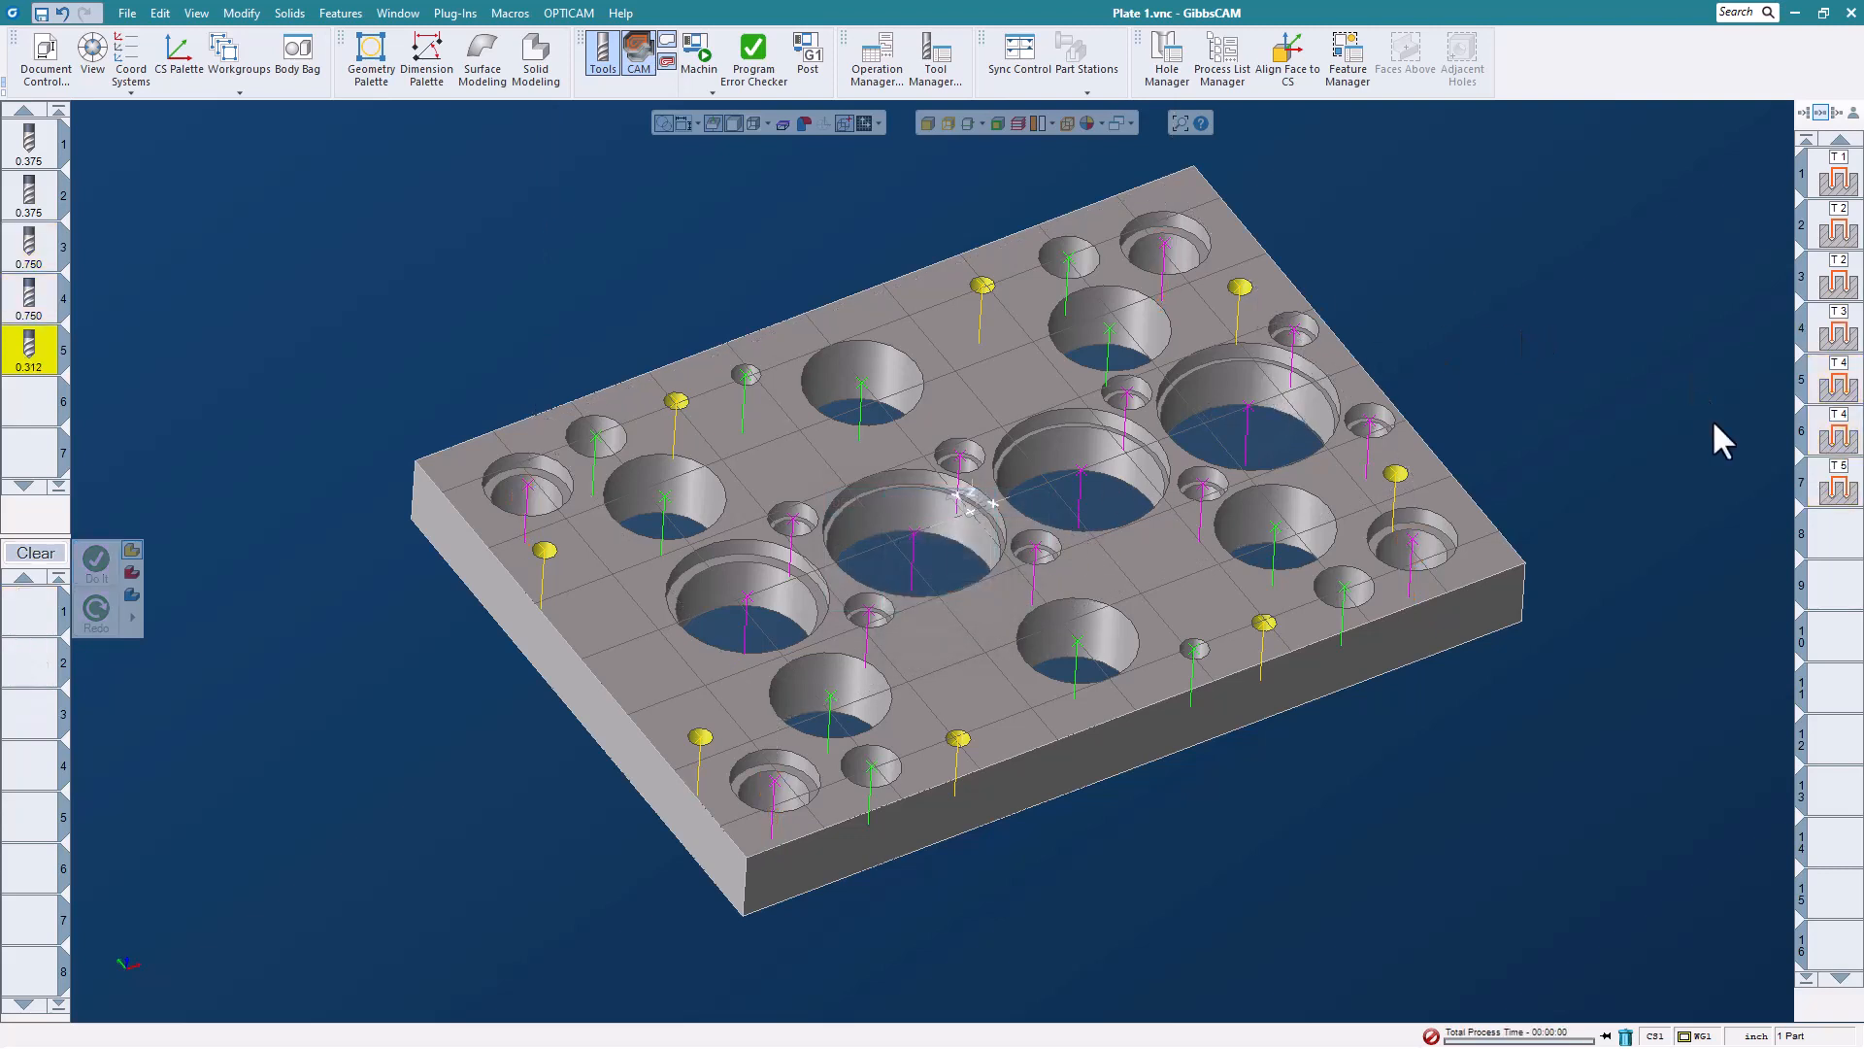
double_click(1831, 490)
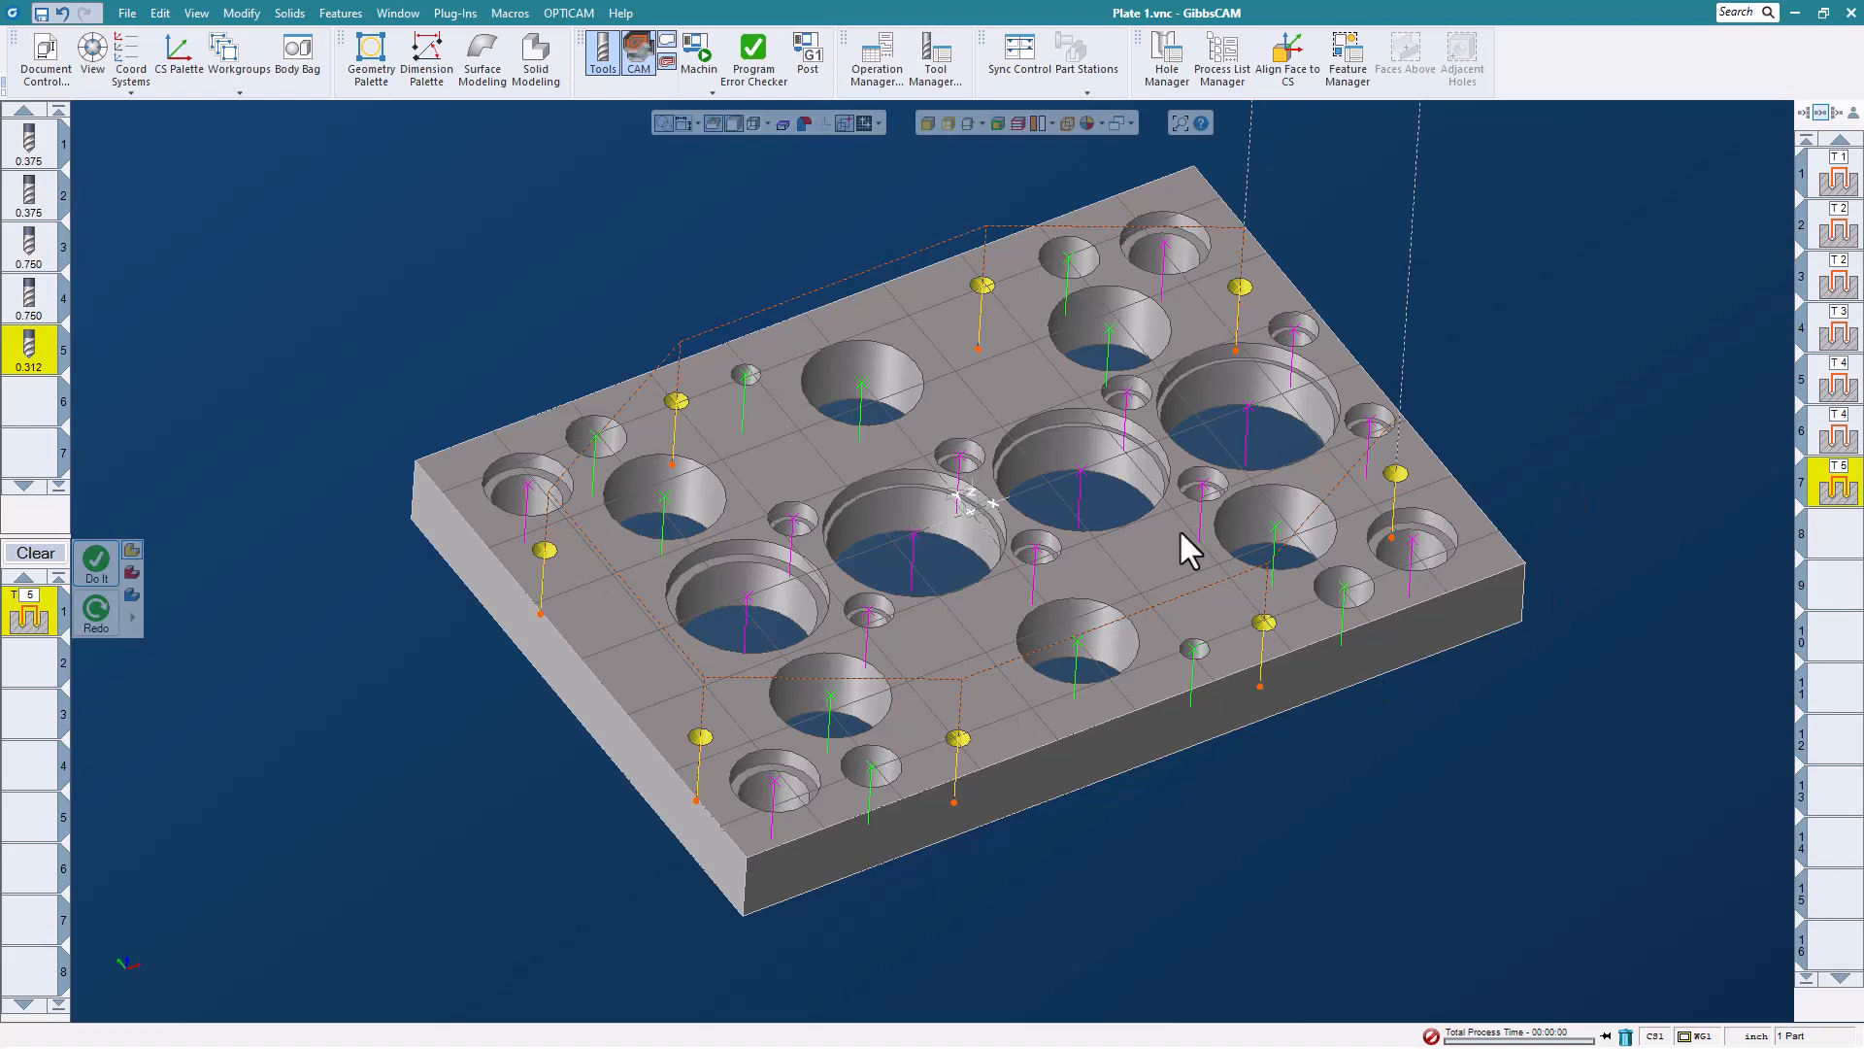
- Generate a machining operation for the two Group 1 holes with the Hole Machining macro
click(1192, 649)
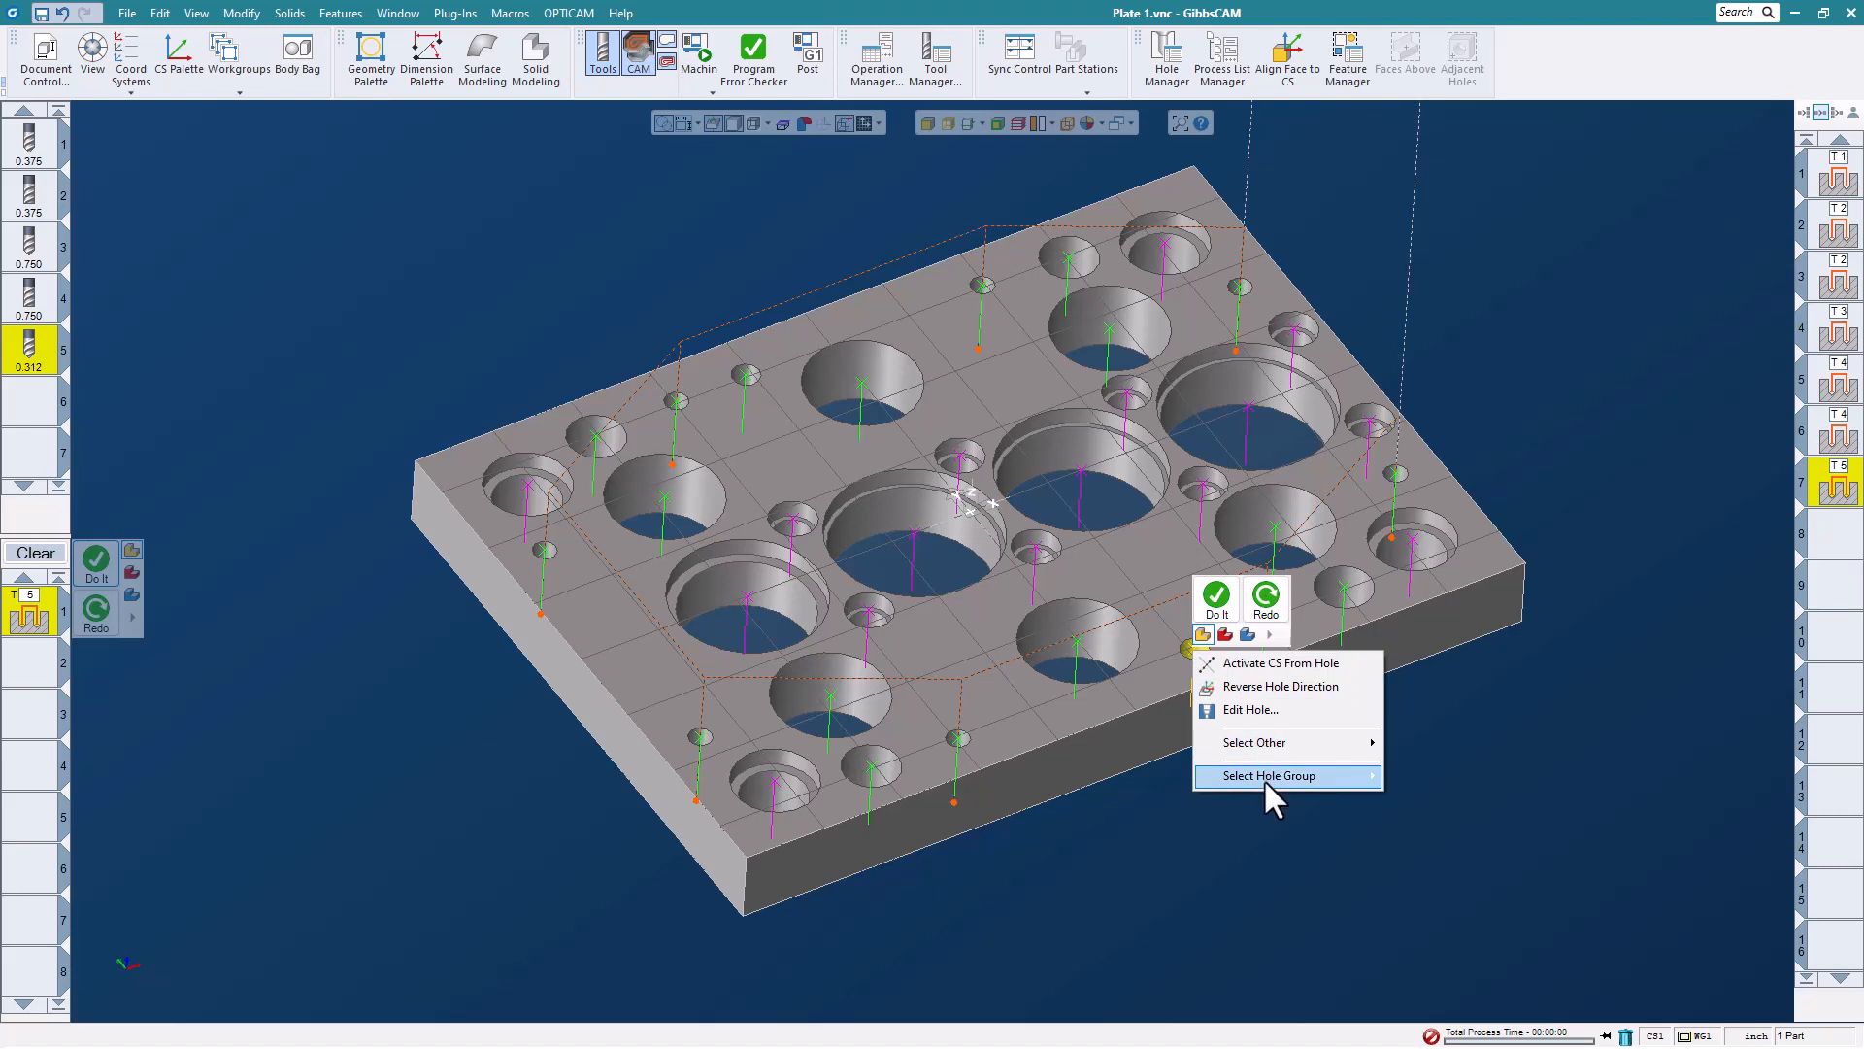
mouse_move(1264, 779)
click(1406, 777)
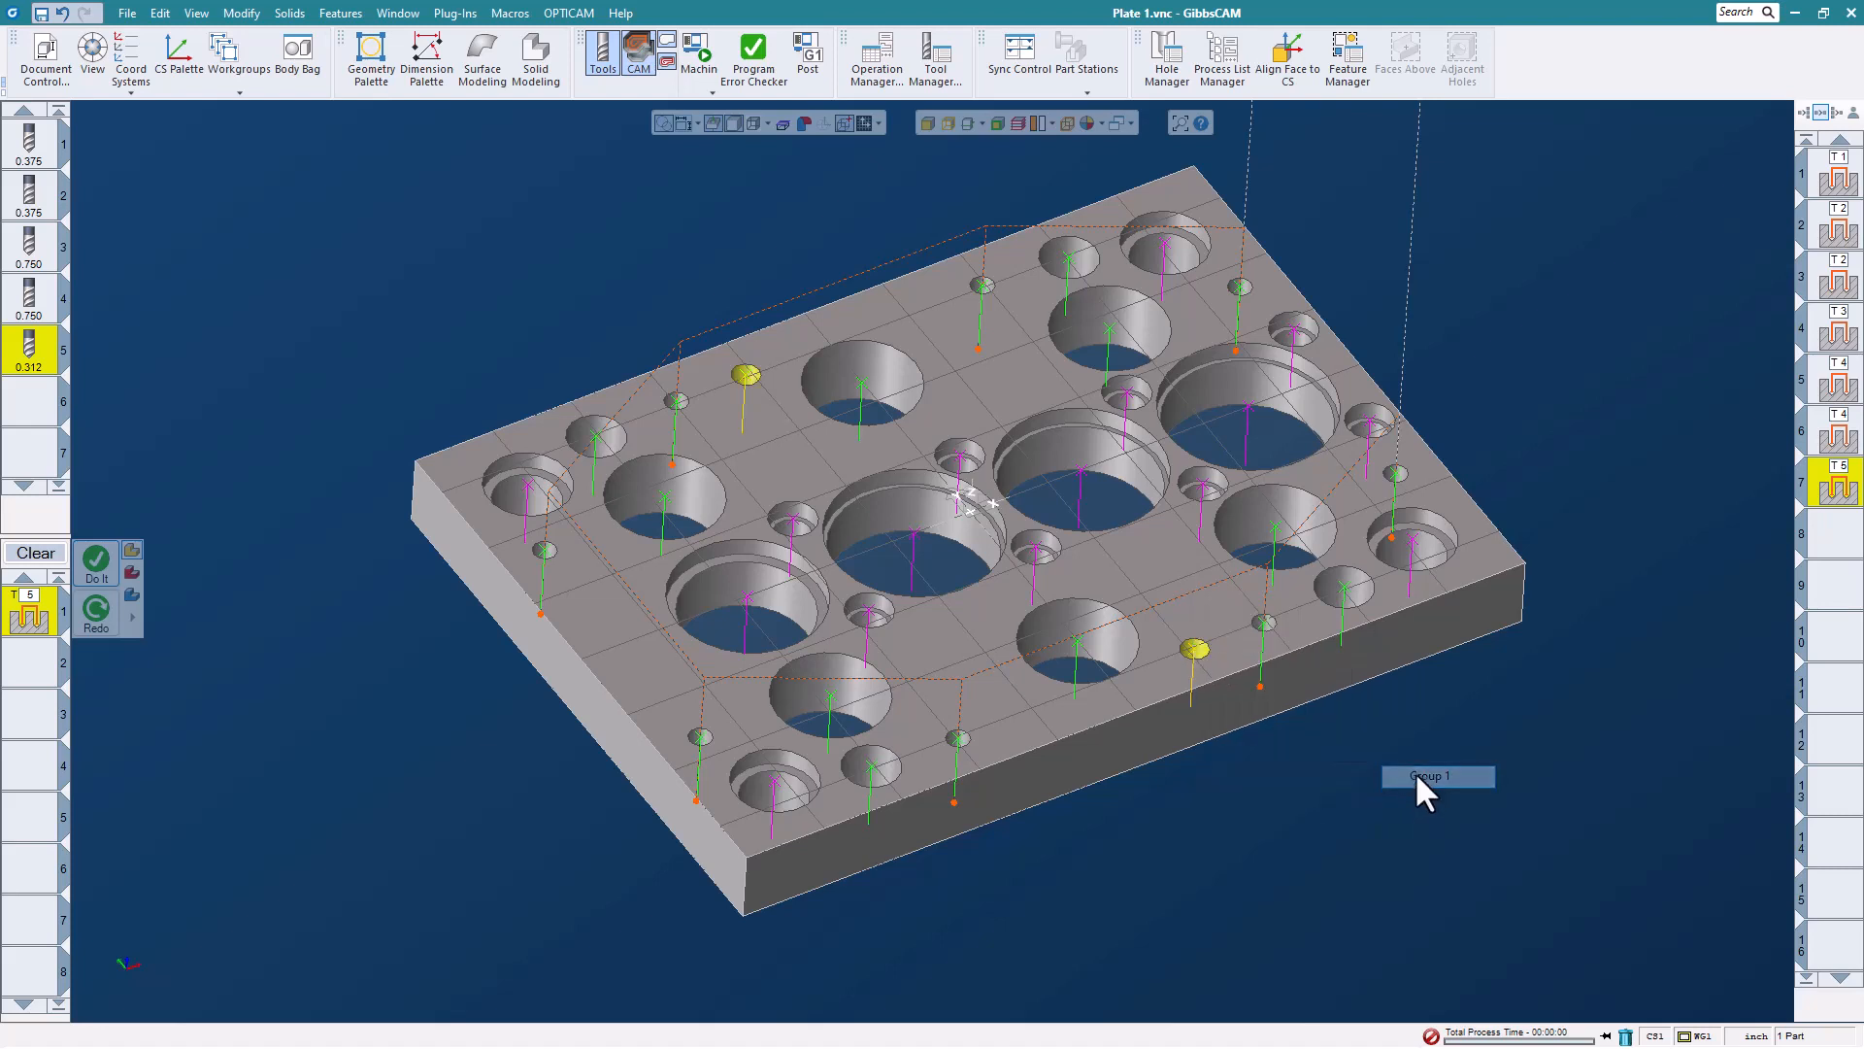
click(510, 13)
click(748, 282)
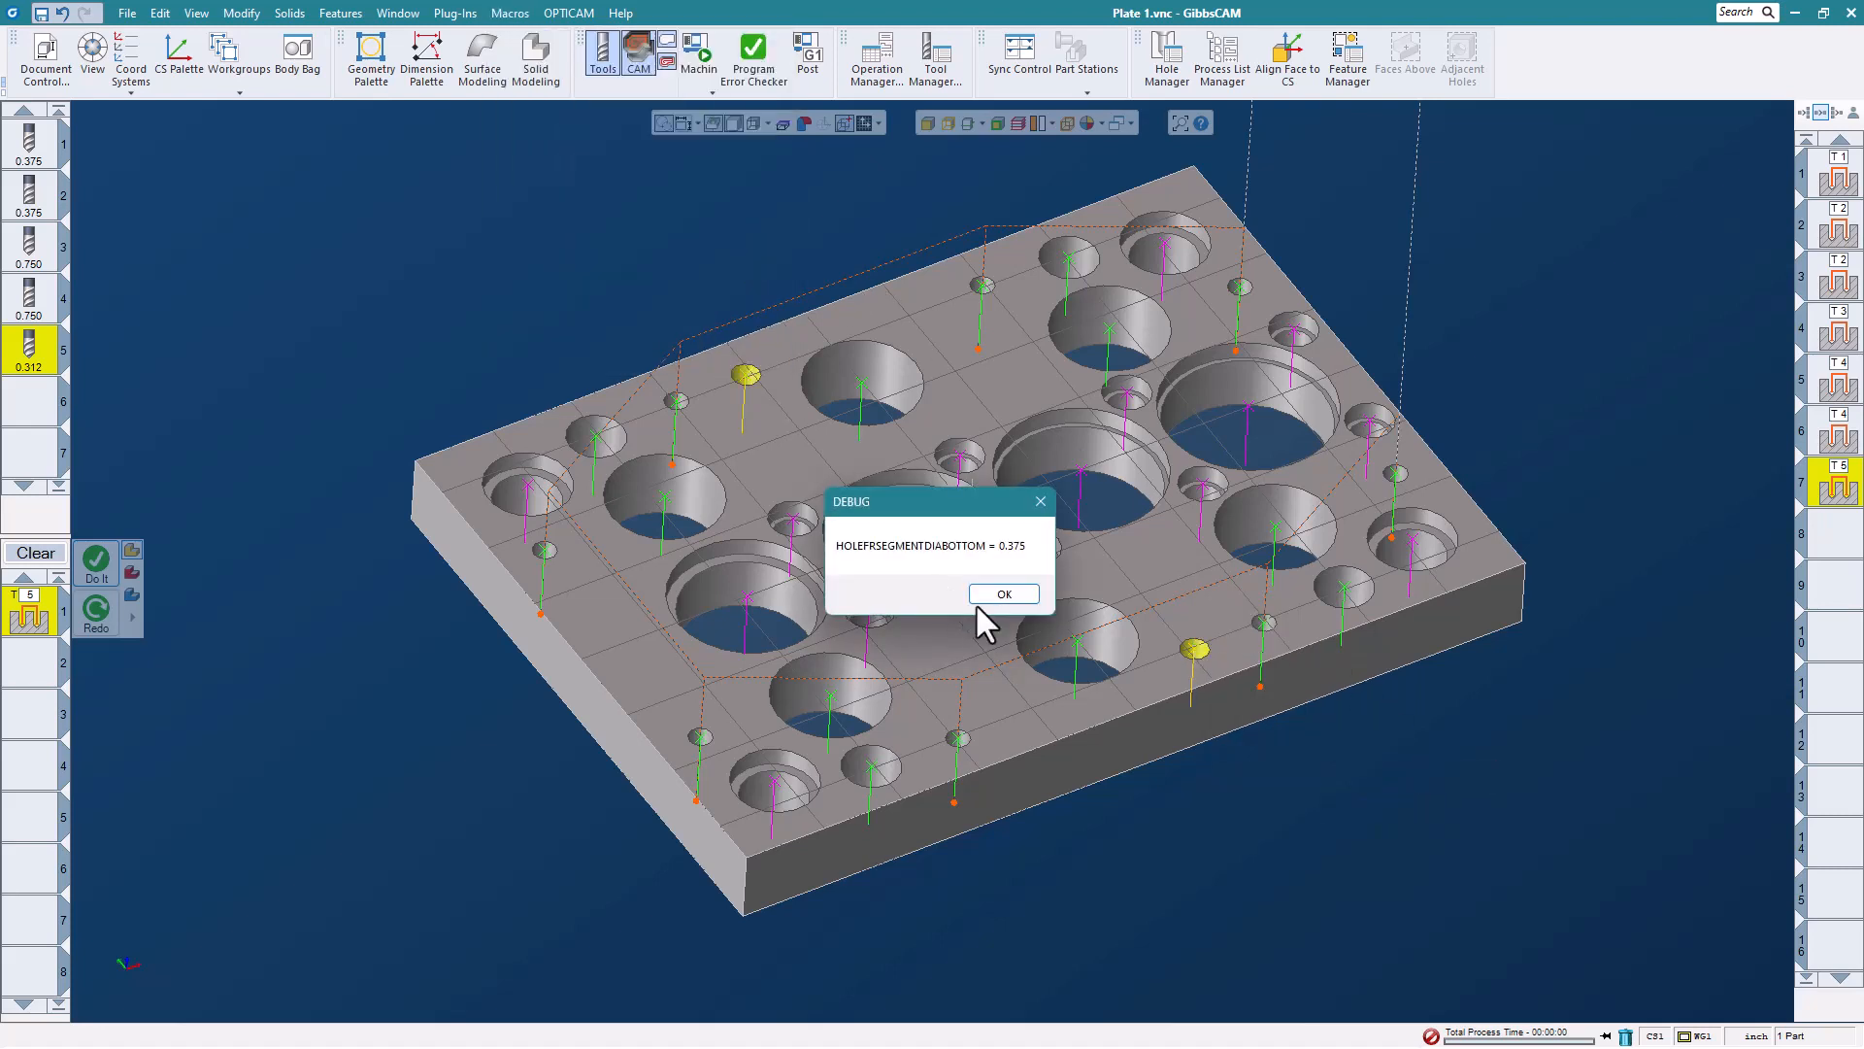
click(1004, 594)
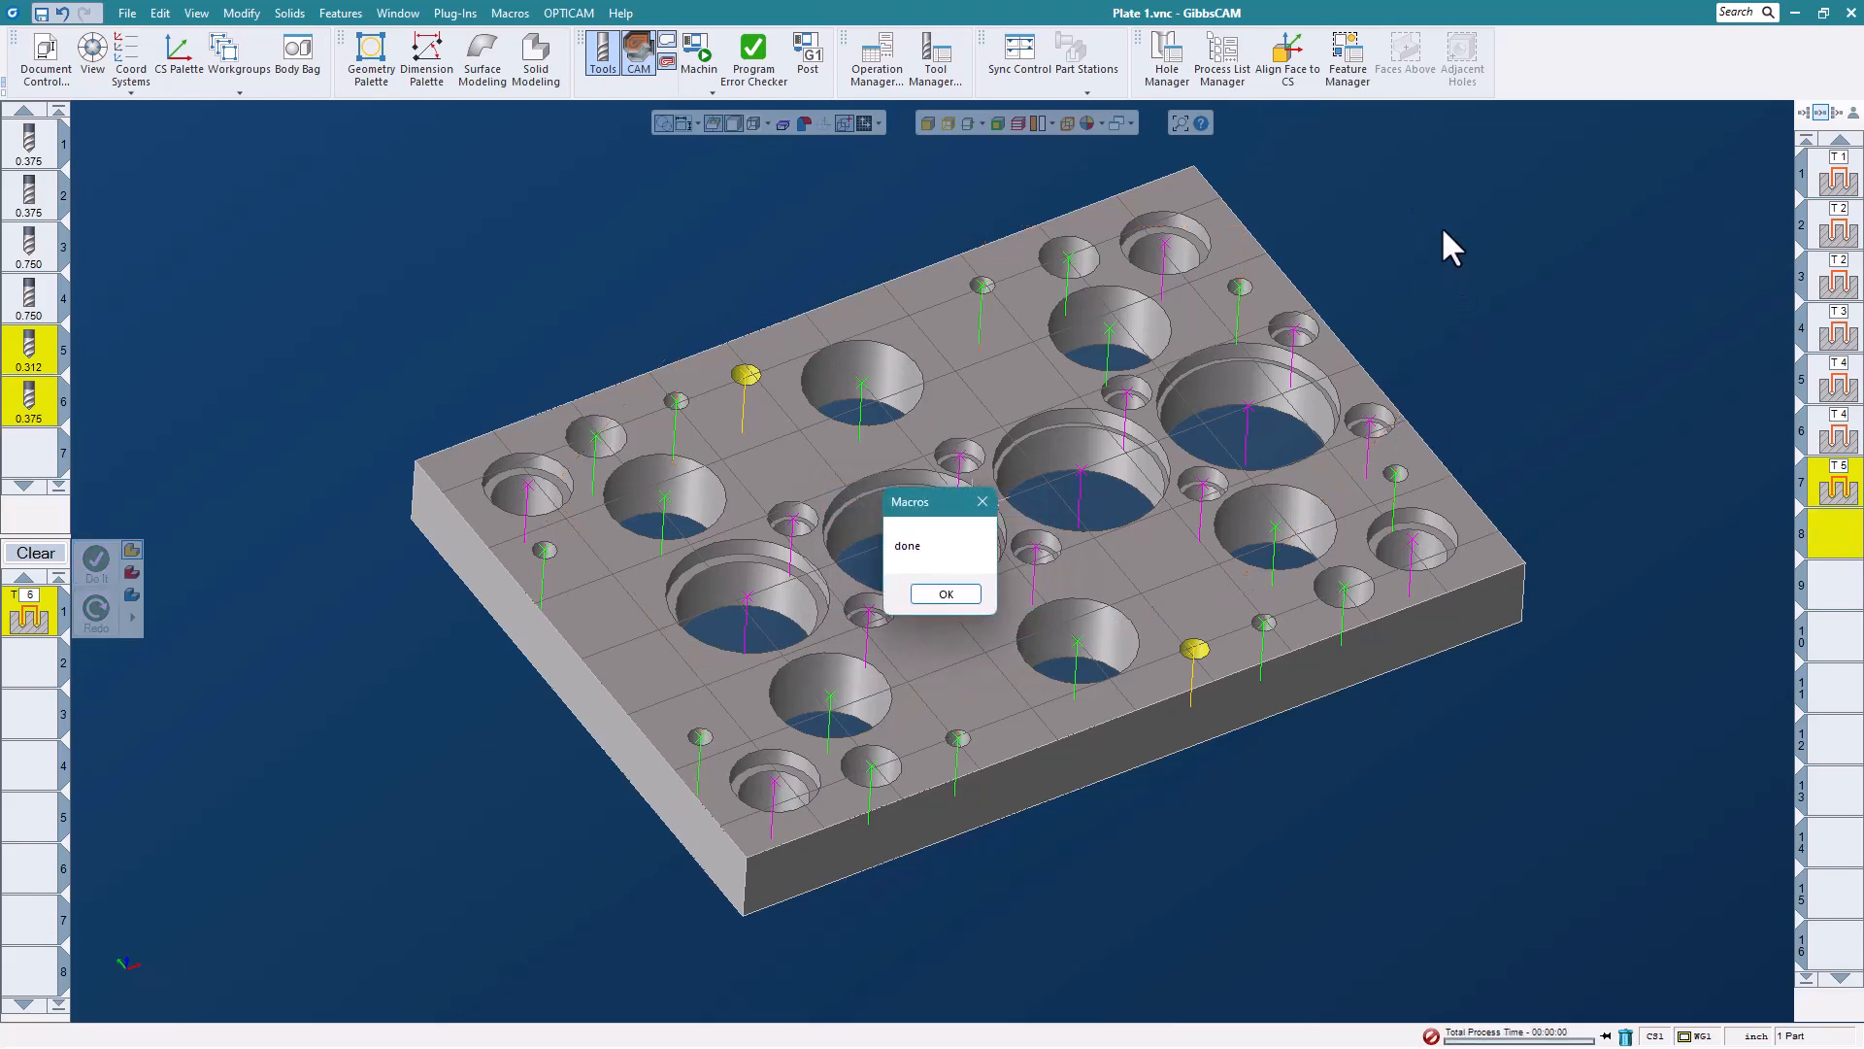
click(965, 594)
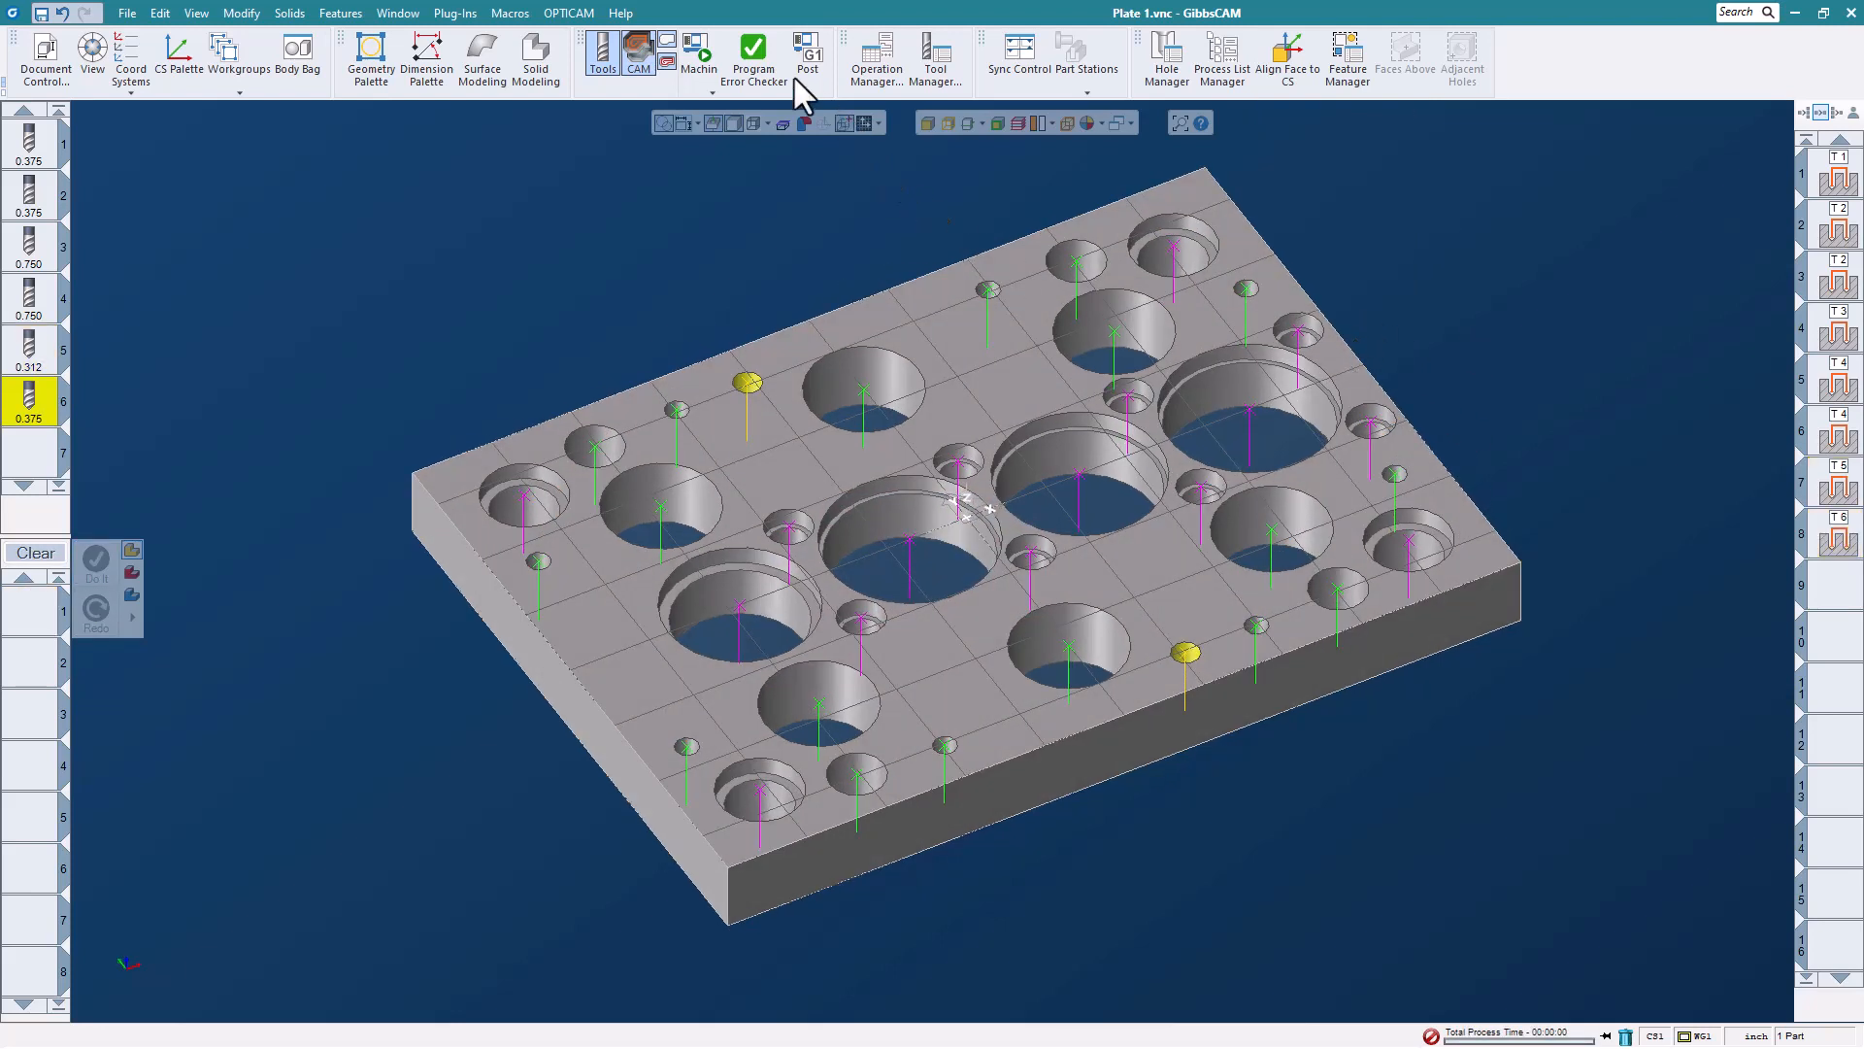
- Play the hole operations through to the end of the program in Machine Sim at an increased playback speed
click(698, 53)
mouse_move(690, 65)
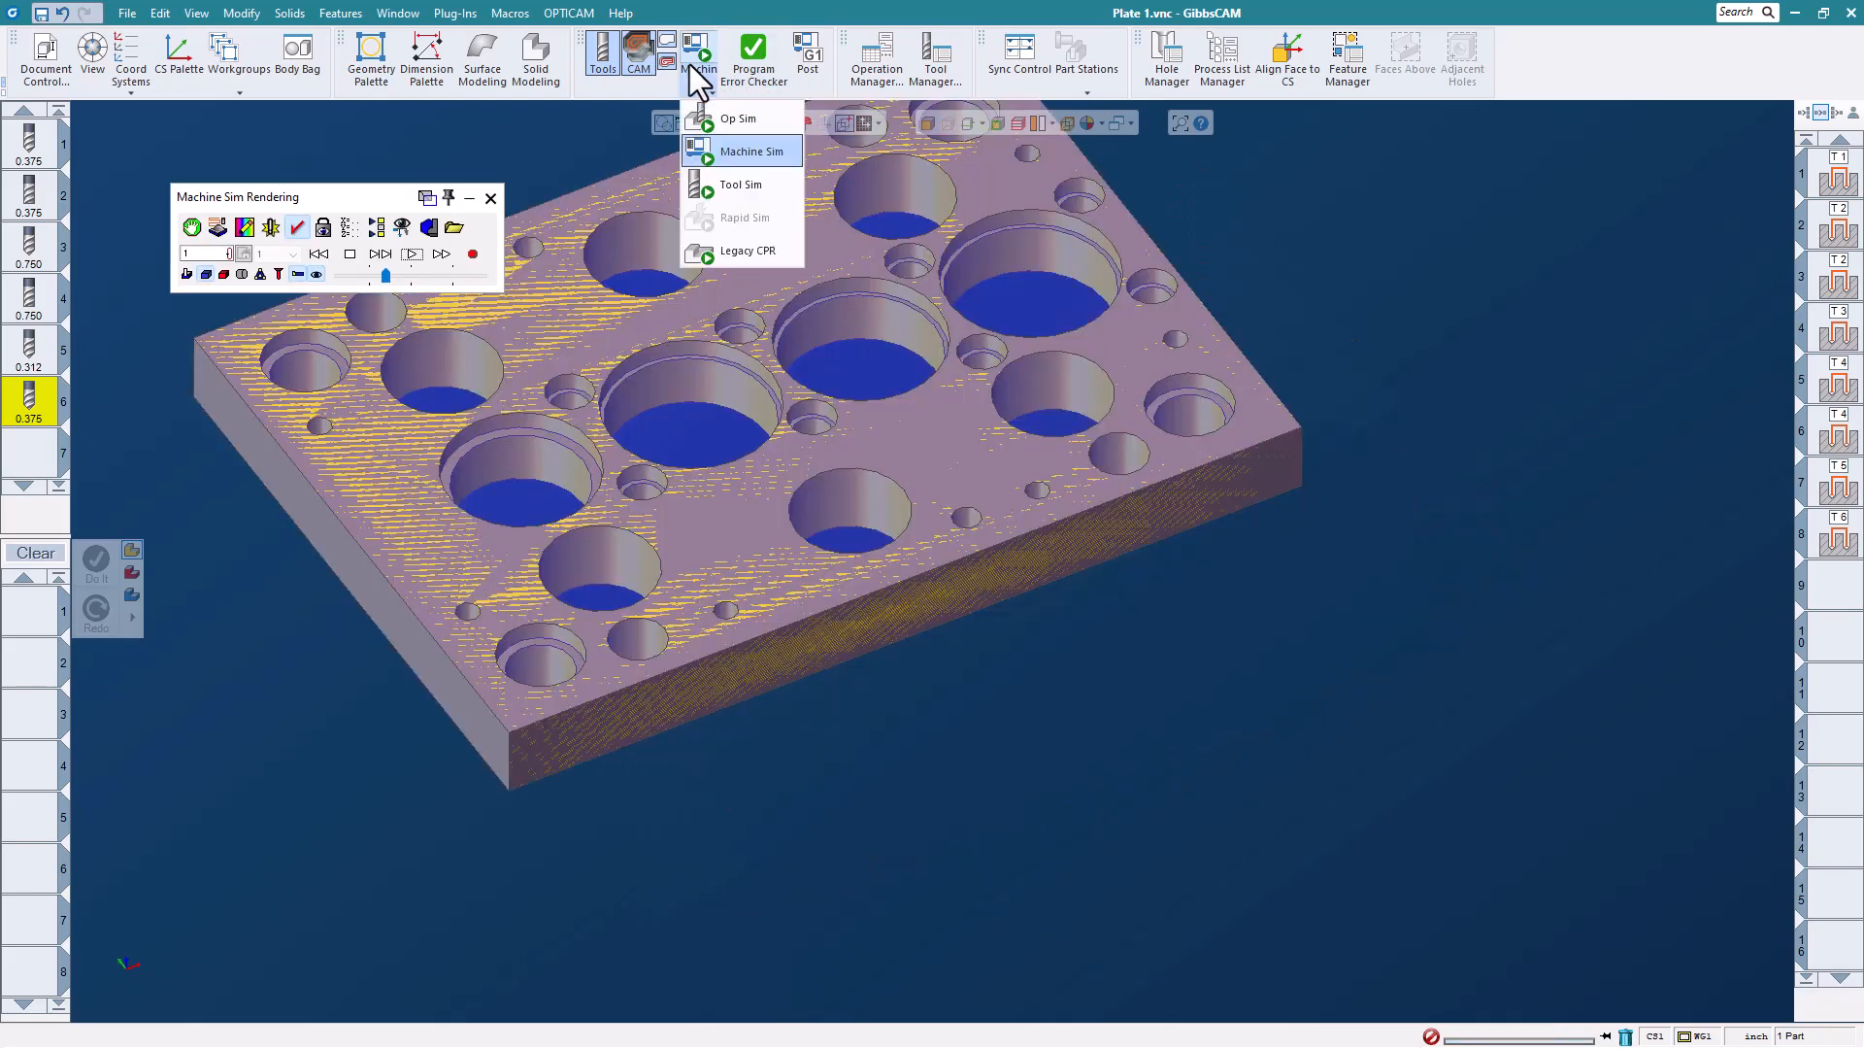
click(410, 255)
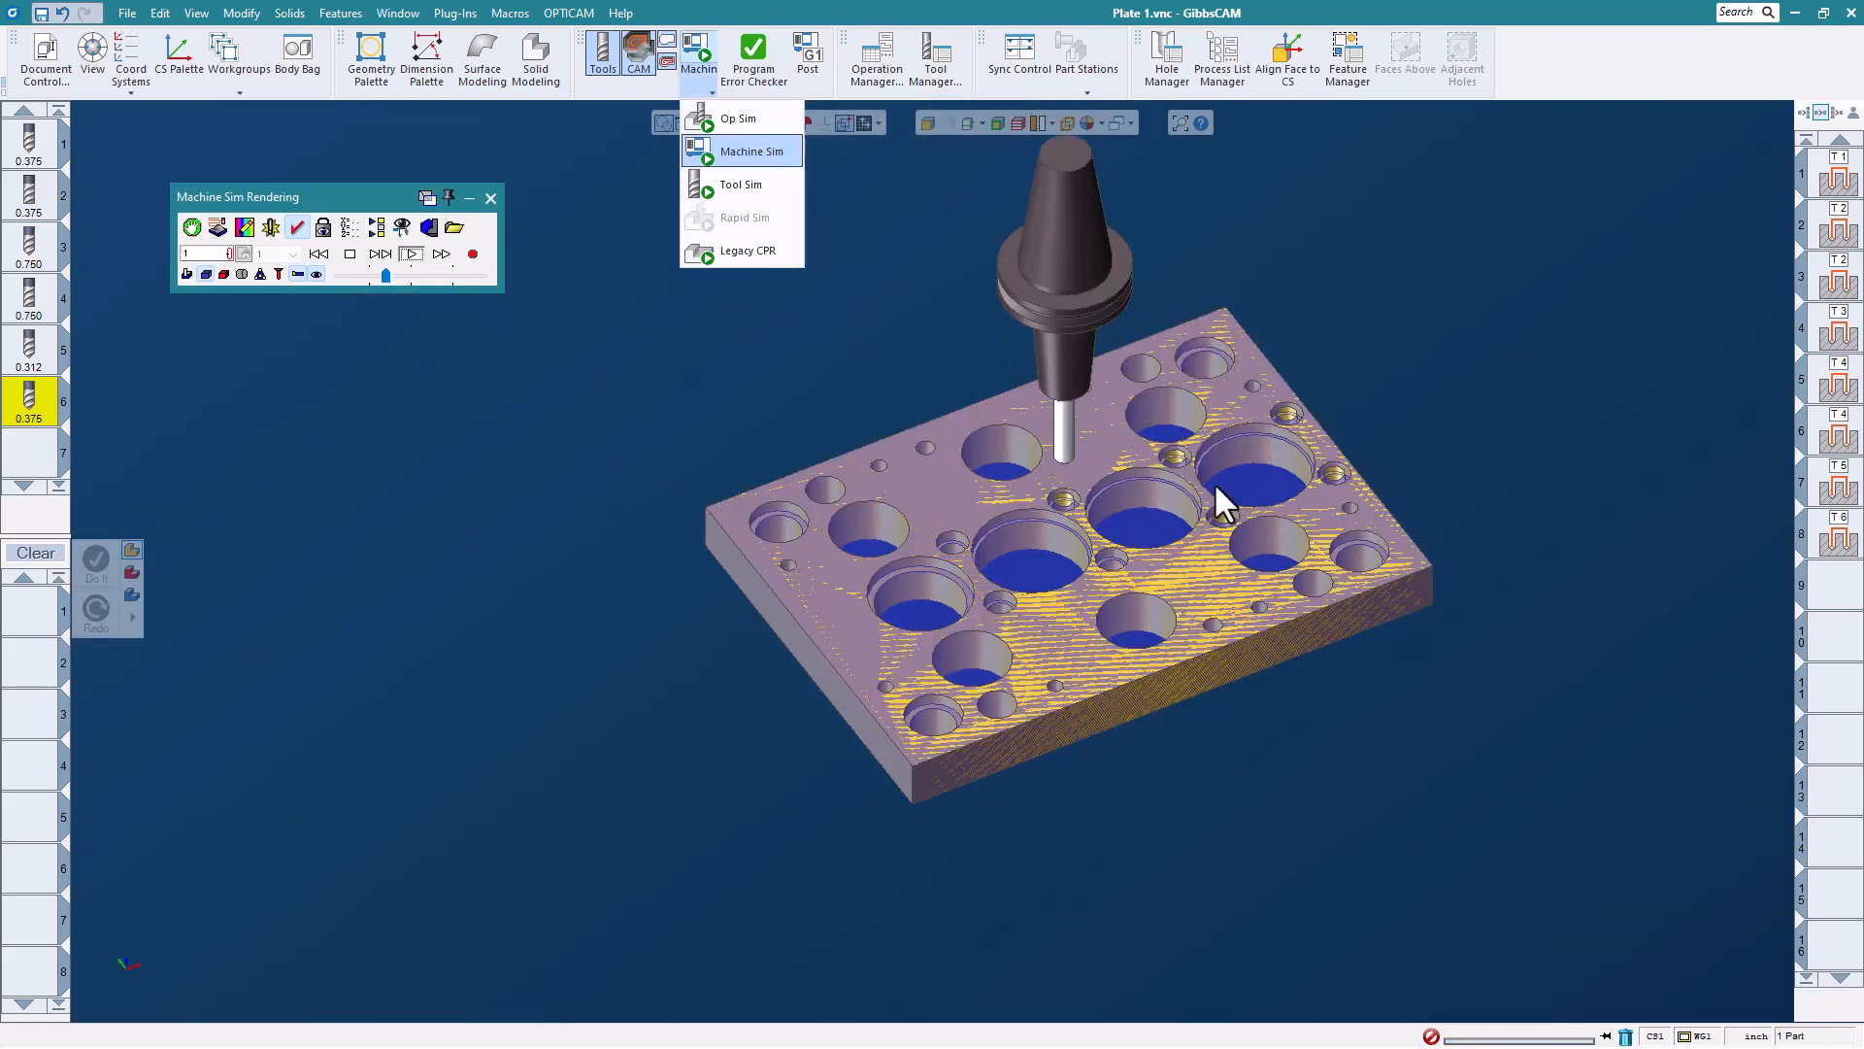
drag(383, 273, 421, 282)
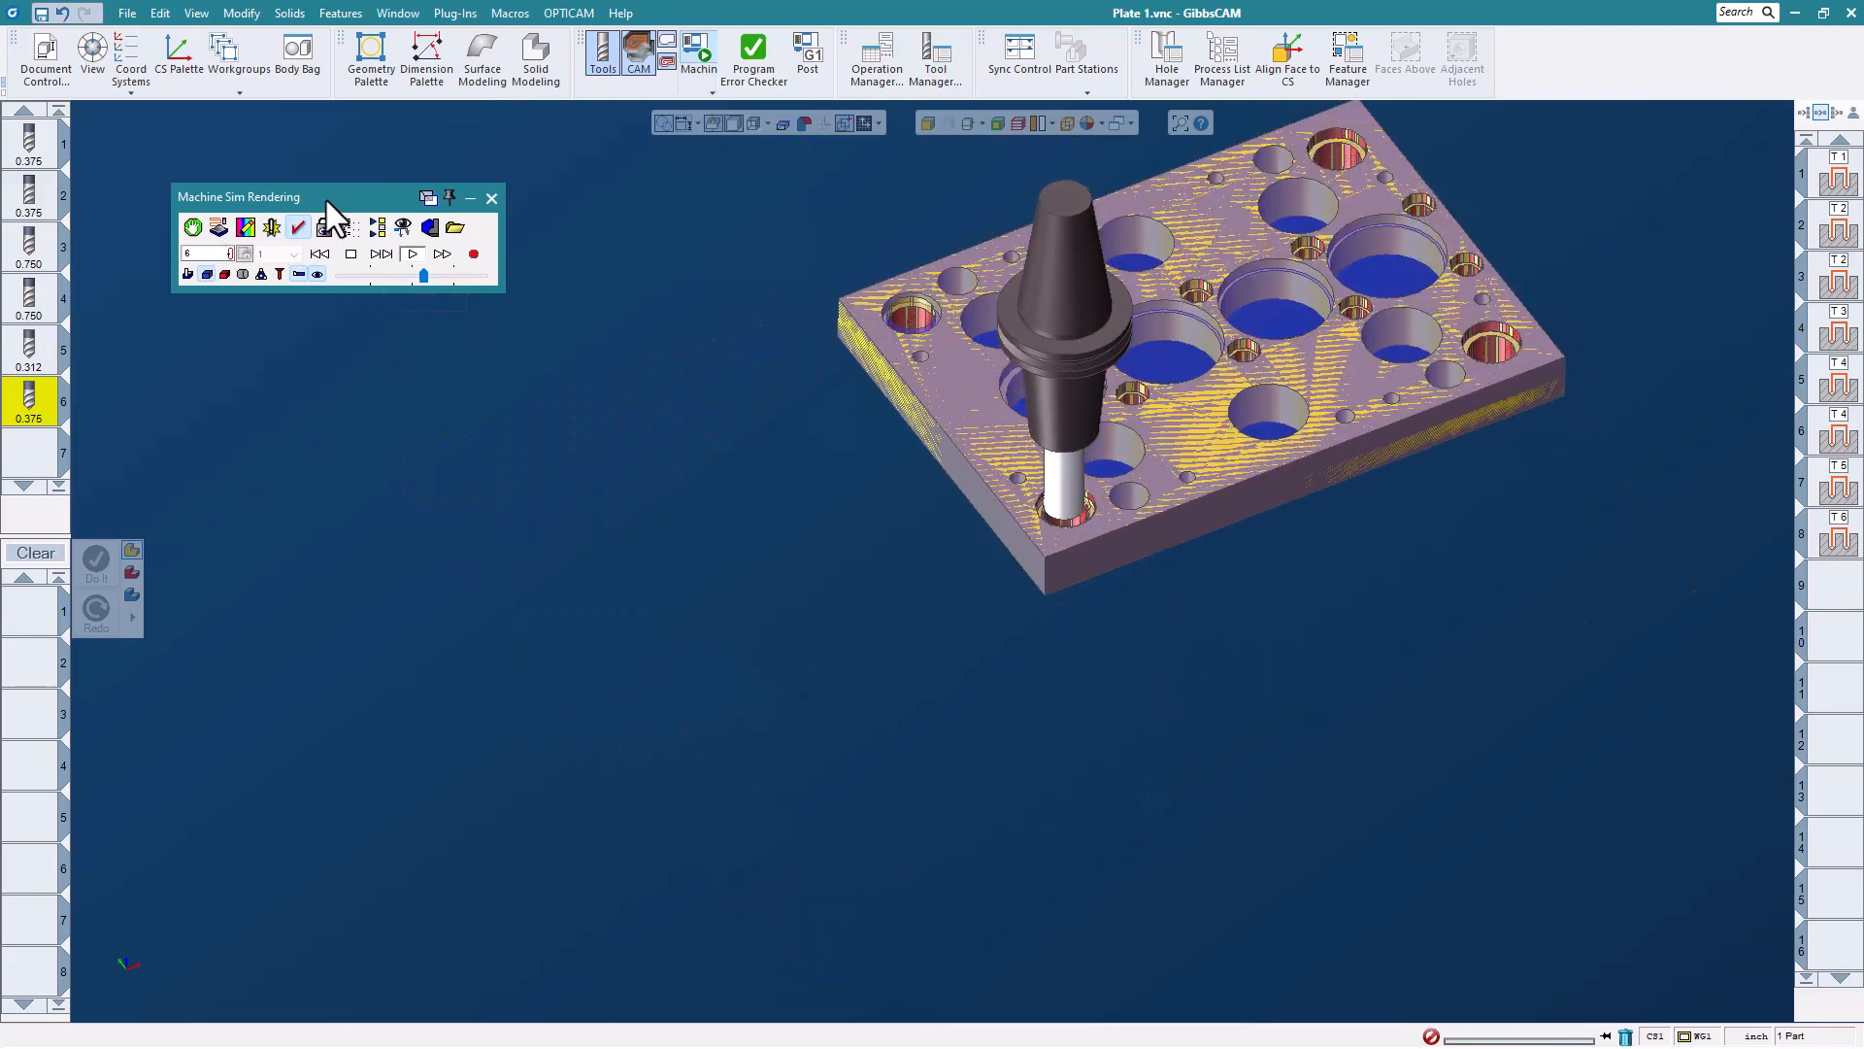
right_click(326, 200)
click(392, 421)
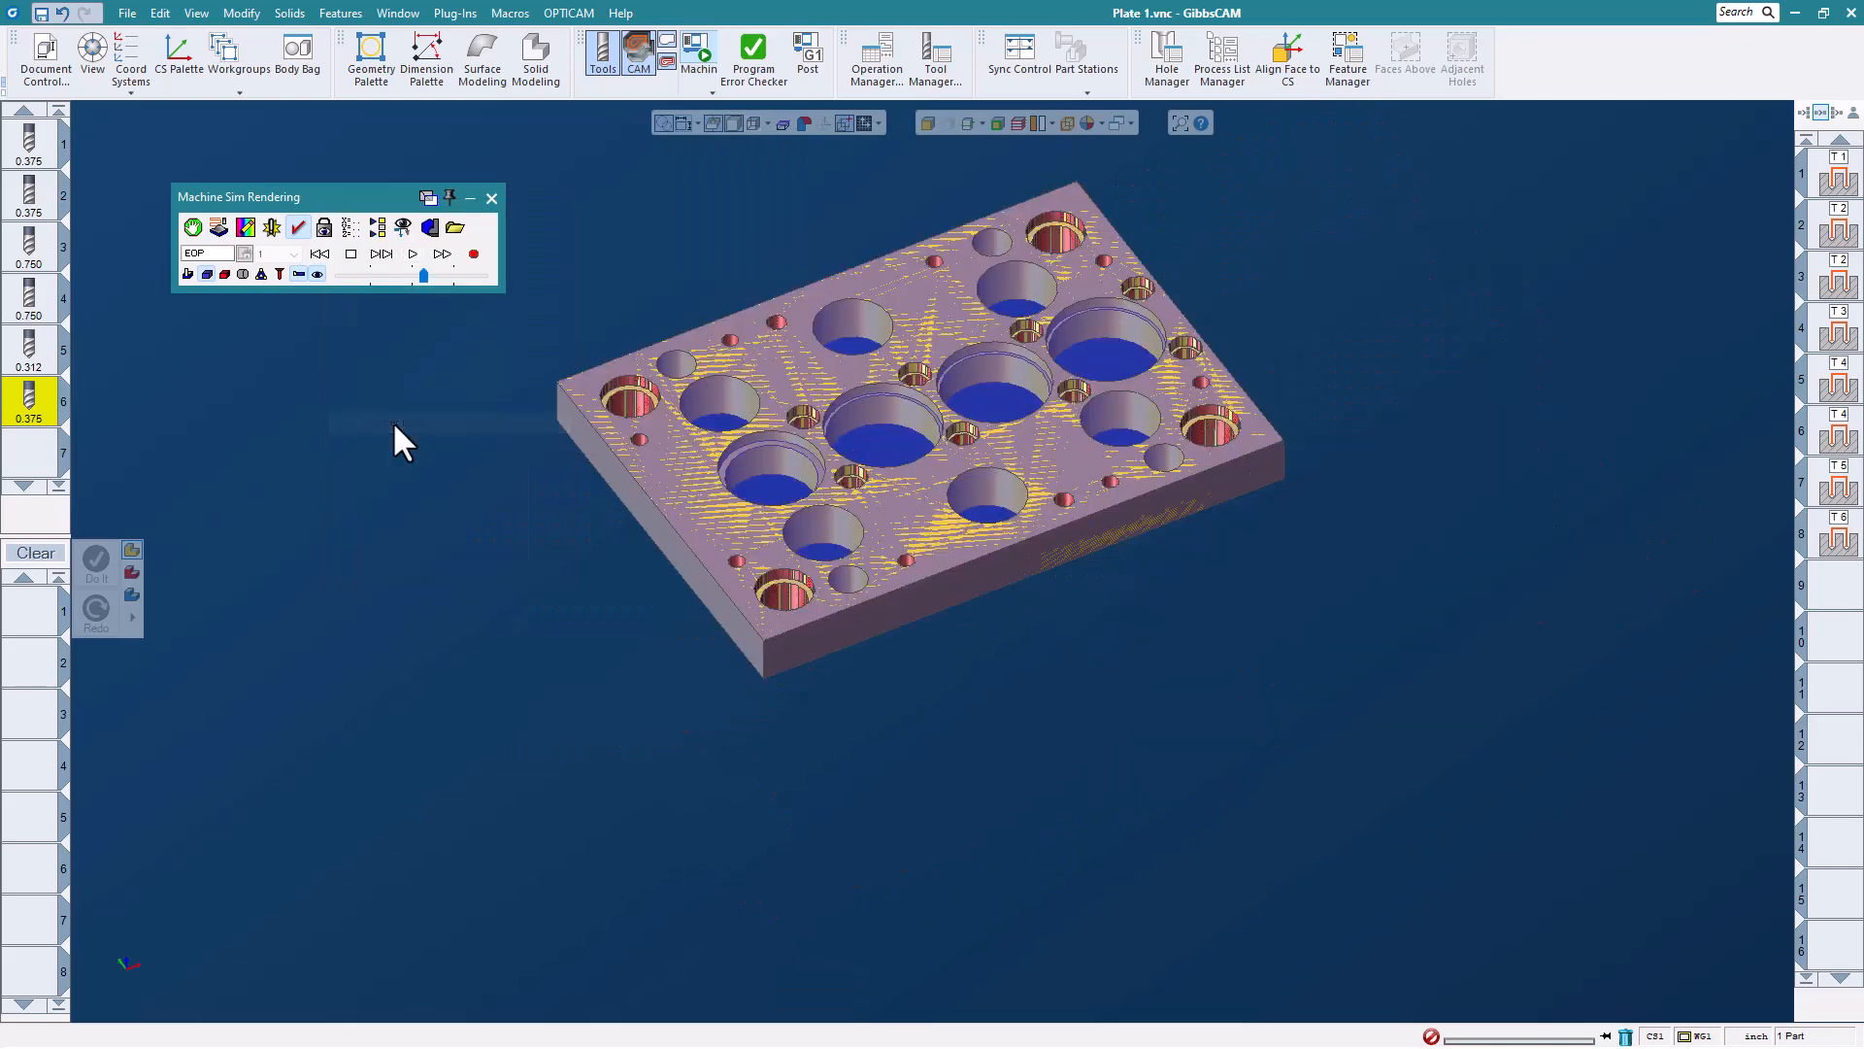
- Examine the simulated cuts in the plate's holes and close Machine Sim
scroll(678, 507, up, 3)
scroll(678, 507, down, 2)
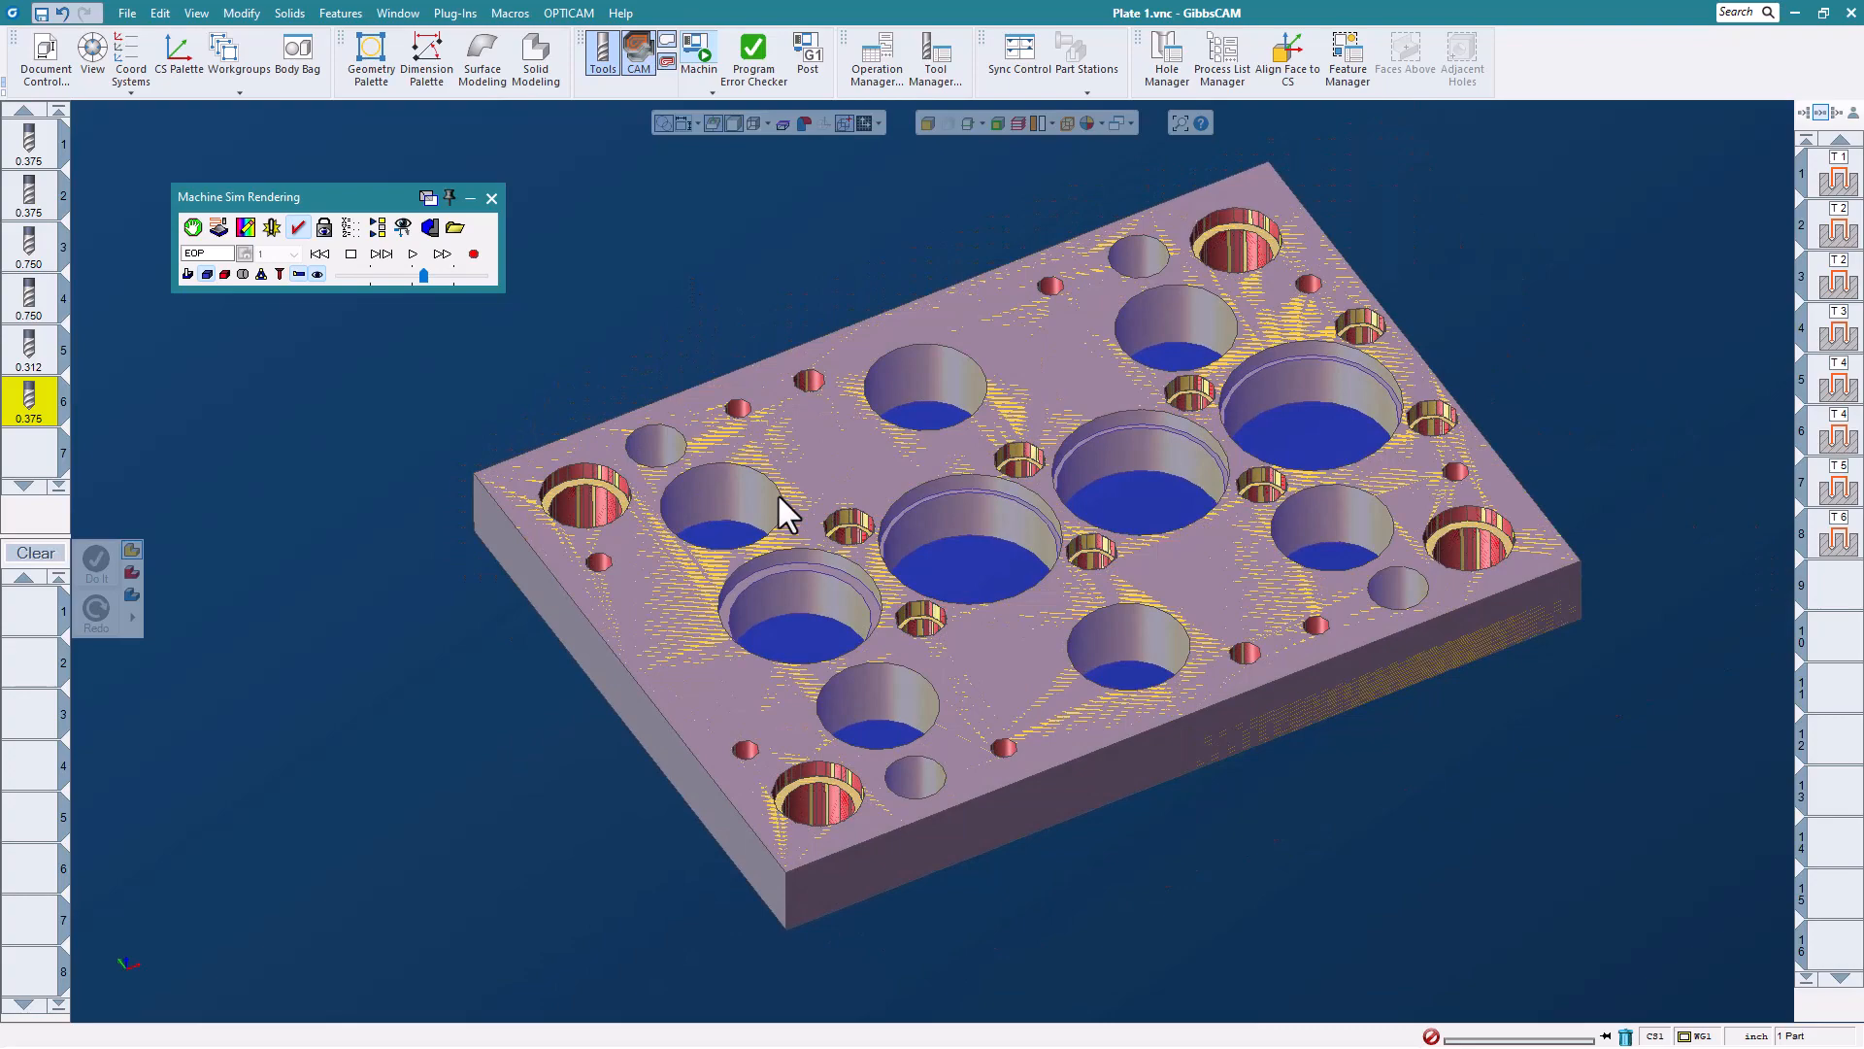
middle_drag(958, 579, 1012, 637)
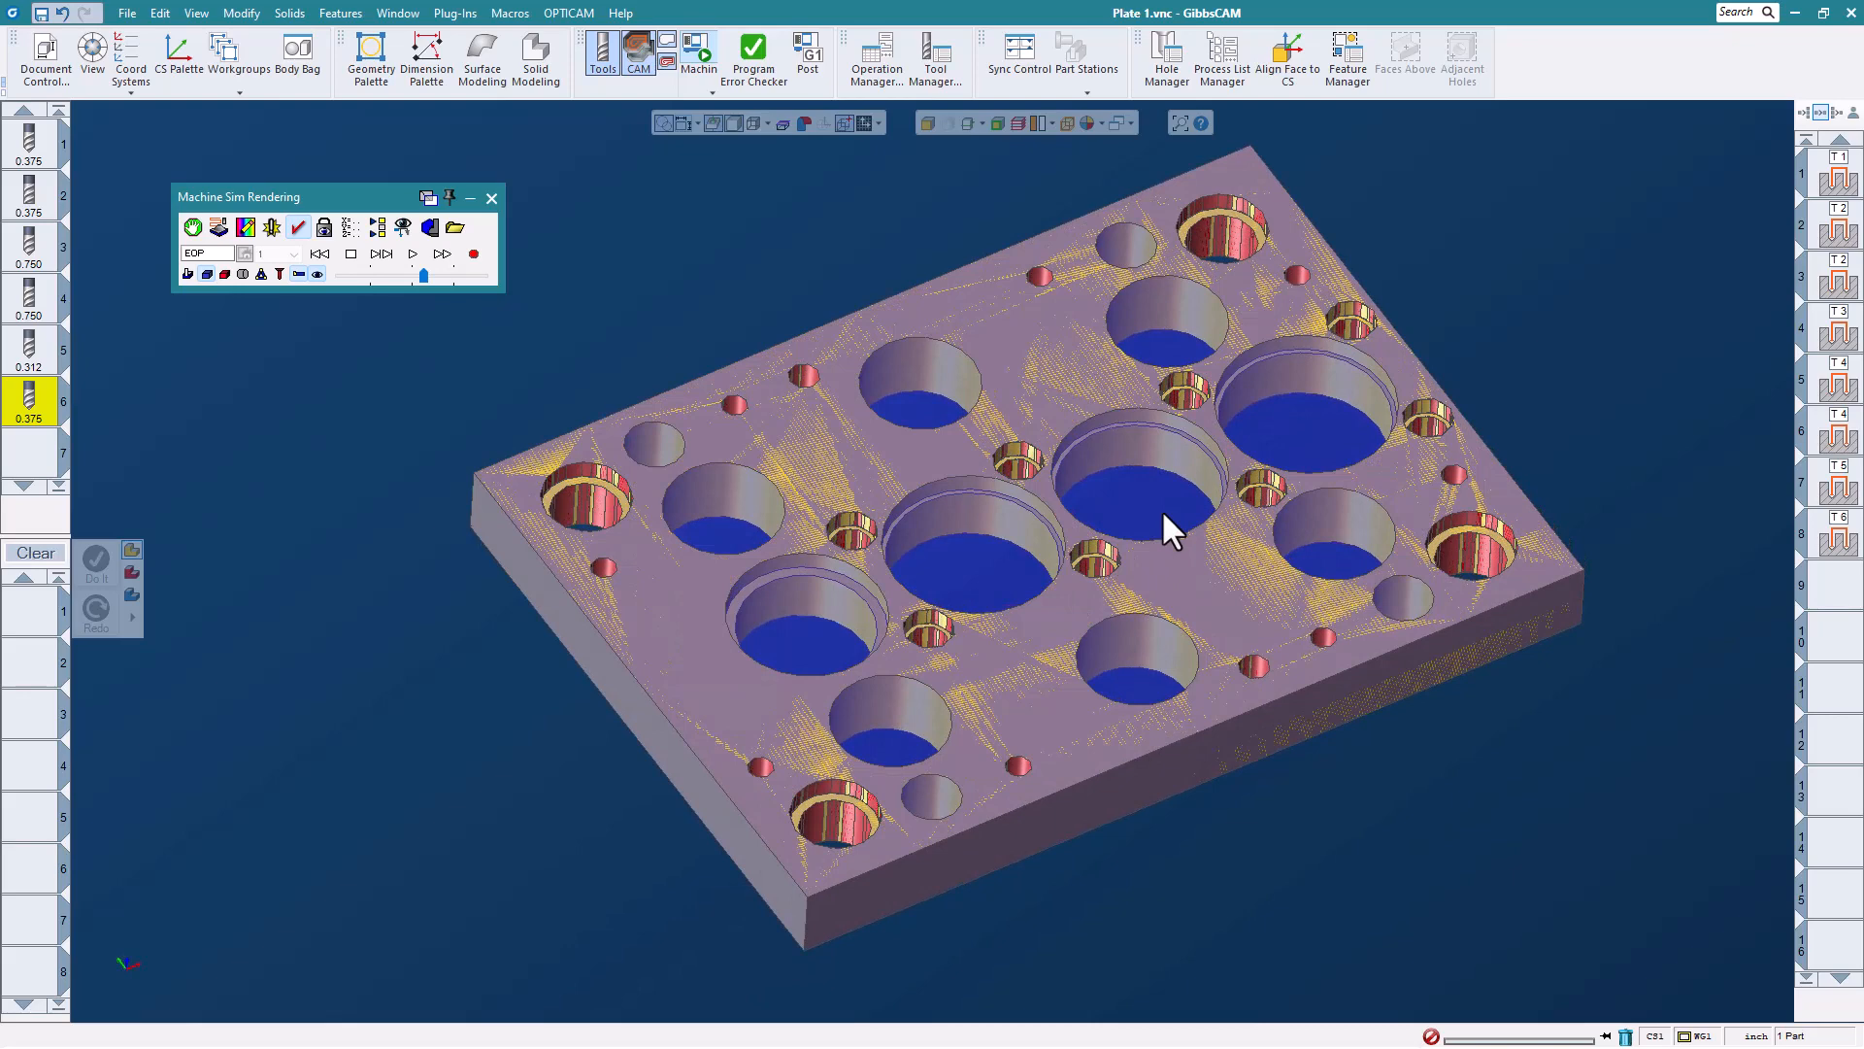
click(492, 197)
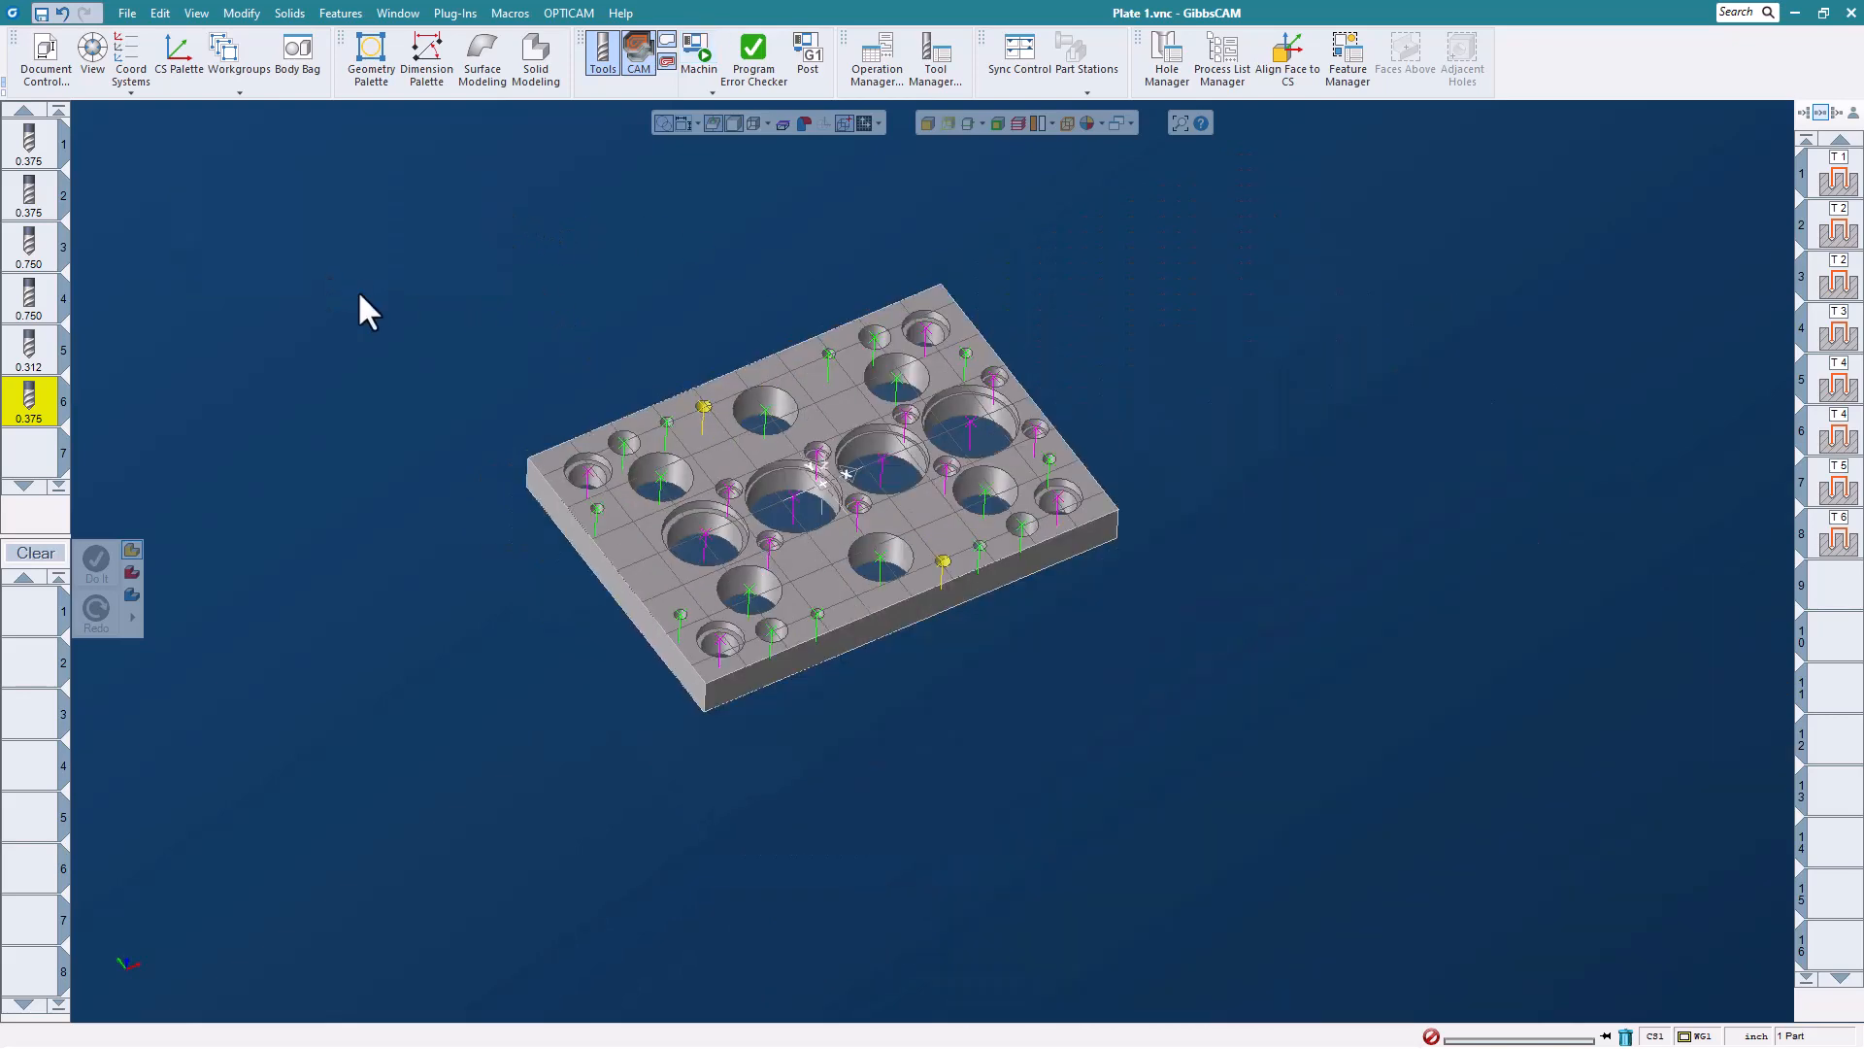
scroll(683, 416, up, 2)
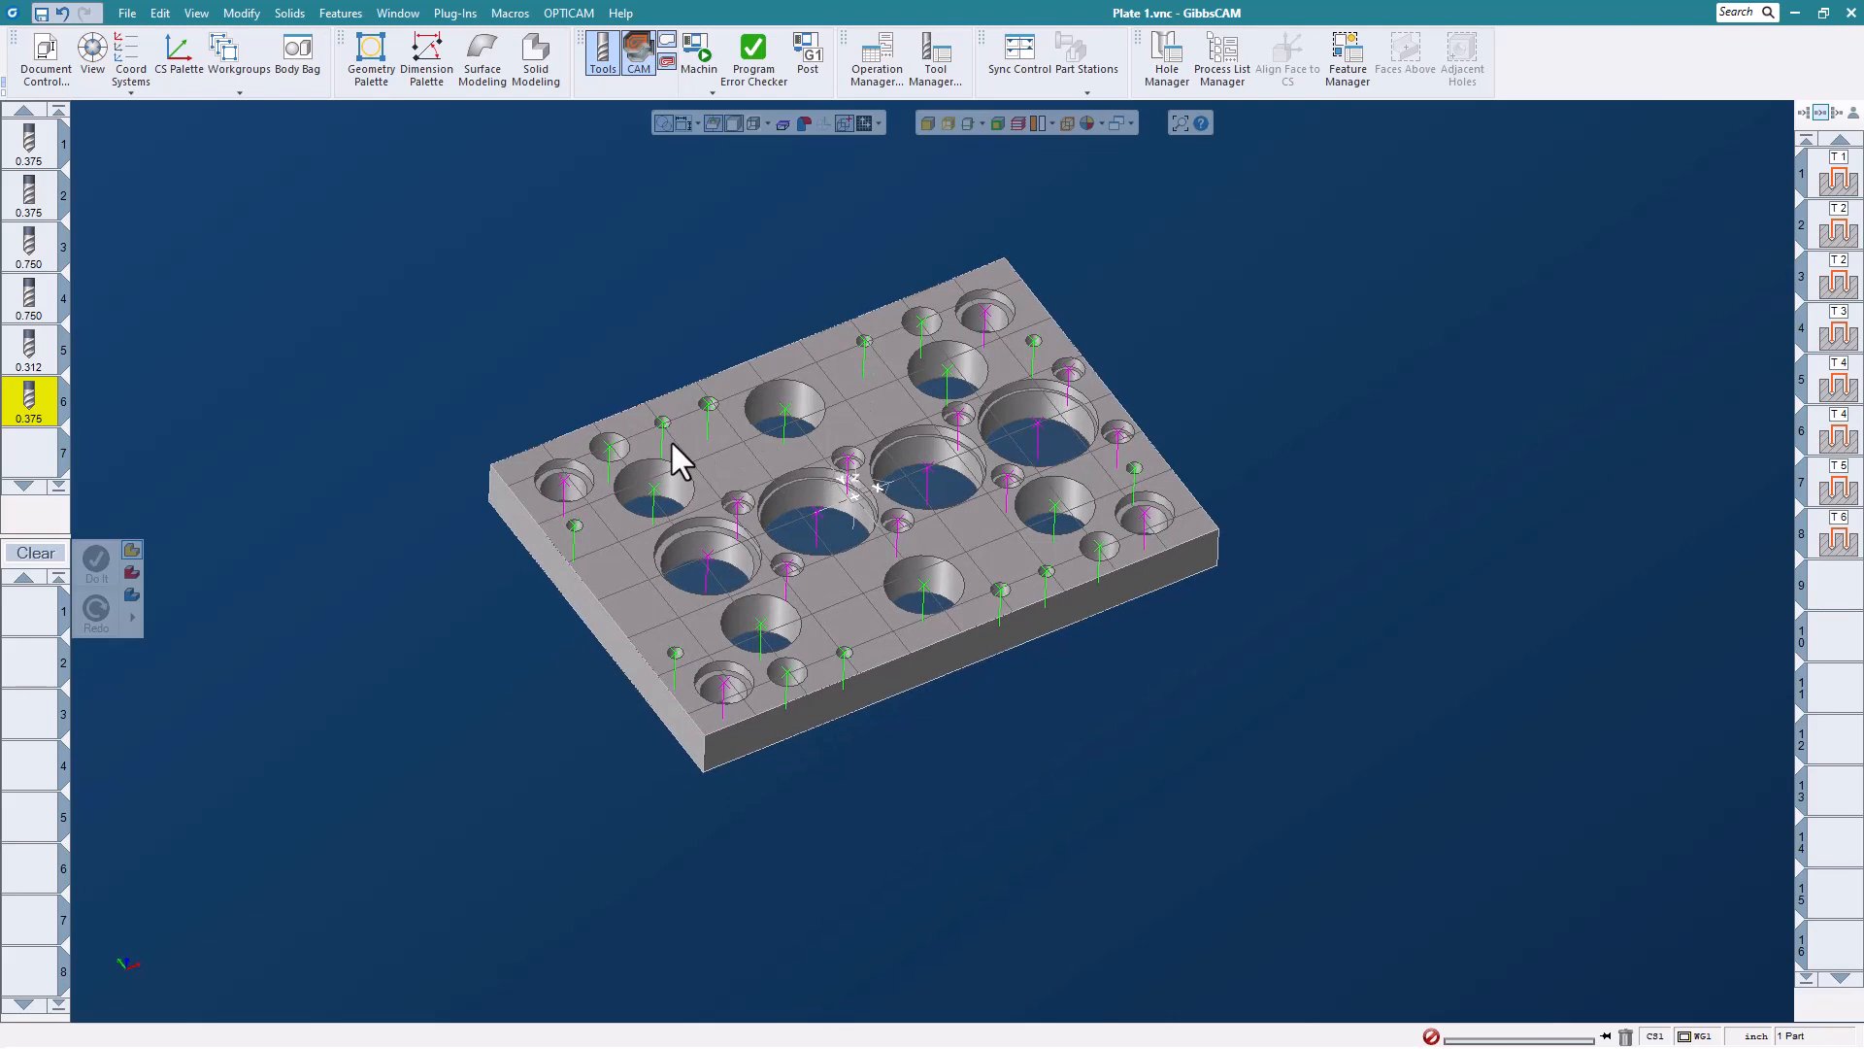
scroll(571, 466, up, 1)
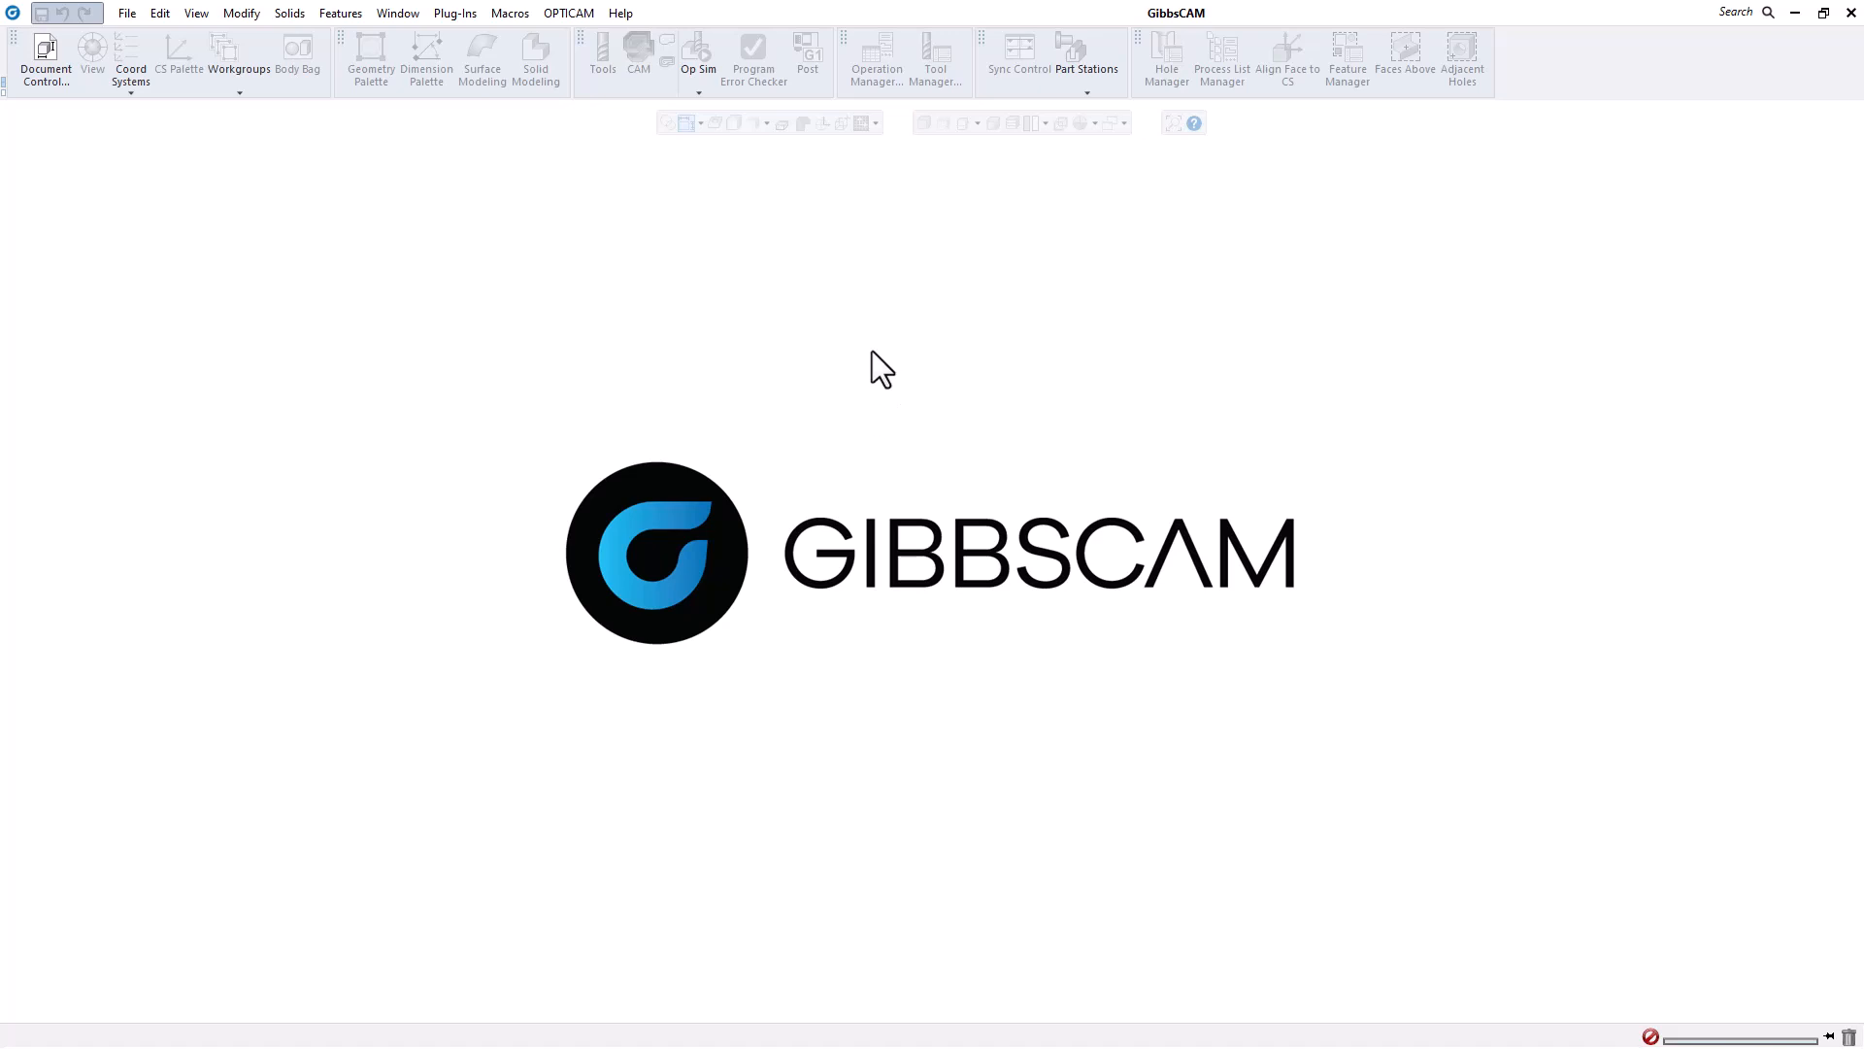
- Create the lathe step part with the simple lathe macro, generating both geometry and solid with a 2.5 outer diameter and 1.25 bore
click(513, 16)
click(530, 136)
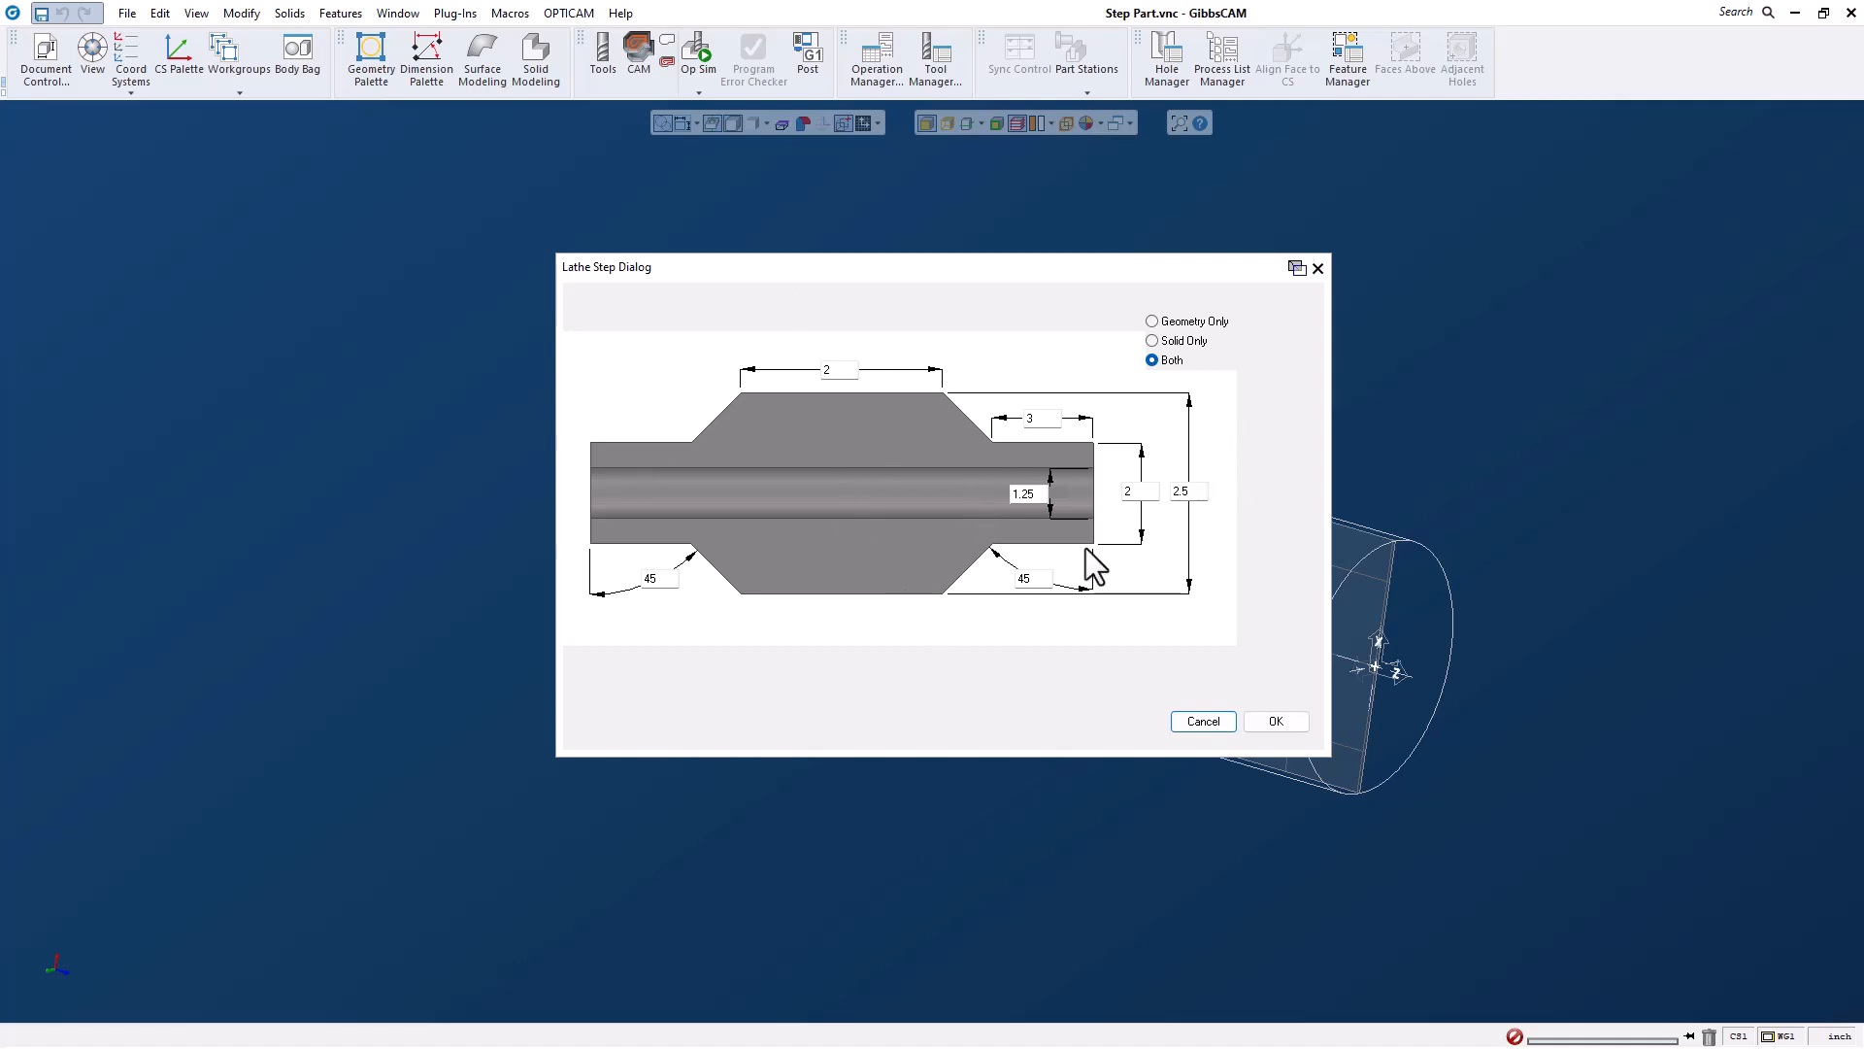
click(1276, 722)
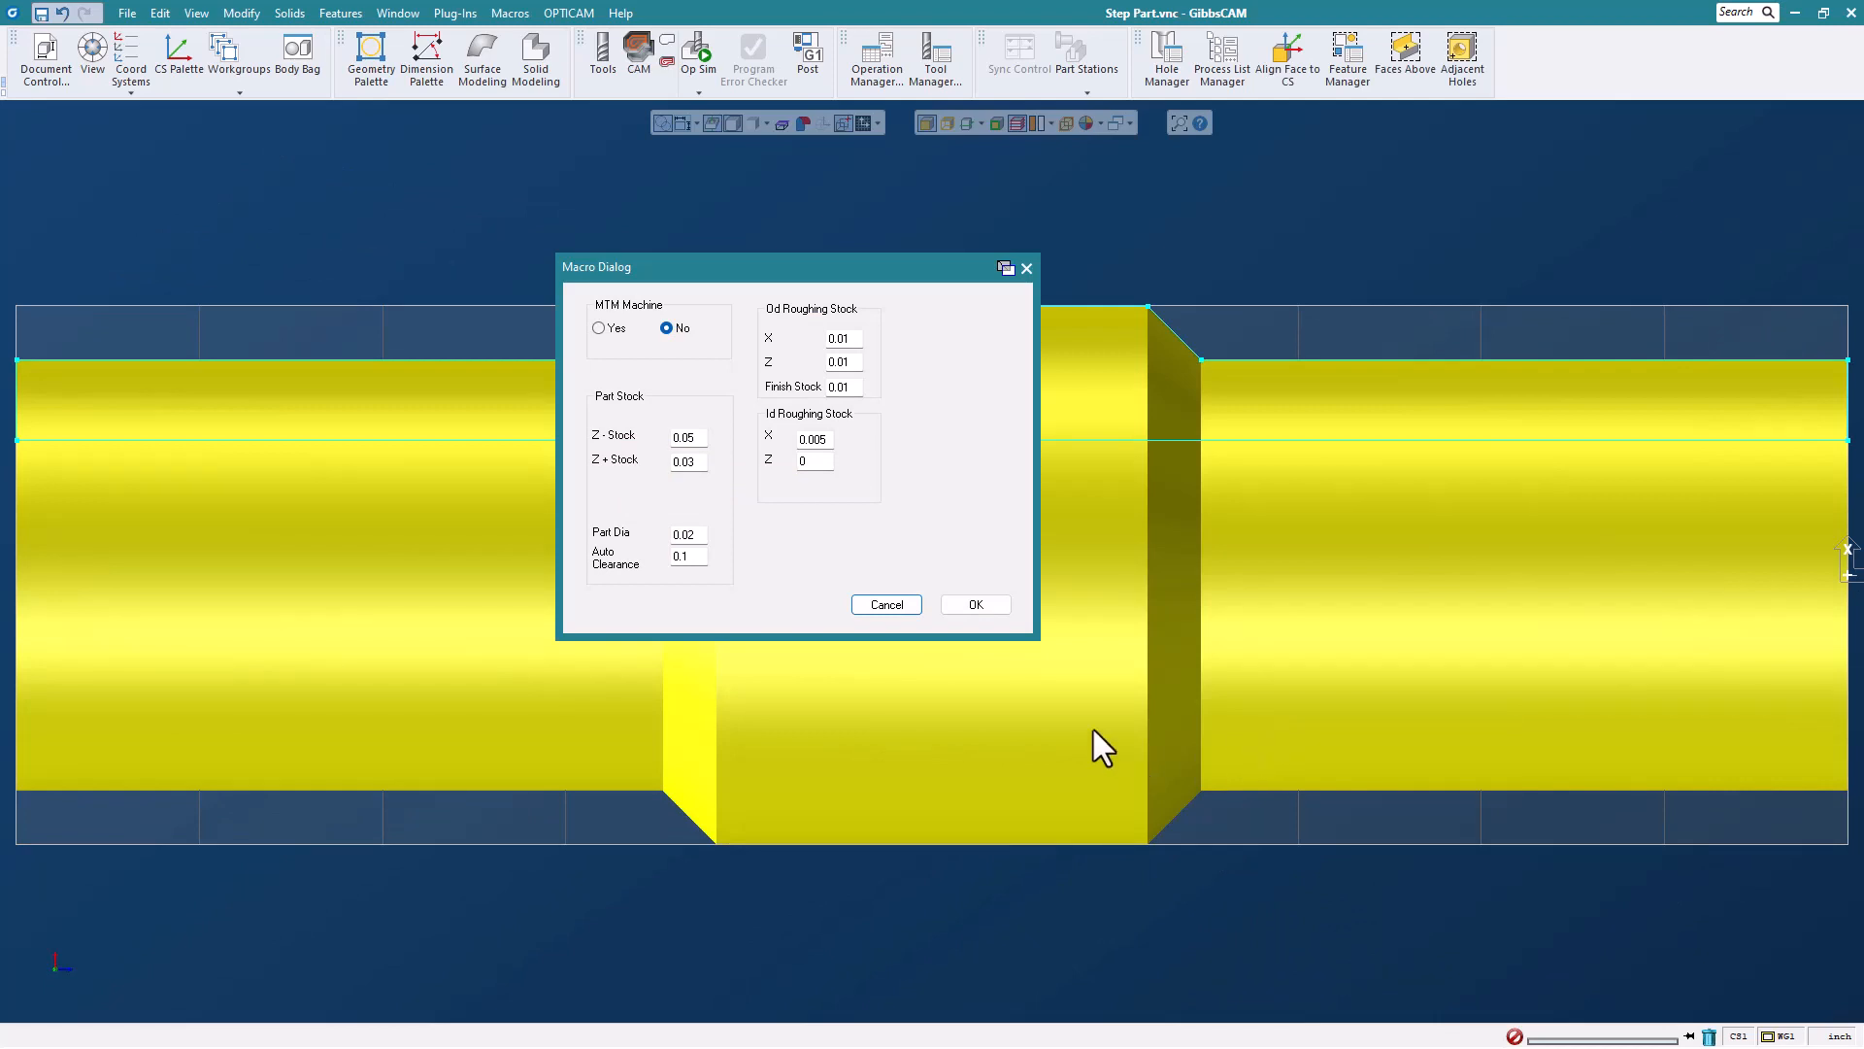
- Generate the step part's turning operations with the macro's default stock values for a non-MTM machine and a part without grooves
drag(792, 265, 863, 248)
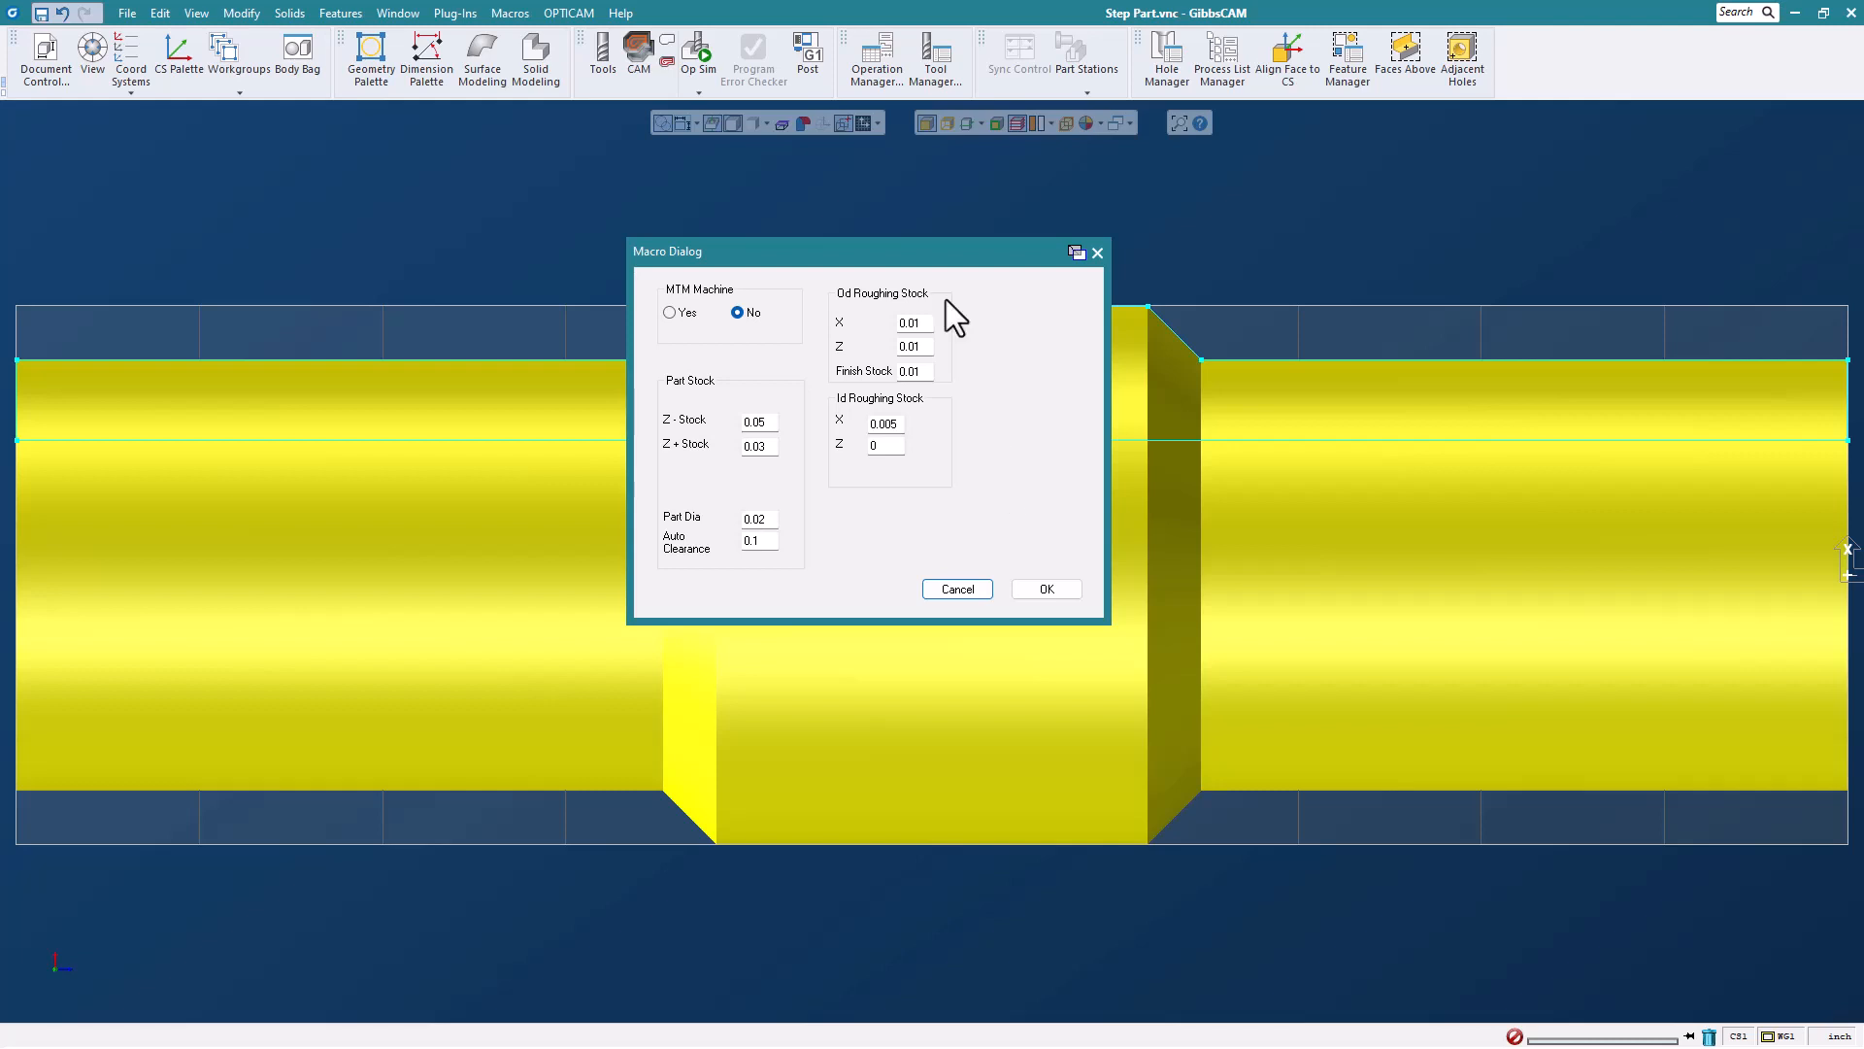
click(1041, 593)
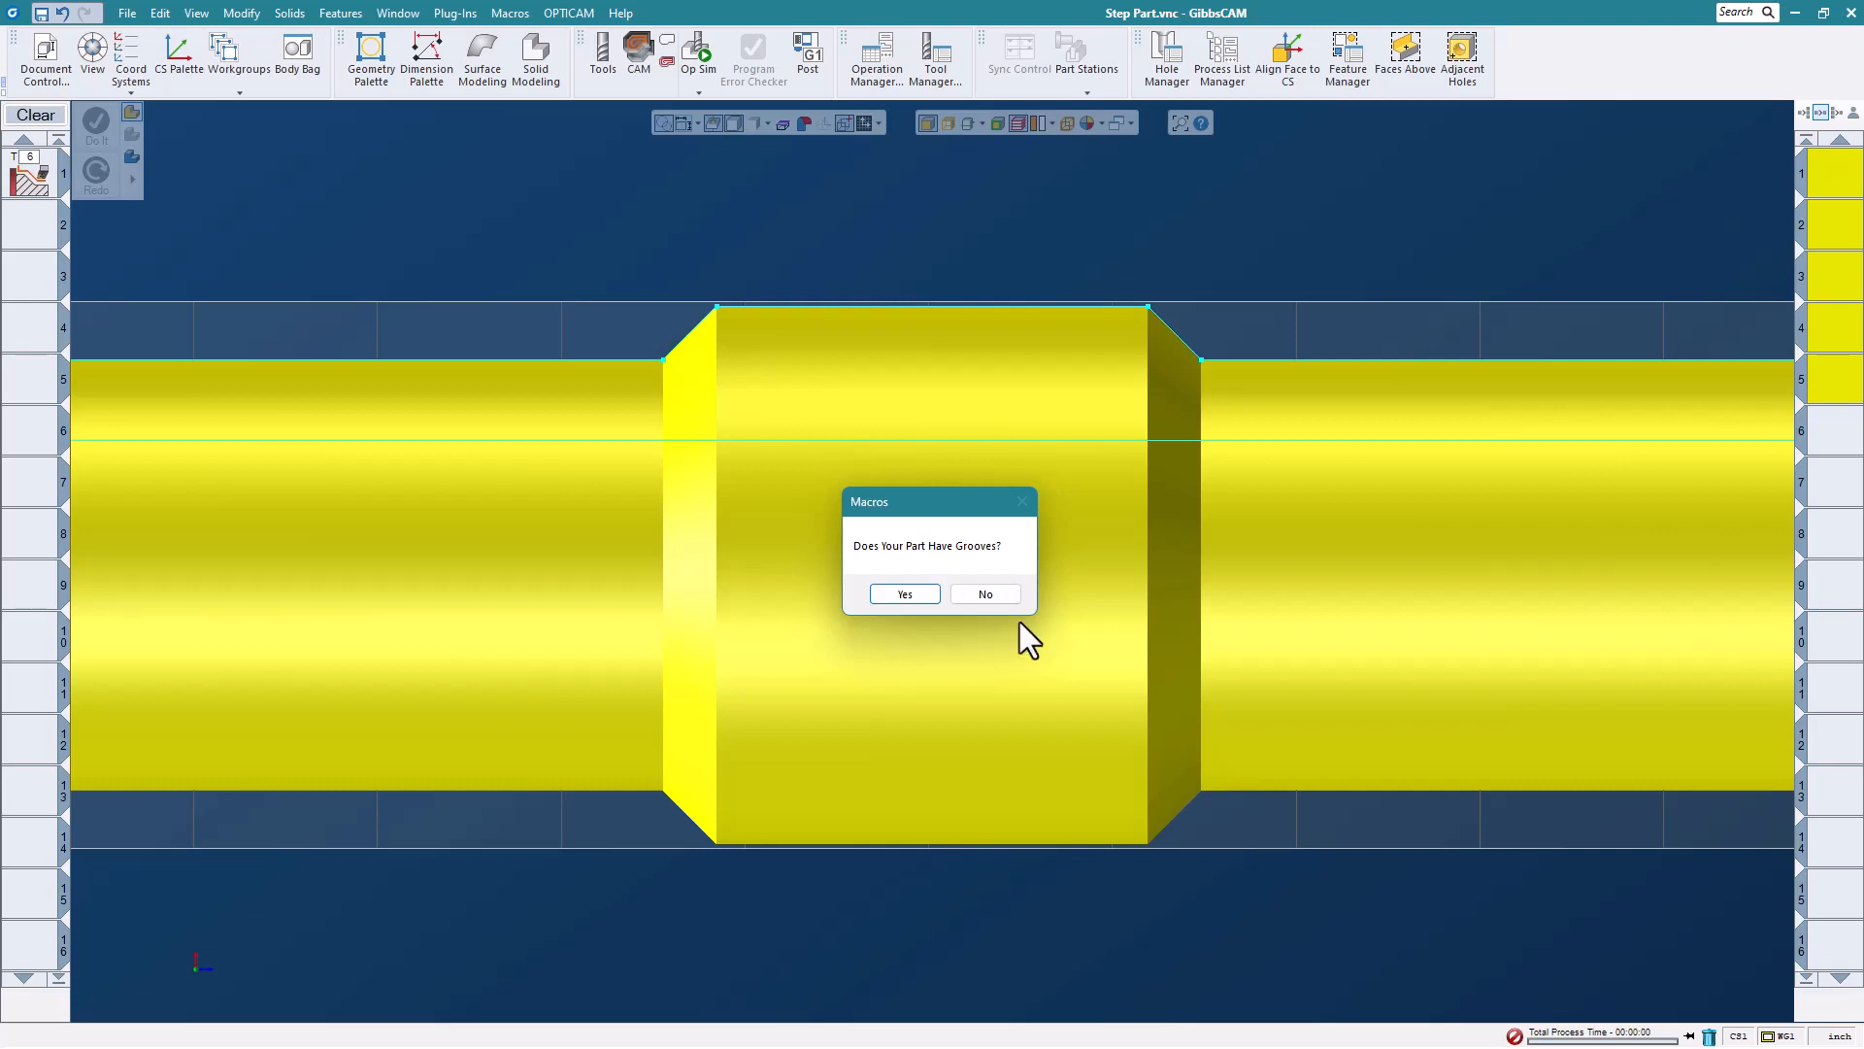
click(998, 598)
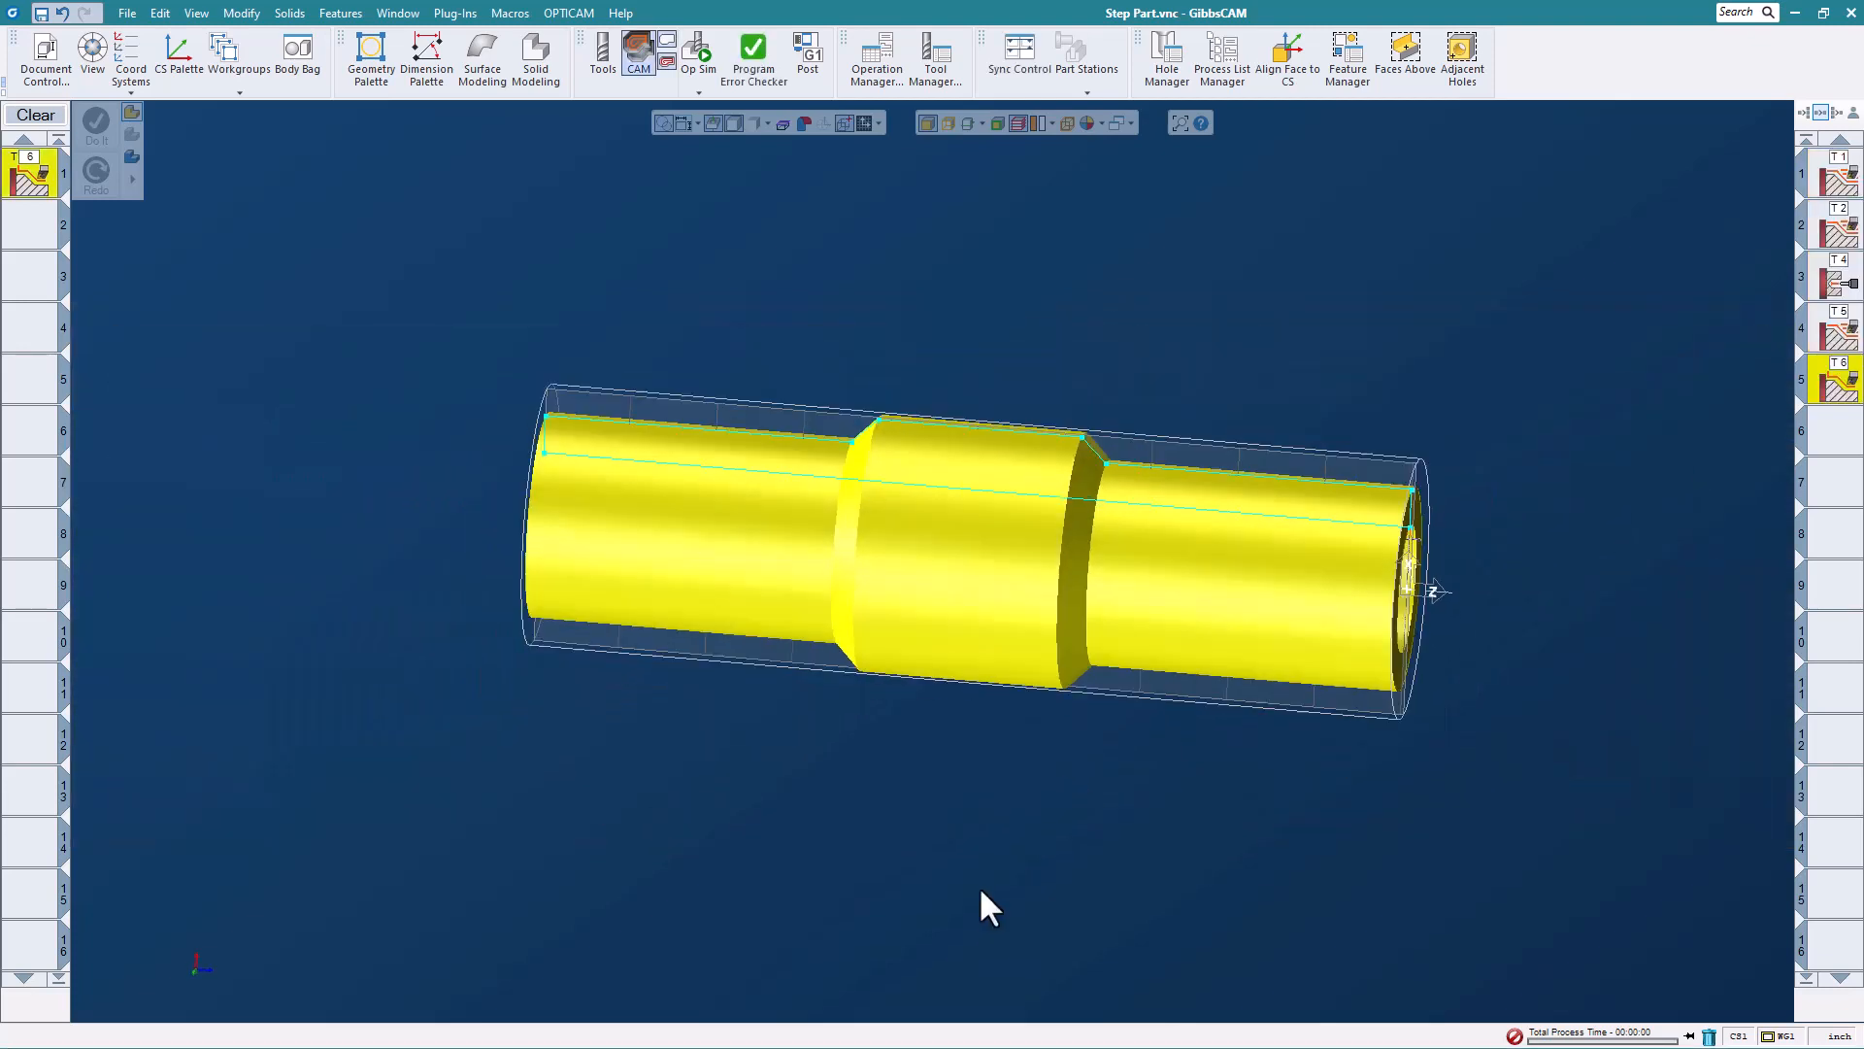
- Simulate the step part's turning operations in Op Sim to the end of the program, adjusting the playback speed, and close the simulation
click(699, 70)
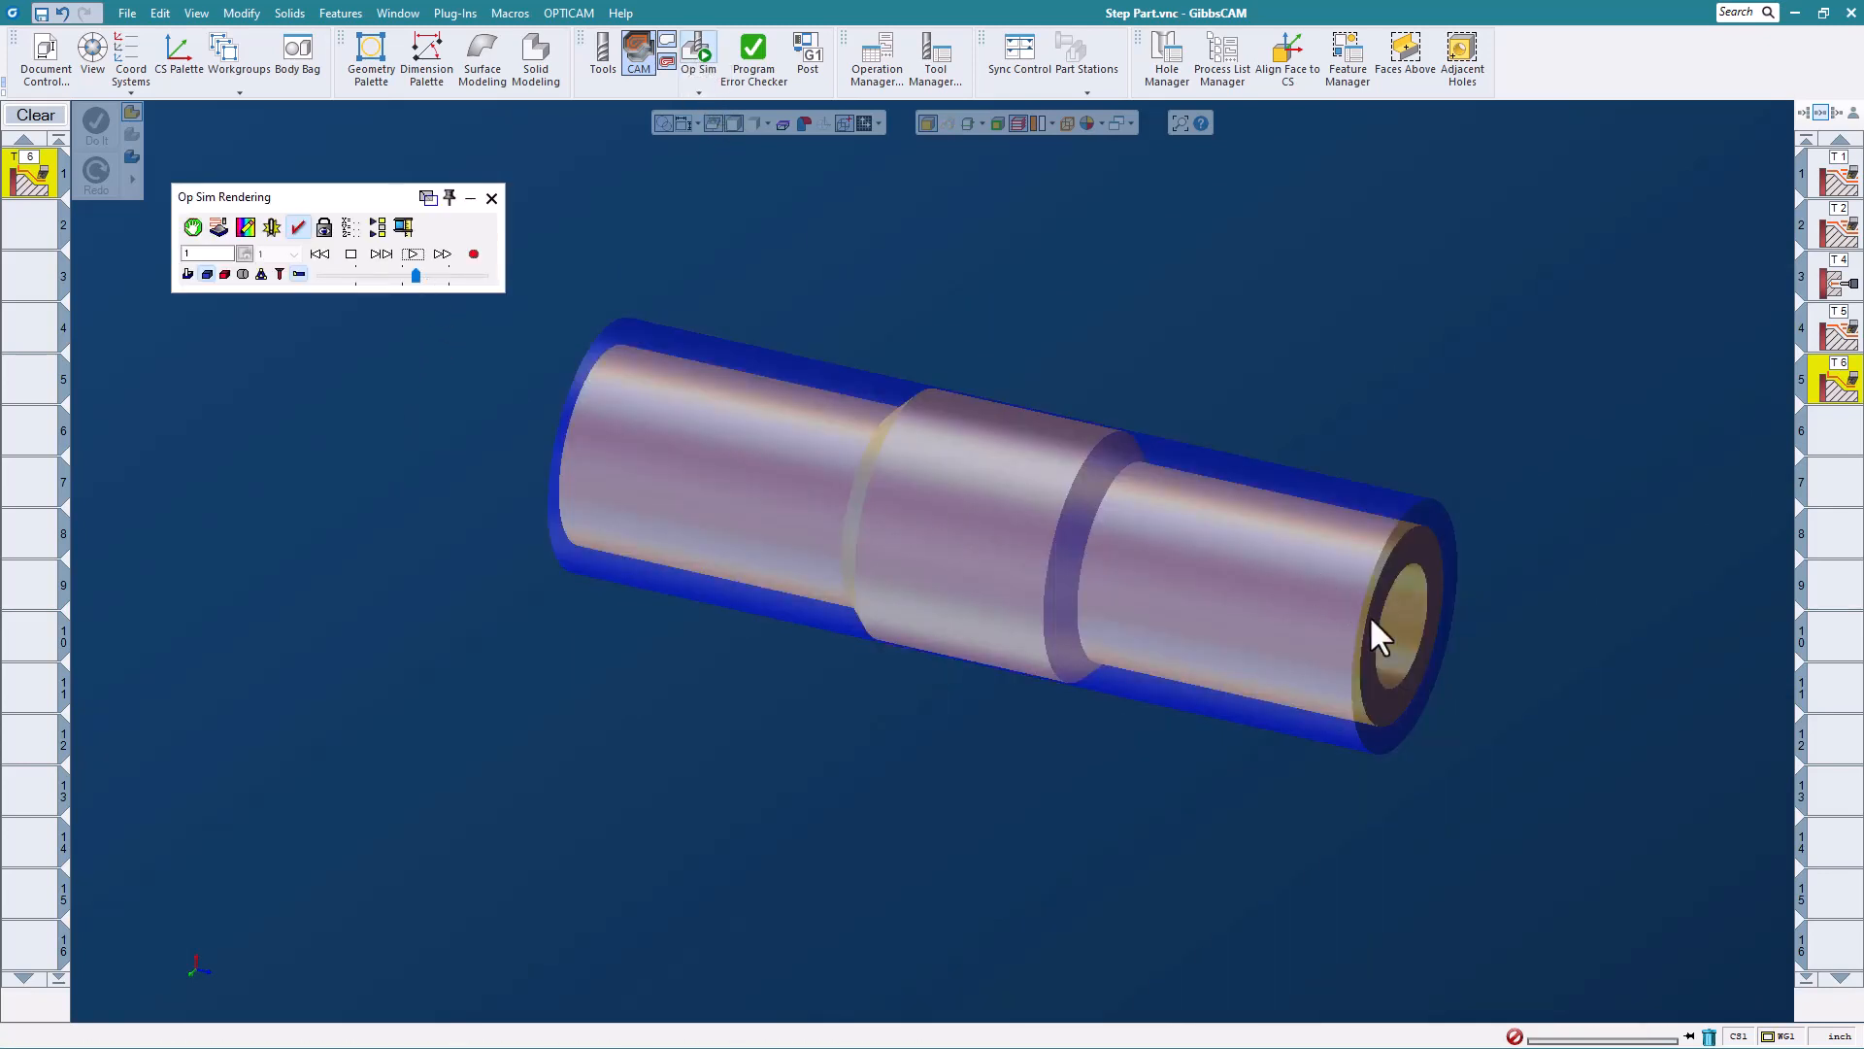
middle_drag(1371, 620, 1325, 723)
click(399, 276)
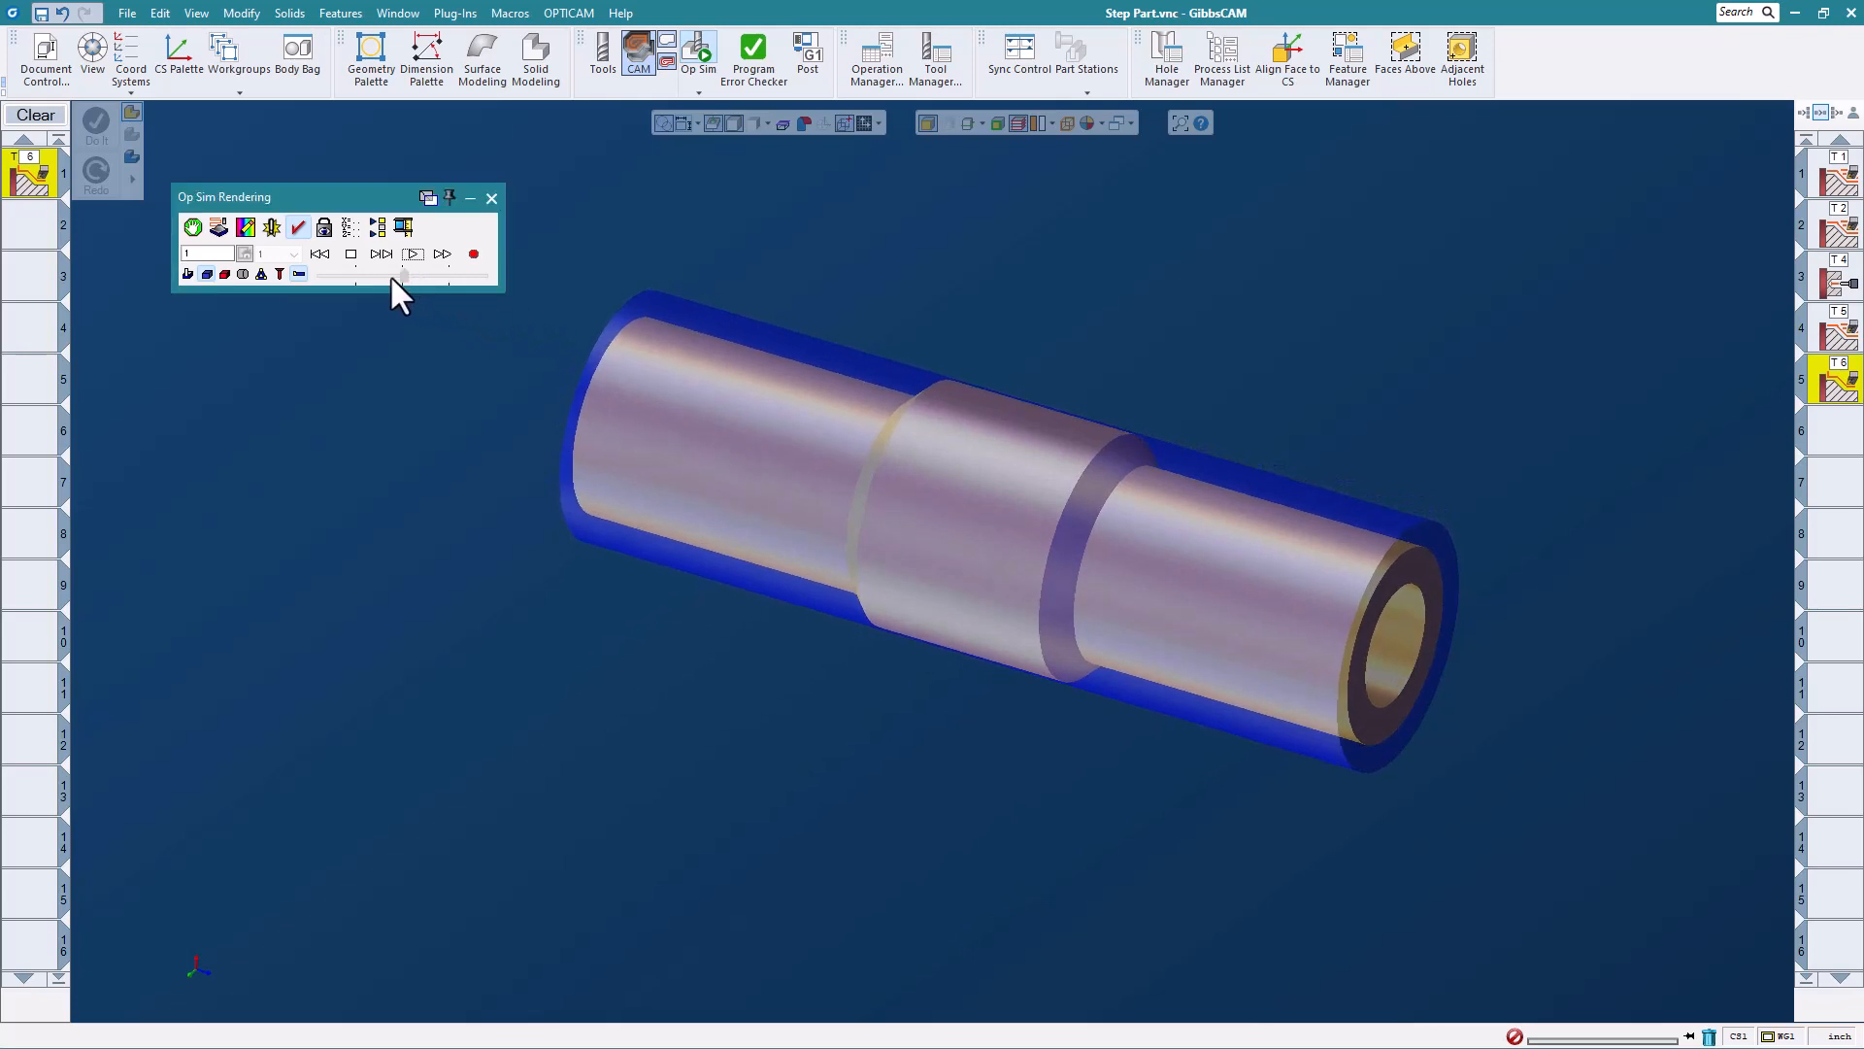
click(413, 254)
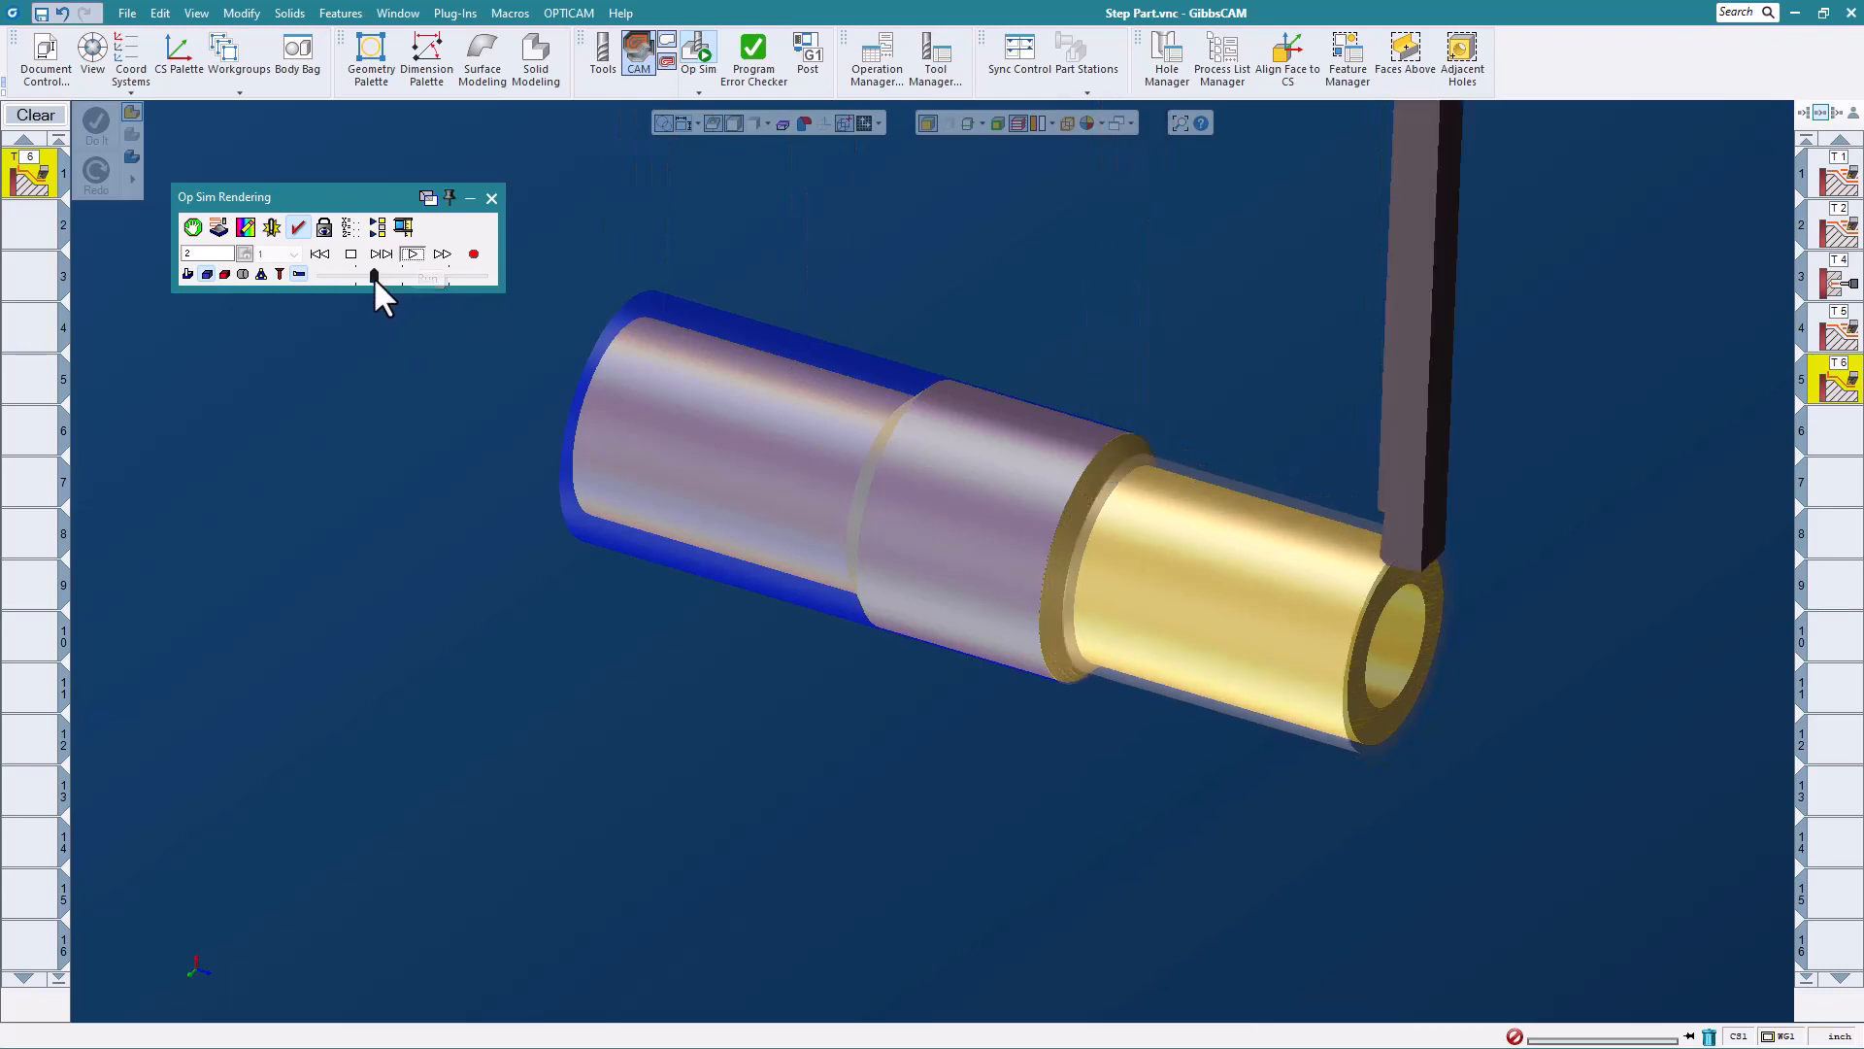
drag(374, 276, 385, 282)
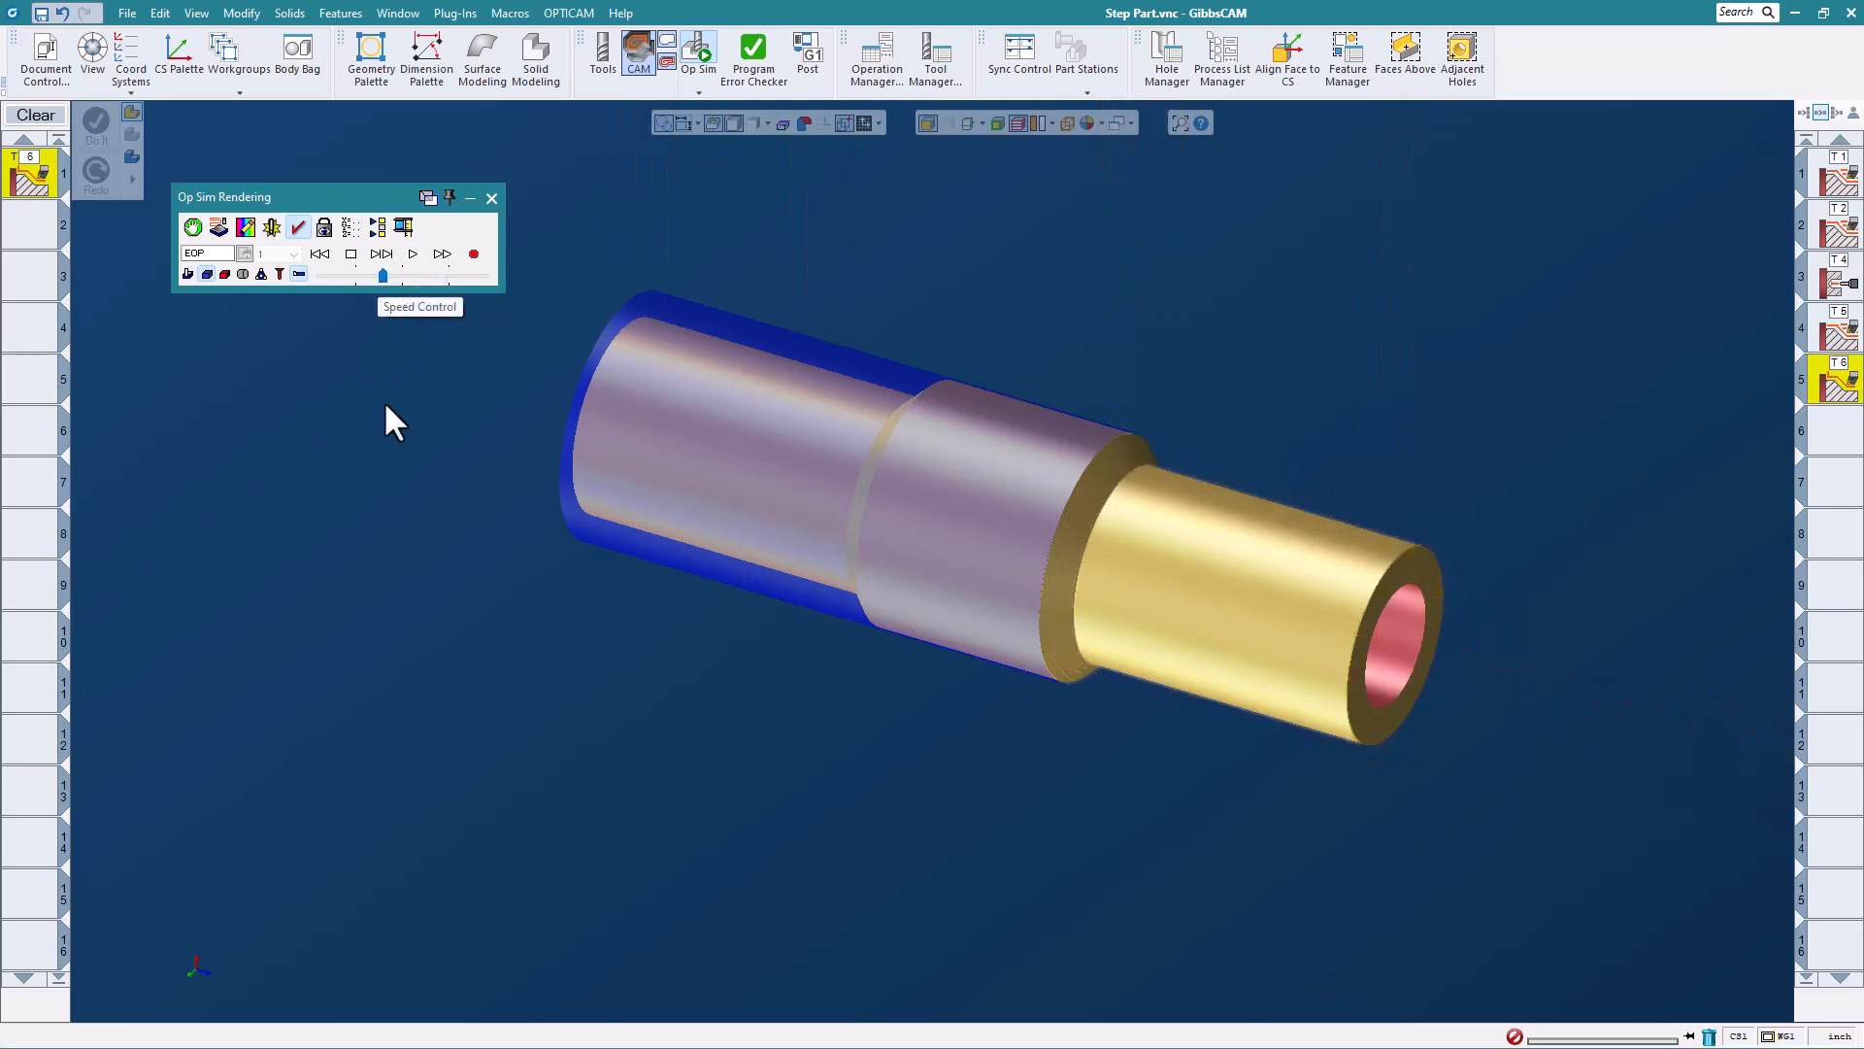
scroll(696, 557, down, 3)
middle_drag(873, 657, 750, 636)
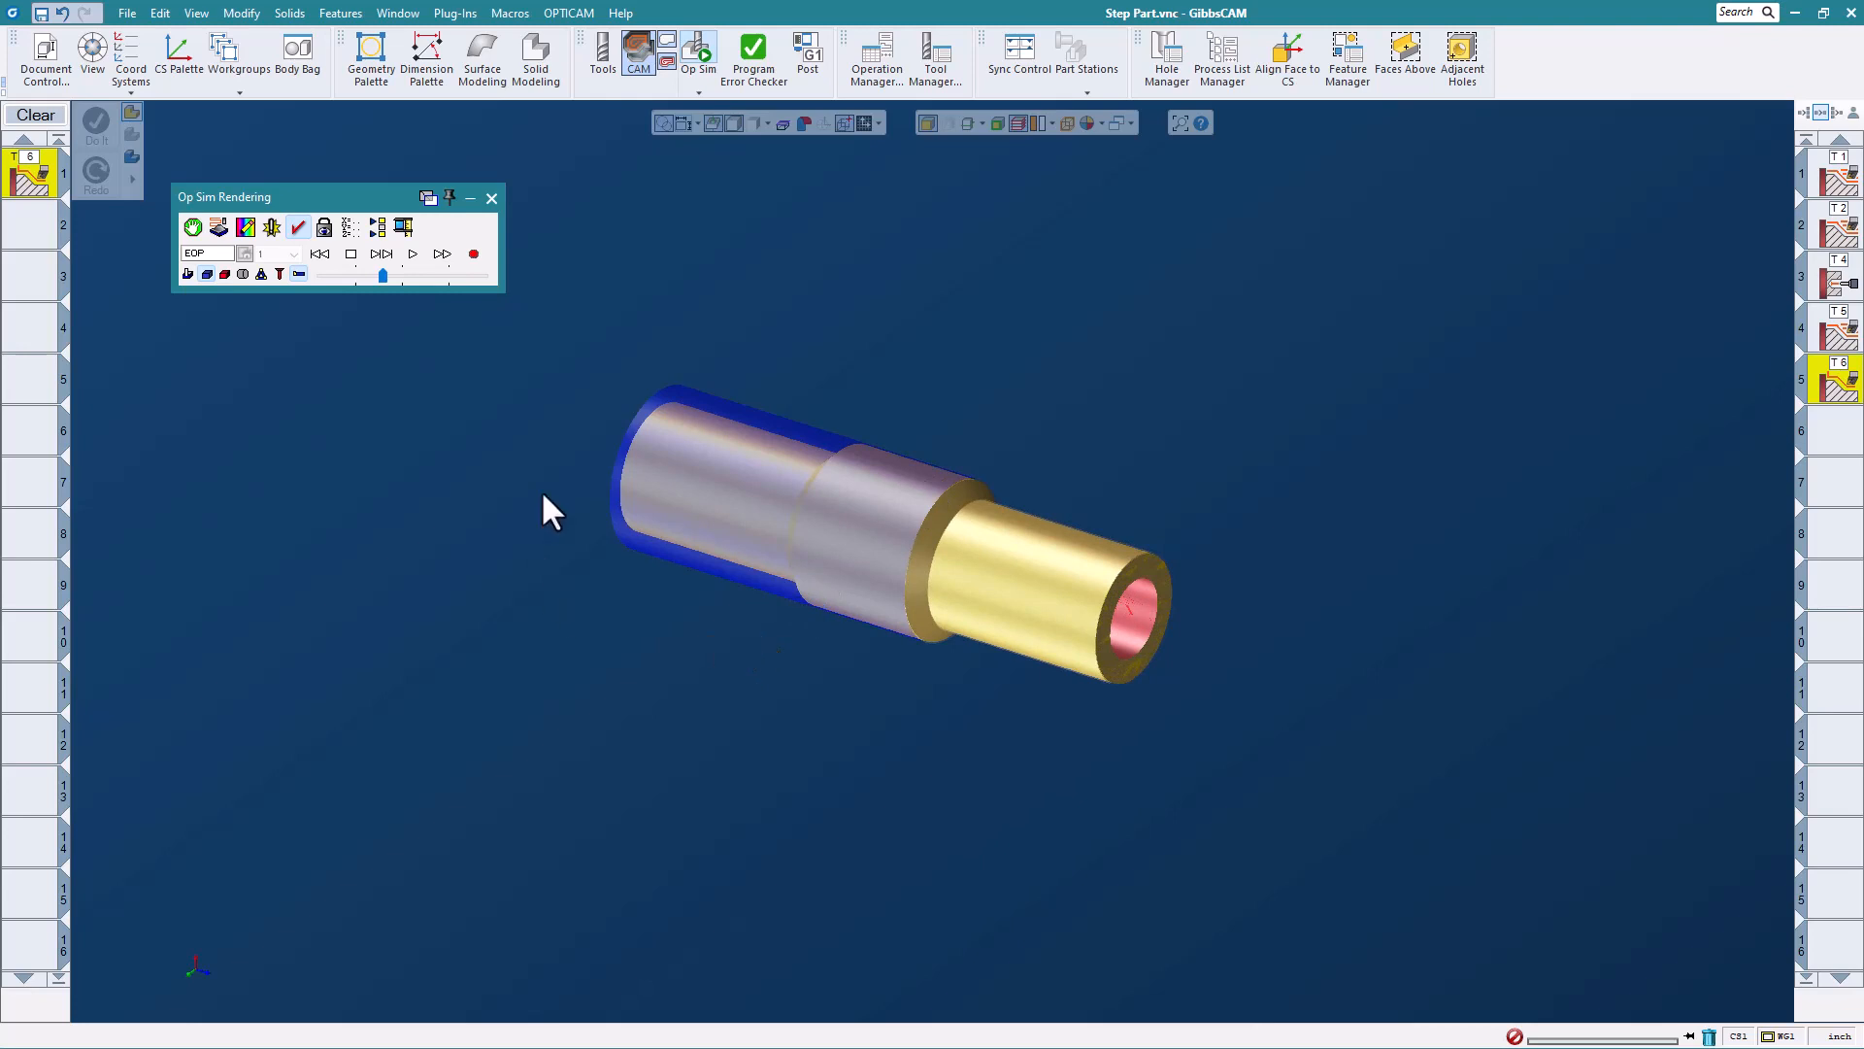
click(492, 198)
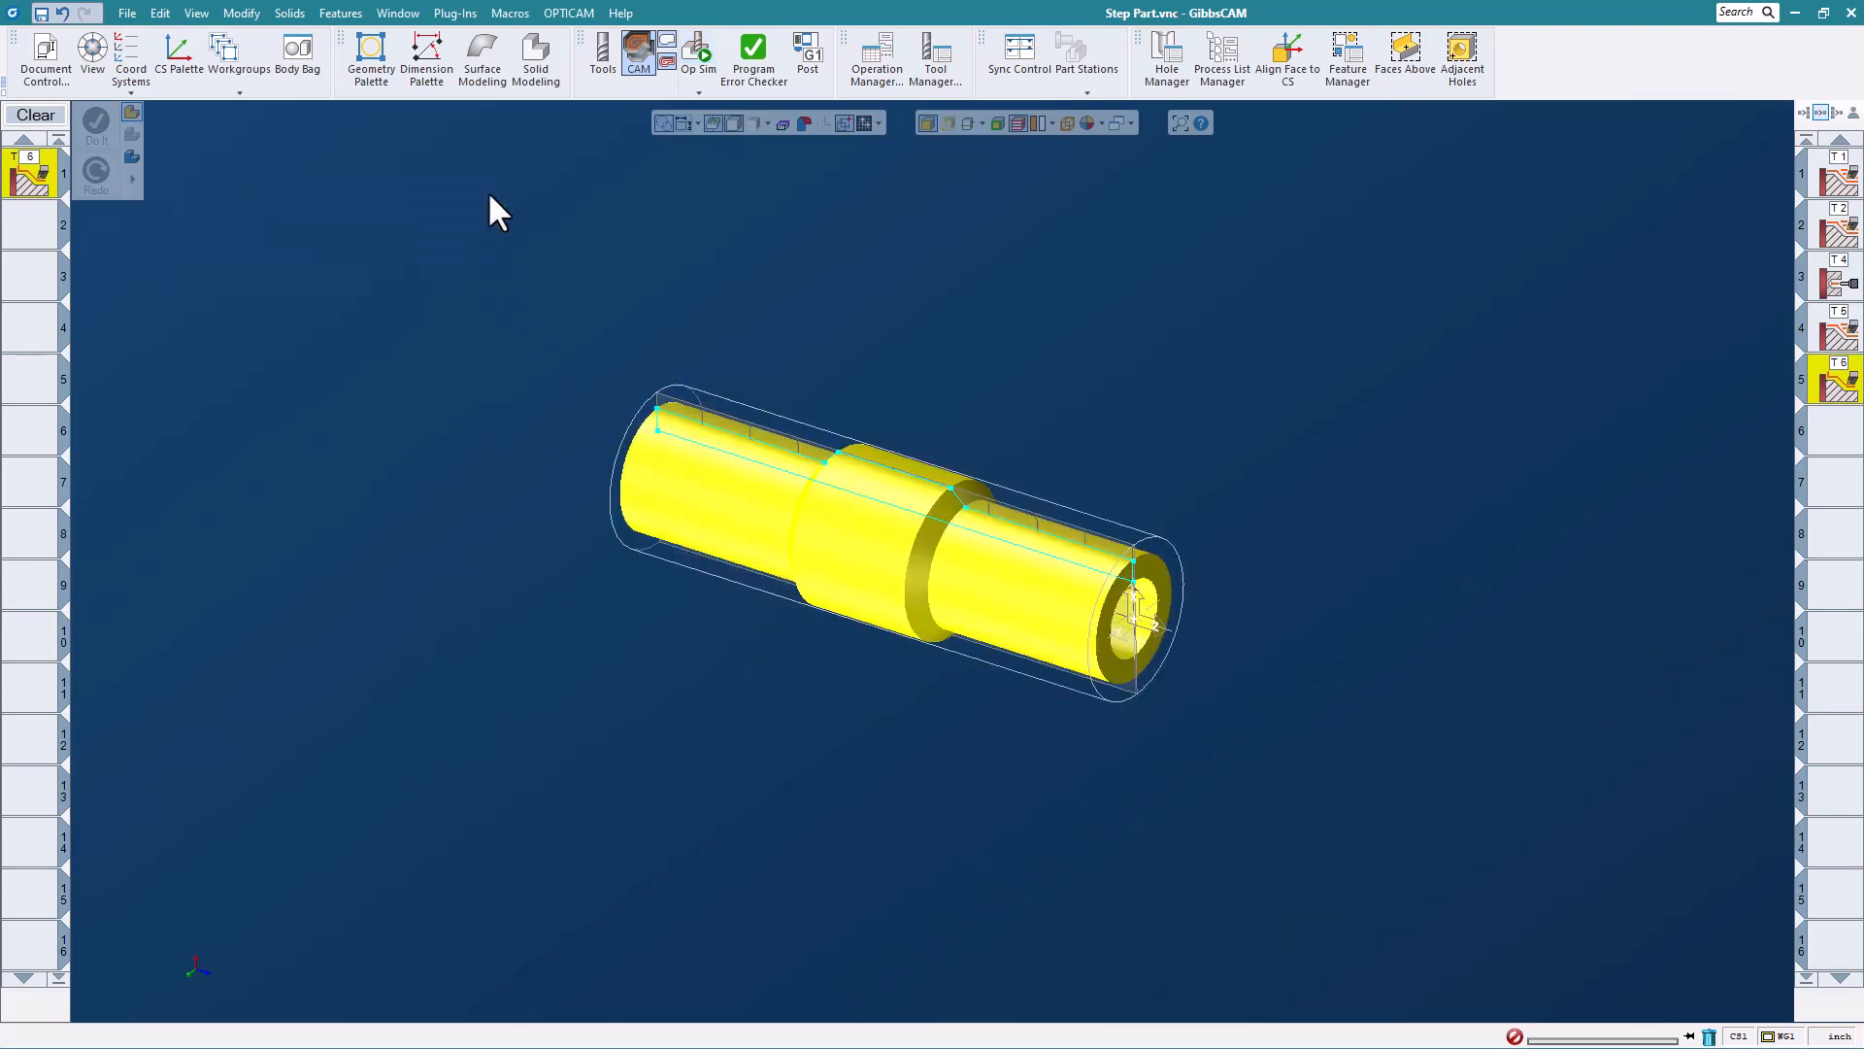
- Rerun the lathe step macro without saving changes, creating the part with end length 1, outer diameter 3 and bore 1.5
click(510, 14)
click(542, 115)
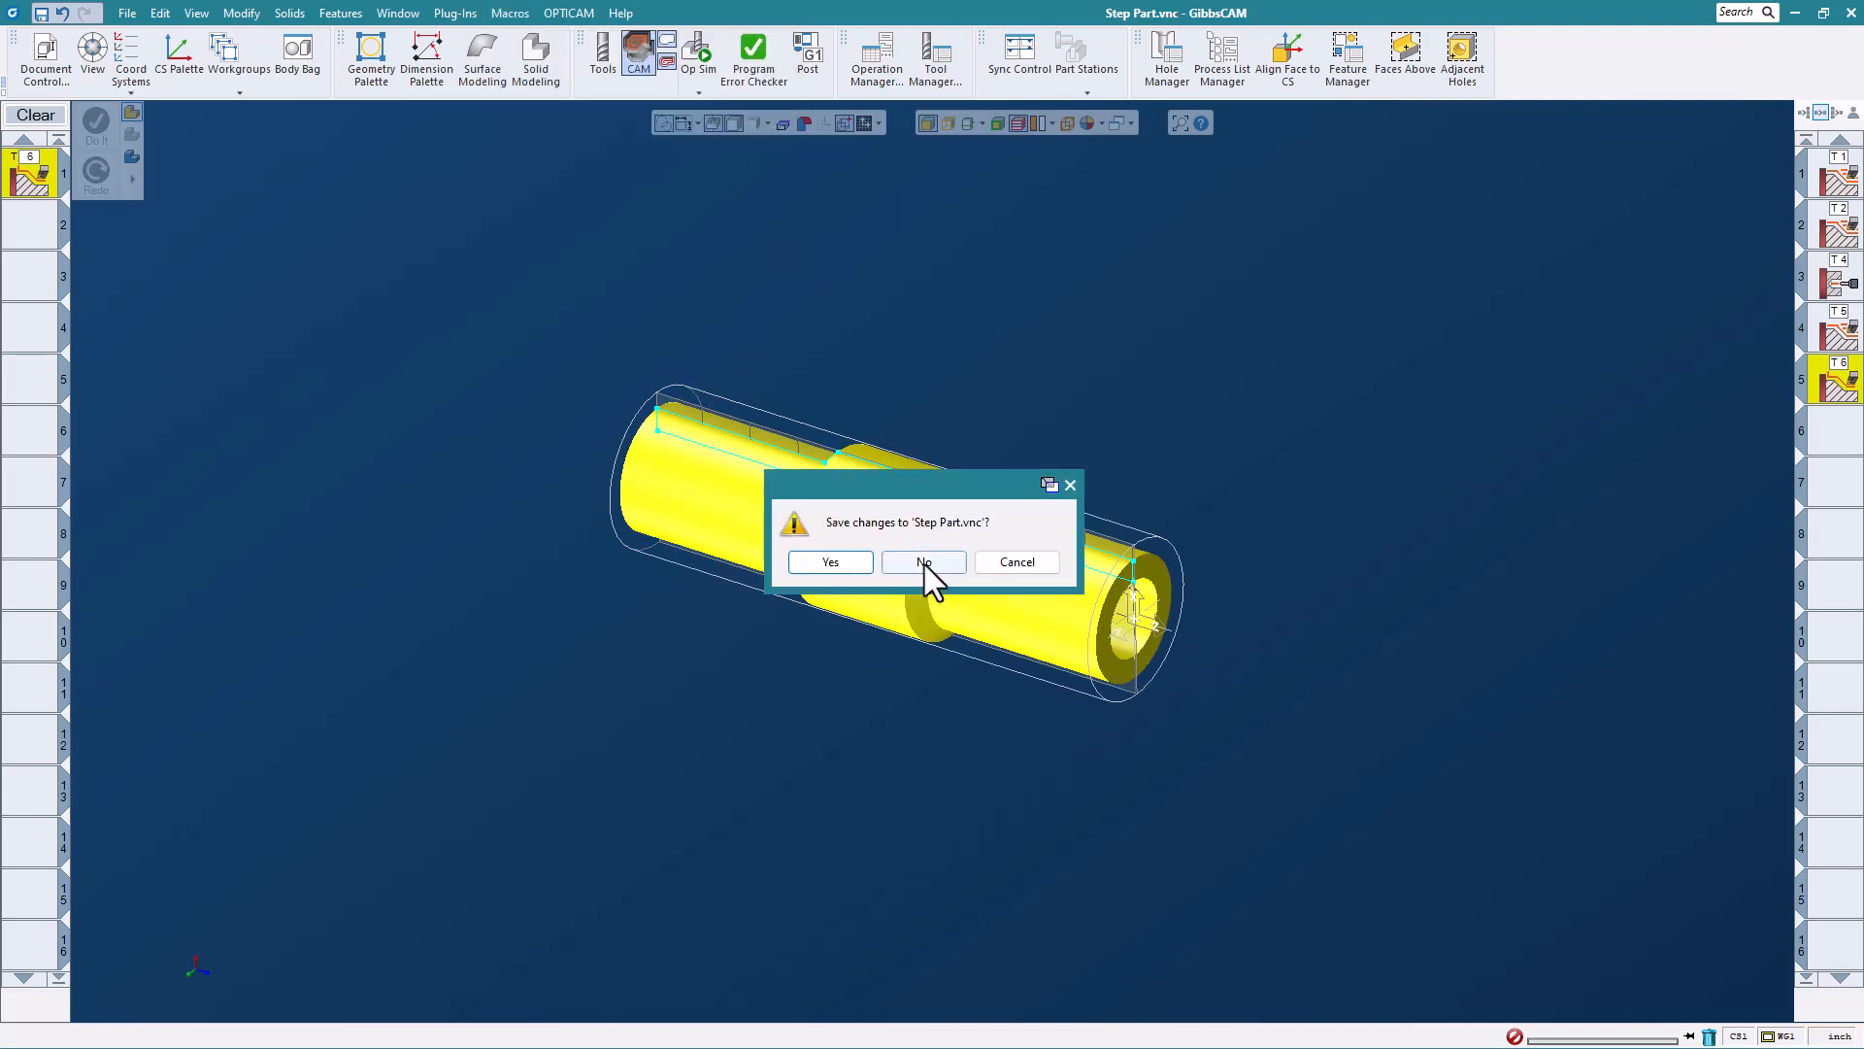
click(932, 561)
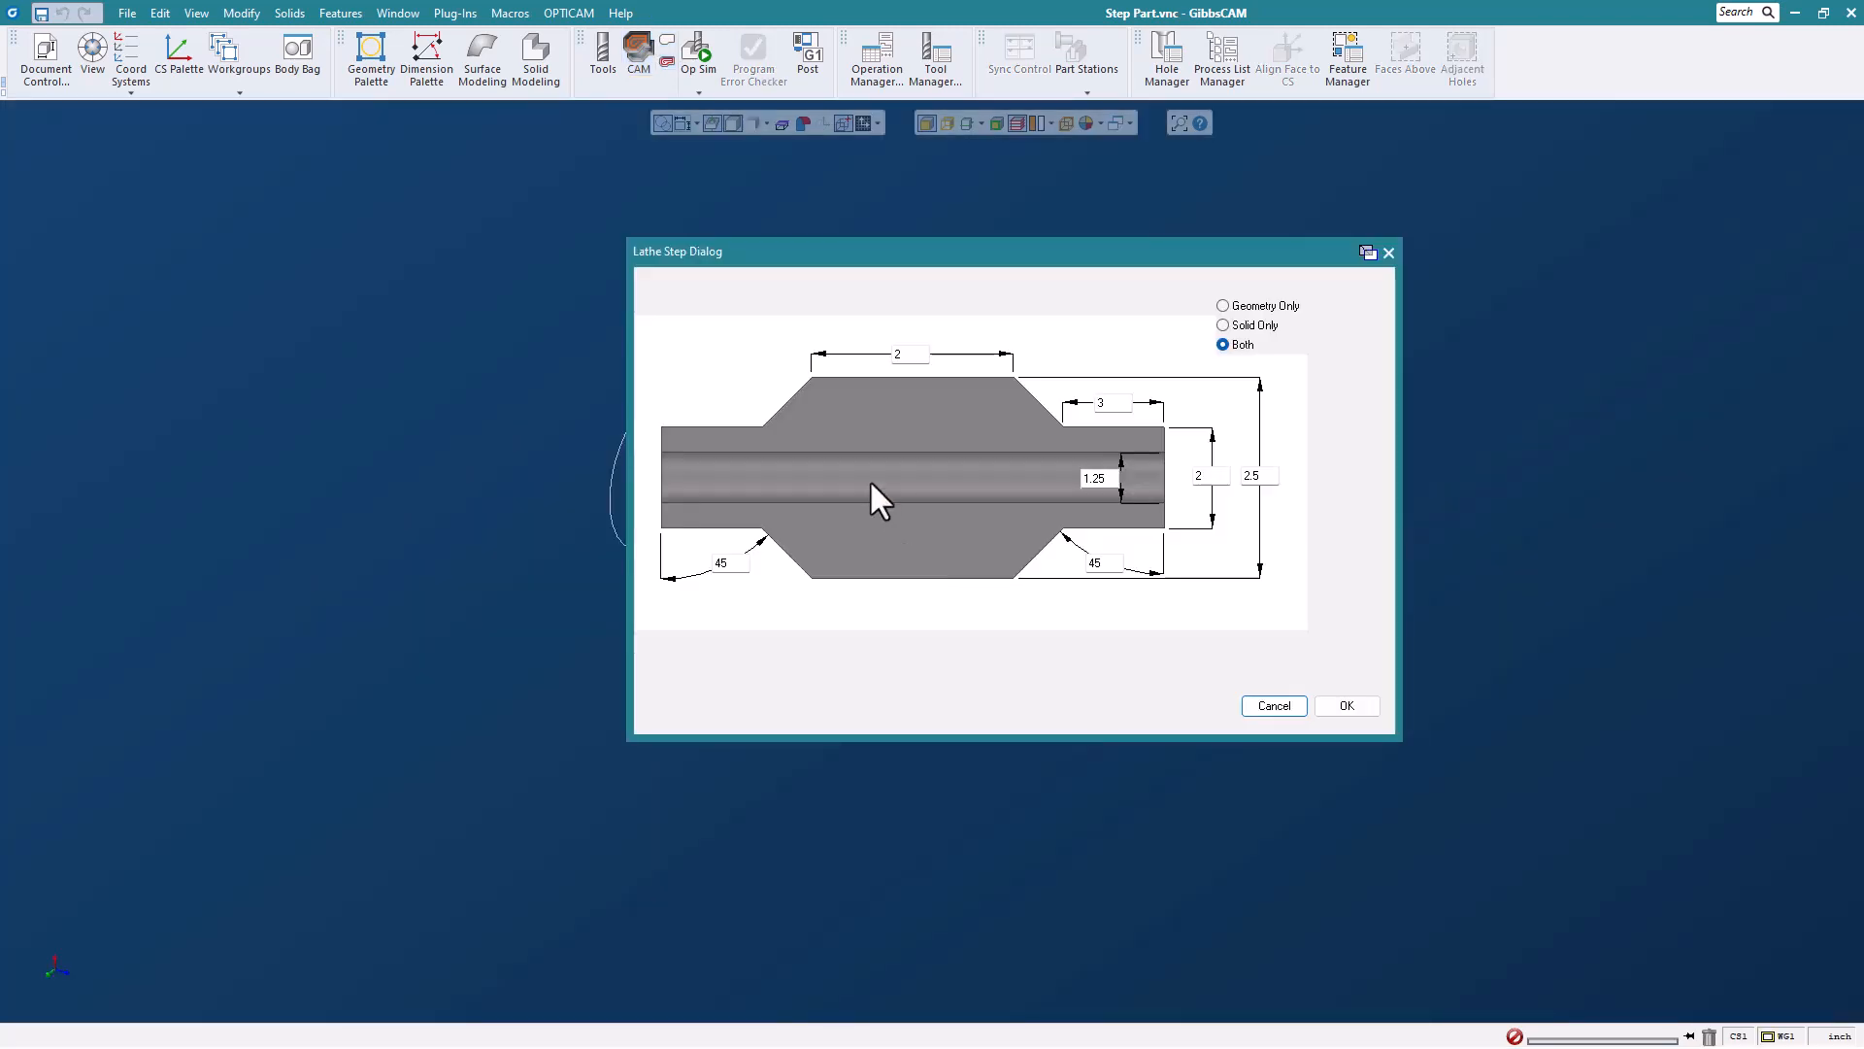
double_click(1120, 409)
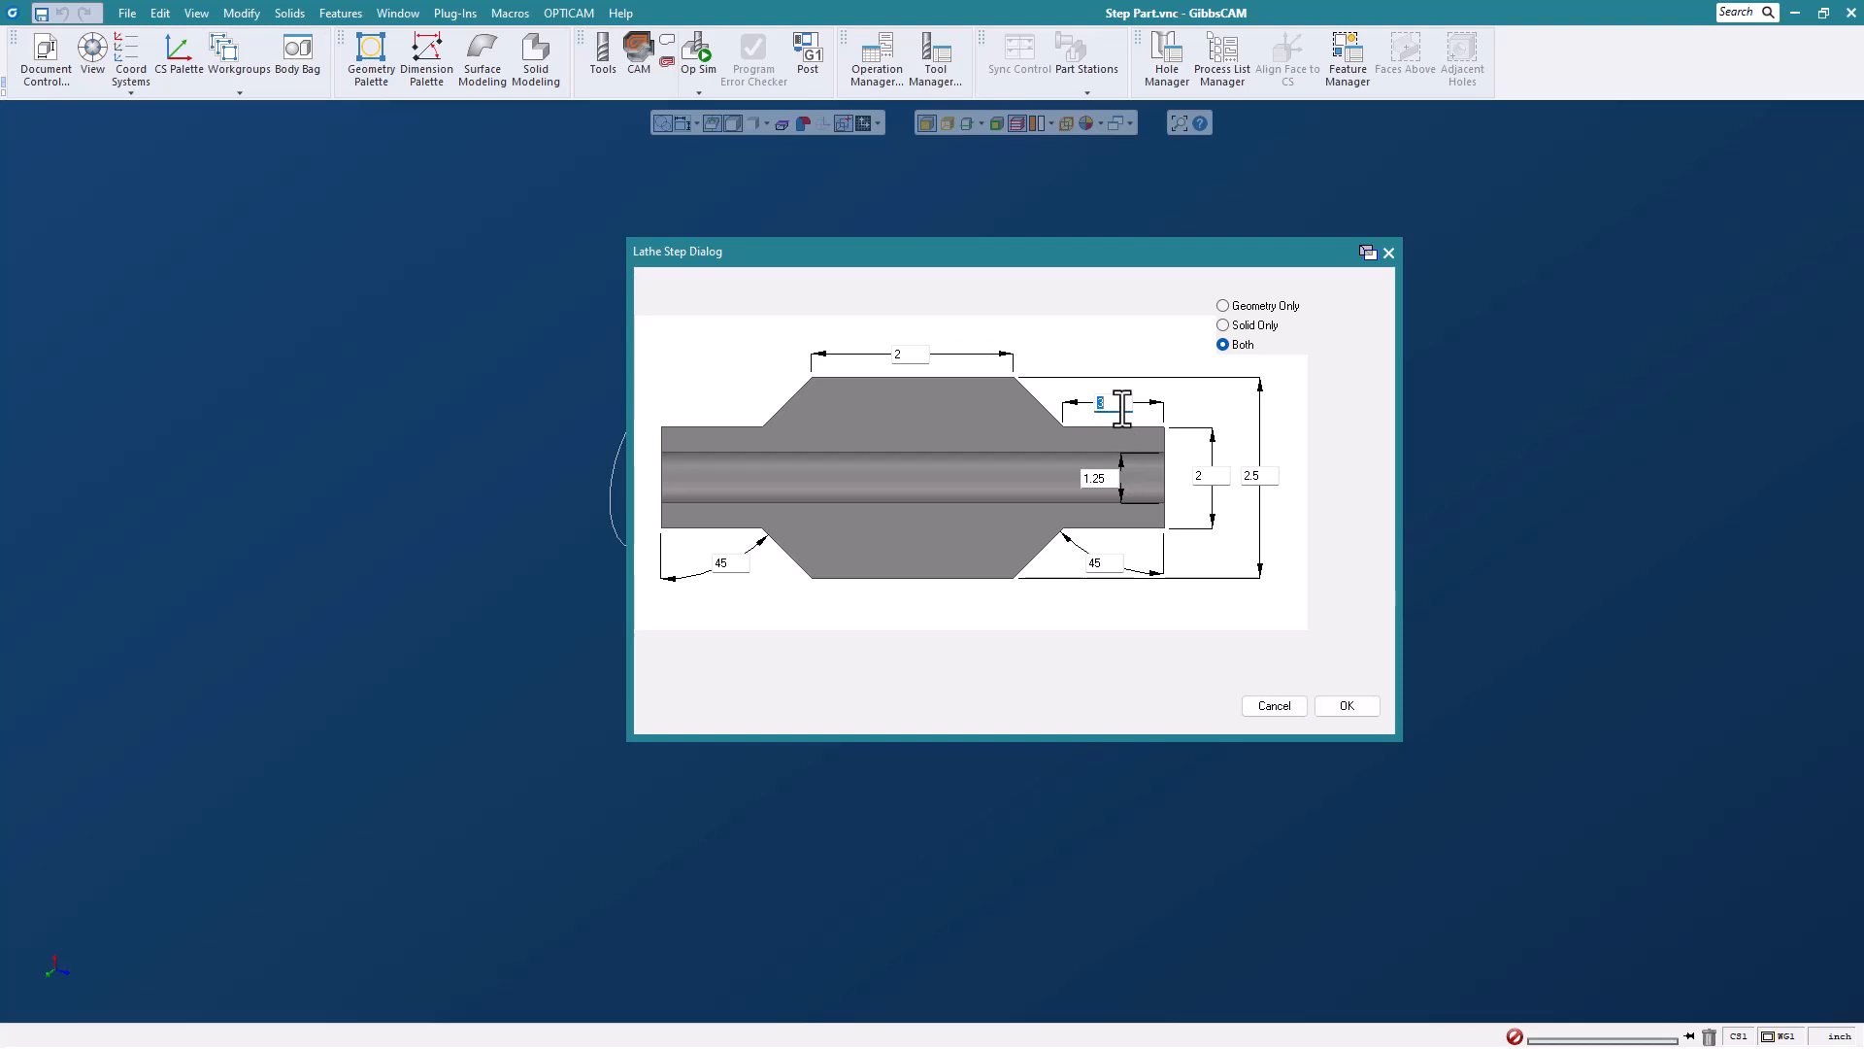
text(1)
double_click(1277, 481)
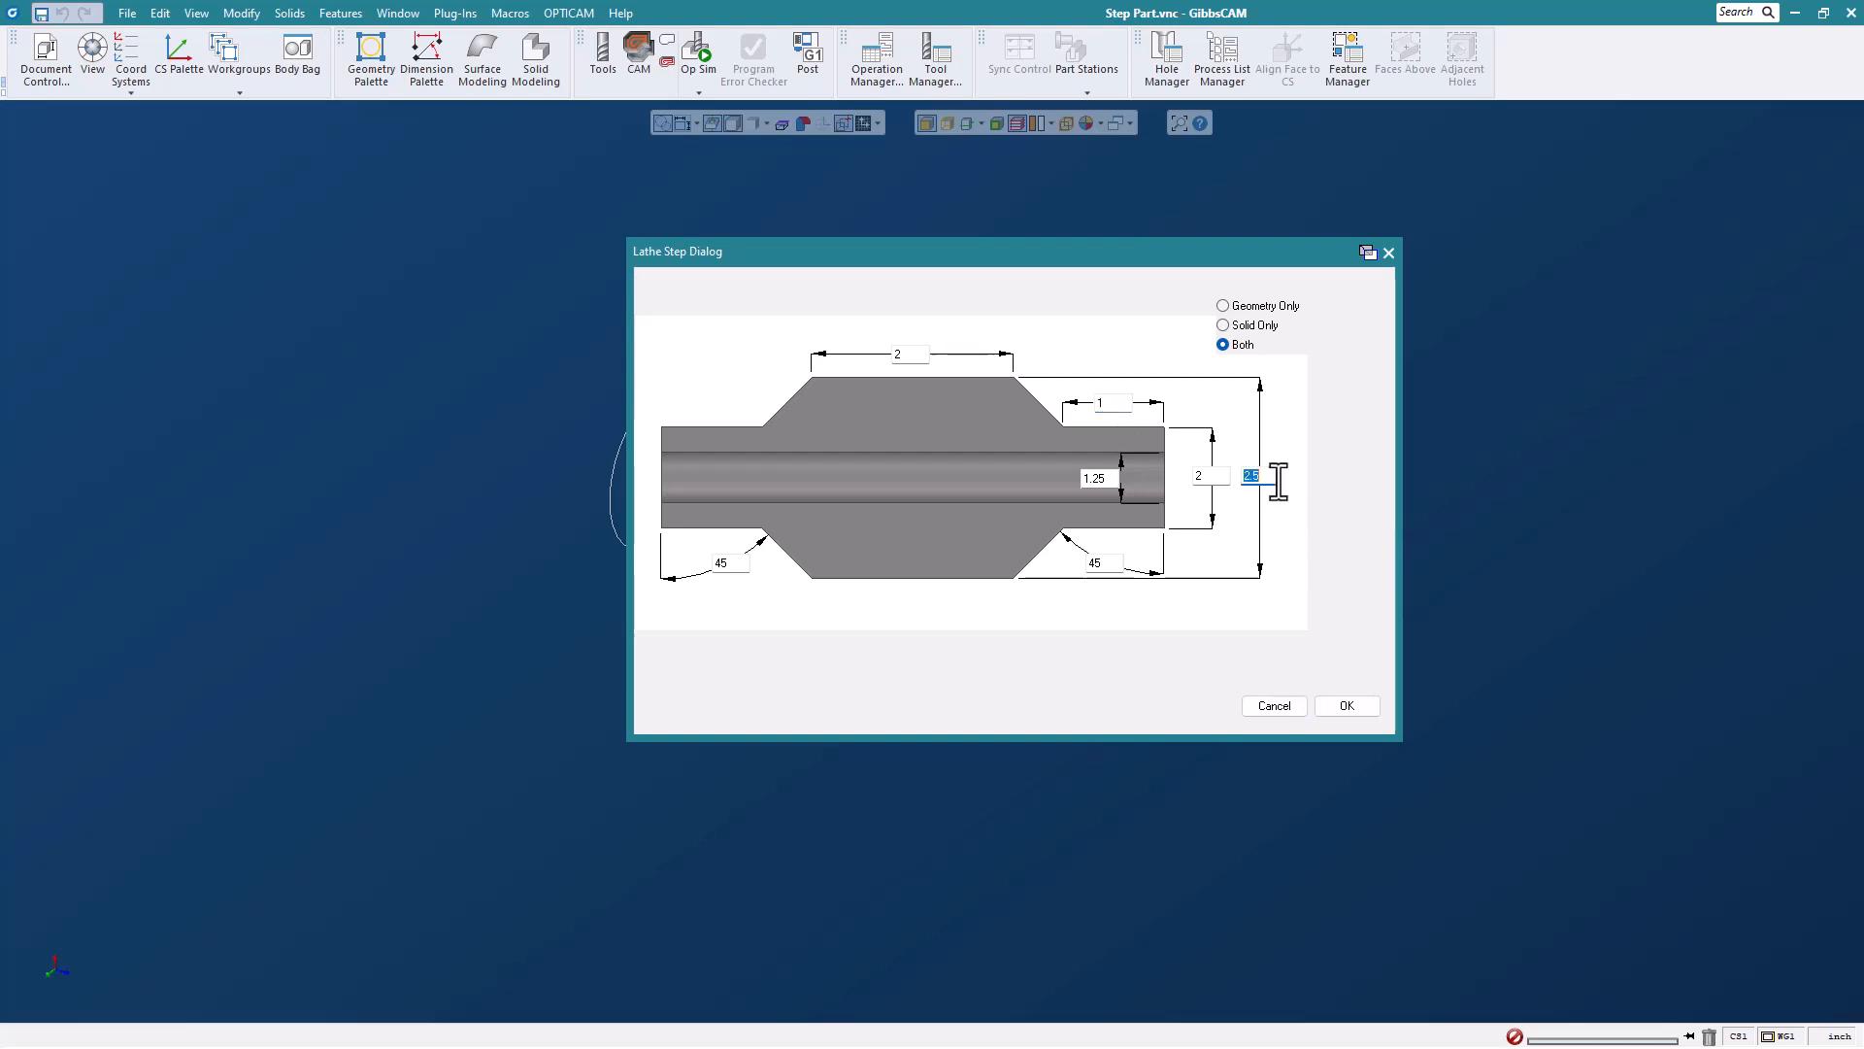
text(3.0)
double_click(1115, 476)
text(1.5)
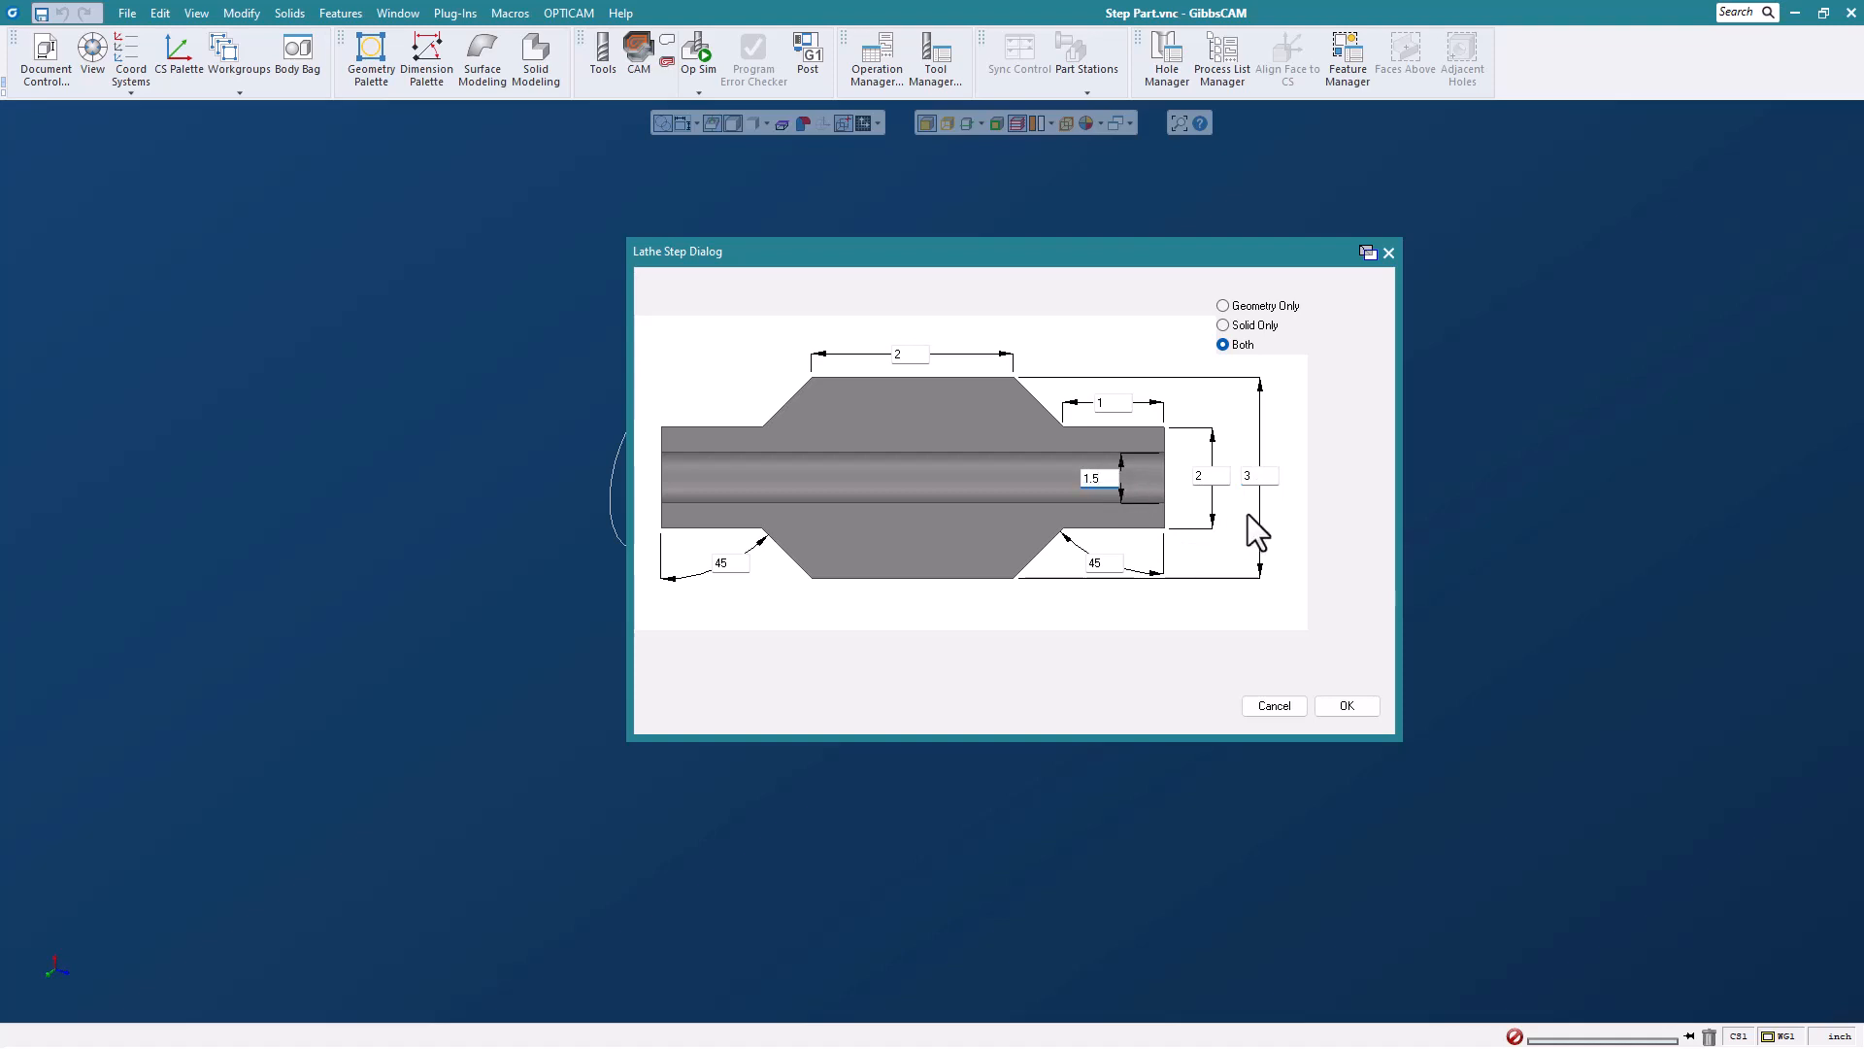
click(1346, 705)
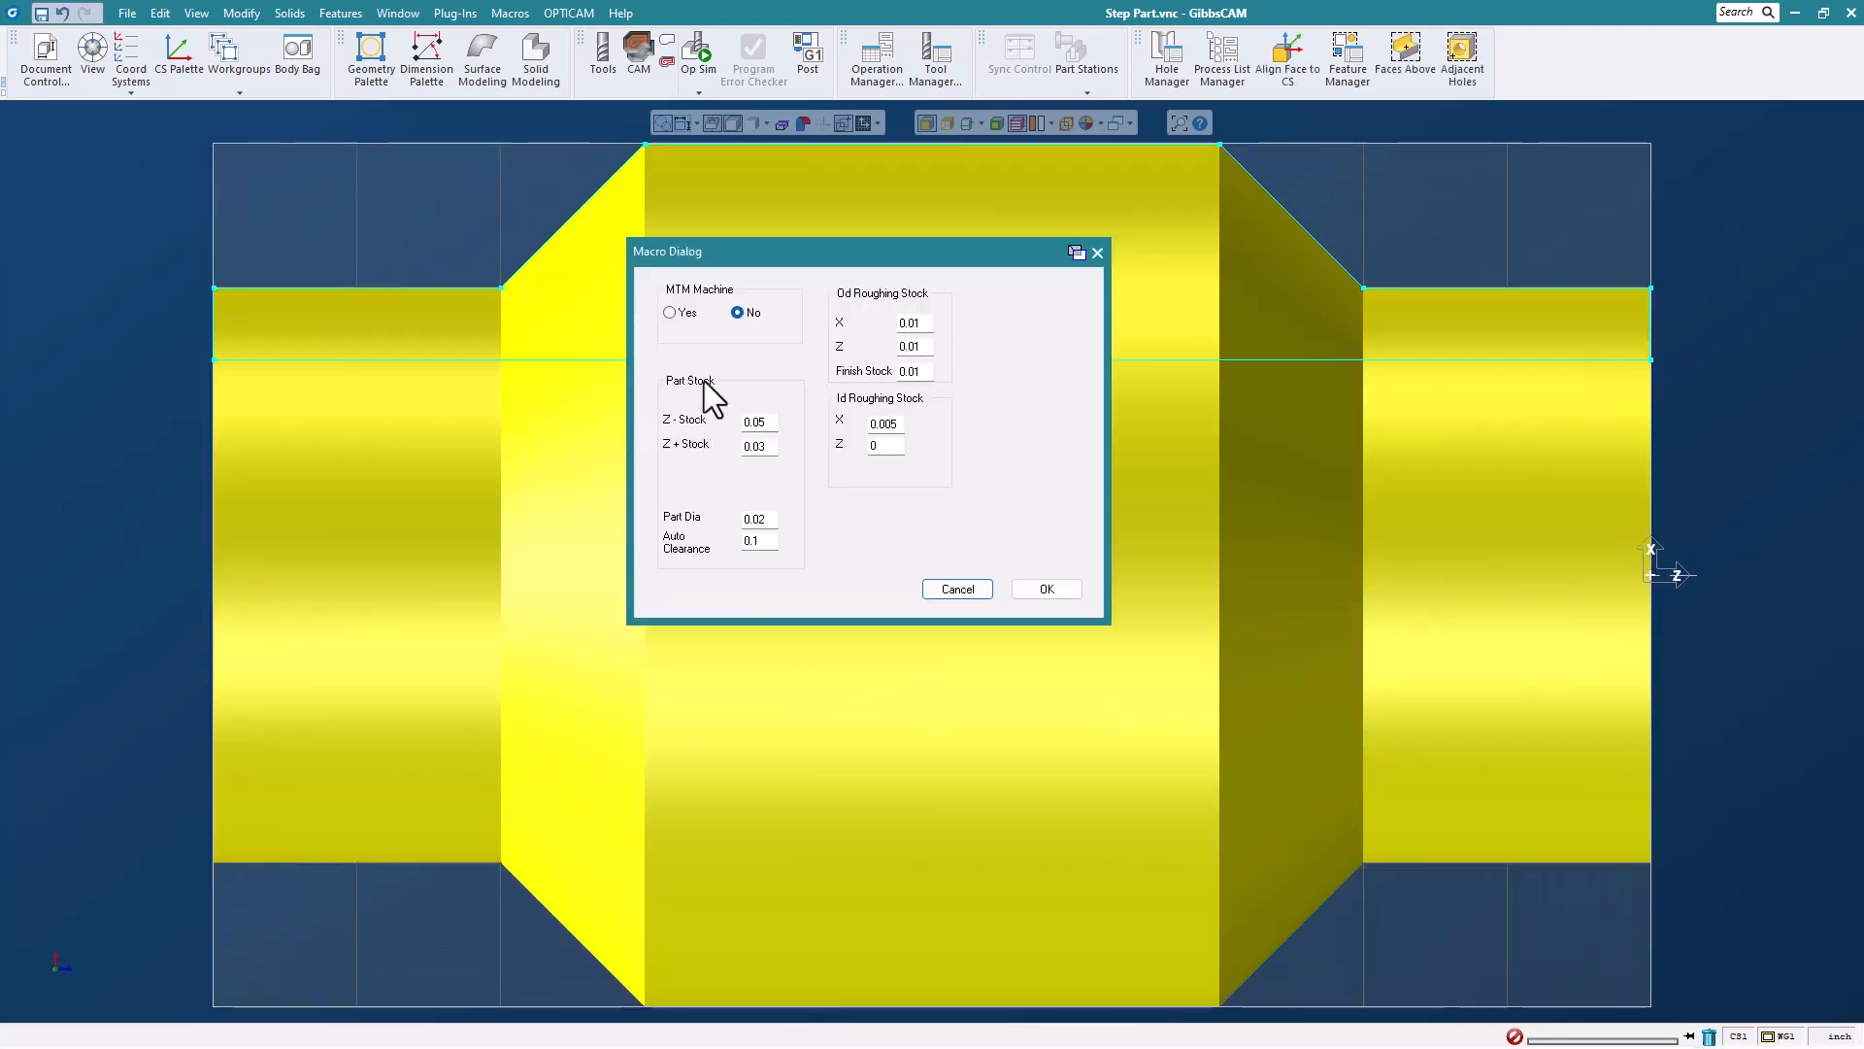
- Program the resized step part with the default macro stock settings, specifying that it has no grooves
click(1047, 588)
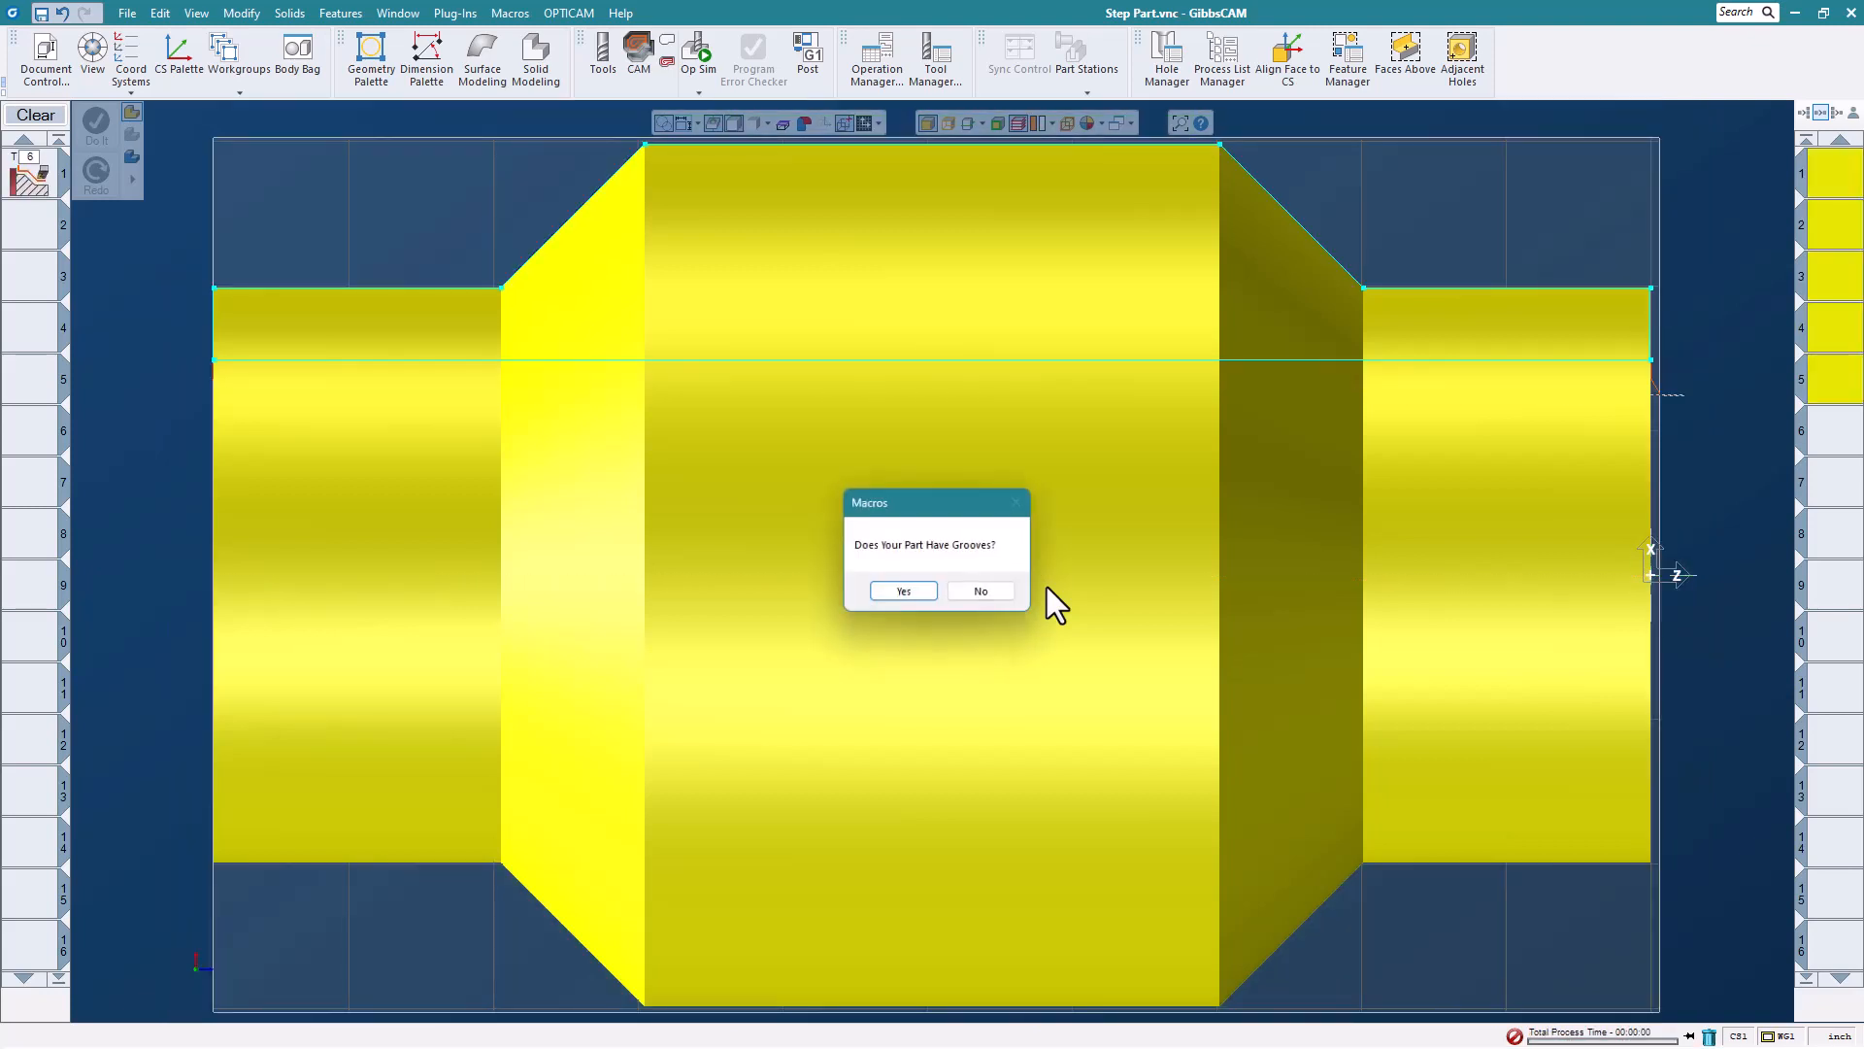
click(981, 595)
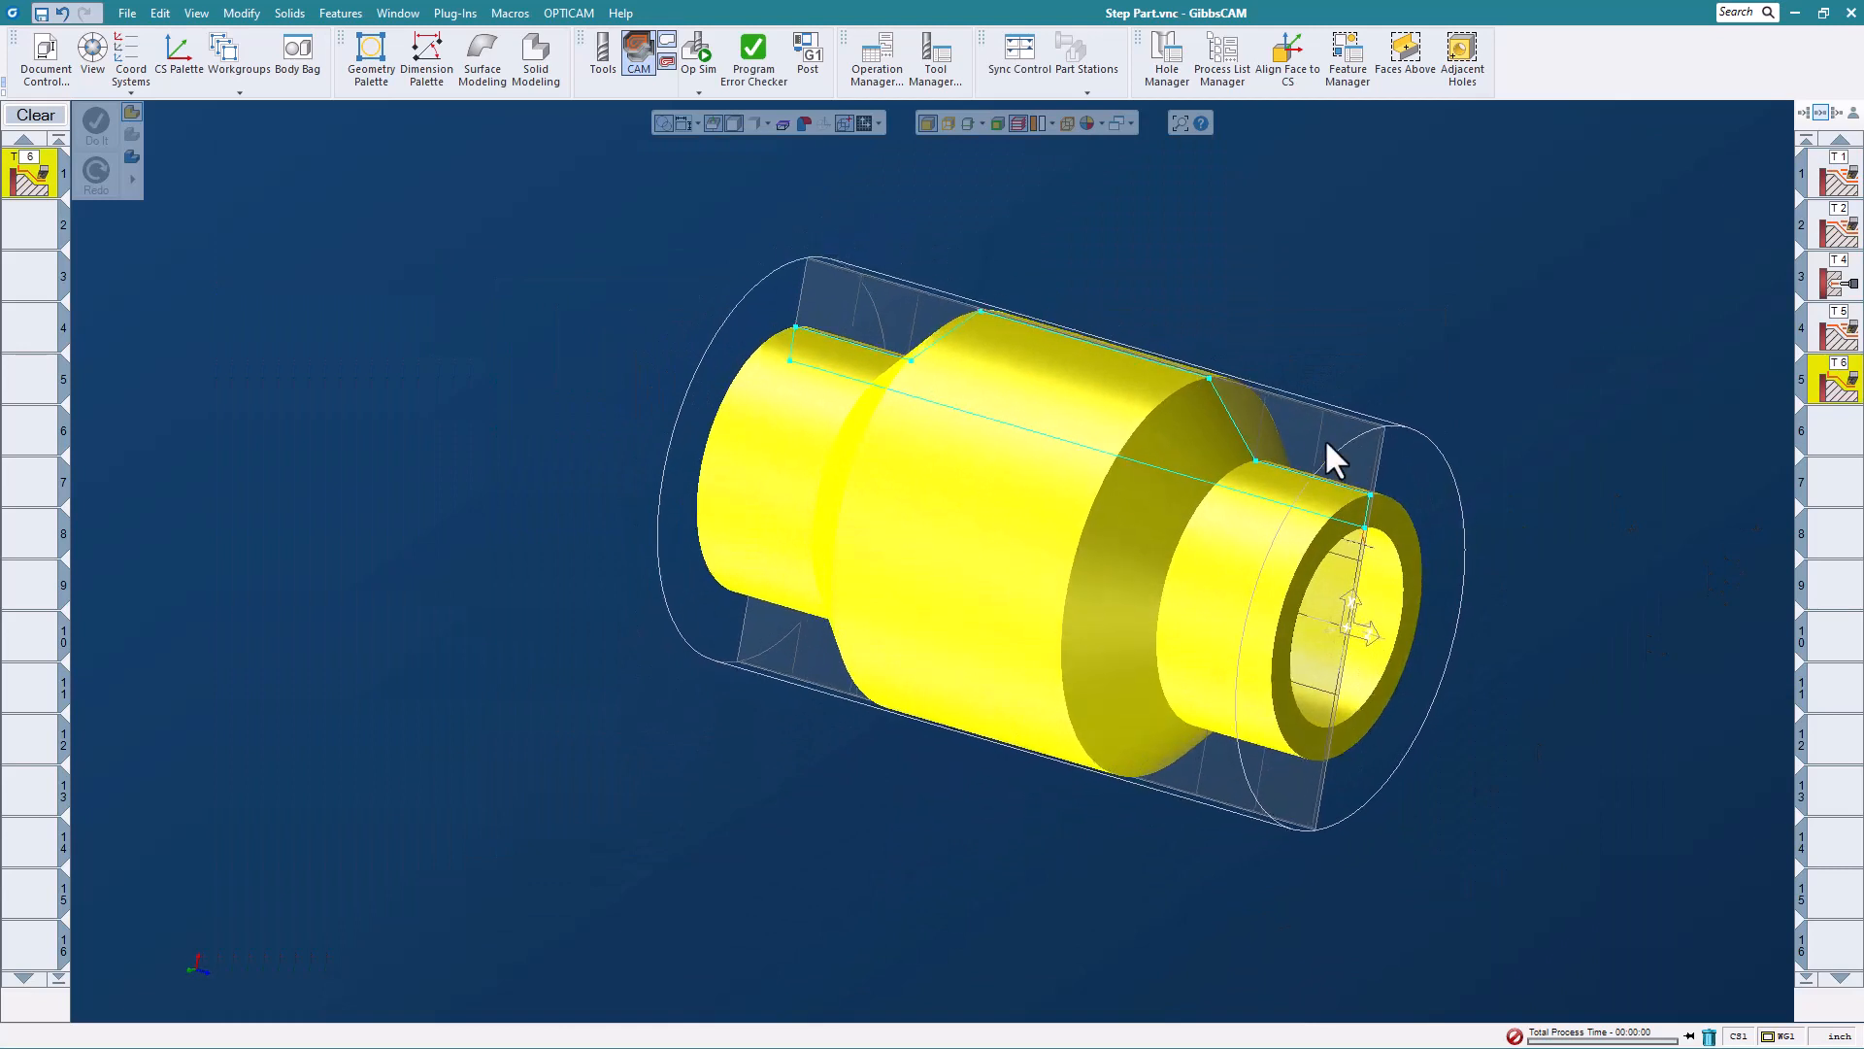
- Play the resized step part's operations in Op Sim to the end and examine the simulated cuts
click(701, 62)
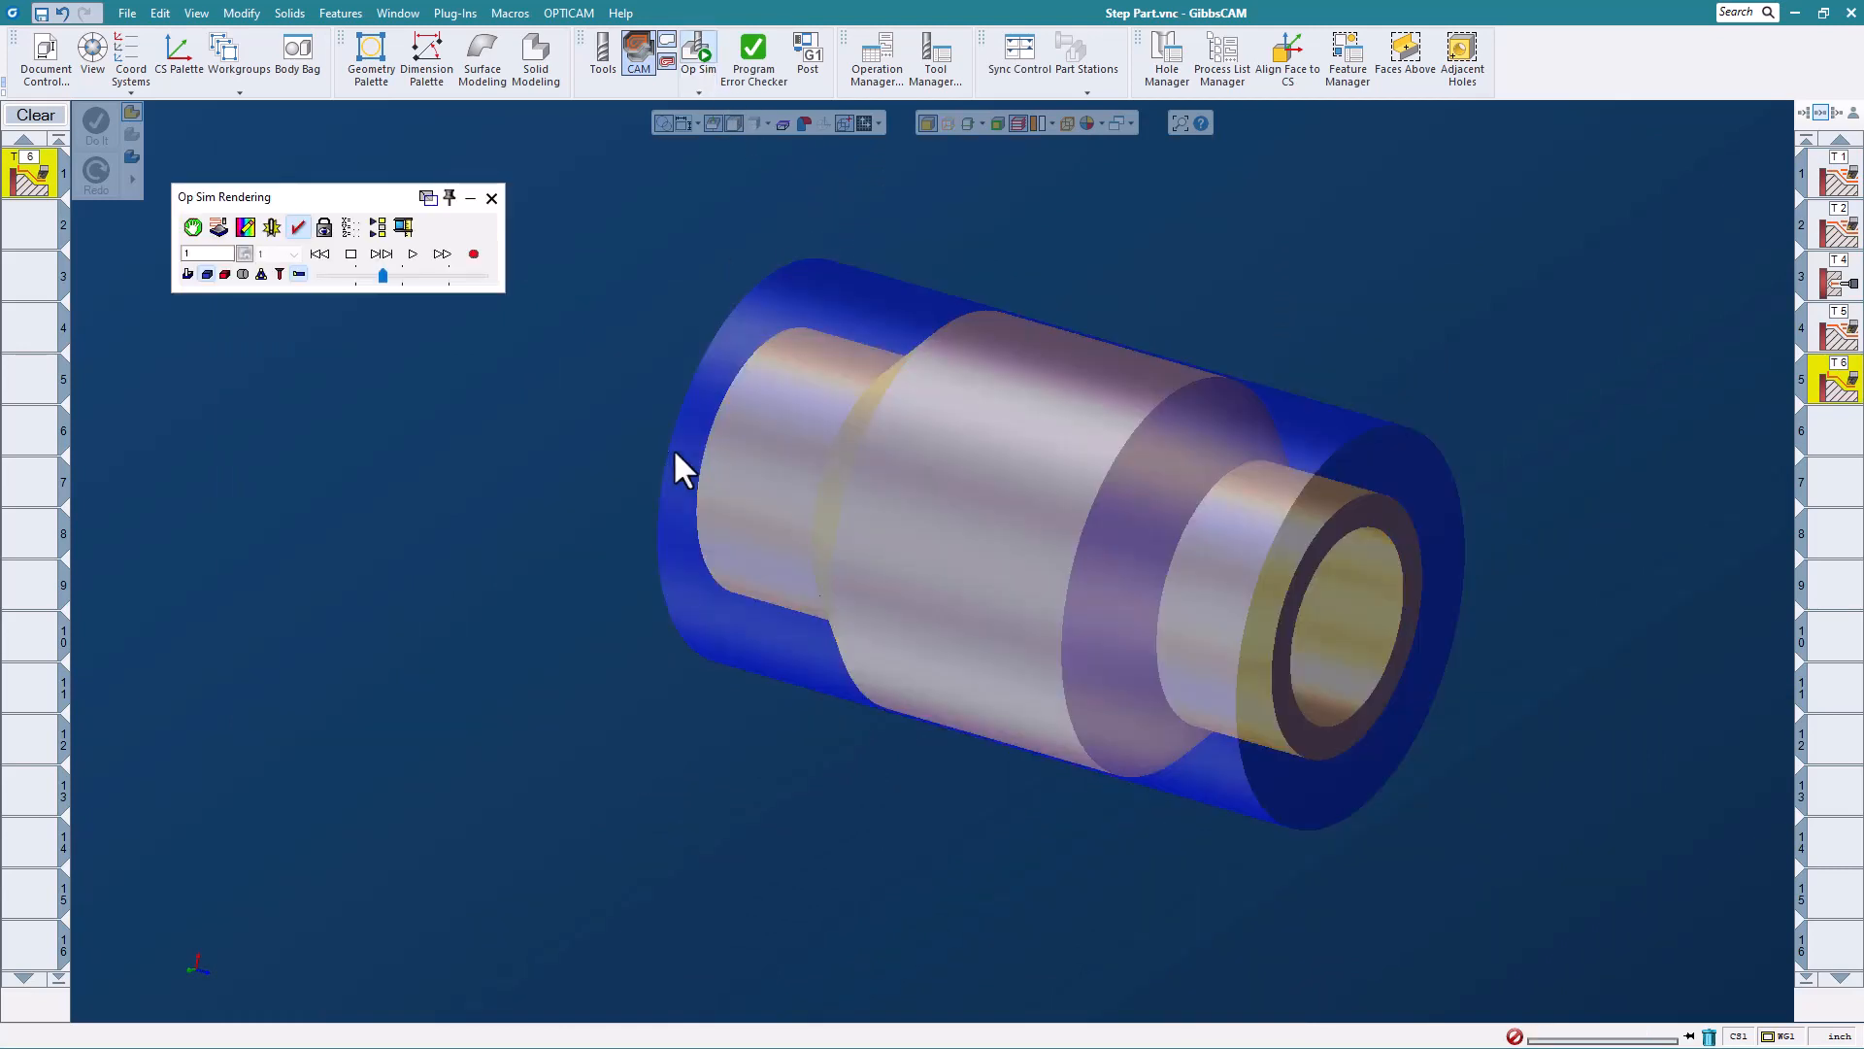
click(413, 260)
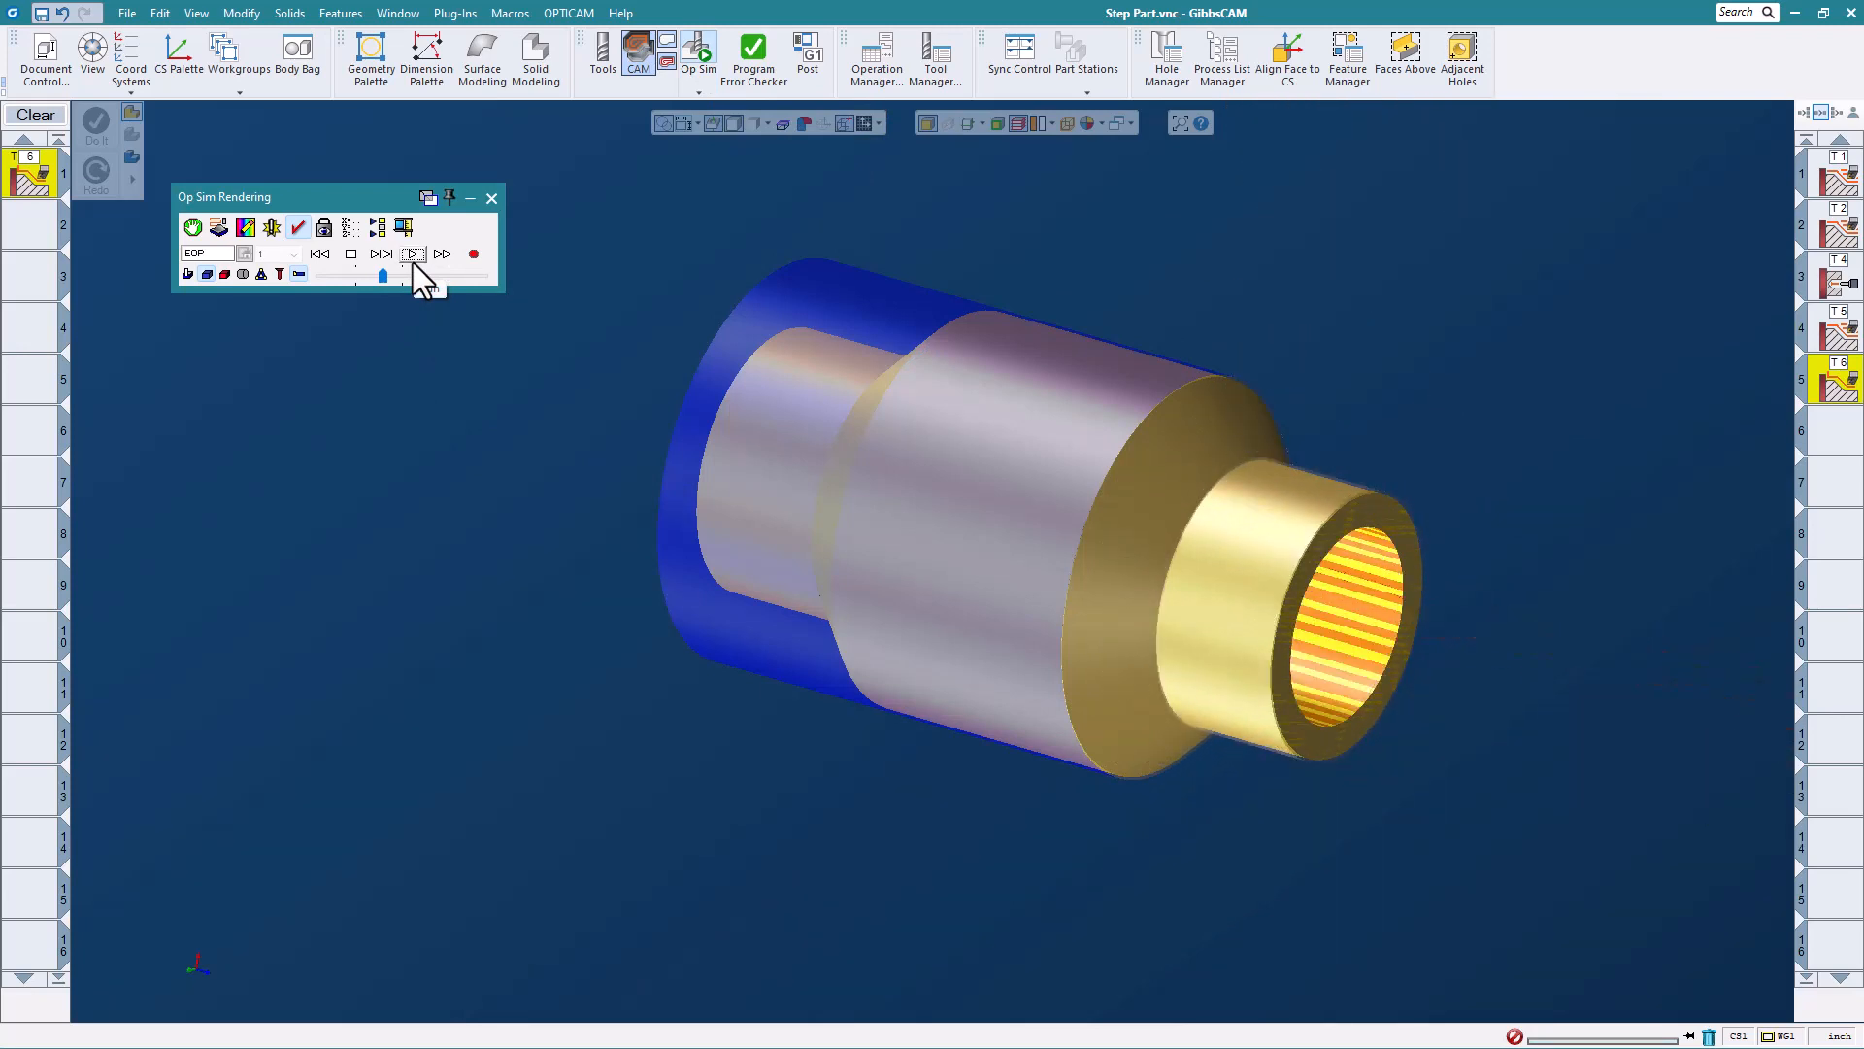
middle_drag(1184, 410, 1035, 490)
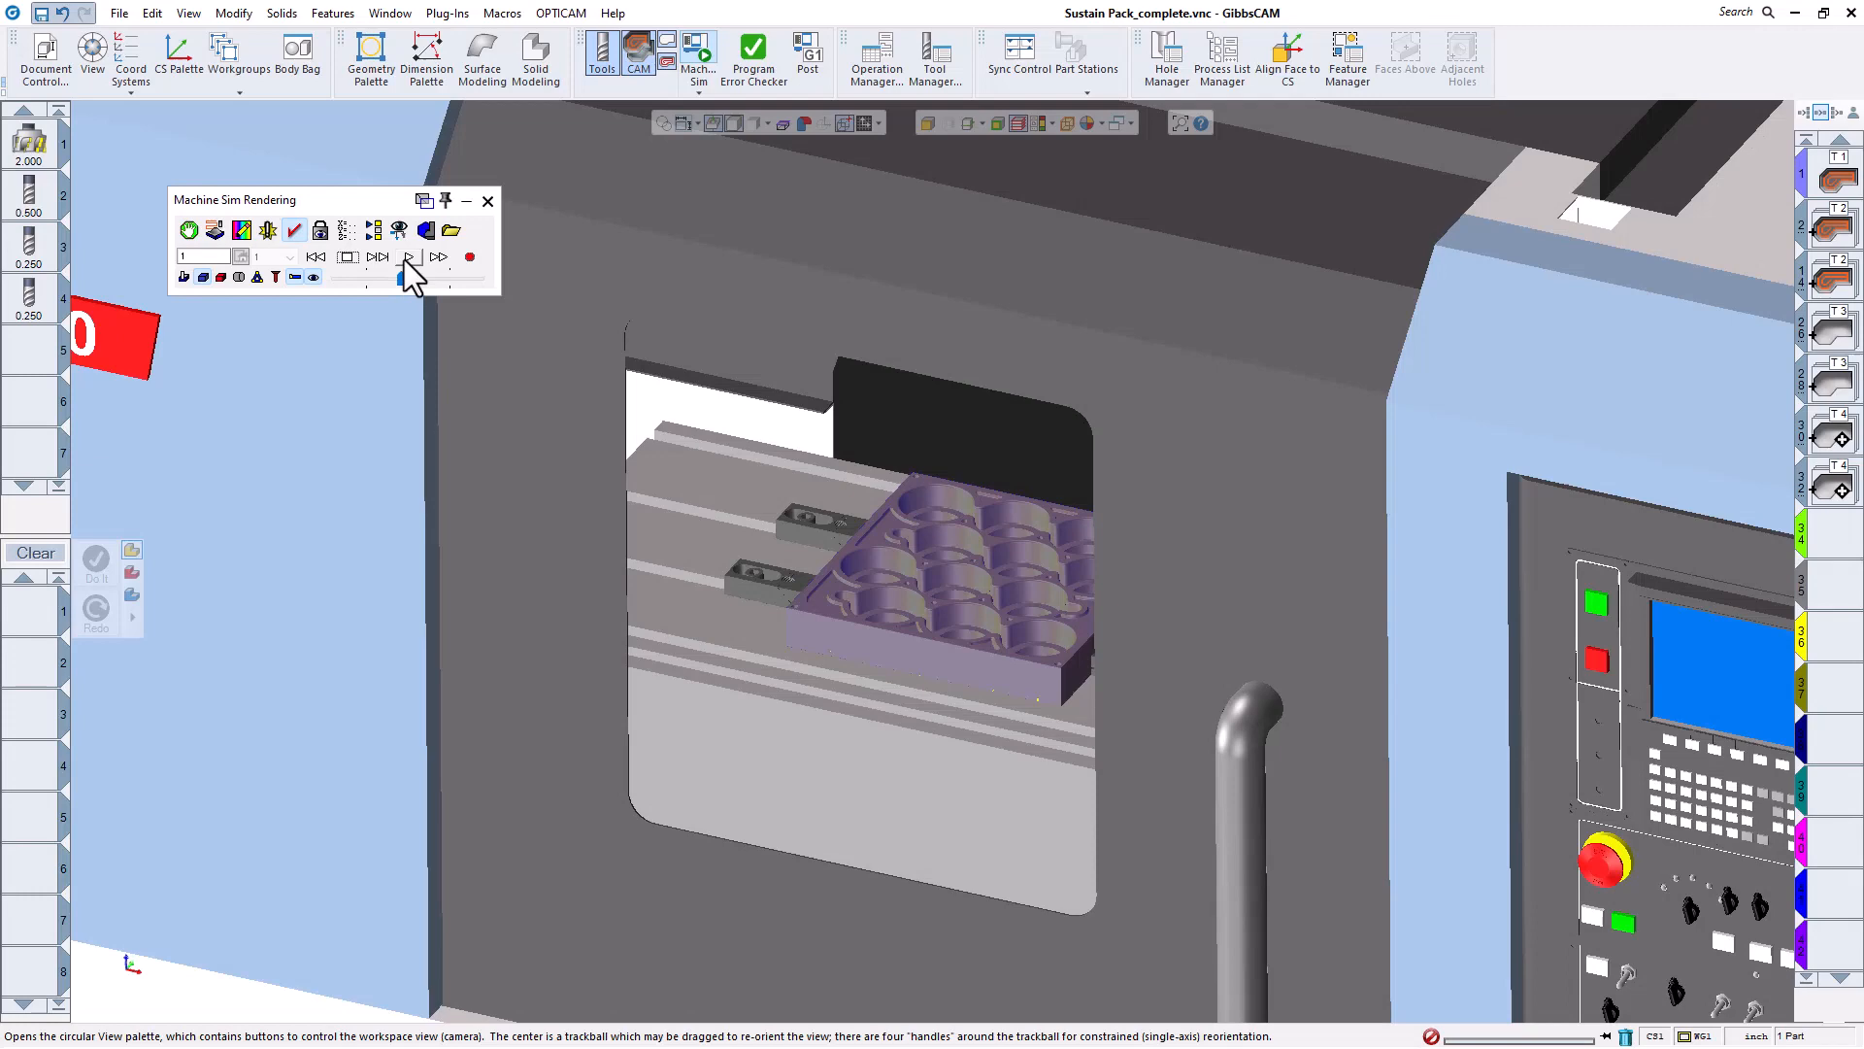
- Play the Machine Sim of the Sustain Pack_complete part and the Op Sim of Step Part_complete
click(408, 257)
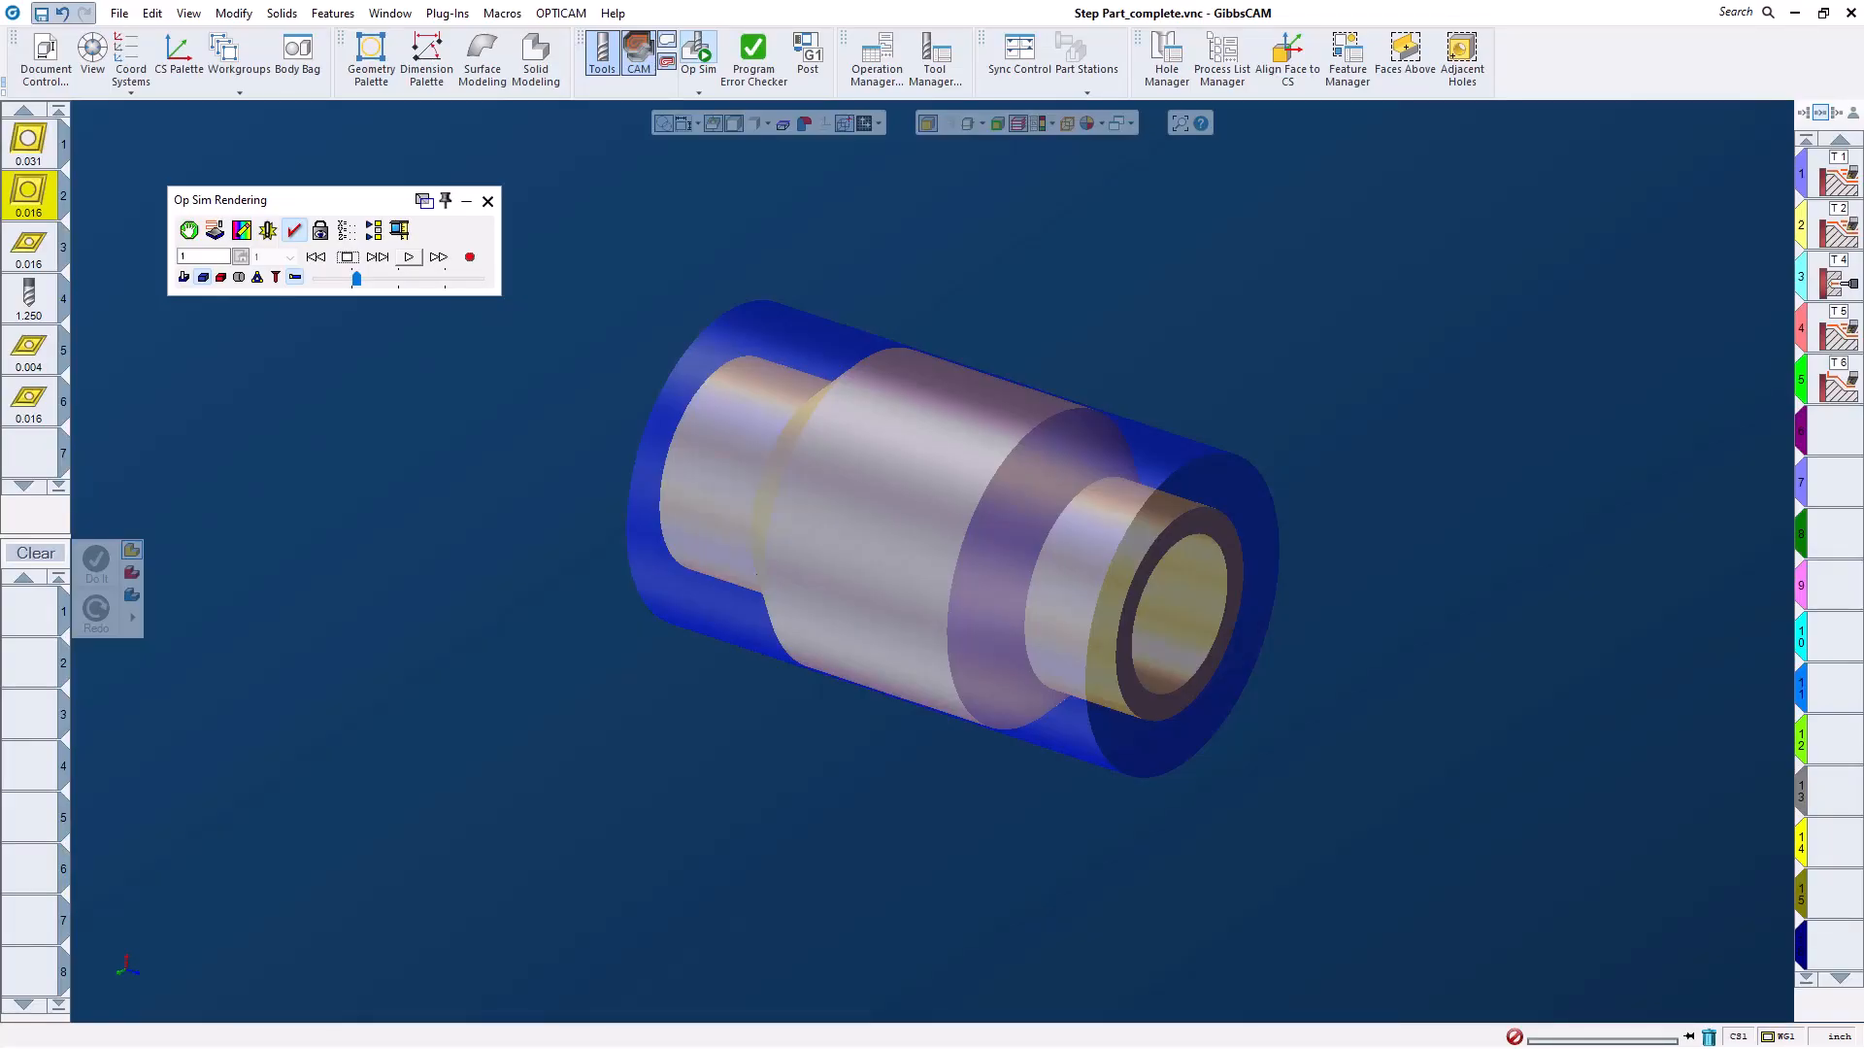
click(409, 256)
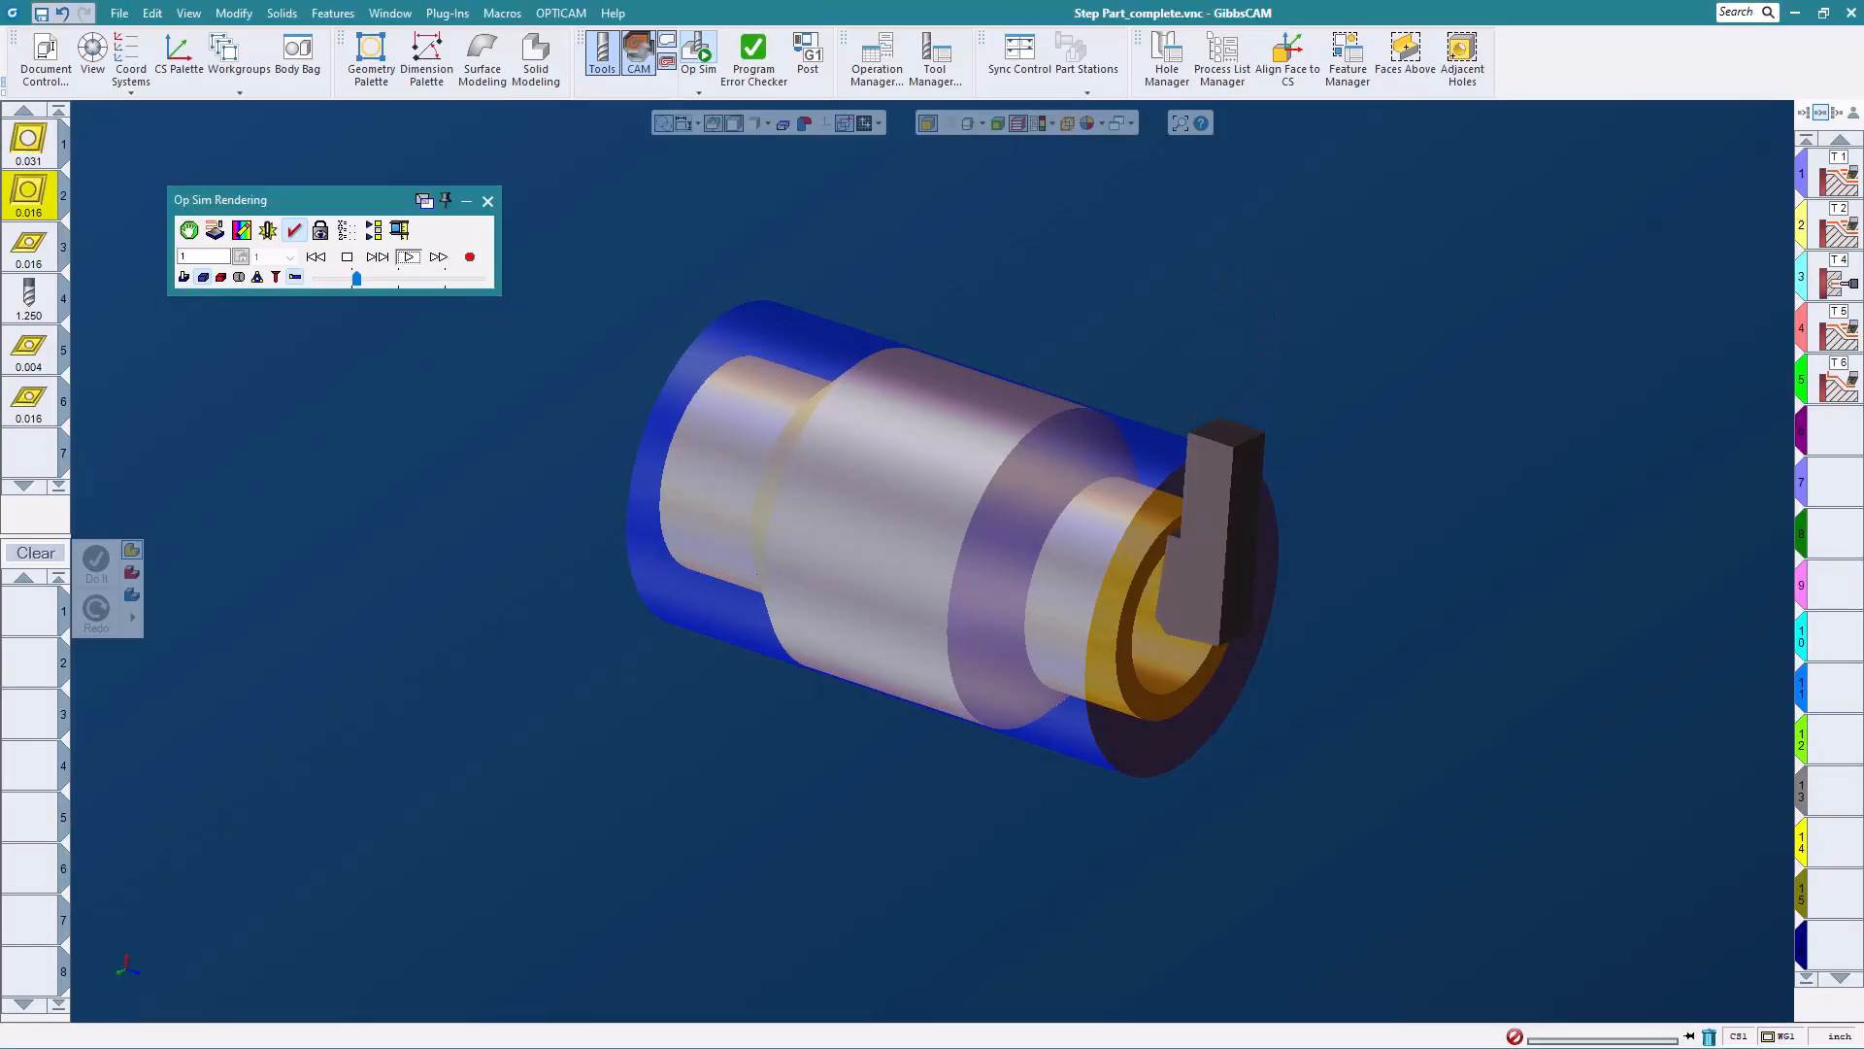